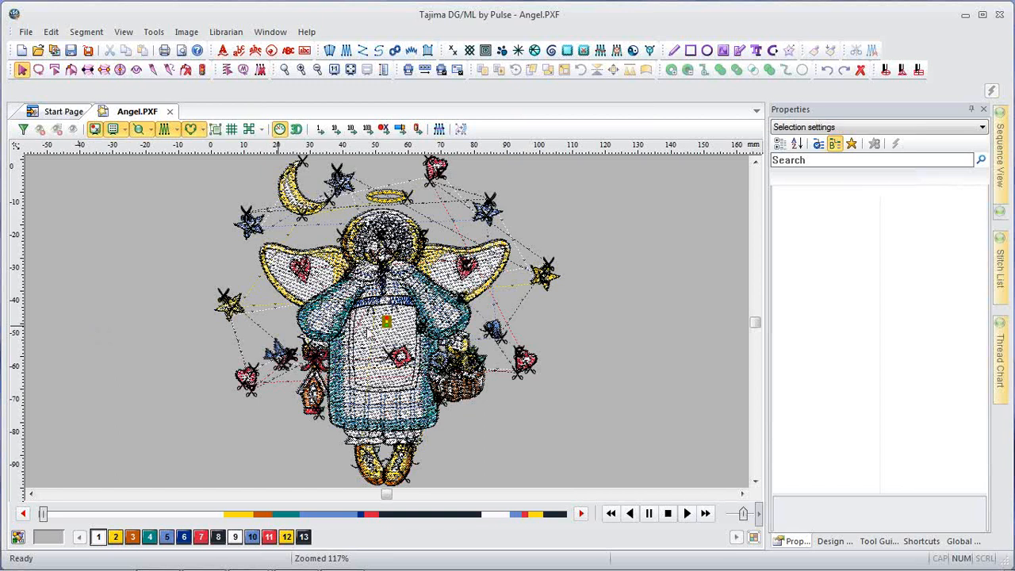
- Zoom in on the angel's head and the wing beside the yellow star, and dismiss the error message
key(z)
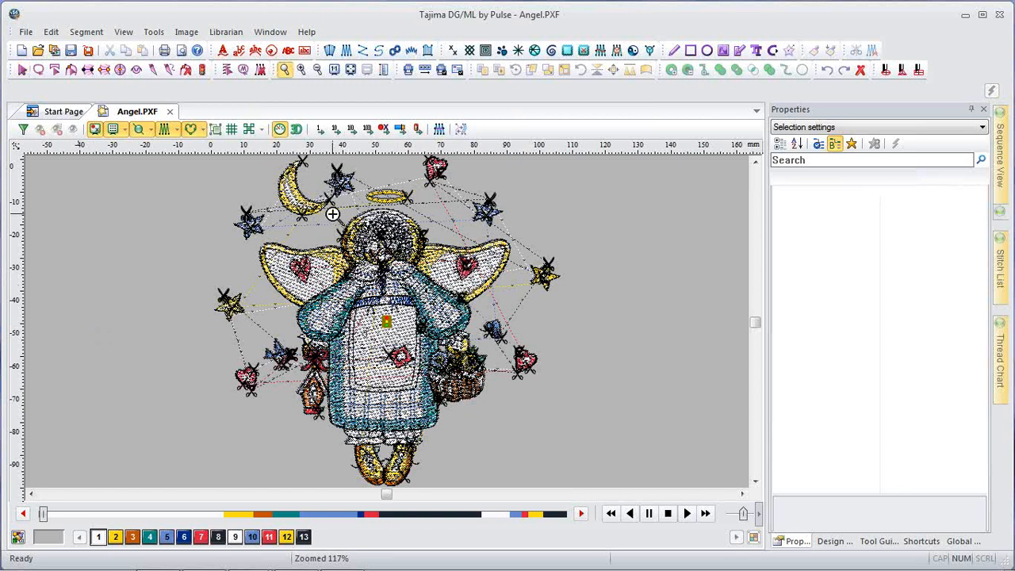
drag(331, 209, 585, 317)
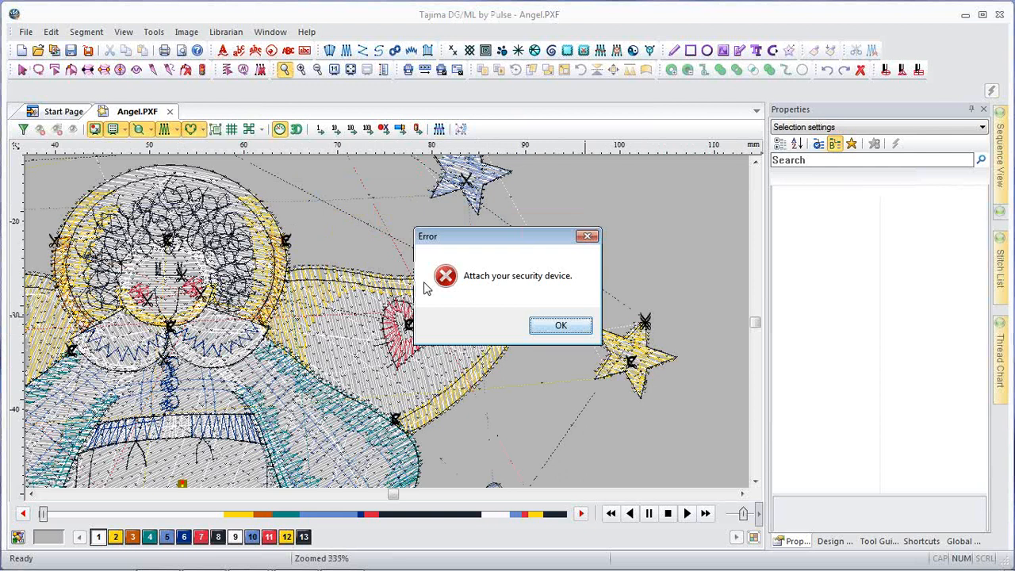
click(560, 327)
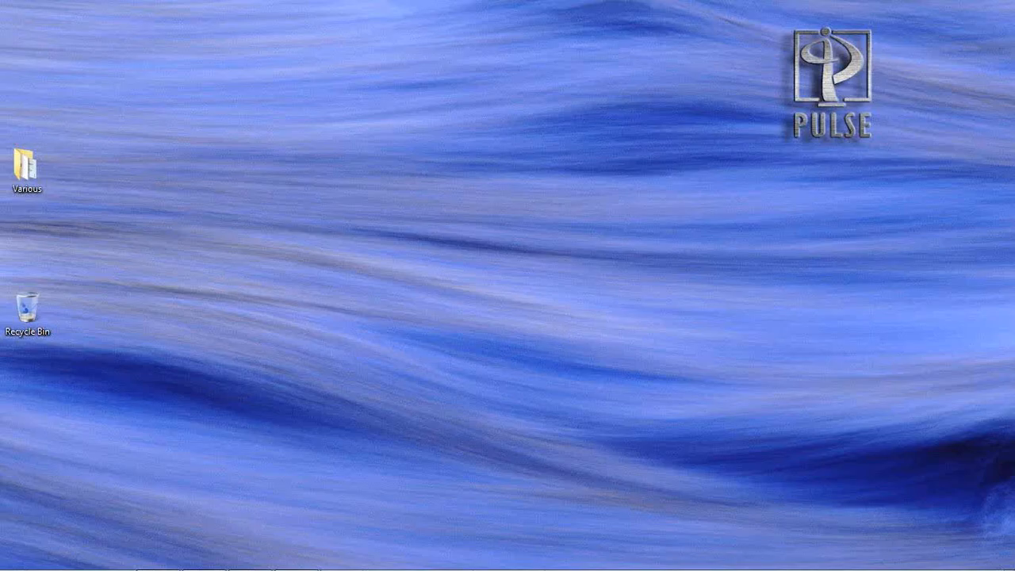
- Launch Tajima DGML By Pulse 14 from the installed programs and open the recent design Angel.PXF
mouse_move(2, 565)
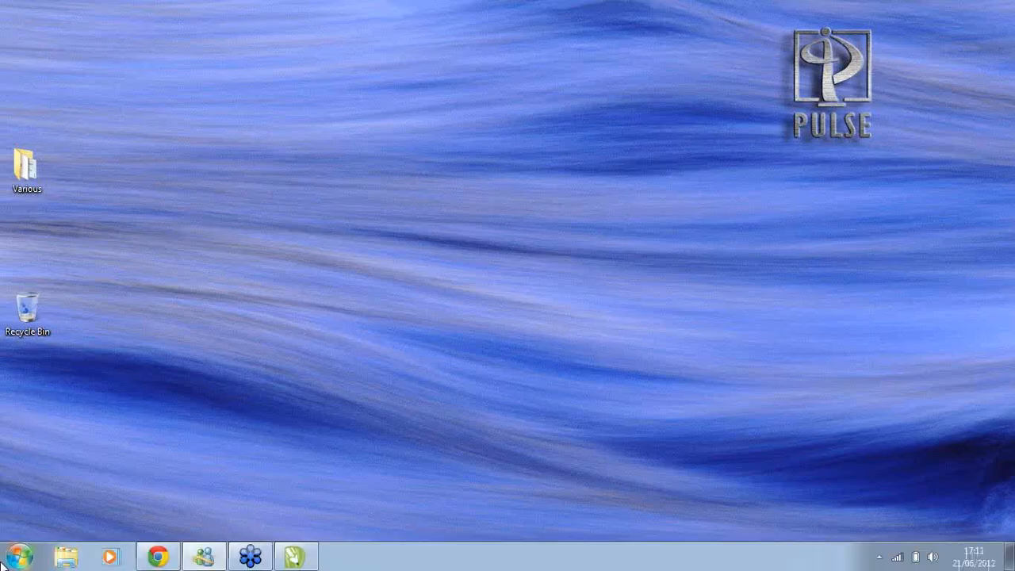
click(3, 563)
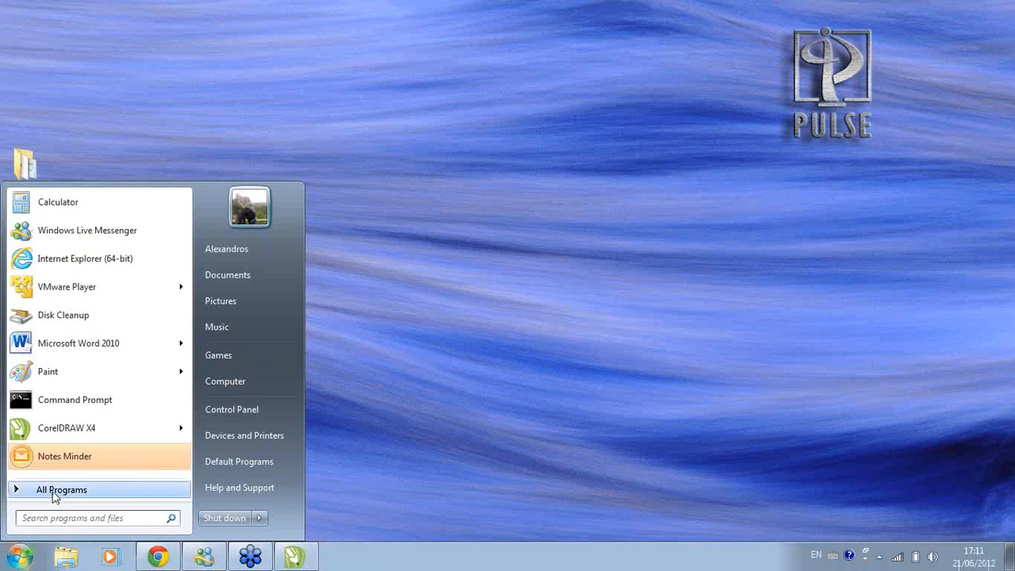
click(26, 493)
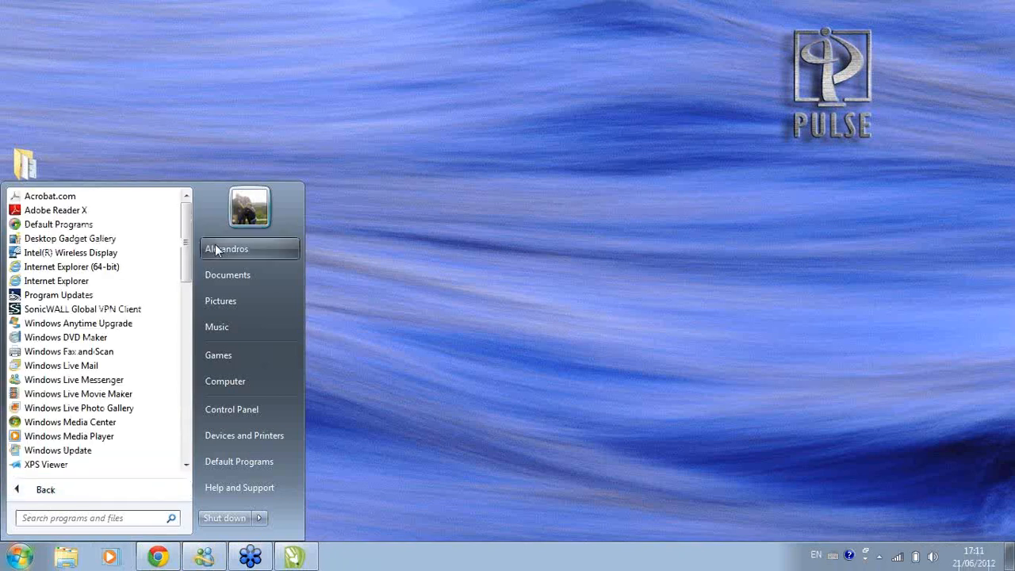
drag(186, 248, 139, 406)
click(45, 438)
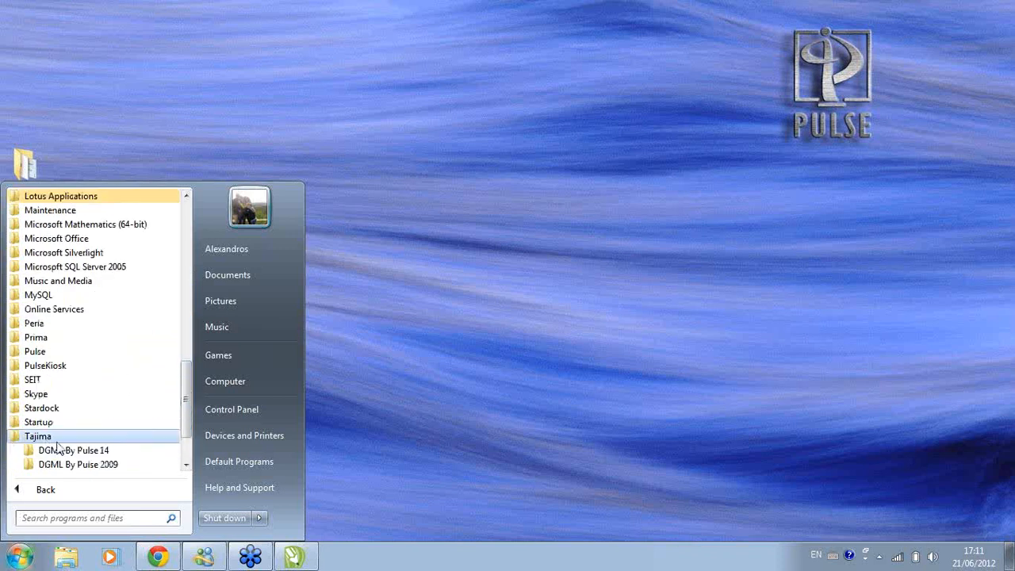
click(55, 451)
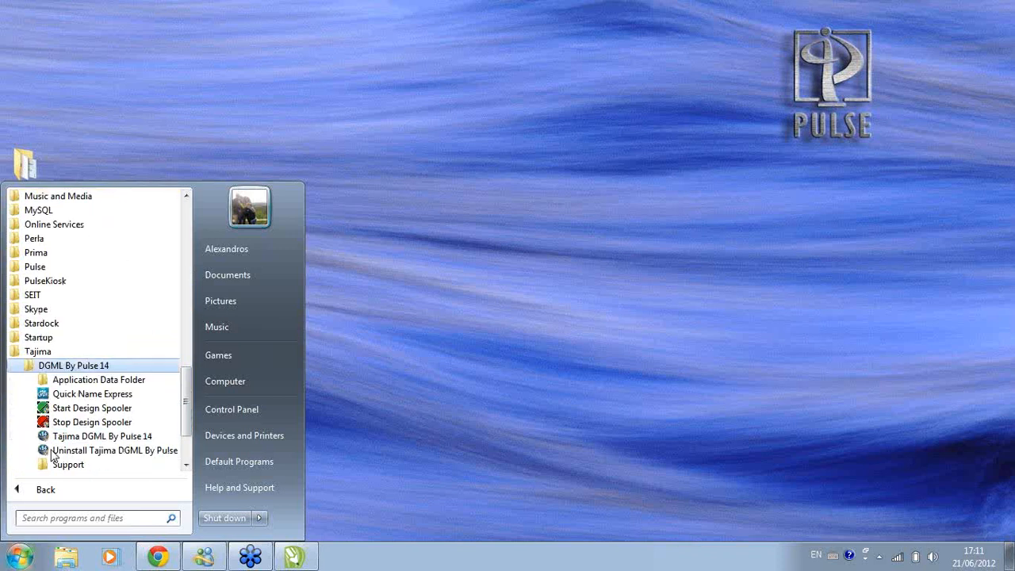
click(100, 435)
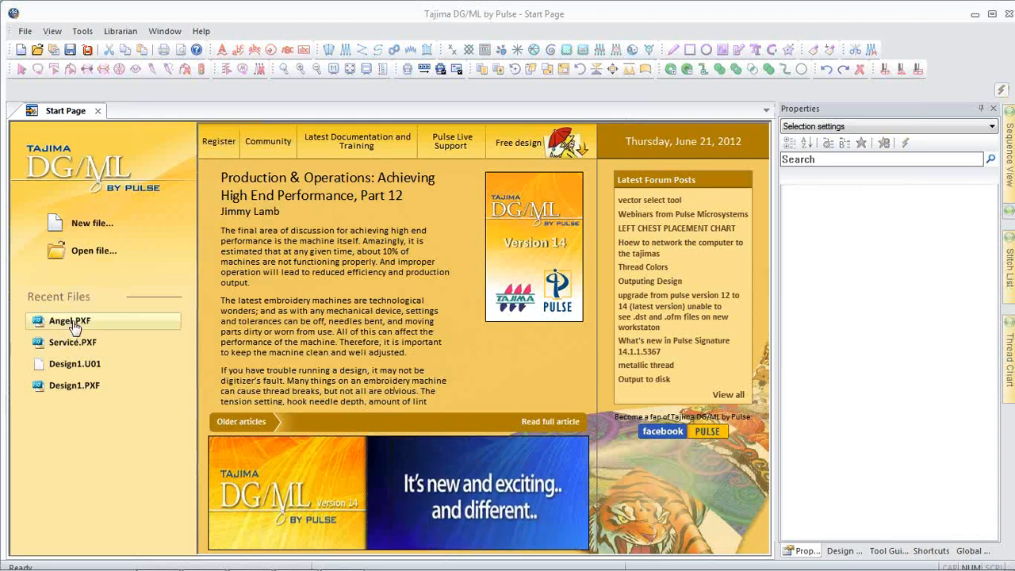
click(72, 323)
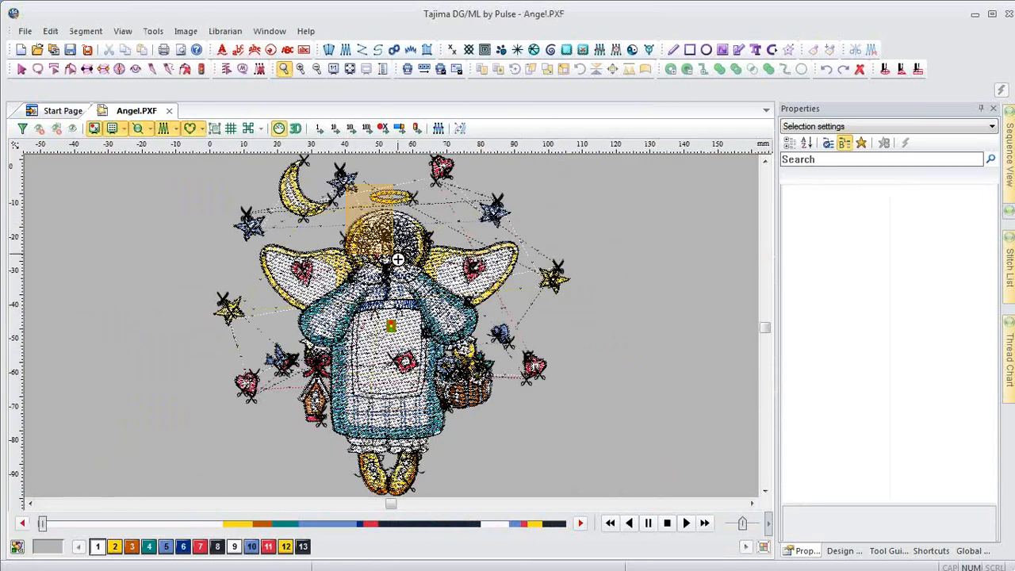
- Zoom in where the angel's right-hand wing meets the head and cycle the selection through the overlapping segments, from the wing fill to the yellow head border
drag(398, 259, 606, 370)
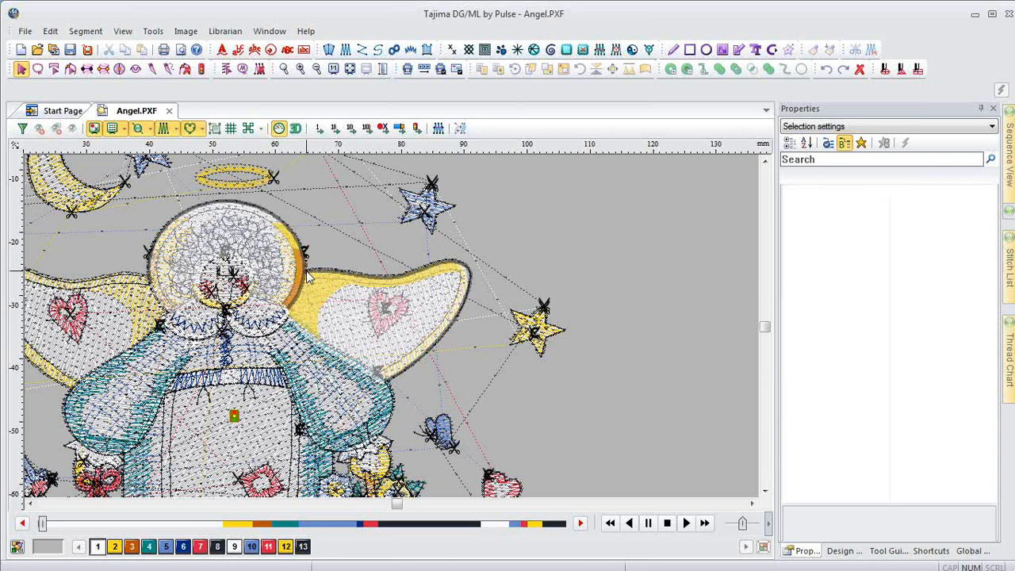
key(z)
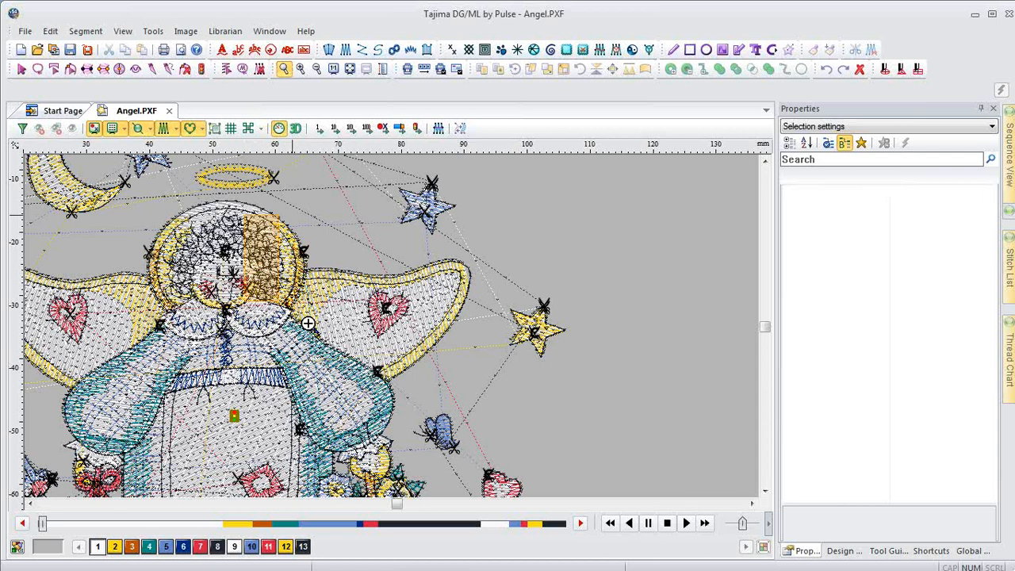
drag(244, 216, 511, 401)
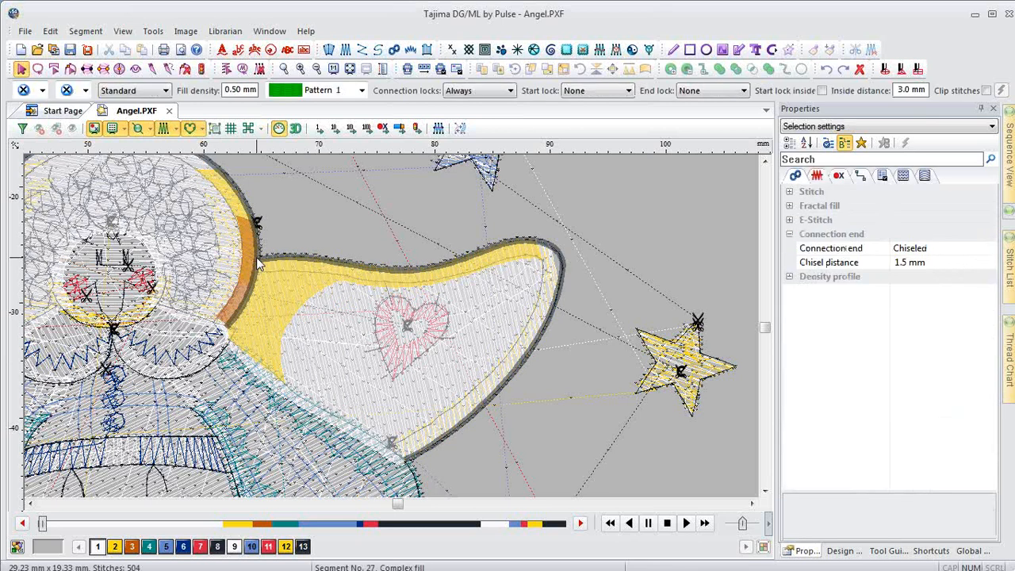
click(256, 259)
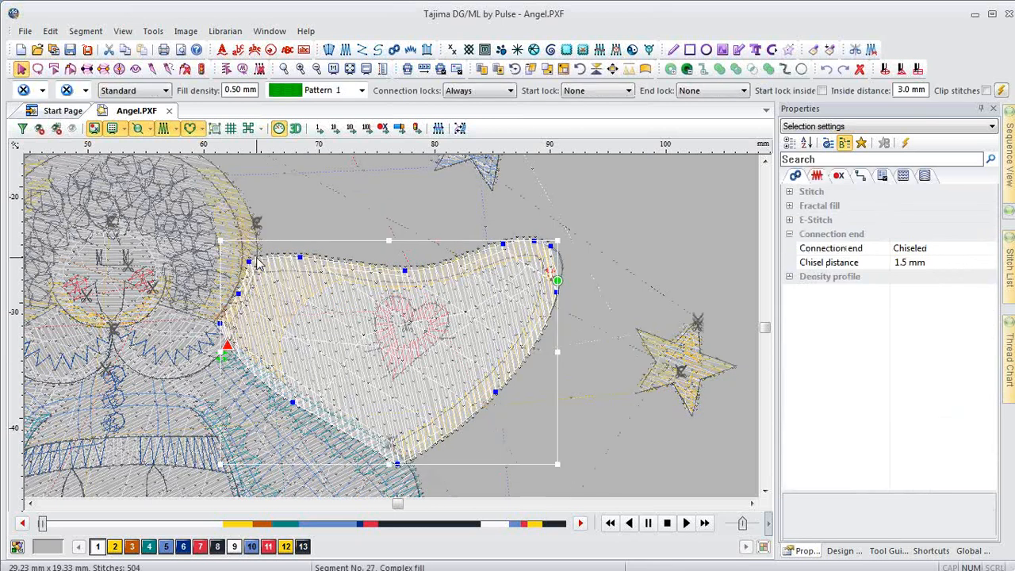
click(257, 264)
click(257, 259)
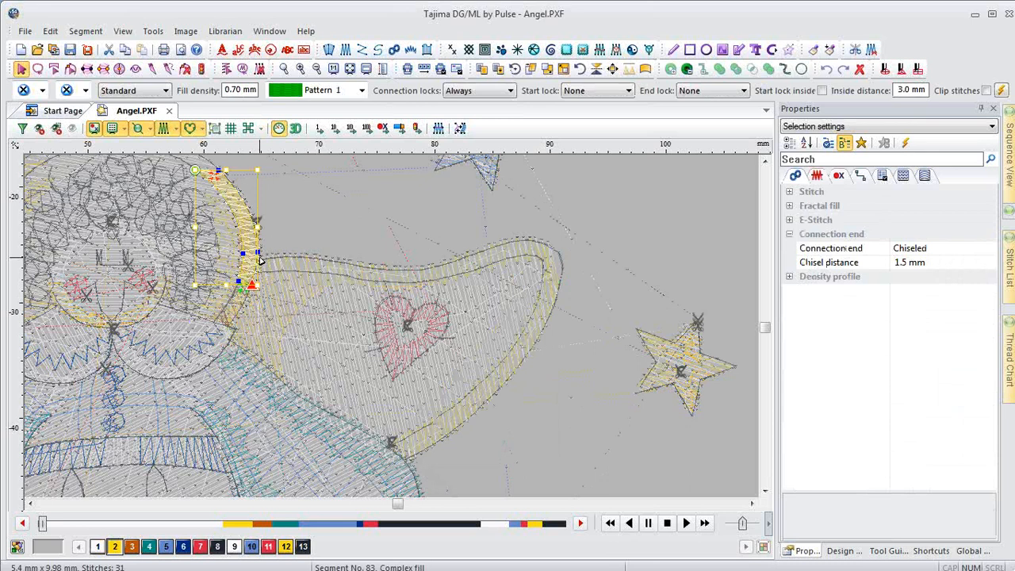
- Zoom in on the collar and cycle the selection through the overlapping segments below the chin until the yellow chin segment is selected
key(z)
drag(55, 259, 238, 429)
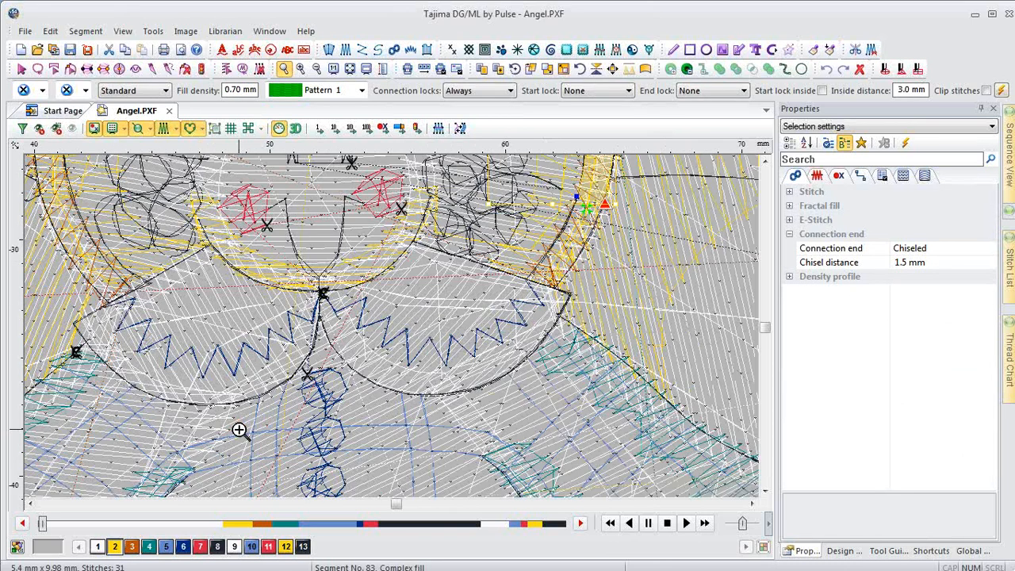
key(Escape)
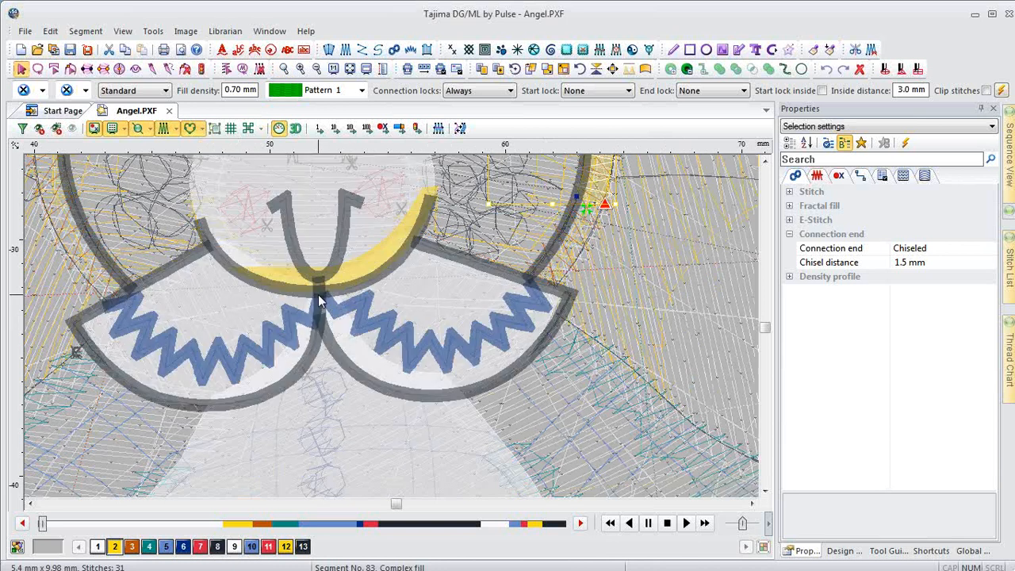
click(318, 294)
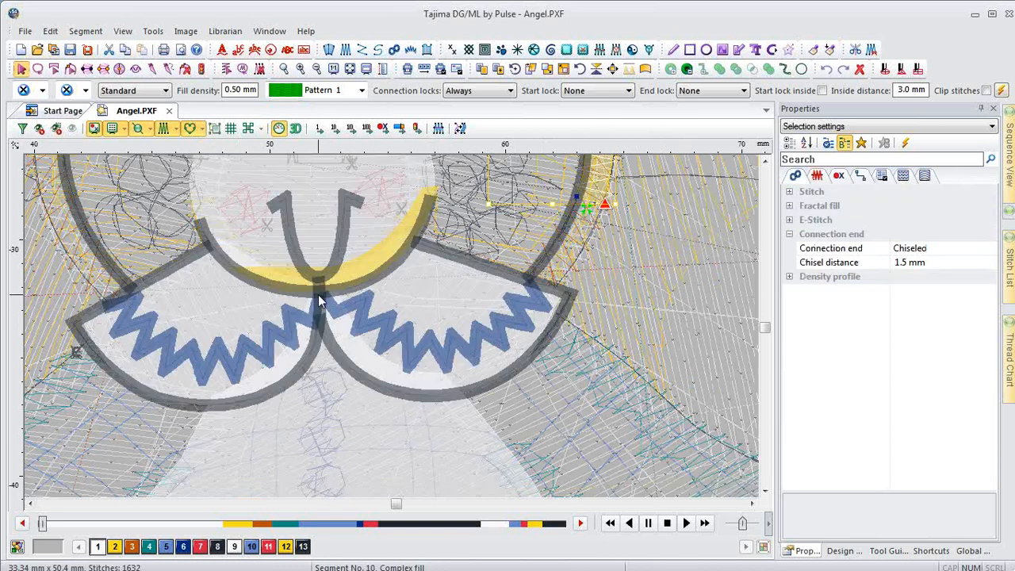
click(318, 294)
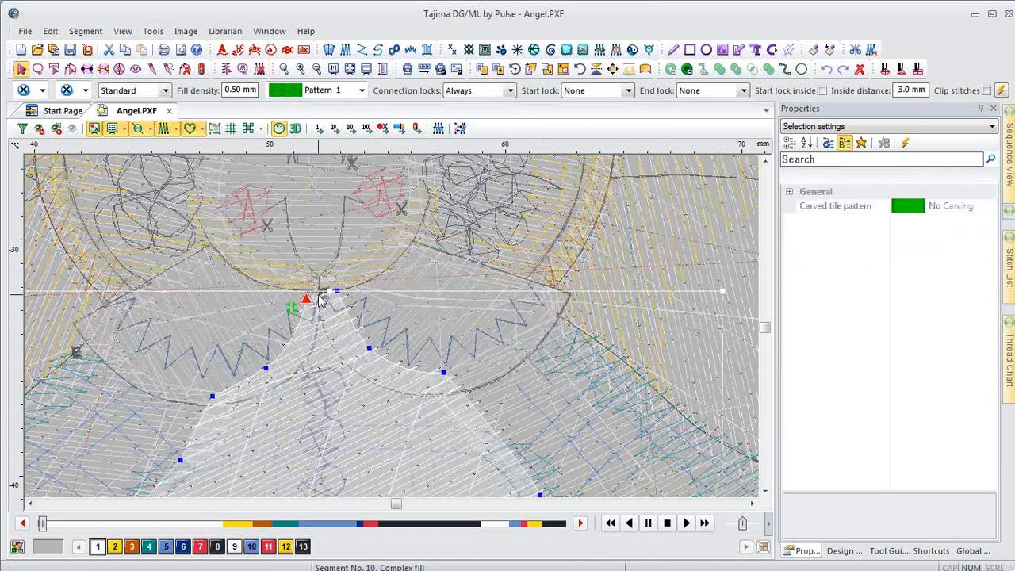
click(318, 294)
click(318, 294)
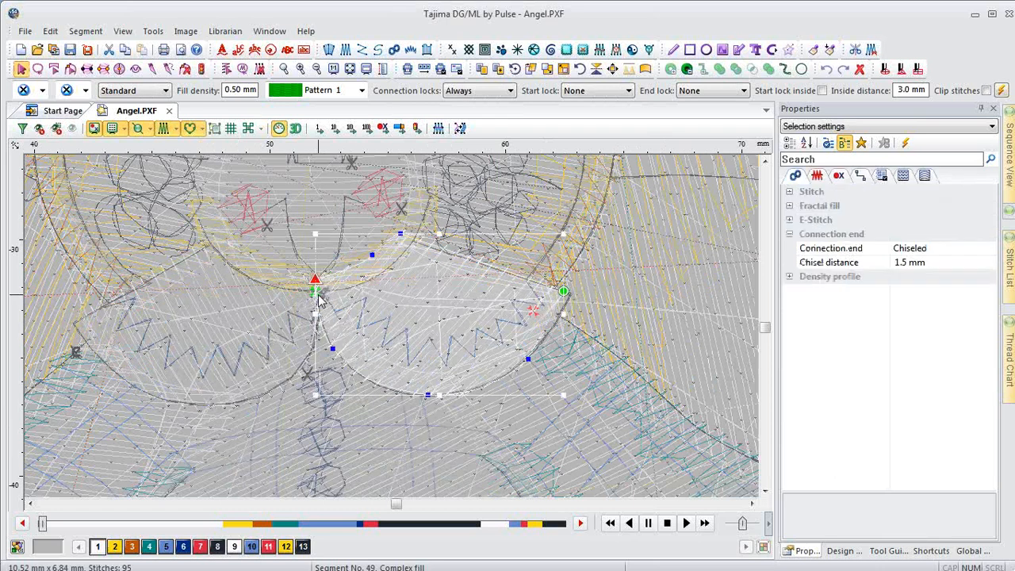
click(318, 294)
click(318, 294)
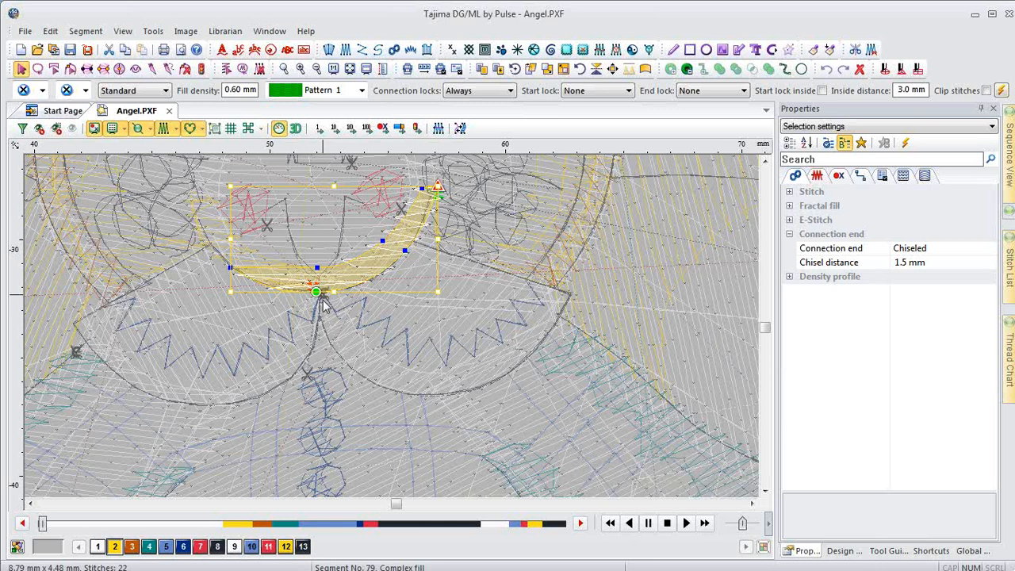
- Use the Global View to inspect the moon, top heart, blue star and left wing up close, and reframe the view on the head and left wing
click(970, 551)
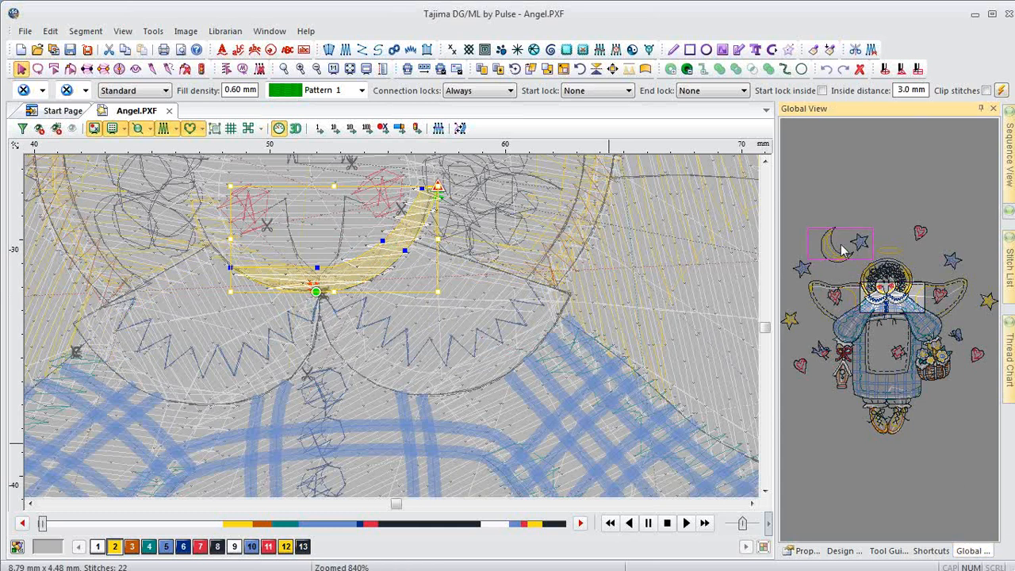
click(842, 251)
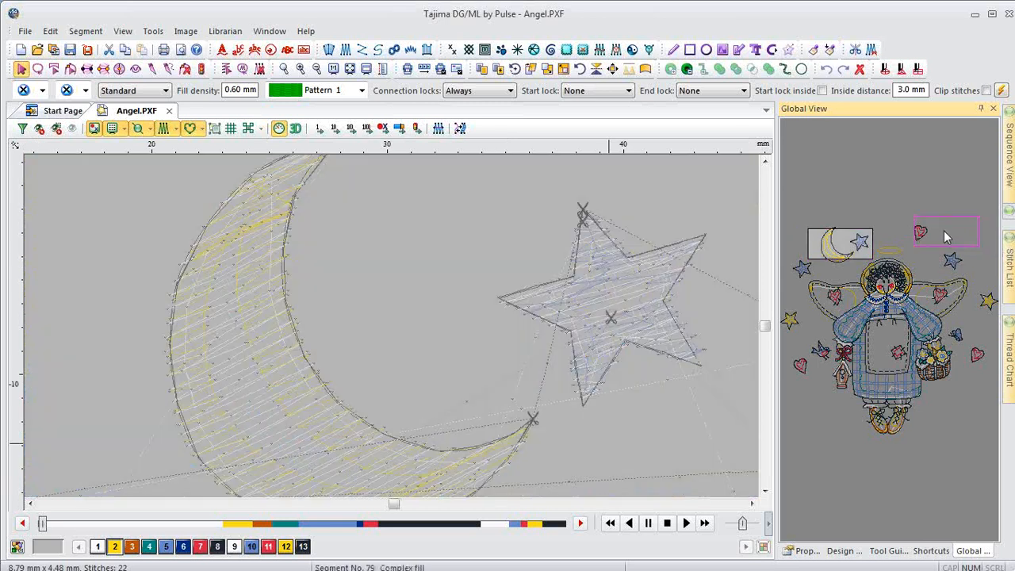
click(921, 231)
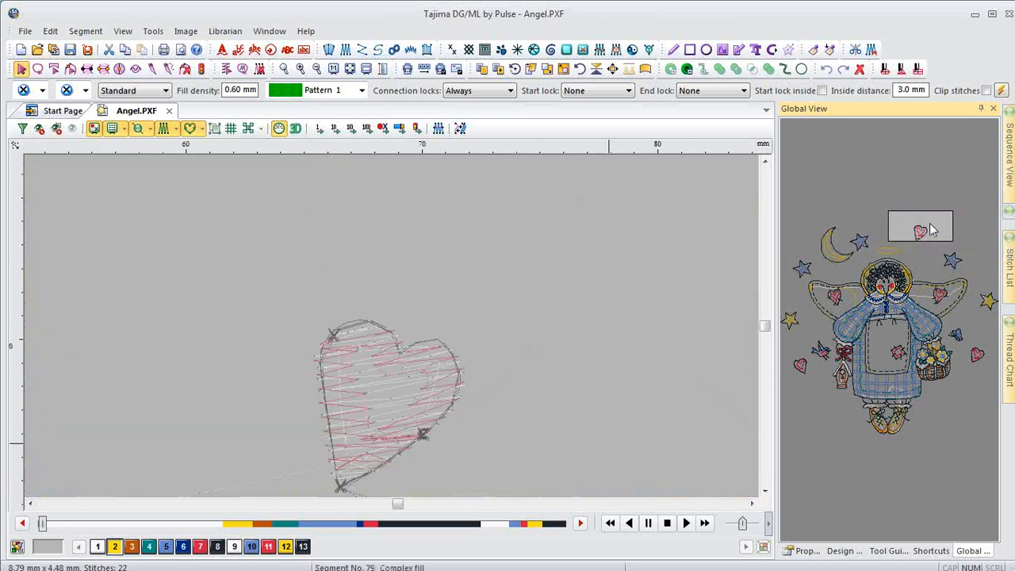
click(944, 271)
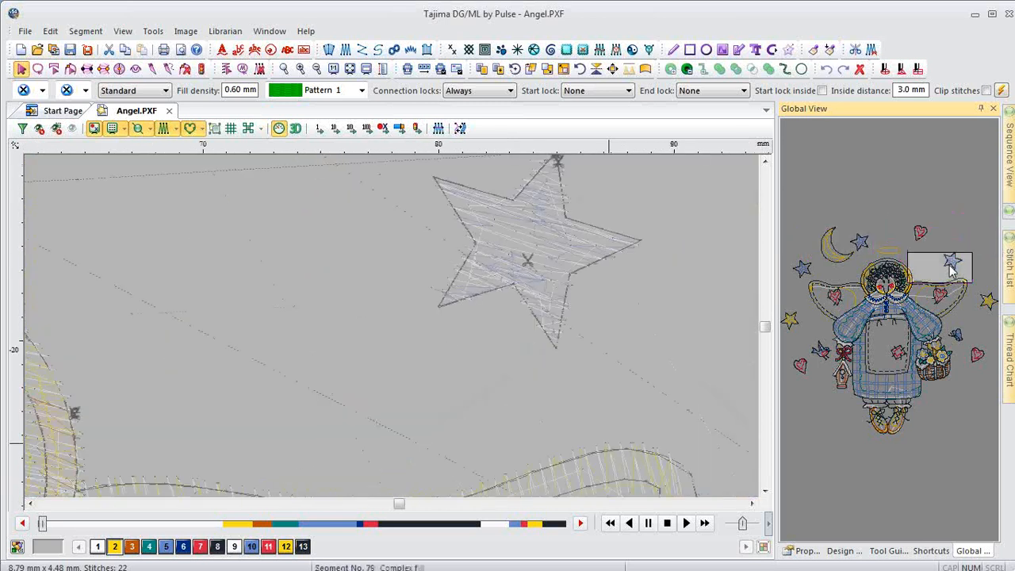
click(870, 290)
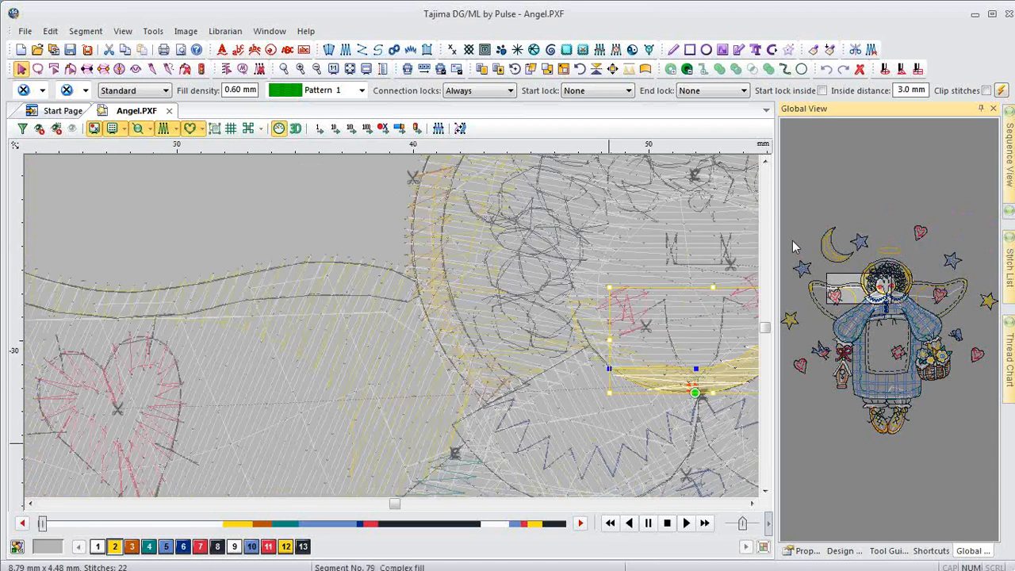
drag(792, 240, 907, 317)
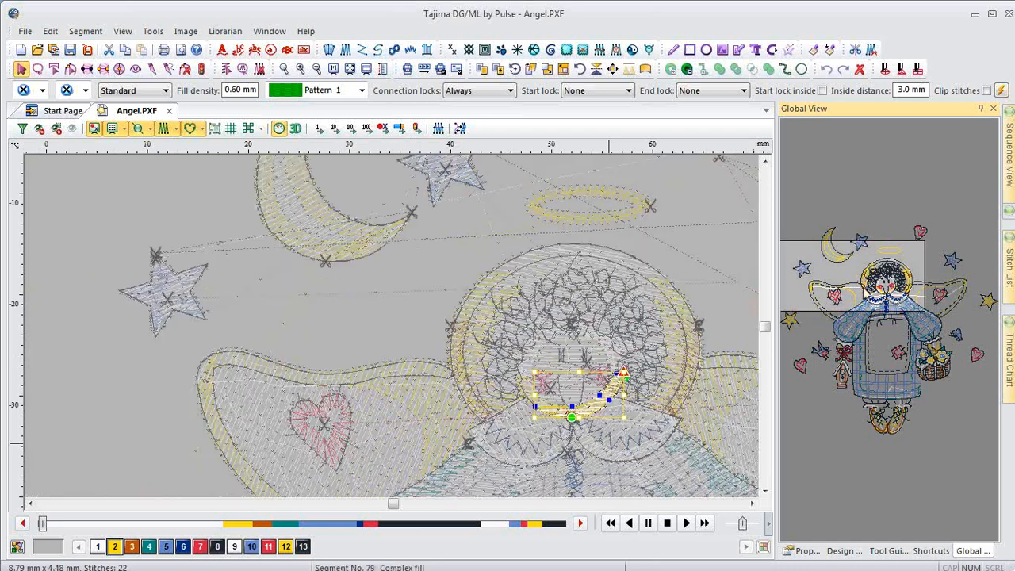
drag(852, 365, 873, 314)
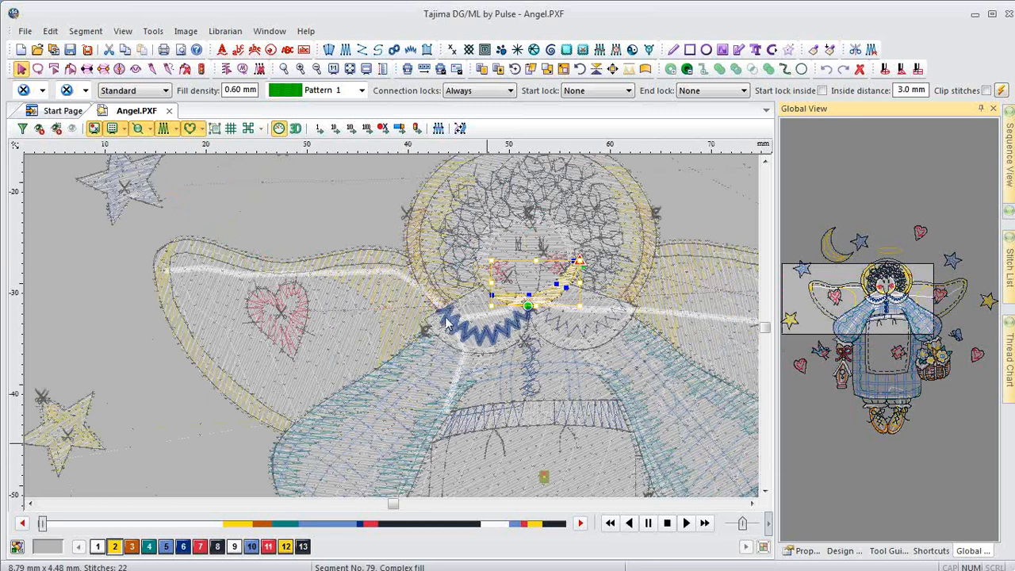
- Select the left wing's white fill and switch the selection to the red heart on that wing
click(393, 252)
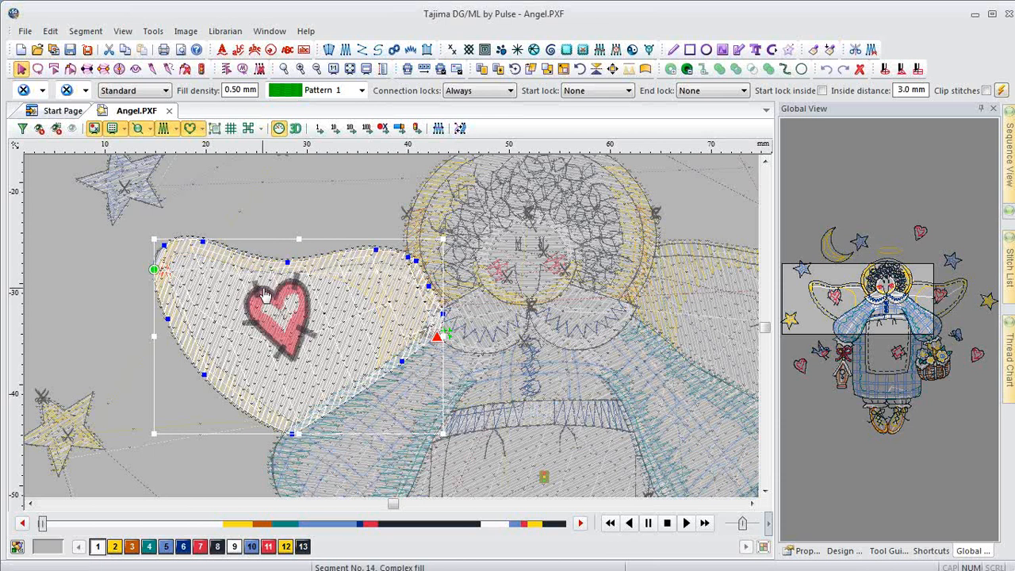
click(266, 295)
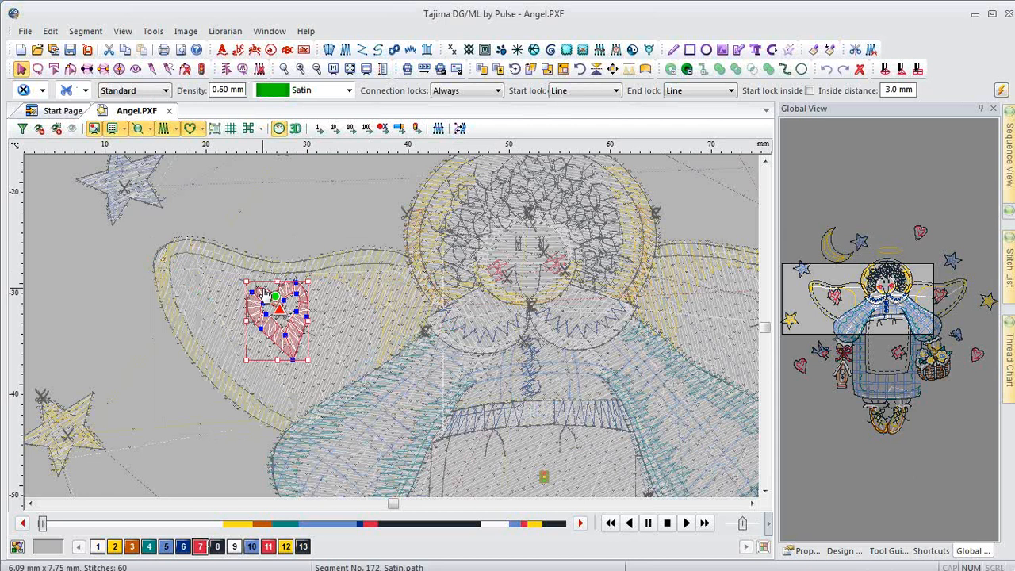
- Select all segments of the yellow star beside the right wing and move it about 62 mm right and 10 mm up
key(z)
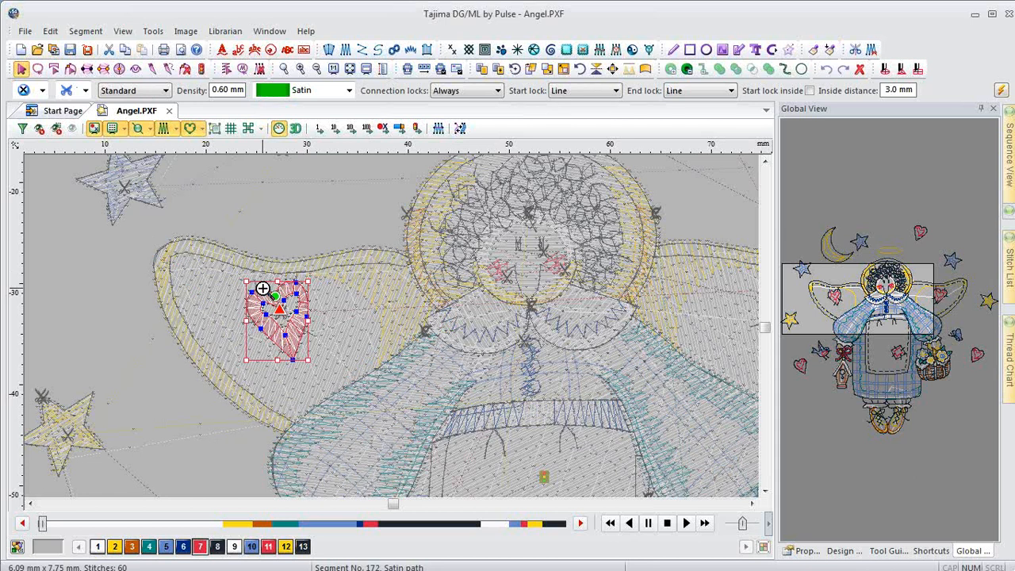
right_click(262, 289)
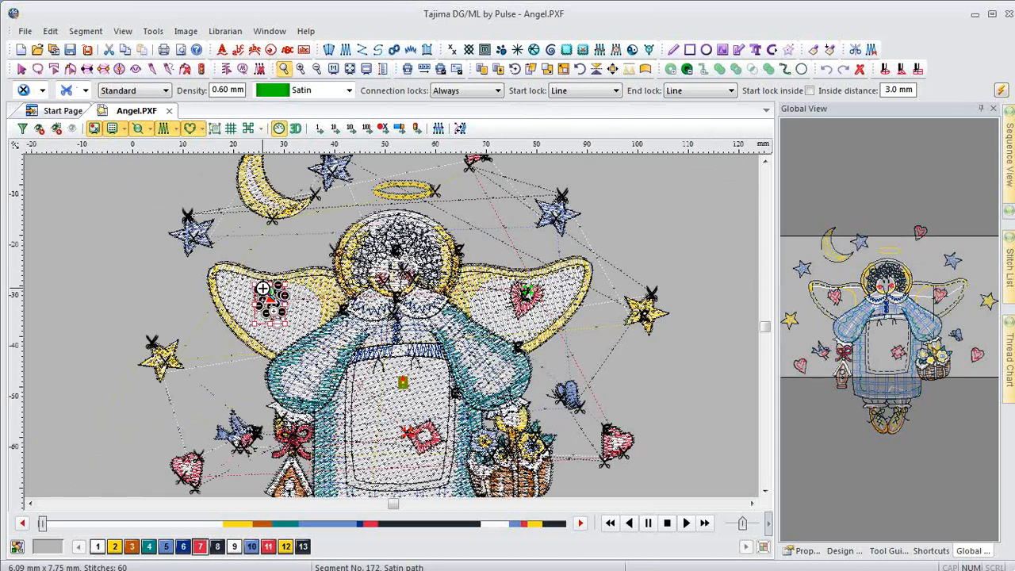
right_click(263, 289)
drag(316, 203, 566, 412)
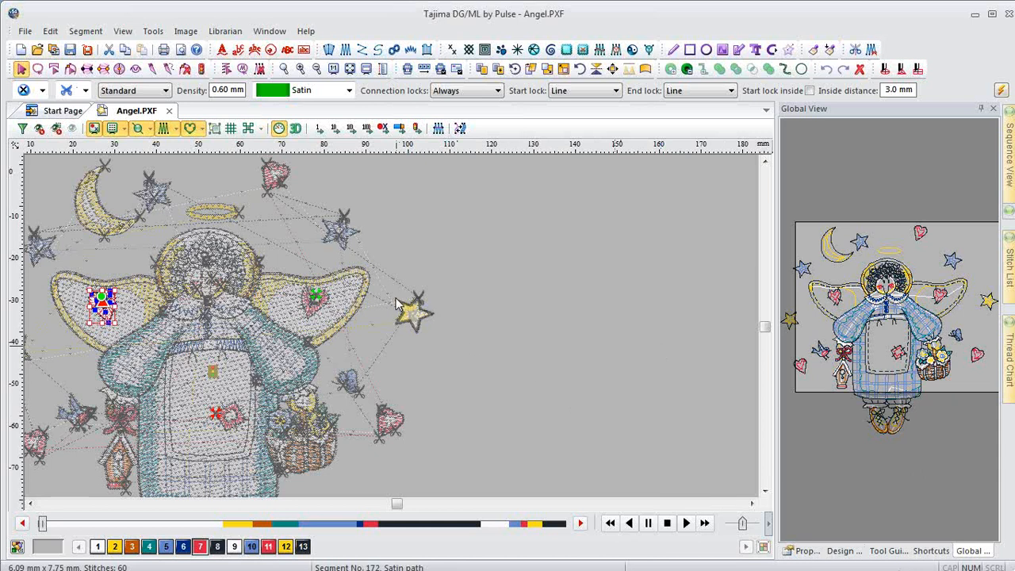
drag(385, 289, 455, 343)
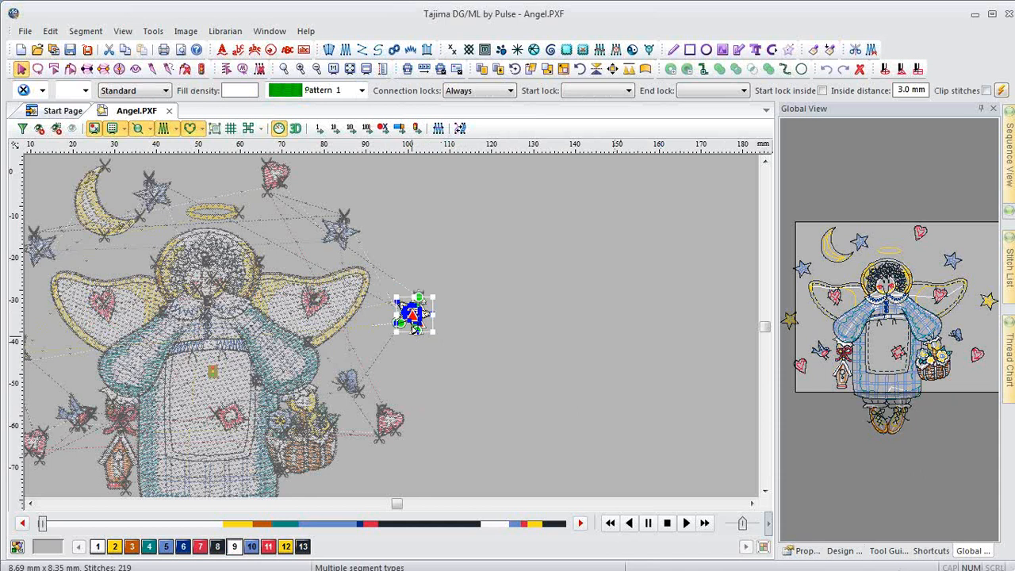
drag(406, 309, 667, 267)
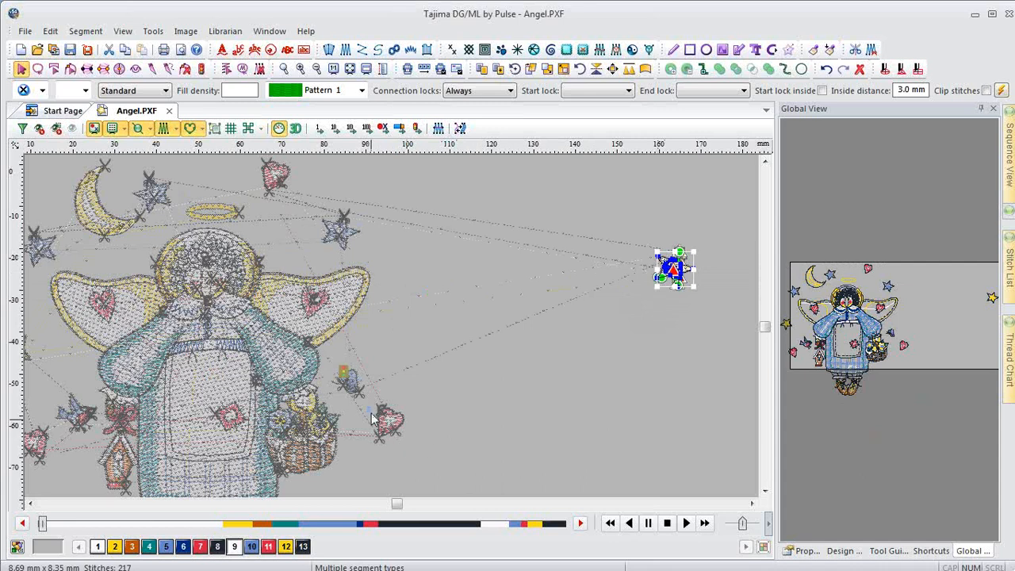
- Select all segments of the red heart beside the basket and repeat the last move on it
click(411, 444)
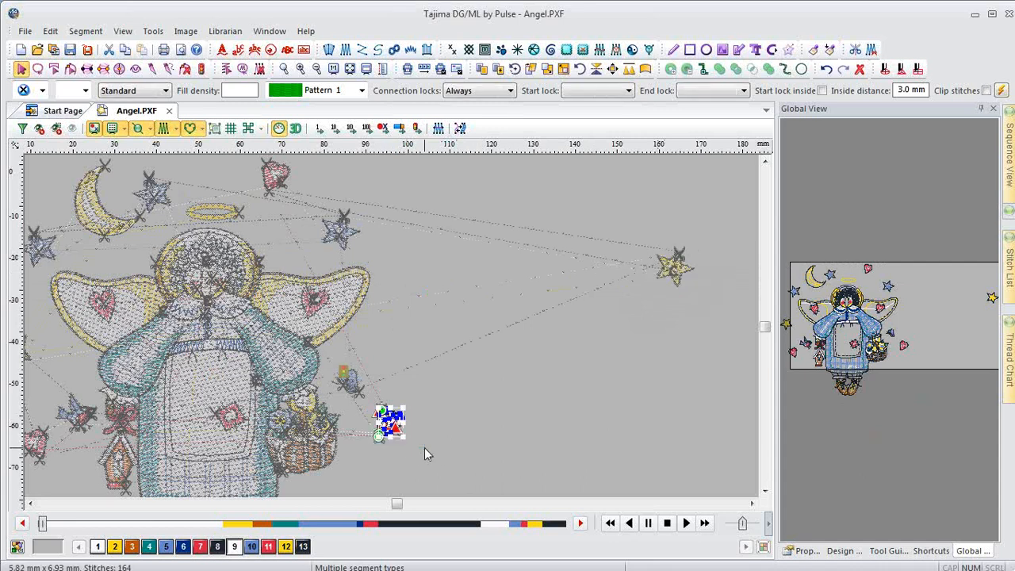
click(119, 38)
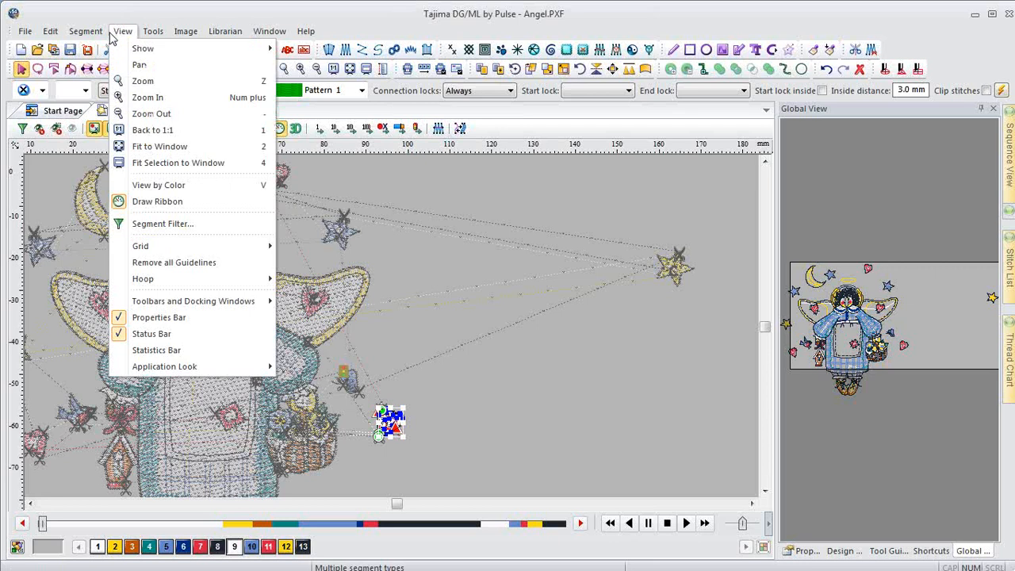
click(114, 35)
click(93, 35)
mouse_move(49, 36)
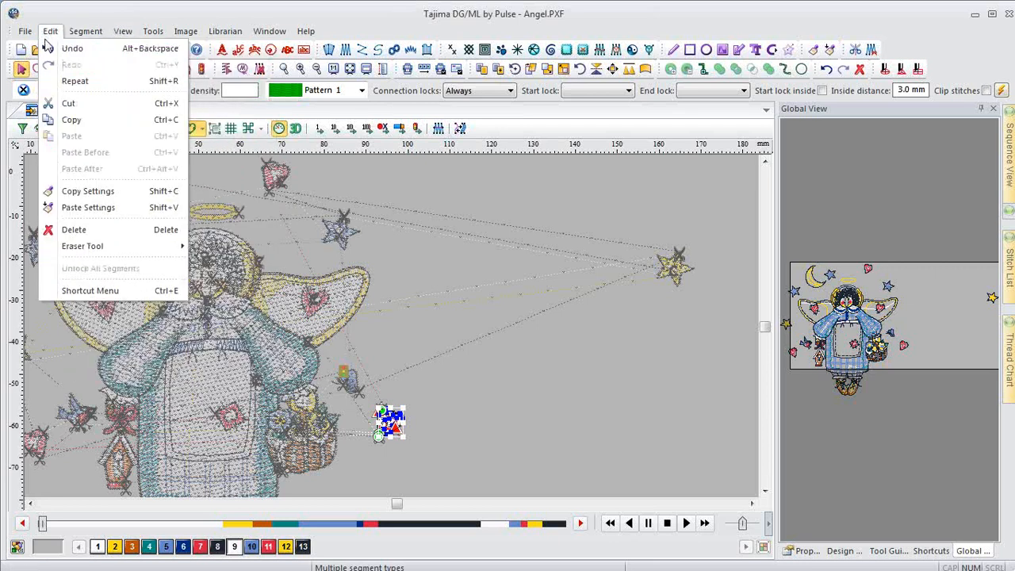
click(73, 82)
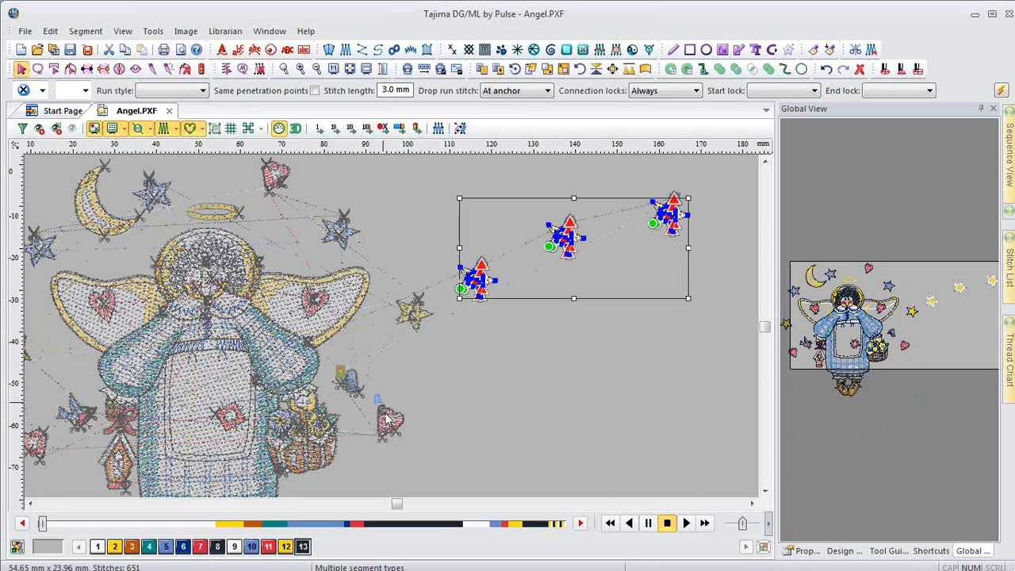
- Repeat the star's three-copy duplication on the red heart beside the basket, and undo the heart and star copies
drag(375, 396, 421, 449)
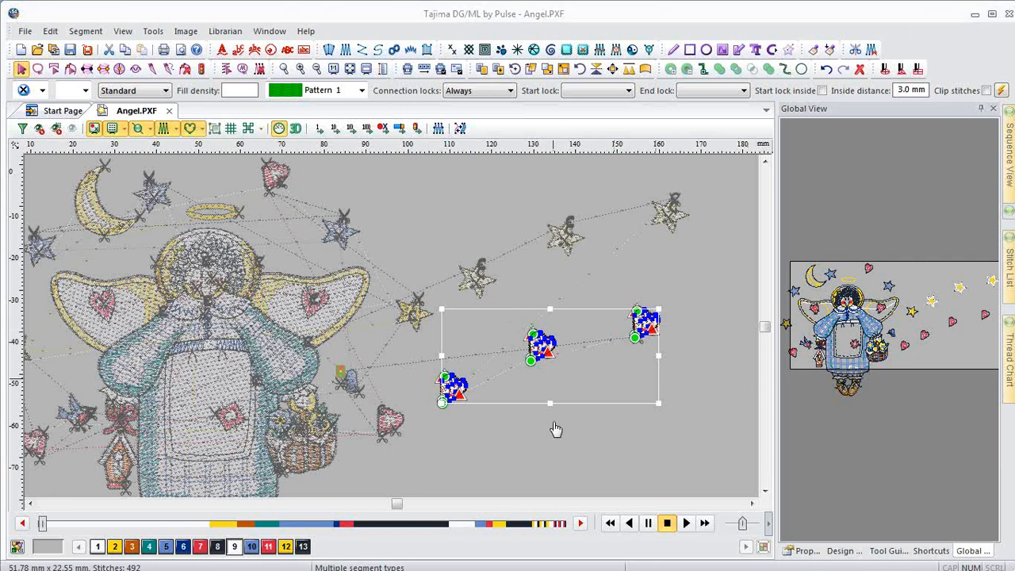
click(751, 408)
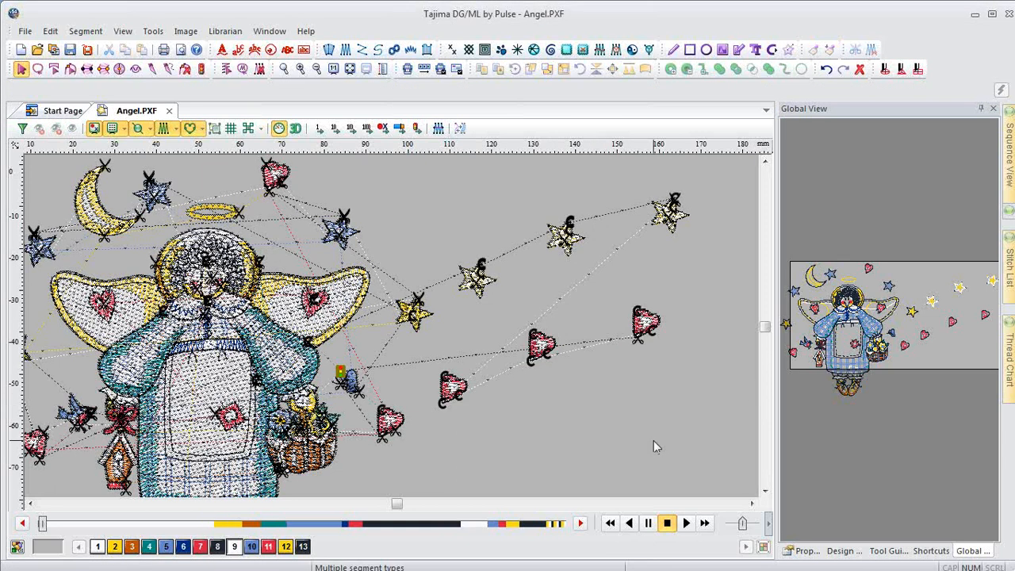
key(ctrl+z)
key(ctrl+z)
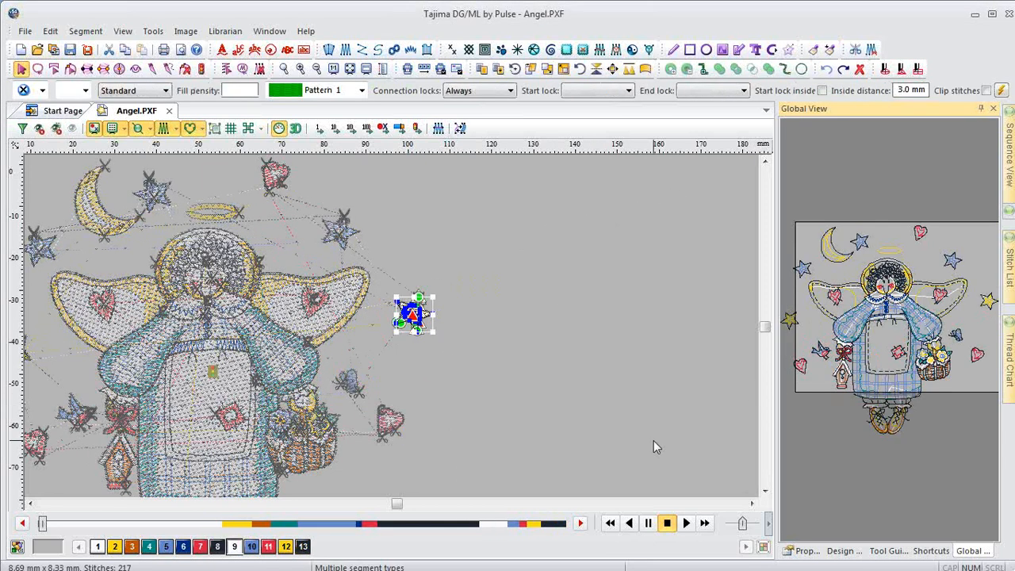
- Duplicate the yellow star beside the right wing four times in the empty area to its right, varying the copies' size and rotation
key(ctrl+d)
click(409, 326)
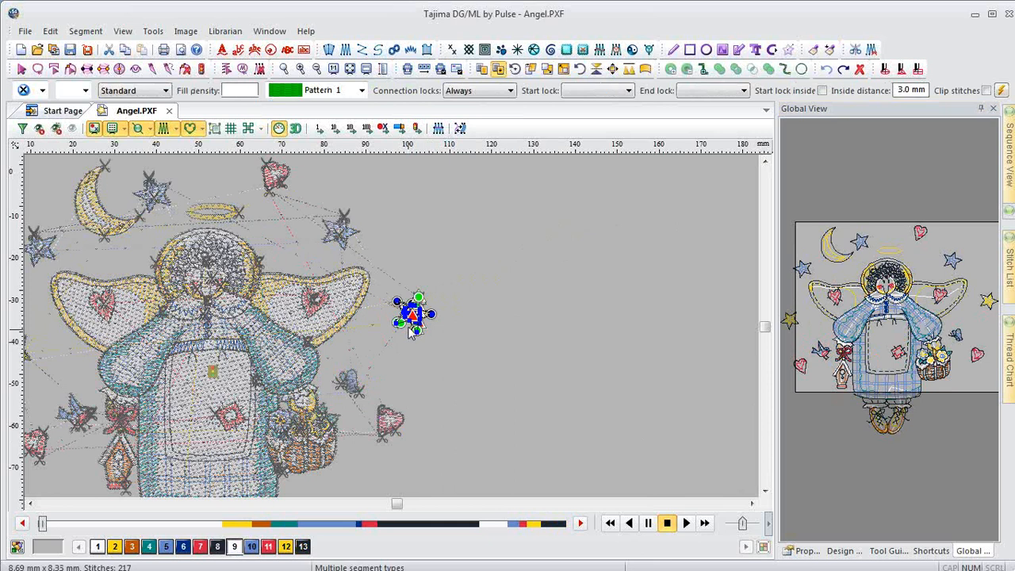
click(481, 229)
drag(555, 203, 614, 201)
drag(672, 256, 667, 272)
drag(701, 342, 729, 362)
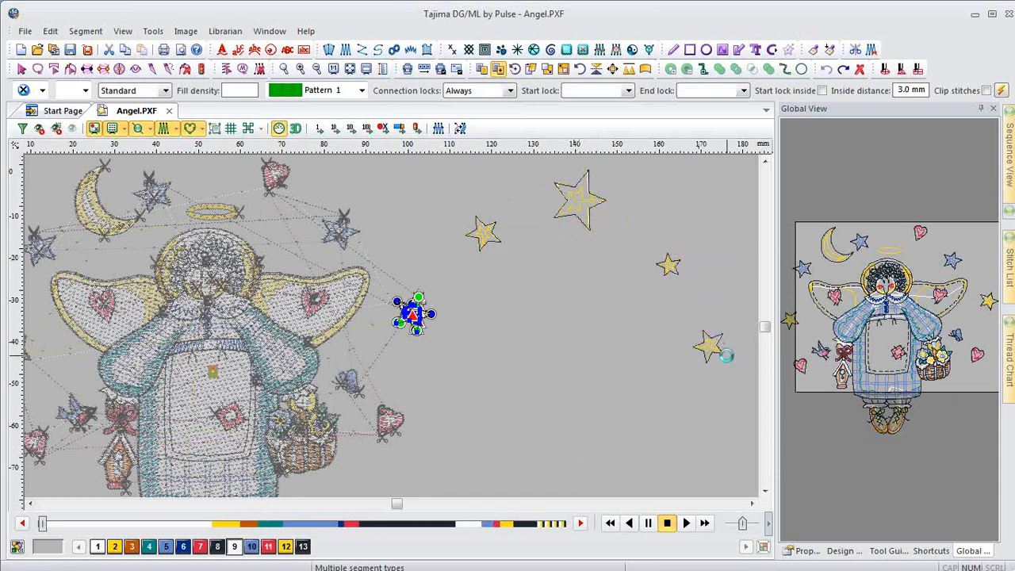
- Repeat the star's four-copy duplication on the red heart beside the basket, and undo the heart and star copies
drag(383, 409, 425, 449)
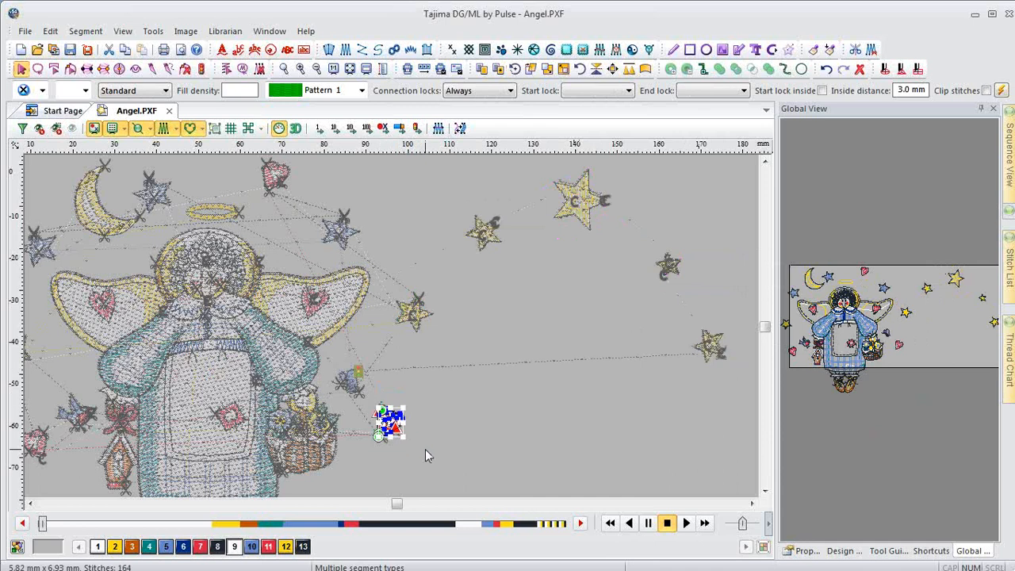
key(ctrl+d)
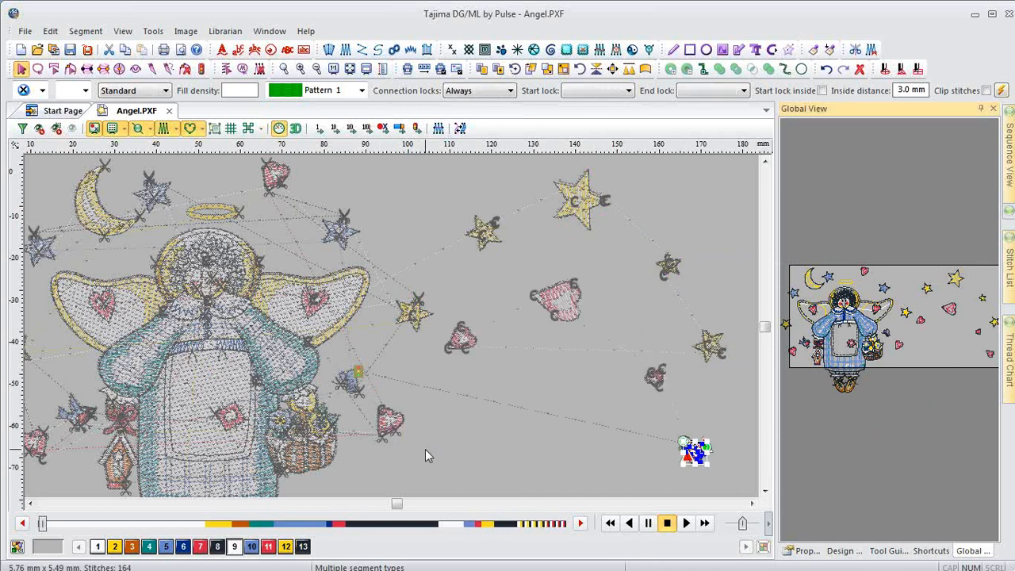
key(ctrl+z)
key(ctrl+z)
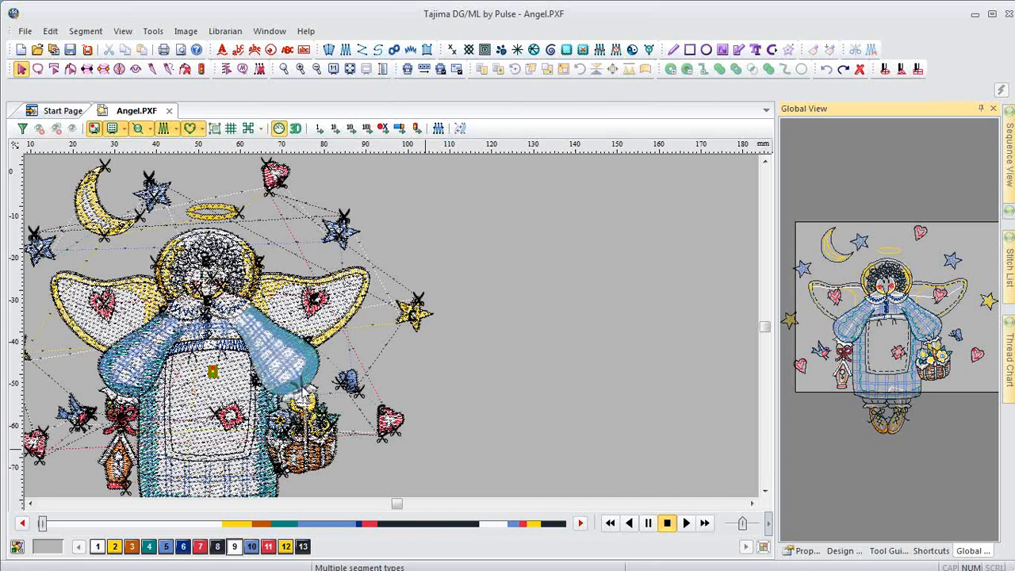
- Create a new blank embroidery design from the Start Page
click(67, 116)
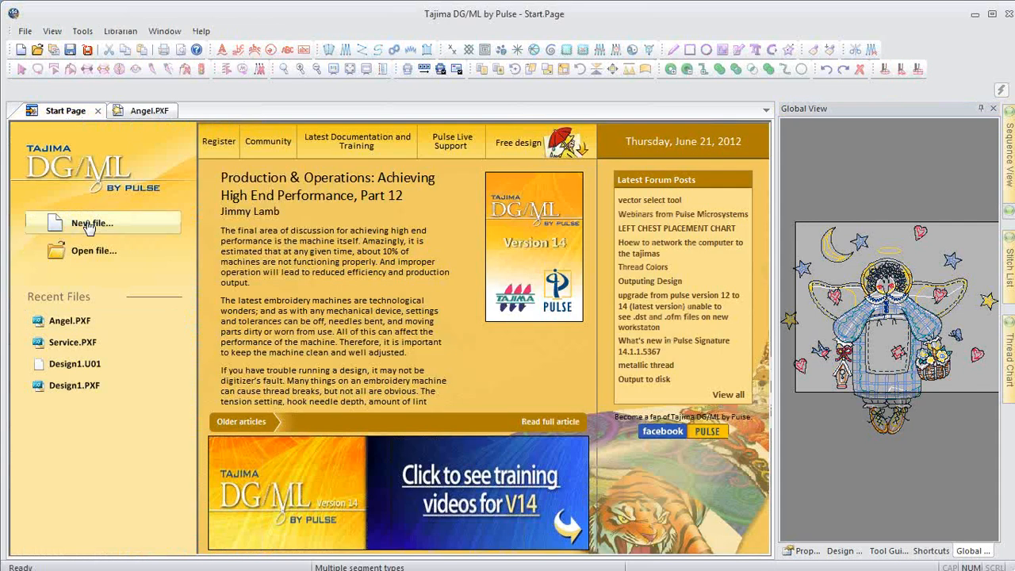
click(89, 226)
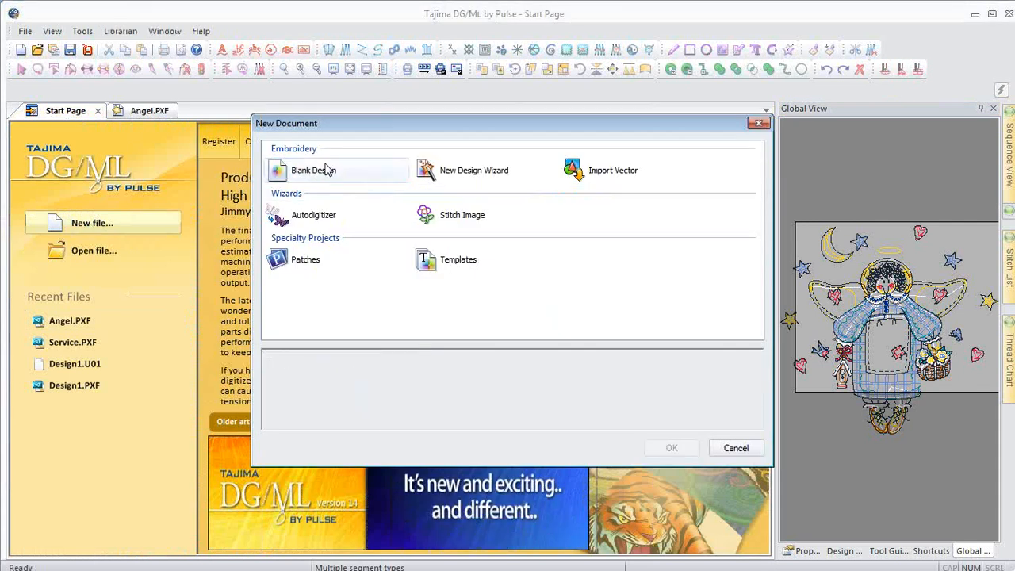
click(326, 169)
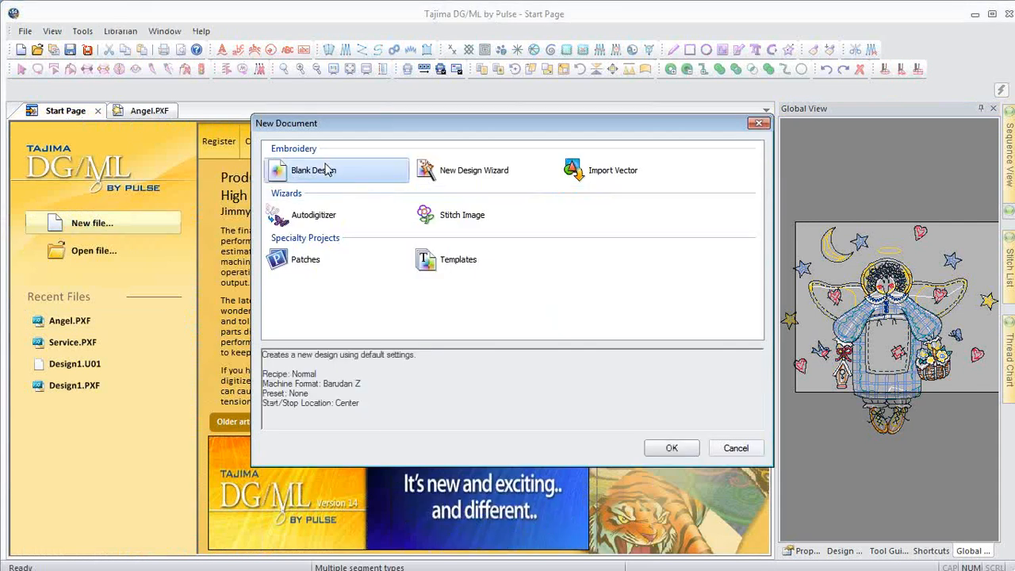
click(687, 450)
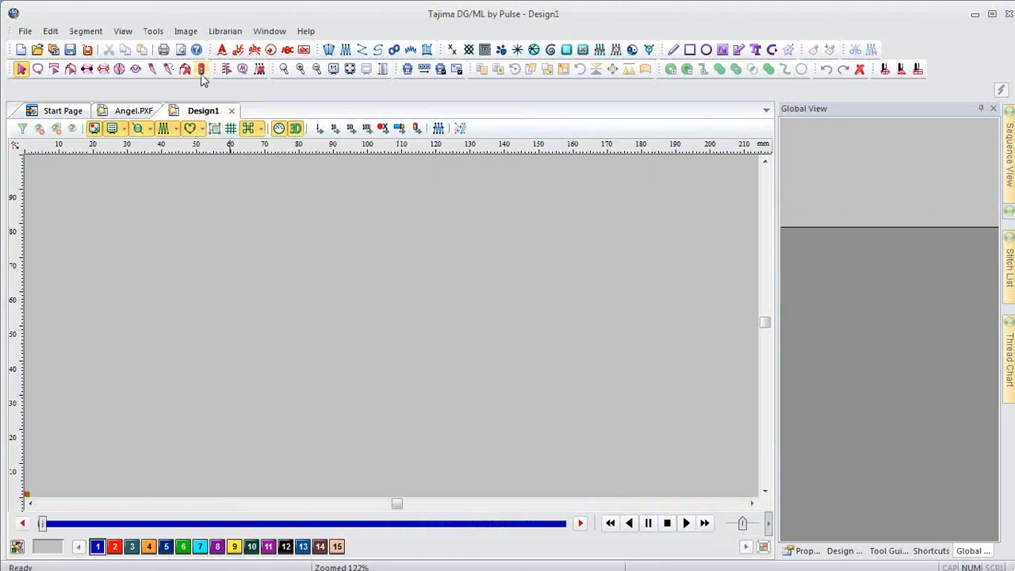
- Load the Creator image from the Demo2011 folder as the backdrop of the new design
click(183, 32)
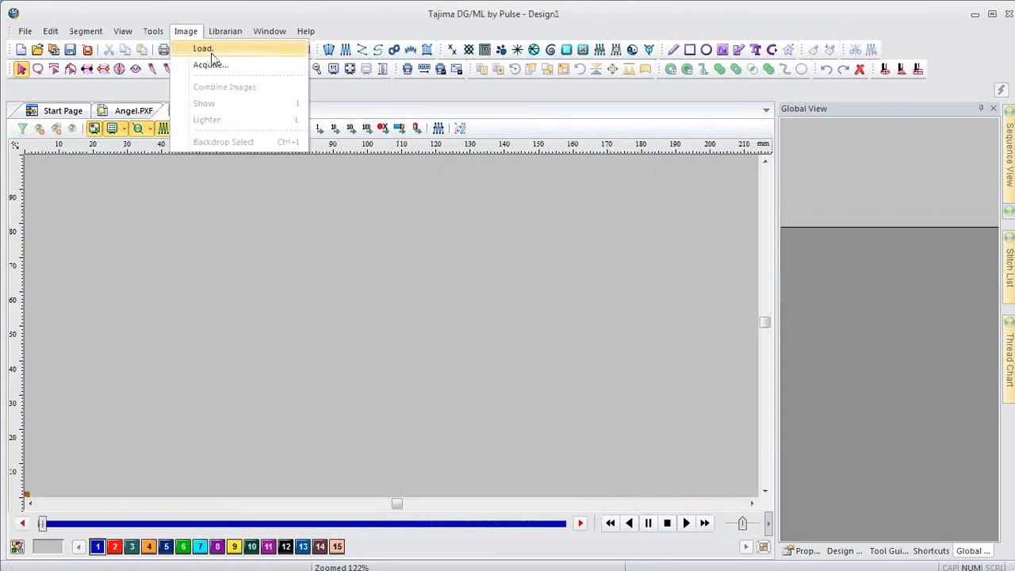
click(210, 52)
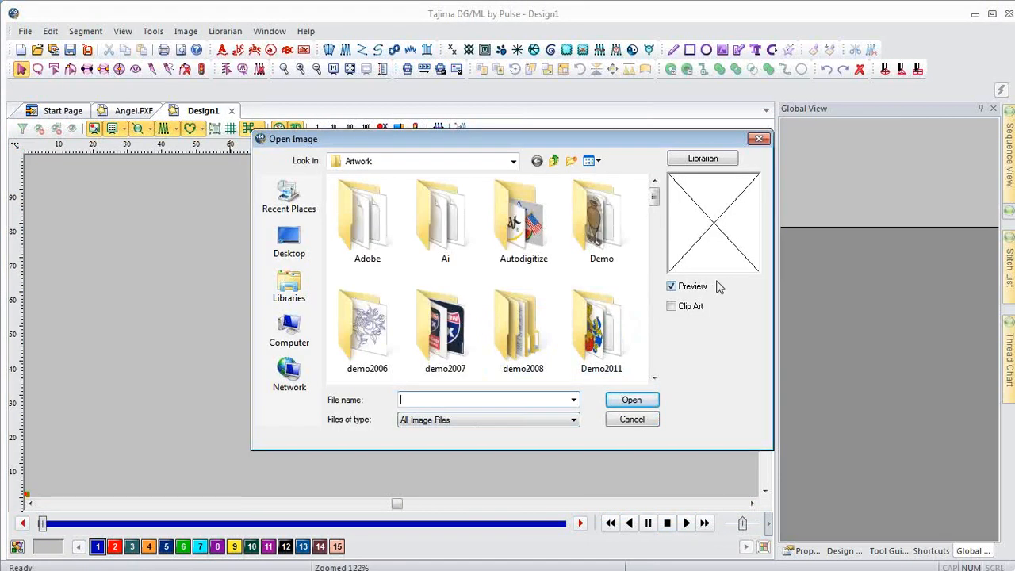
click(587, 346)
double_click(587, 346)
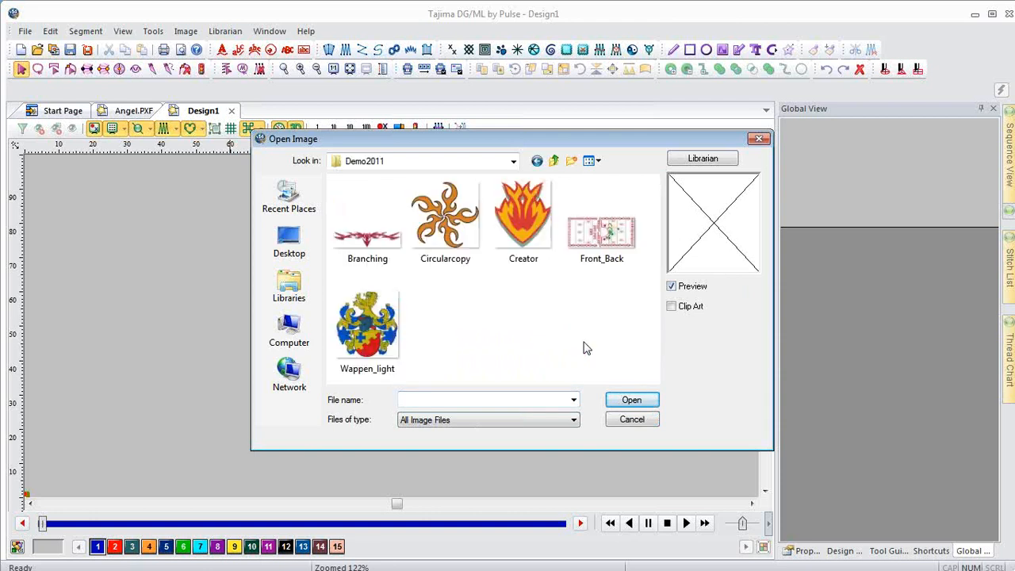
click(500, 210)
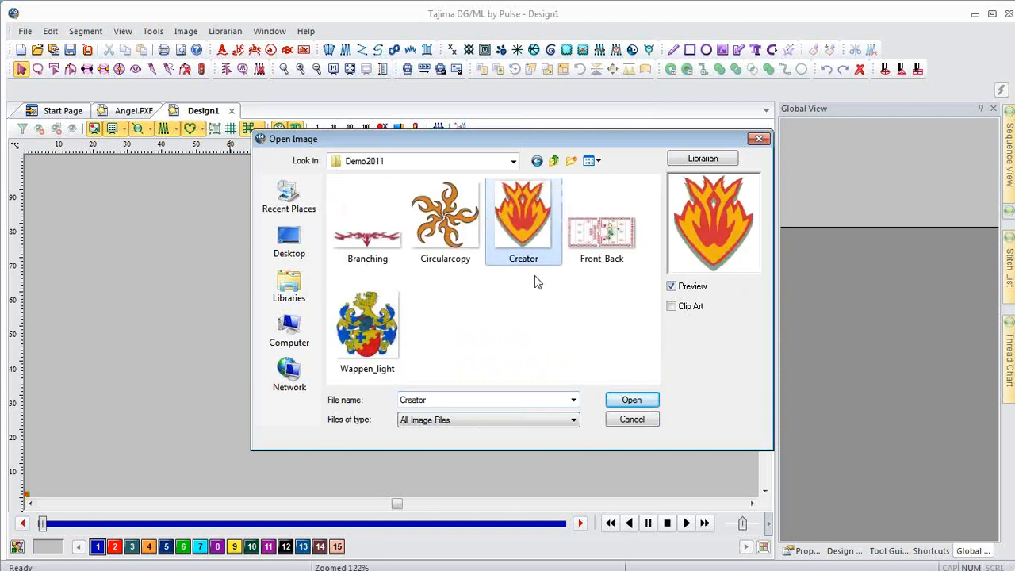
click(637, 402)
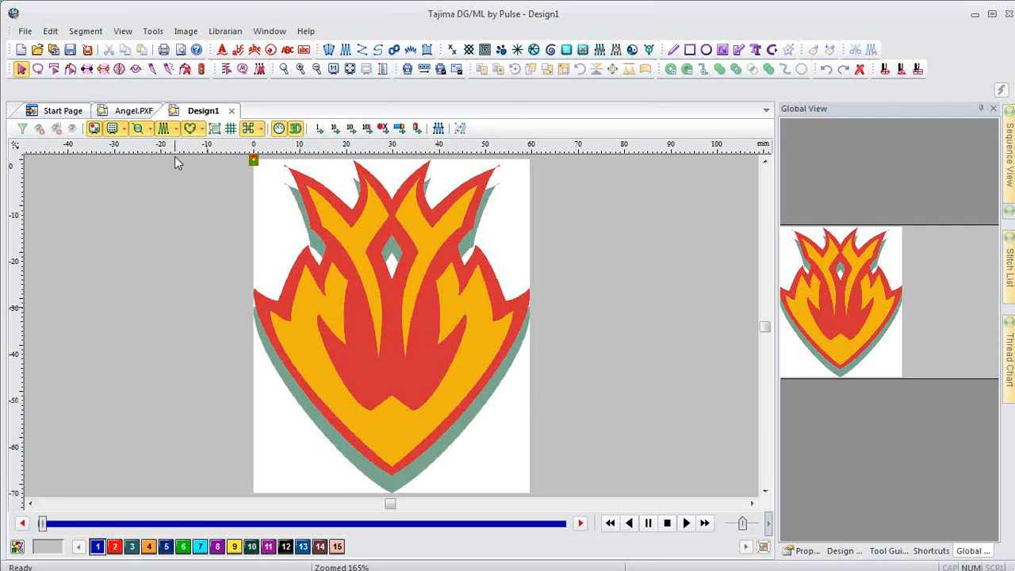
- Review the Classic and Standard shortcut options in the Environment section of User Settings, and close the settings
click(153, 31)
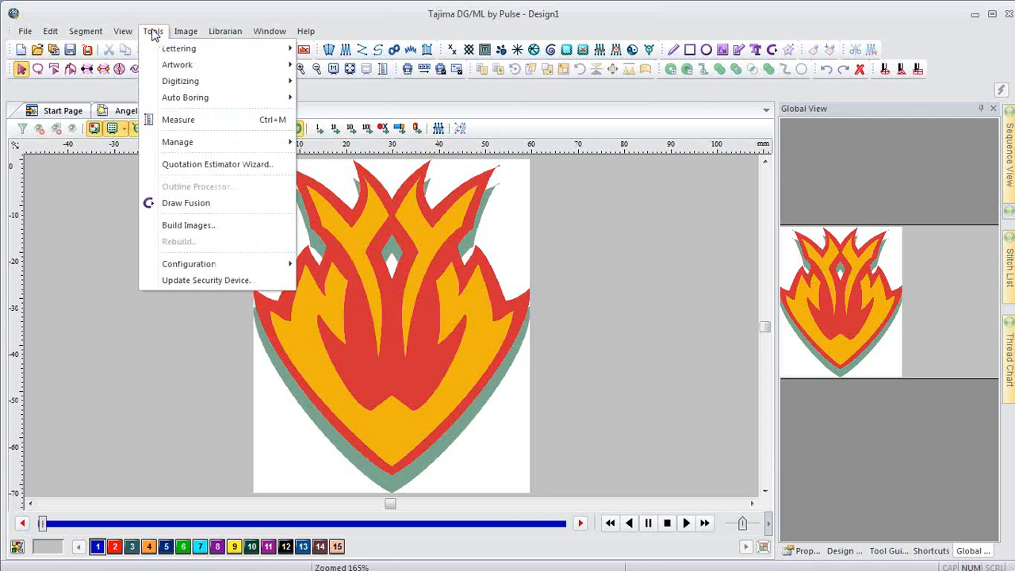
mouse_move(247, 267)
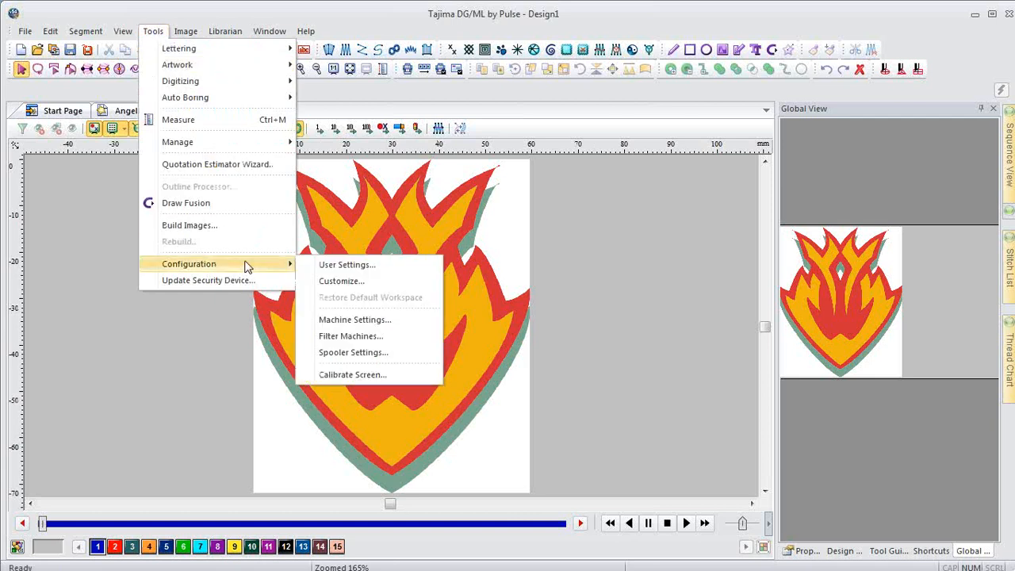
click(342, 266)
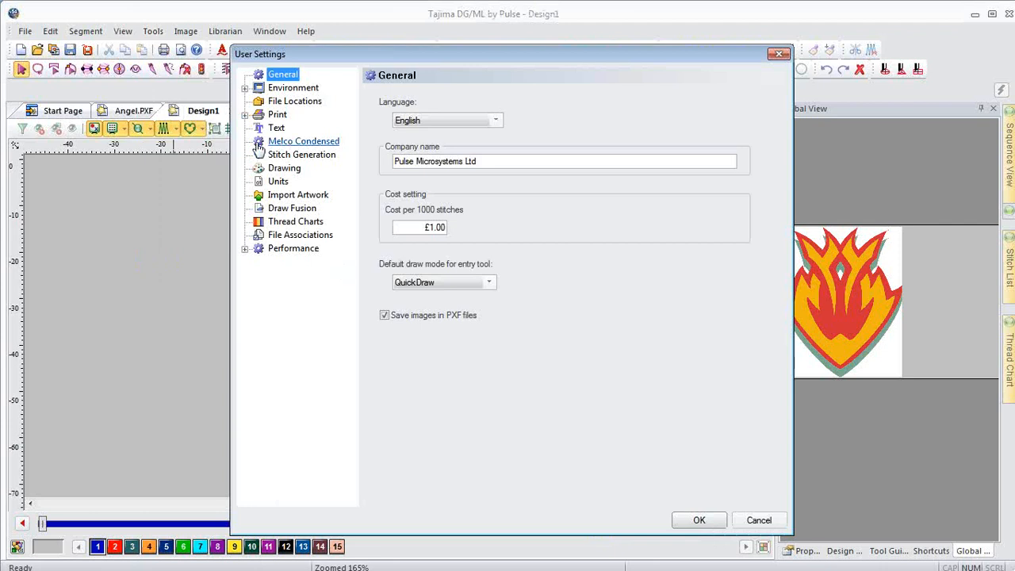
click(245, 89)
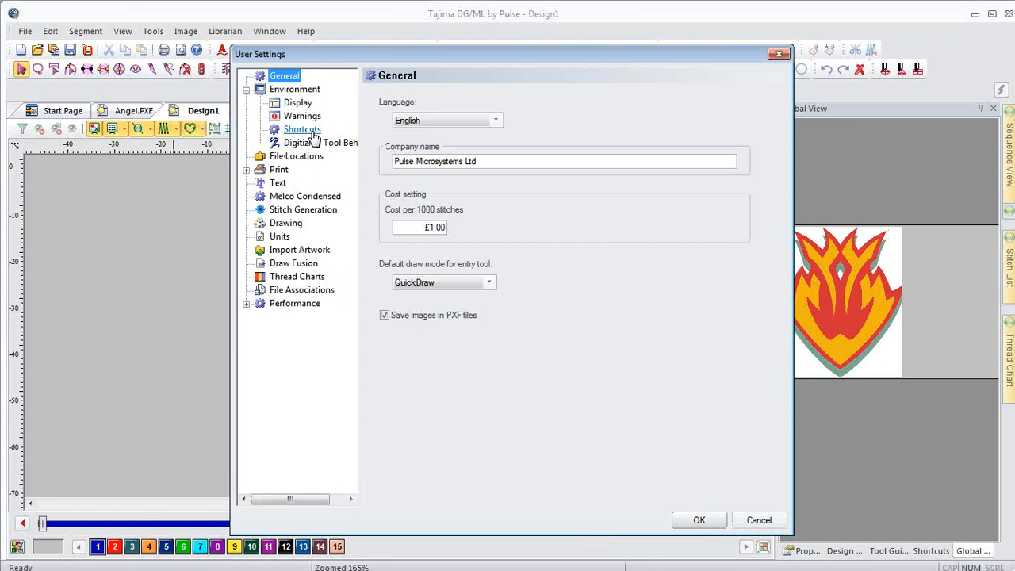
click(305, 130)
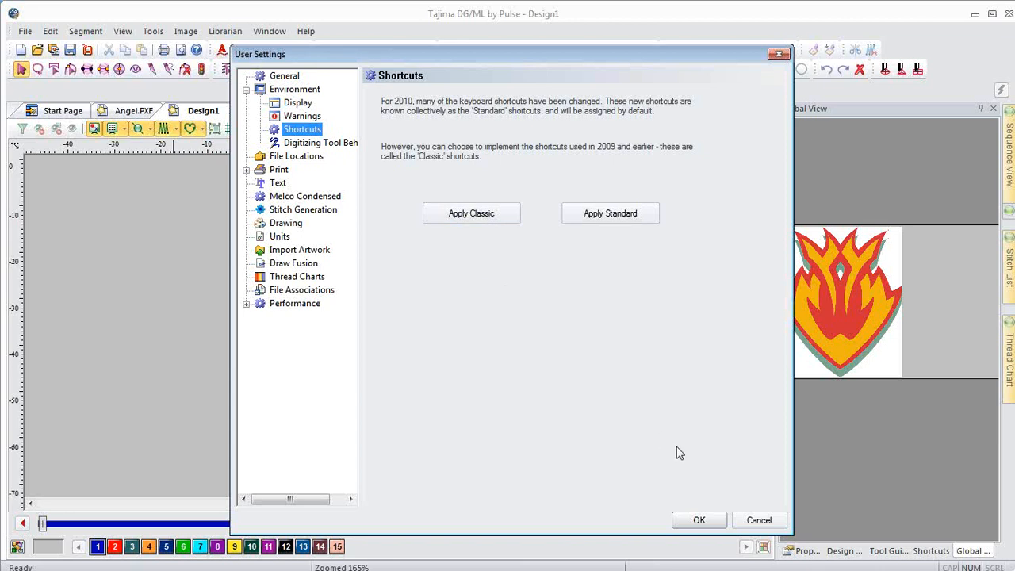
click(699, 520)
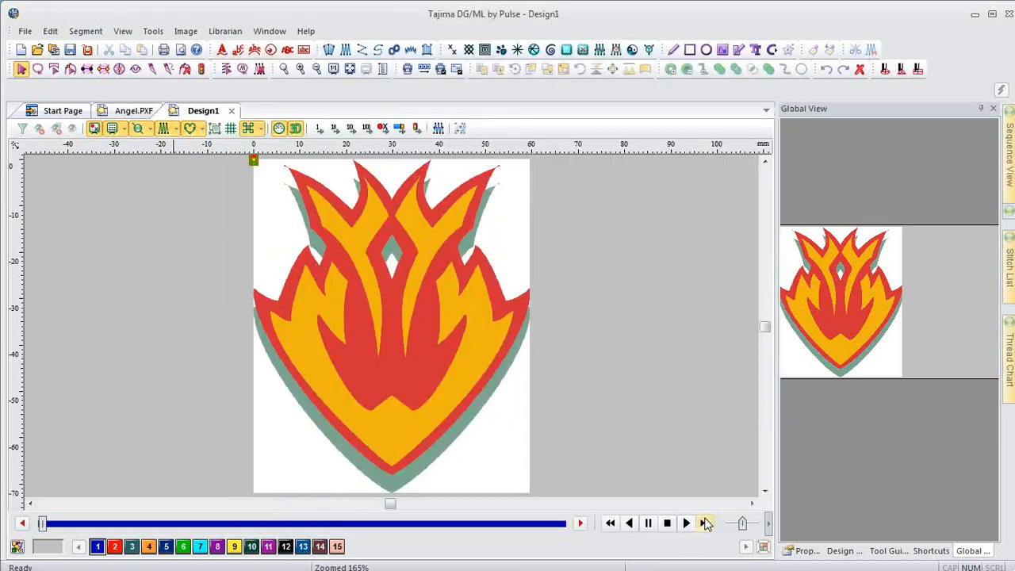
- Browse the list of all command shortcuts and filter it by "angl"
click(930, 551)
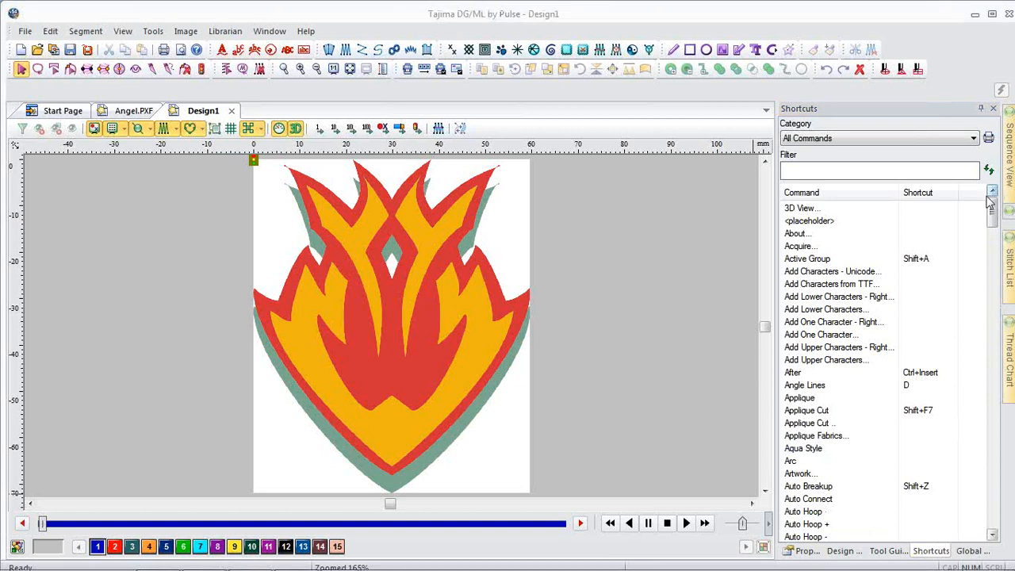
scroll(995, 225, down, 1)
scroll(994, 225, down, 5)
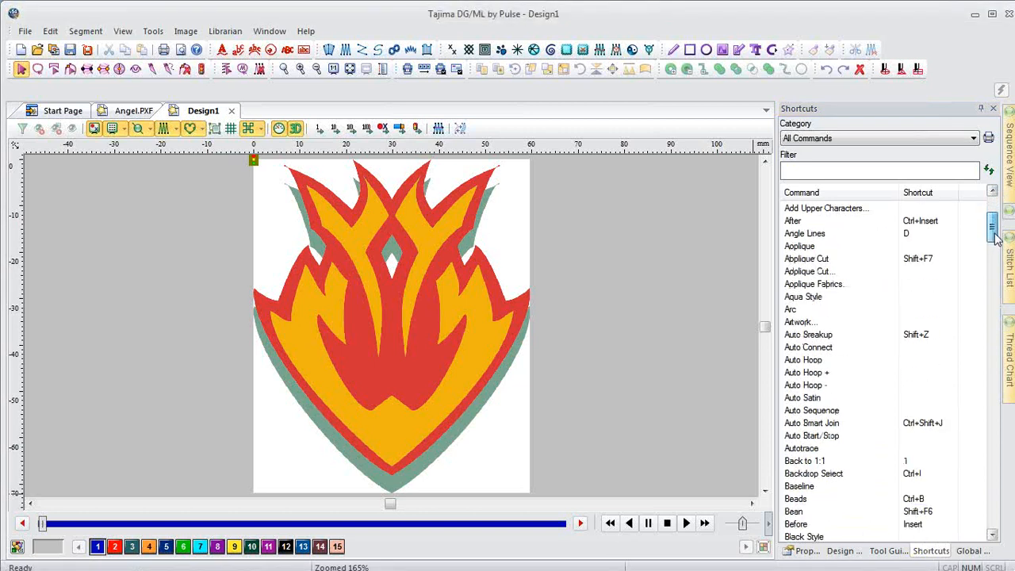
scroll(992, 218, up, 5)
click(885, 173)
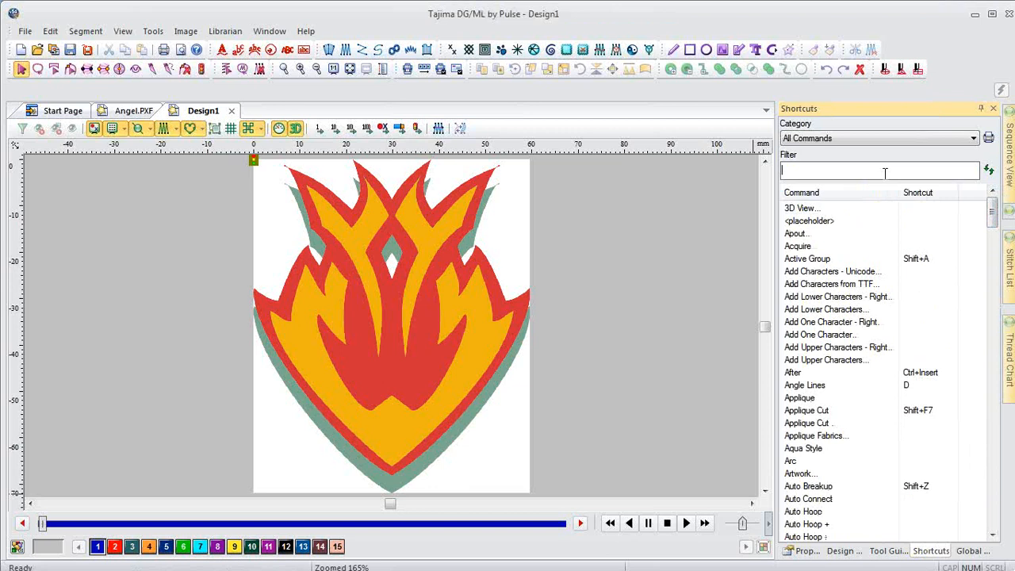
text(angl)
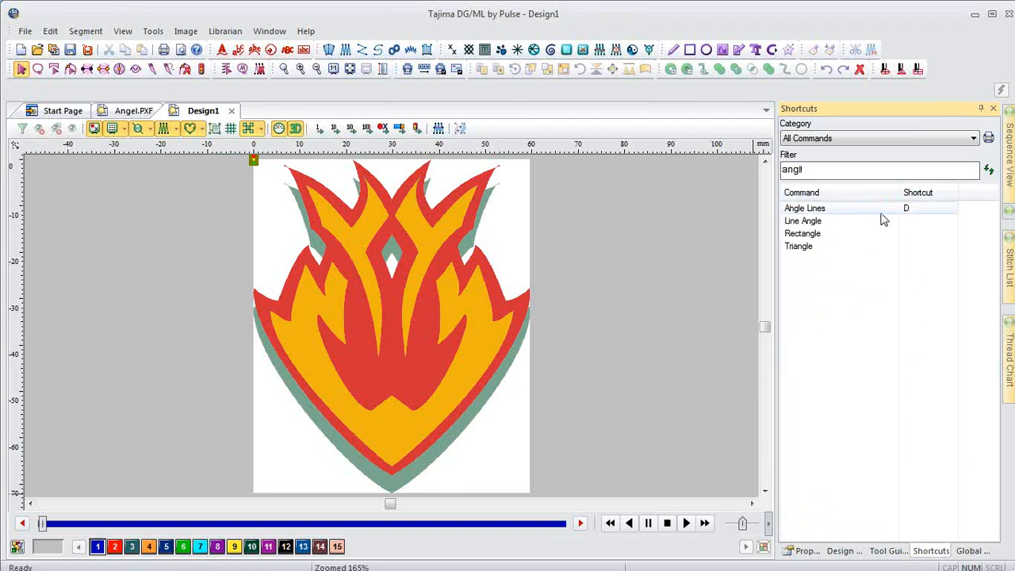
- Filter the shortcut list by "vir" instead, and clear the filter
key(BackSpace)
key(BackSpace)
key(BackSpace)
key(BackSpace)
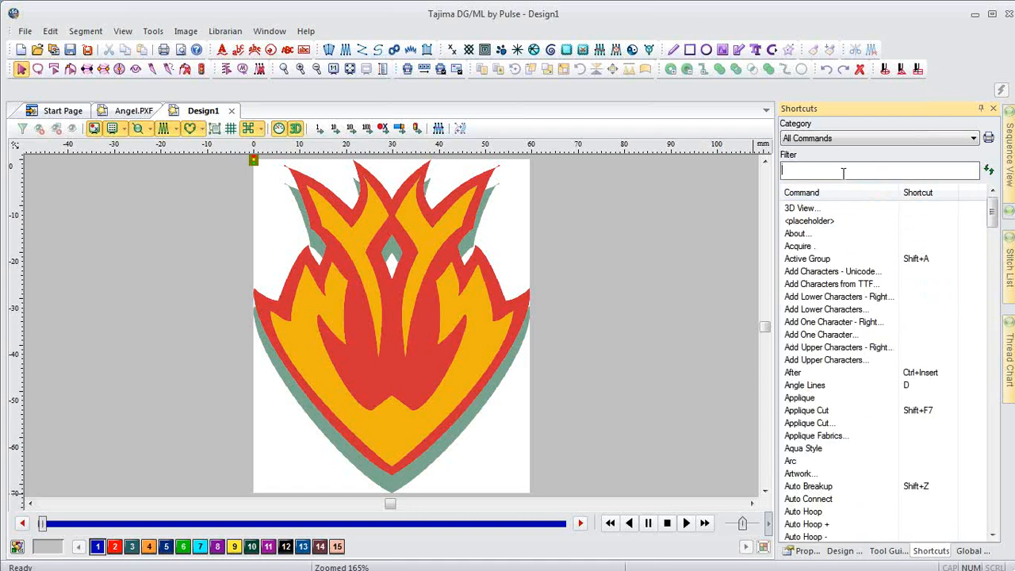
text(vir)
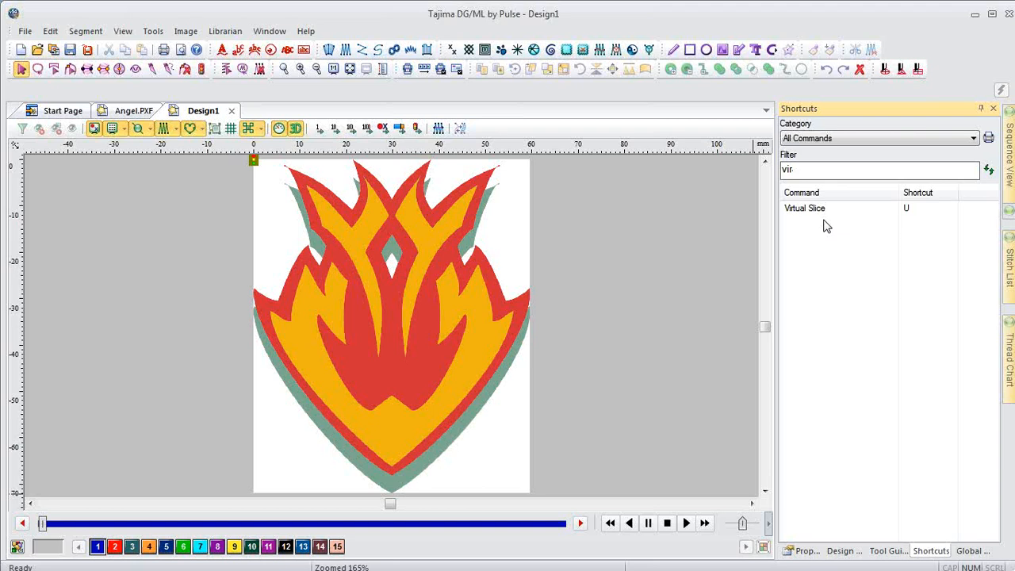
key(BackSpace)
key(BackSpace)
key(BackSpace)
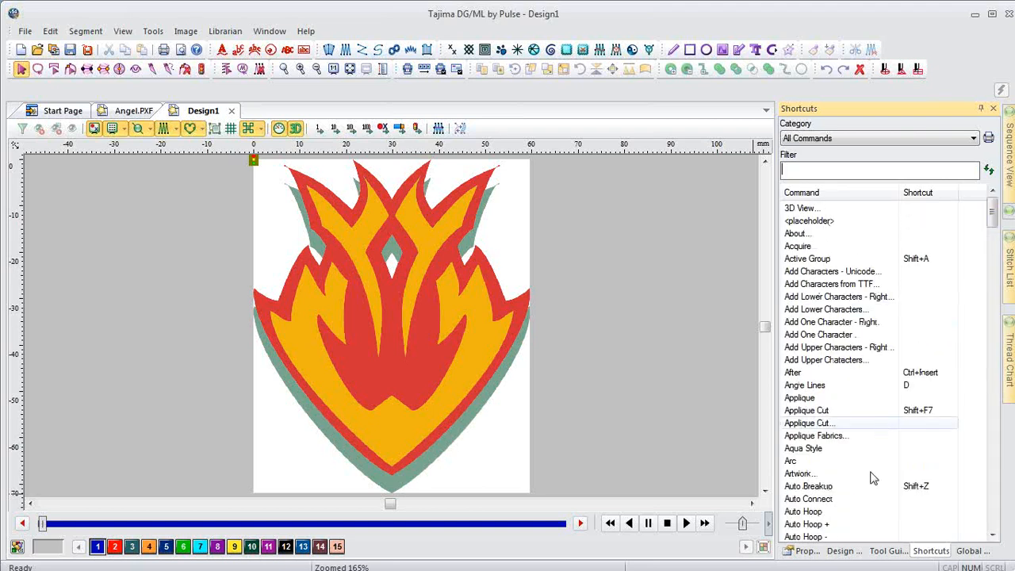
- Show the Tool Guide, start the complex fill tool to review its steps and hotkeys, and glance at the Sequence View
click(888, 553)
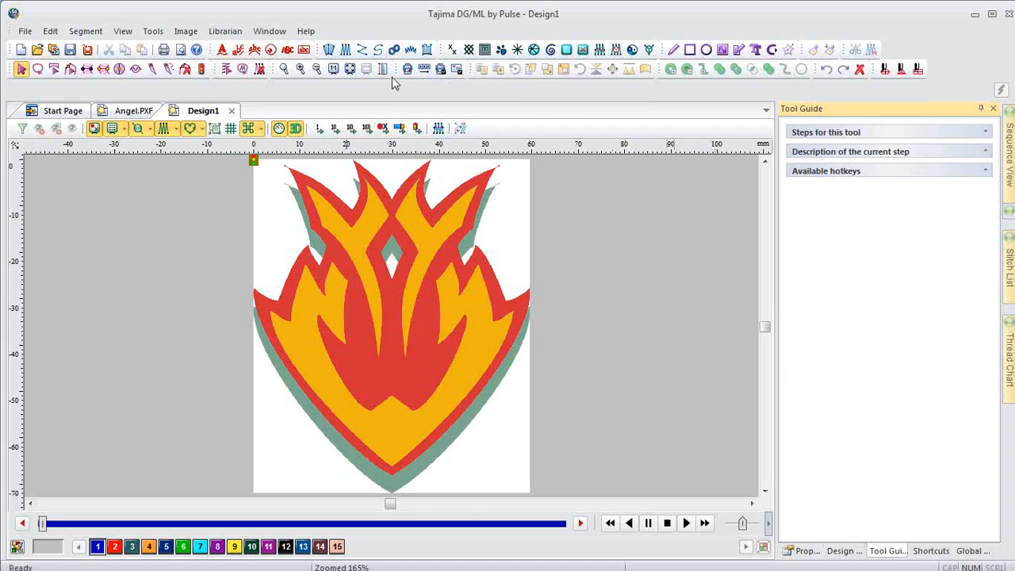
click(394, 50)
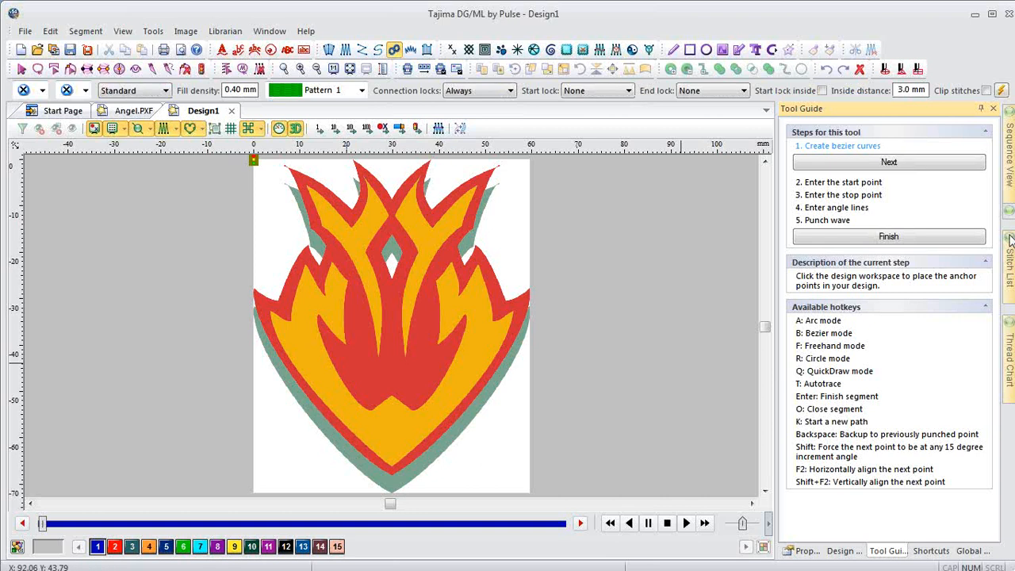
mouse_move(1007, 269)
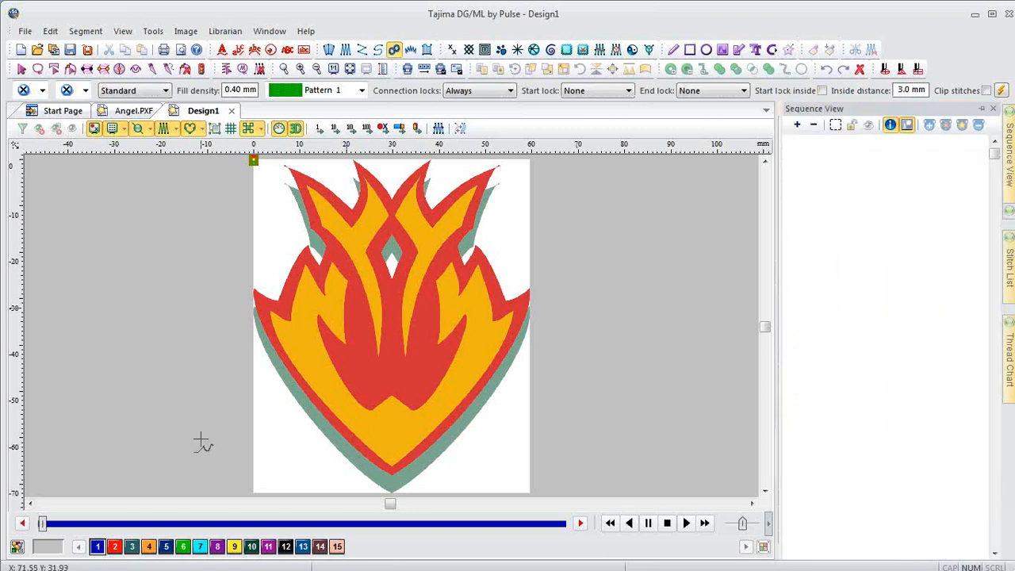
- Minimize the program, restore it on the Angel.PXF design and return to Design1
click(975, 23)
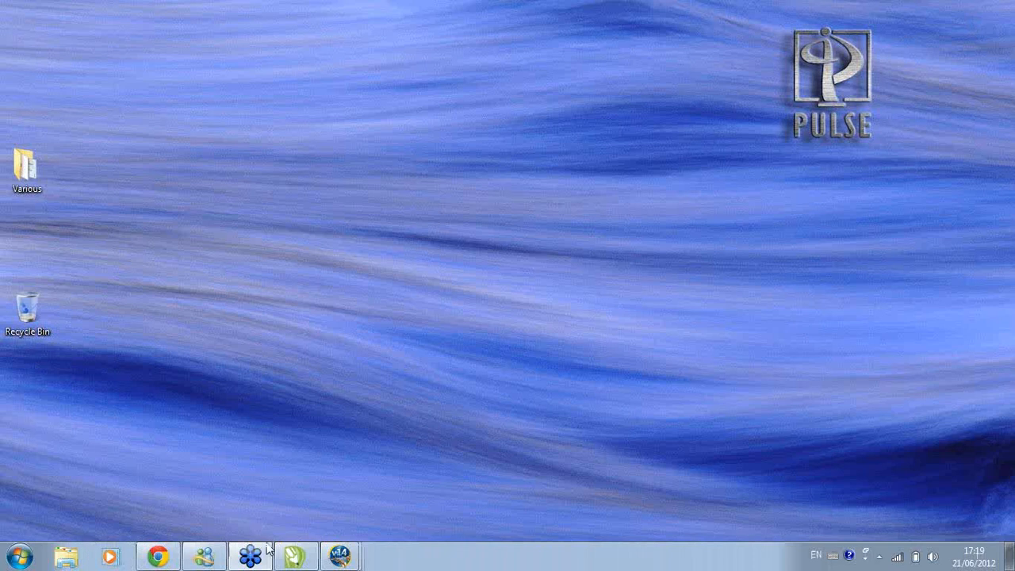
mouse_move(336, 541)
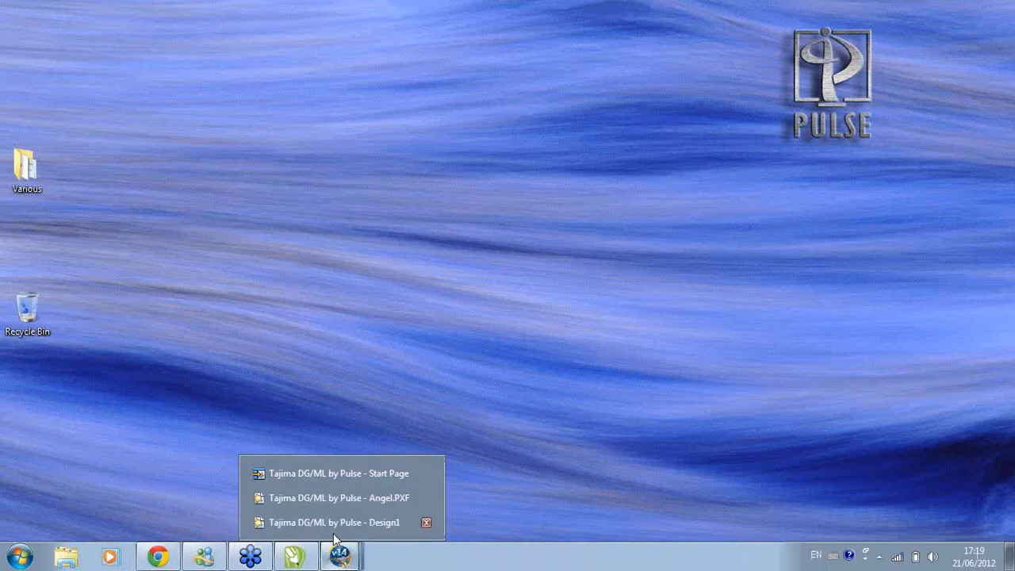
click(356, 498)
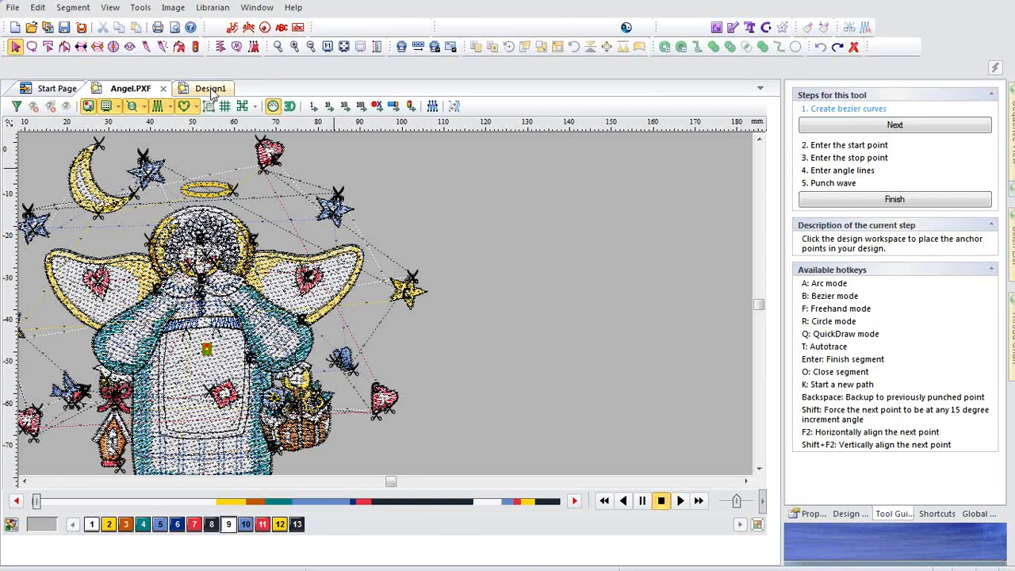
click(210, 89)
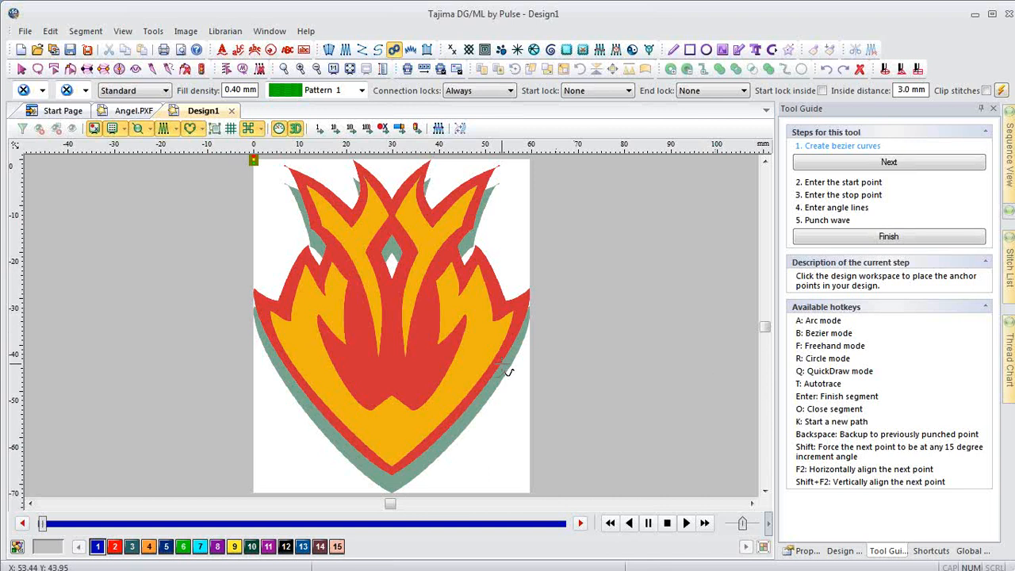
- Auto-trace the red emblem as a complex fill starting at the right flame tip and stopping at the lowest point, keeping the default angle
key(t)
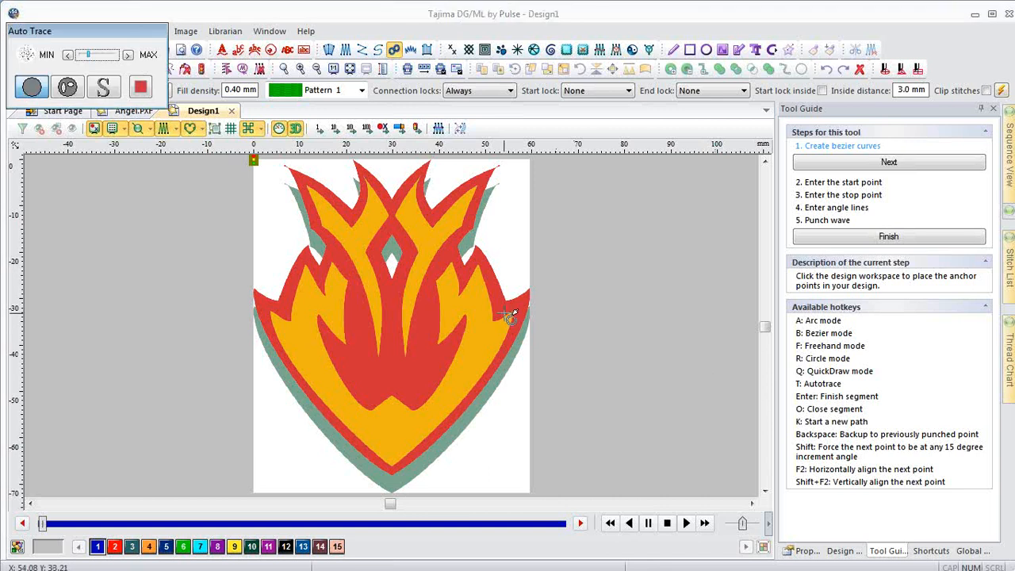
click(504, 309)
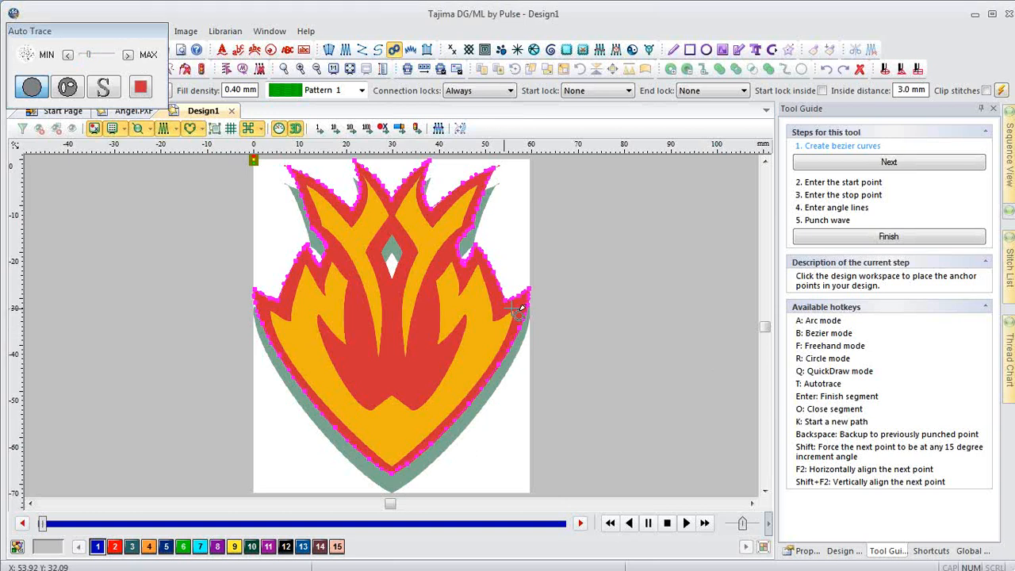
click(886, 162)
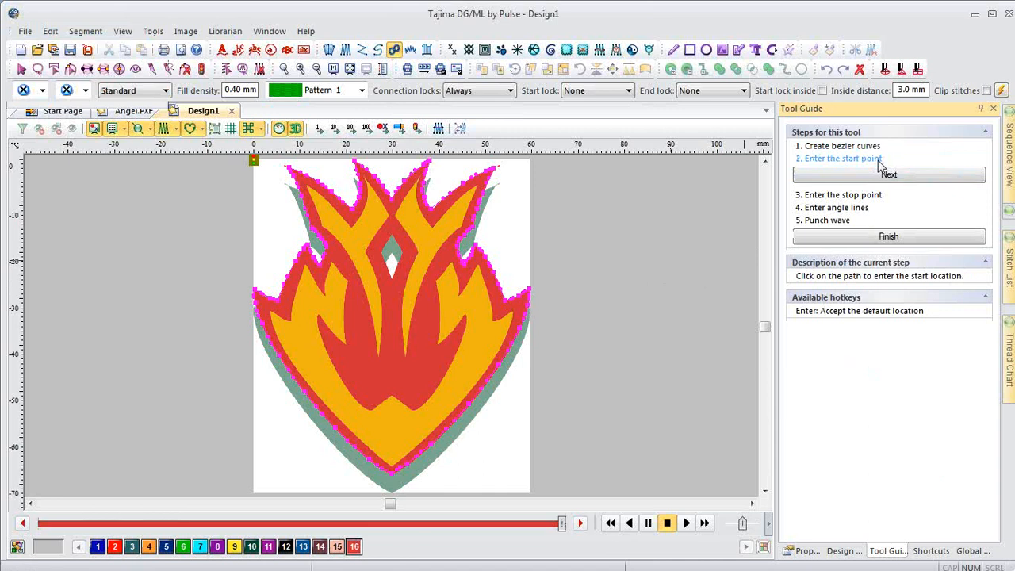
click(501, 166)
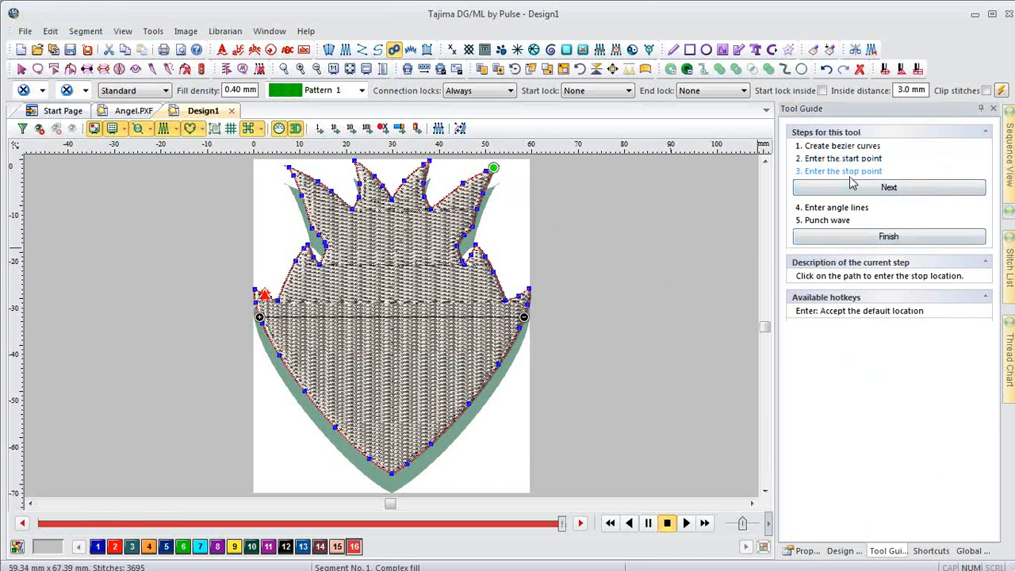
click(386, 483)
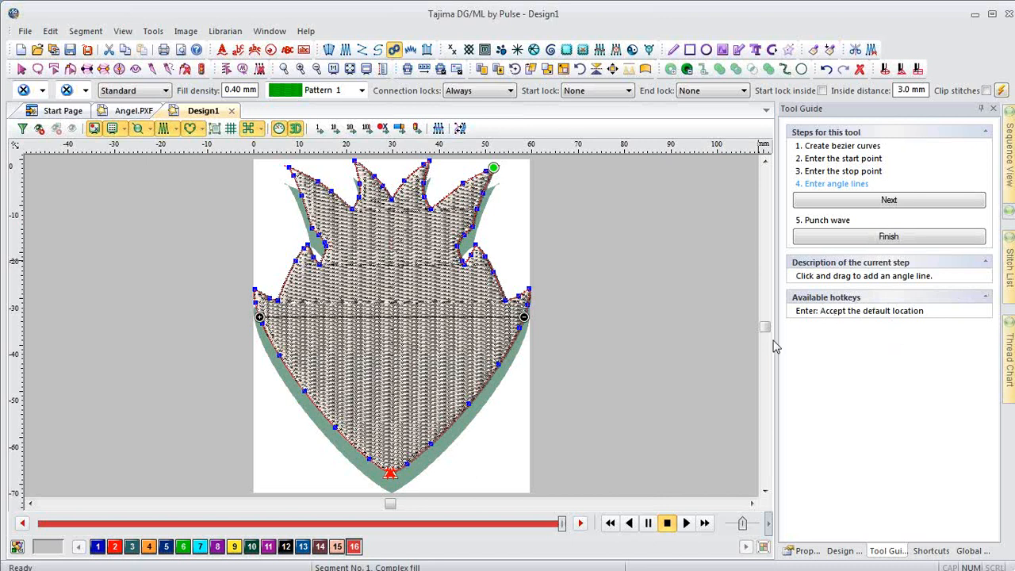
key(Return)
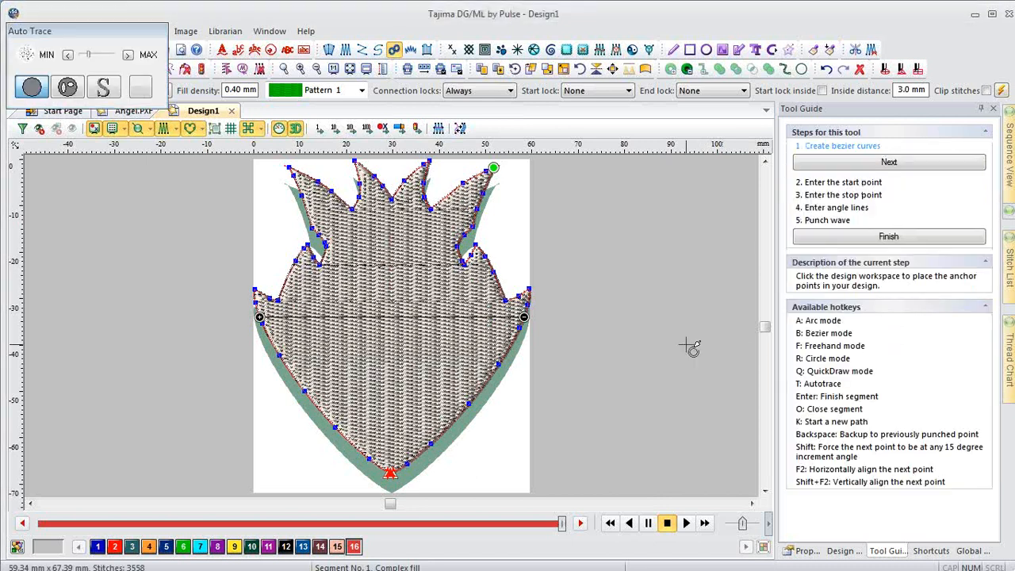
key(Escape)
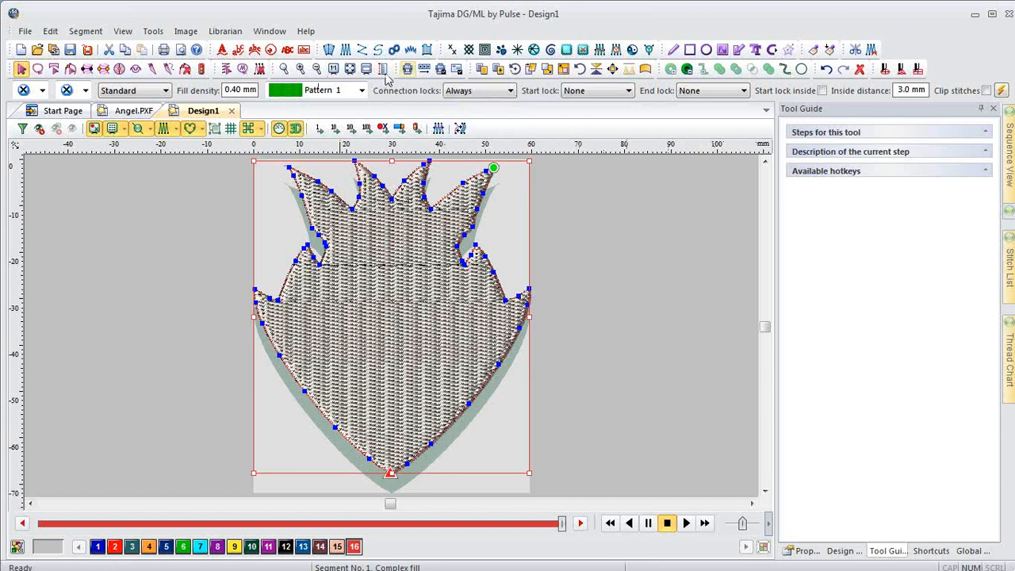
- Switch to full screen view and hide the stitches over the backdrop
click(275, 34)
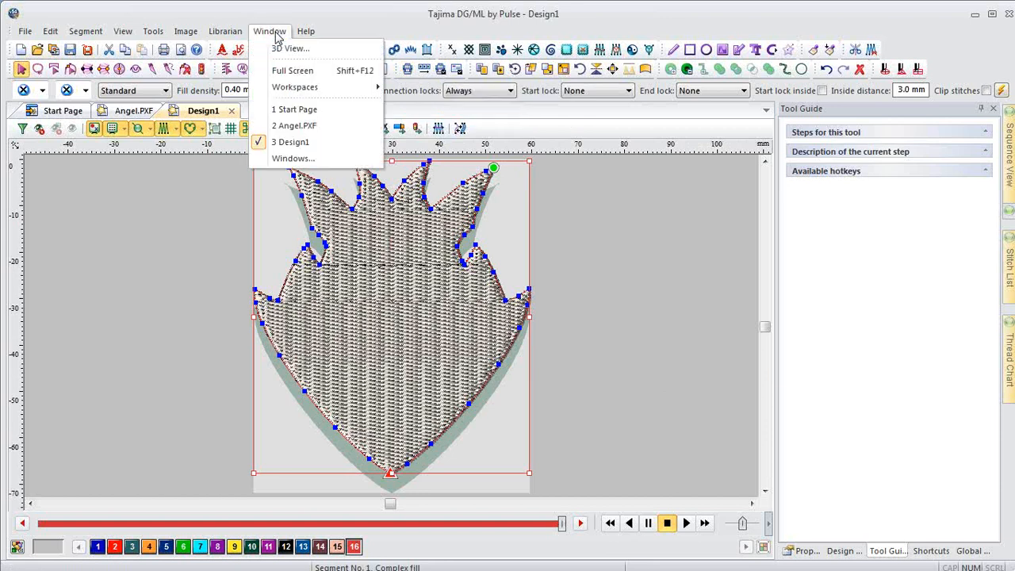
click(289, 71)
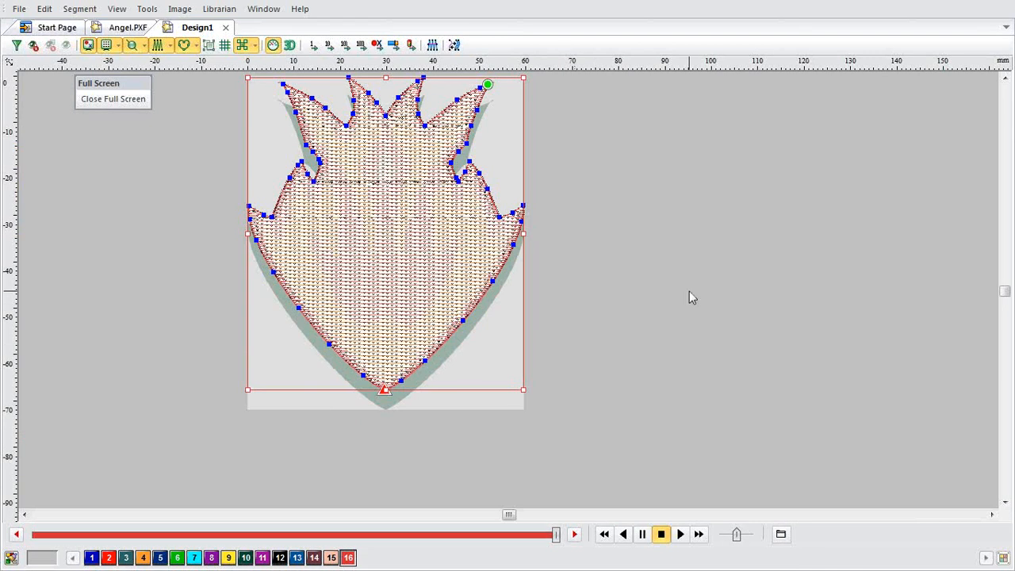
key(s)
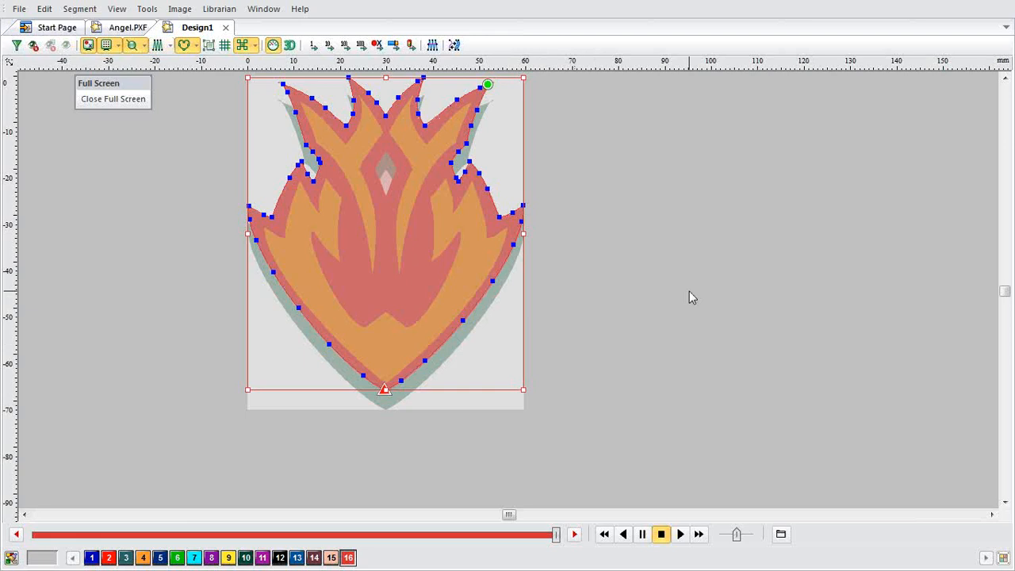
- Start outlining the left yellow flame, placing points along its upper edge from the outer tip down to the notch
key(z)
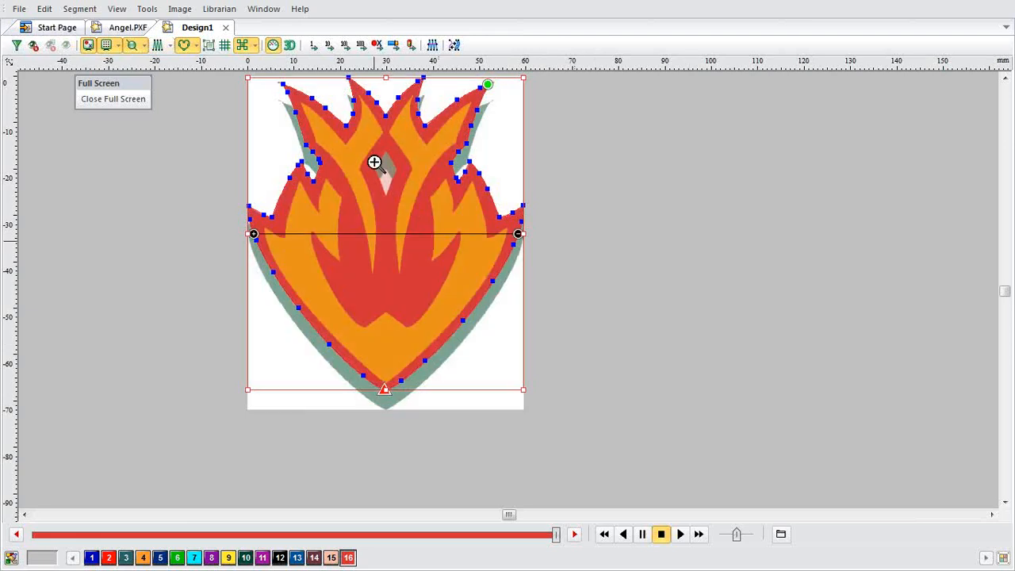
drag(294, 101, 441, 288)
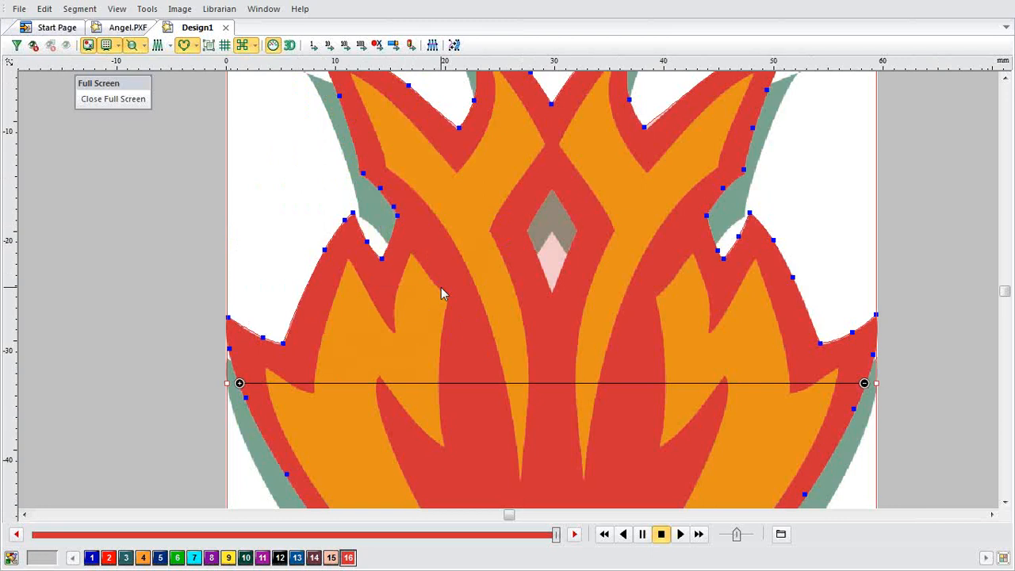
click(162, 248)
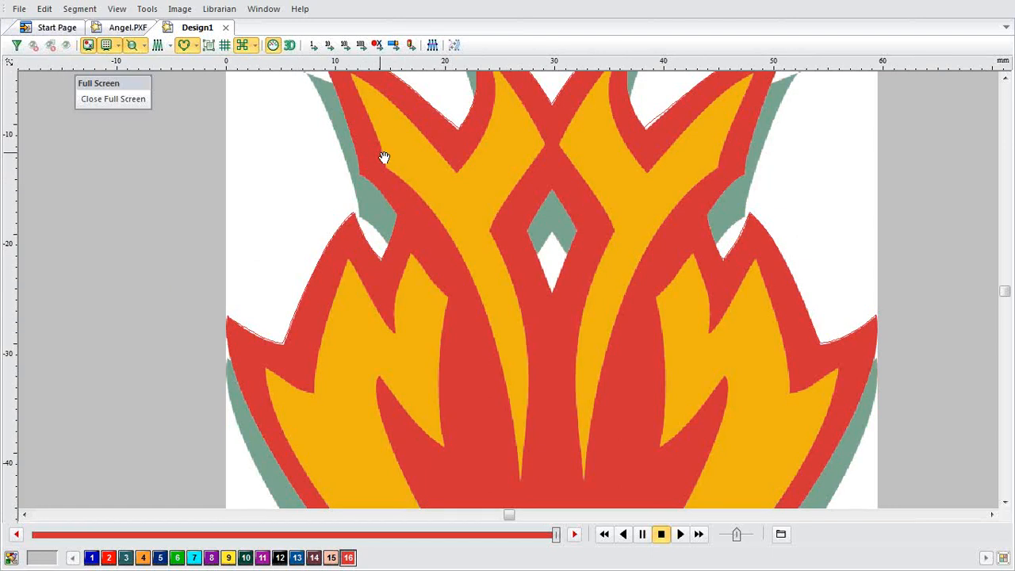
drag(384, 153, 381, 242)
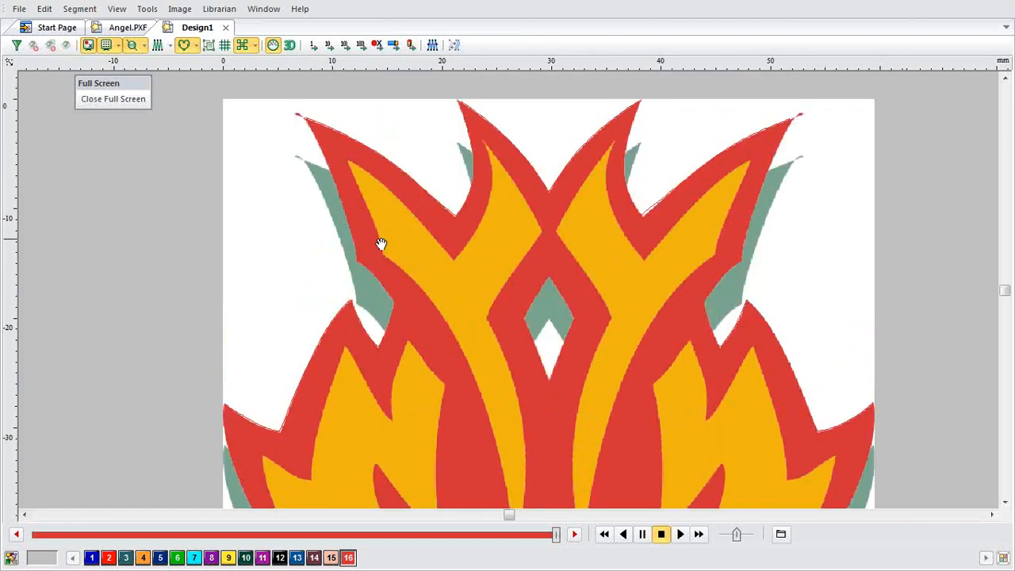
click(346, 161)
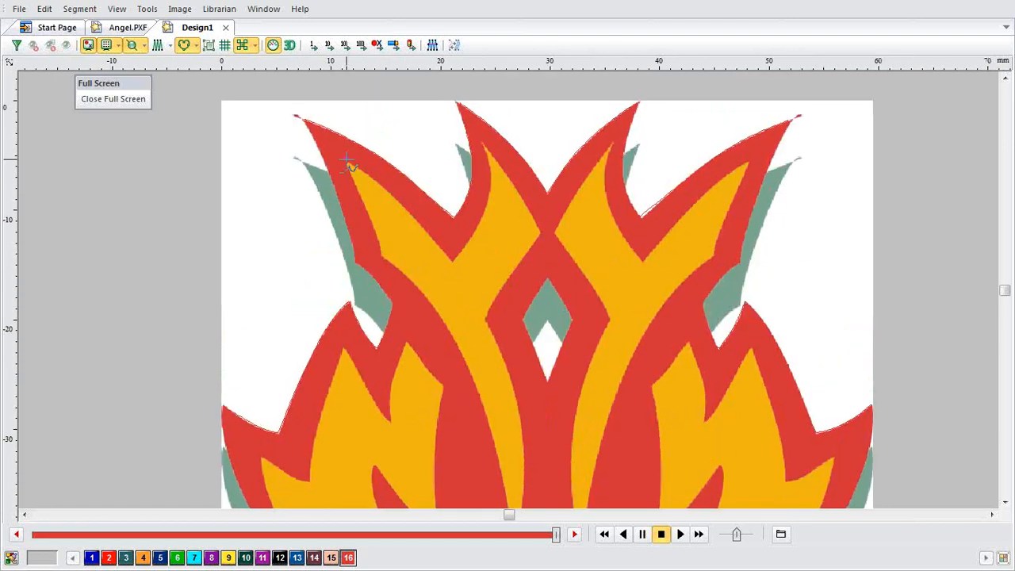
click(410, 207)
click(452, 259)
- Continue the outline from the notch up to the flame's inner tip and down its other side to the emblem's centre
click(479, 215)
key(b)
drag(441, 119, 573, 265)
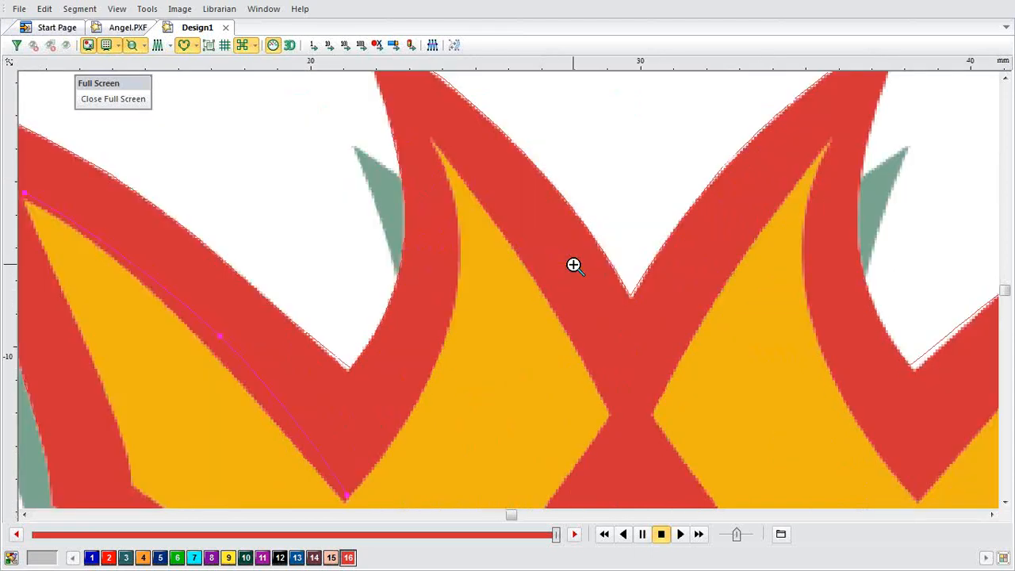
right_click(457, 241)
click(453, 235)
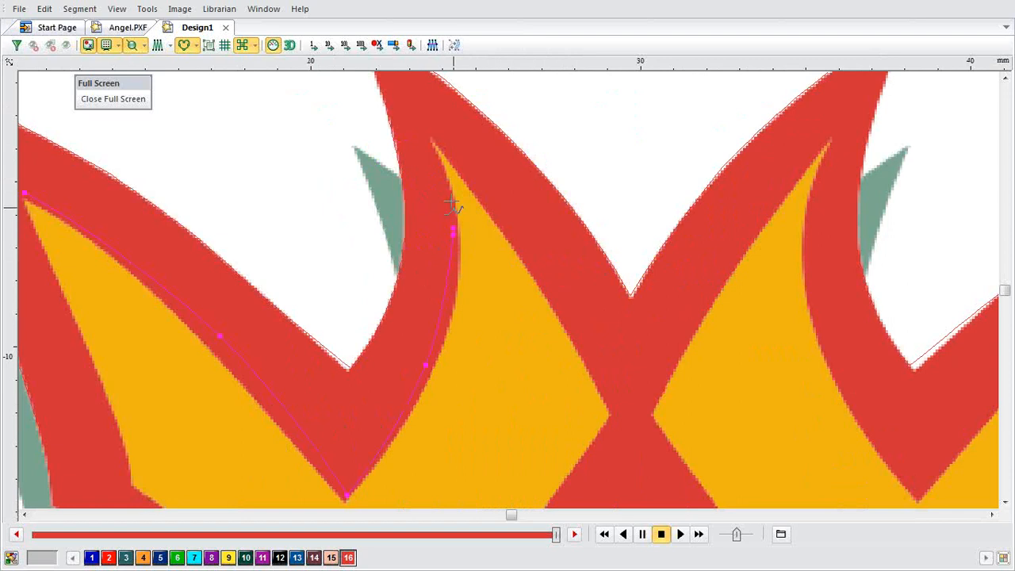
click(425, 133)
click(486, 192)
click(509, 231)
click(613, 417)
- Trace the flame's inner edge past the diamond to its lower tip, follow the outer edge back up and finish the outline
scroll(612, 417, down, 2)
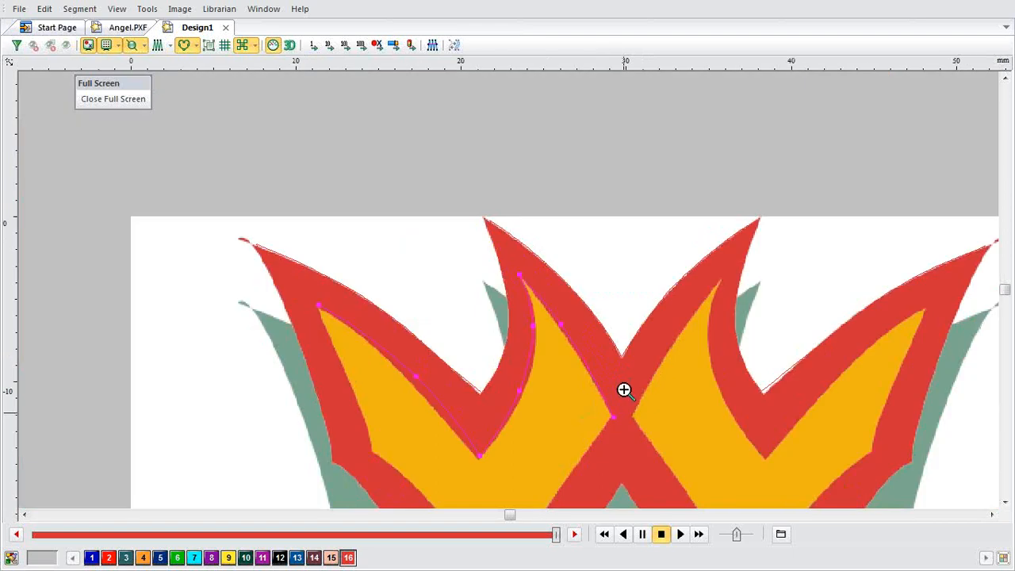
scroll(624, 389, down, 2)
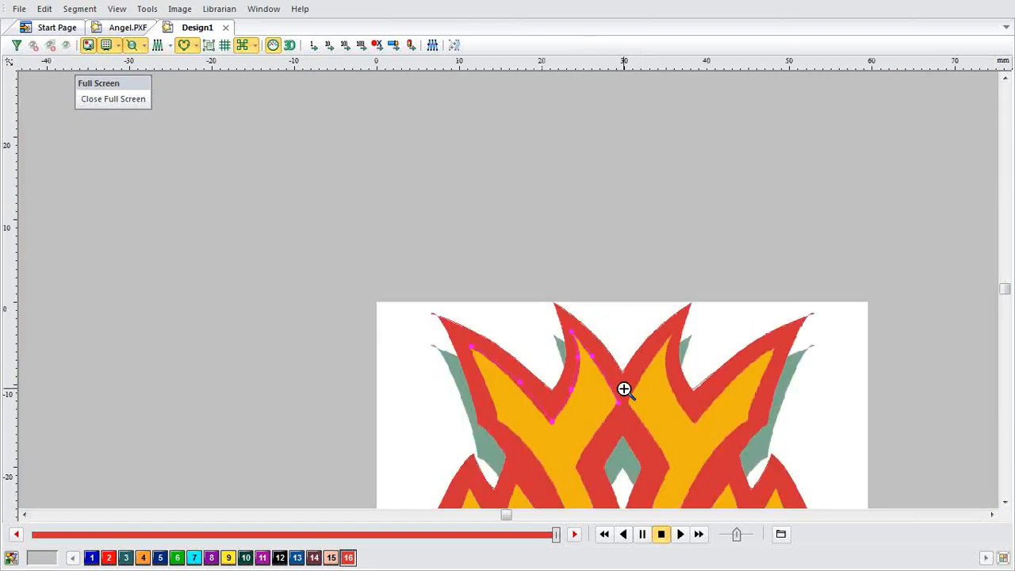
click(592, 436)
click(573, 465)
mouse_move(583, 445)
mouse_down()
mouse_move(558, 329)
mouse_move(566, 265)
mouse_up()
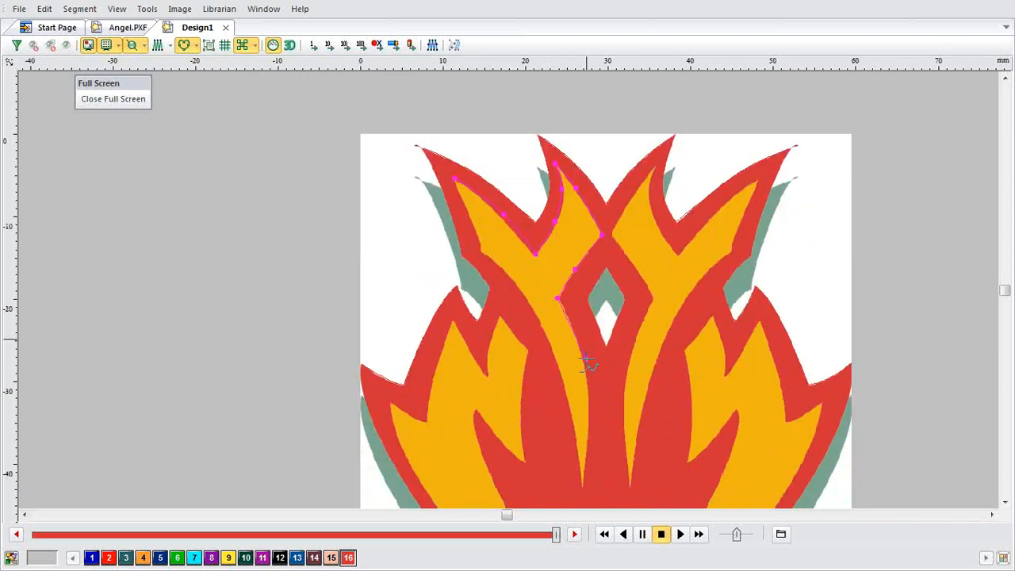
click(586, 358)
click(589, 420)
click(583, 489)
click(563, 382)
click(520, 285)
key(Return)
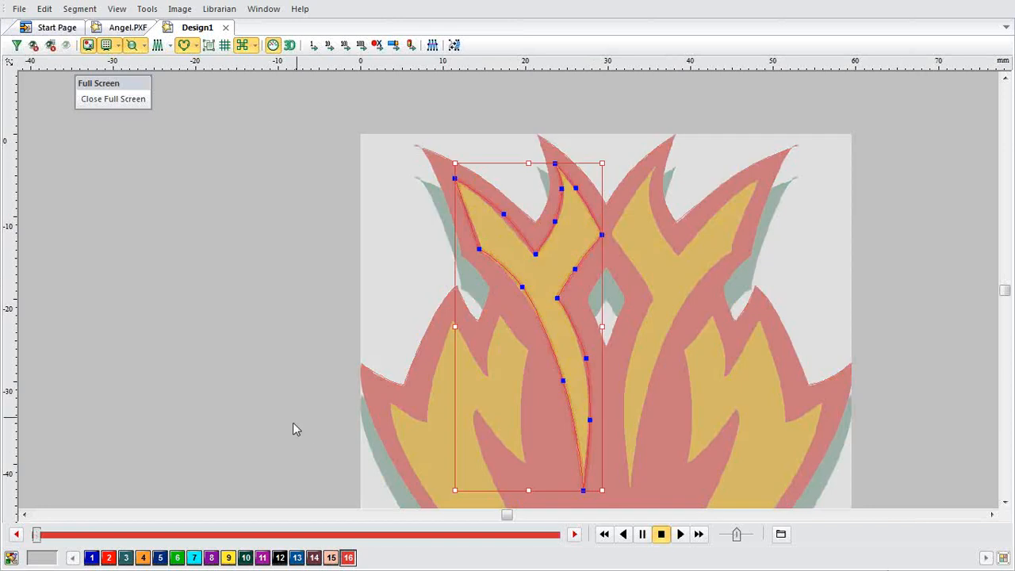
- Assign thread color 9 to the flame outline and split the shape from the notch to the corner beside the diamond
click(227, 557)
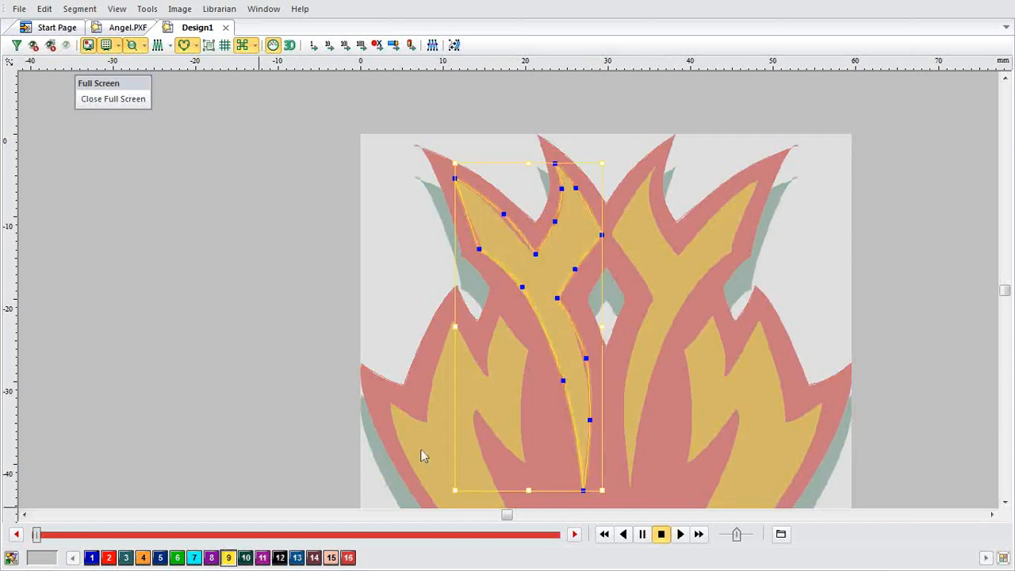
right_click(586, 313)
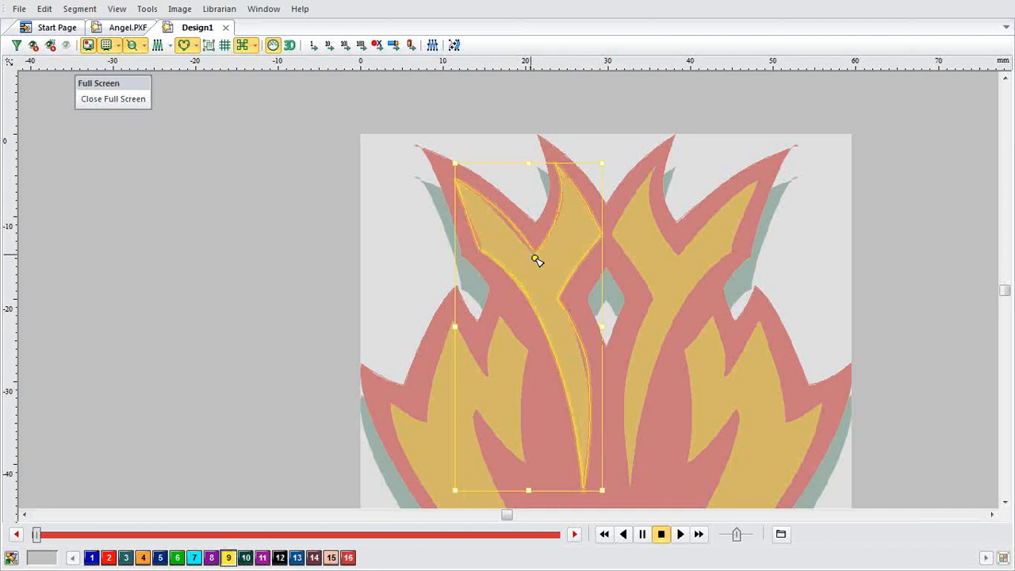
drag(535, 253, 557, 296)
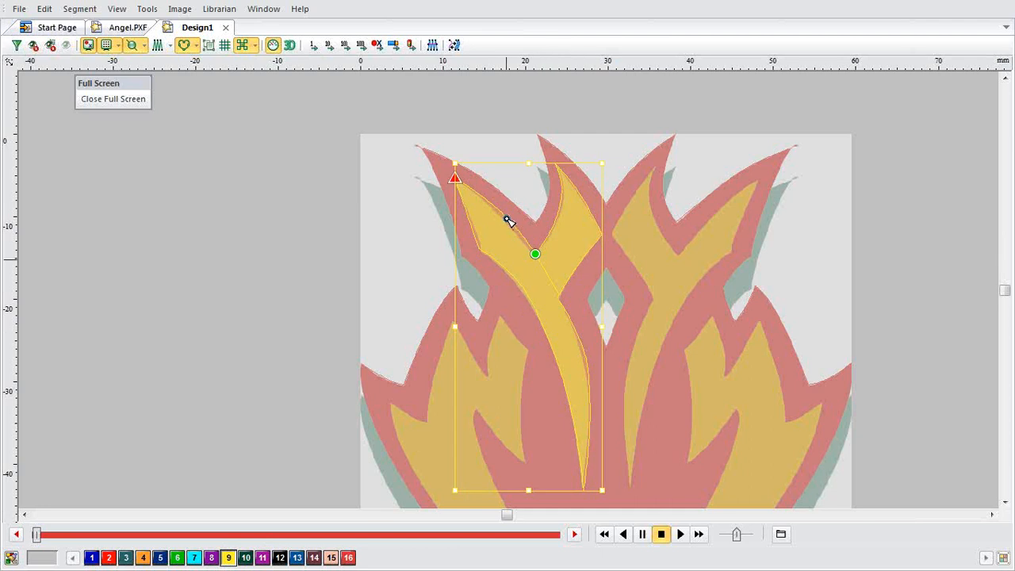
- Add two angle lines across the flame's long curved branch and two across its short inner branch
drag(508, 217, 486, 240)
drag(557, 363, 584, 352)
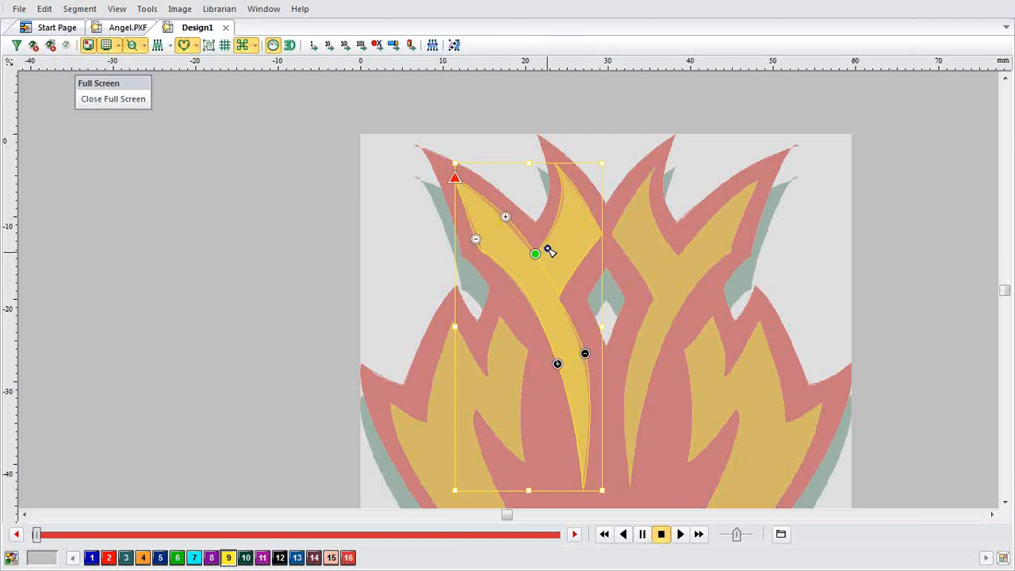
mouse_move(547, 238)
mouse_down()
mouse_move(559, 289)
mouse_move(569, 275)
mouse_up()
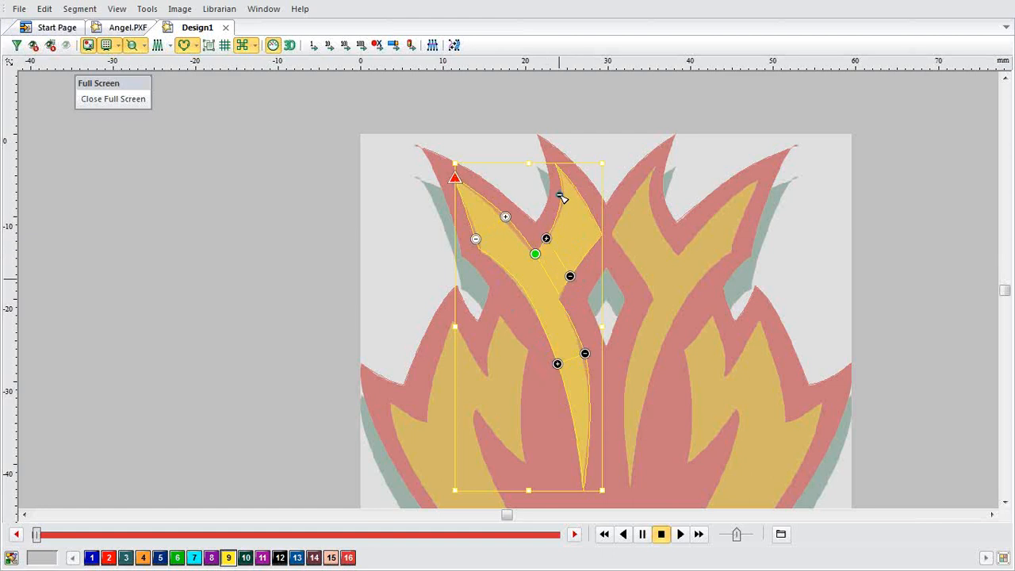
drag(561, 194, 588, 209)
- Set the flame's start at its outer tip and its stop at the lower tip, and show the stitches
mouse_move(535, 254)
mouse_down()
mouse_move(454, 178)
mouse_move(586, 358)
mouse_move(600, 499)
mouse_up()
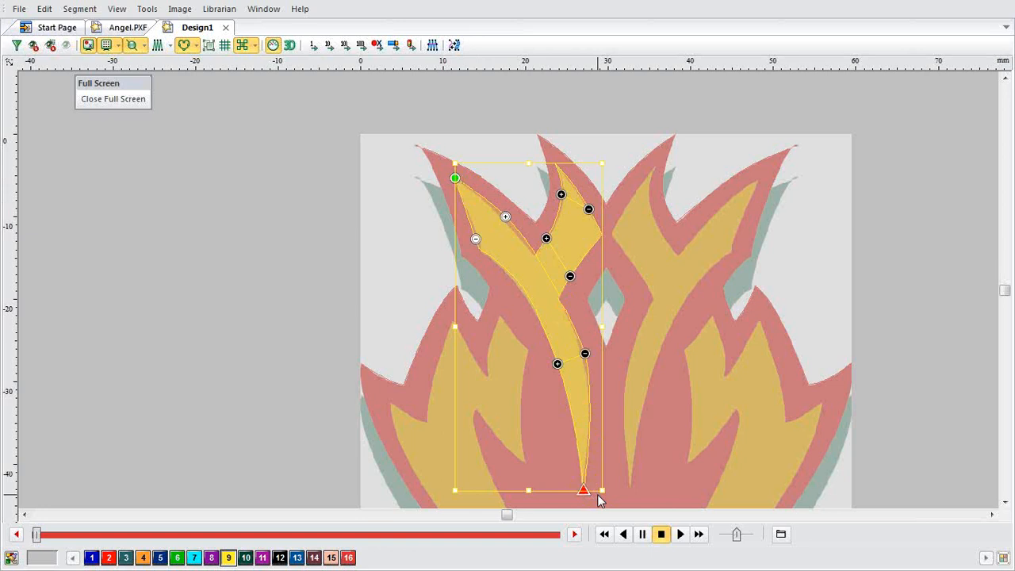
key(s)
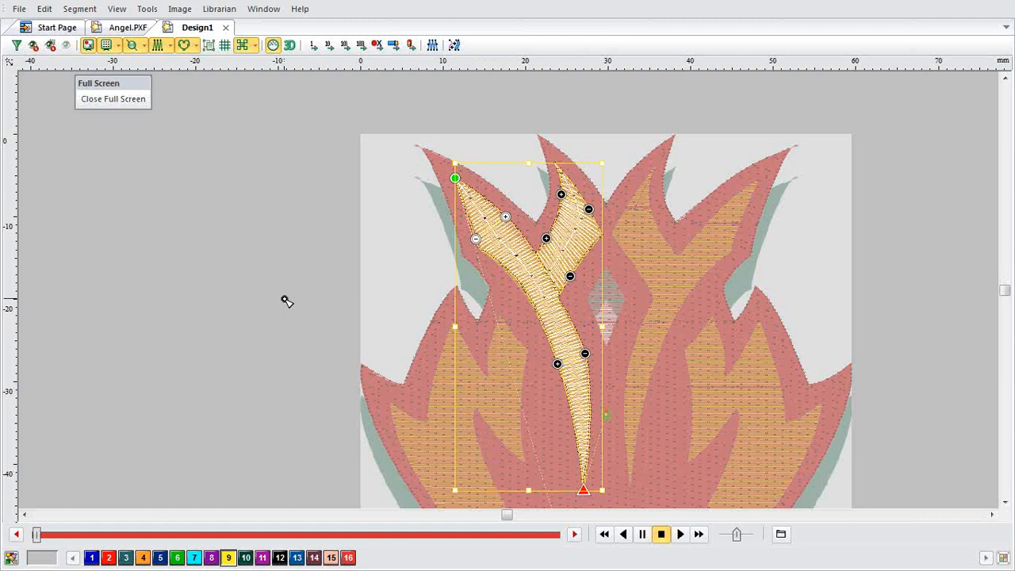
- Leave full screen and create a new blank embroidery design with the default settings
click(128, 99)
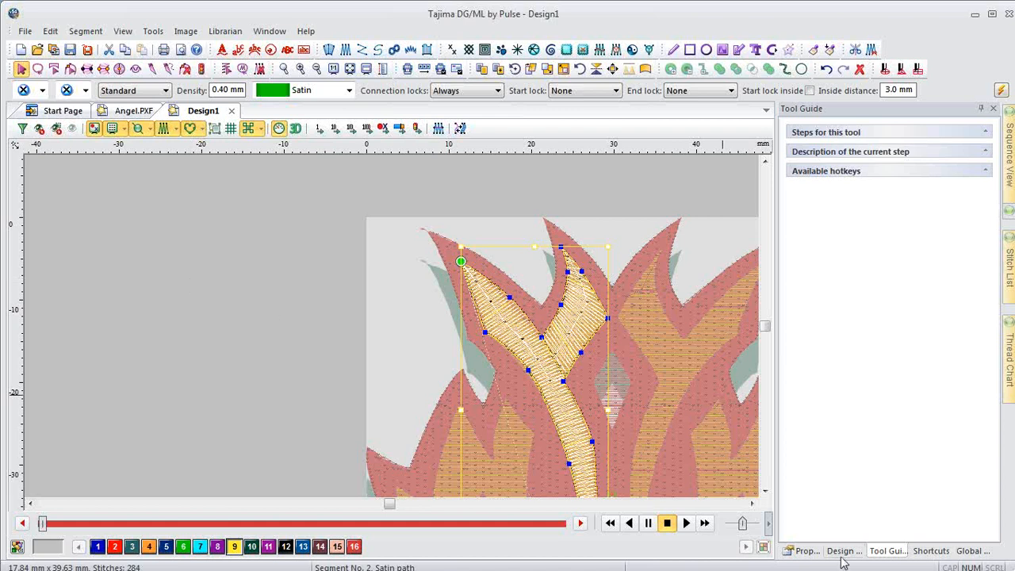
click(57, 111)
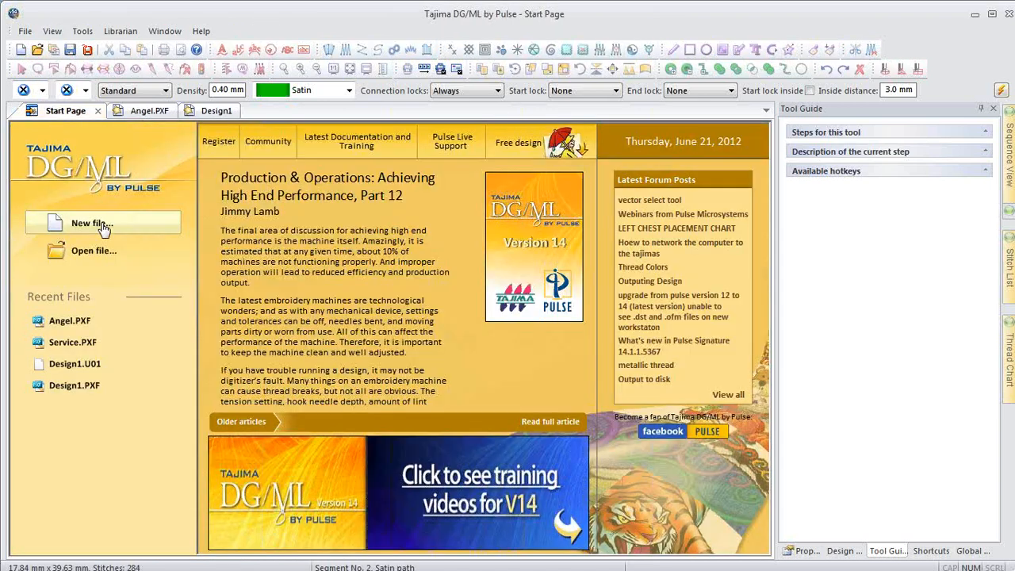
click(89, 223)
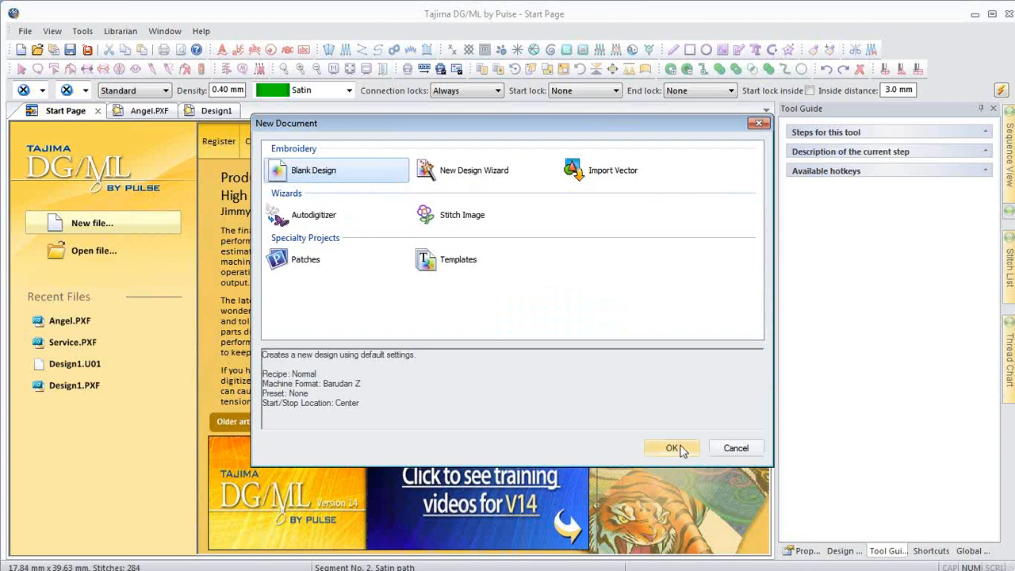
click(672, 448)
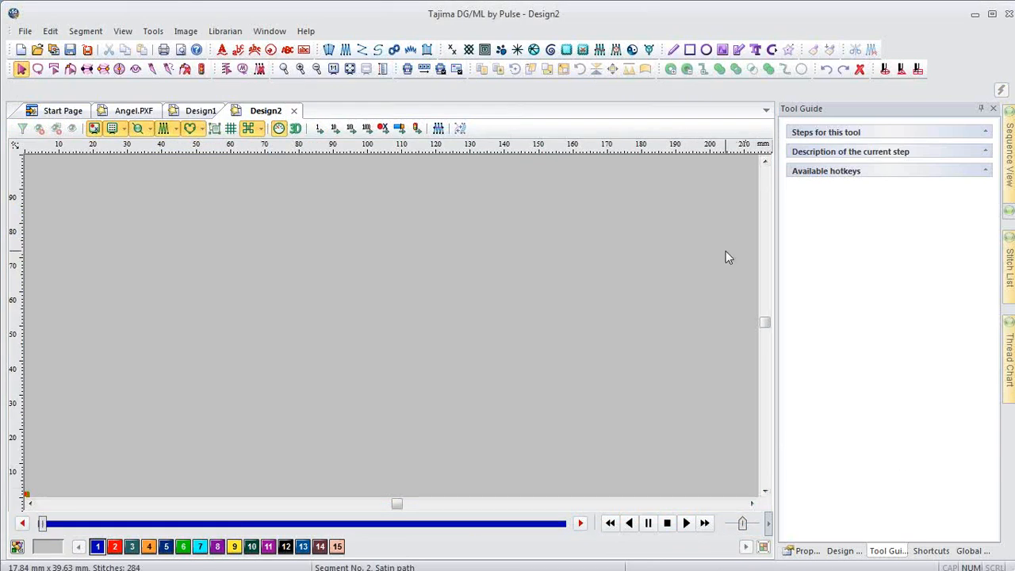
- Load the Branching vector artwork and place it in the new design
click(722, 54)
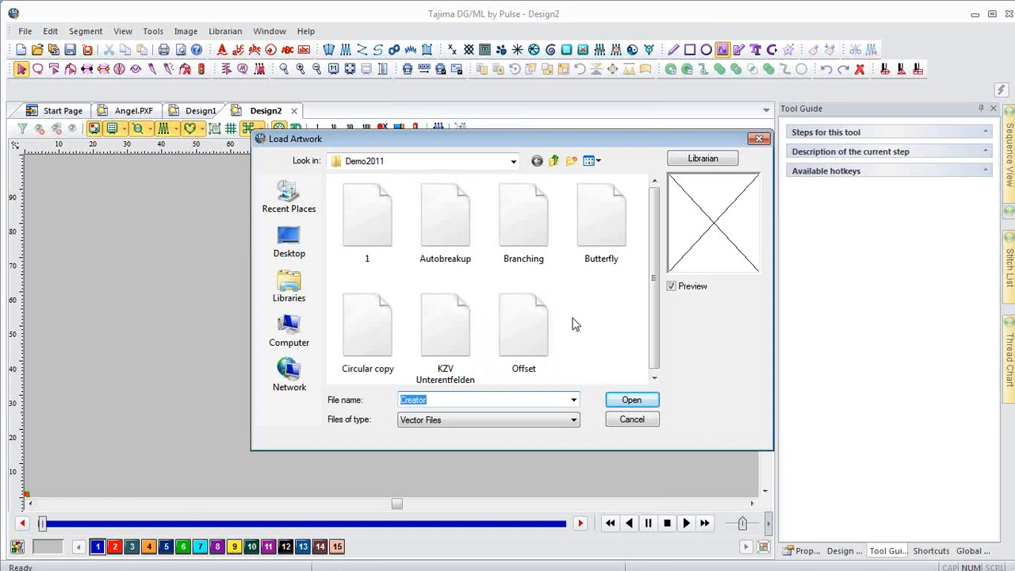
click(531, 234)
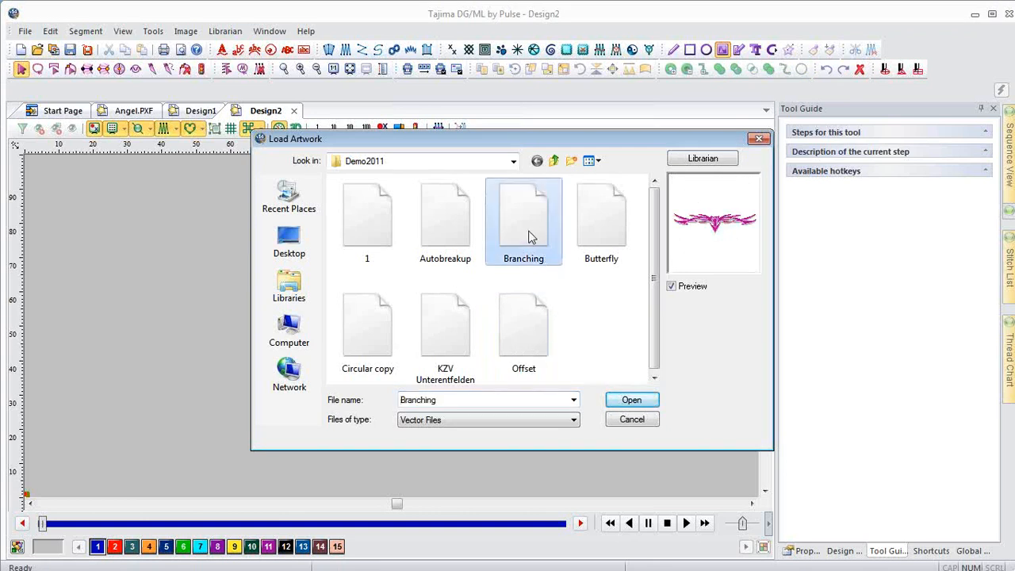
click(631, 399)
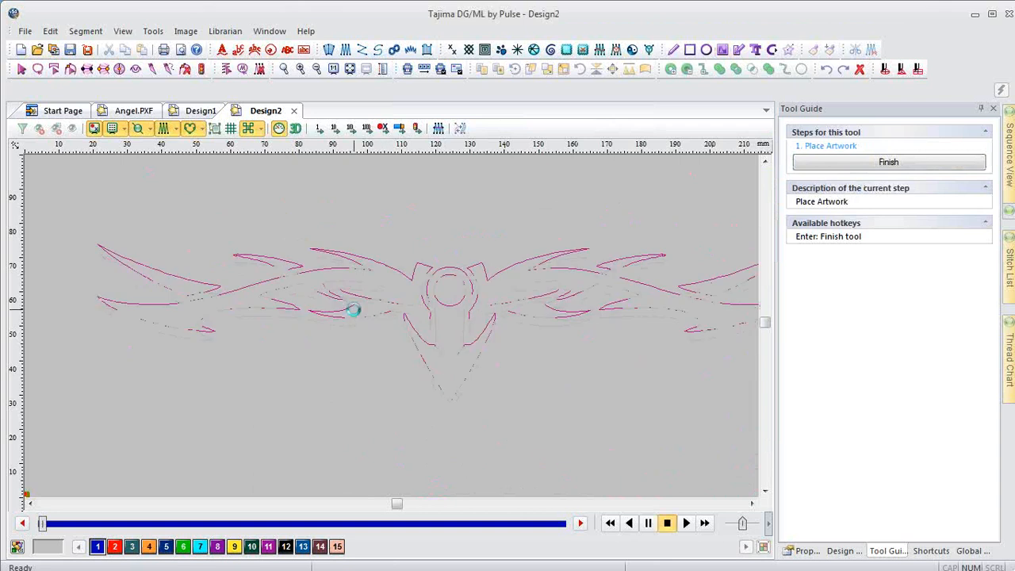
click(354, 315)
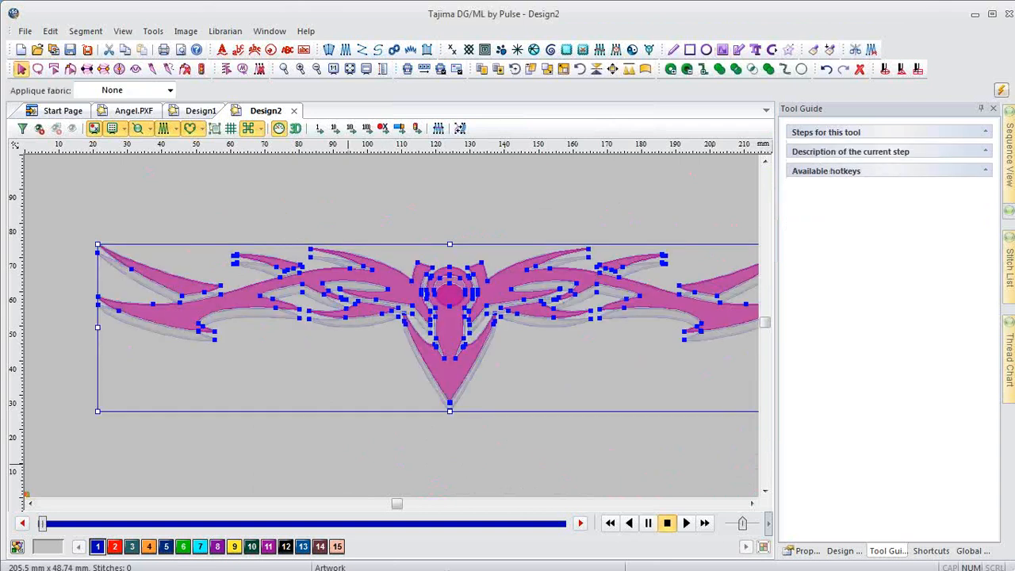
- Select only the large branching shape of the artwork's left wing and hide all other segments
key(alt+Tab)
click(374, 204)
click(397, 275)
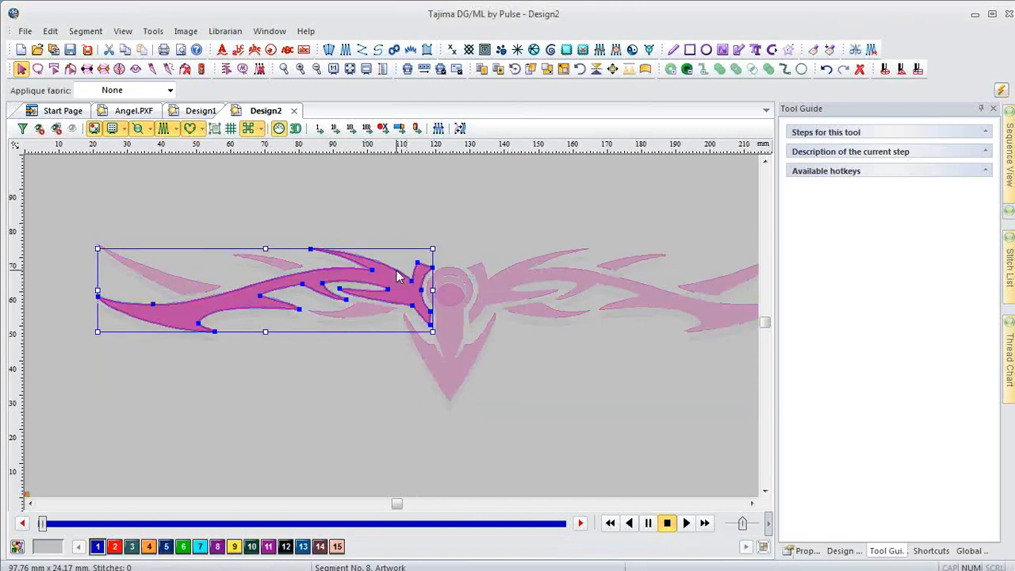
click(57, 130)
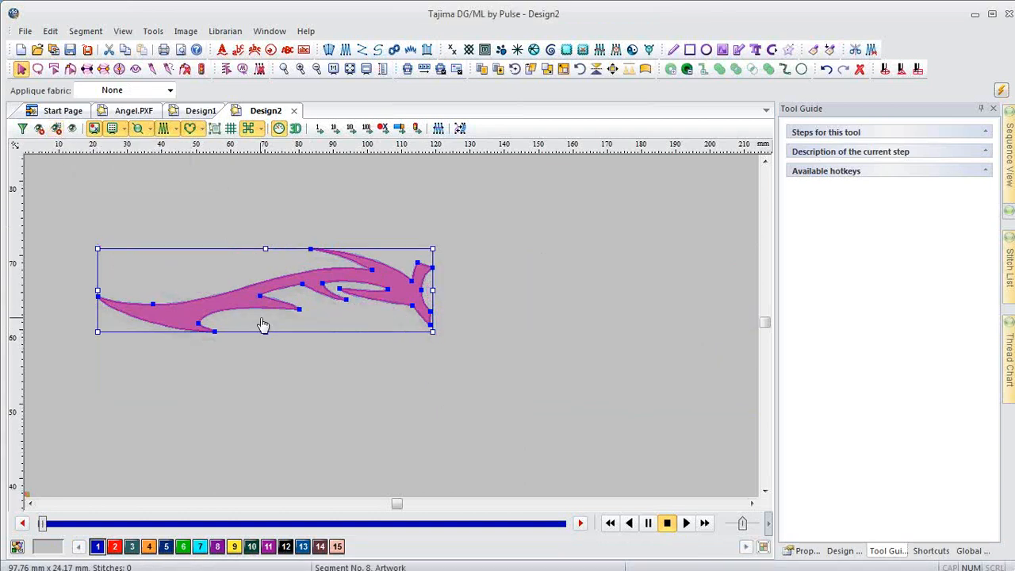
- Try raising the anchor on the wing's upper edge near the tail and its curve handle, and undo both changes
key(e)
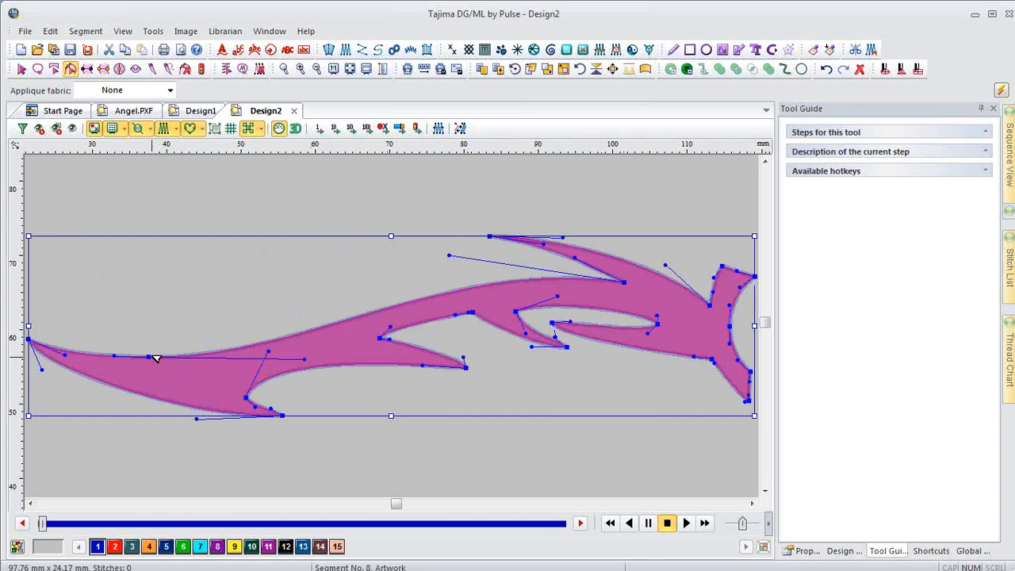
drag(150, 358, 150, 283)
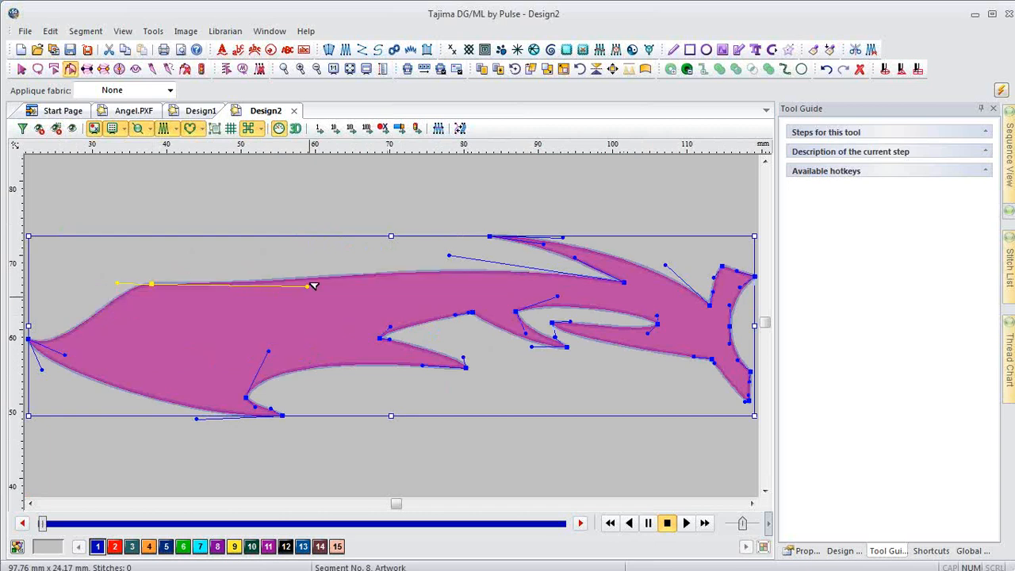
drag(310, 285, 329, 244)
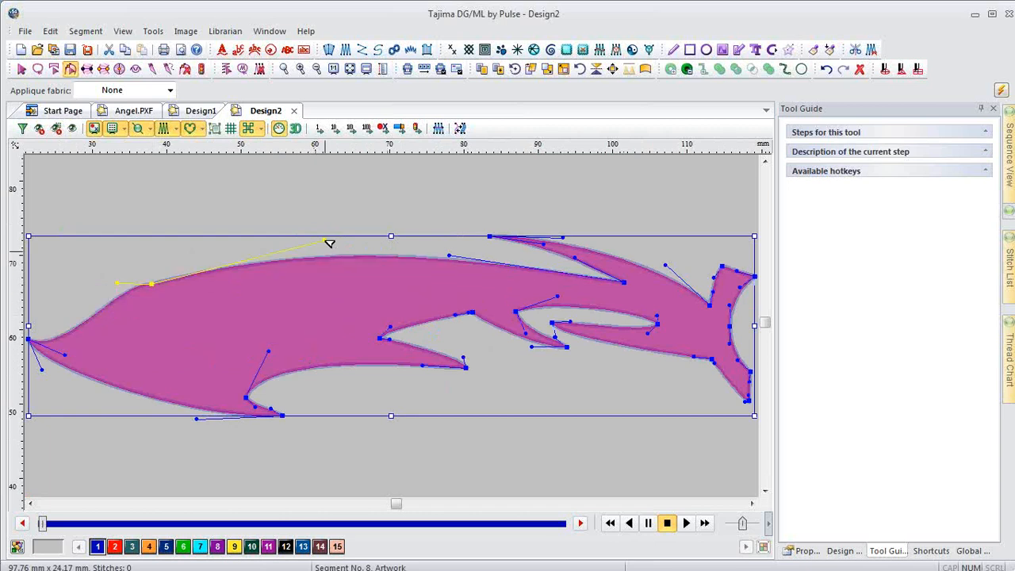
key(ctrl+z)
key(ctrl+z)
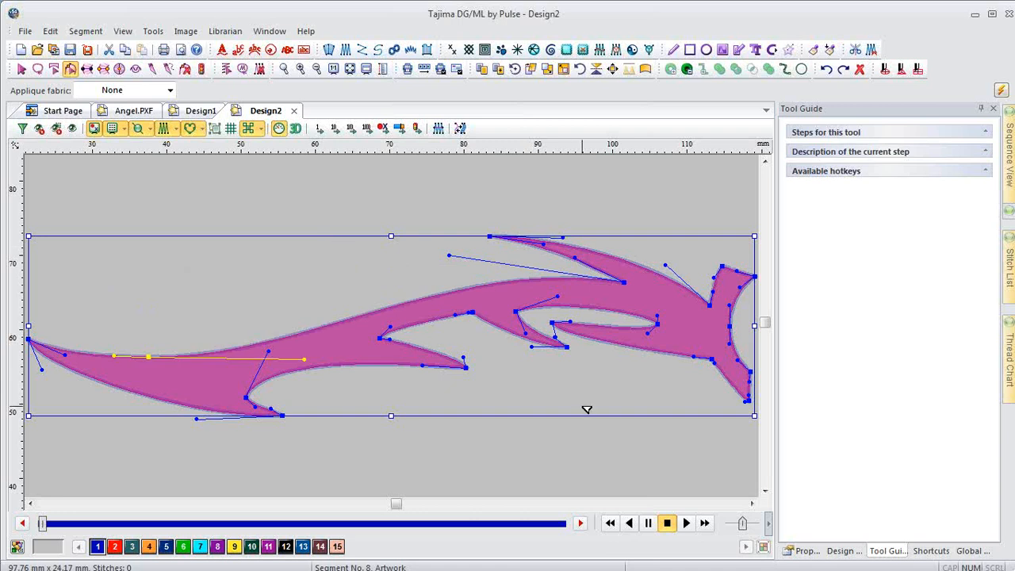
- Show the Global View and split the wing across the bases of its tail prong and first lower barb
click(972, 550)
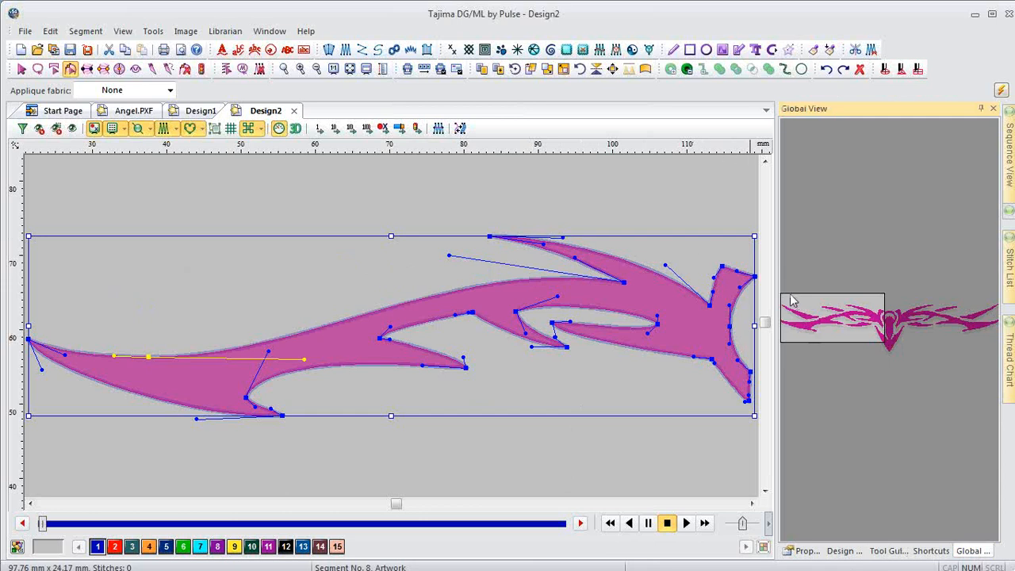
drag(790, 295, 844, 343)
key(s)
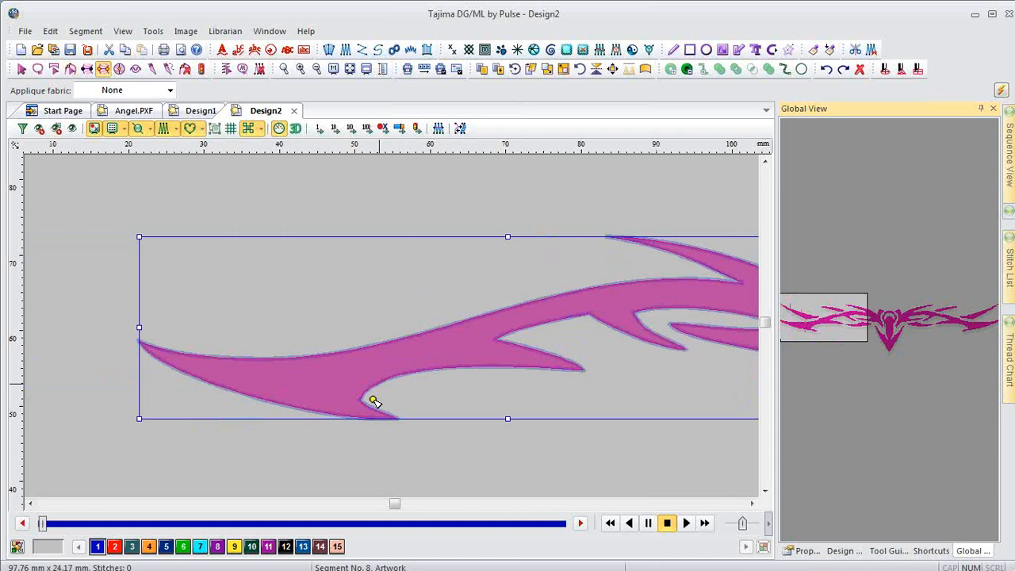
click(358, 400)
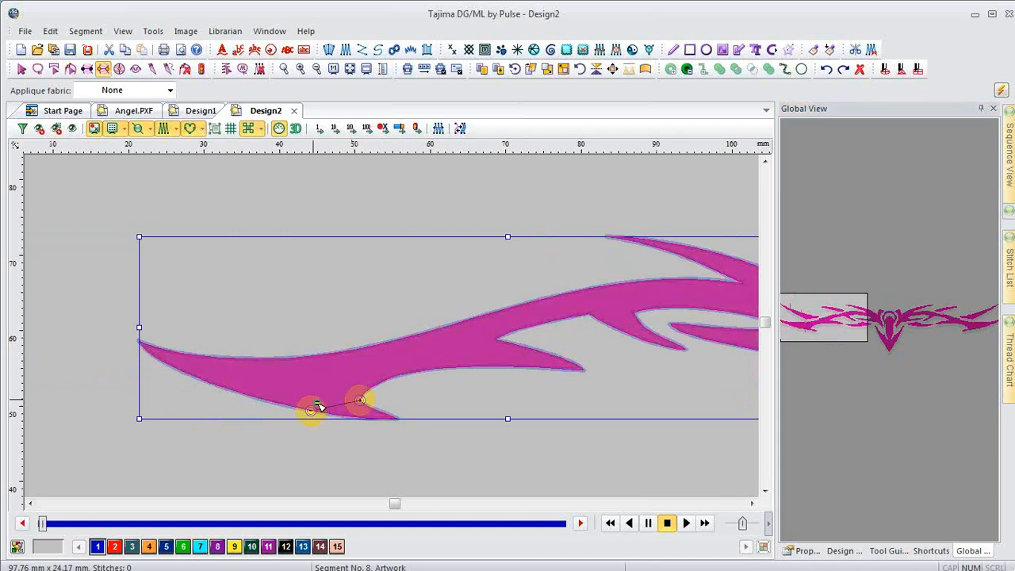
click(316, 405)
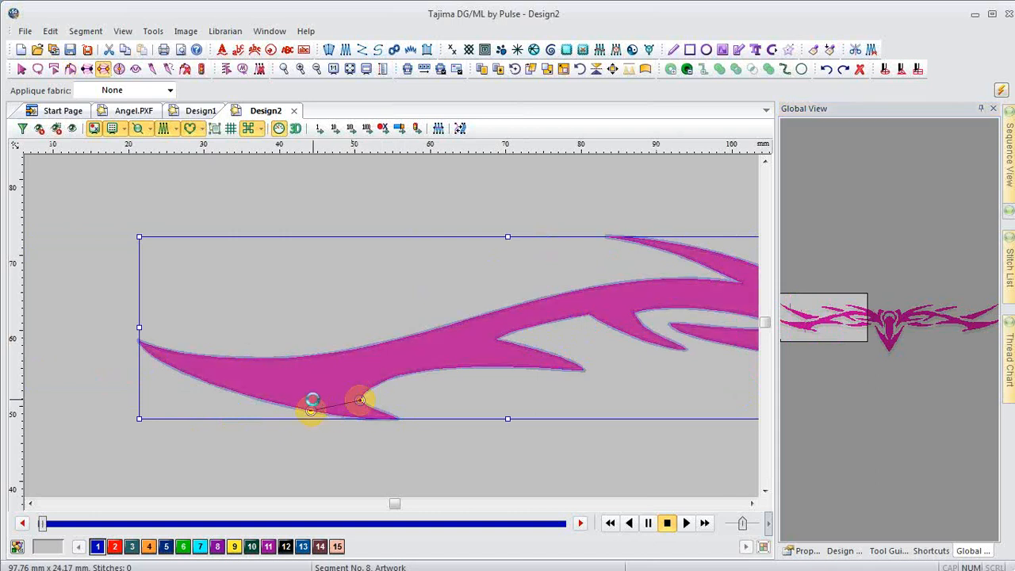
click(493, 340)
click(426, 367)
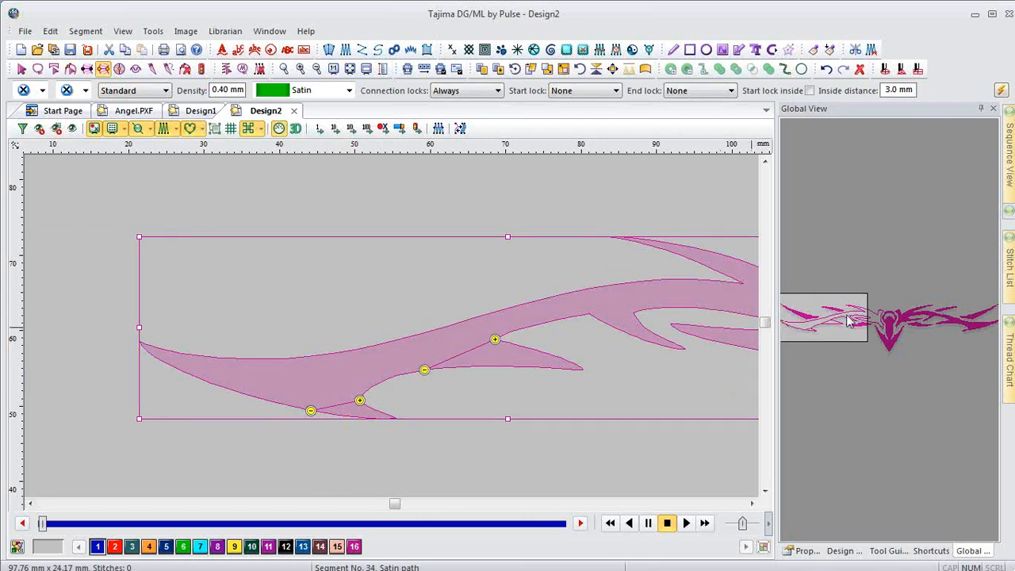
- Split the wing across the bases of its second lower barb and its long upper barb
drag(848, 315, 874, 317)
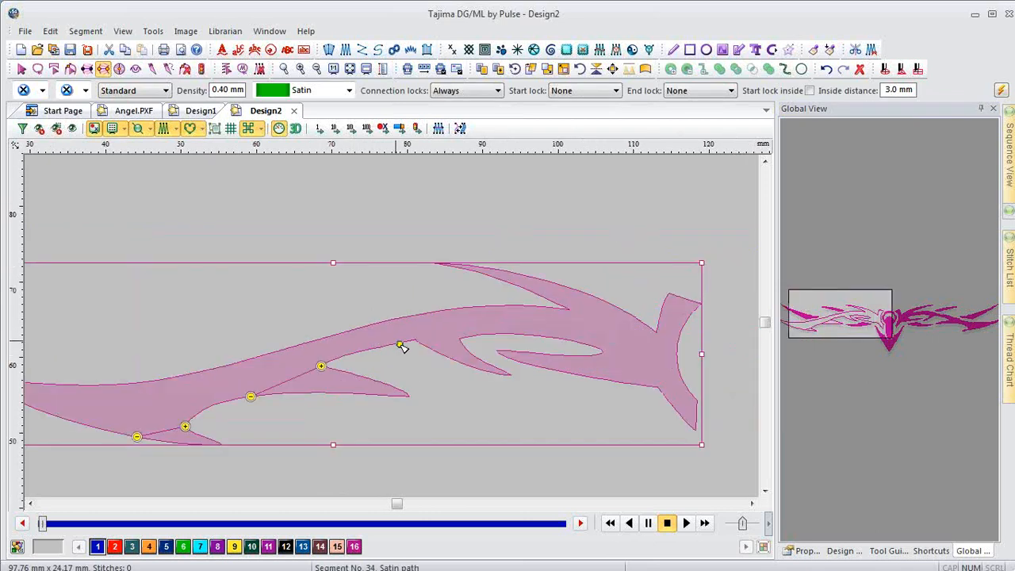
click(415, 340)
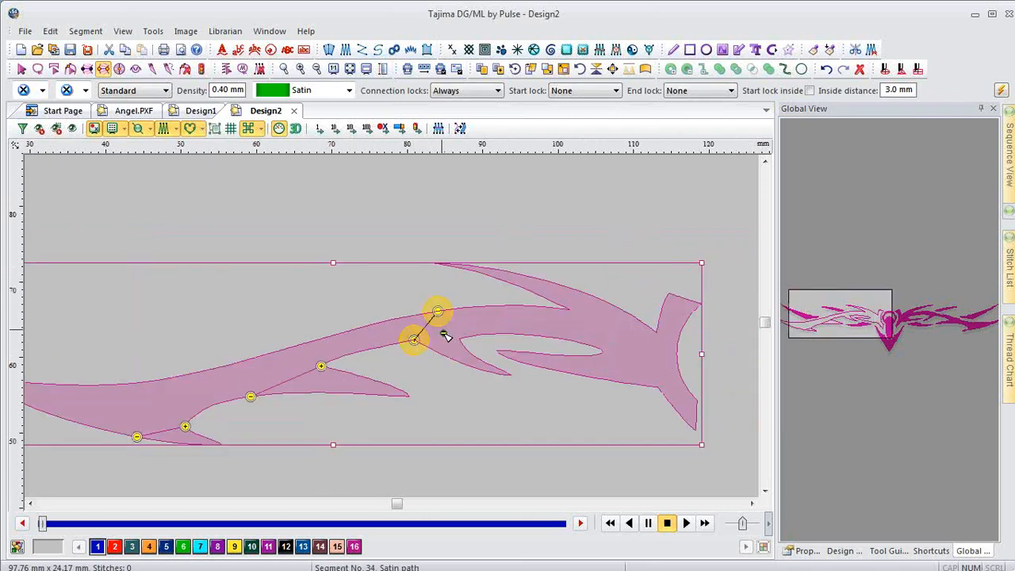
click(453, 336)
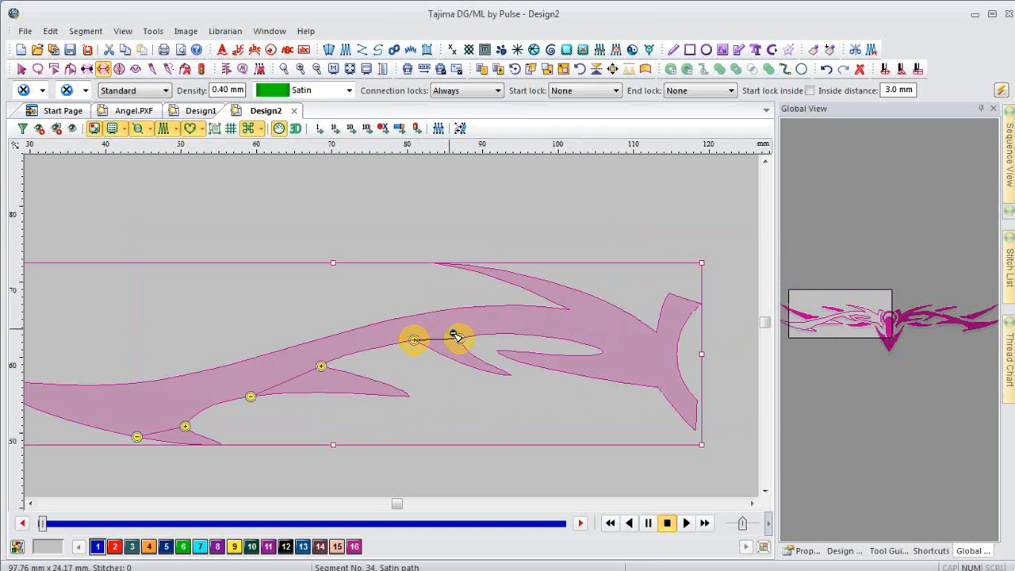
right_click(568, 308)
click(619, 308)
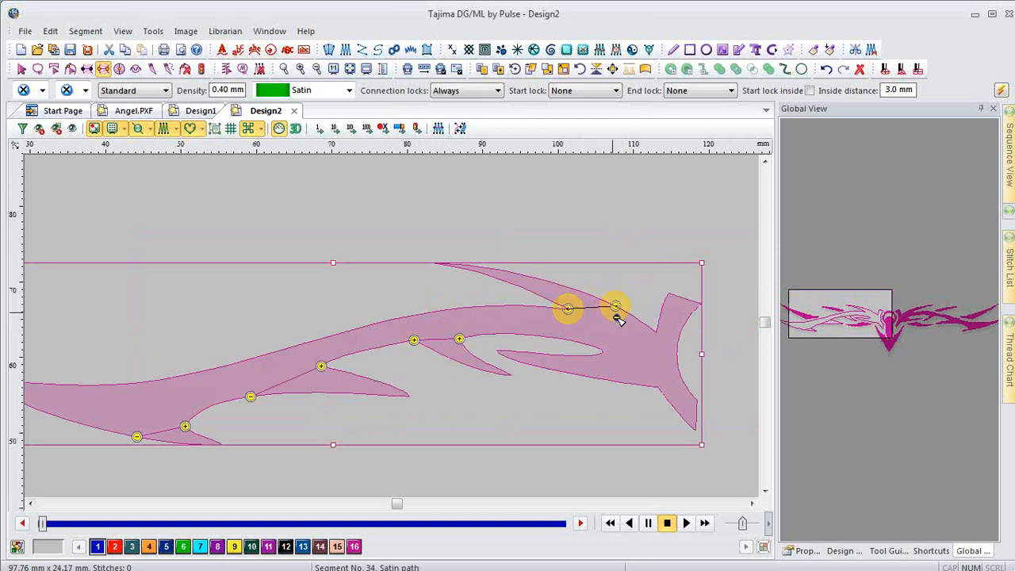
- Split the wing from the inner slot's end to the lower corner and from the upper notch to the concave end curve
right_click(601, 350)
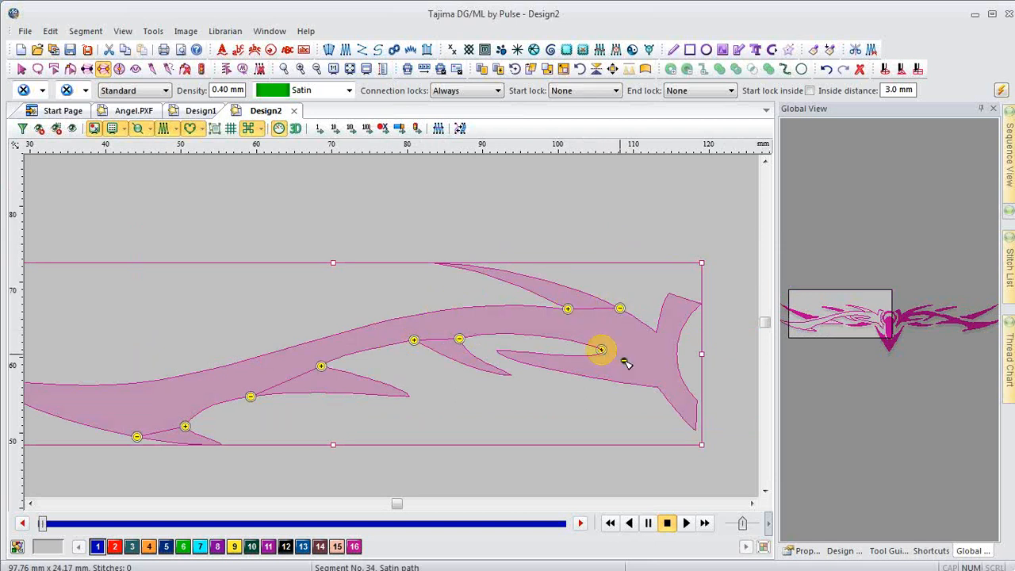
click(630, 384)
drag(638, 364, 668, 381)
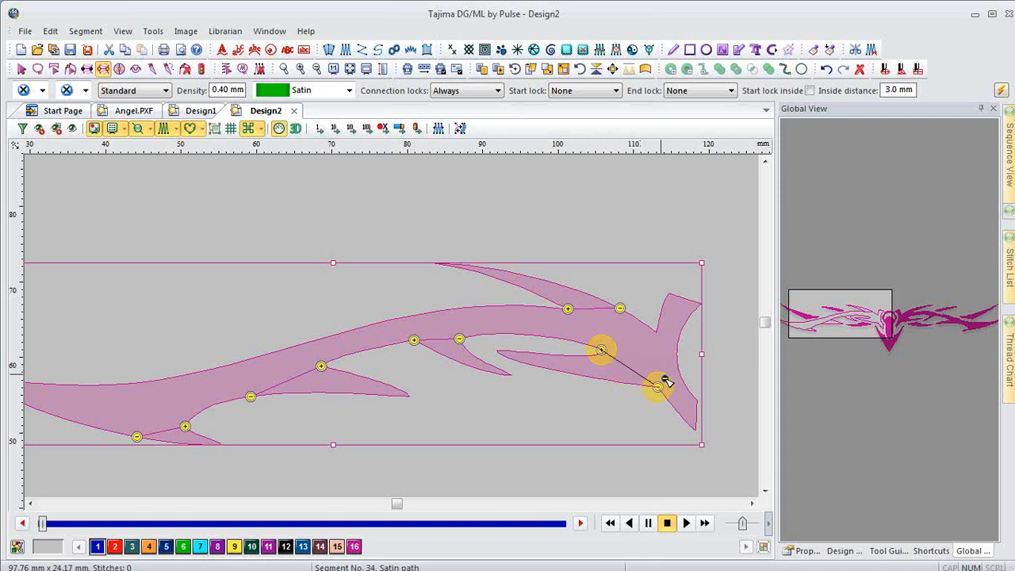
right_click(652, 332)
click(676, 354)
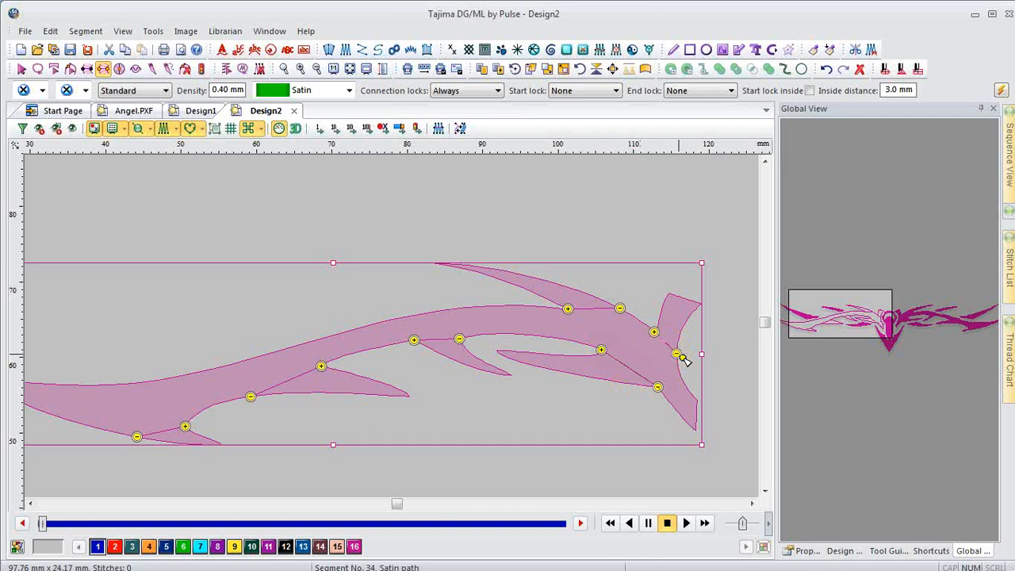
key(Return)
- Add angle lines across the wing end's lower point, the long inner prong, the upper end piece and the adjoining main branch
drag(669, 407, 707, 382)
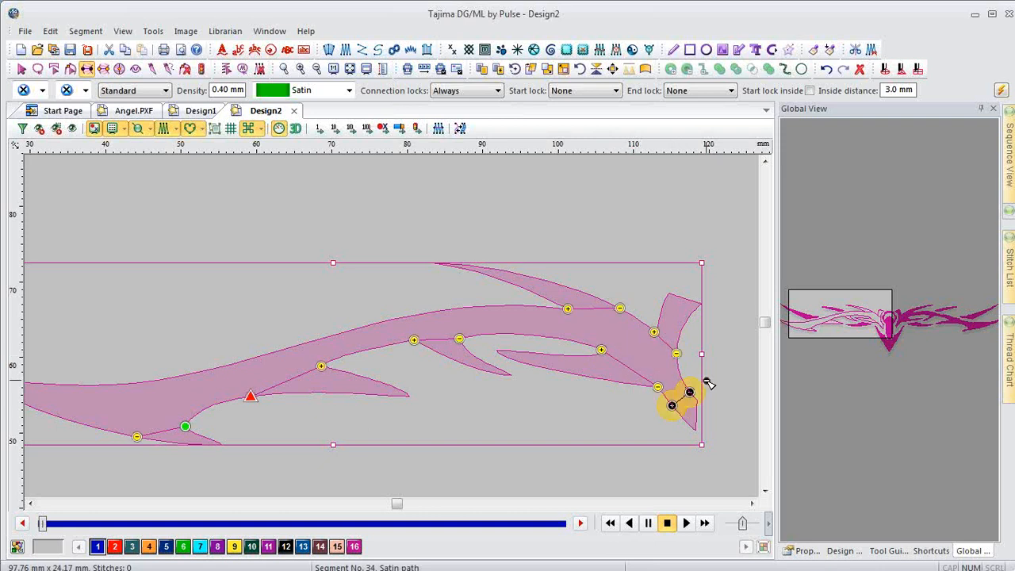
click(579, 356)
click(603, 379)
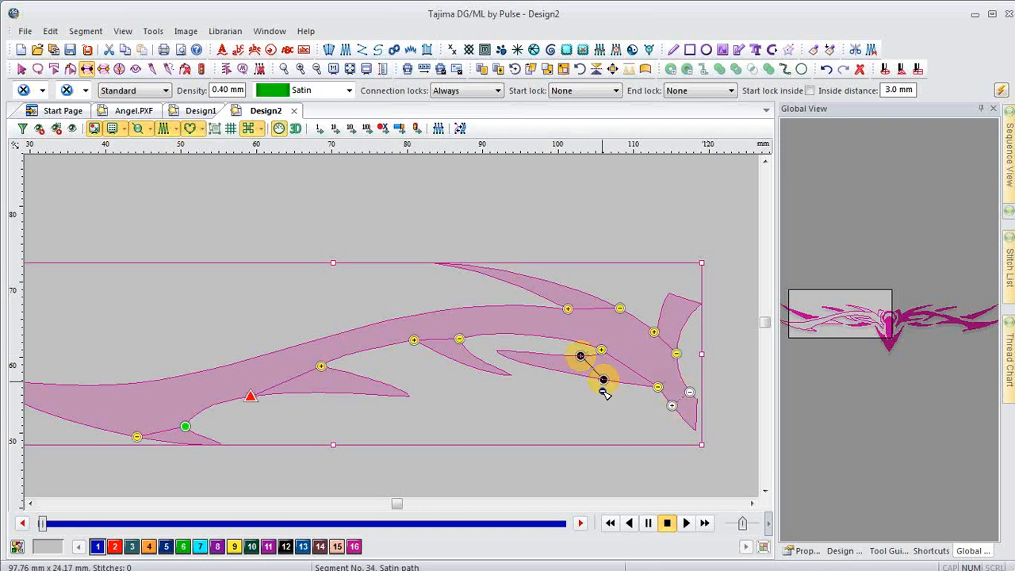
click(658, 319)
click(683, 324)
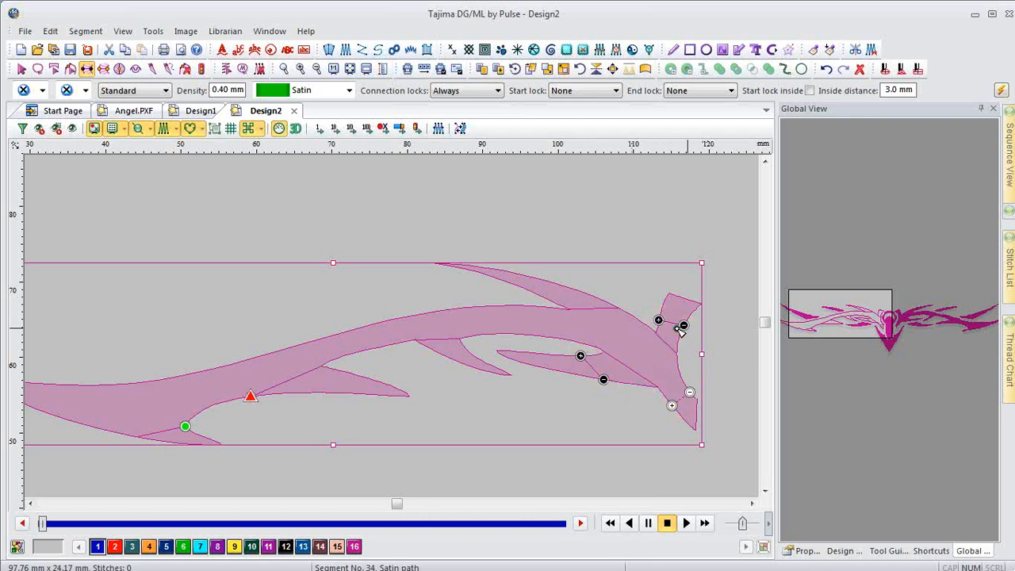
click(593, 345)
click(630, 314)
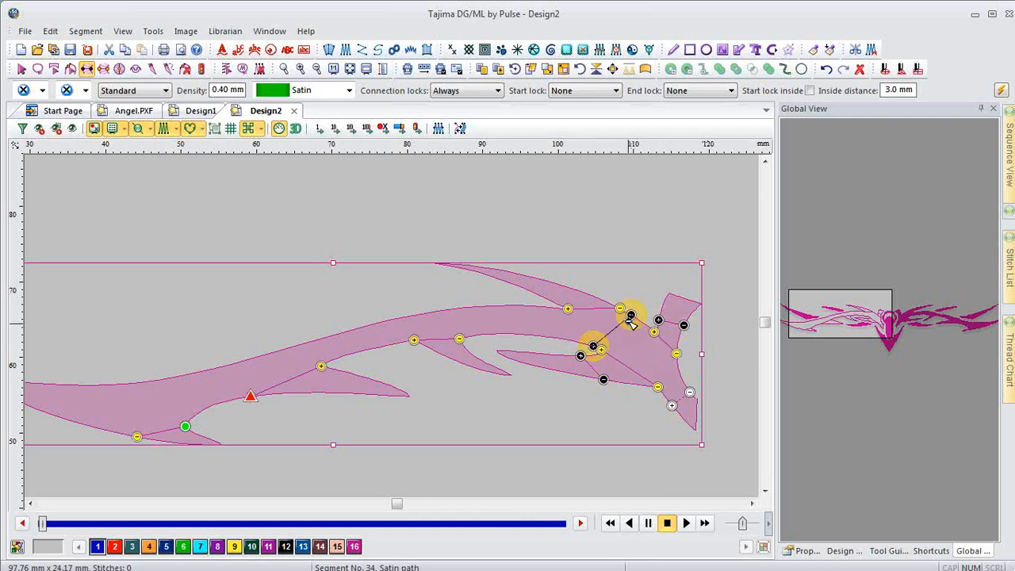
- Add angle lines across the long upper barb, the main branch below it and the second lower barb
click(540, 295)
click(566, 286)
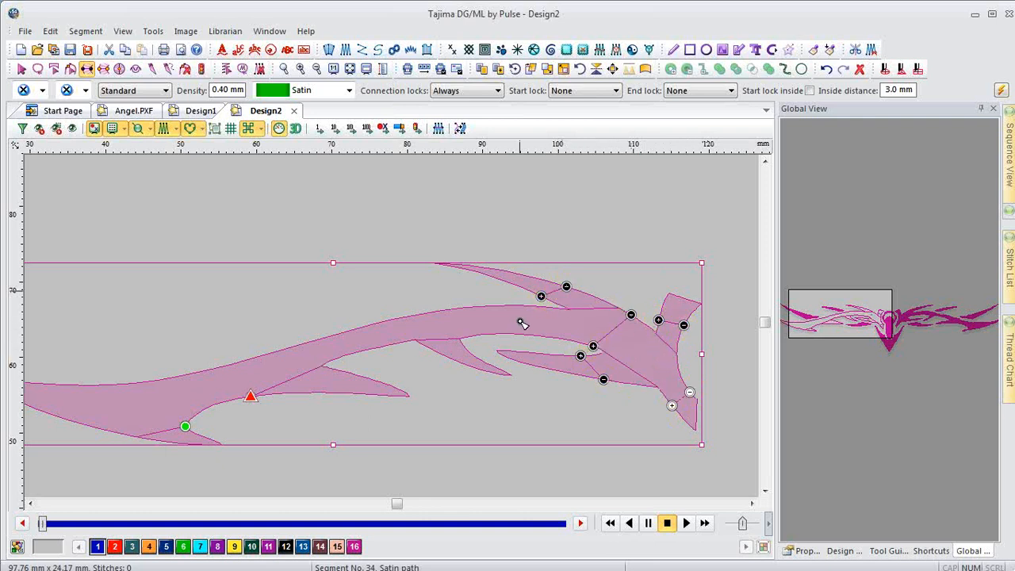
click(496, 304)
click(496, 333)
click(465, 351)
click(446, 356)
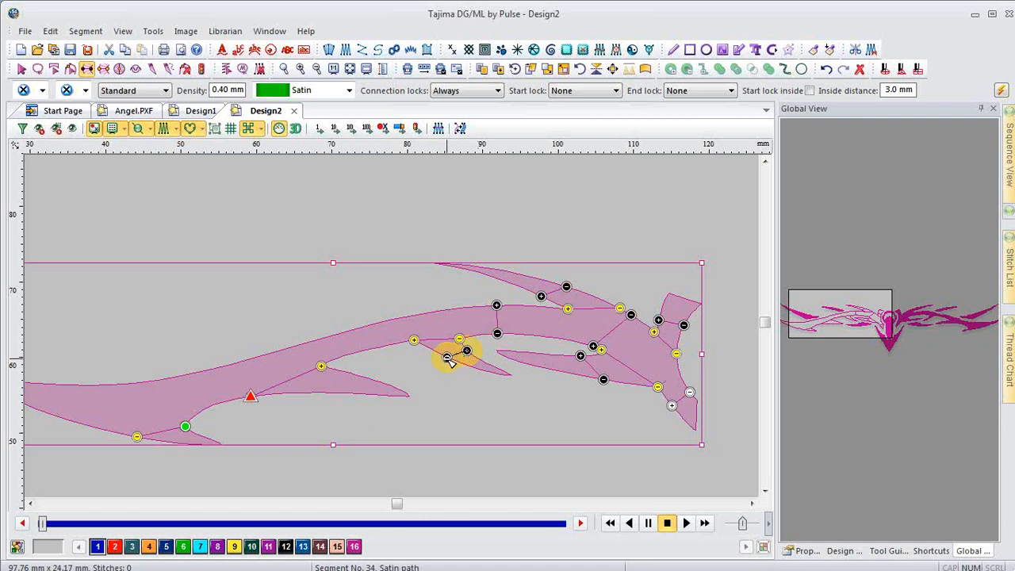
- Add angle lines across the main branch's middle, the first lower barb and the branch near the tail, and finish the angle lines
click(366, 325)
click(369, 350)
click(349, 372)
click(319, 392)
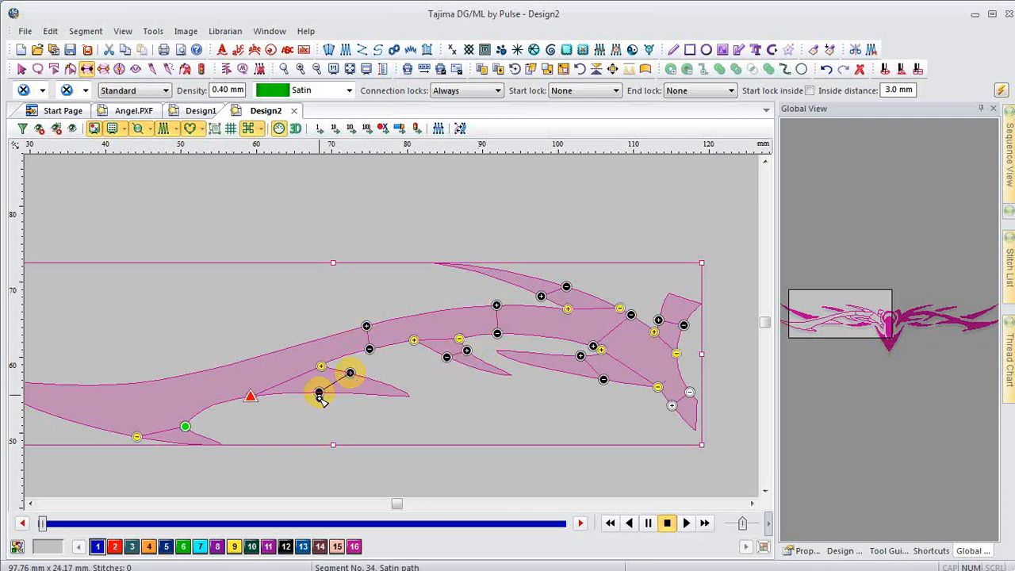
click(192, 372)
click(210, 407)
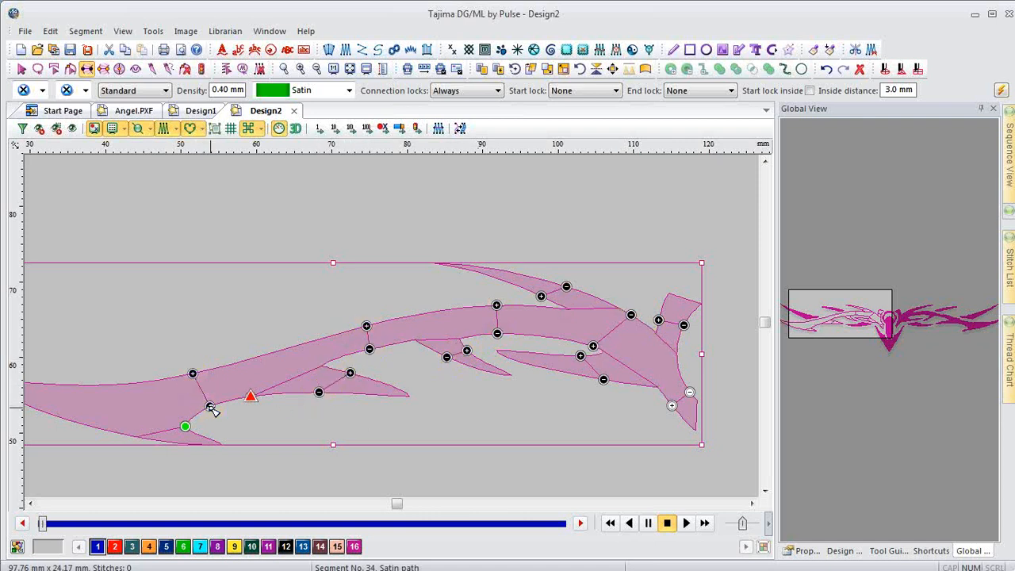
key(Return)
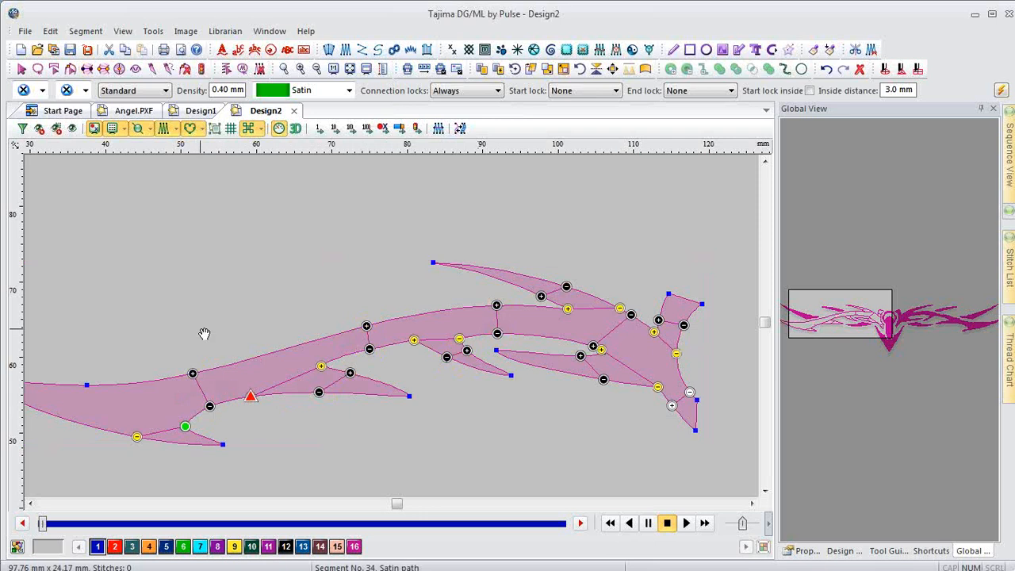
- Add angle lines across the main branch near its tail tip and across the small barb below the tail
drag(204, 333, 411, 298)
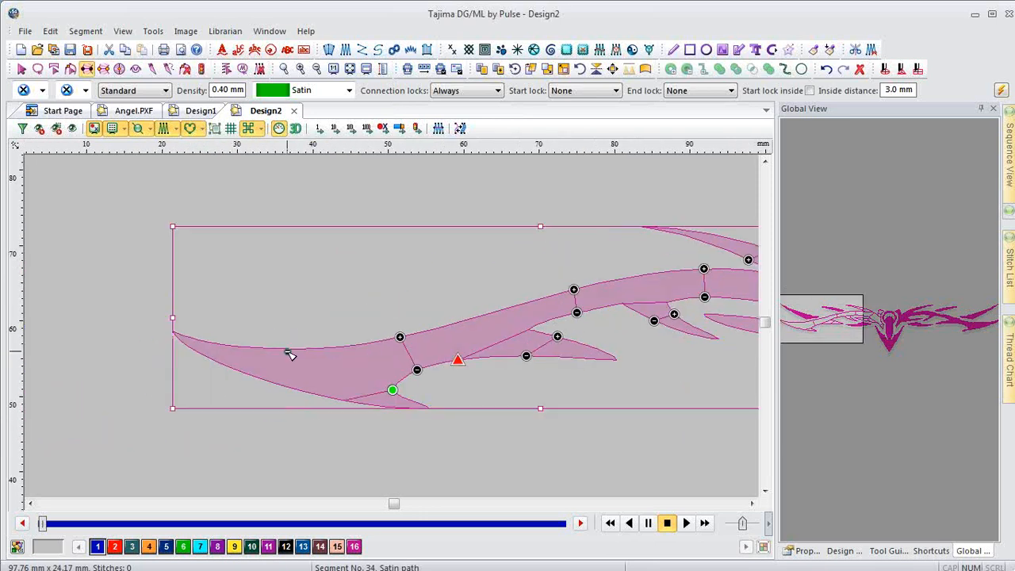
click(287, 349)
click(280, 385)
click(410, 401)
click(397, 409)
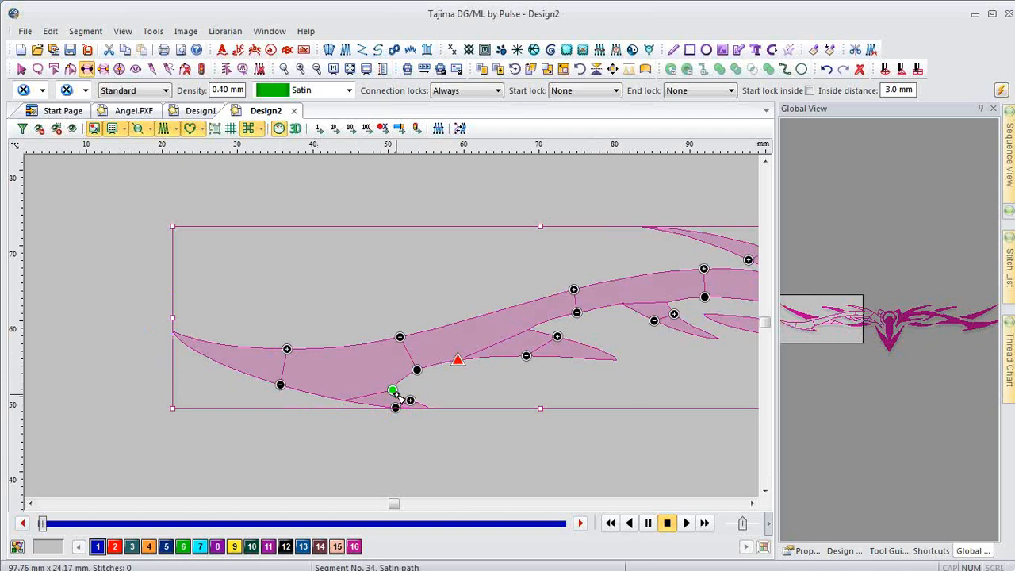
- Move the wing's start and stop points to the tail tip and generate the satin stitches
drag(381, 395, 172, 332)
drag(458, 360, 164, 303)
key(Escape)
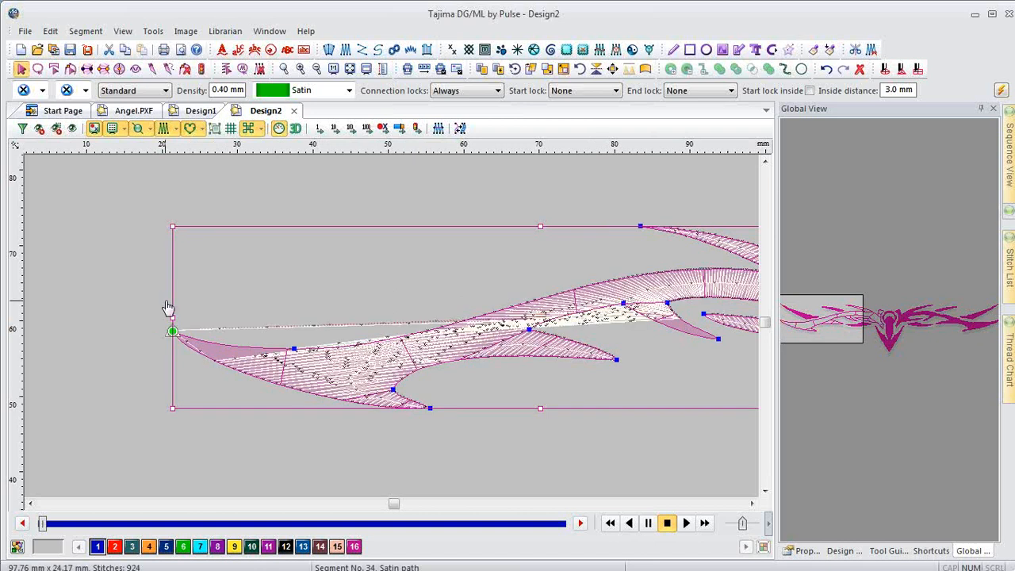
- Shift the split line ends at the first lower barb and the long inner prong's slot, and regenerate the stitches
key(0)
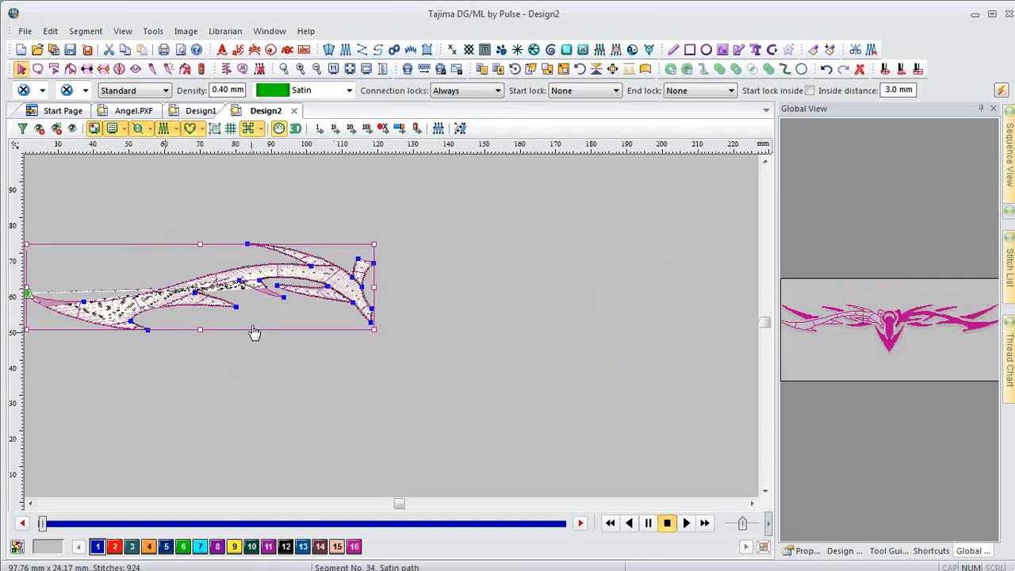
key(s)
key(z)
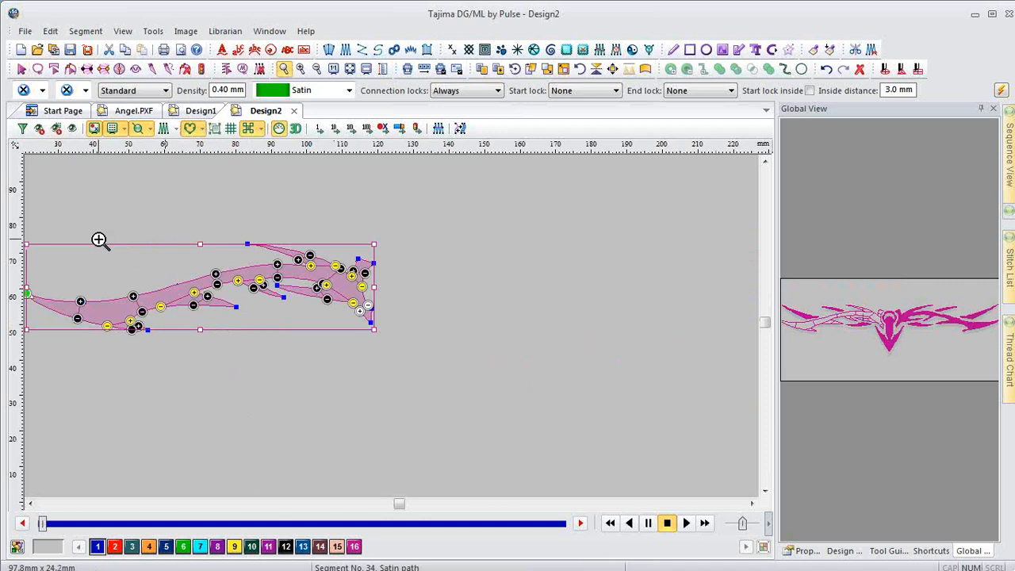
drag(93, 236, 294, 381)
key(Escape)
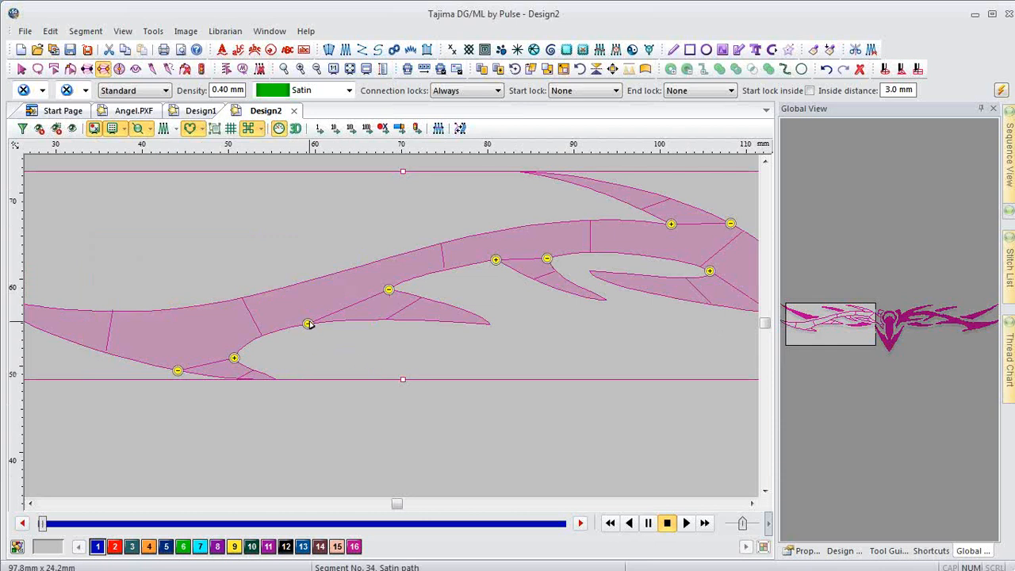
drag(309, 324, 313, 324)
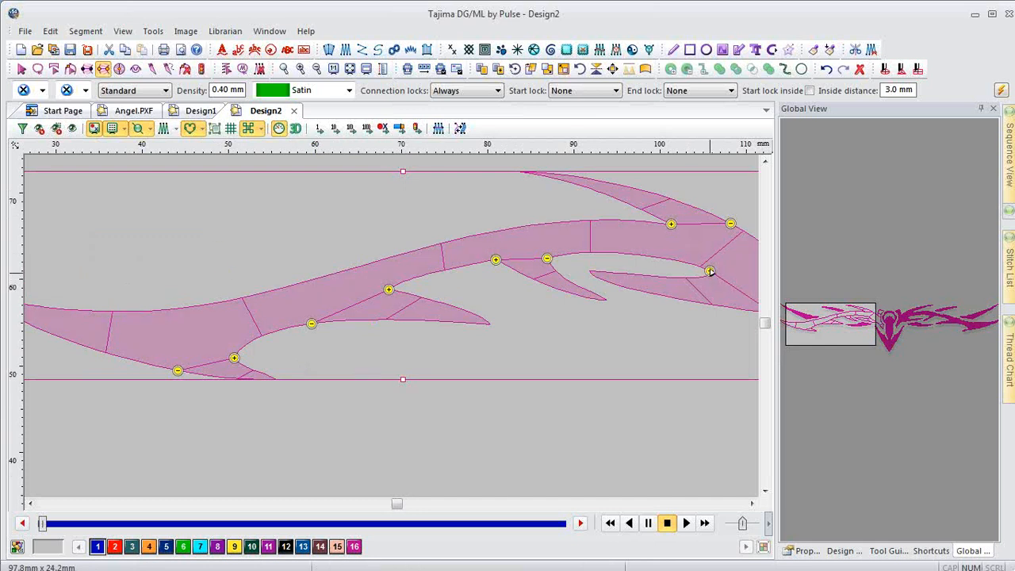
drag(709, 271, 712, 274)
key(g)
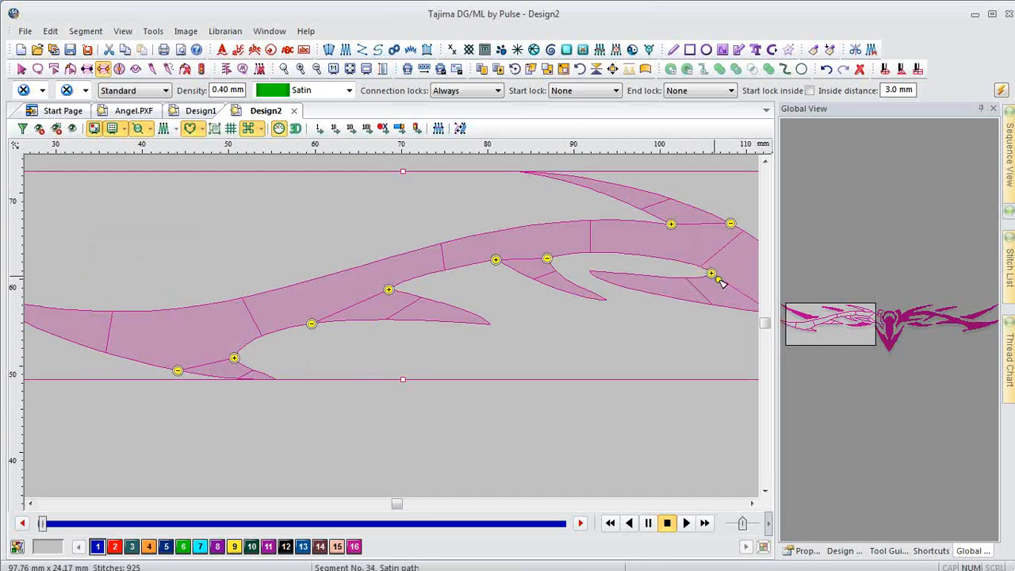
key(s)
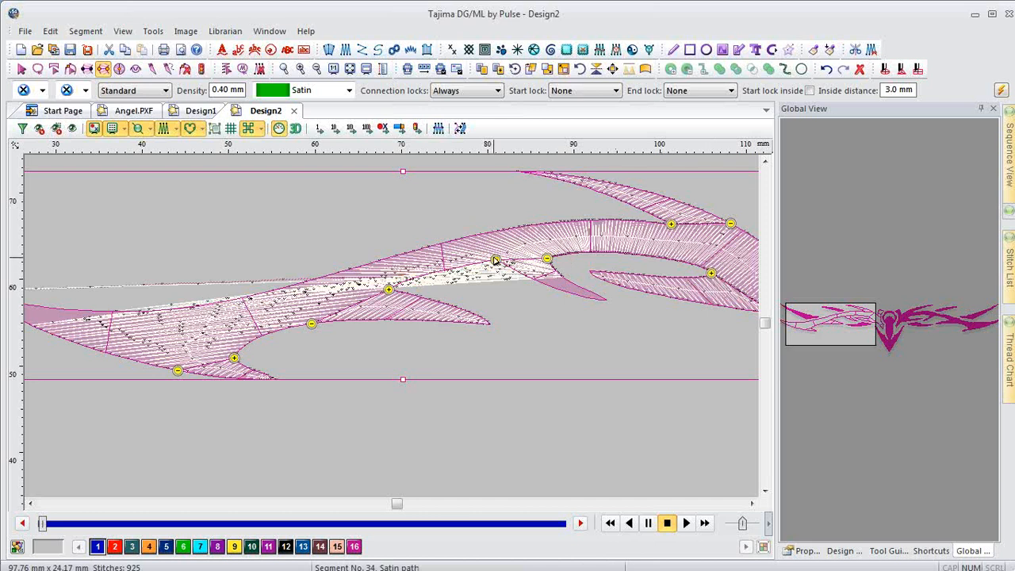
- Shift the second lower barb's split line end along the outline and check the resulting satin around the tail barb
drag(495, 259, 502, 260)
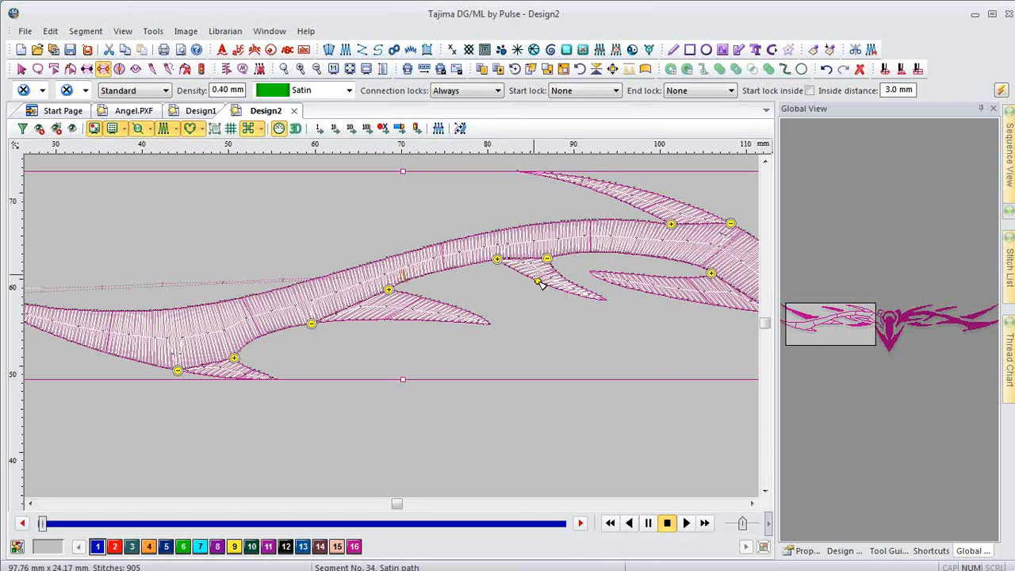
key(Escape)
key(0)
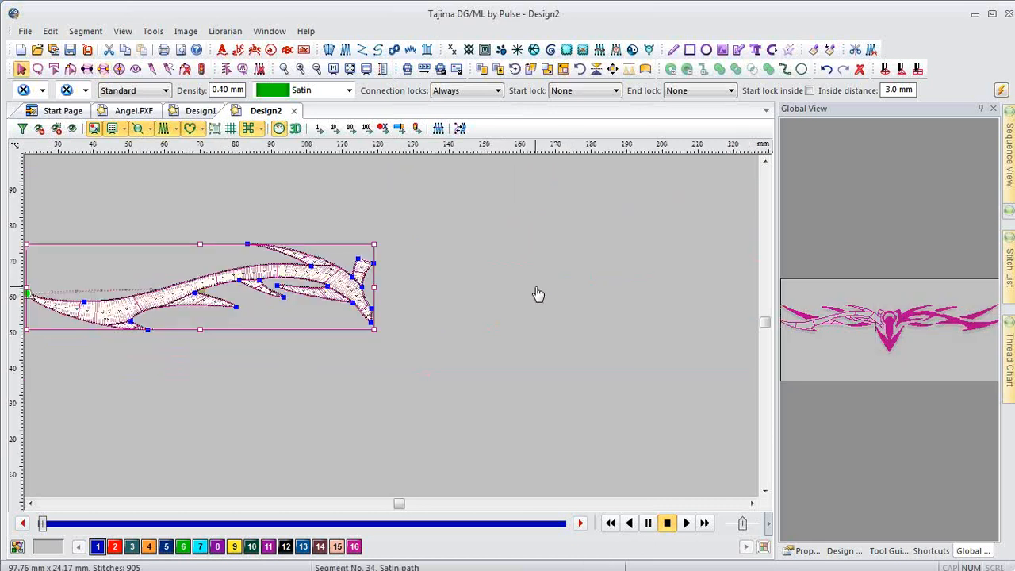
key(0)
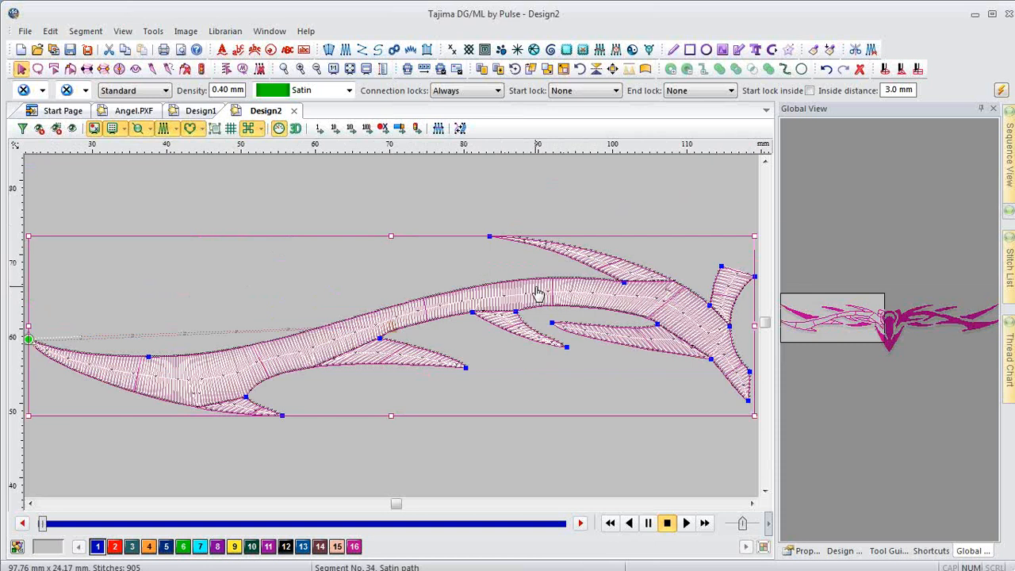
key(z)
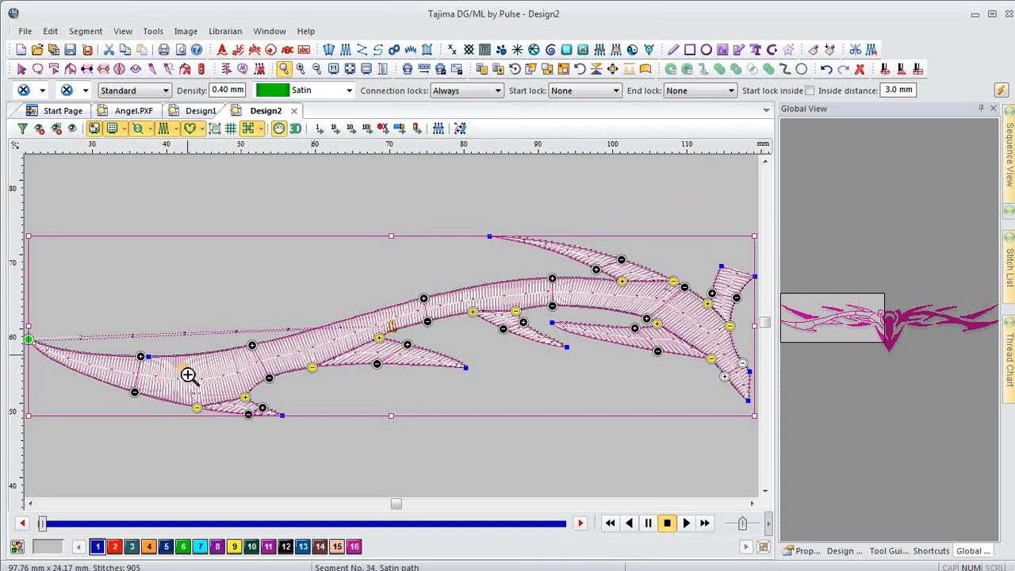
drag(188, 374, 309, 429)
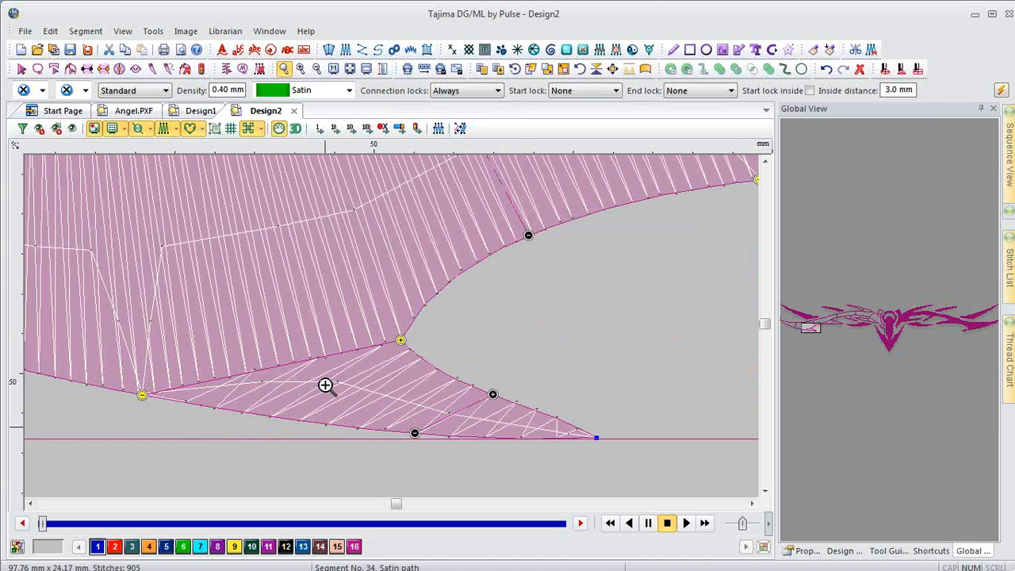
key(0)
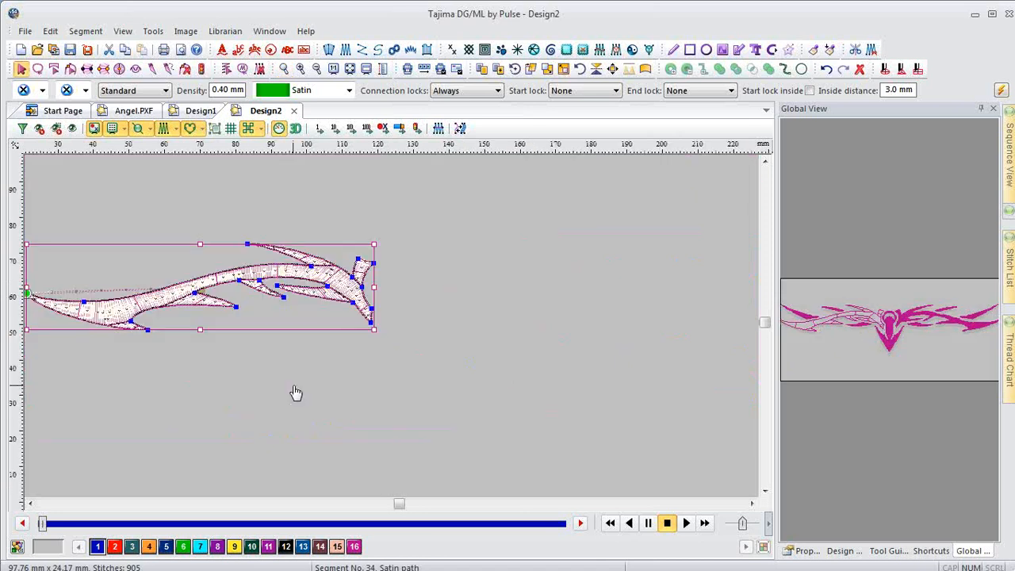
key(shift+0)
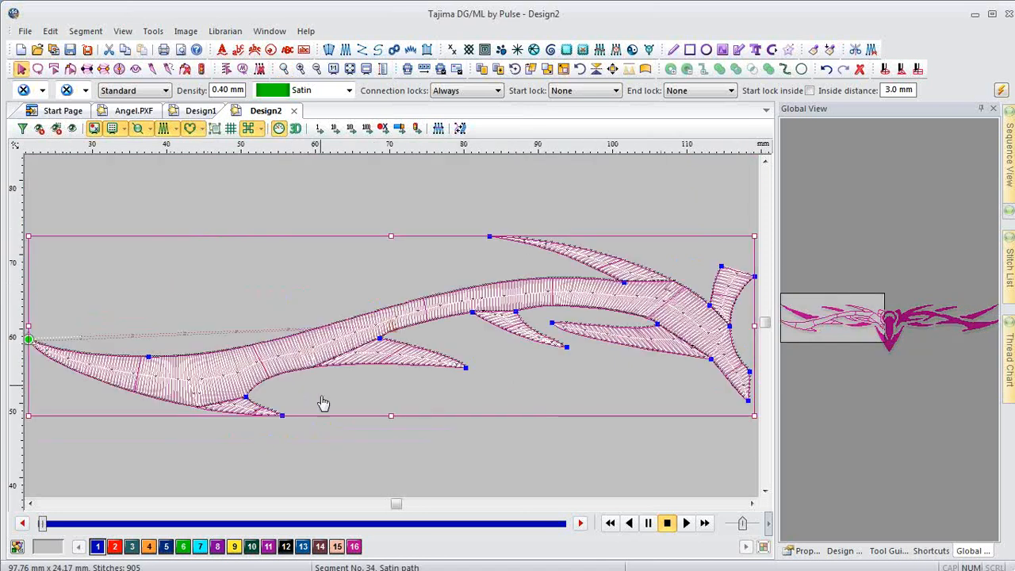
- Display all of the wing segment's properties and try collapsing and expanding every category, leaving them expanded
click(804, 551)
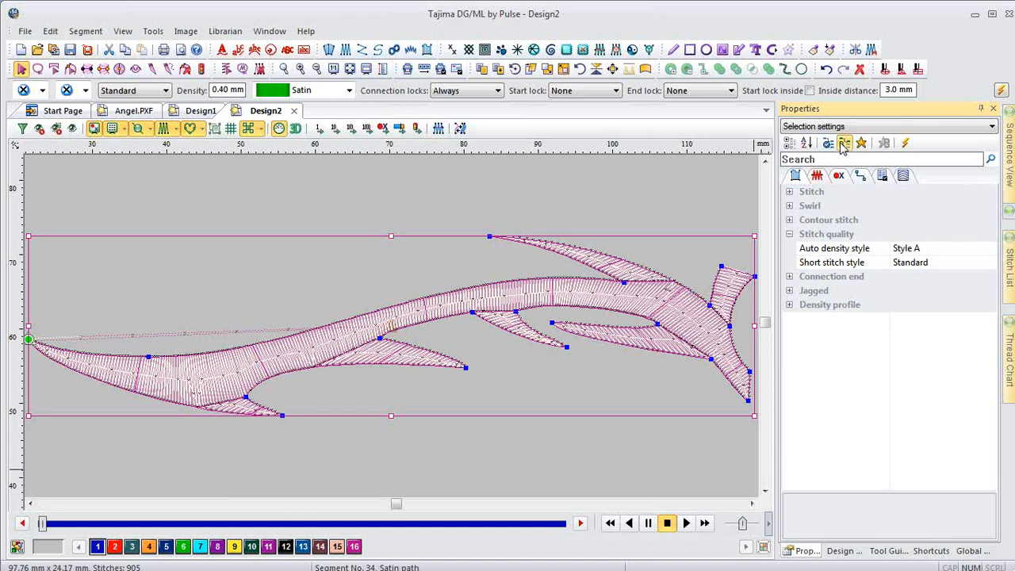
click(828, 143)
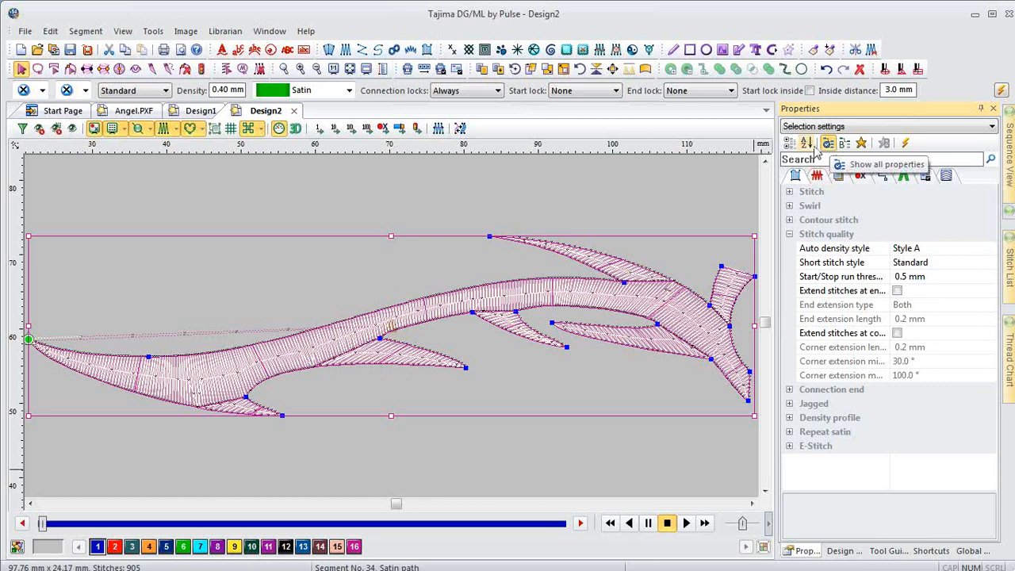
click(790, 145)
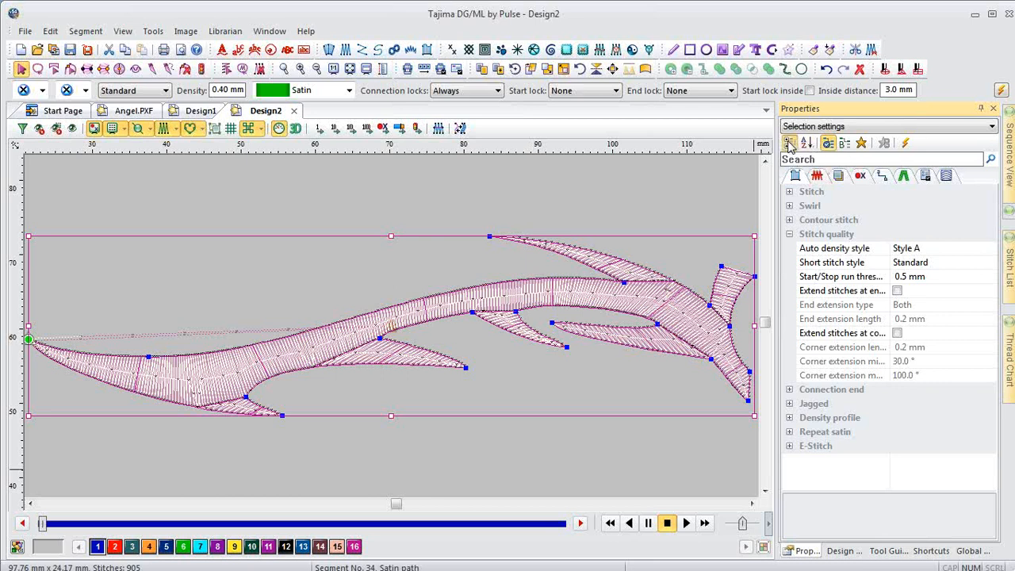
click(790, 144)
click(790, 144)
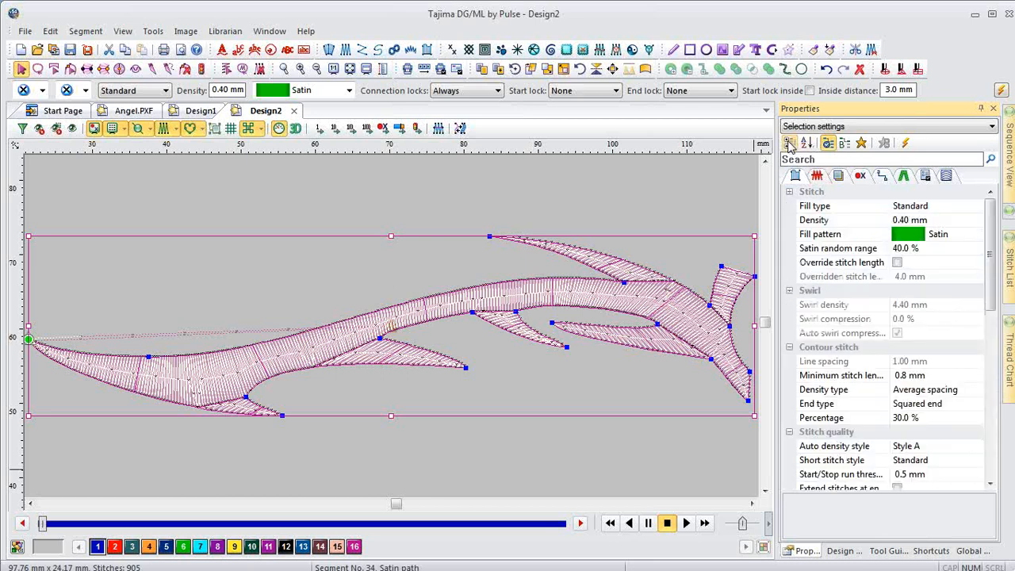
click(789, 144)
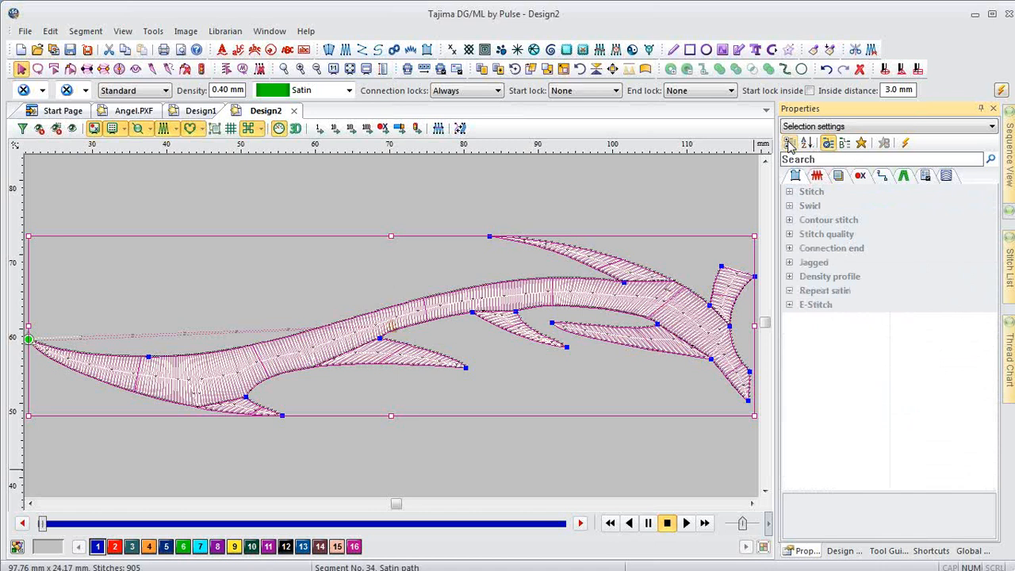
click(790, 144)
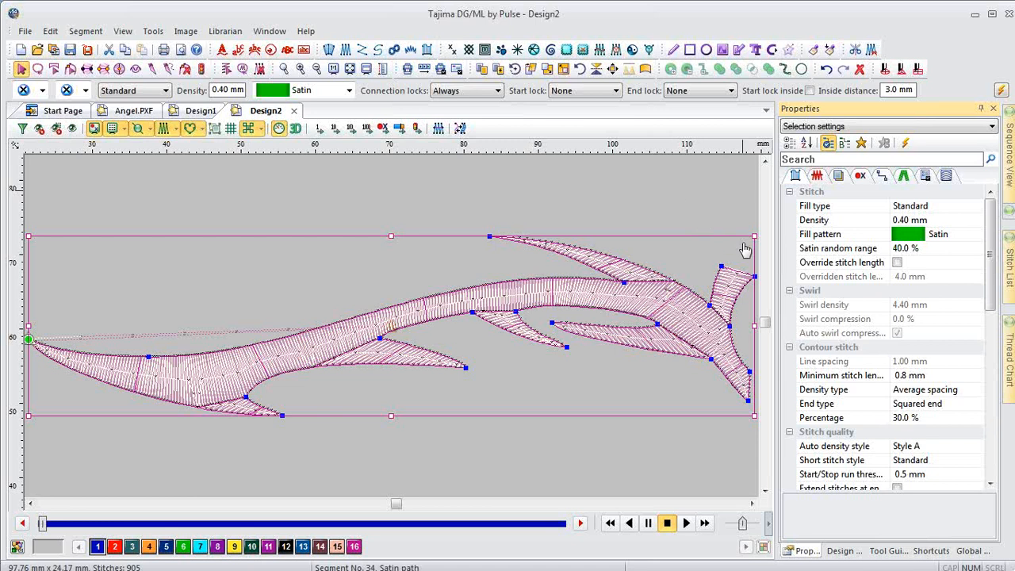
- Enable the zig-zag underlay for the wing segment
click(839, 180)
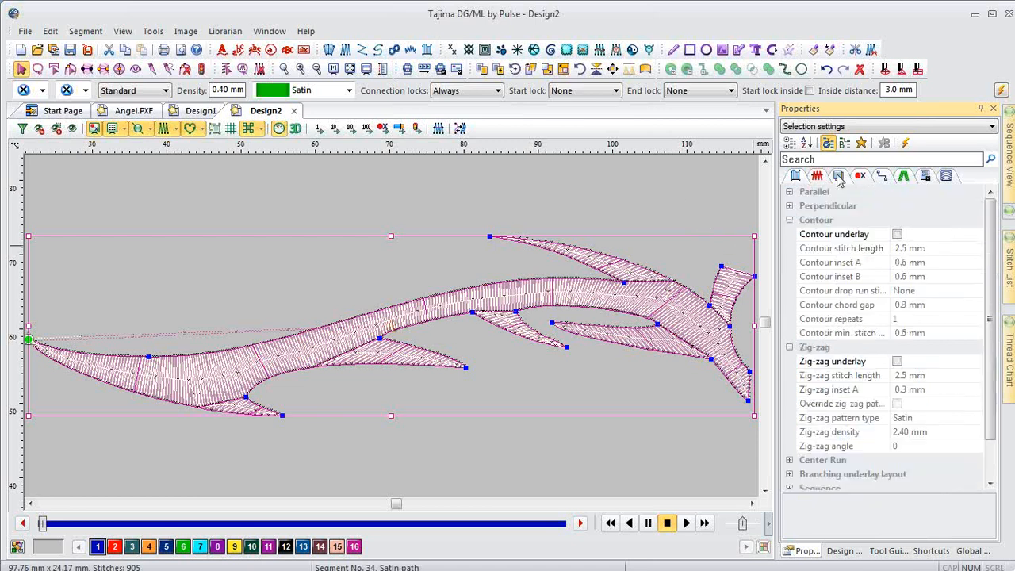
click(897, 361)
click(856, 367)
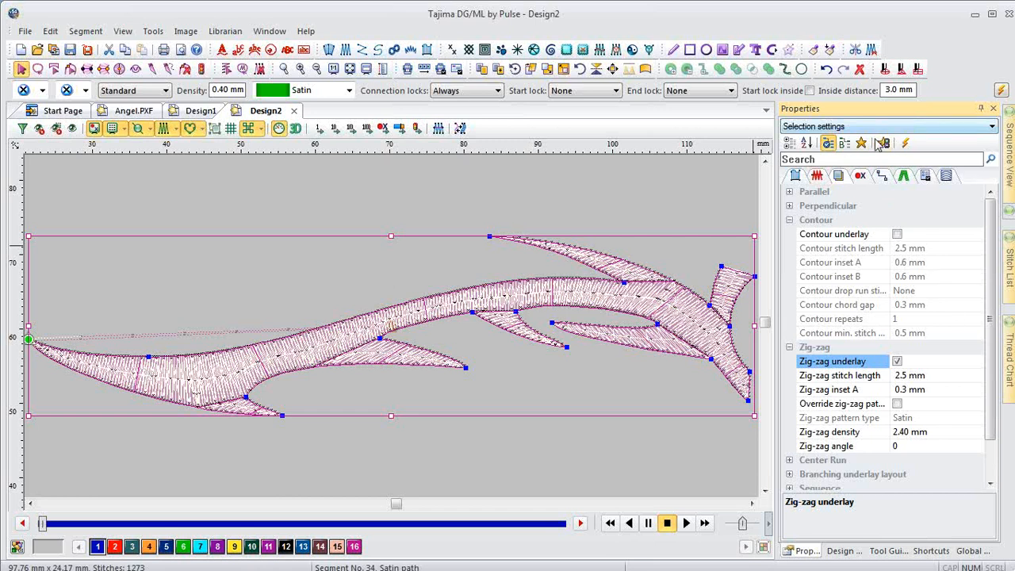
- Toggle the zig-zag underlay off and on in the modified-only property list, and compare the basic and full property views
click(863, 142)
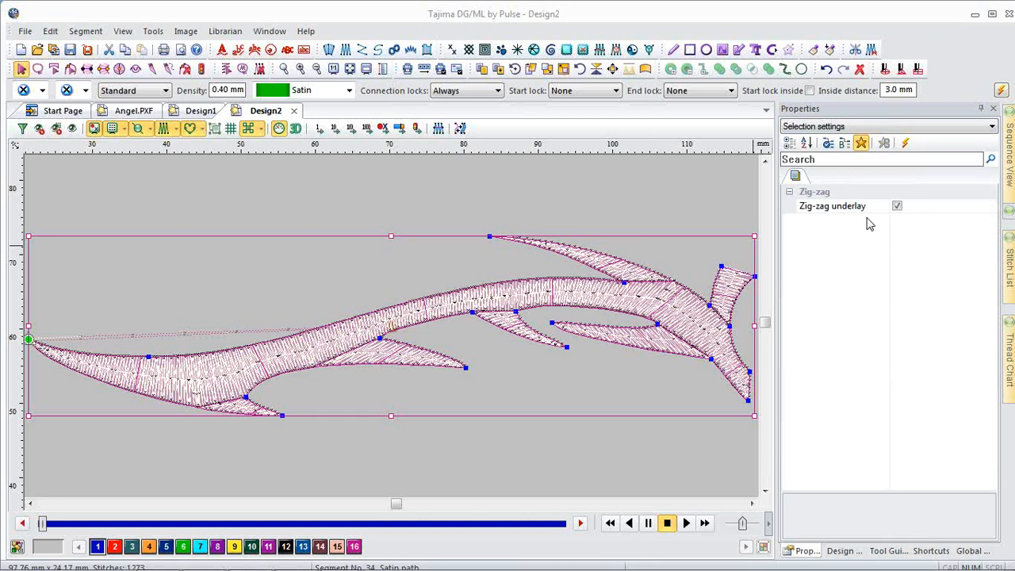
click(896, 205)
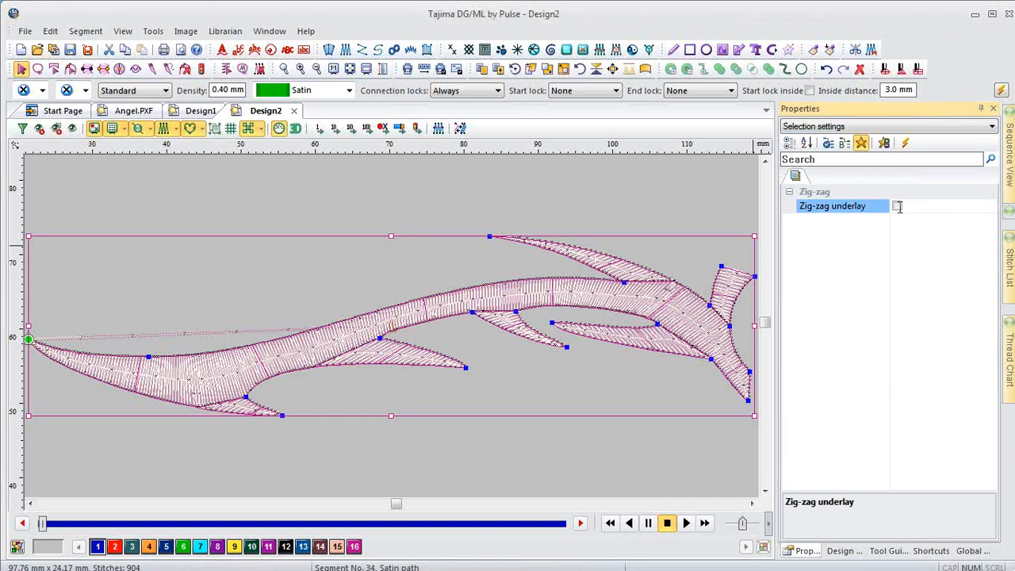
click(896, 206)
click(846, 149)
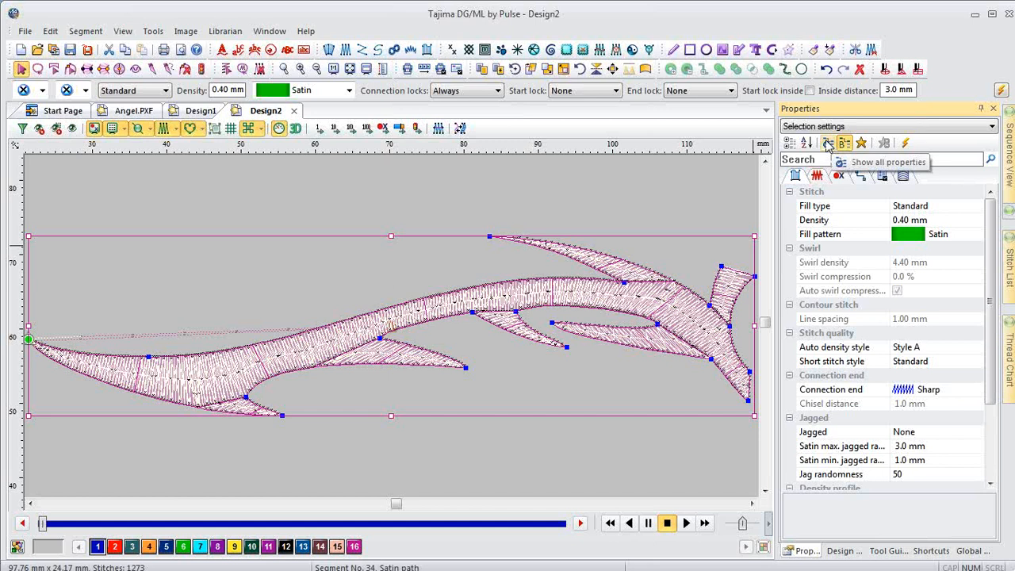
click(827, 144)
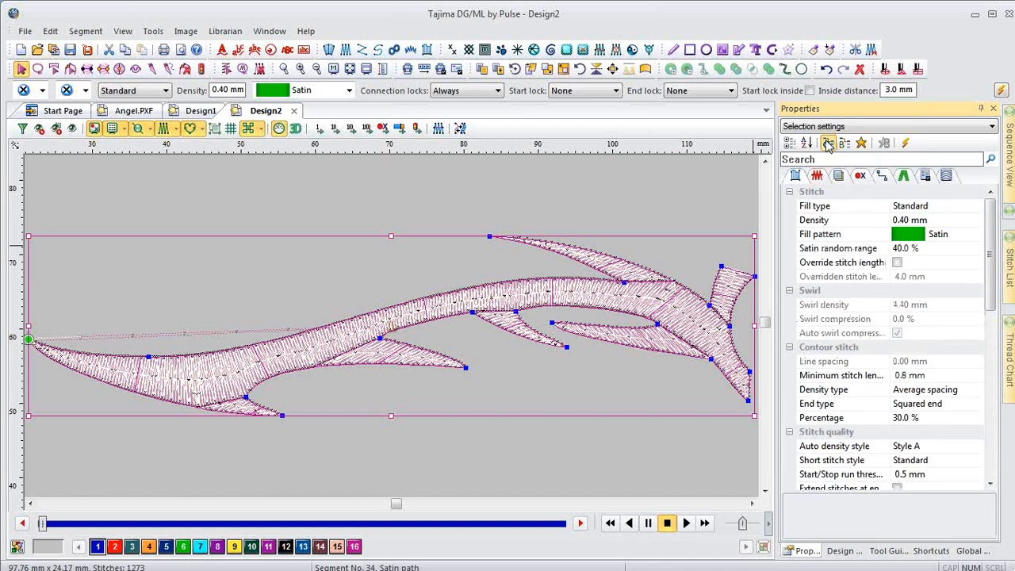
- Show only the modified properties, turn off the zig-zag underlay and reset that property to its default
click(861, 144)
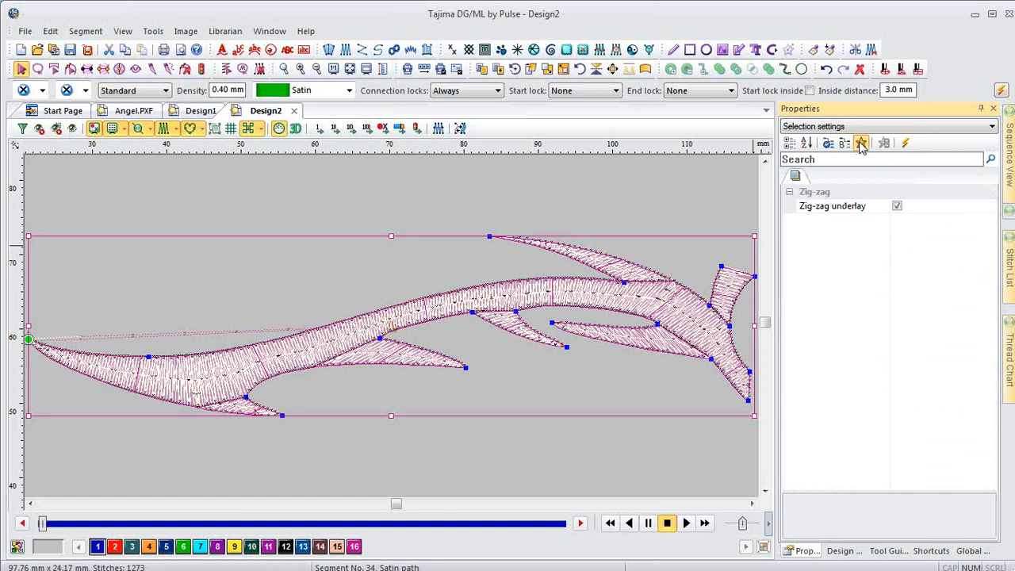
double_click(836, 206)
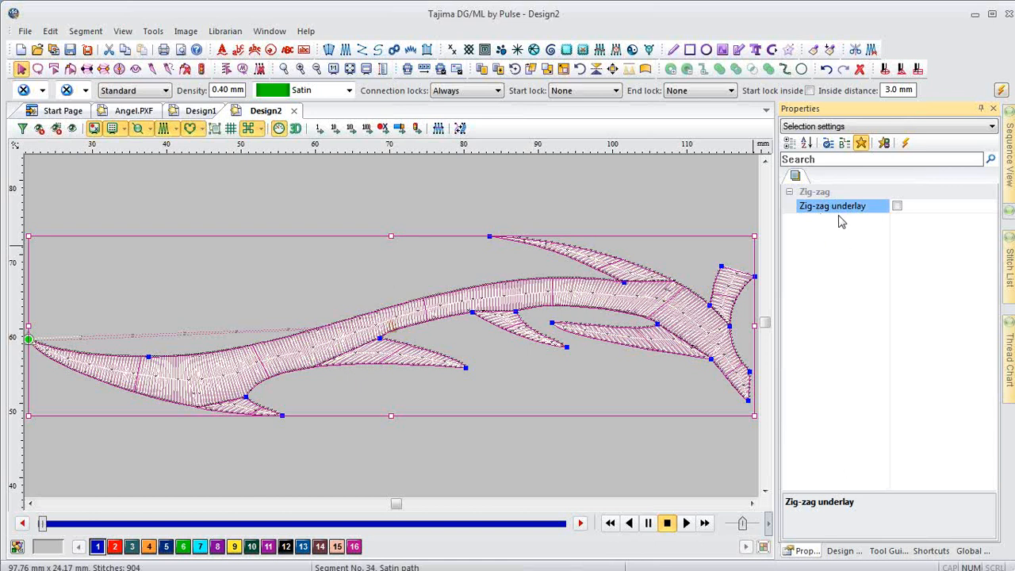
click(884, 141)
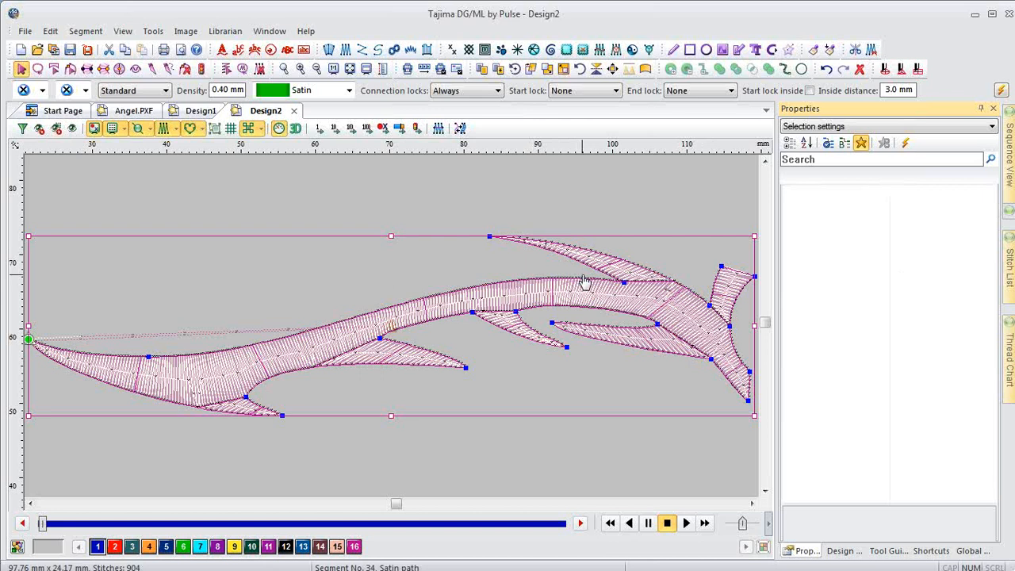
- Open the wing's full segment settings and expand the Quality control category to review its pages
click(1004, 93)
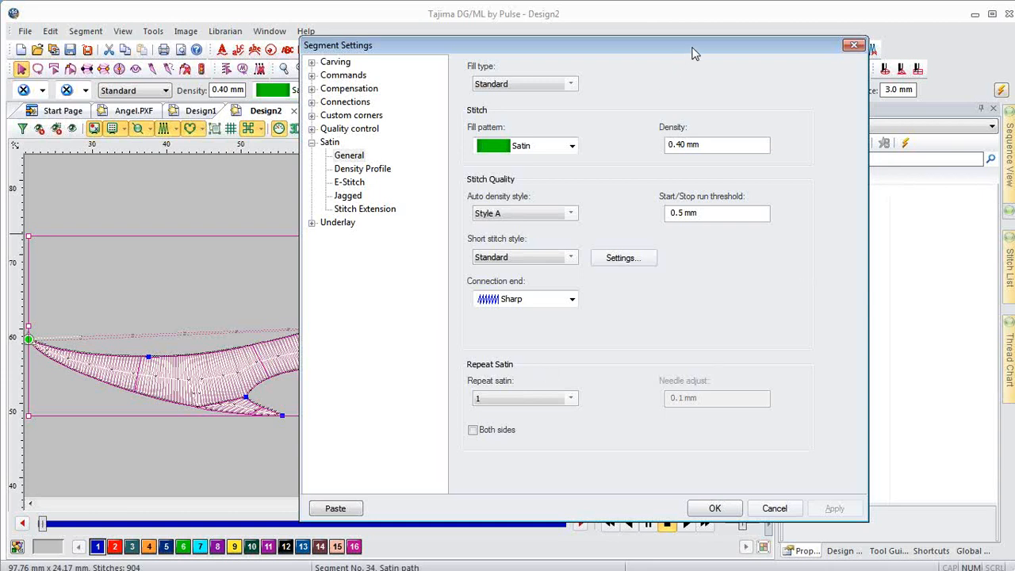
drag(692, 52, 619, 46)
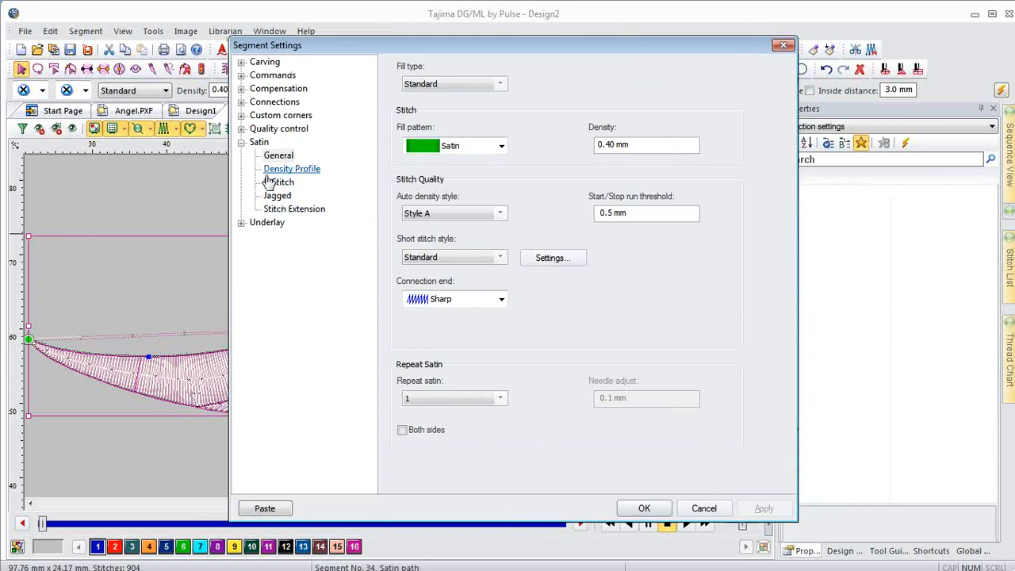
click(241, 143)
click(241, 143)
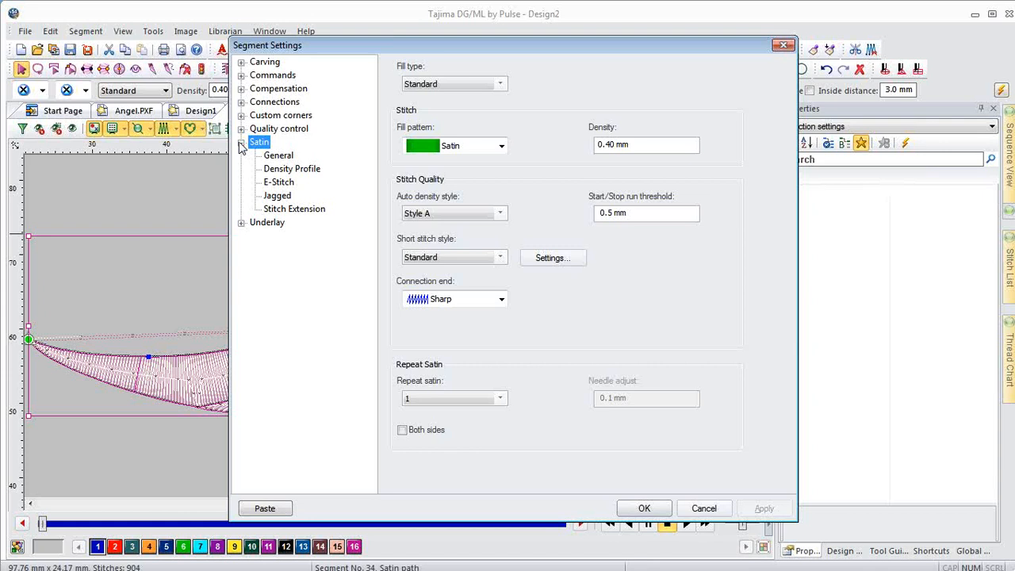
click(241, 128)
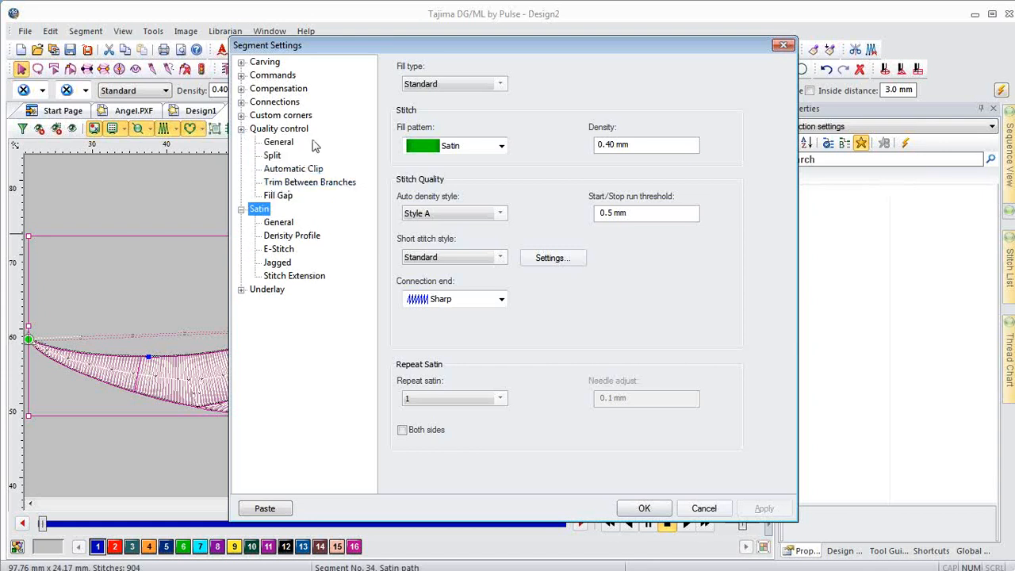
- Enable automatic overlap in the wing segment's general quality control settings, apply it and deselect the wing
click(279, 142)
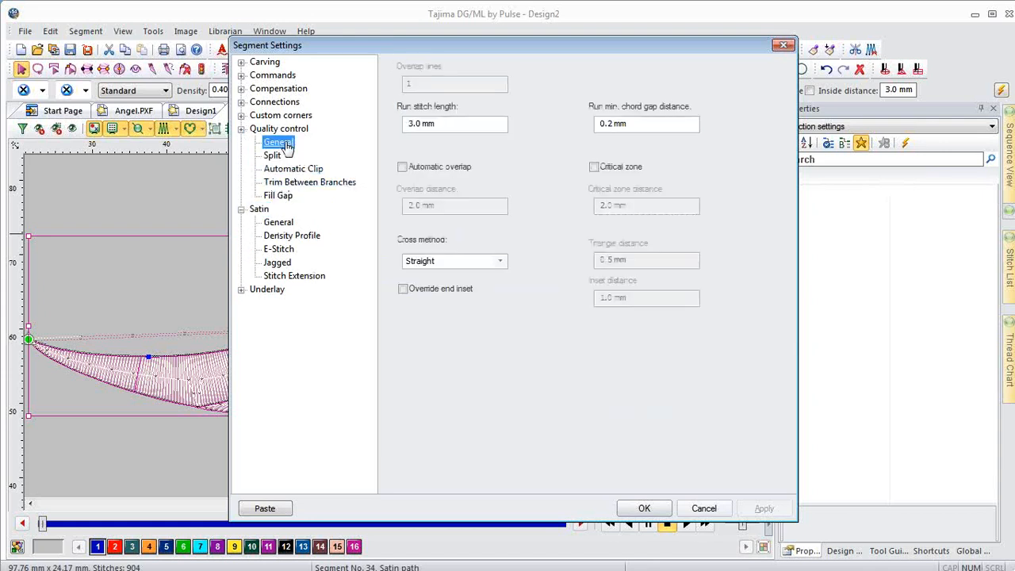
click(403, 167)
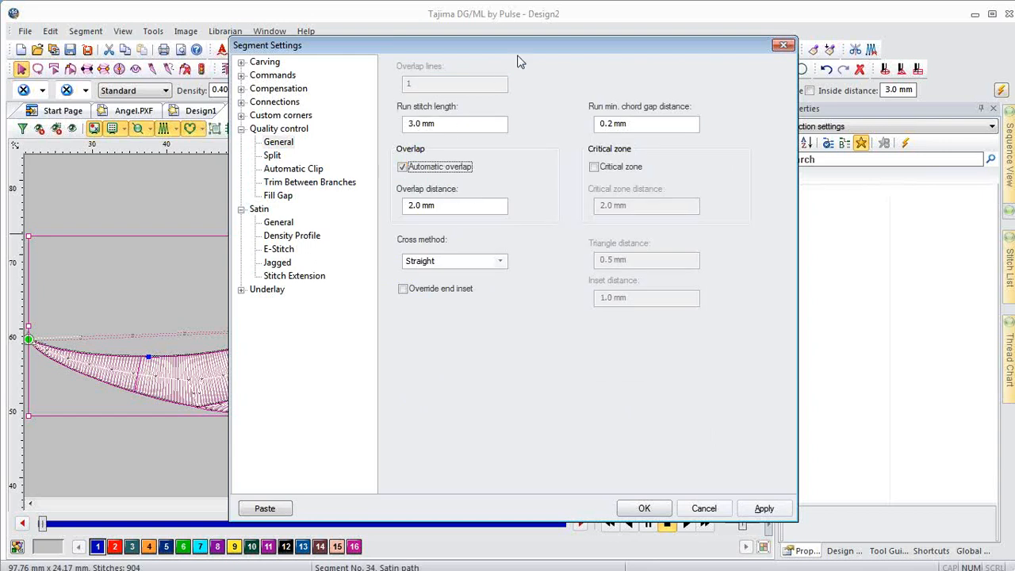
drag(533, 47, 700, 39)
click(932, 499)
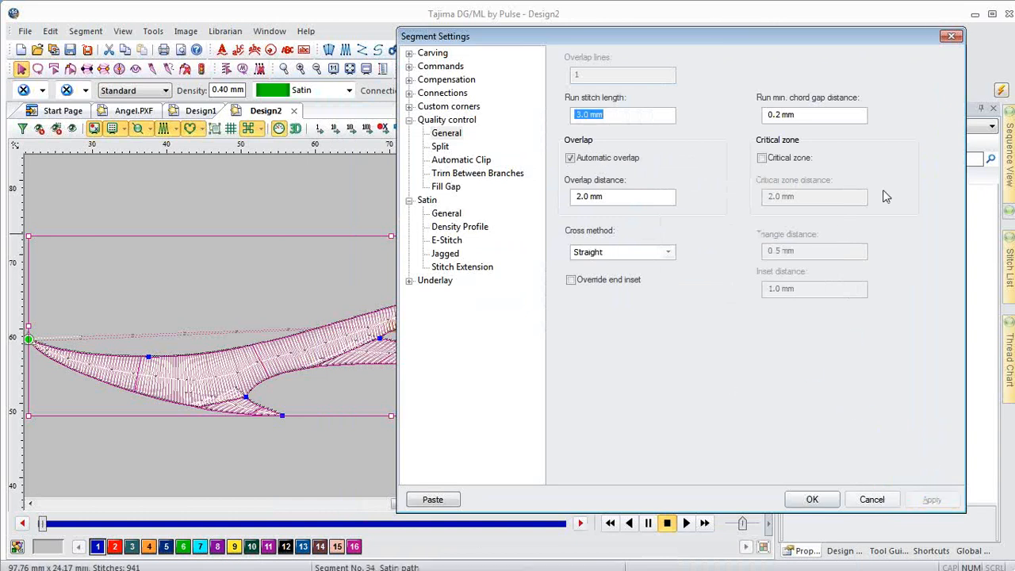
click(809, 499)
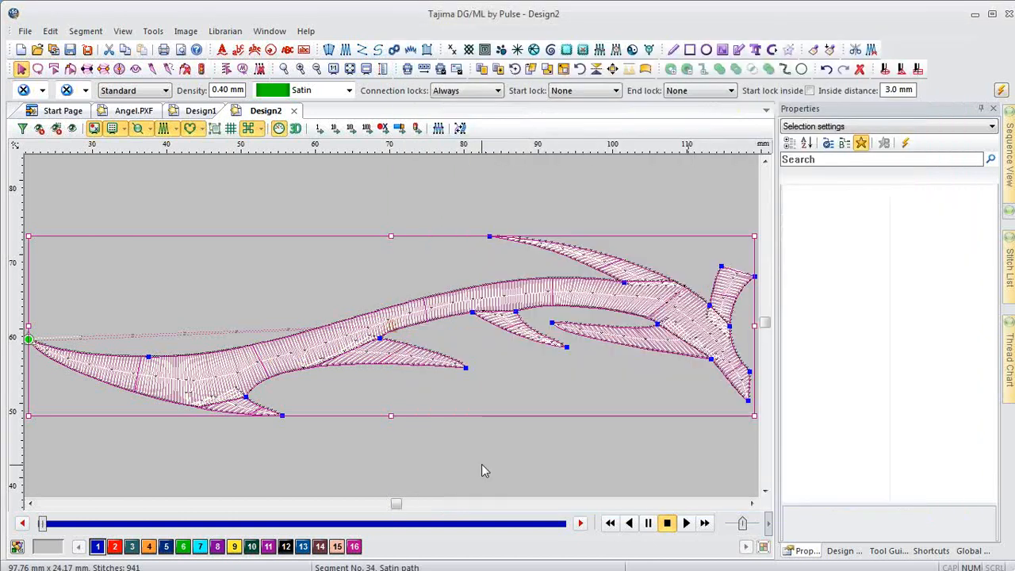
click(481, 464)
- Turn on the 3D stitch display and examine the overlap where the wing's lower-left branch joins the main stroke
key(z)
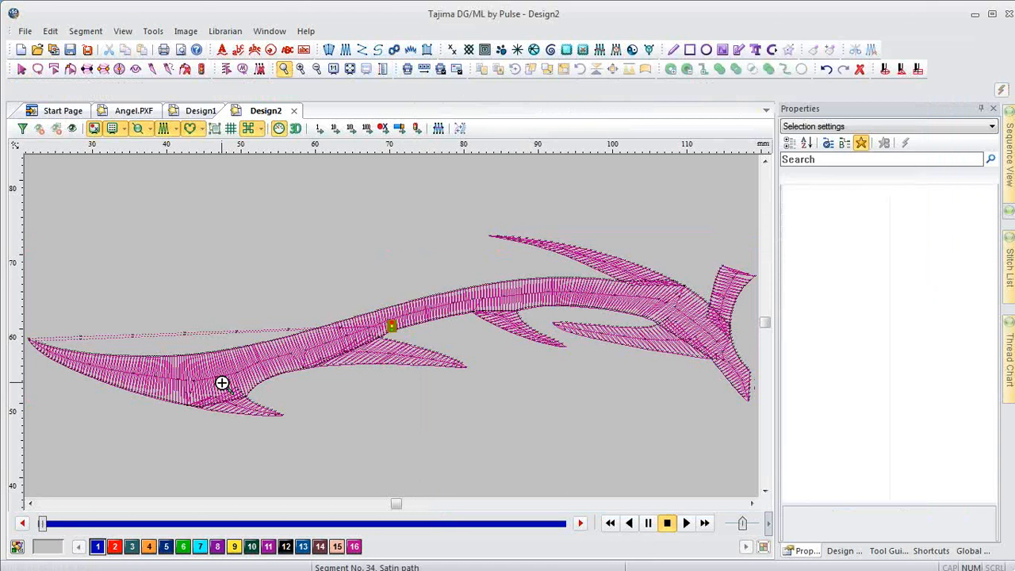
drag(173, 369, 299, 428)
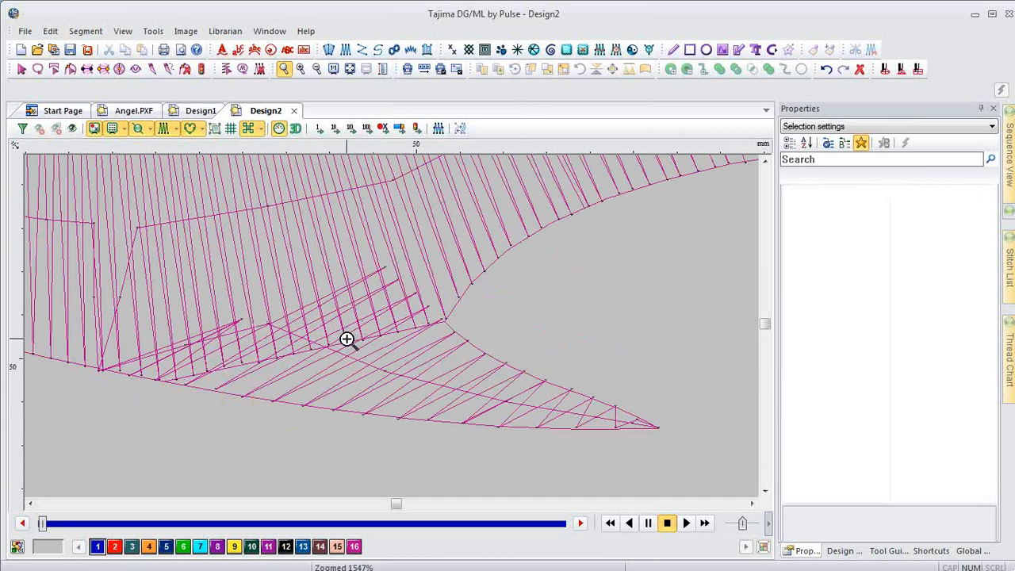
key(t)
key(Escape)
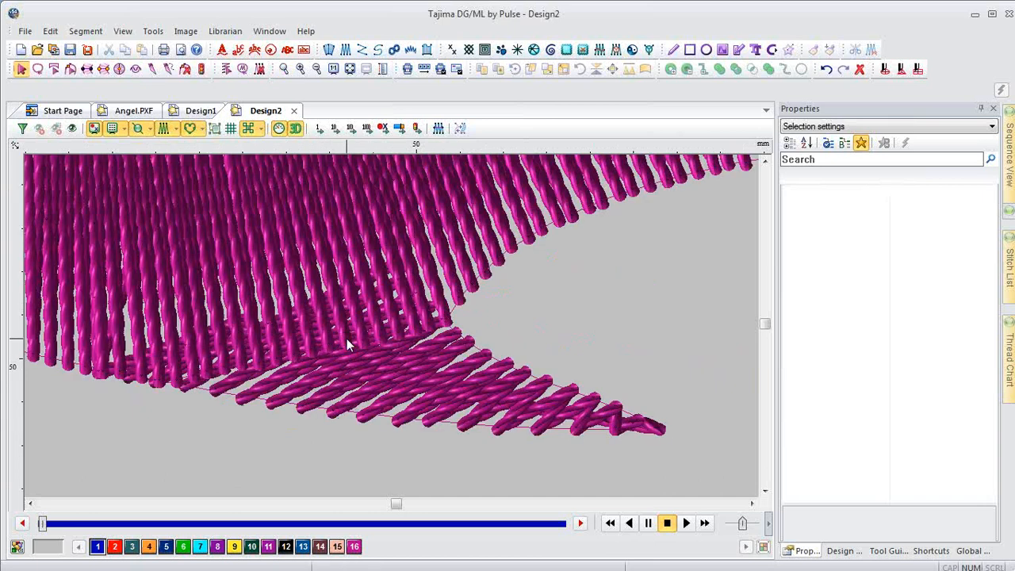
key(z)
right_click(346, 338)
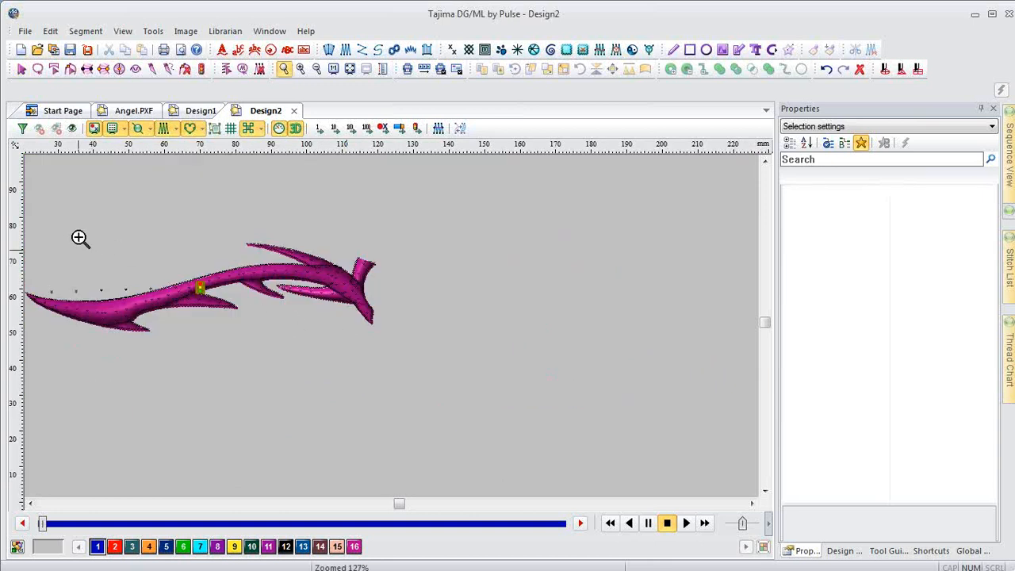
drag(78, 236, 441, 369)
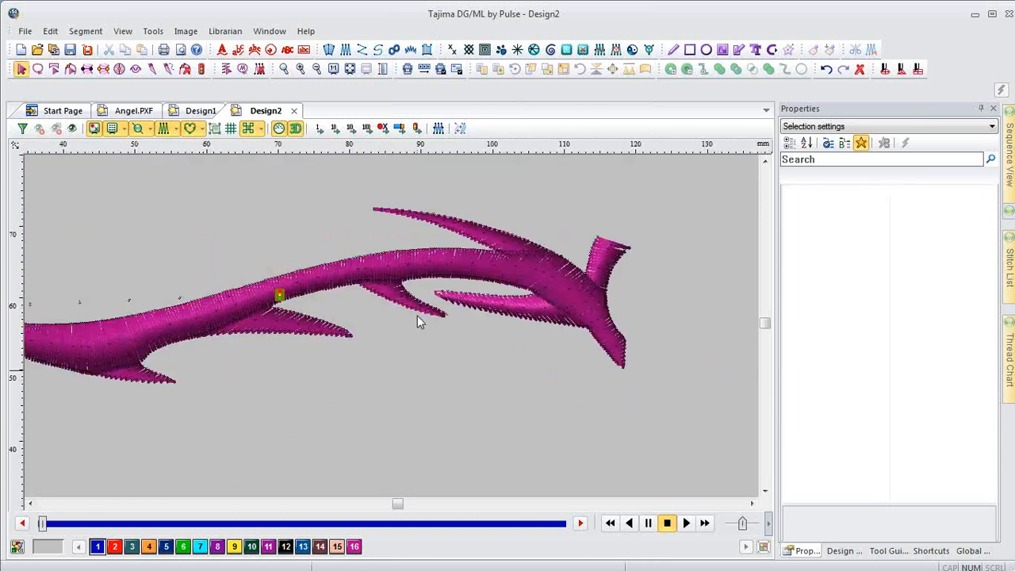
- Duplicate the left wing's satin segment in place and select the copy, segment 35, in the sequence
click(429, 254)
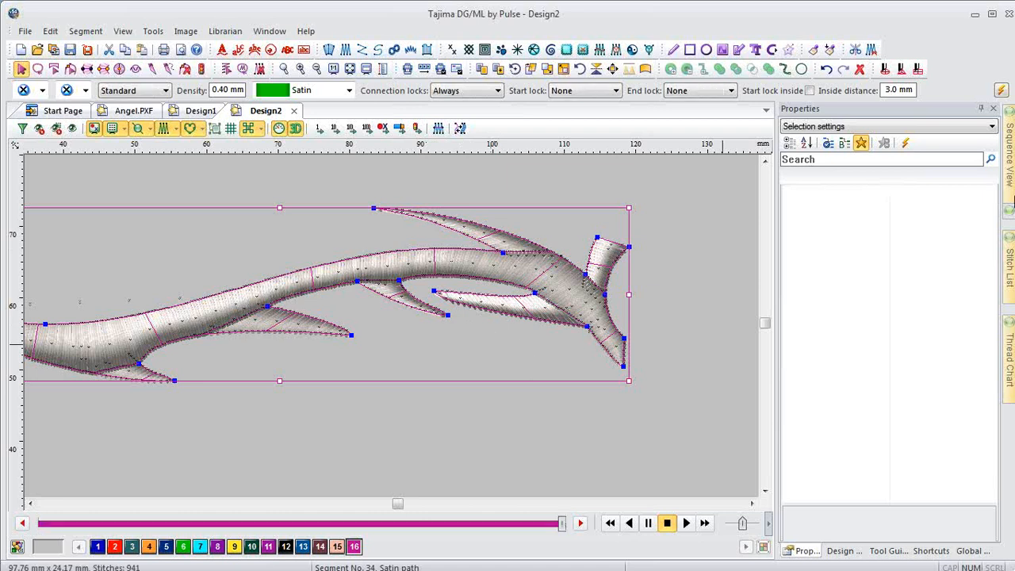
mouse_move(1011, 184)
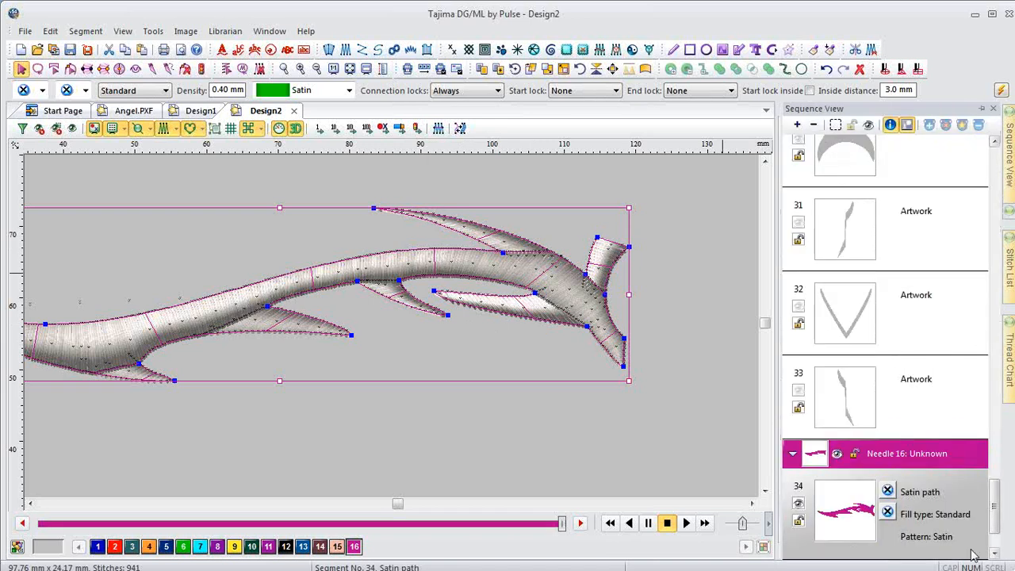
scroll(989, 547, down, 2)
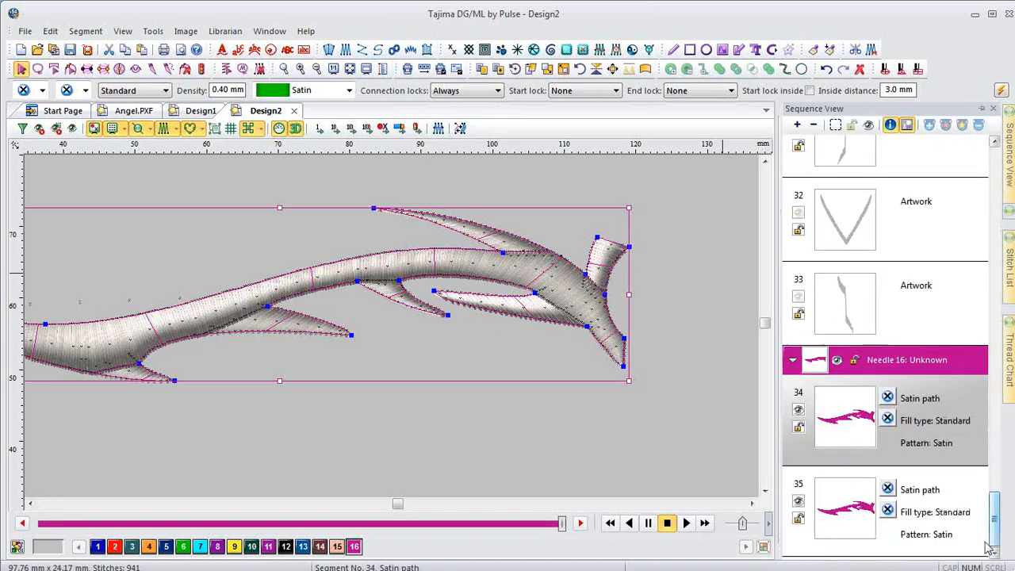
click(868, 511)
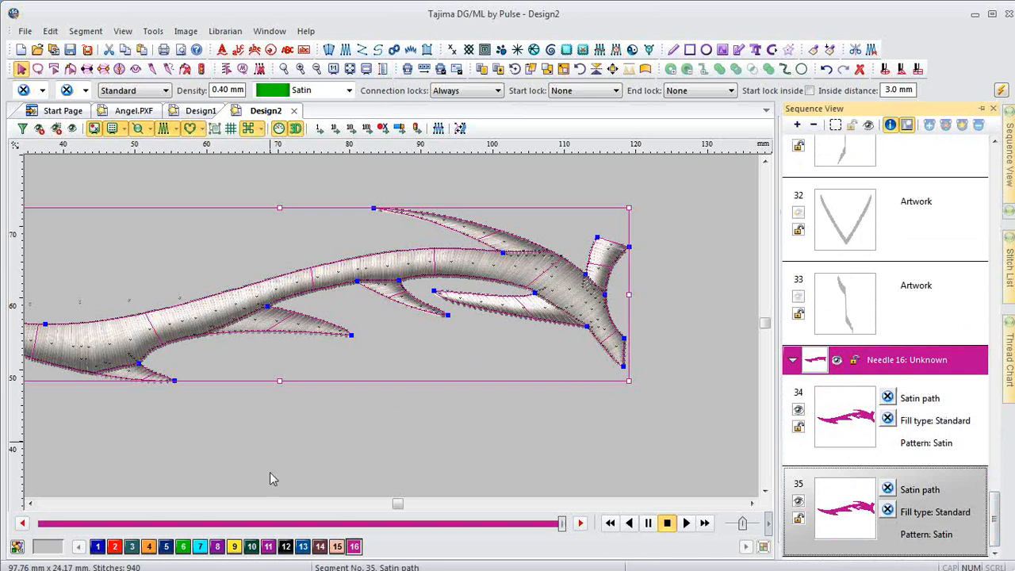
- Assign needle 9 to the duplicated wing and convert it to a Run segment
click(235, 547)
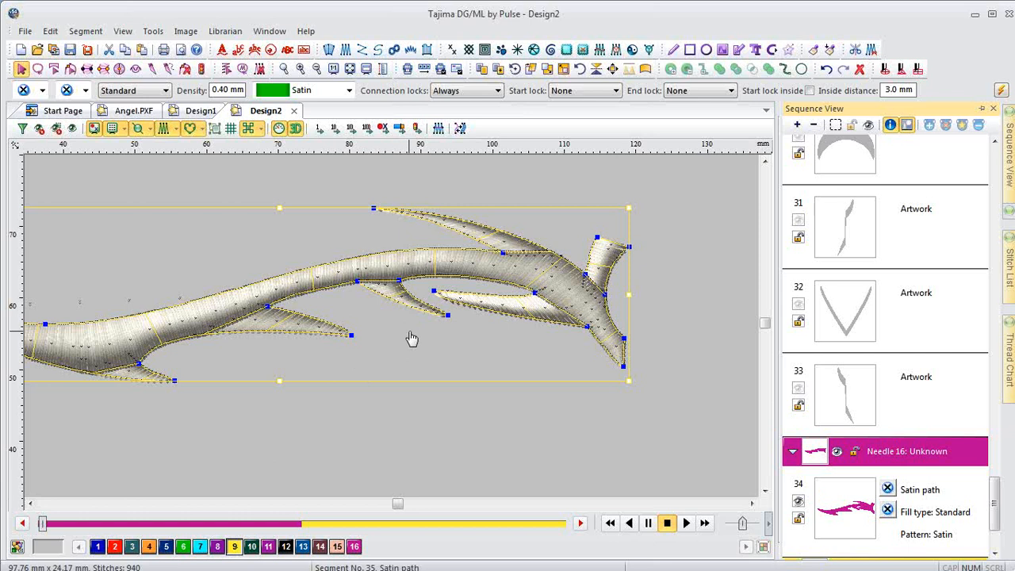
key(c)
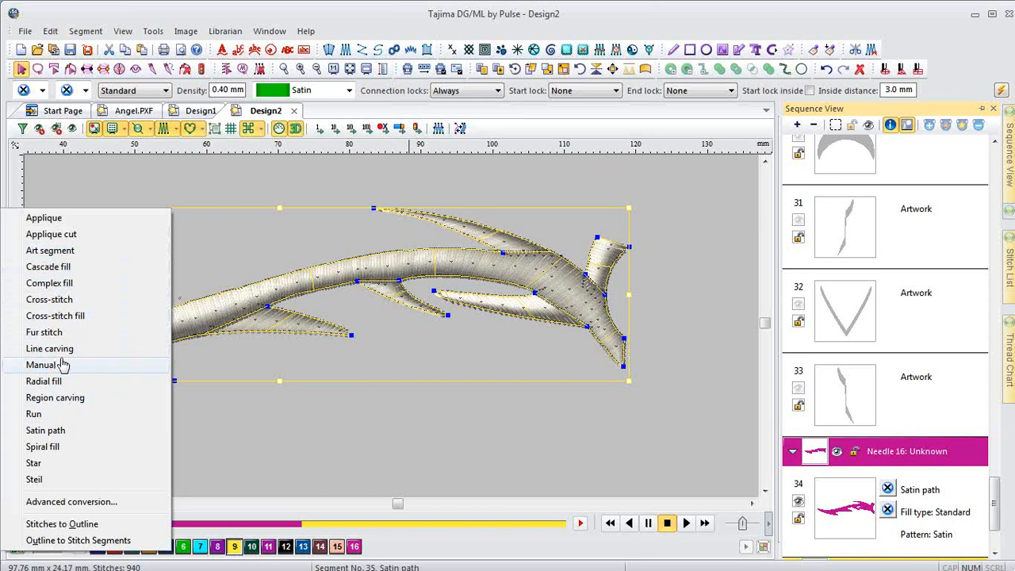
click(53, 413)
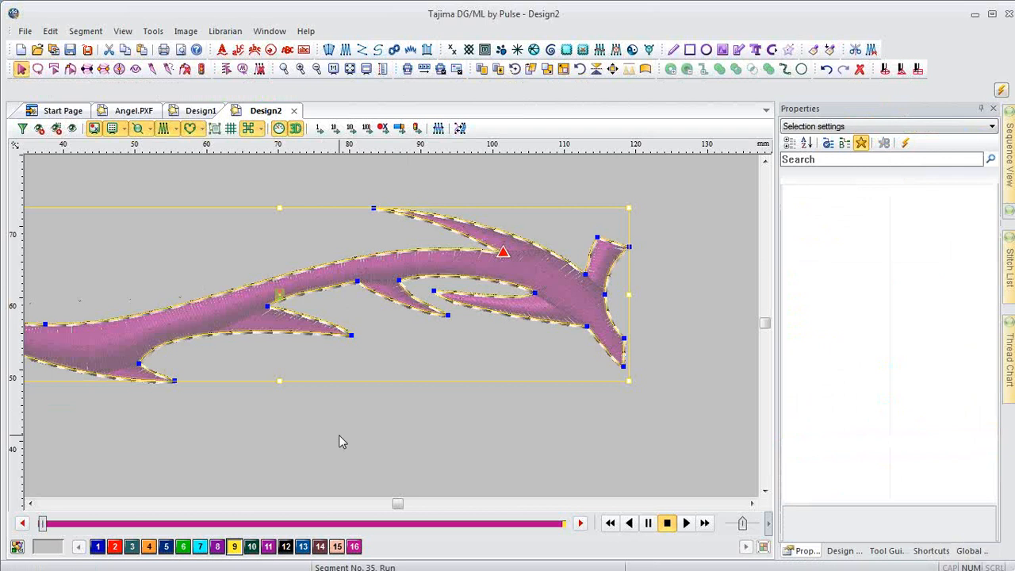
click(339, 441)
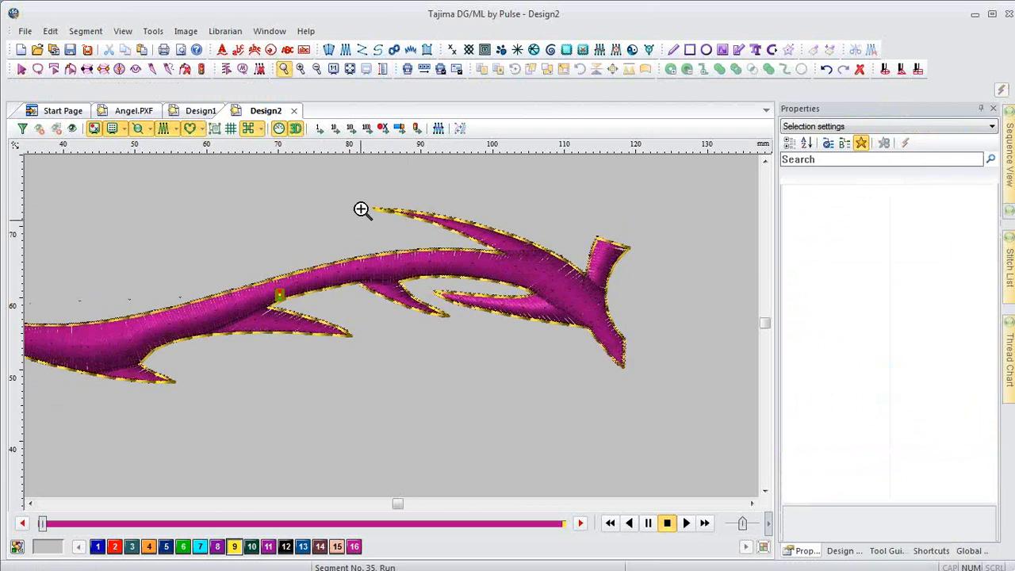
- Inspect the yellow run outline around the wing up close, and show all the hidden artwork segments again
drag(231, 240, 530, 378)
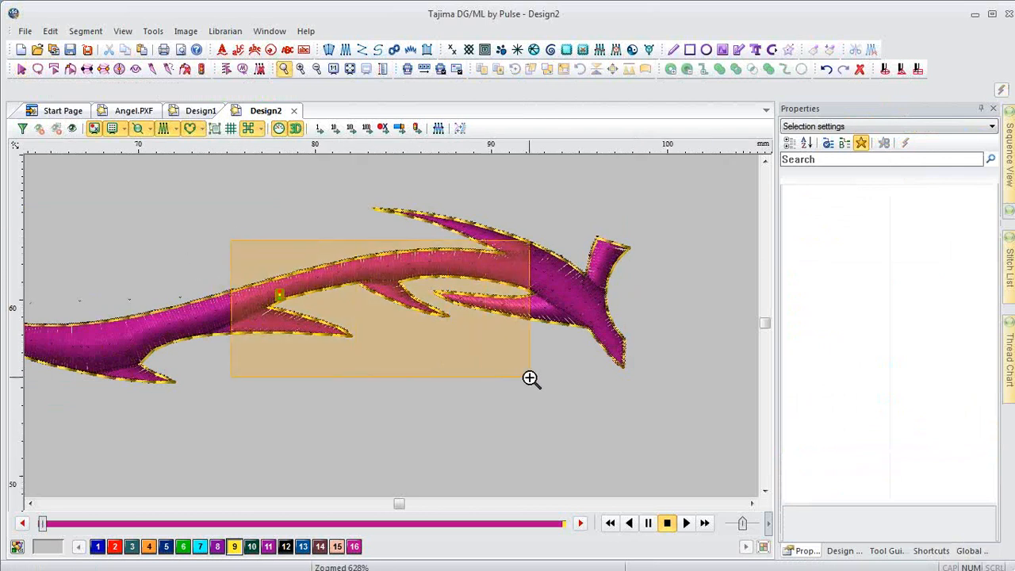
key(Escape)
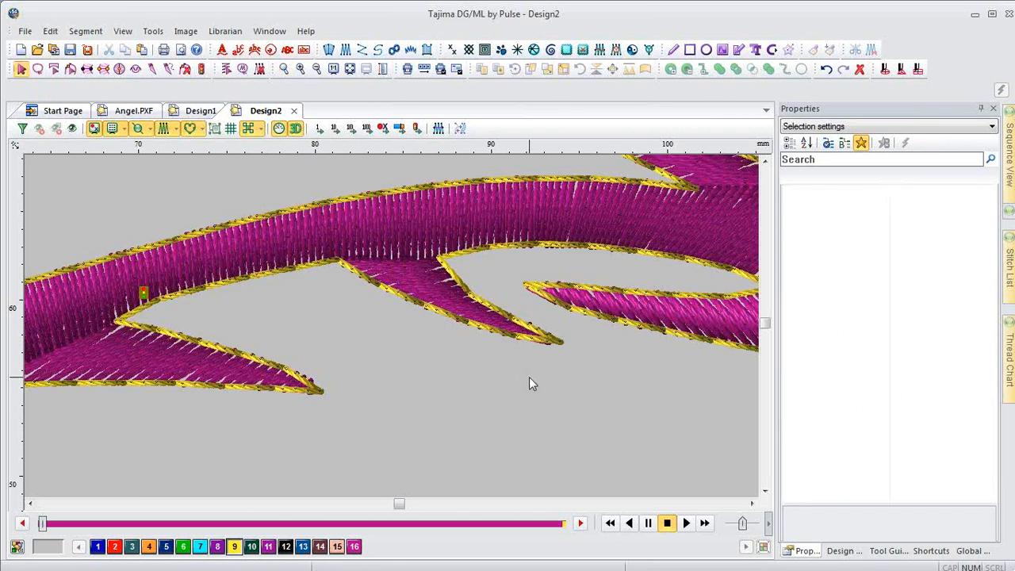
key(0)
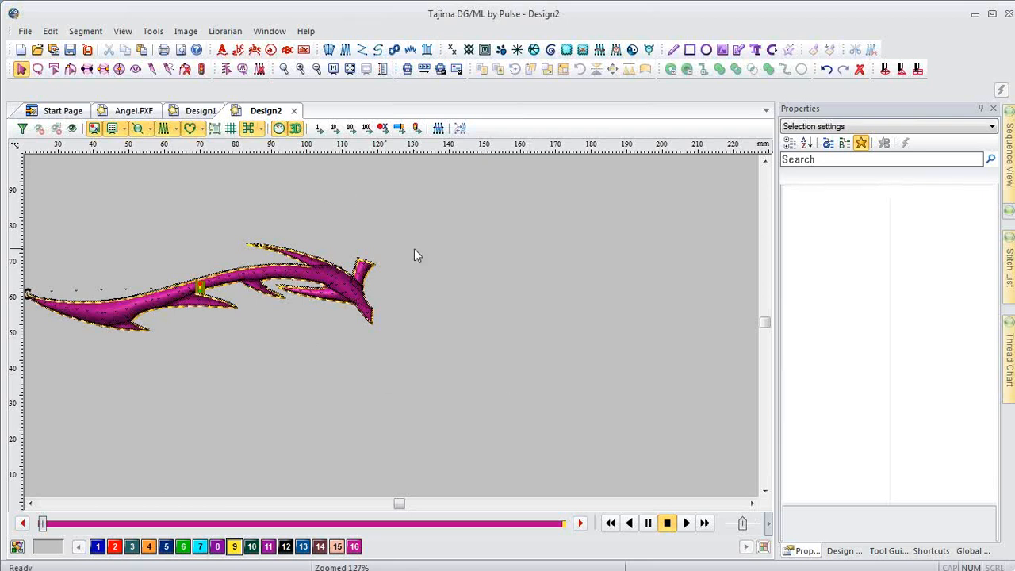
click(72, 128)
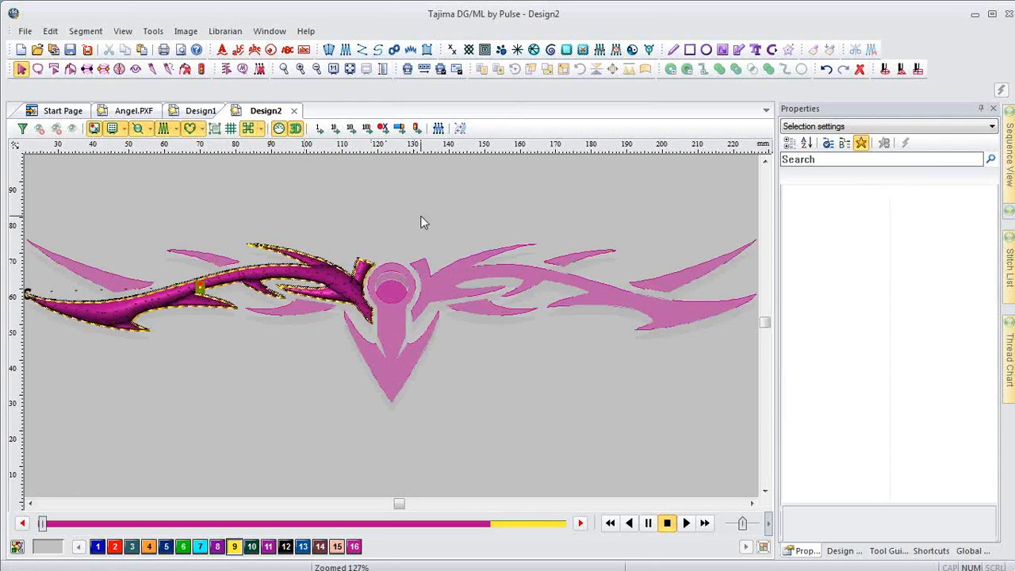
- Save the current workspace under the name Default, overwriting the existing workspace
click(270, 32)
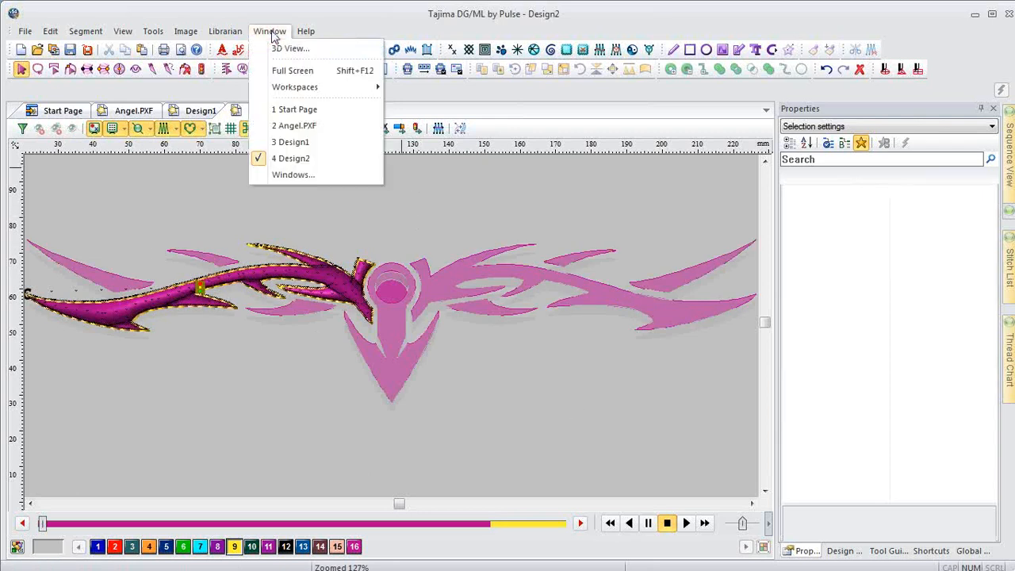
mouse_move(340, 87)
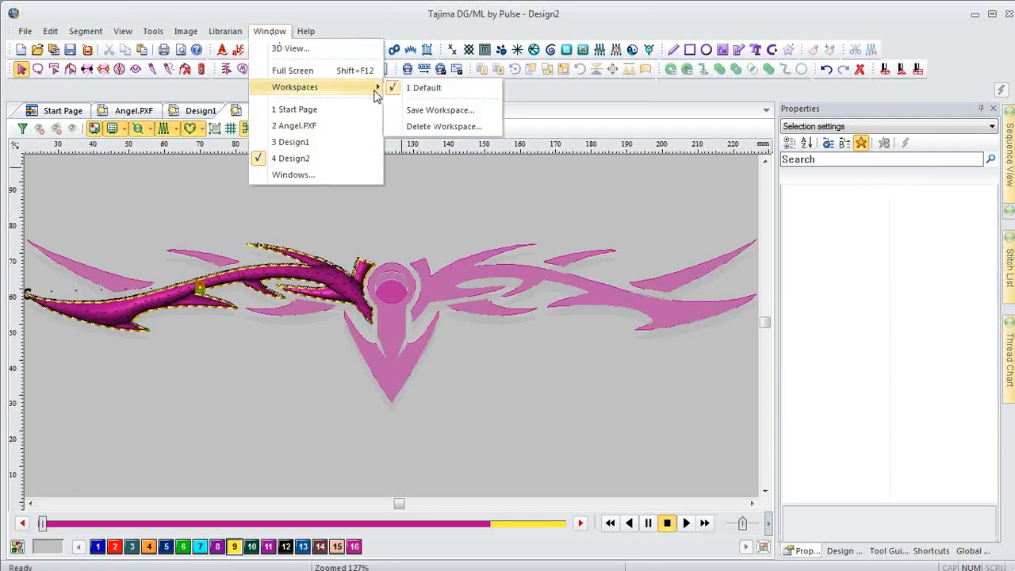
click(451, 111)
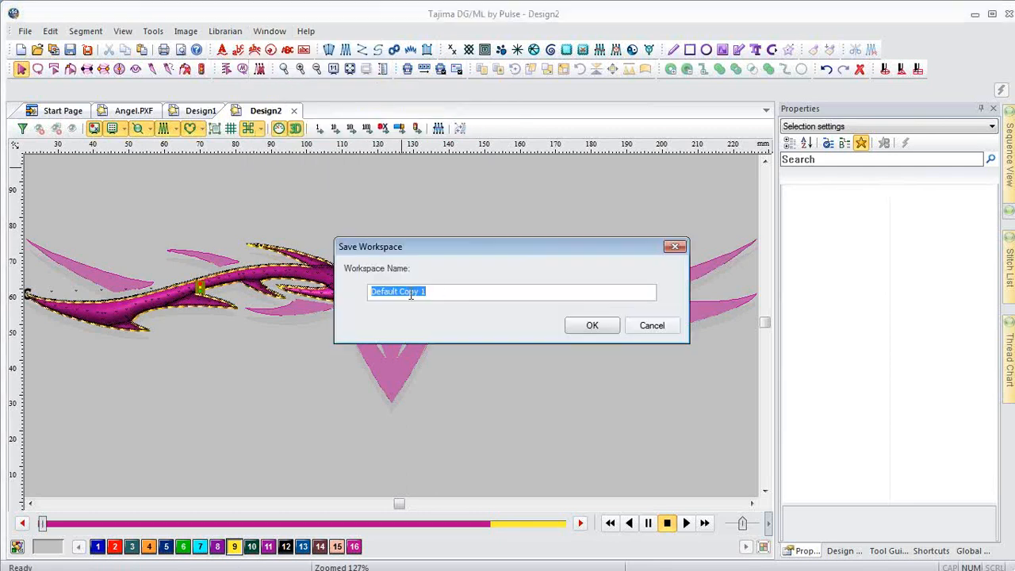
click(411, 293)
drag(397, 292, 507, 288)
key(BackSpace)
click(595, 325)
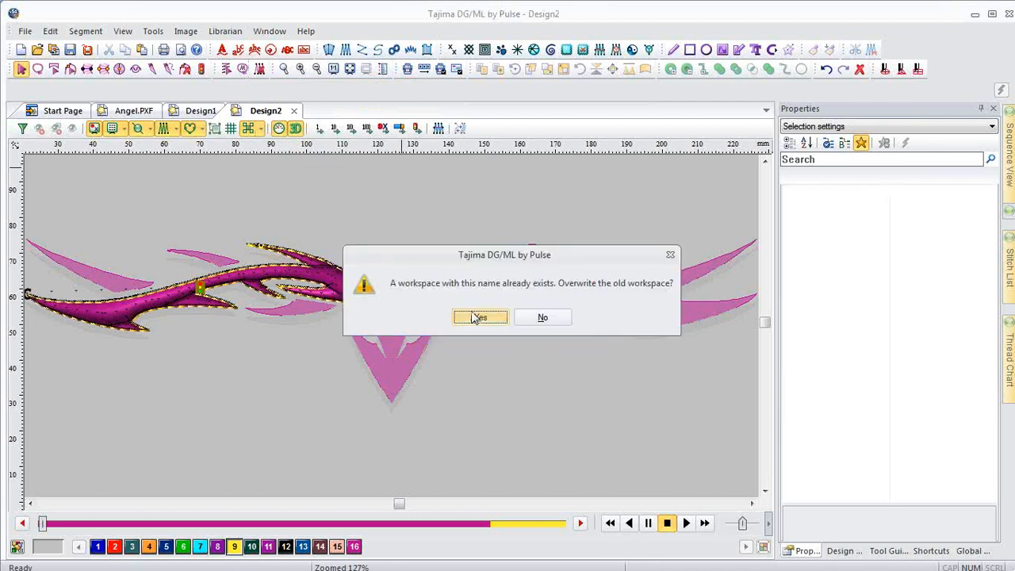
click(473, 314)
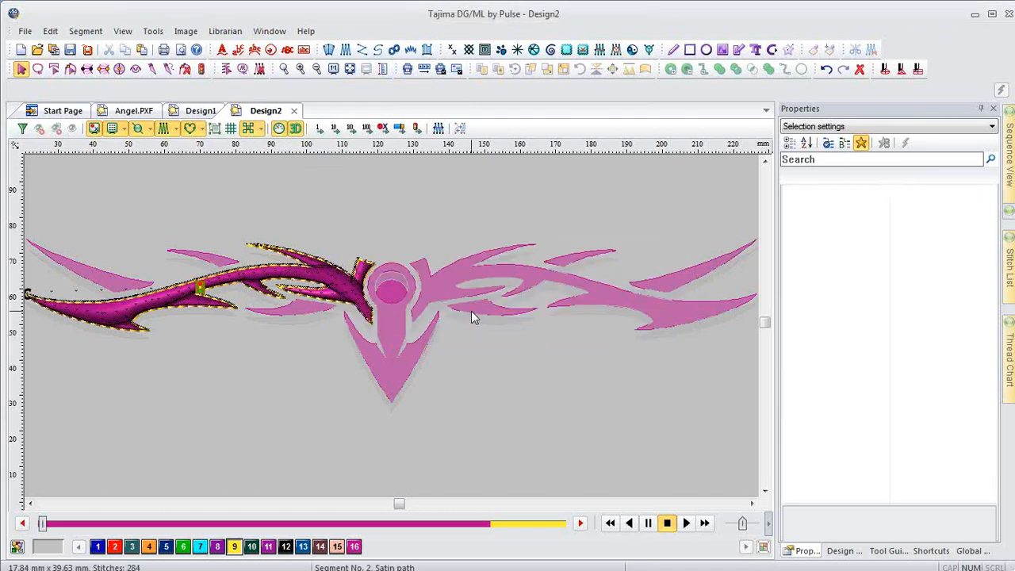
- View the Tool Guide, return to Properties and set that docked pane group to auto-hide
click(841, 550)
click(886, 555)
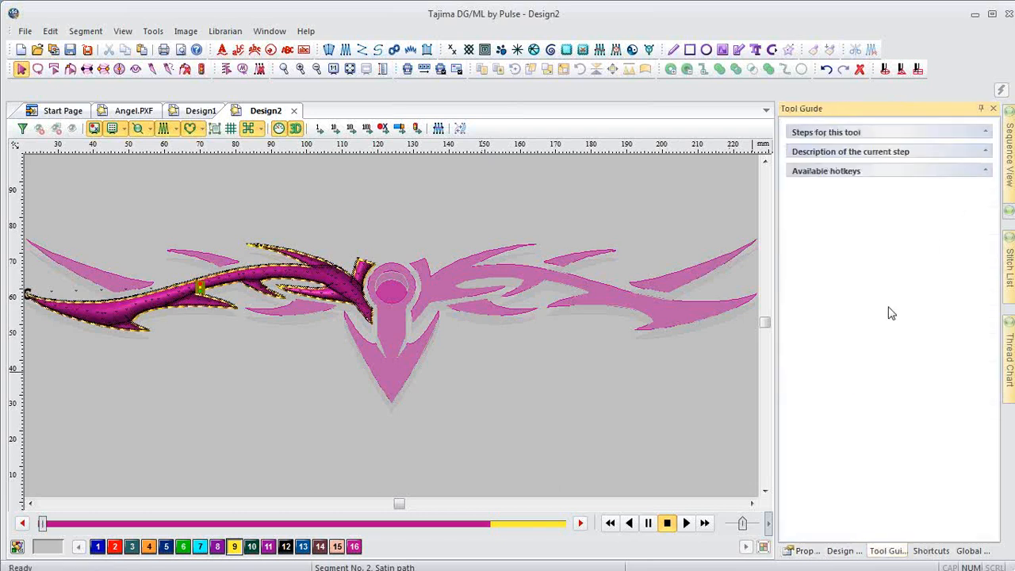
click(803, 552)
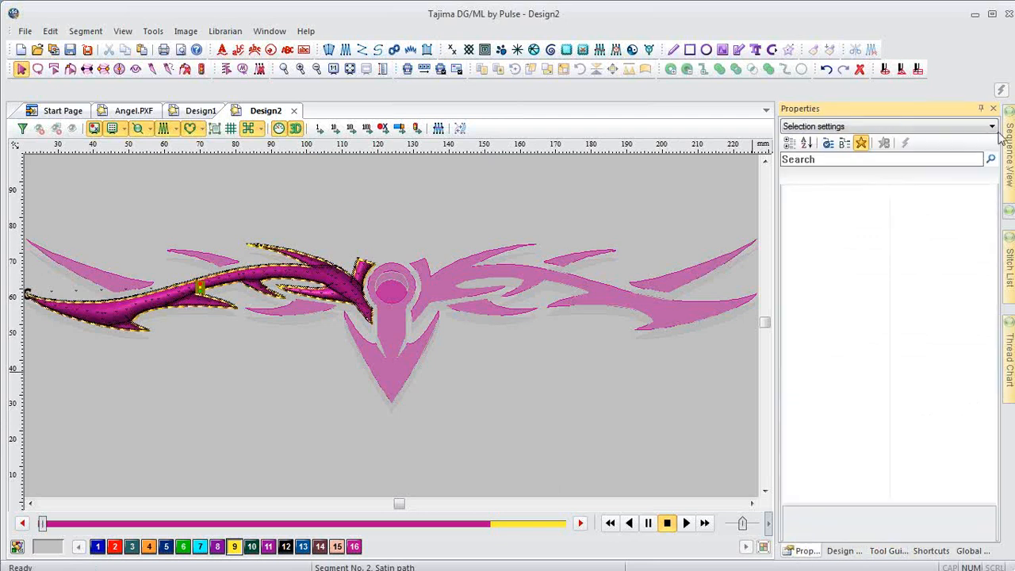
click(980, 108)
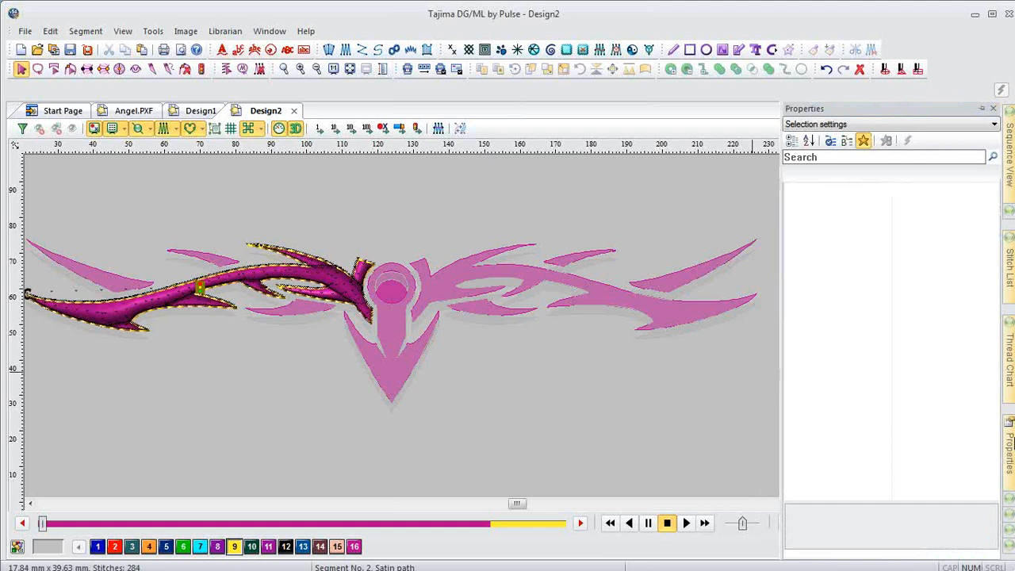
- Pin the Sequence View open, dock it along the left edge of the workspace and set it to auto-hide there
click(1010, 179)
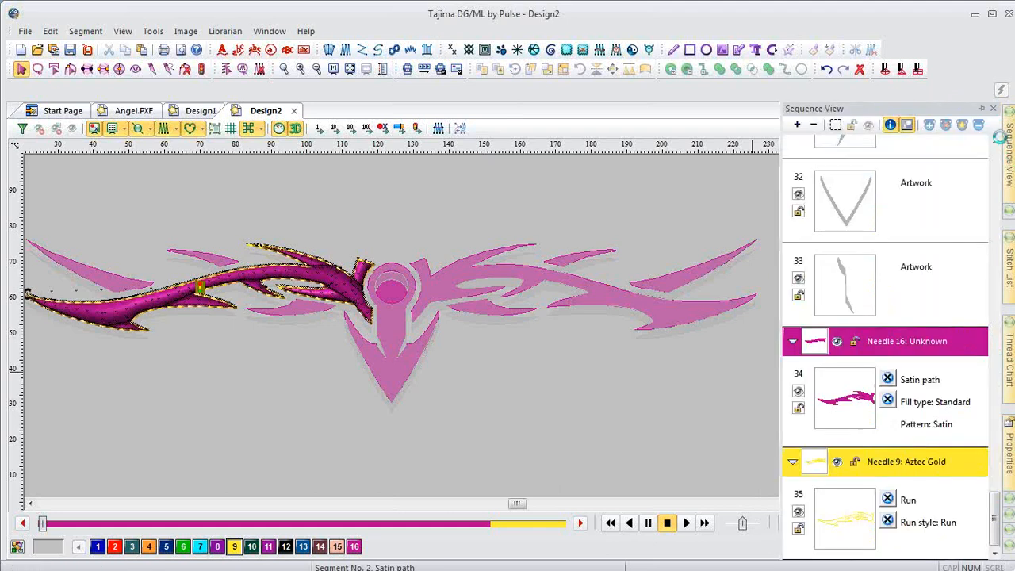
click(983, 110)
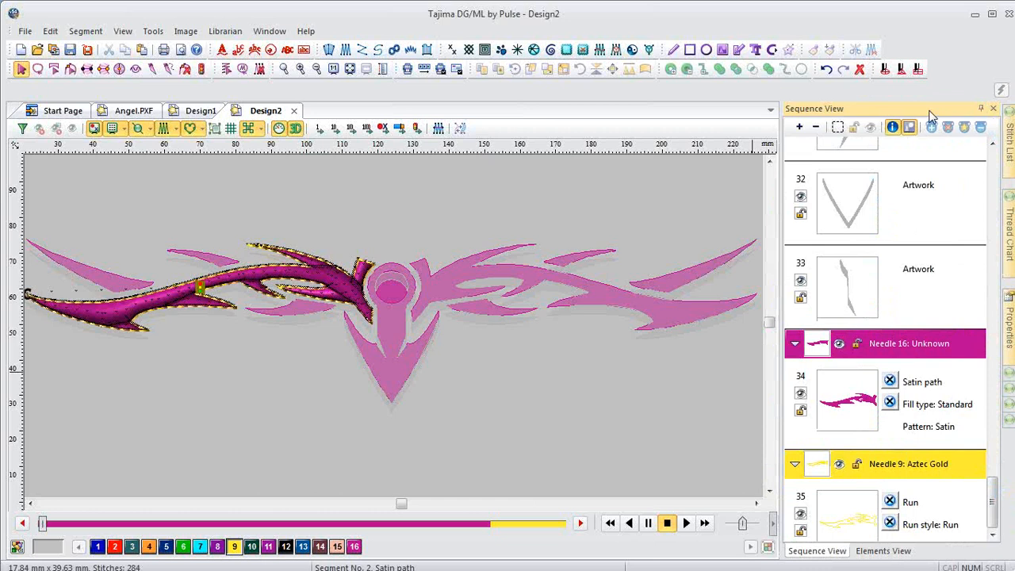
drag(931, 116, 38, 331)
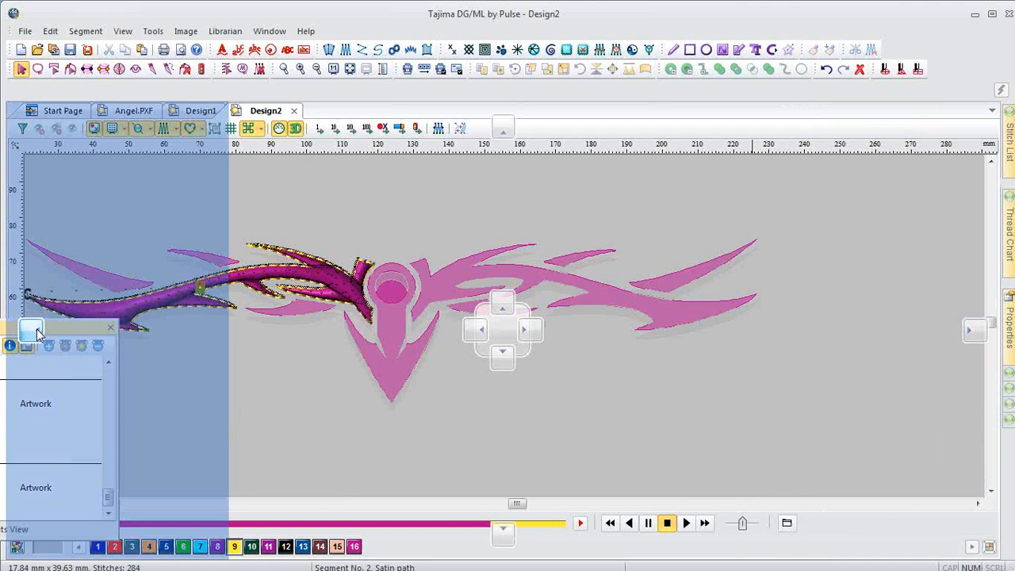
drag(37, 332, 37, 332)
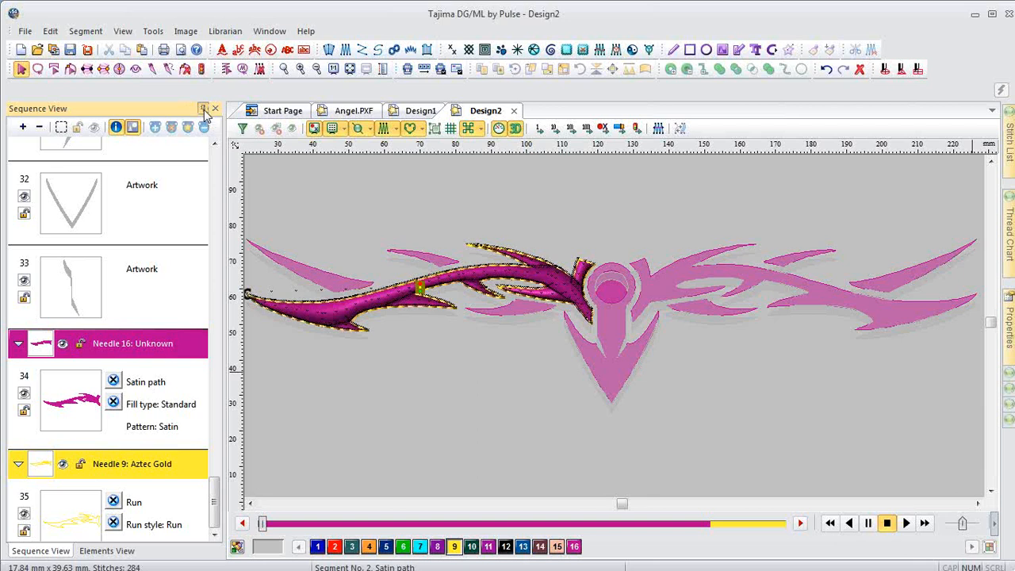
click(204, 110)
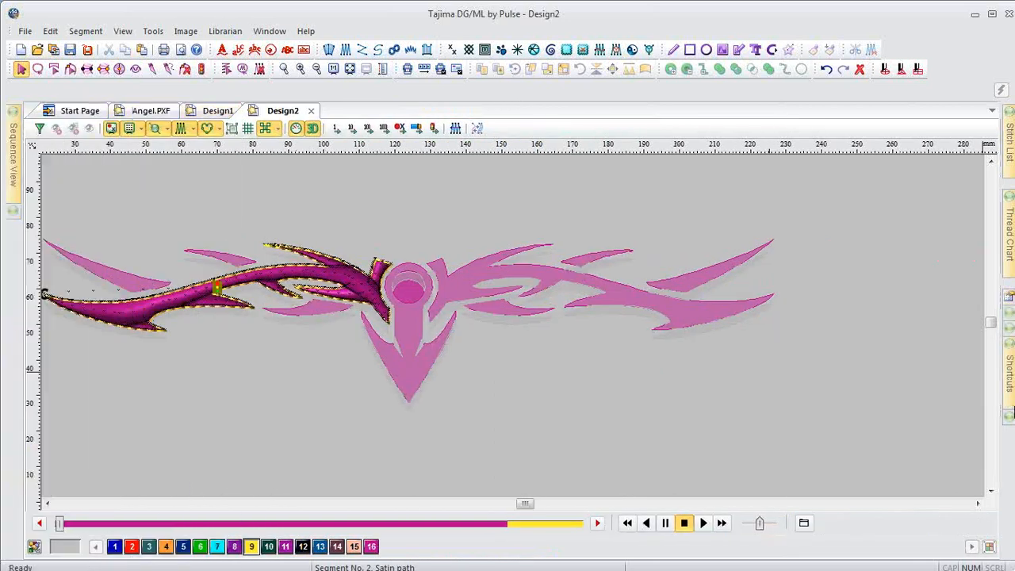
- Preview the Shortcuts and Design Properties panes, pin their group open, and close the Stitch List and Properties panes
mouse_move(1011, 408)
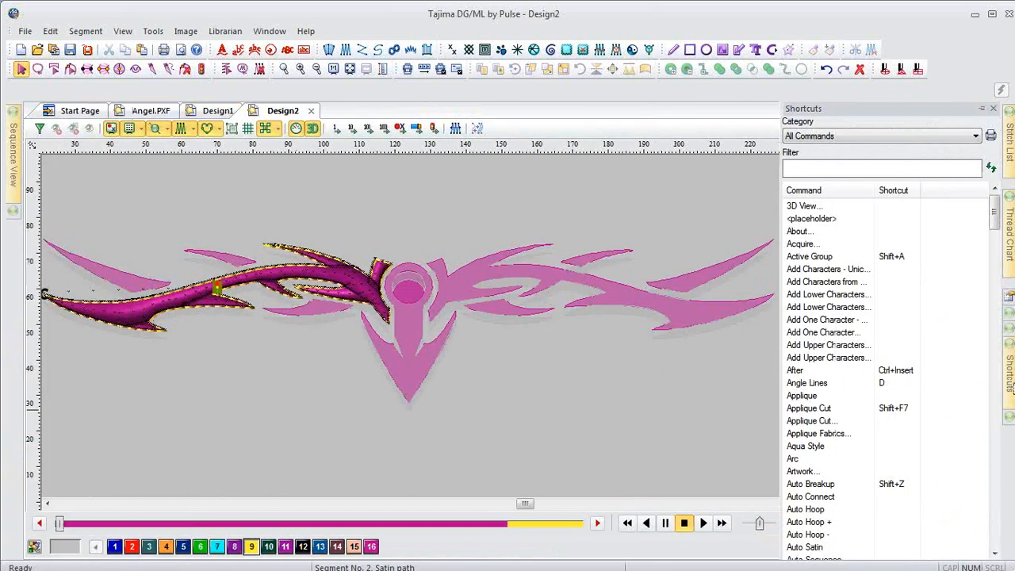
mouse_move(1010, 297)
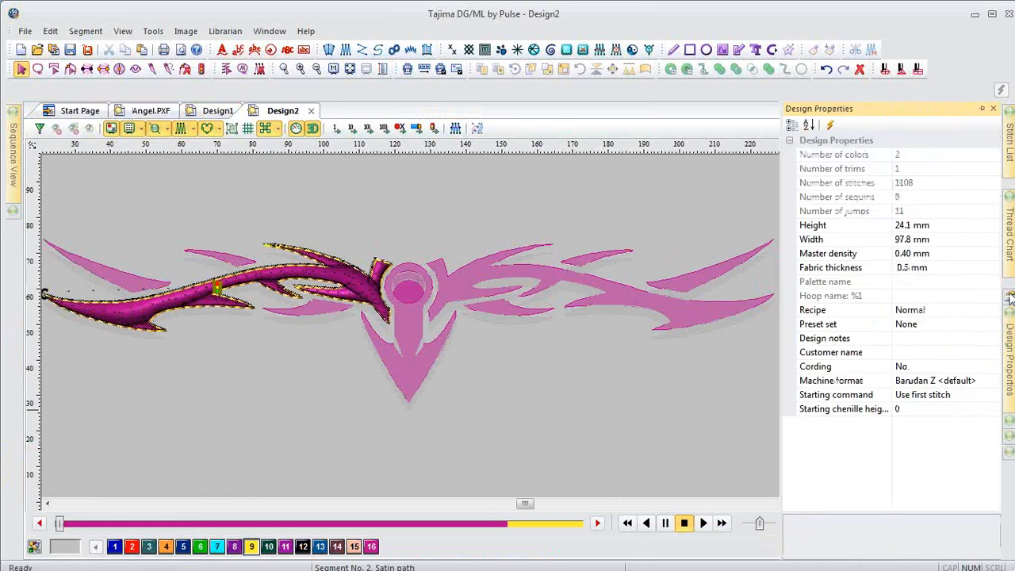
mouse_move(1002, 135)
click(983, 108)
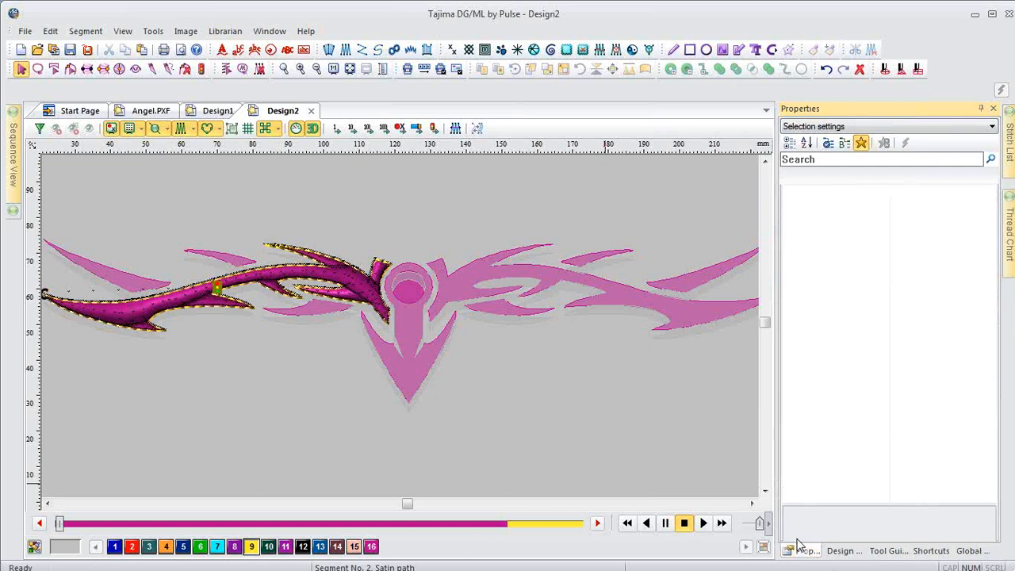
mouse_move(1008, 142)
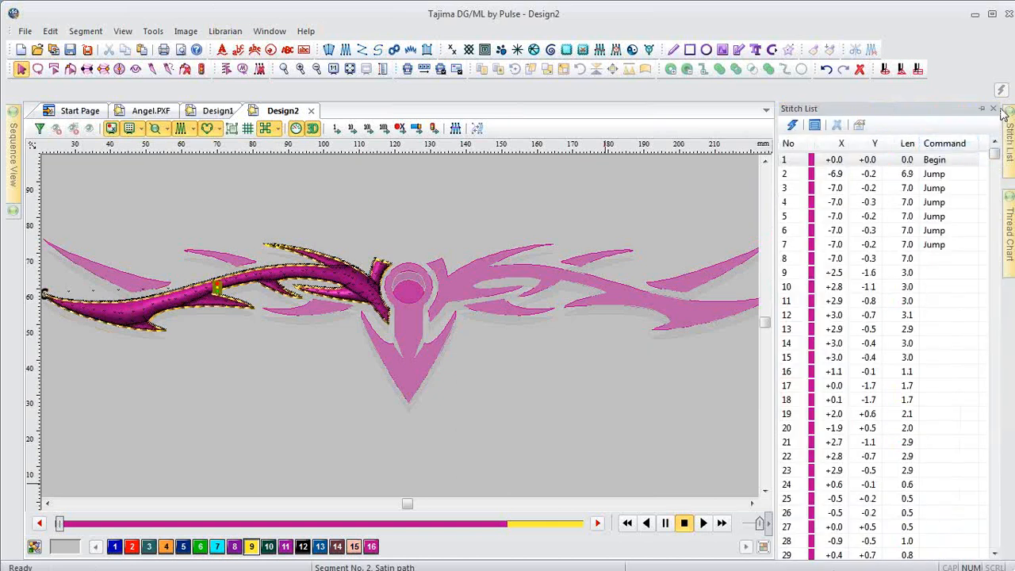
click(994, 109)
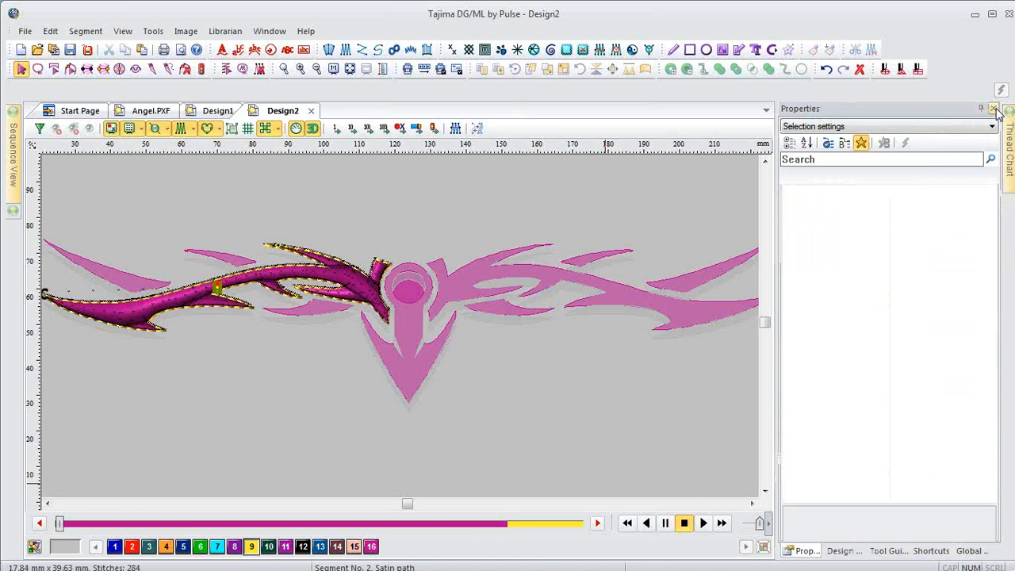
click(994, 108)
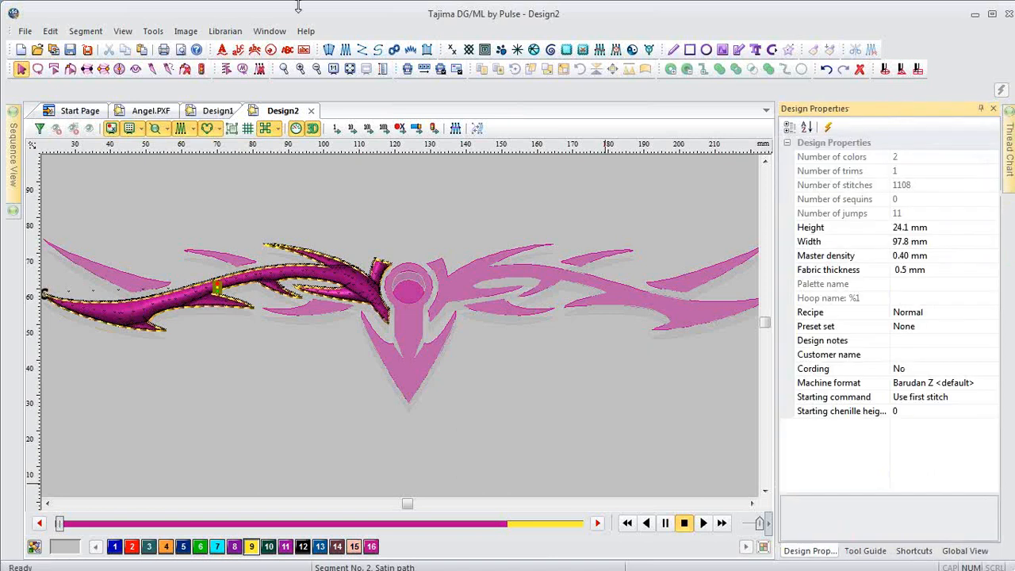
- View the stitch length statistics in the Design Properties dialog of Design2, then close it
click(26, 33)
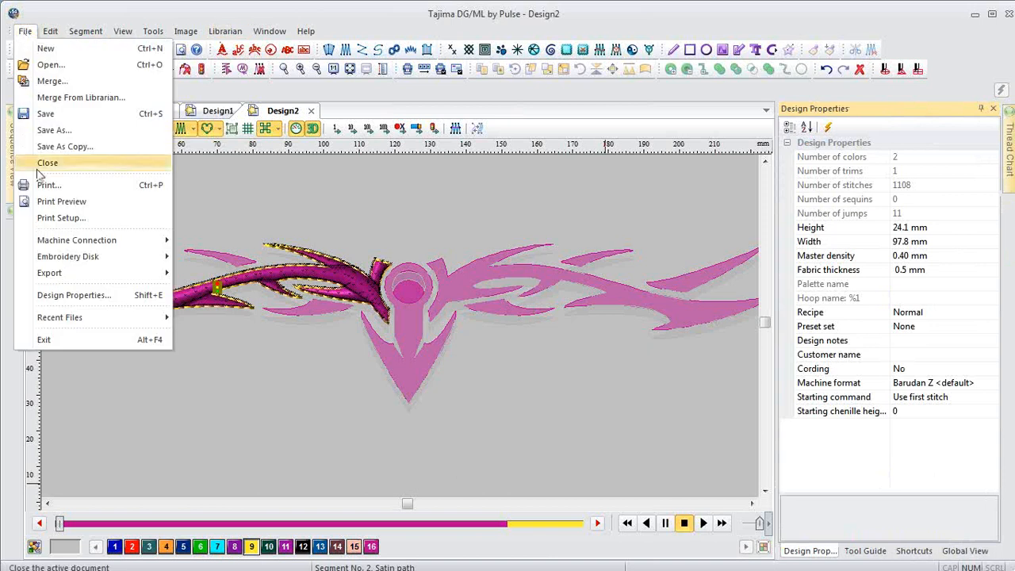
click(49, 295)
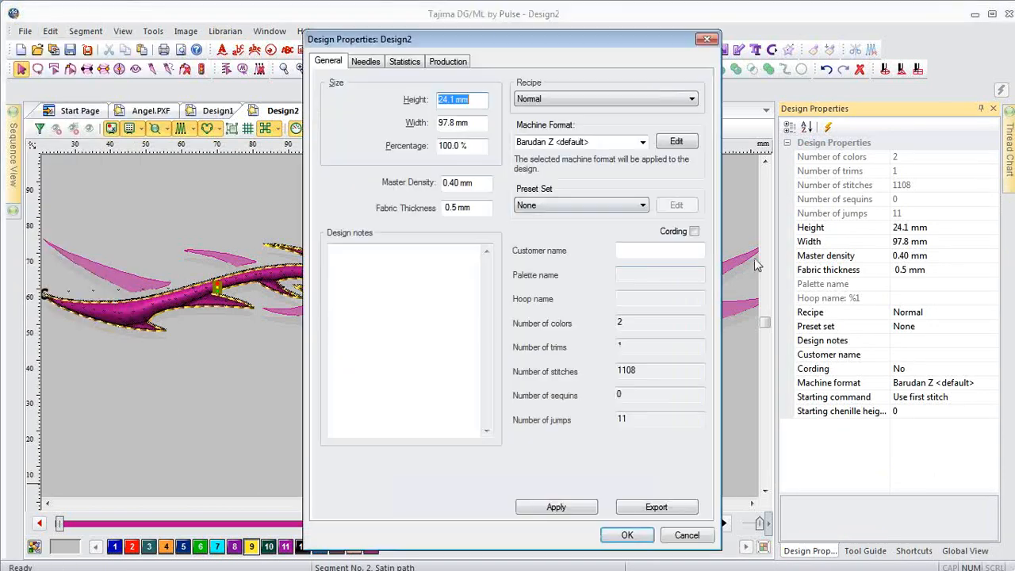
click(405, 64)
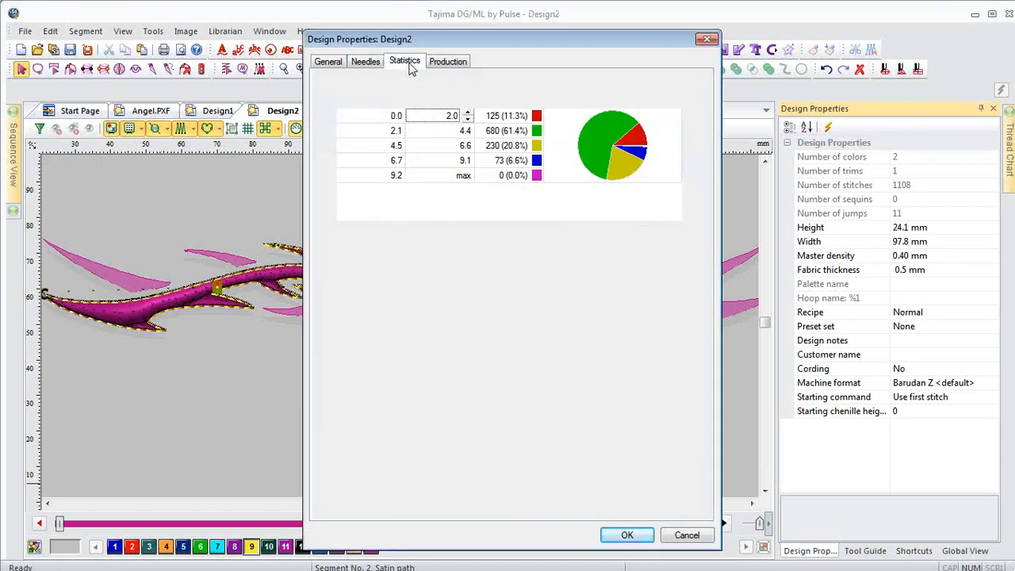
click(714, 39)
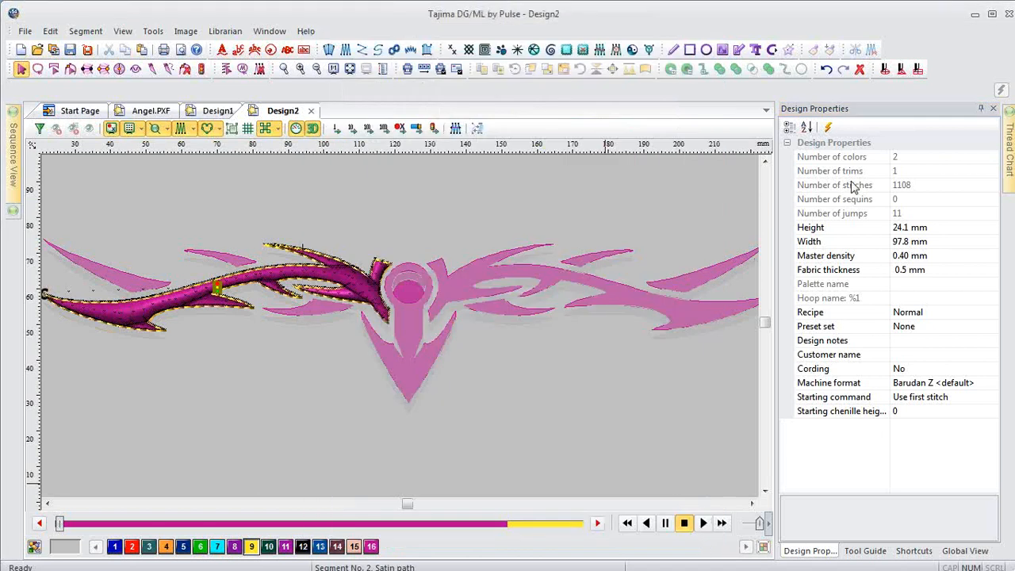
- Close the Design Properties, Tool Guide, Shortcuts and Thread Chart panes, and set the Global View to auto-hide
click(993, 108)
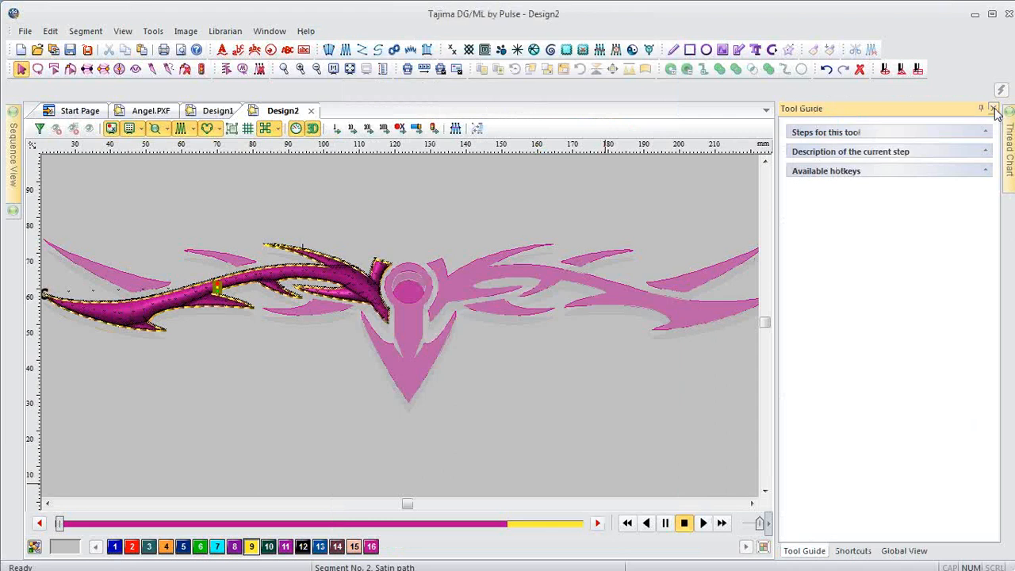
click(993, 109)
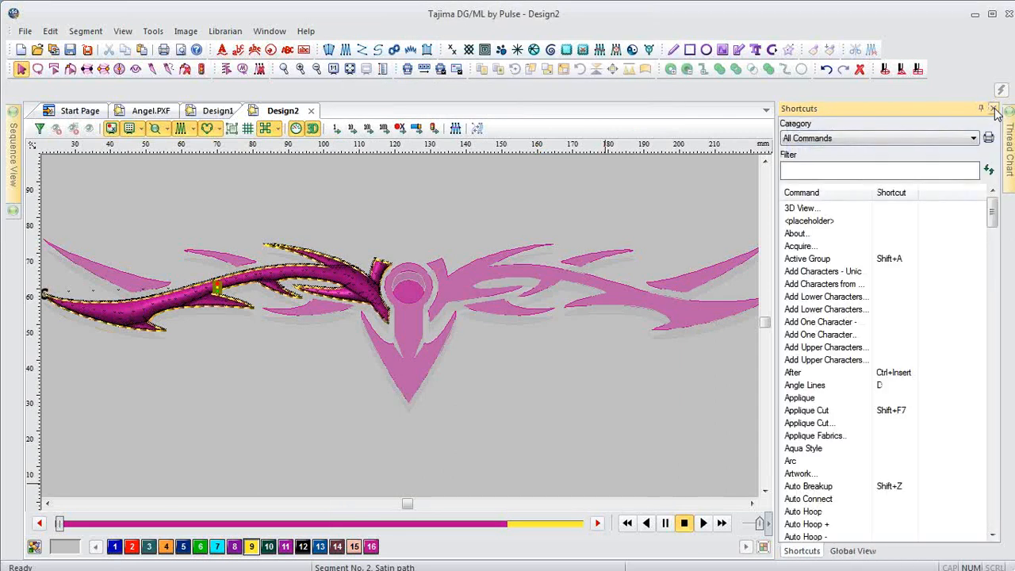
click(993, 108)
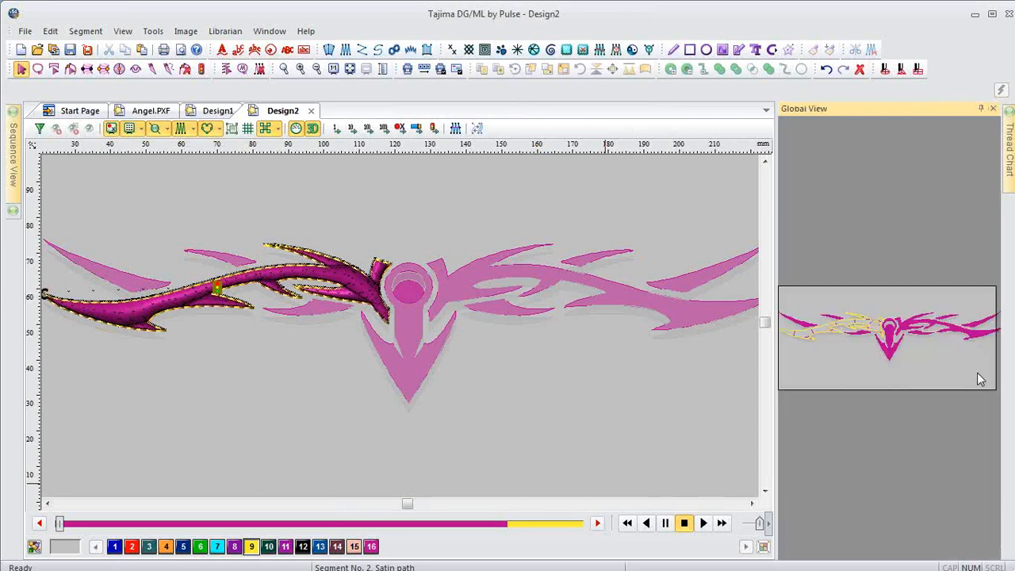
mouse_move(1009, 162)
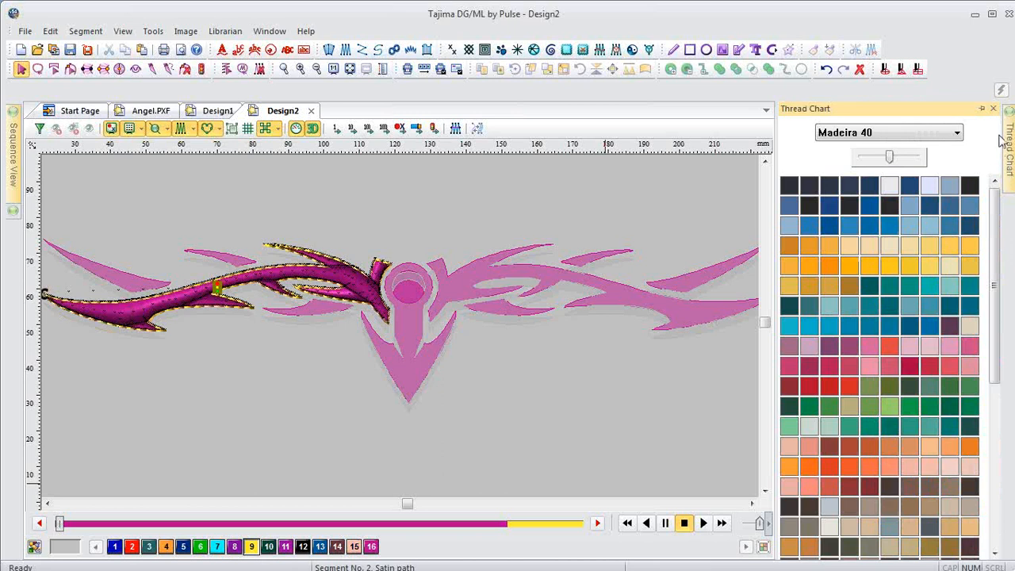
click(993, 108)
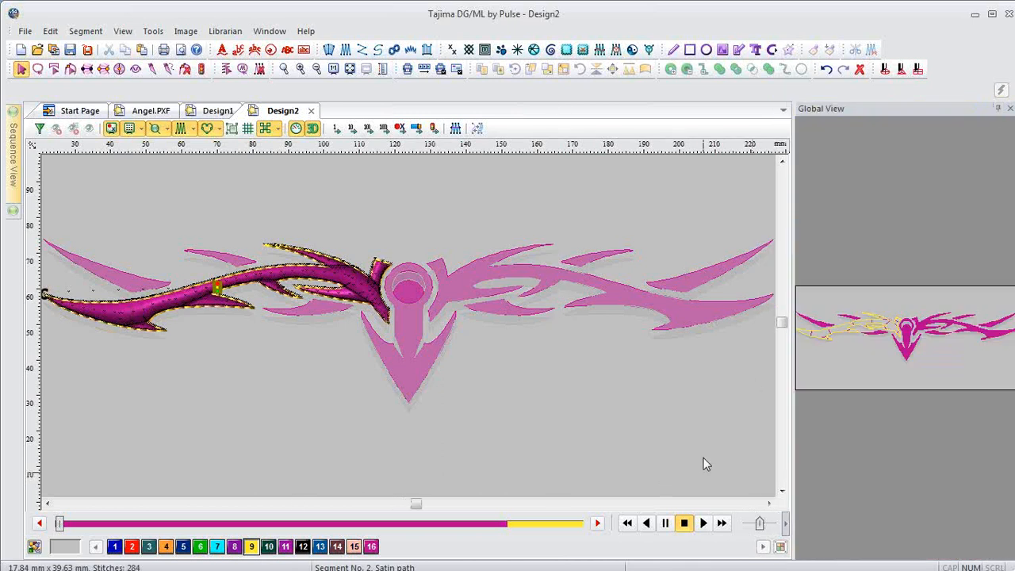
click(994, 110)
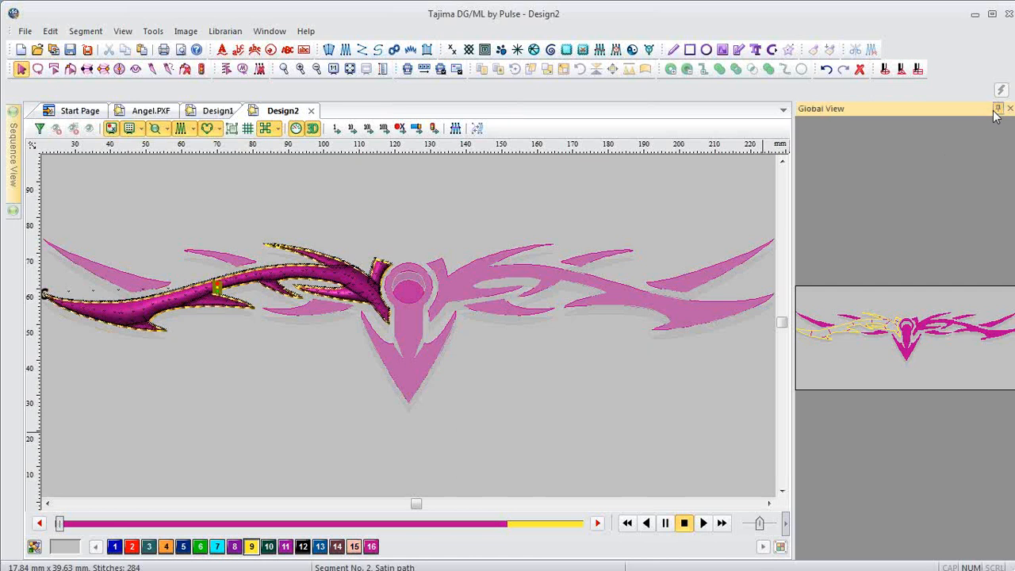
click(996, 108)
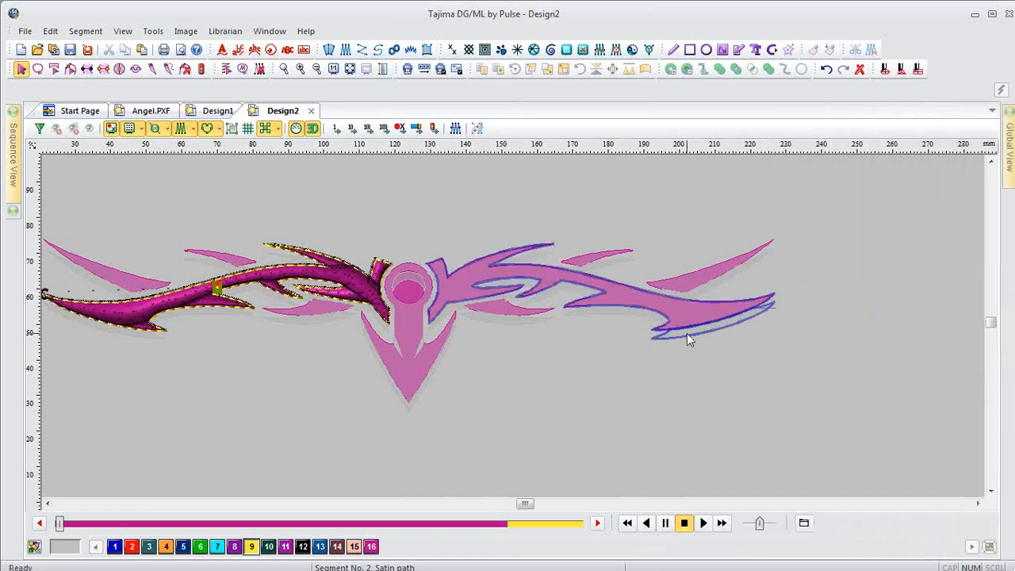
- Save the current pane layout as a new workspace named webinar
click(268, 35)
mouse_move(309, 94)
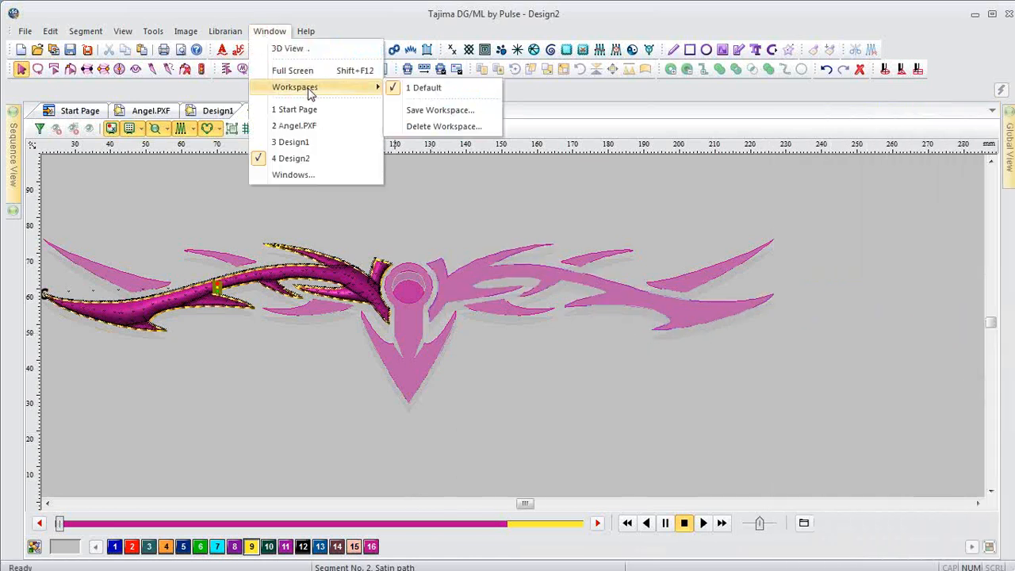
click(428, 110)
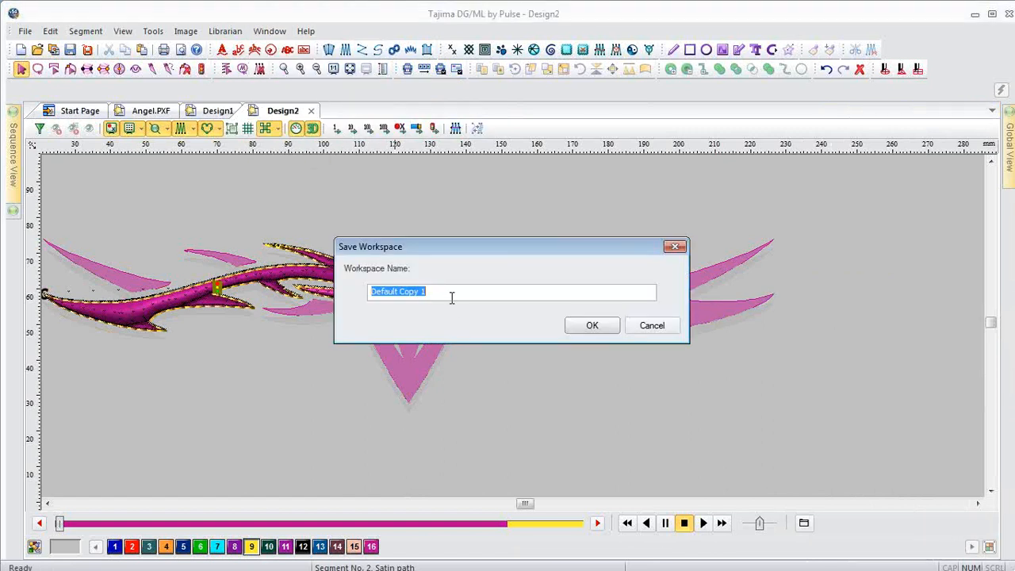
text(webinar)
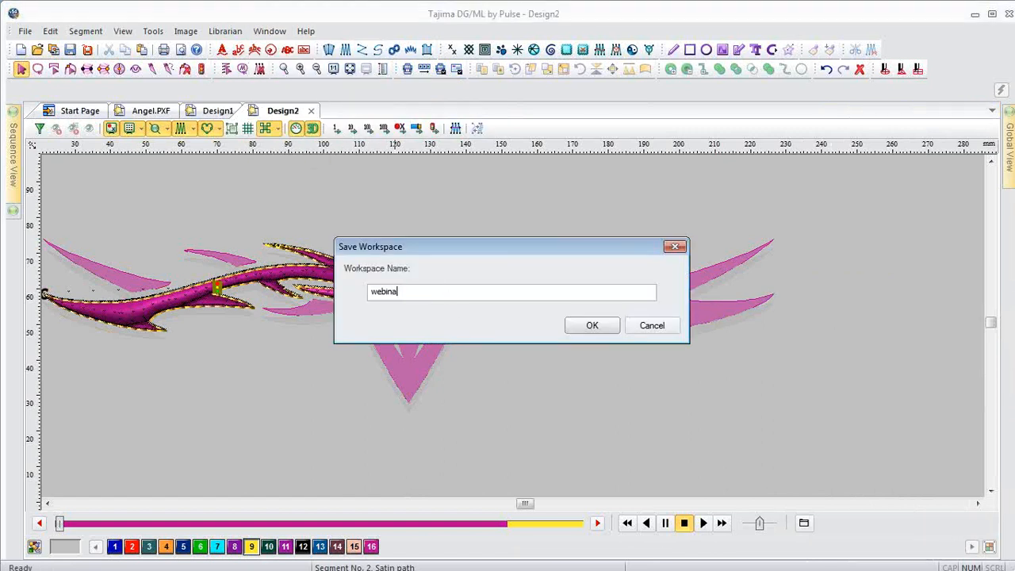
click(593, 326)
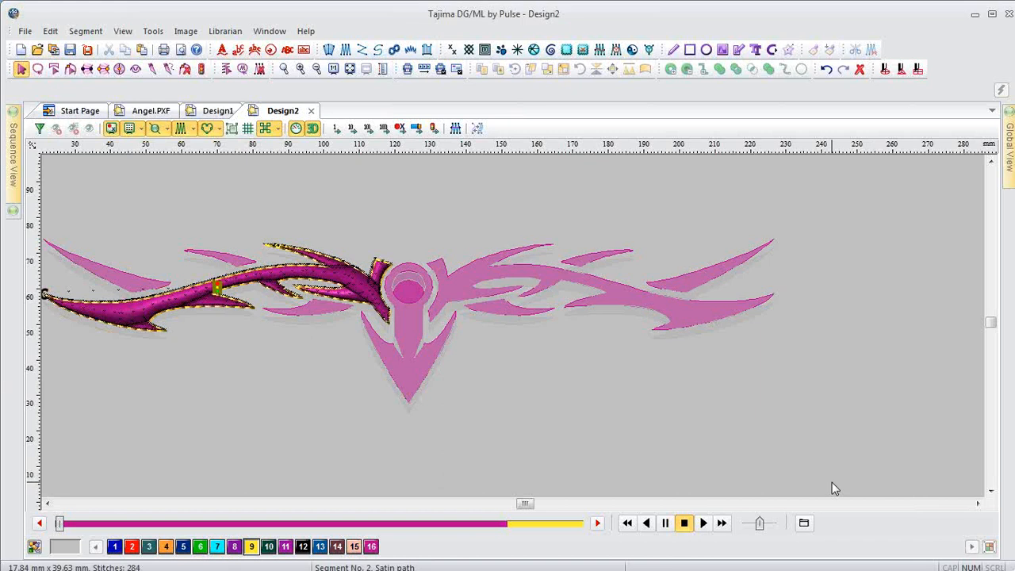
key(alt+Tab)
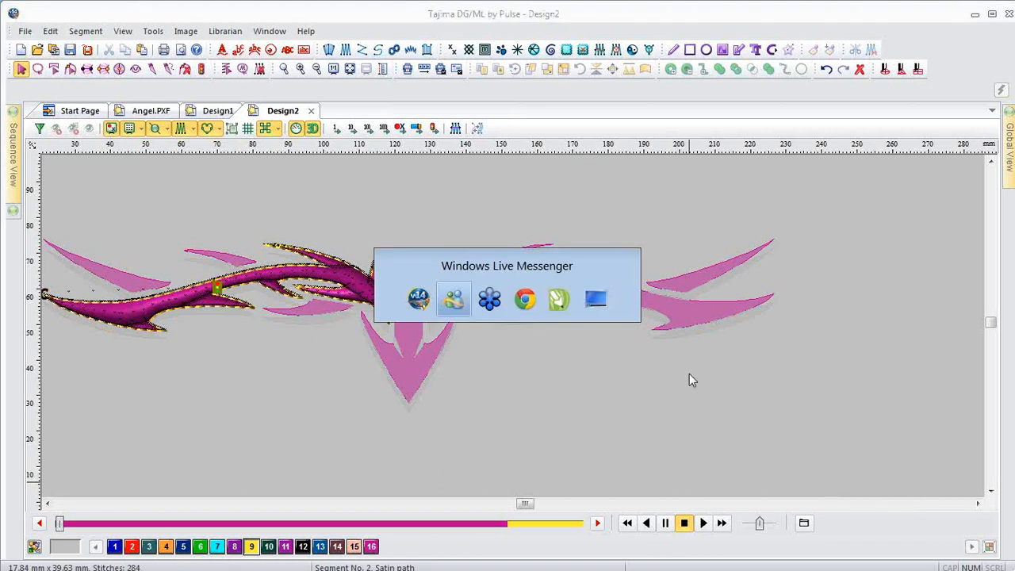
click(497, 295)
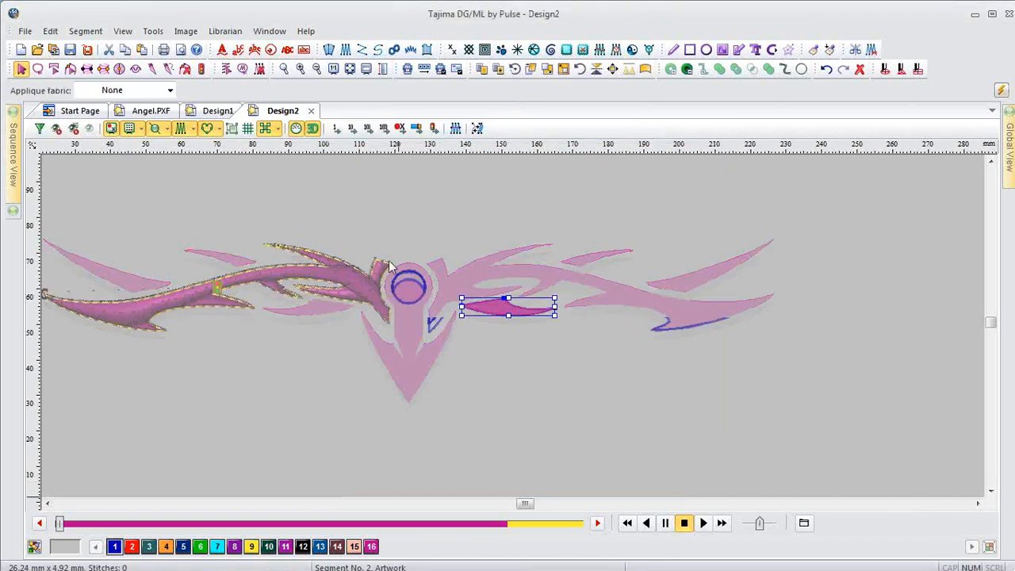
click(256, 173)
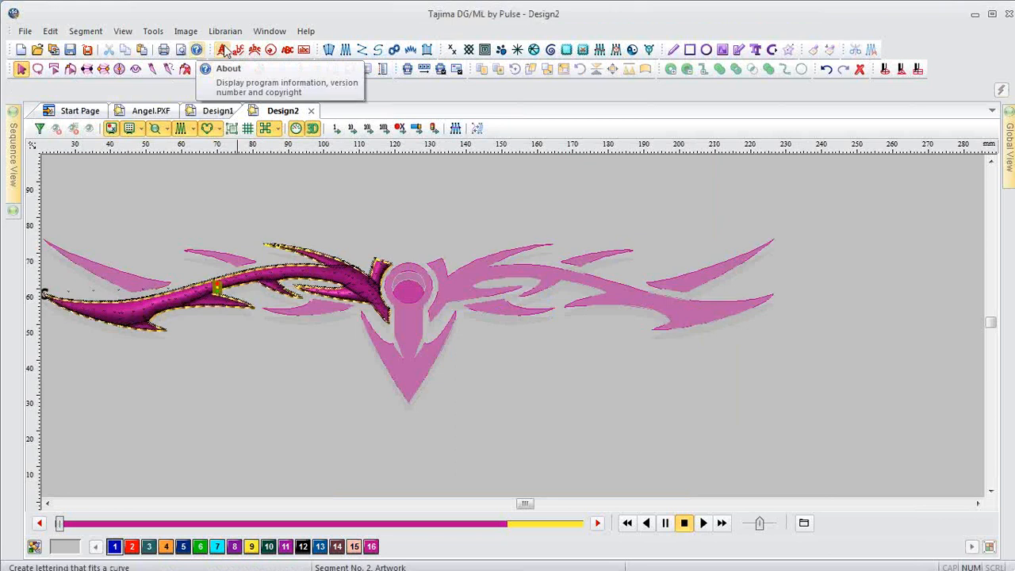
- Switch the pane layout to the saved Default workspace
click(268, 33)
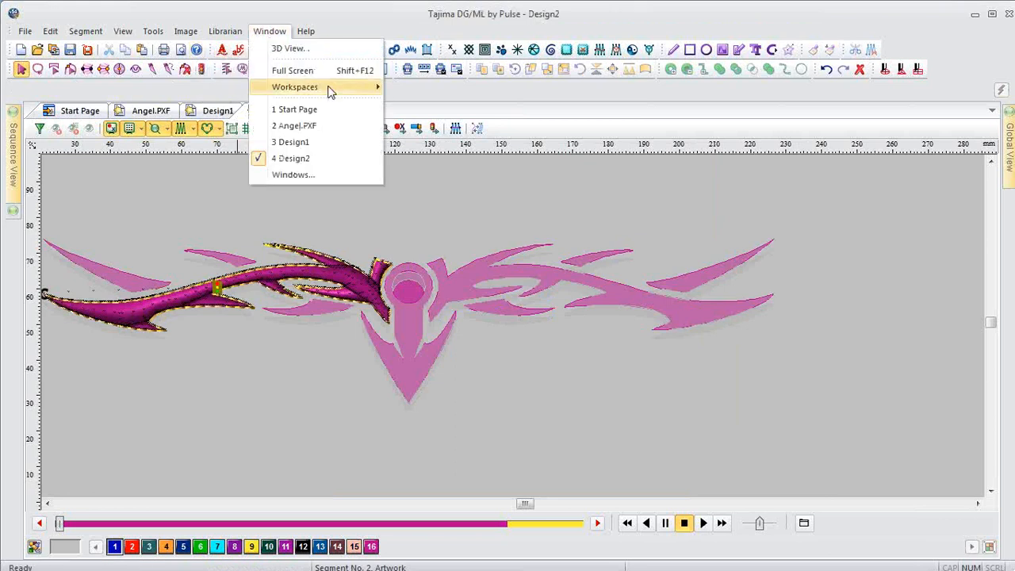
mouse_move(348, 88)
click(438, 91)
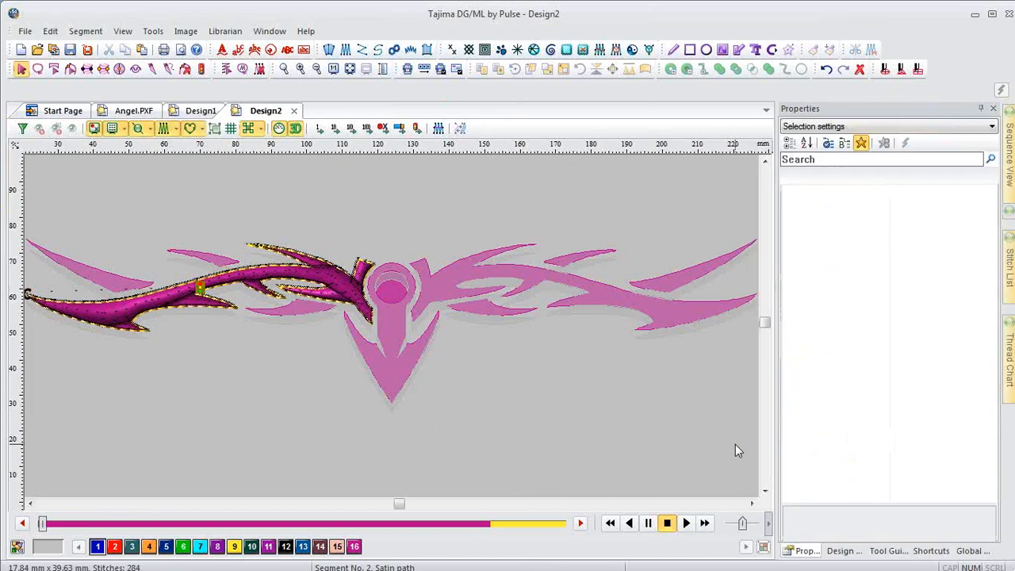
key(alt+Tab)
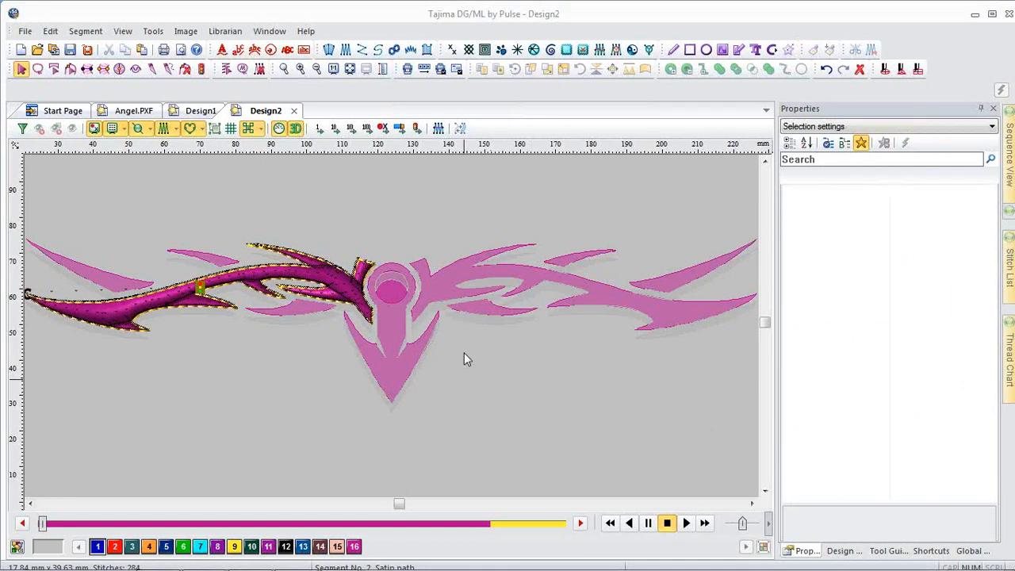
- Load the saved webinar workspace
click(270, 30)
mouse_move(299, 87)
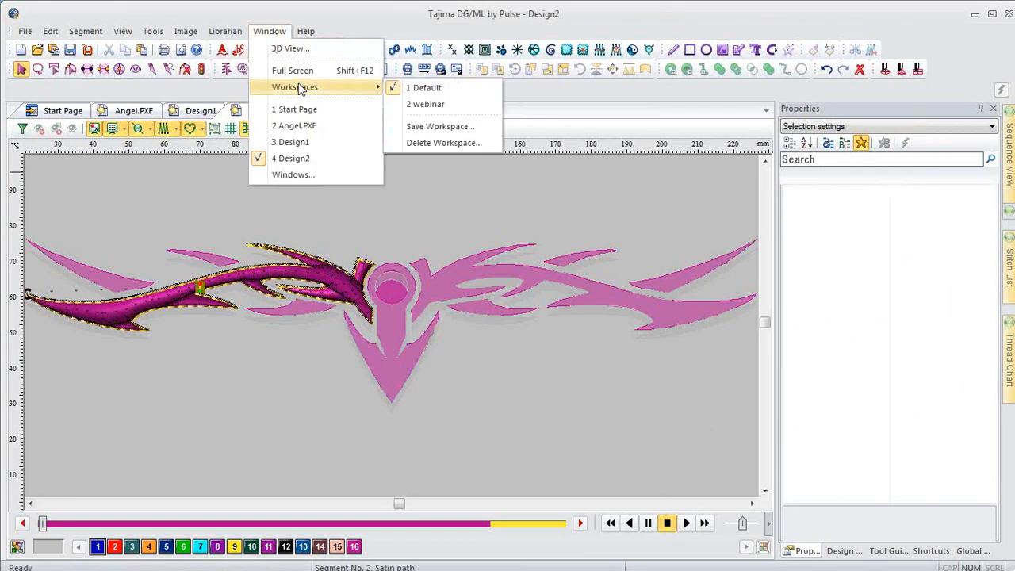
click(425, 105)
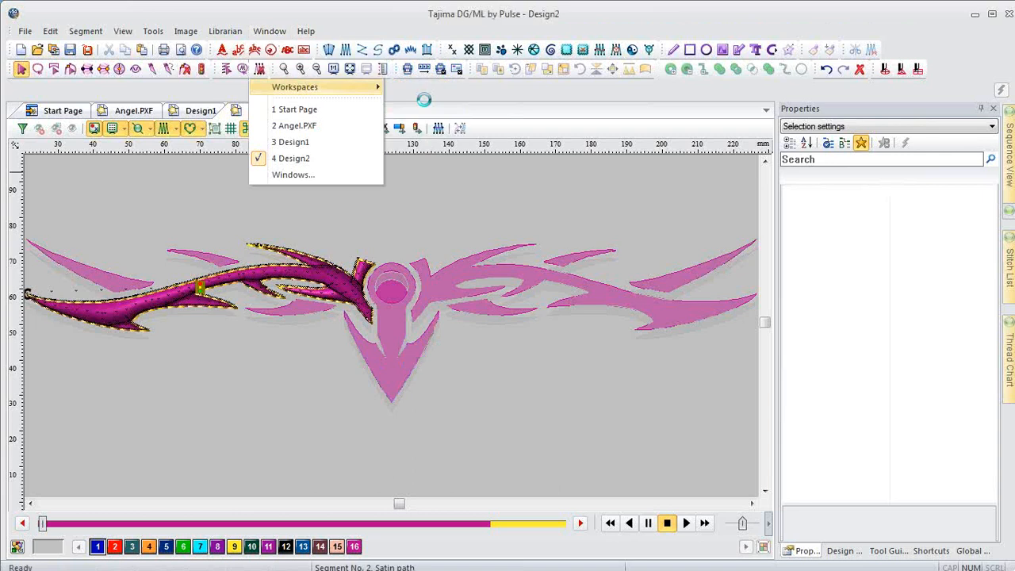
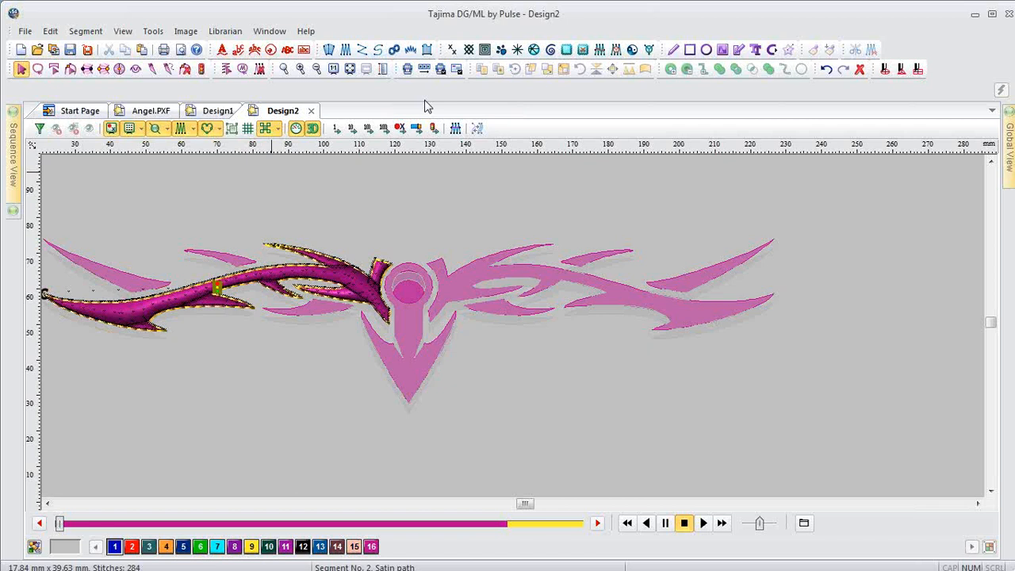
right_click(426, 105)
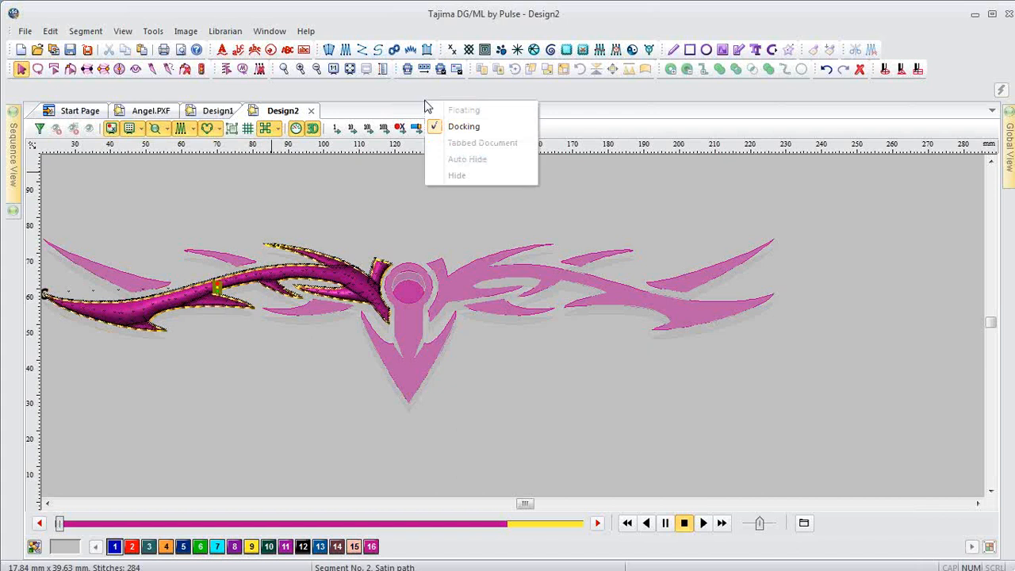
click(314, 205)
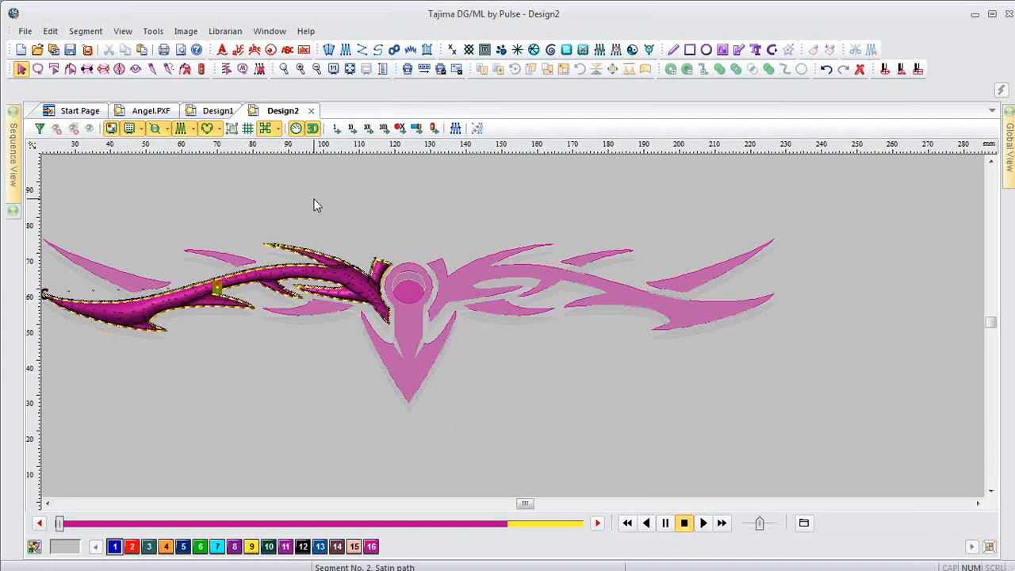
- Create a new custom toolbar named Webinar in the Customize dialog
click(153, 31)
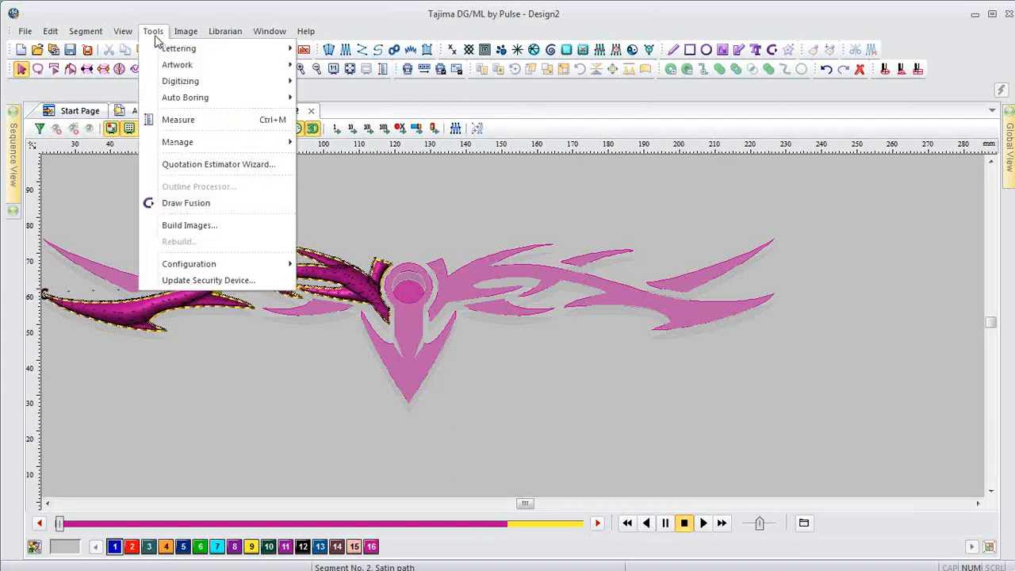
mouse_move(208, 265)
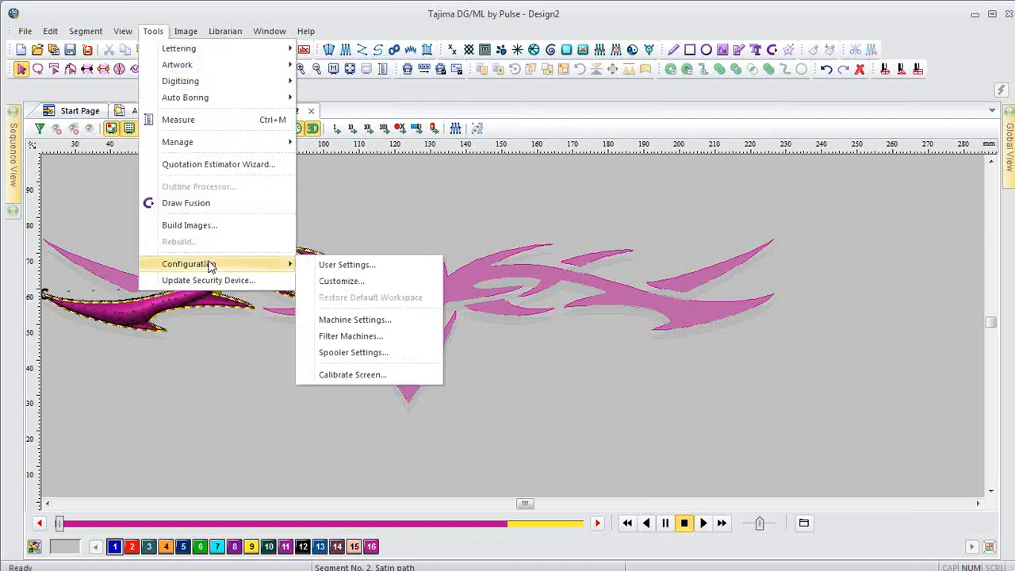
click(343, 282)
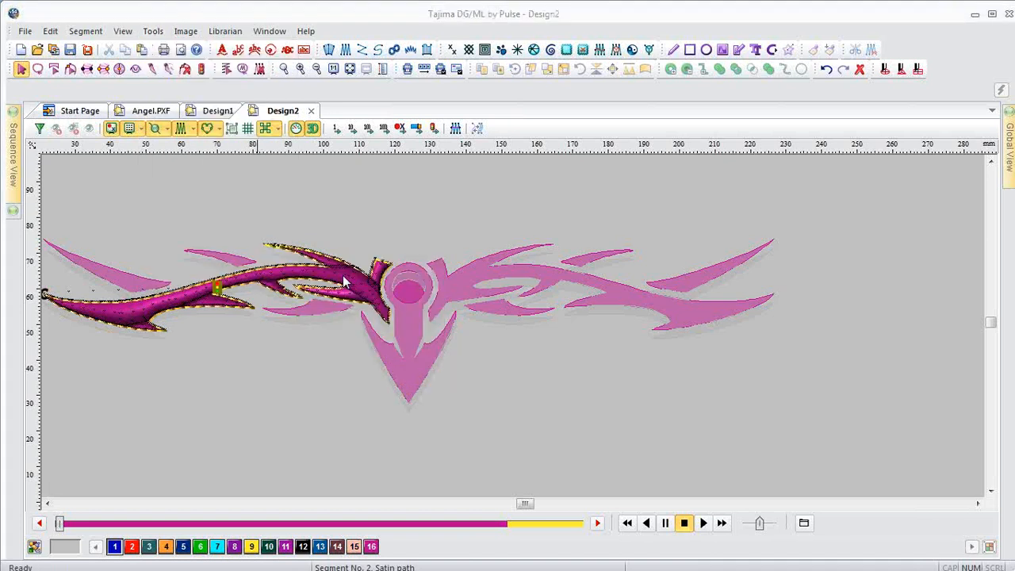
click(433, 201)
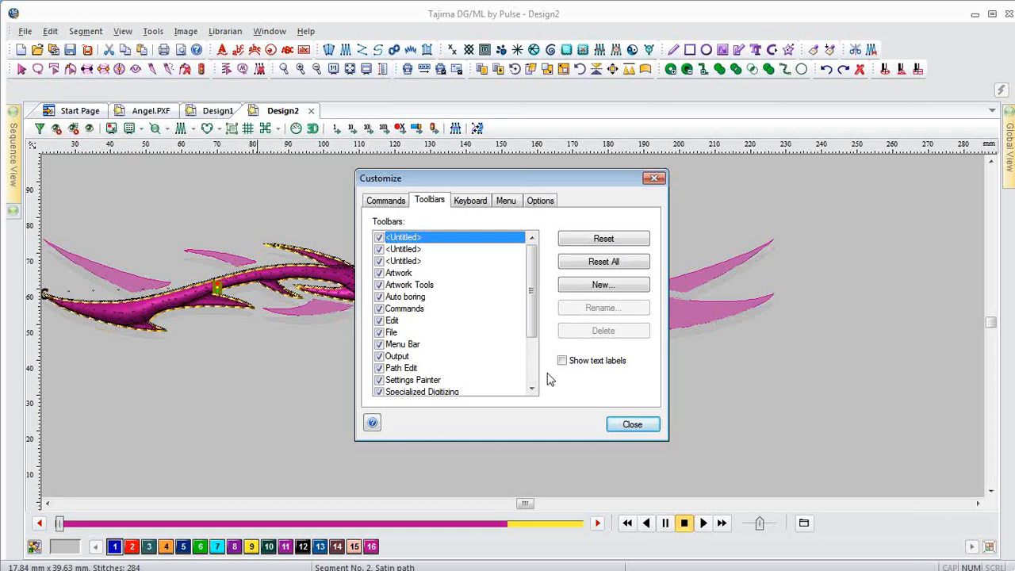
click(600, 287)
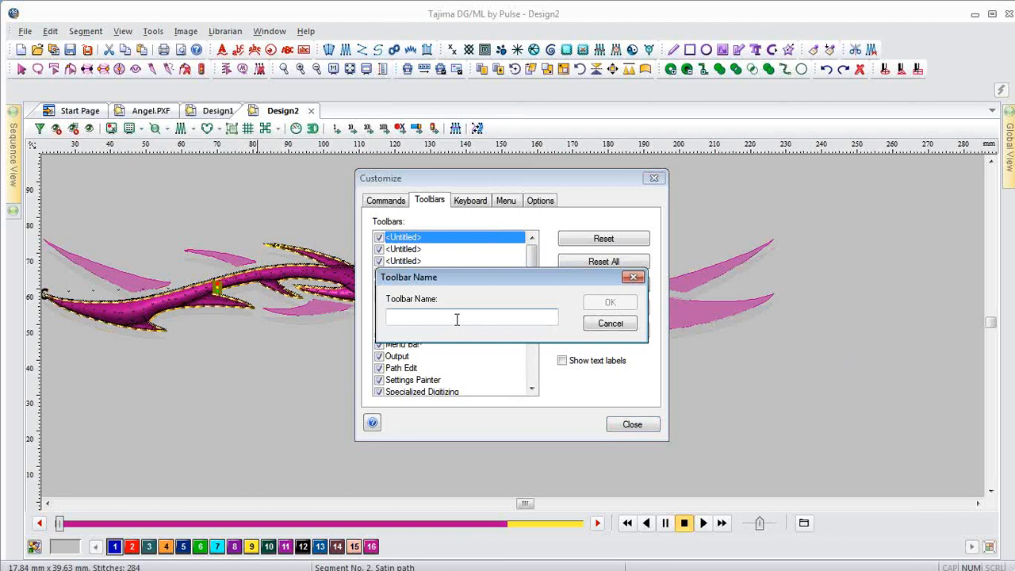
text(Web)
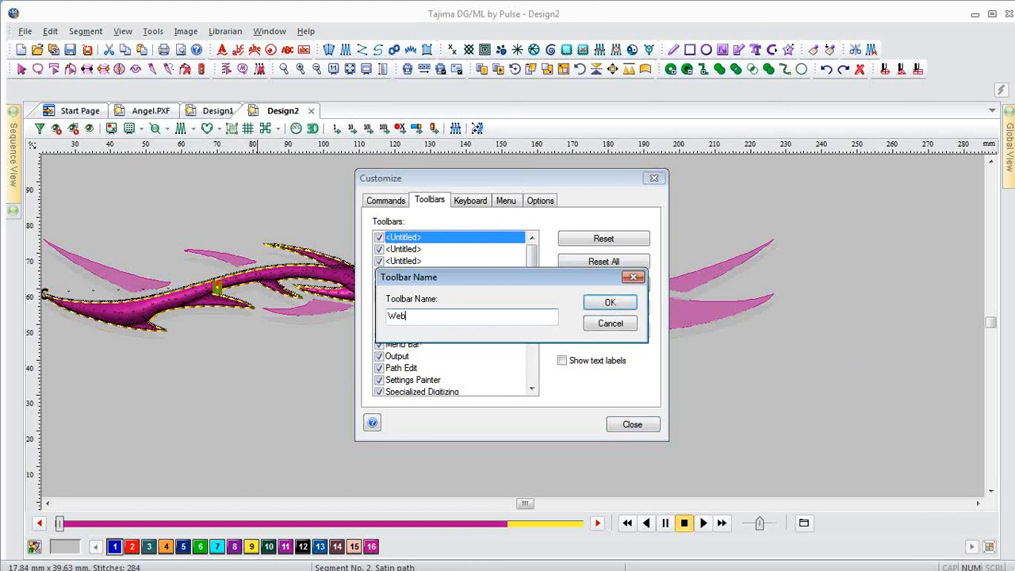
text(inar)
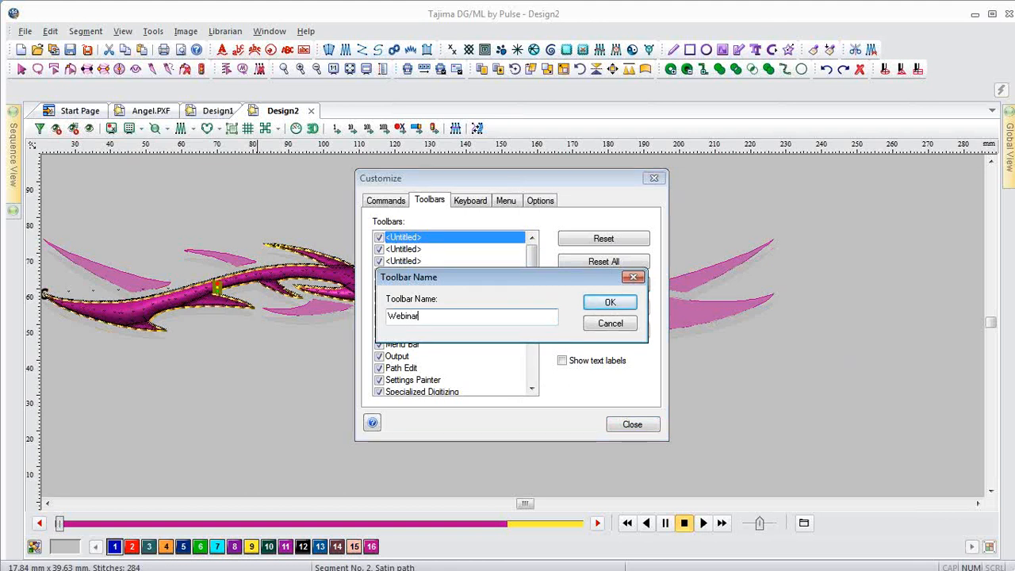
click(609, 305)
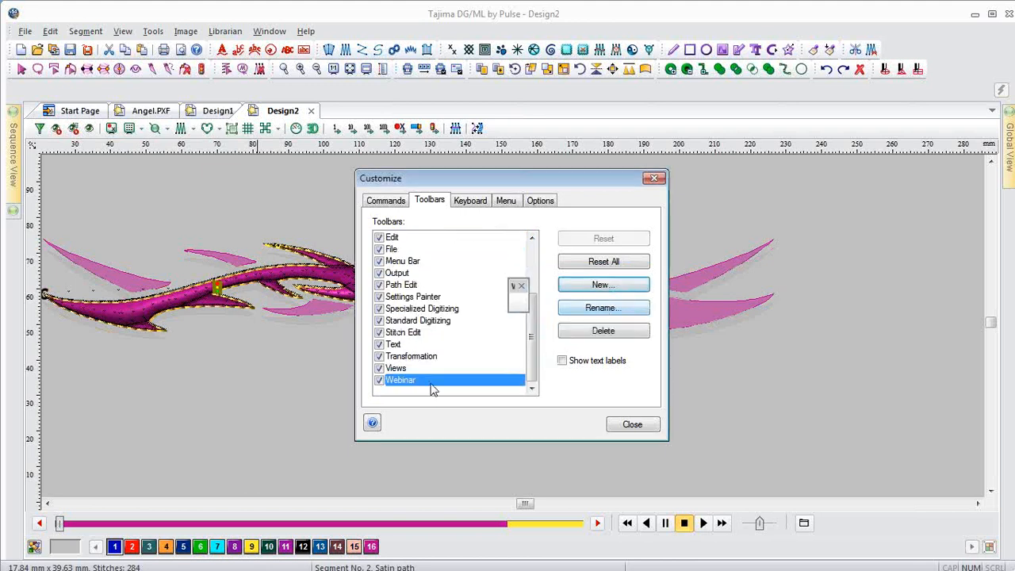
- Move the empty Webinar toolbar clear of the Customize dialog and add the New, Text, Run and artwork segment commands to it
drag(513, 285, 174, 215)
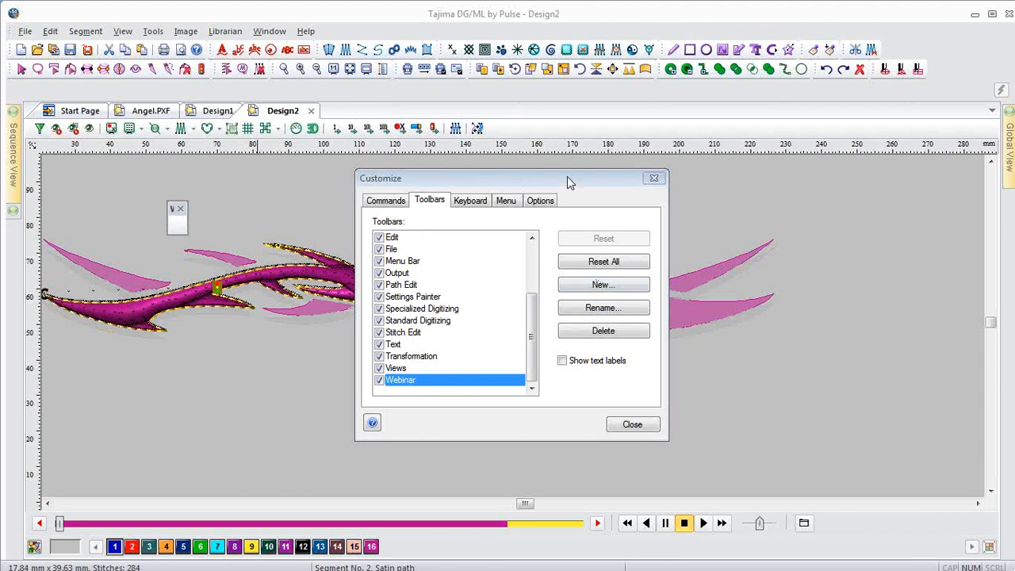
drag(576, 182, 770, 261)
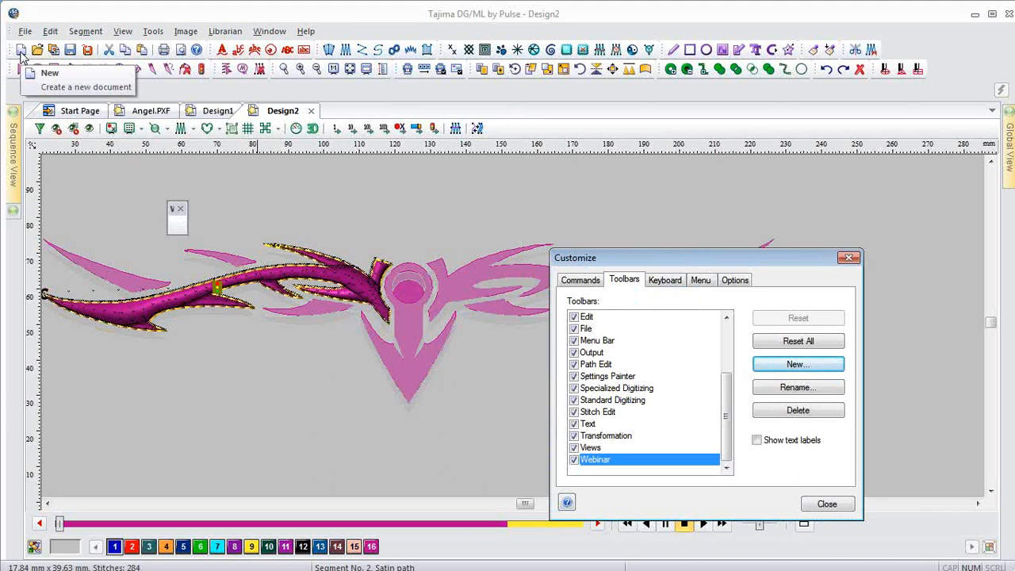
drag(20, 49, 178, 225)
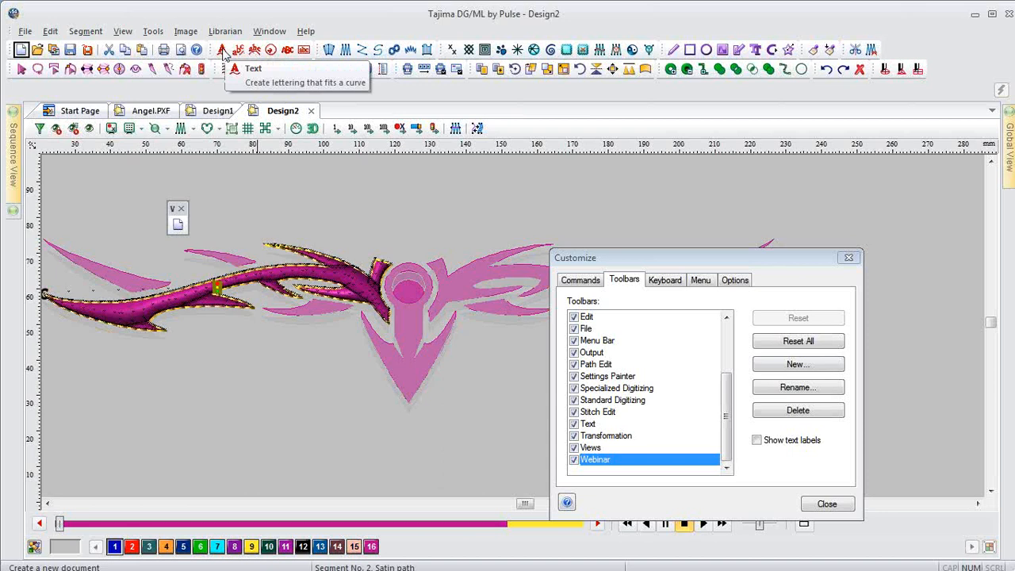
drag(222, 51, 187, 226)
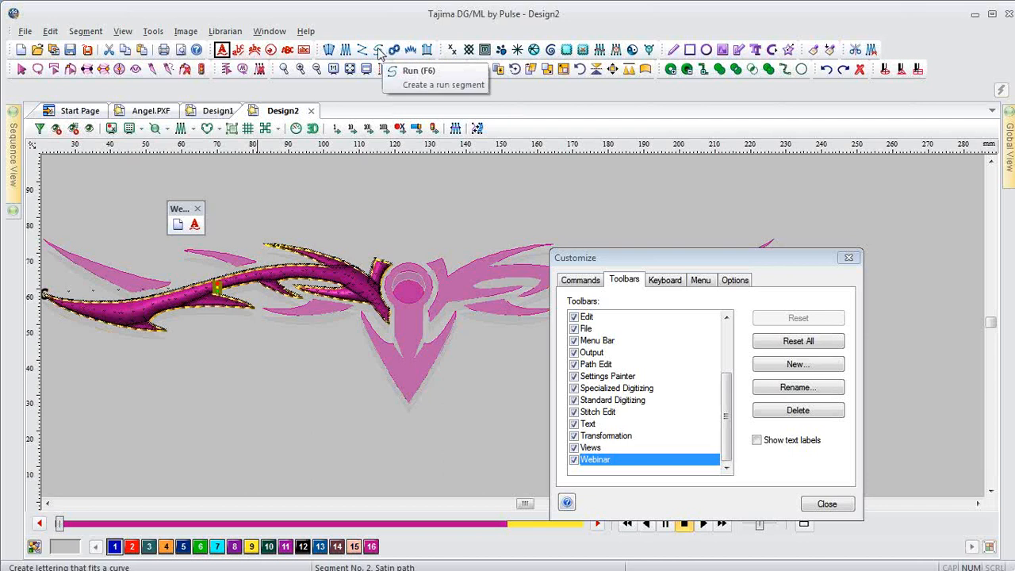
drag(379, 51, 203, 230)
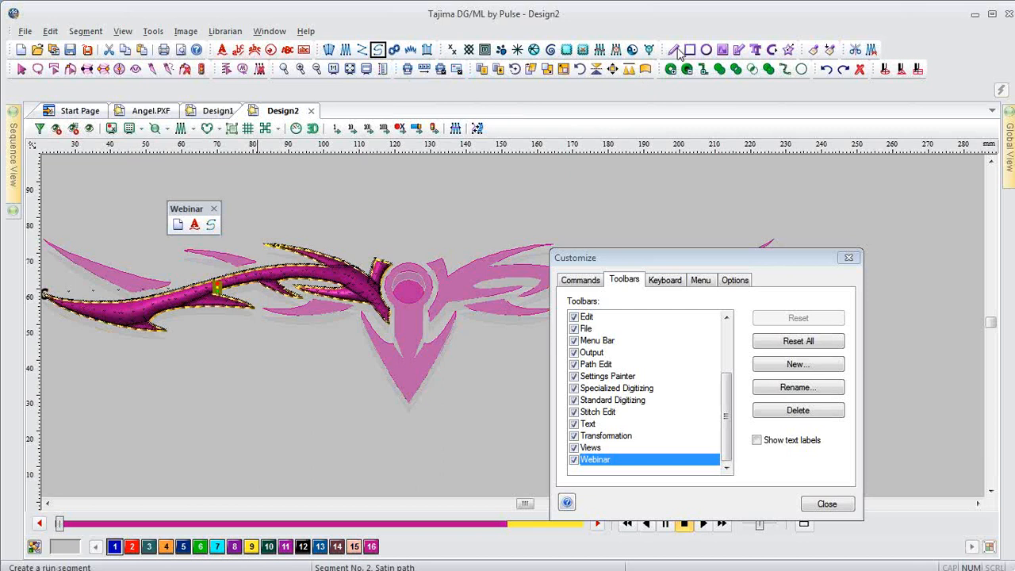
drag(674, 51, 227, 225)
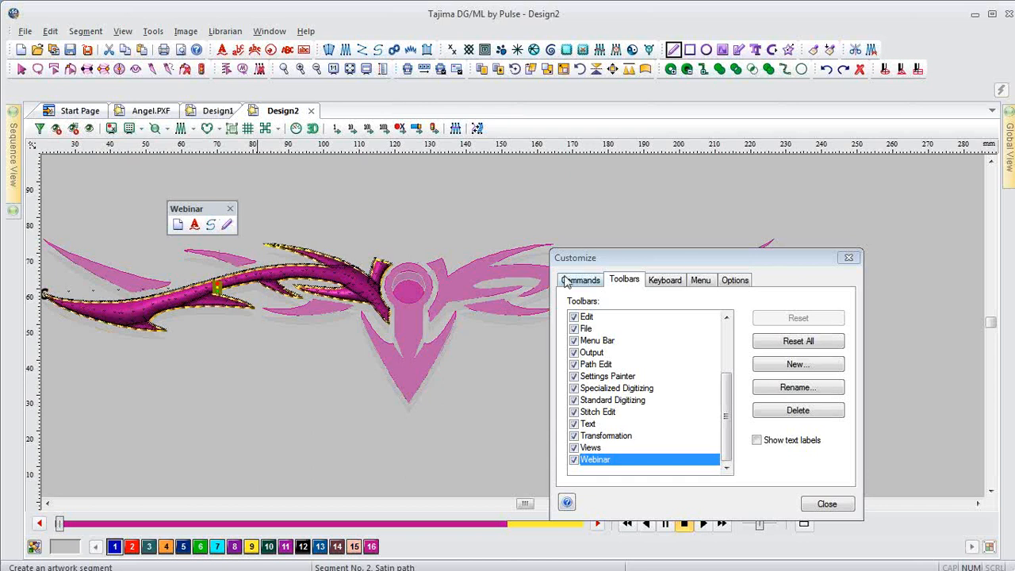
- Hide the Edit, File, Output, Path Edit, Settings Painter, Specialized Digitizing, Standard Digitizing, Stitch Edit, Text, Transformation and Views toolbars
click(689, 259)
drag(689, 258, 703, 167)
click(589, 227)
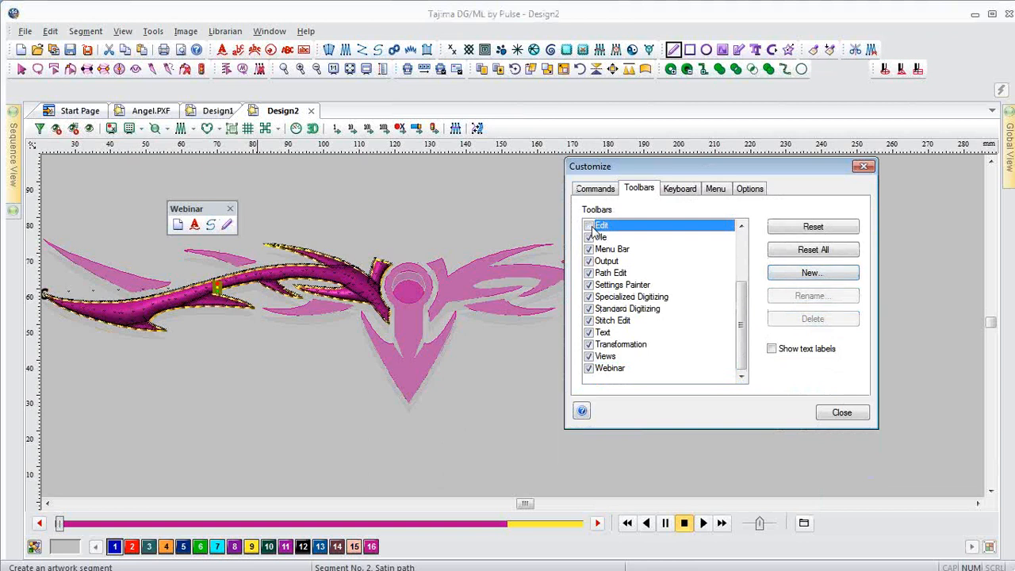
click(589, 237)
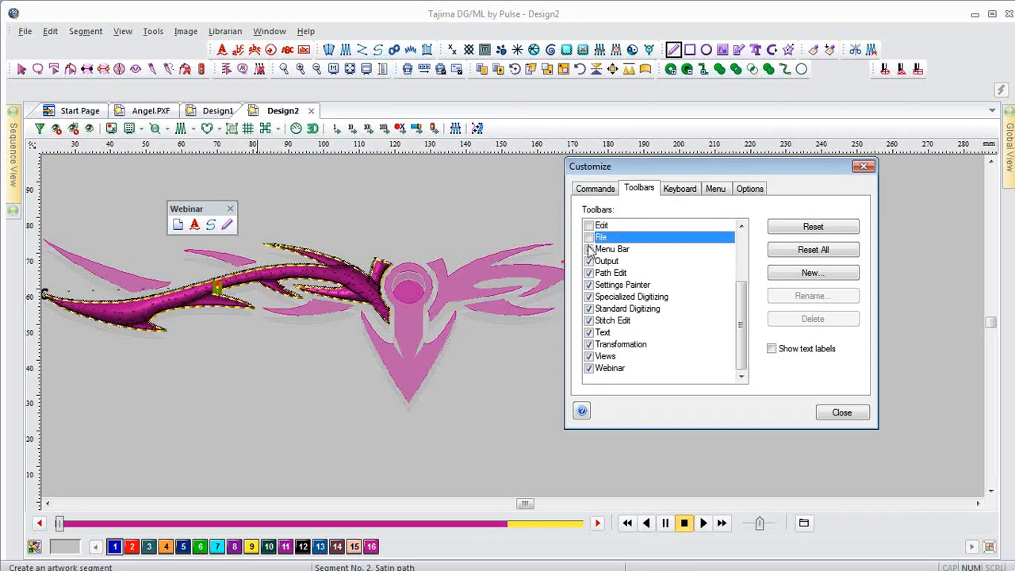
click(589, 262)
click(589, 272)
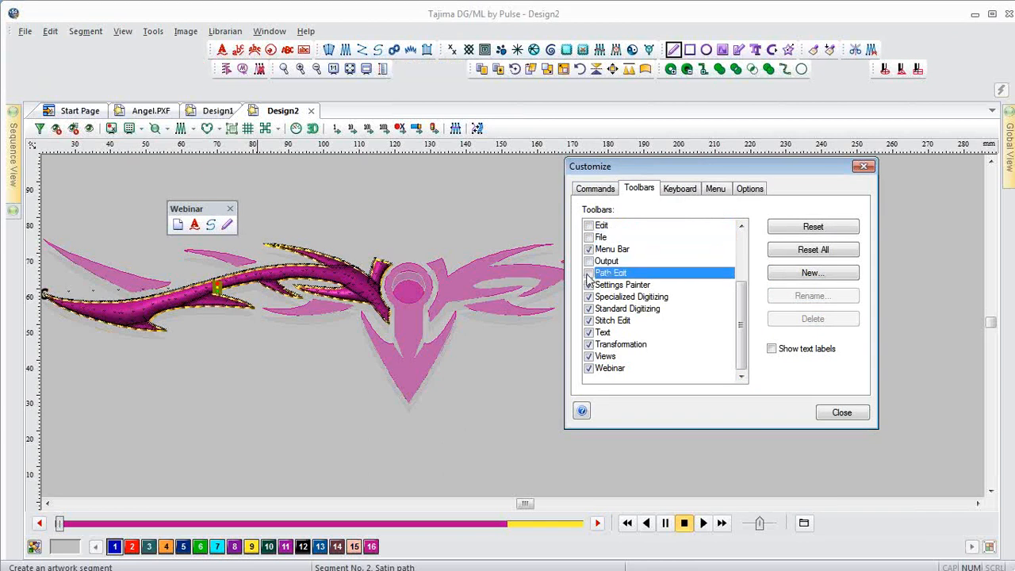
click(589, 284)
click(589, 296)
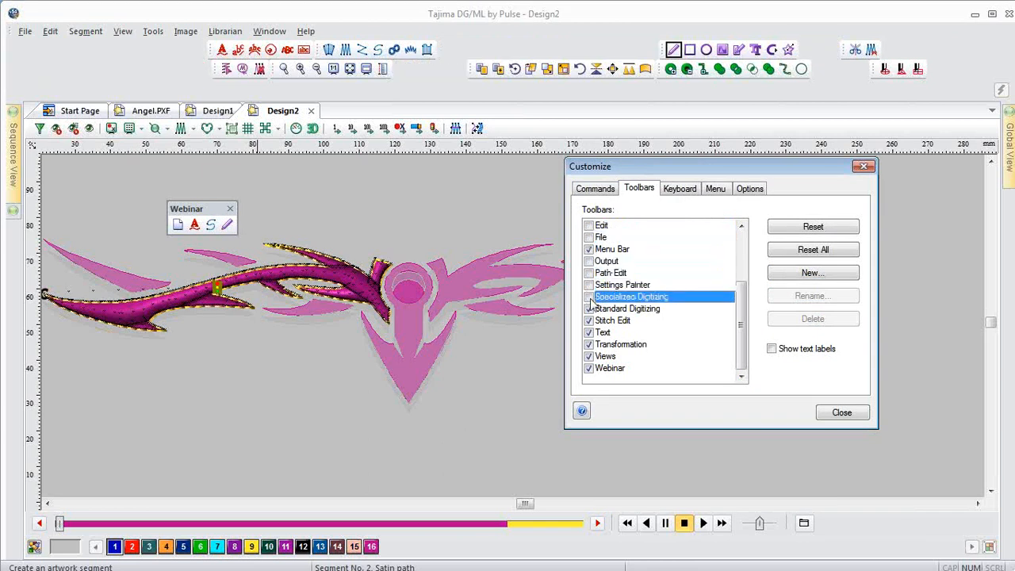
click(589, 308)
click(588, 320)
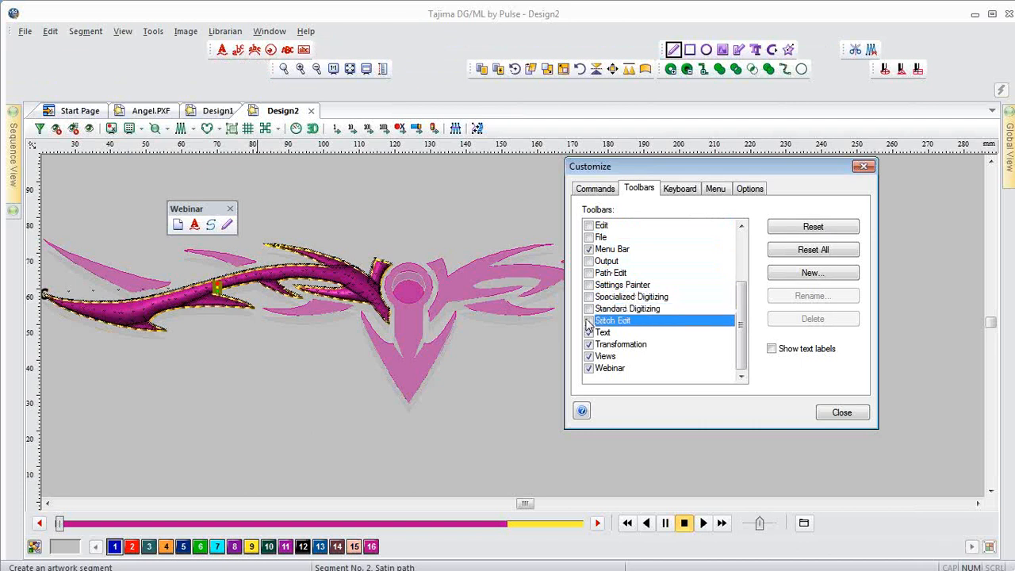
click(589, 332)
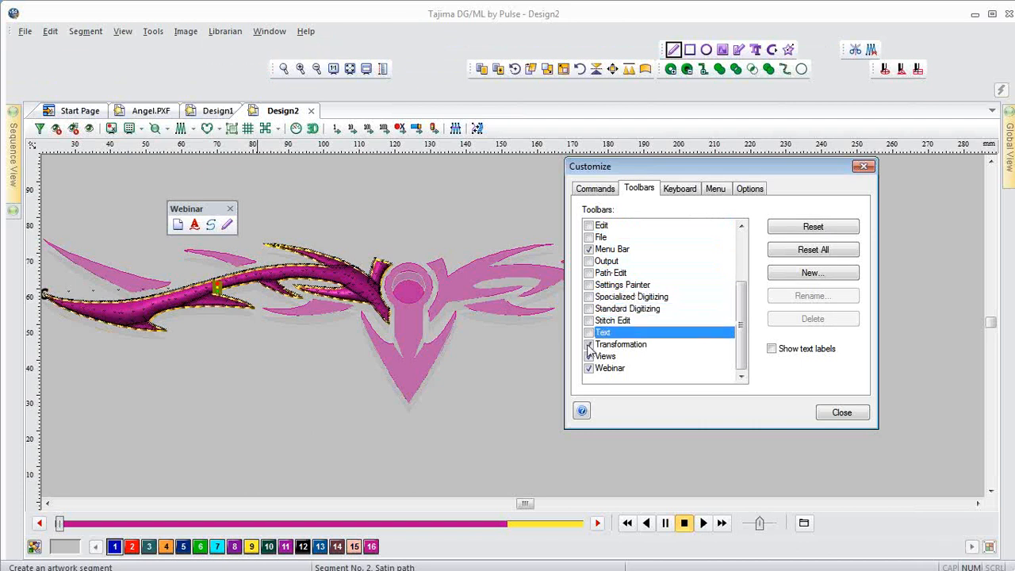
click(589, 344)
click(589, 355)
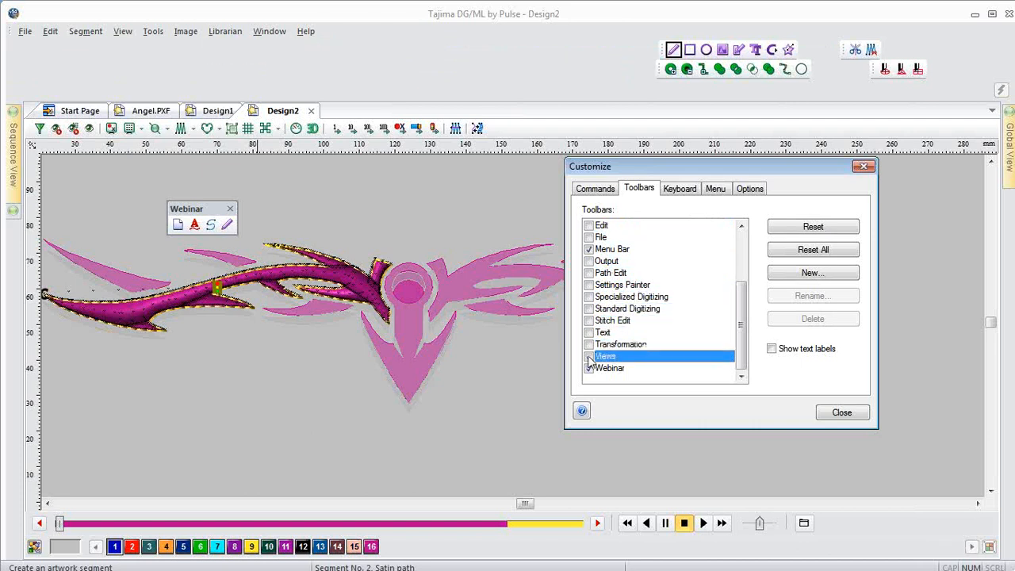
- Hide the first and third untitled toolbars plus Artwork, Artwork Tools, Auto boring and Commands, and close the Customize dialog
drag(741, 319, 749, 229)
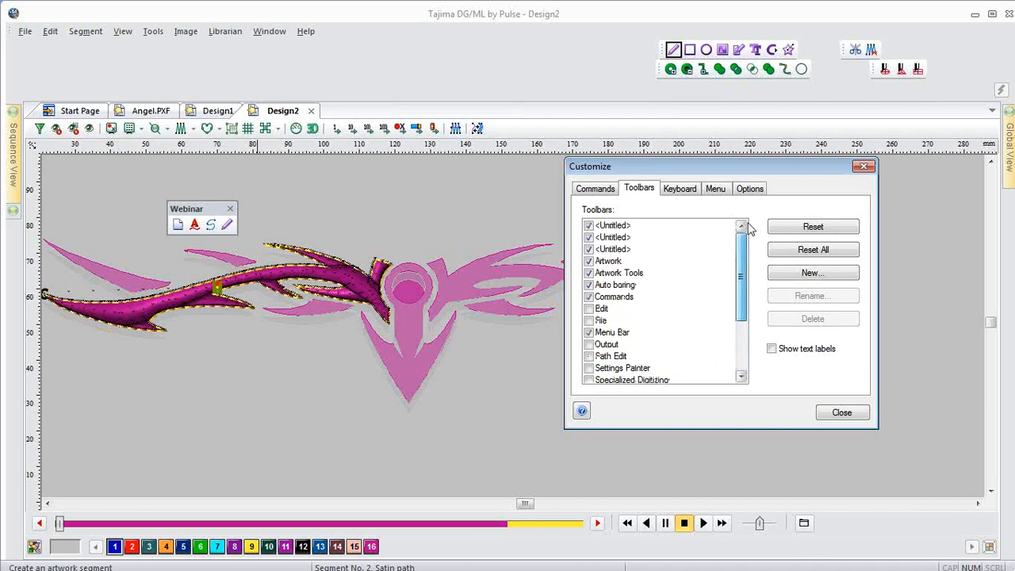
click(588, 225)
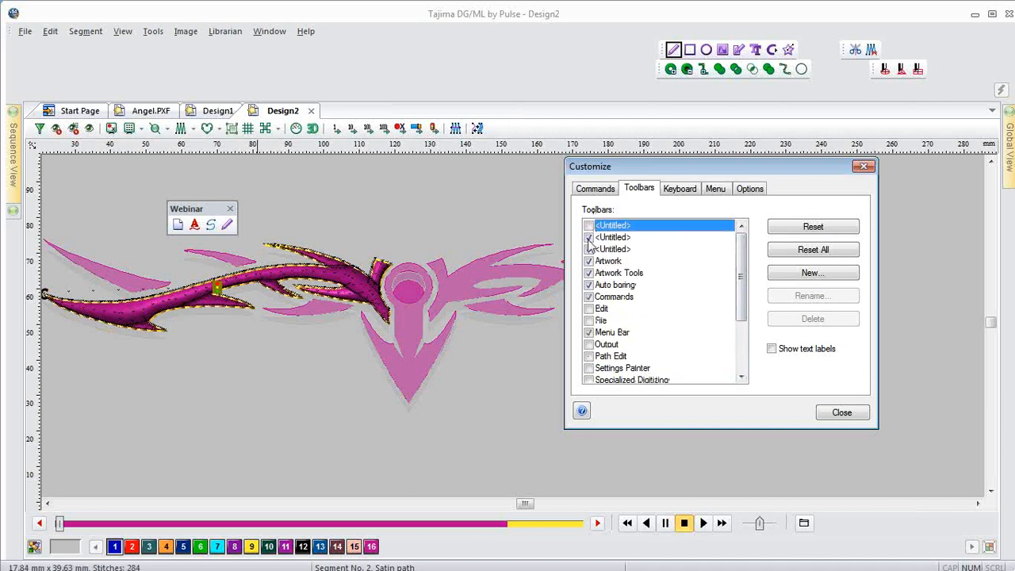
click(588, 238)
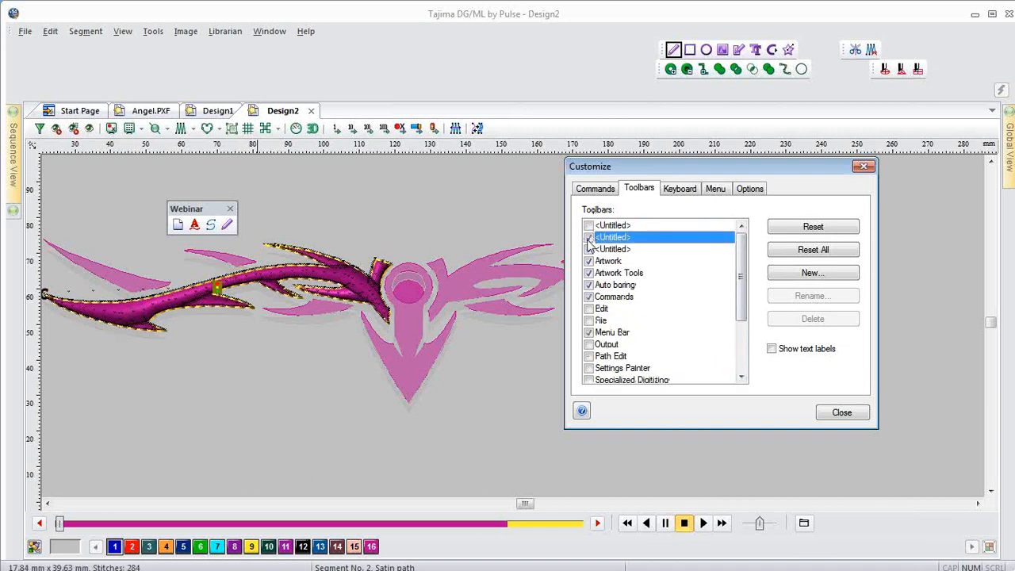
click(588, 249)
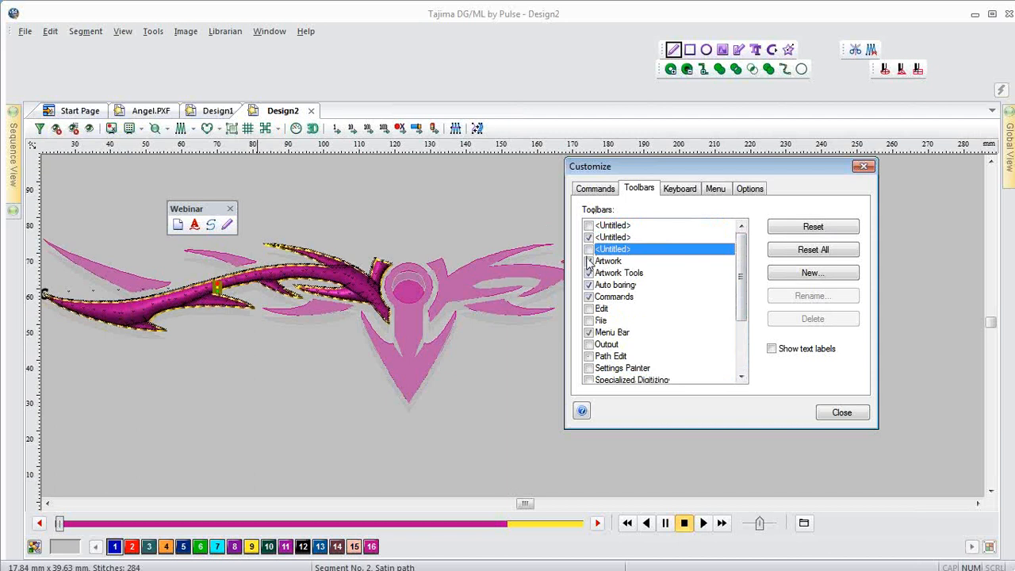
click(588, 261)
click(588, 272)
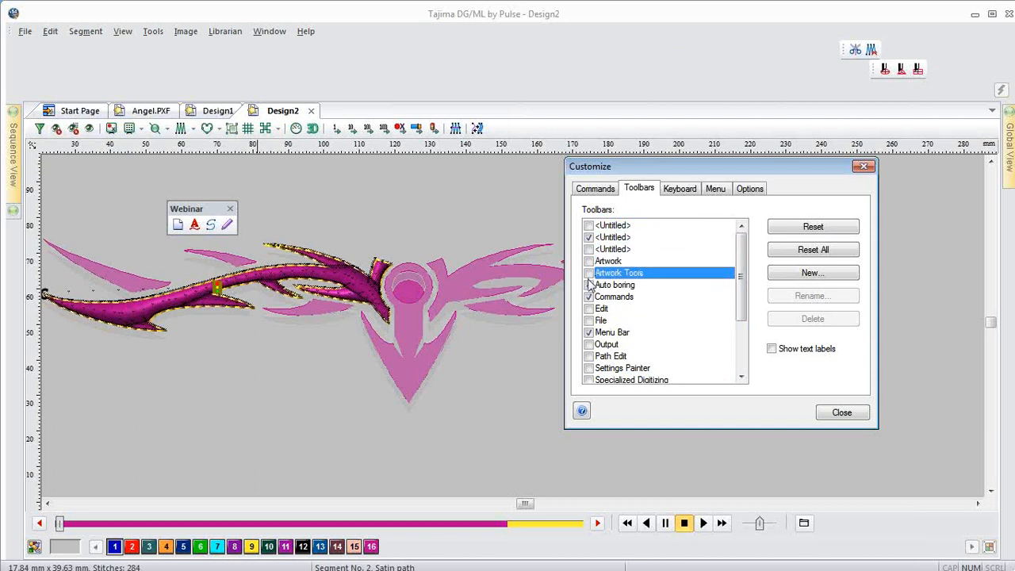
click(588, 285)
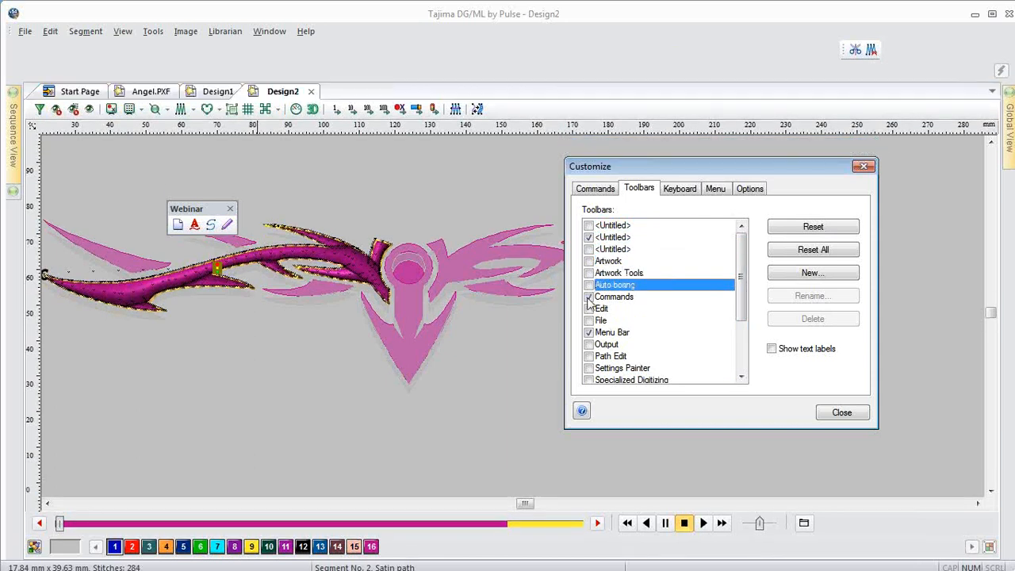
click(588, 296)
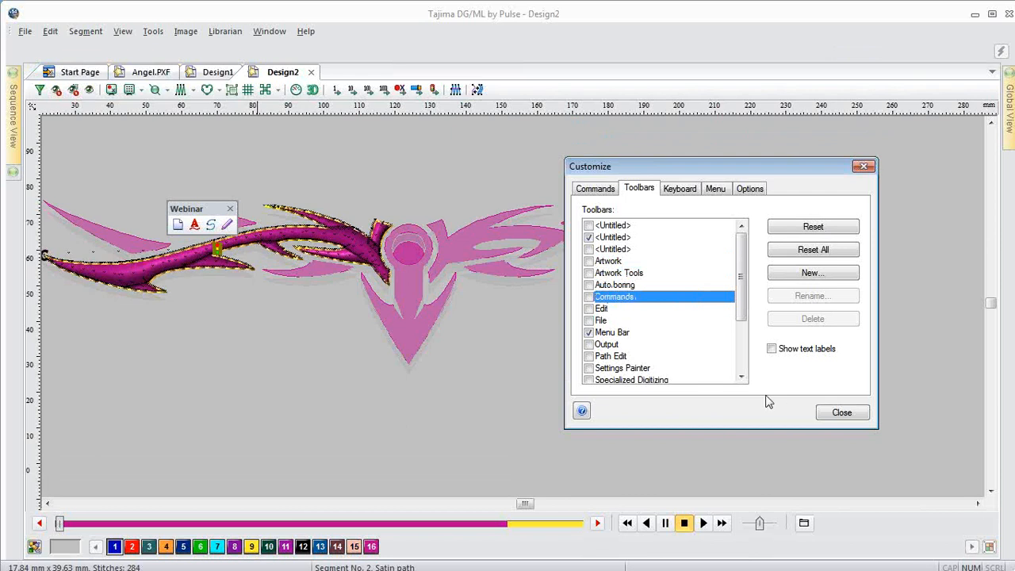
click(842, 412)
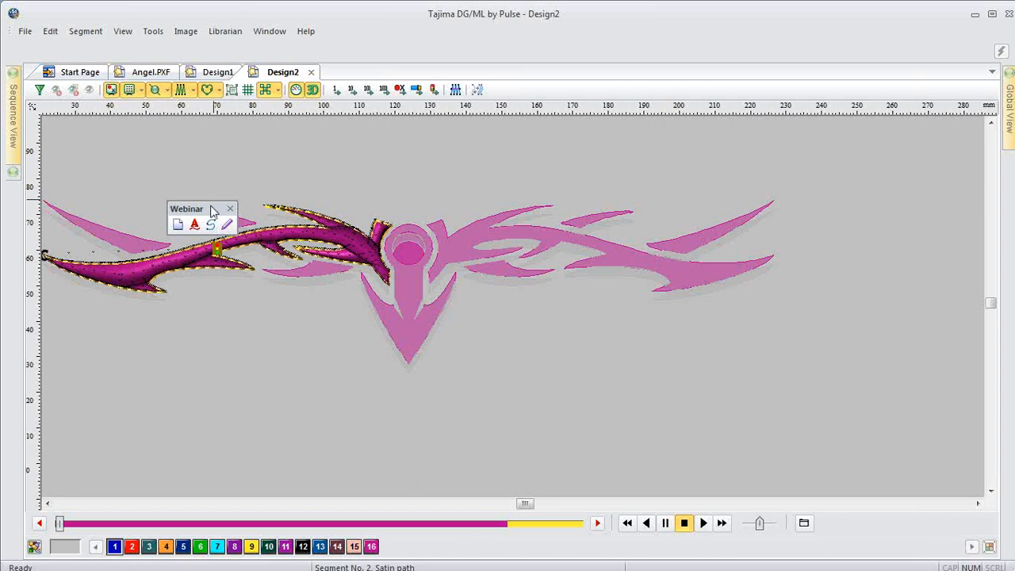
- Transfer the New and Text commands from the floating Webinar toolbar to the end of the design view toolbar, repositioning the Webinar toolbar over the canvas
drag(215, 208, 483, 143)
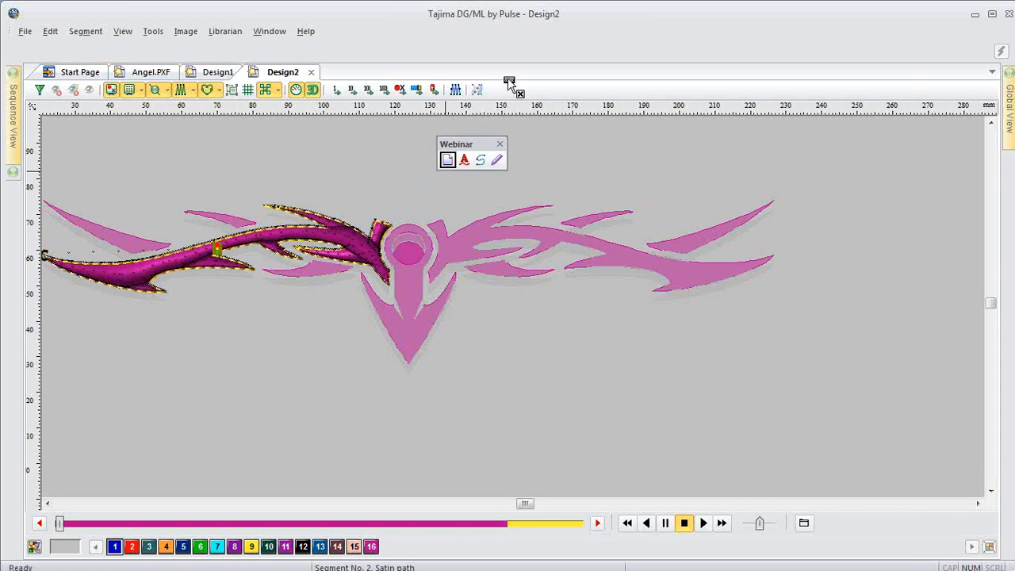
drag(503, 93, 494, 92)
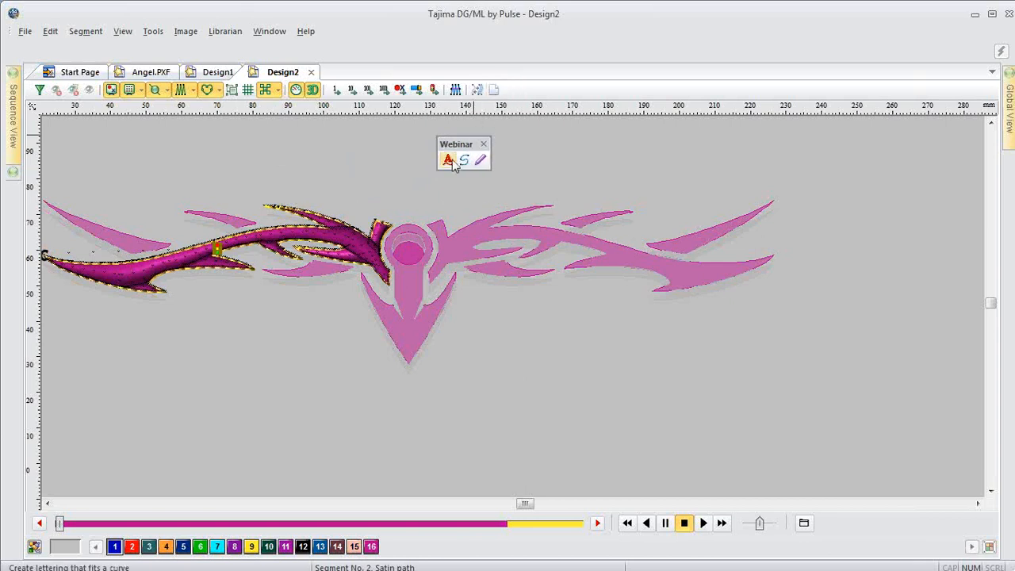
drag(454, 163, 502, 92)
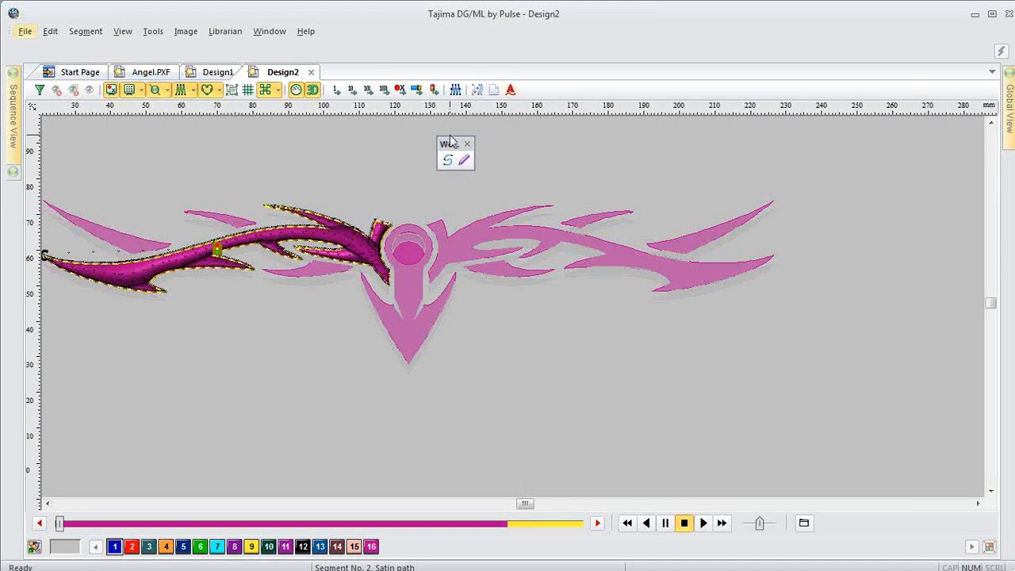
drag(451, 145, 609, 144)
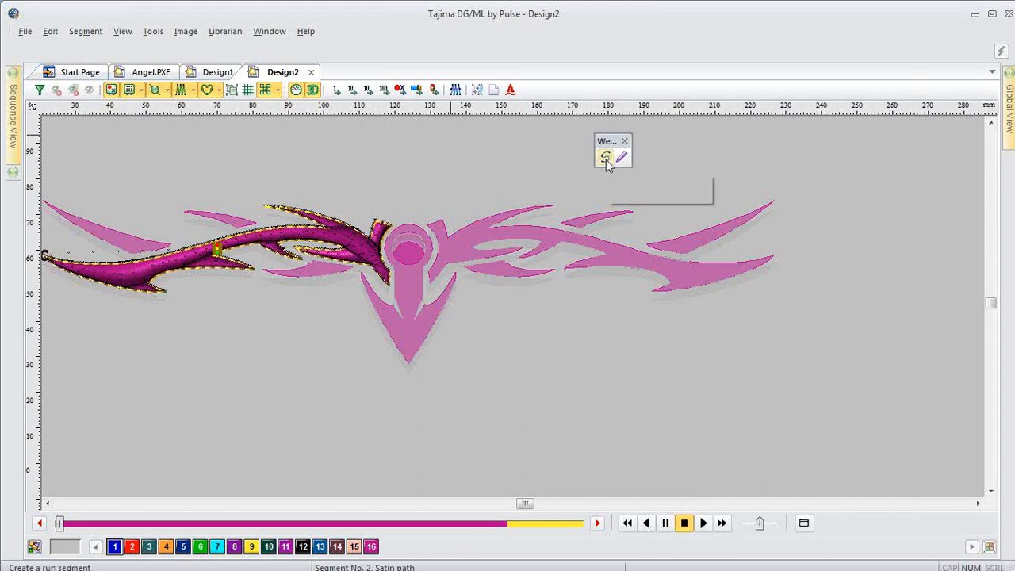
- Transfer the Run and artwork segment commands from the floating Webinar toolbar to the end of the design view toolbar, and close the emptied Webinar toolbar
drag(606, 159, 547, 96)
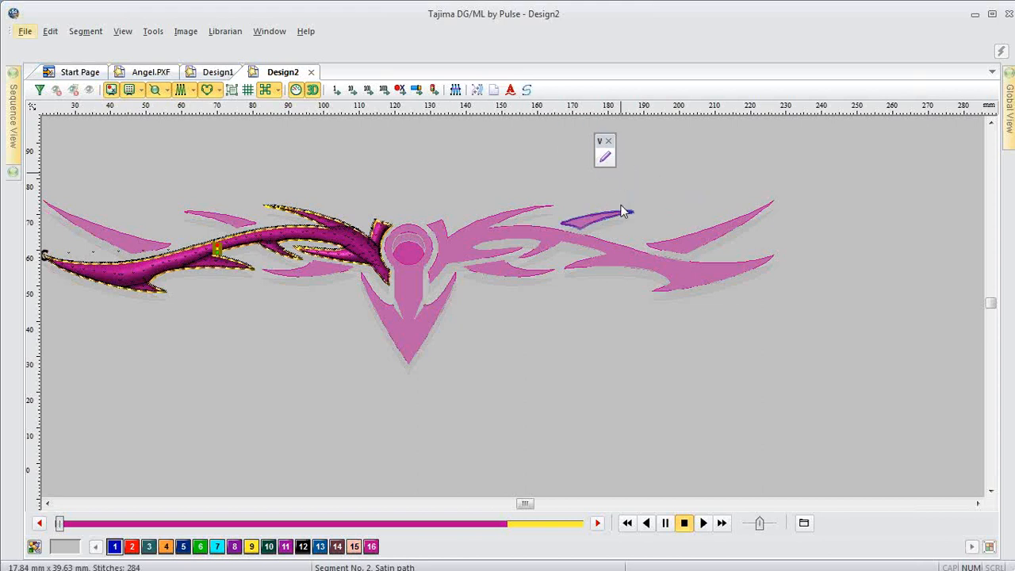
drag(605, 158, 555, 93)
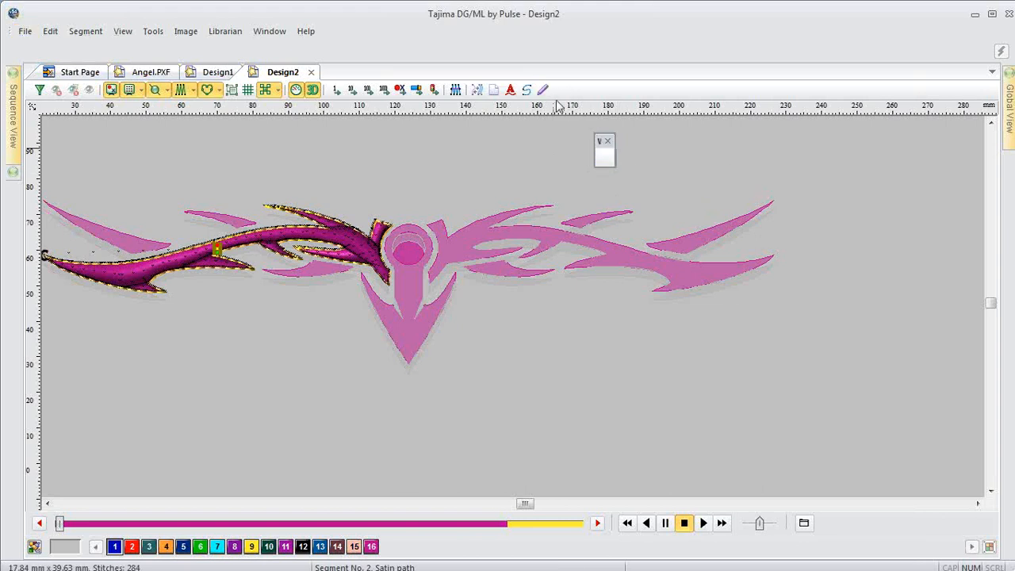
click(607, 141)
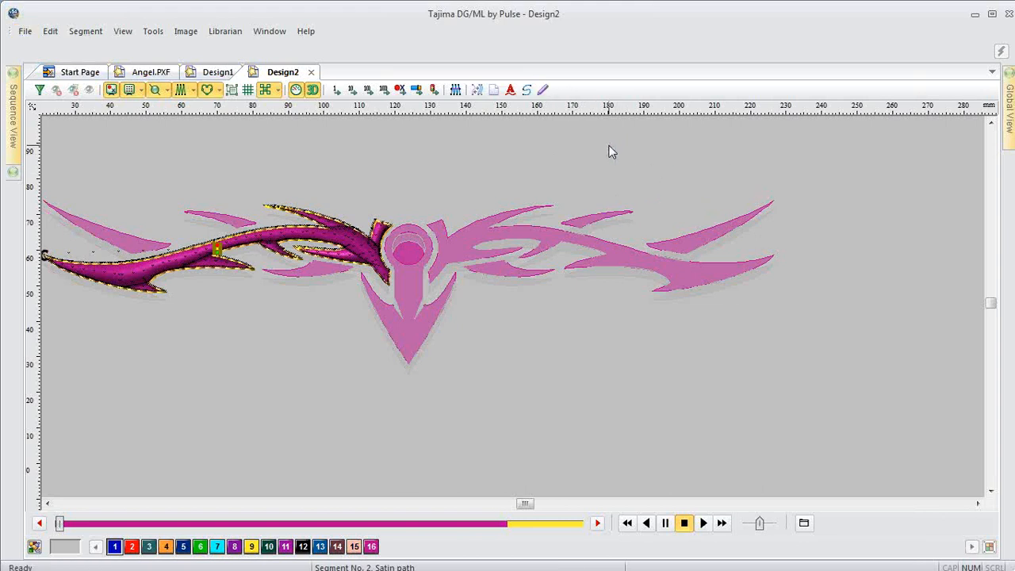
- Save the current interface layout as a workspace named "webinar", removing "Copy 1" from the suggested name
click(269, 33)
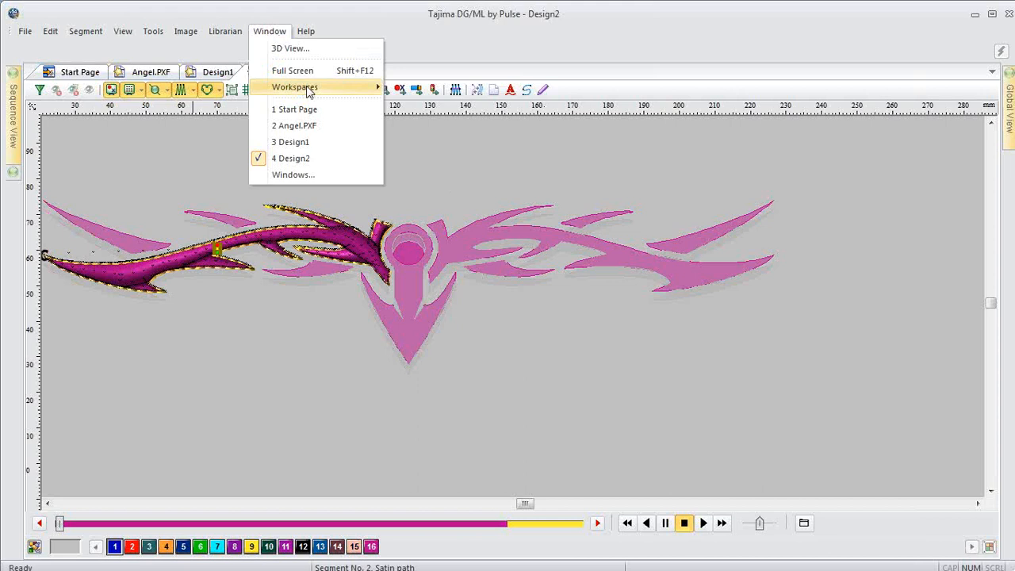
mouse_move(320, 90)
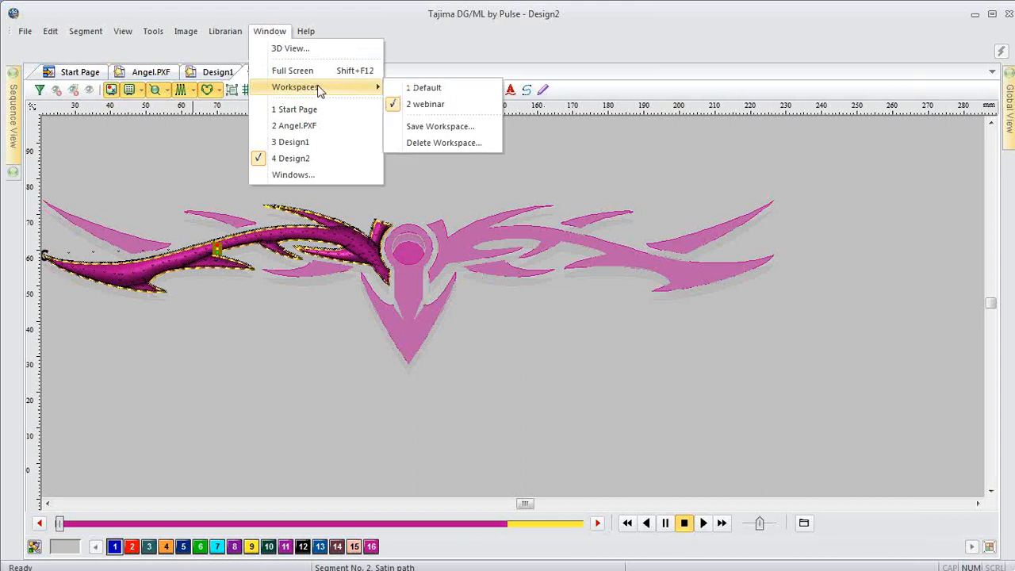
click(445, 130)
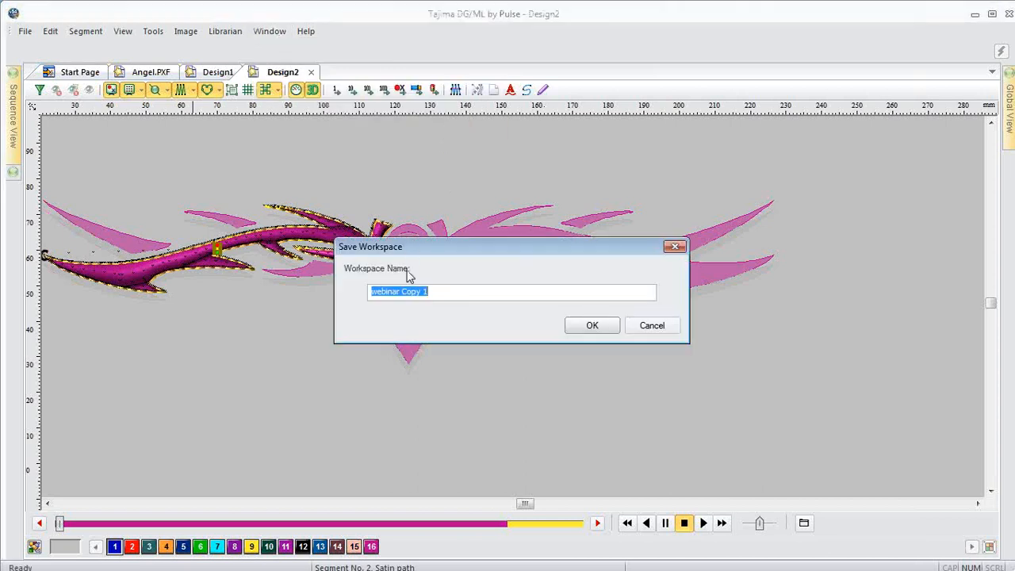
drag(402, 292, 463, 295)
key(BackSpace)
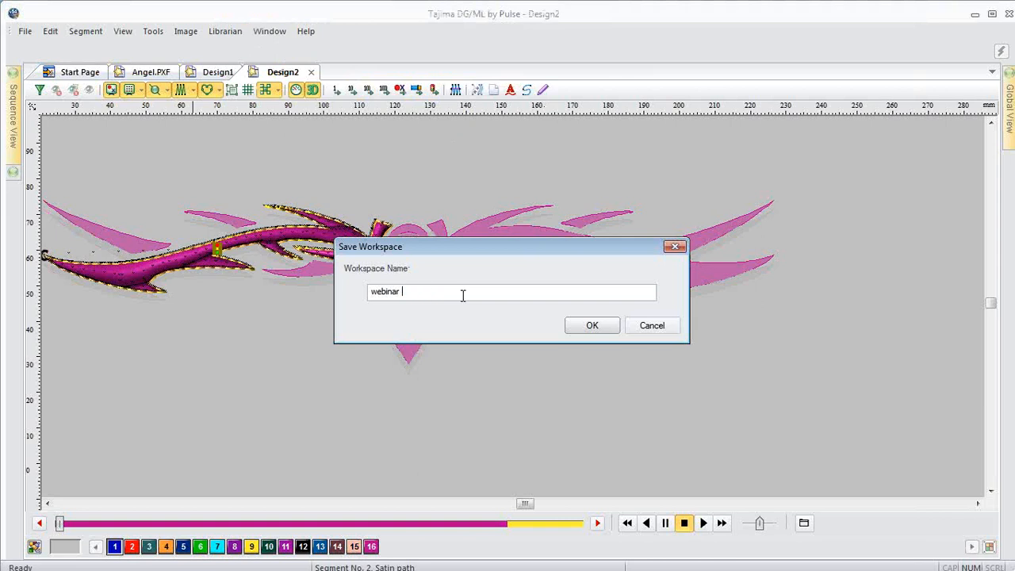
click(592, 327)
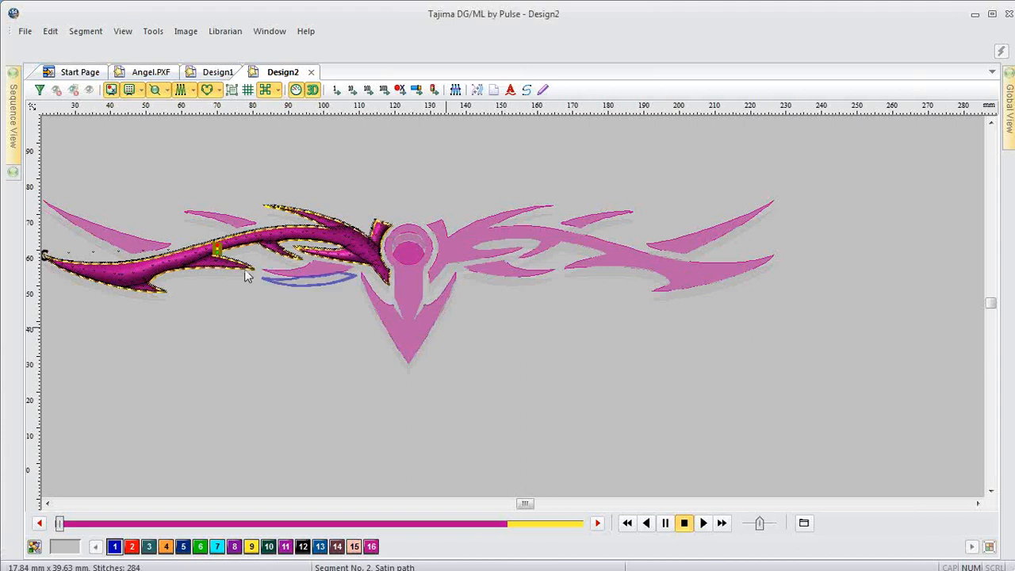
- Pin the auto-hidden Sequence View open, float it over the right part of the design canvas, and extend its height downward
mouse_move(16, 110)
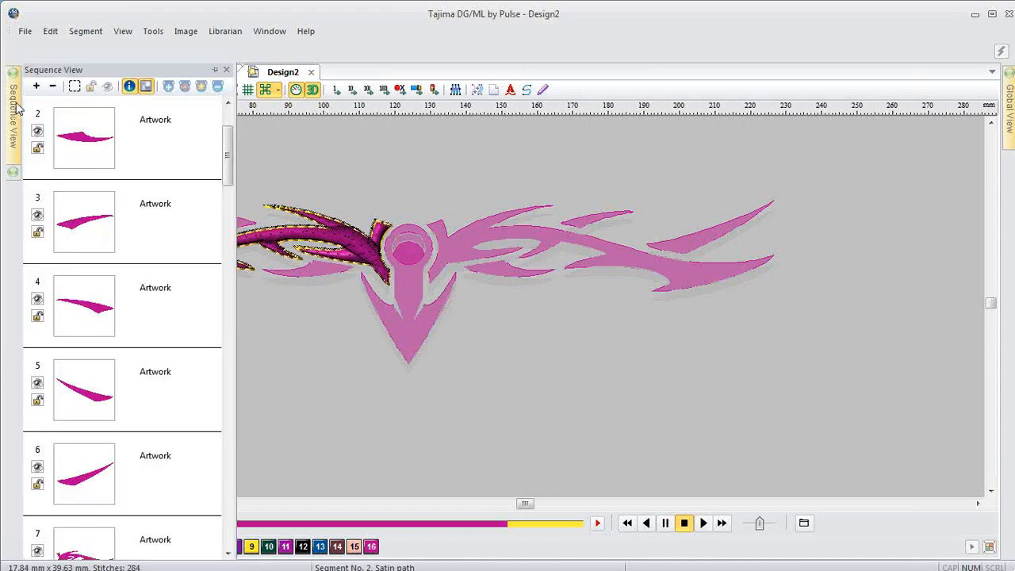
click(218, 72)
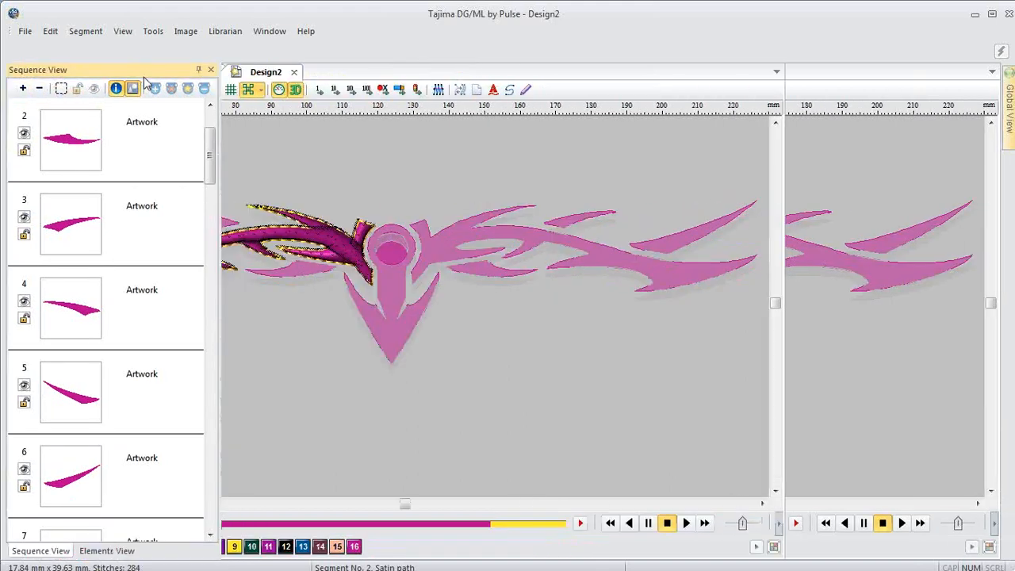
drag(145, 73, 655, 225)
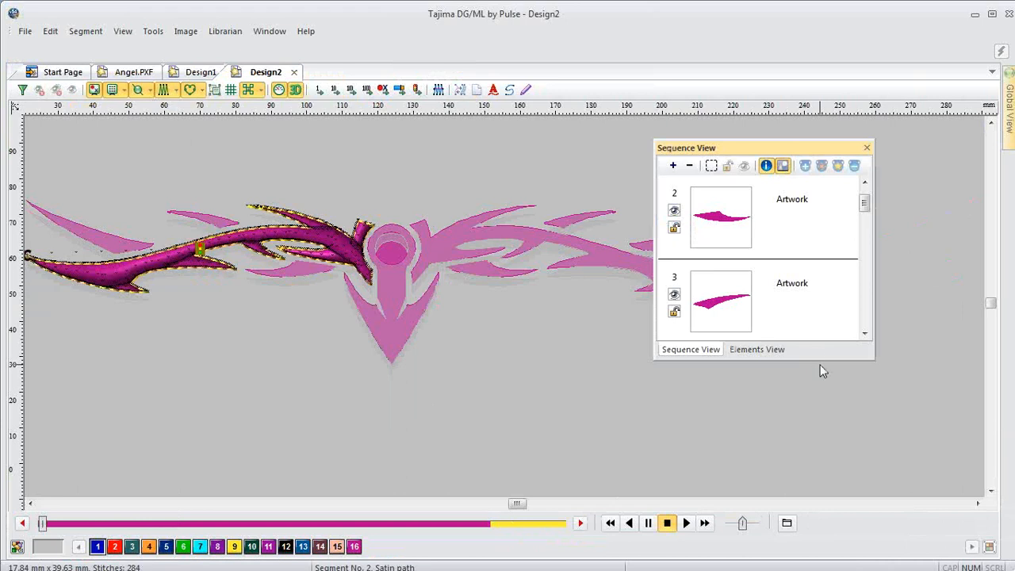
drag(820, 359, 822, 479)
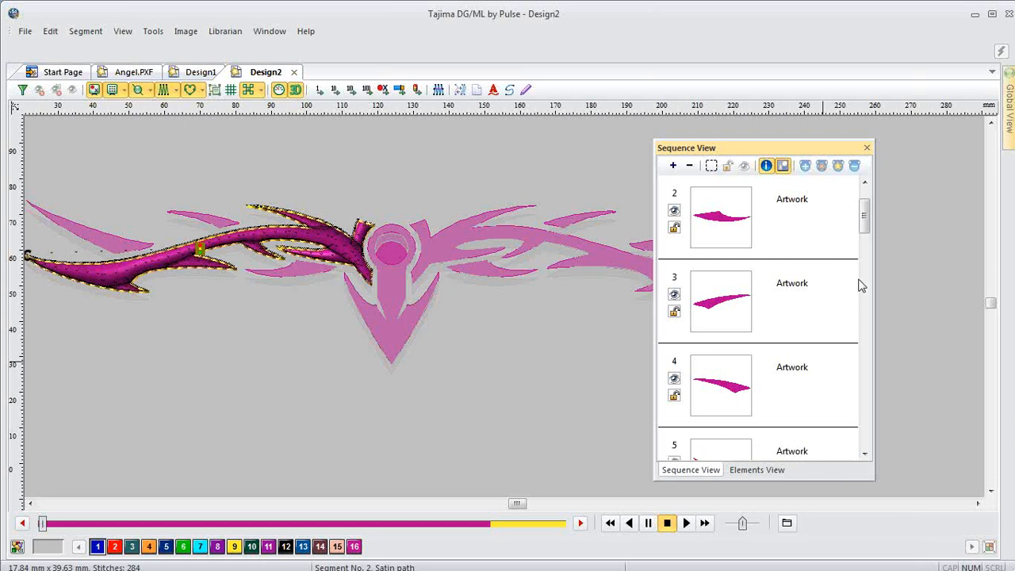
- Close the floating Sequence View, bring it back once, and close it again to clear the canvas
click(867, 148)
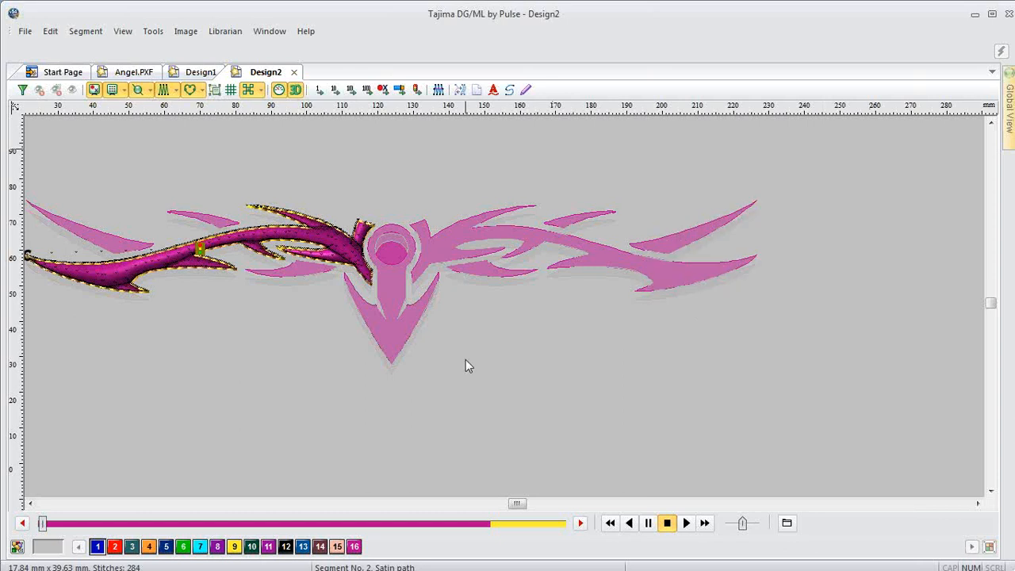
key(shift+l)
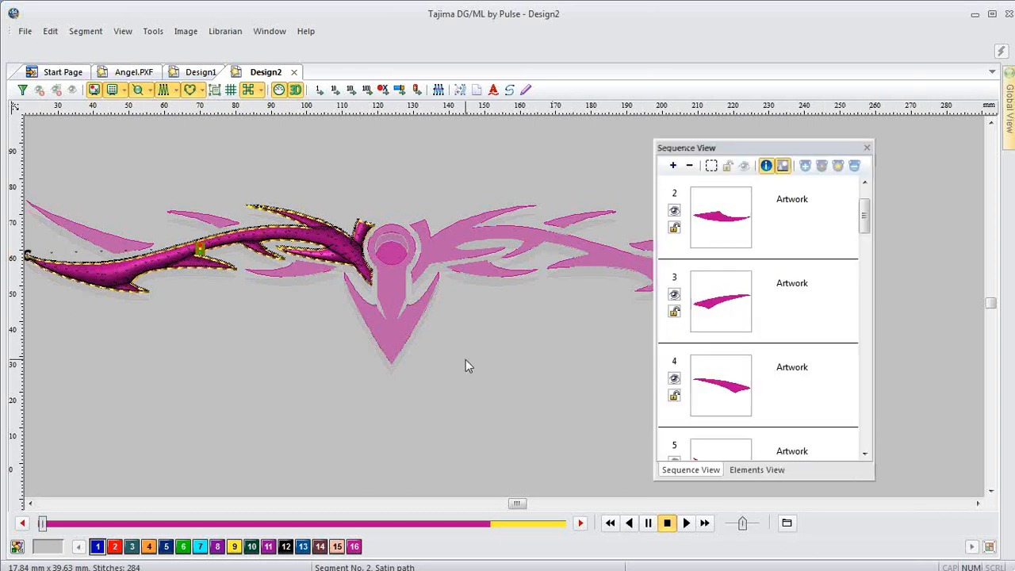
click(867, 148)
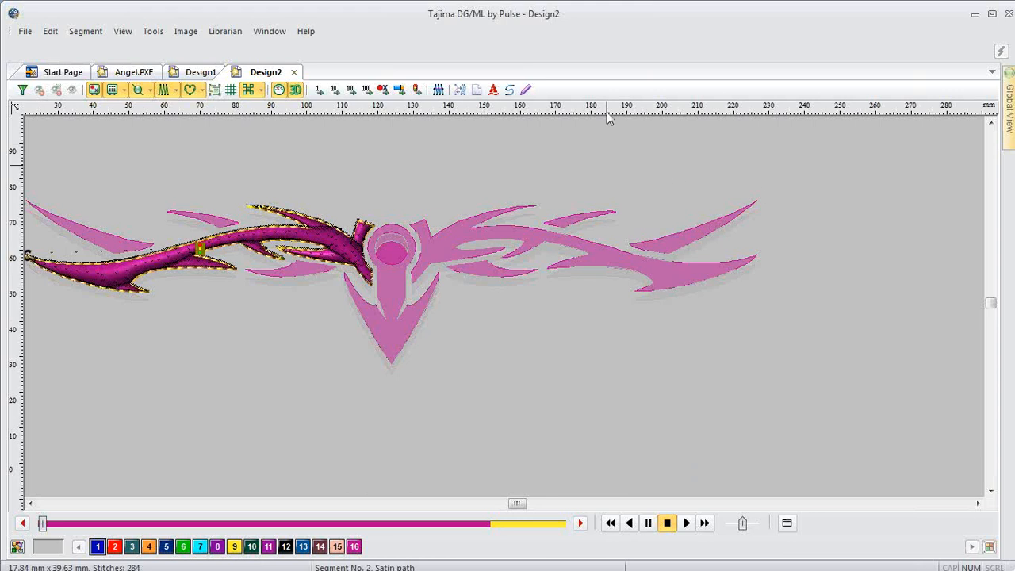
click(200, 31)
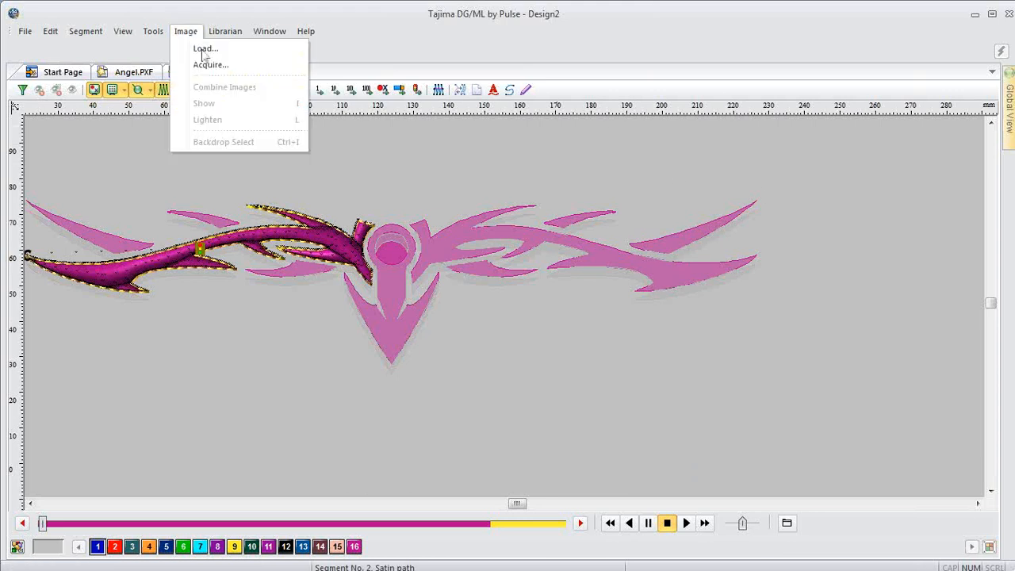
click(205, 48)
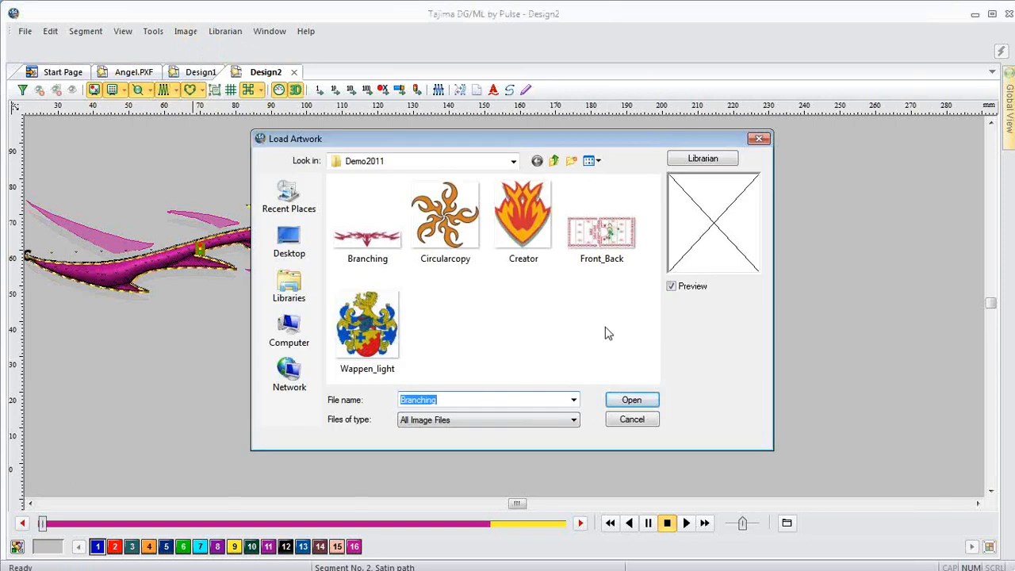
click(757, 141)
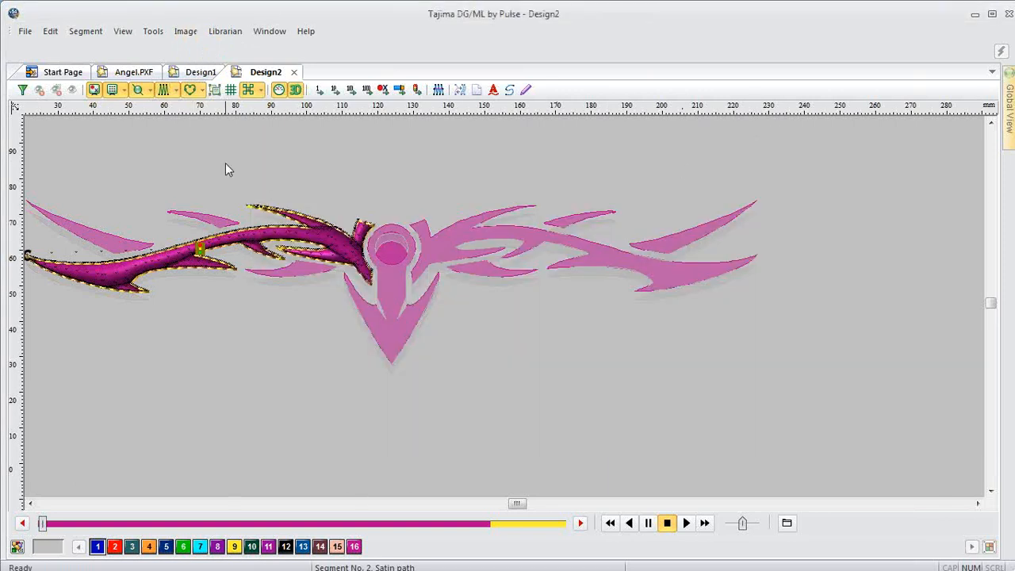
- Open the Customize dialog and review its toolbar display options and its application frame and context menu settings
click(154, 34)
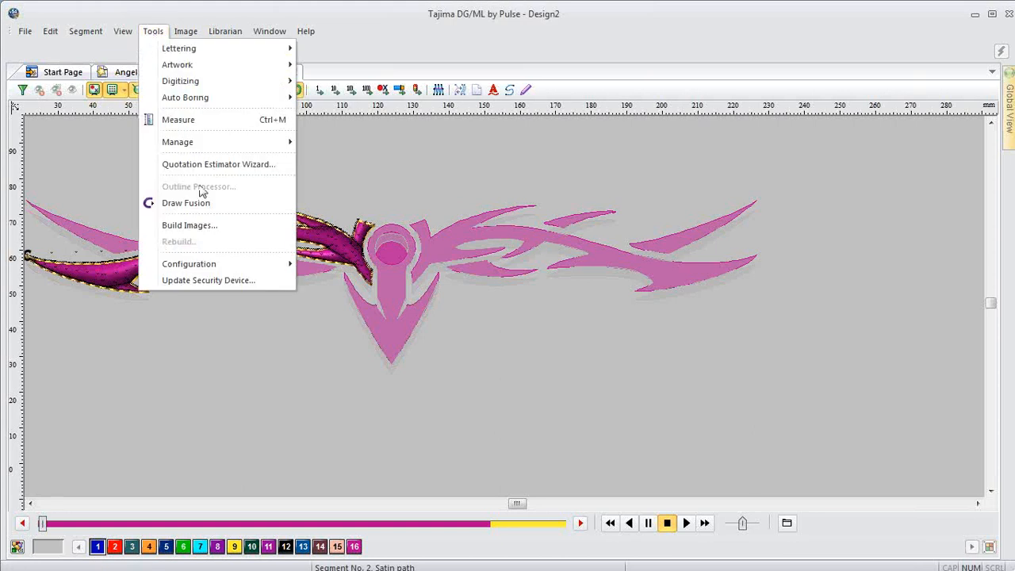
mouse_move(210, 271)
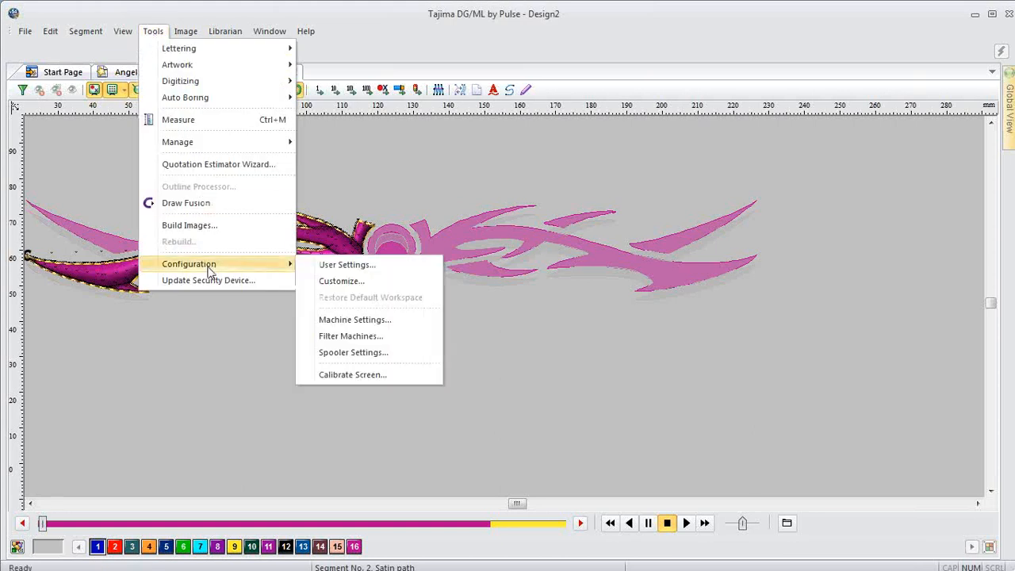
click(349, 281)
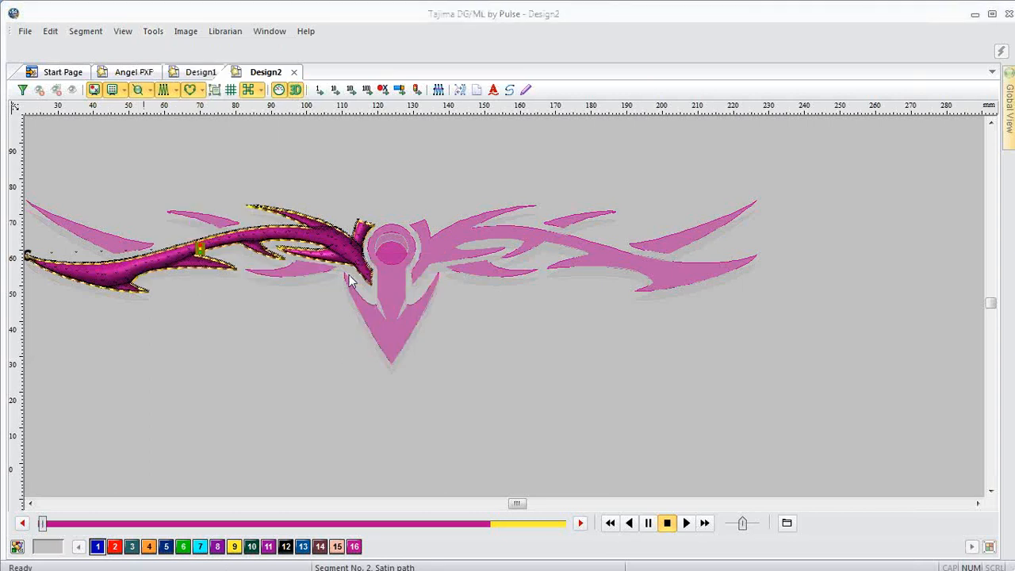
click(542, 202)
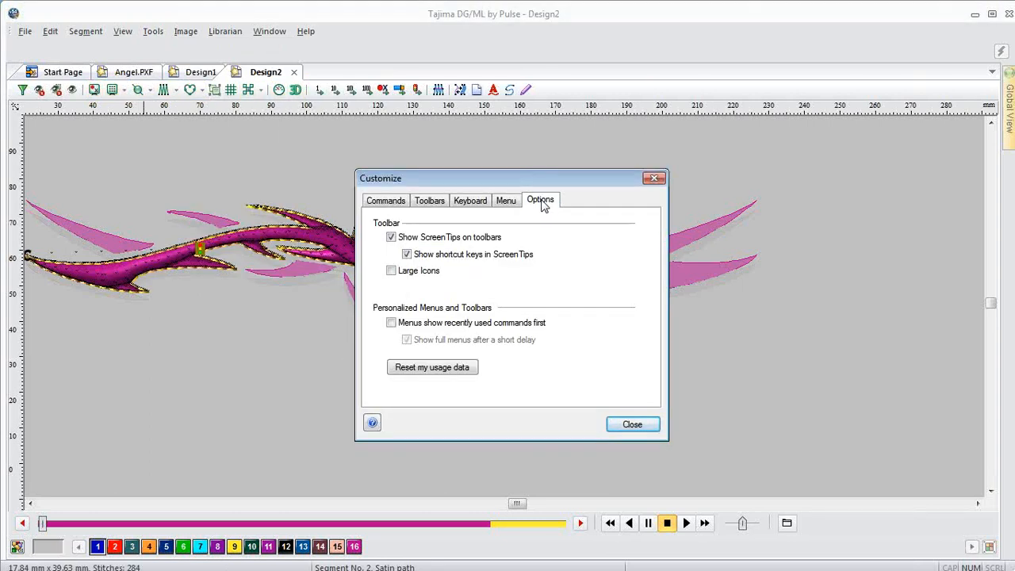
click(508, 203)
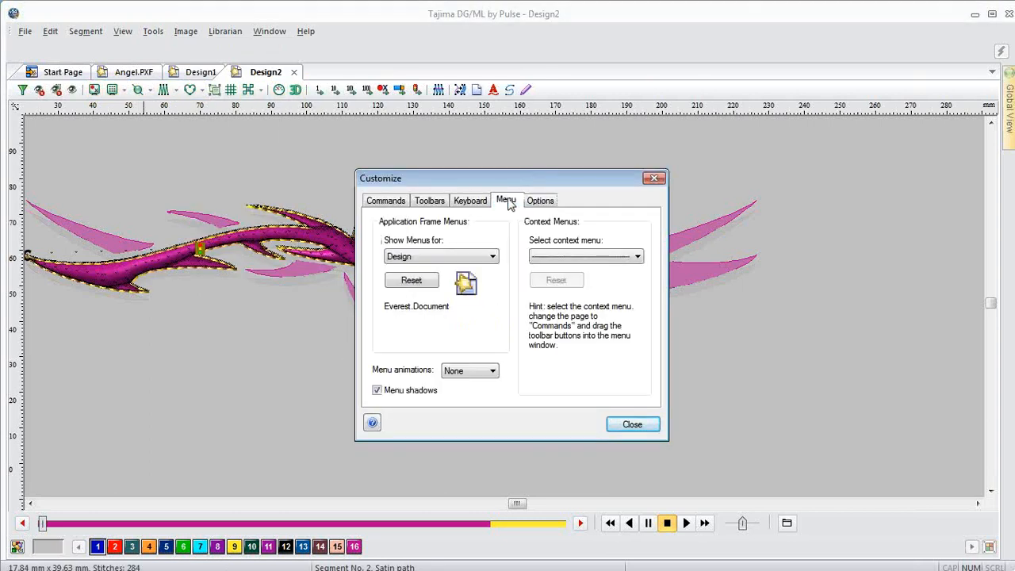
- Open the keyboard shortcut customization for Design documents and select the Load command in the Image category
click(471, 203)
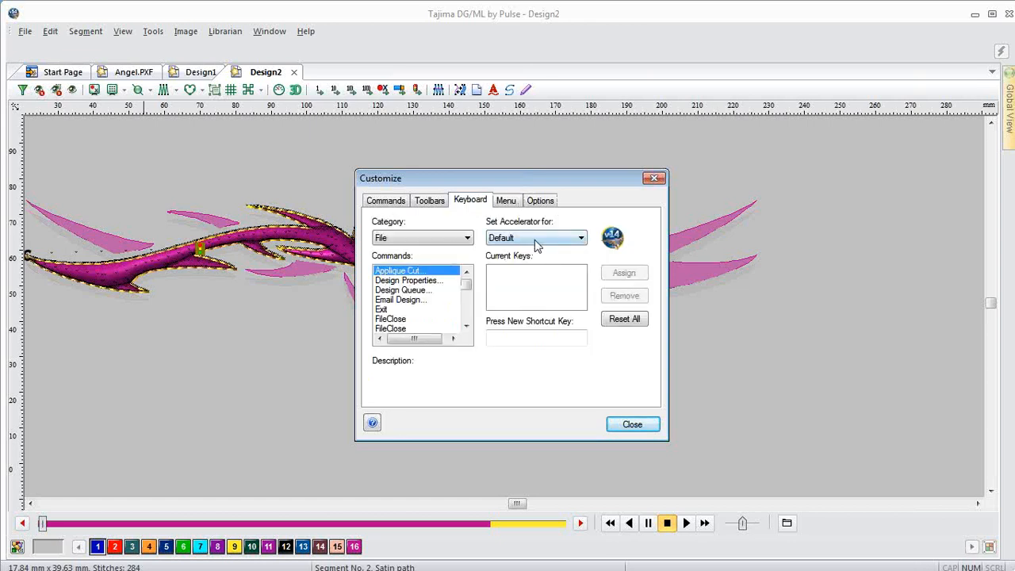
click(535, 241)
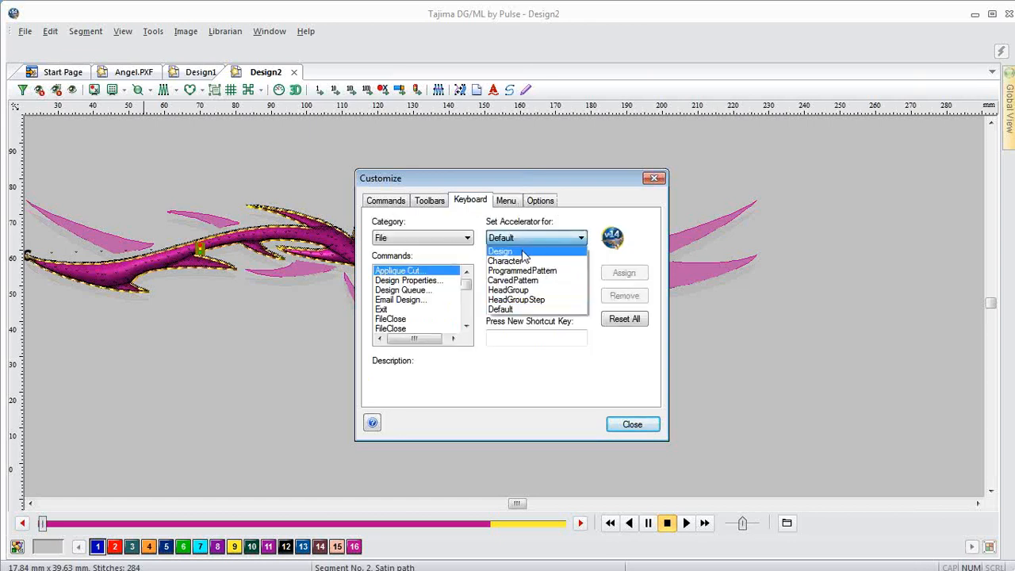
click(522, 251)
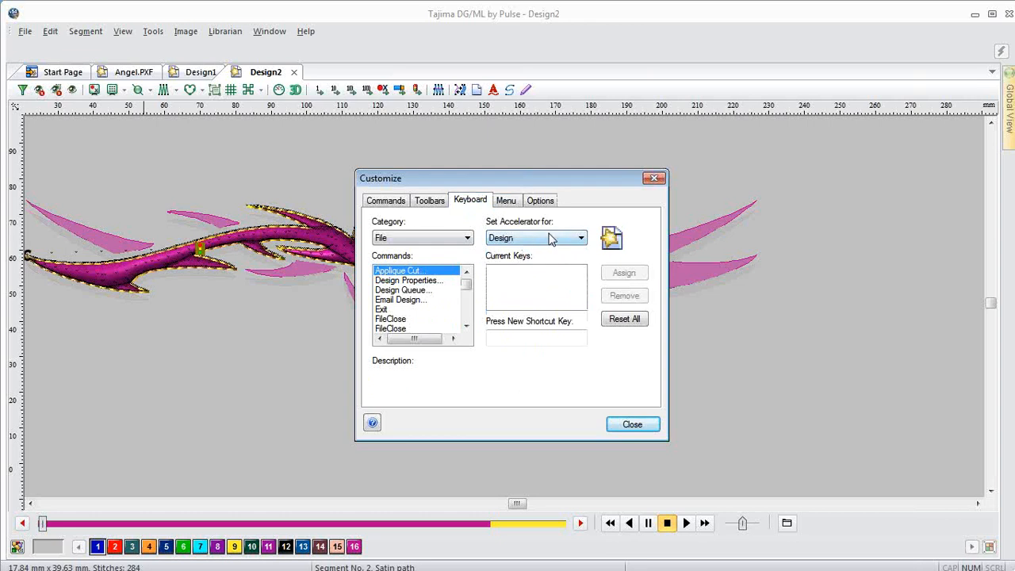
click(420, 239)
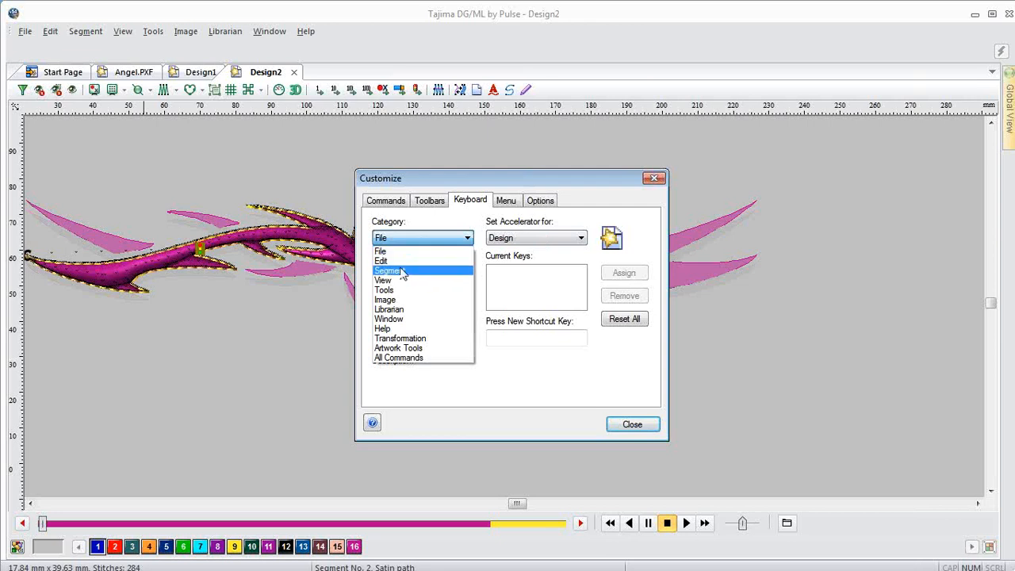
click(413, 302)
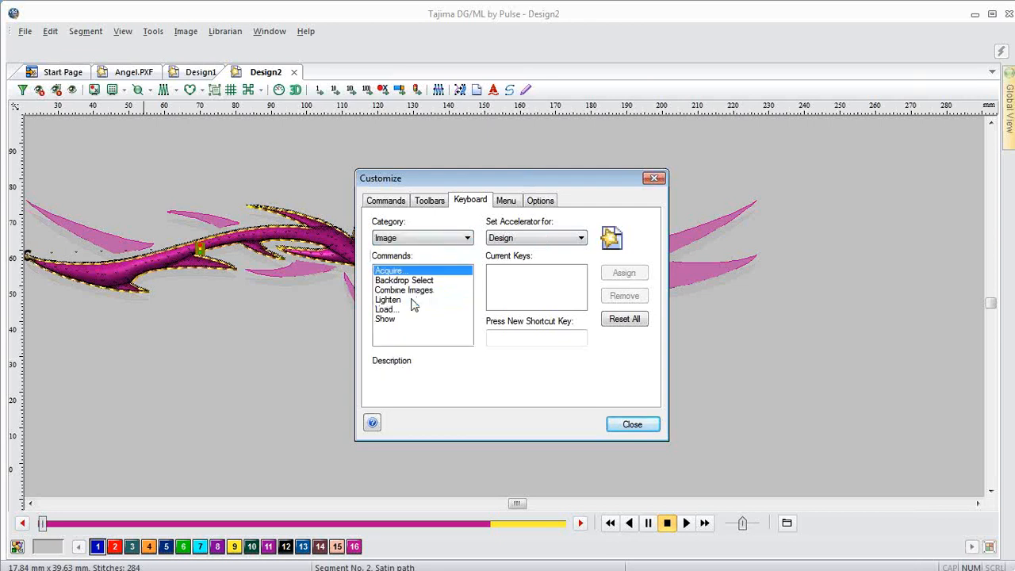
click(394, 309)
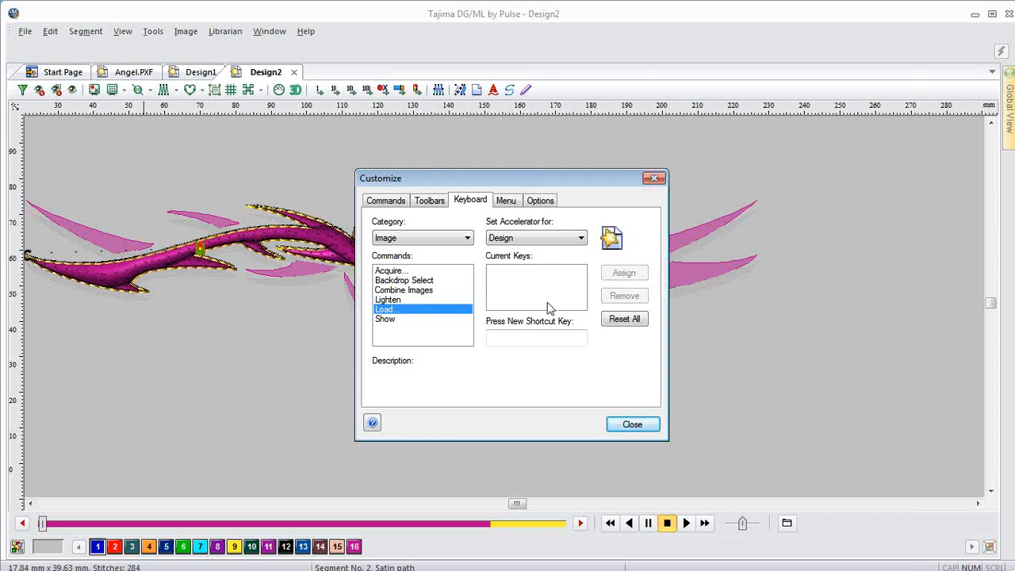
- Assign Ctrl+Shift+I as the new shortcut for the image Load command and close the customization dialog
click(543, 337)
key(i)
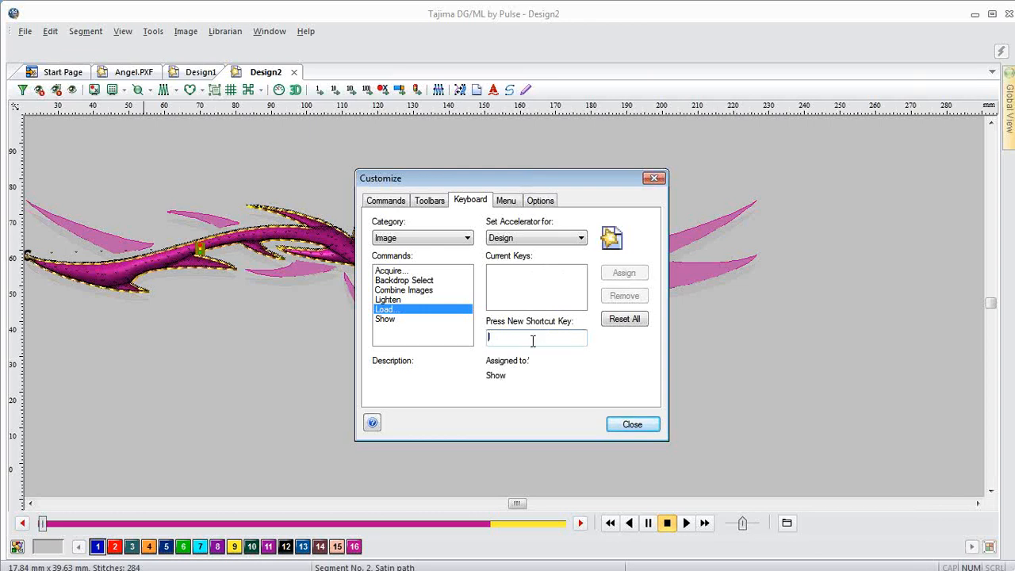
key(ctrl)
key(ctrl+i)
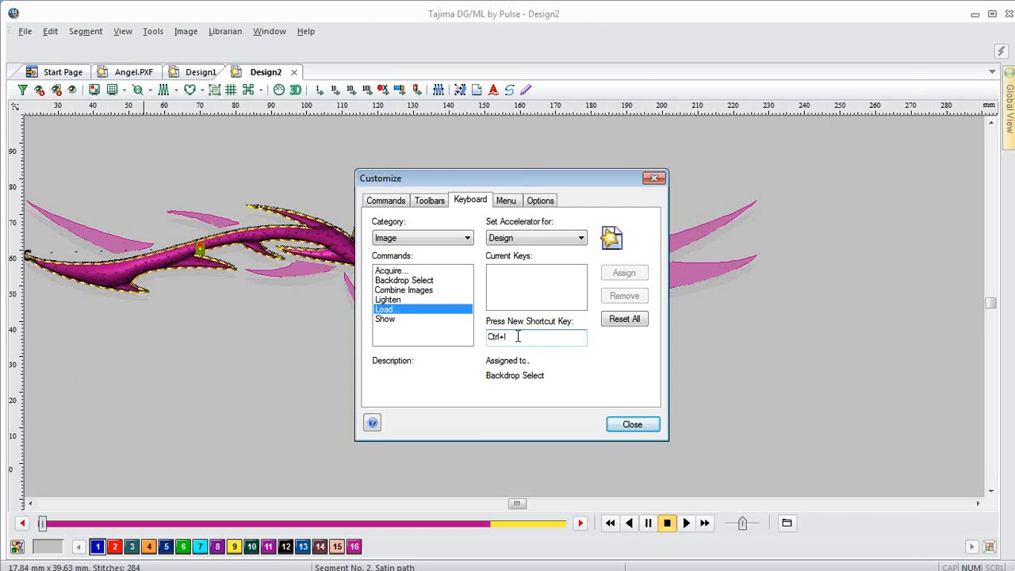
key(ctrl+shift+i)
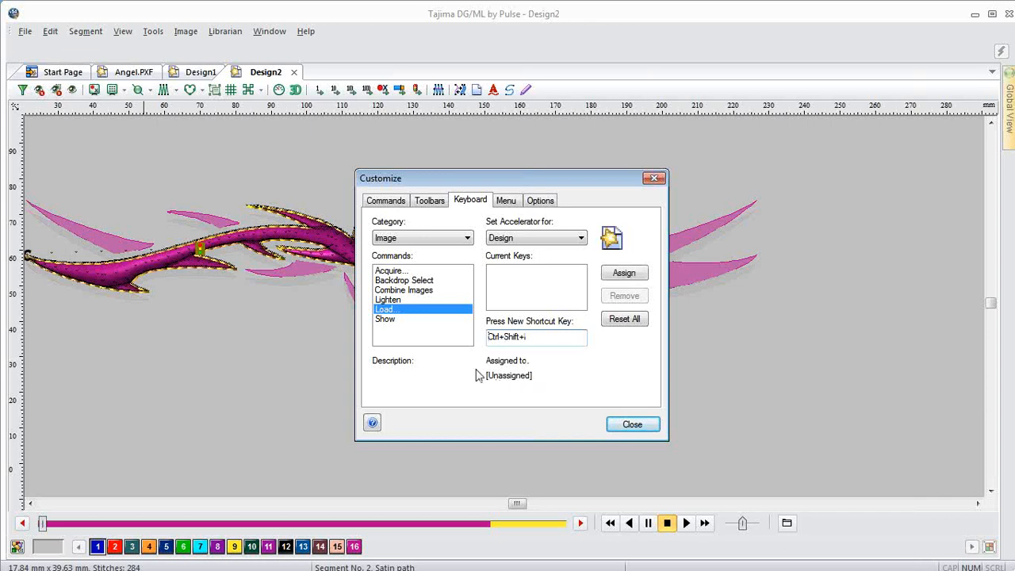
click(624, 273)
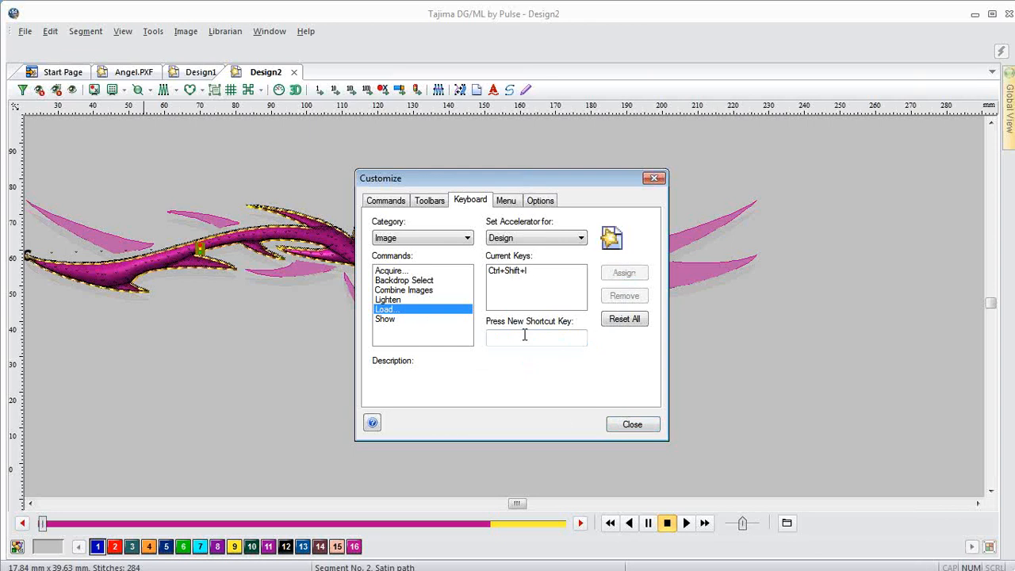
click(632, 425)
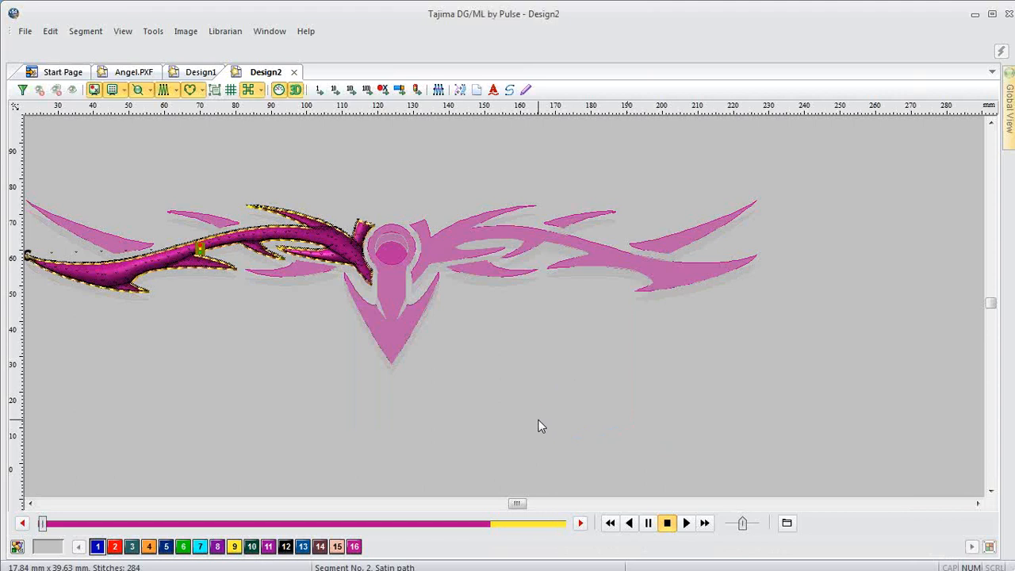
- Test the newly assigned image-loading shortcut and dismiss the Load Artwork dialog without loading a file
key(ctrl+shift+i)
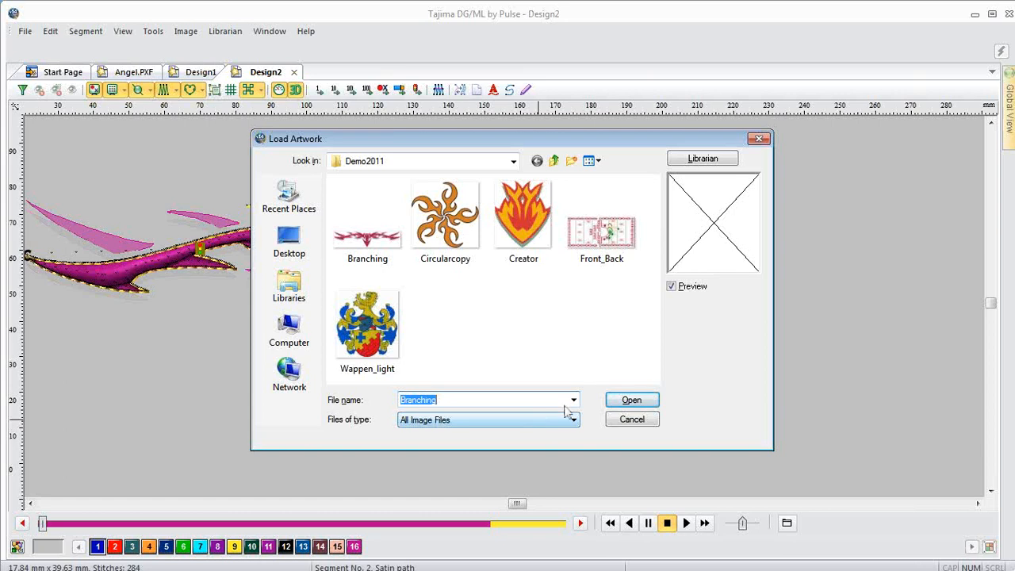
click(758, 139)
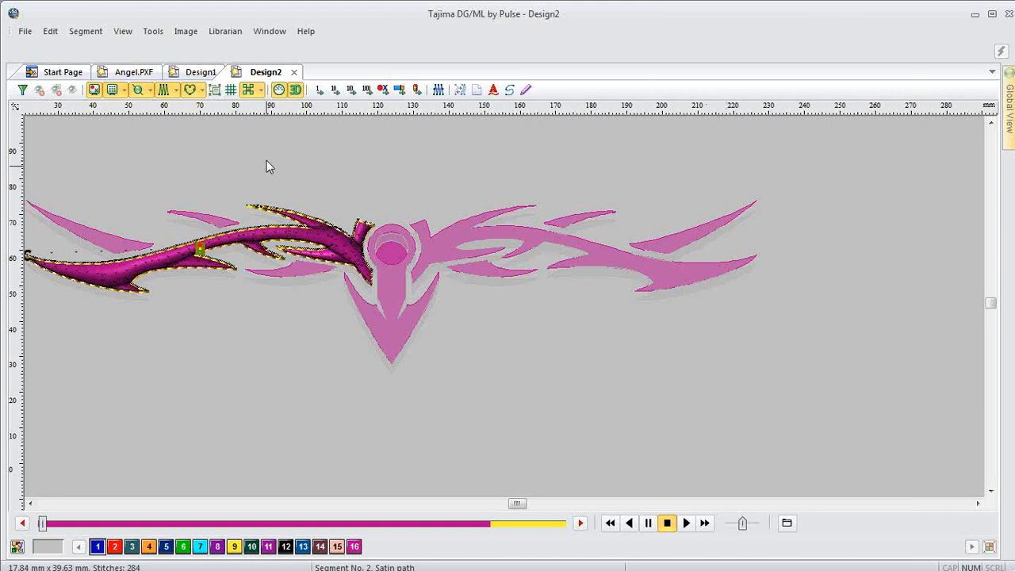
- Close the Design2, Design1 and Angel designs without saving their changes
click(294, 72)
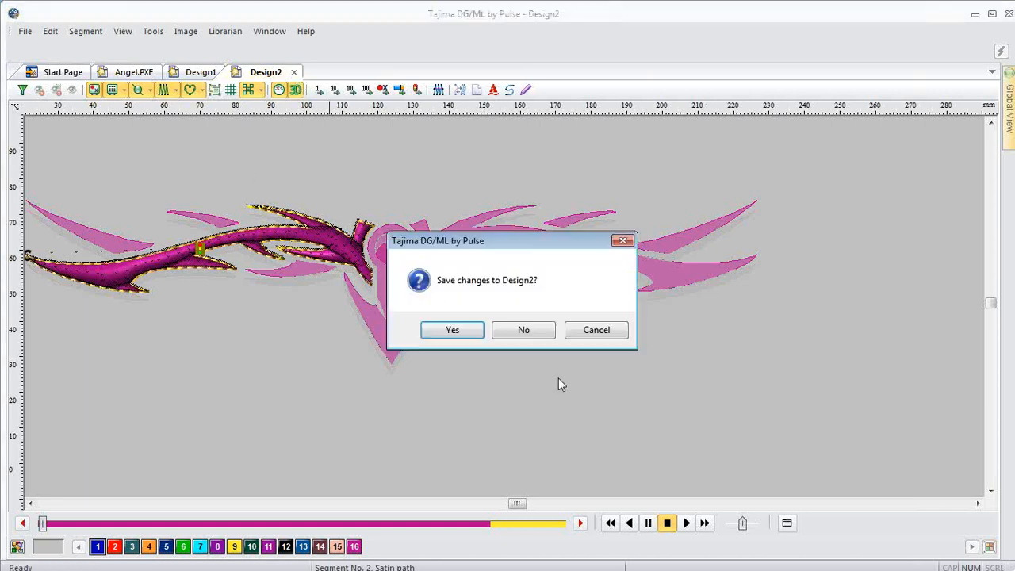
click(524, 330)
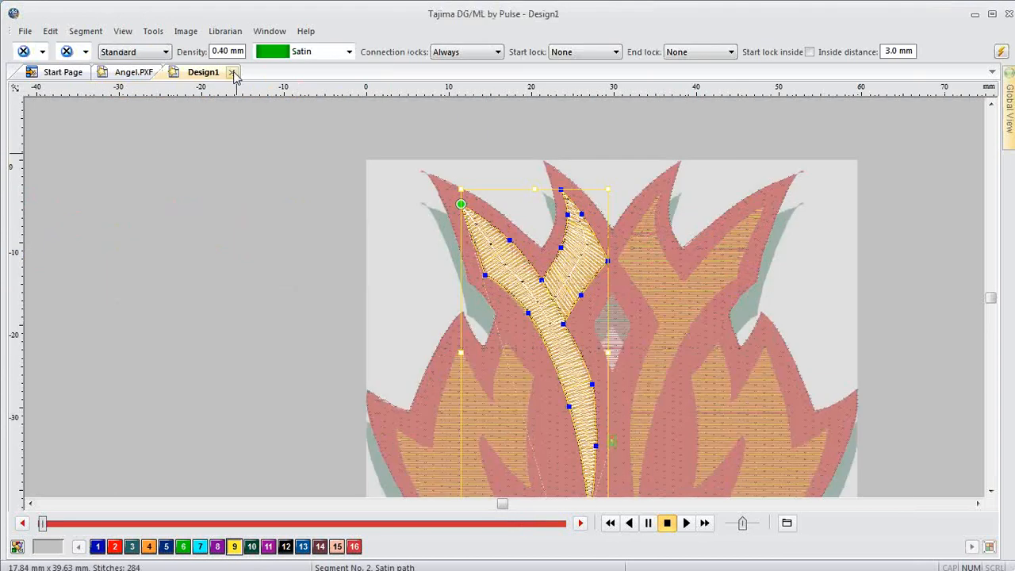
click(233, 72)
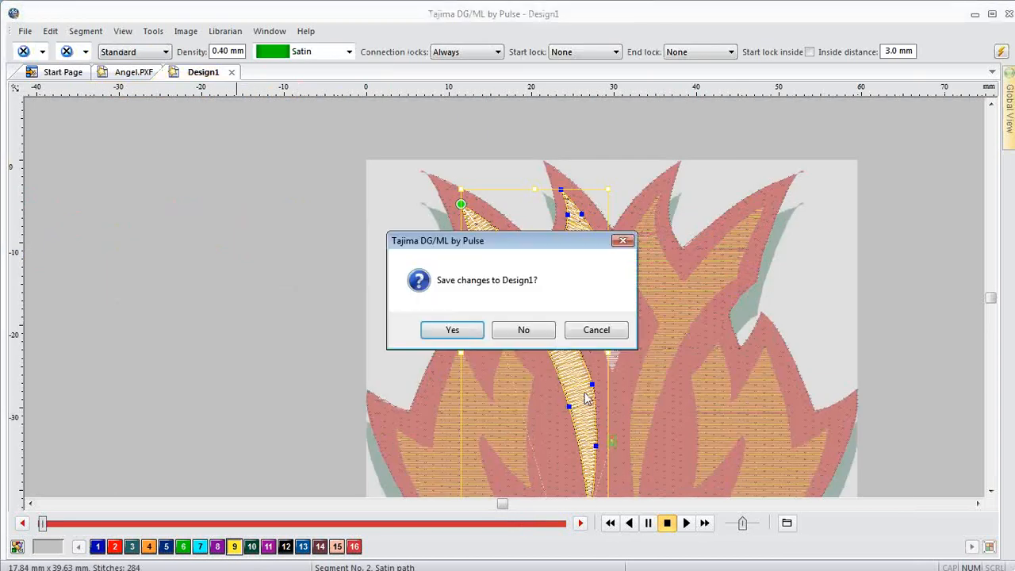
click(511, 336)
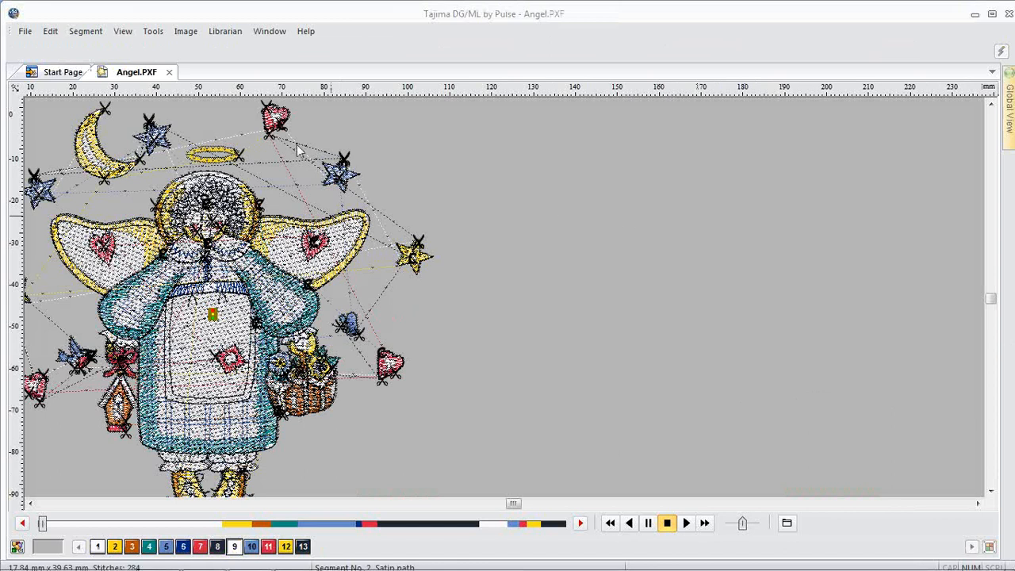
click(168, 72)
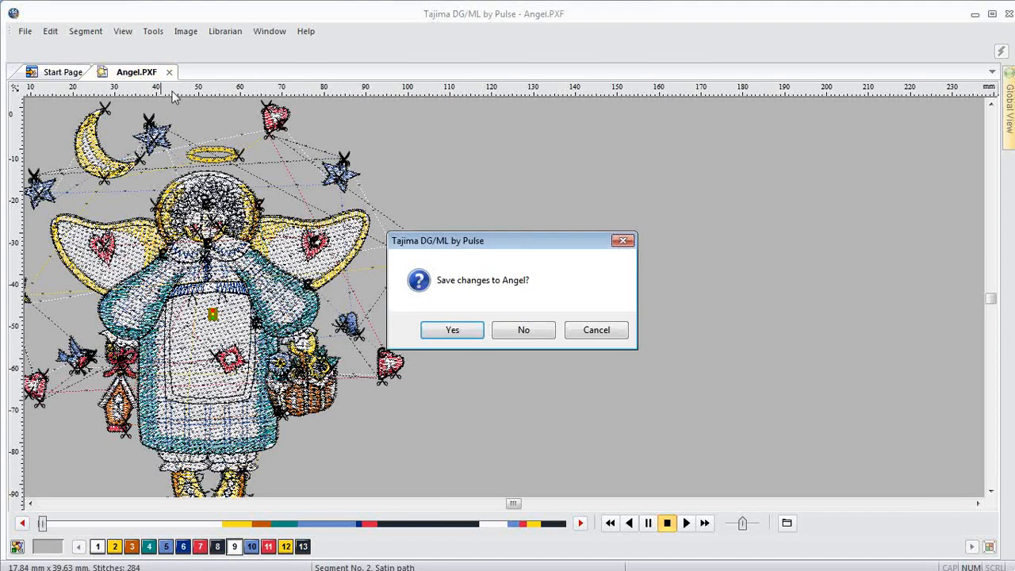
click(526, 333)
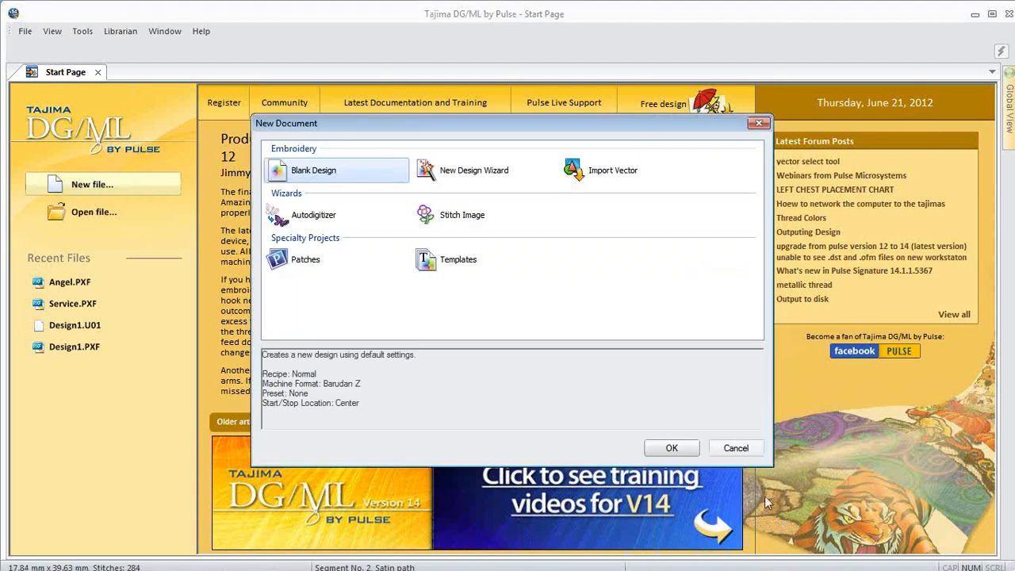
- Create a blank design and switch to a workspace that shows the full toolbars and docked Properties
click(672, 449)
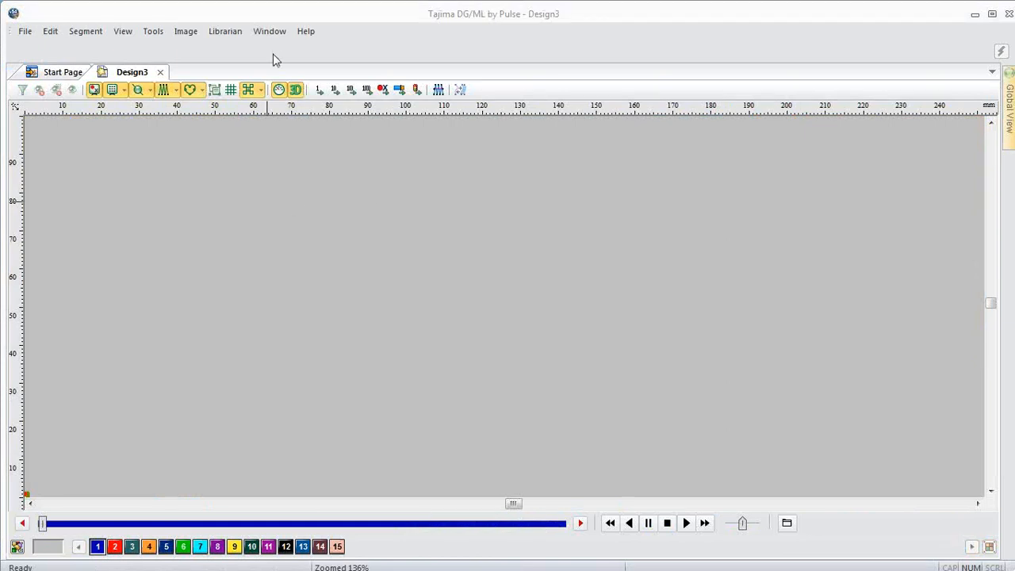
click(271, 31)
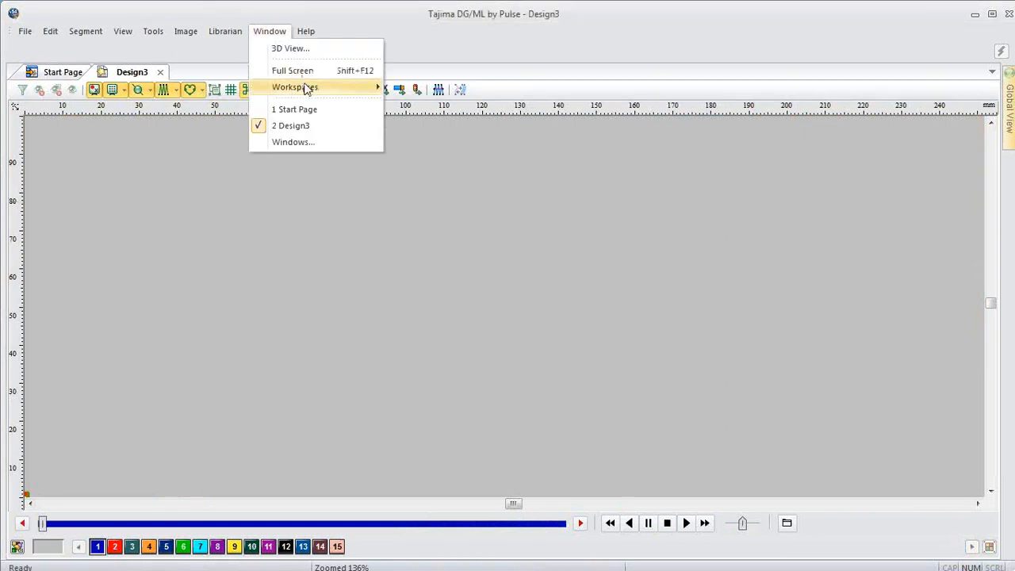
mouse_move(305, 87)
click(440, 89)
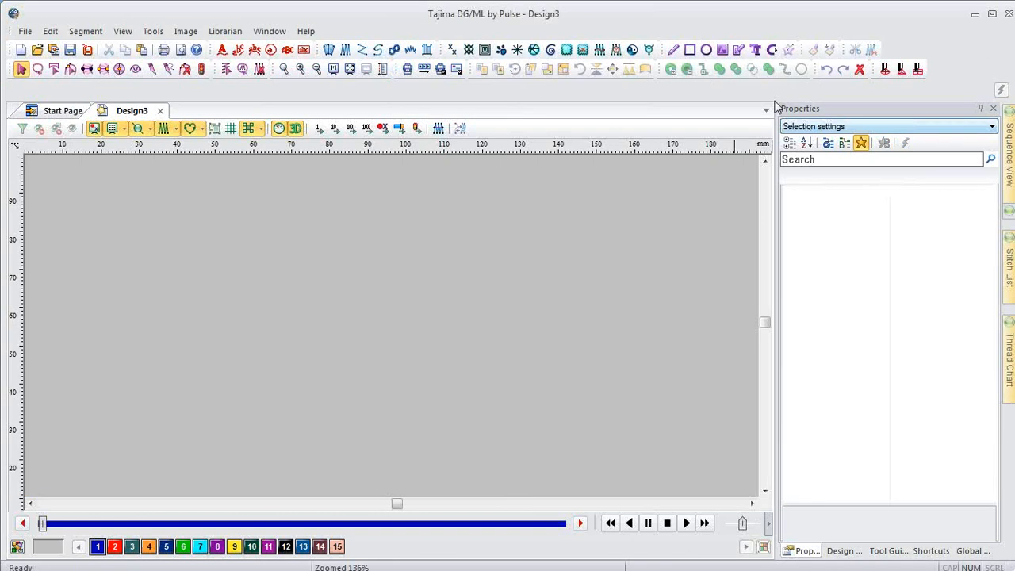
- Start an artwork text entry with the letter L and set its font size to 72
click(755, 49)
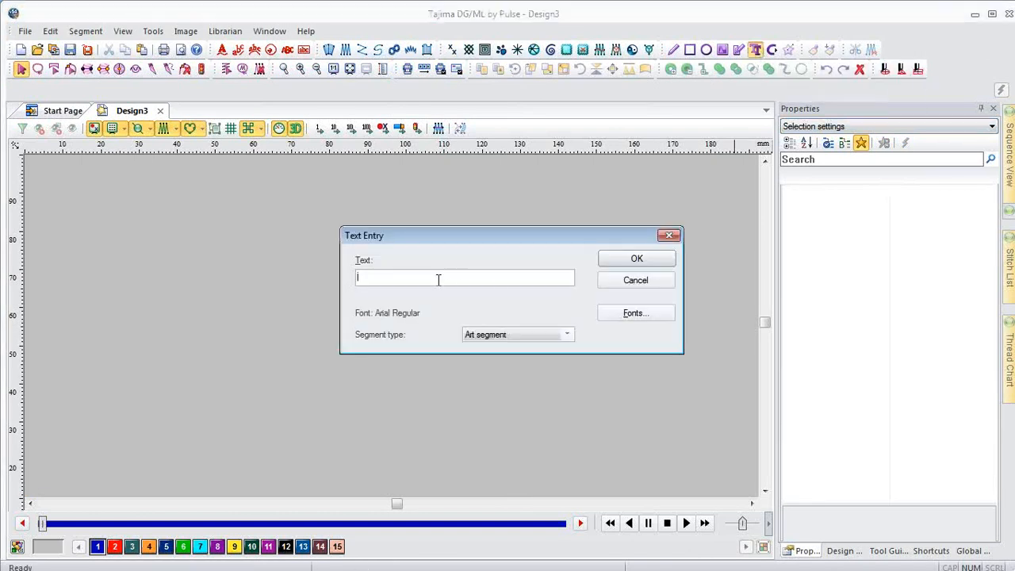
text(L)
click(658, 317)
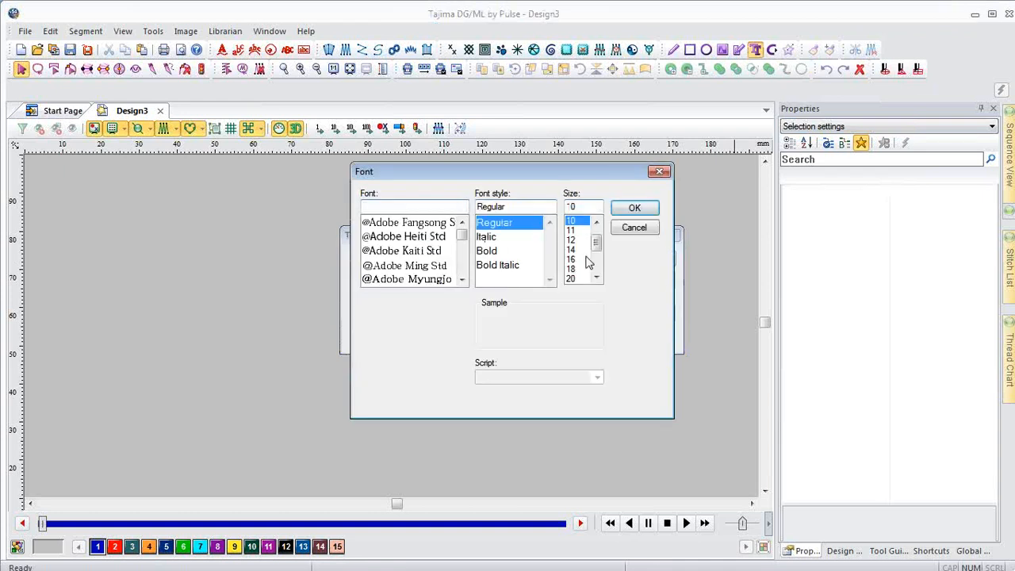
drag(595, 243, 598, 272)
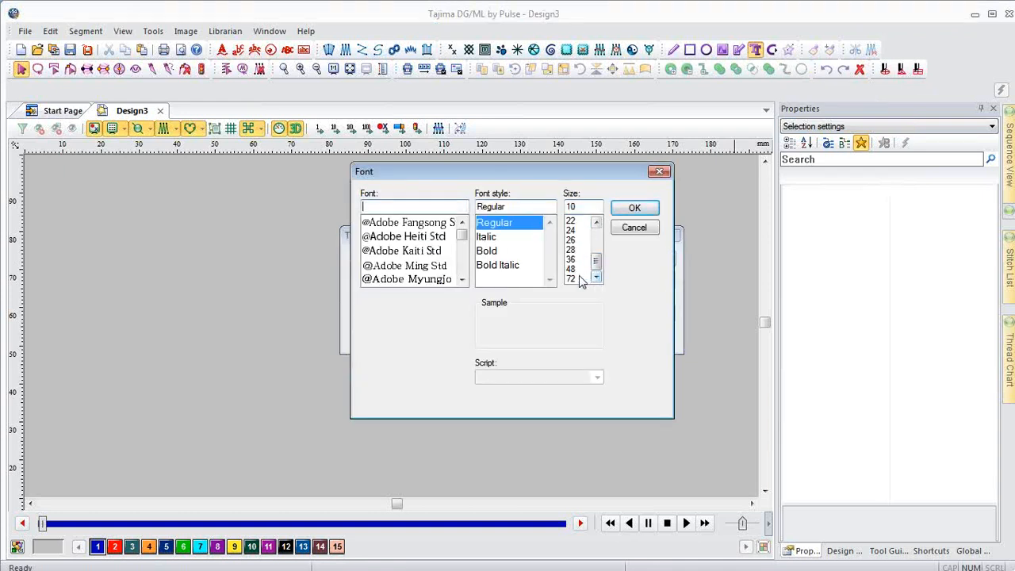
click(579, 279)
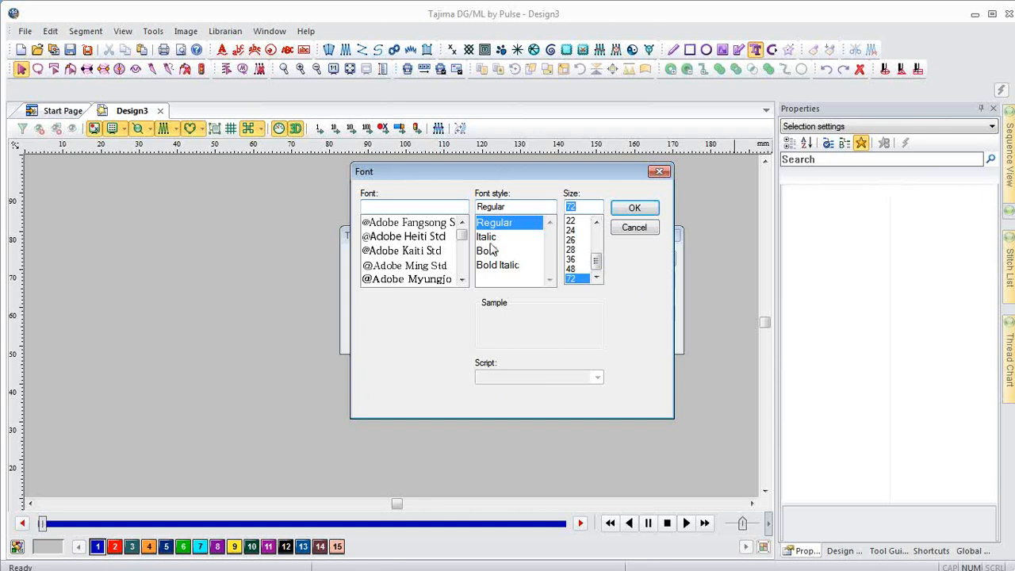
- Set the text font to Arial with the Narrow style and accept the text entry
click(391, 223)
click(418, 208)
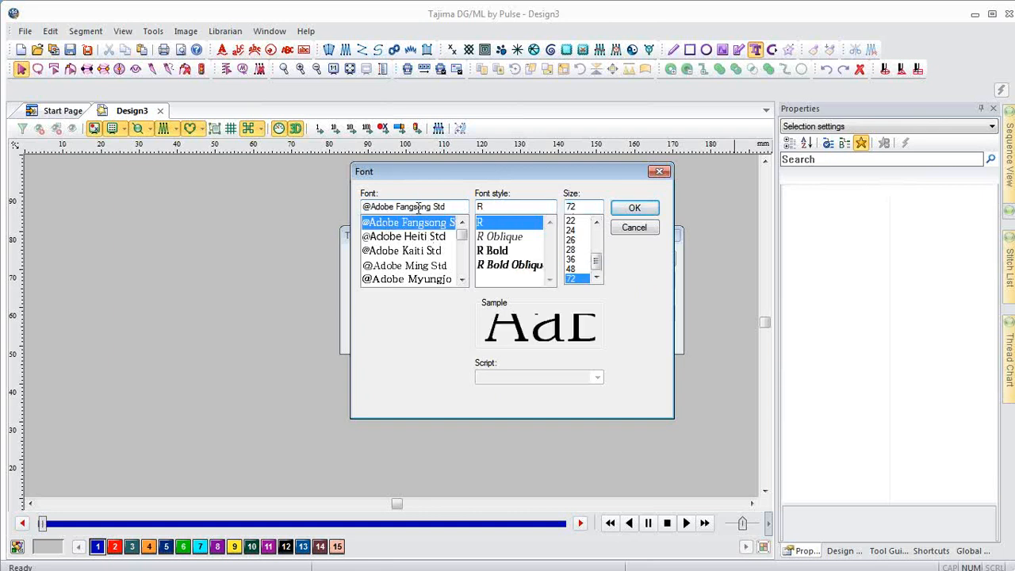
drag(449, 207, 231, 223)
text(ar)
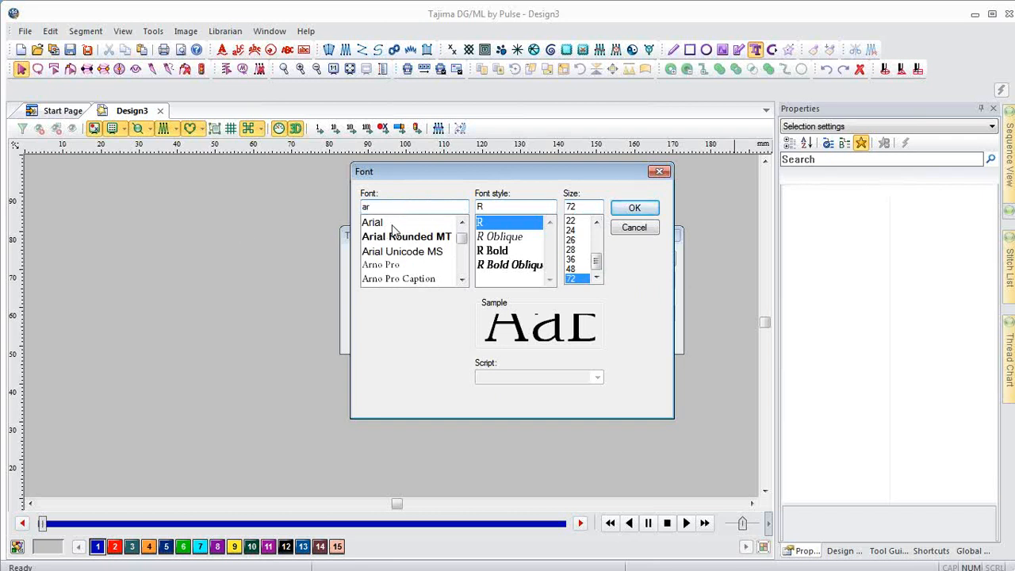
click(388, 225)
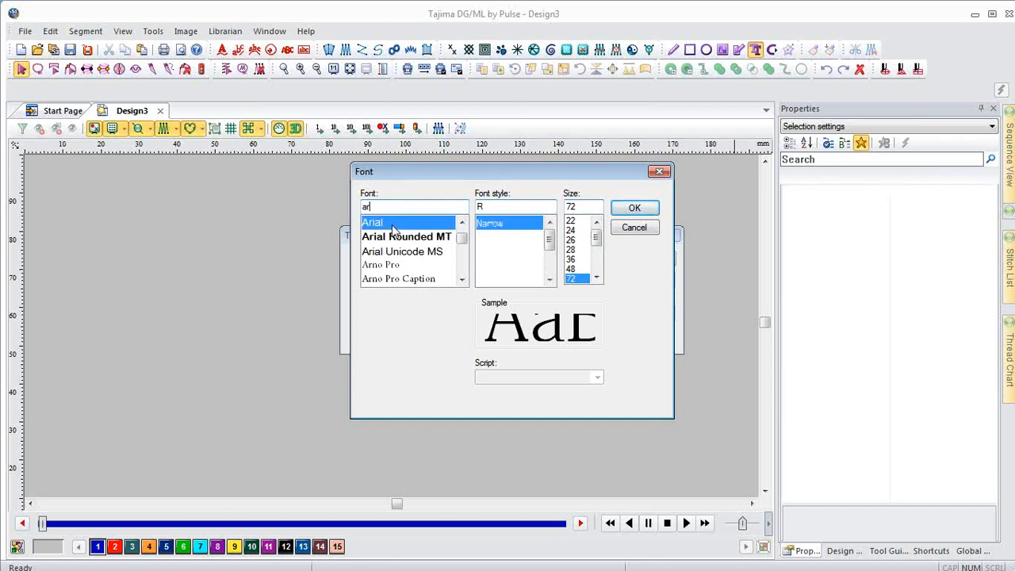
click(642, 208)
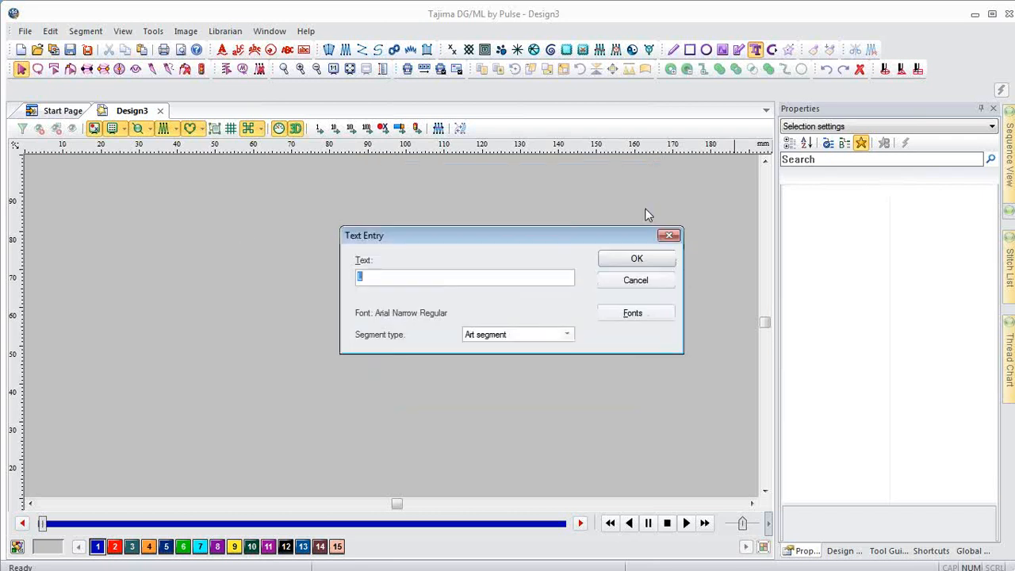
click(626, 258)
key(Escape)
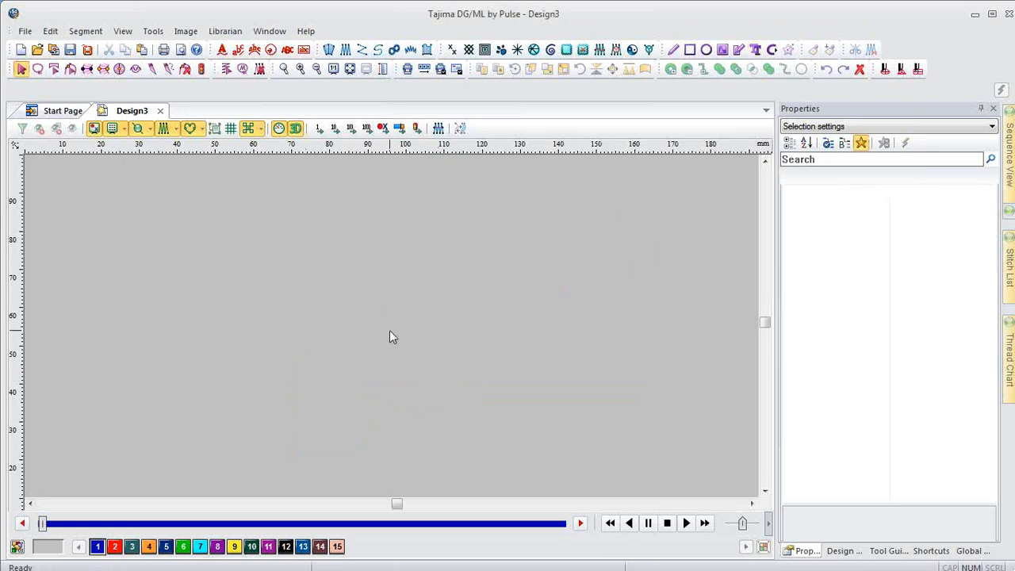
- Place the letter L as an art segment, about 12 mm wide and 24 mm tall, near the middle of the design
click(755, 49)
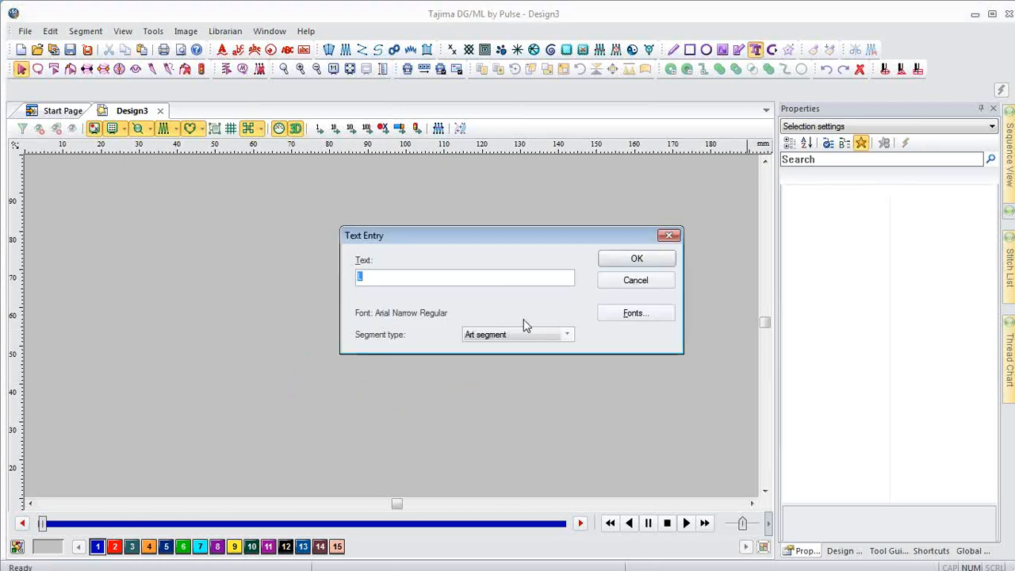
click(638, 261)
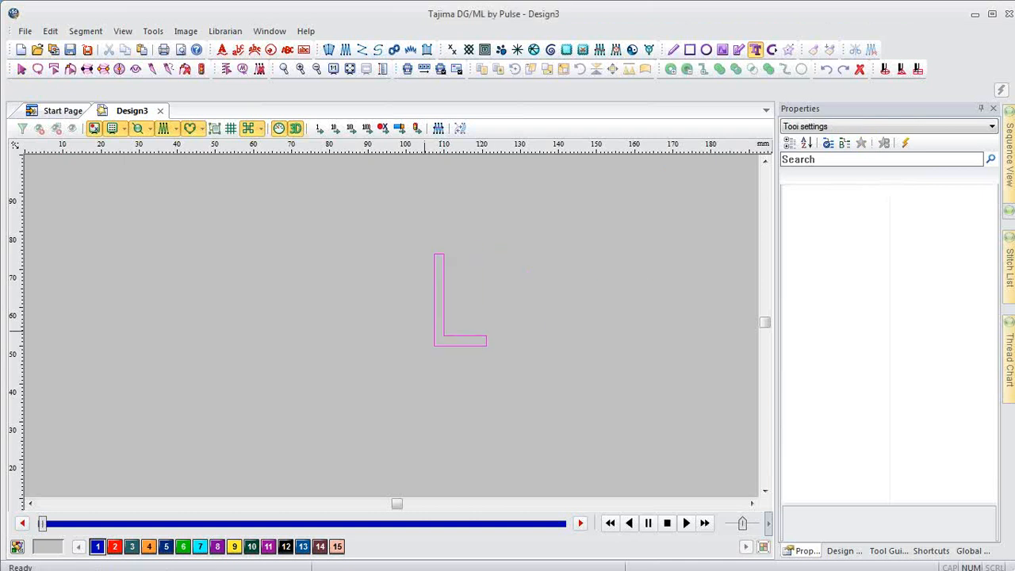
click(407, 352)
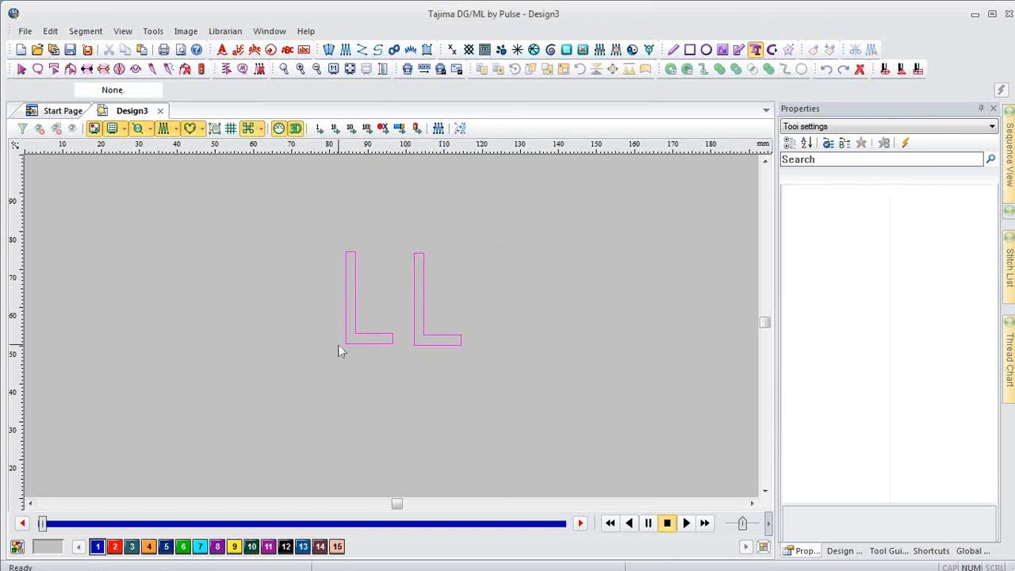
key(Escape)
key(z)
drag(373, 220, 515, 396)
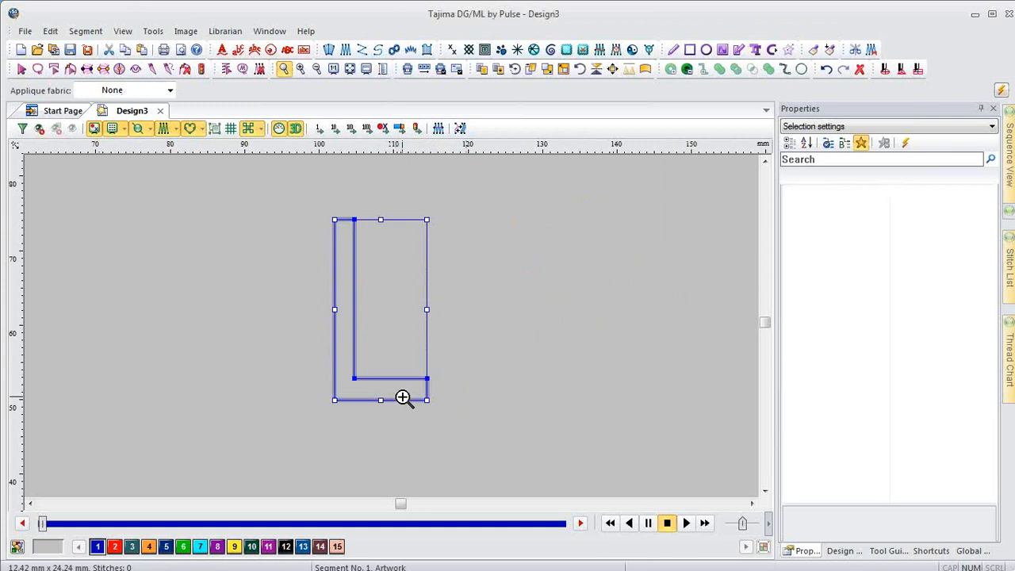
key(Escape)
key(1)
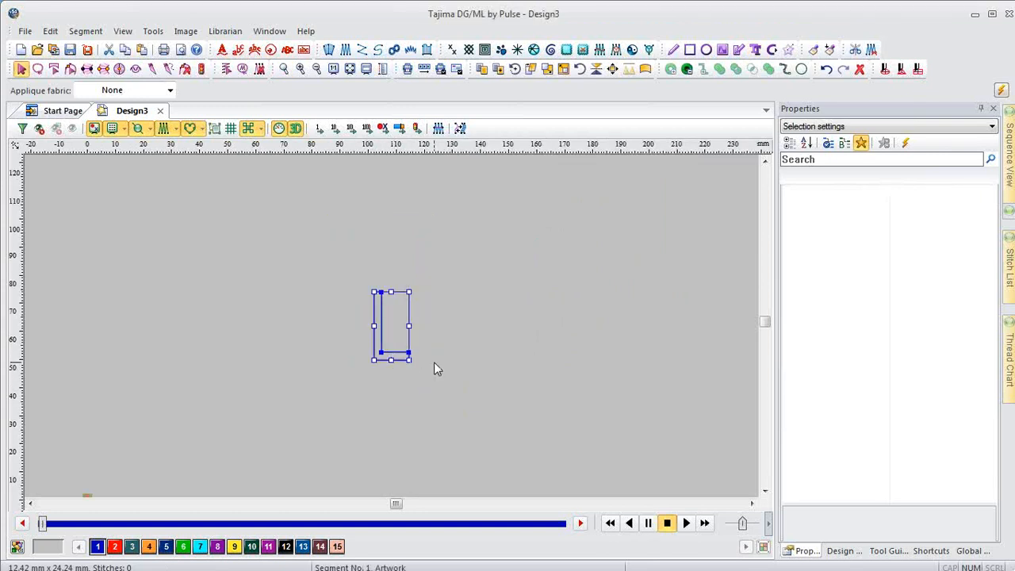
key(r)
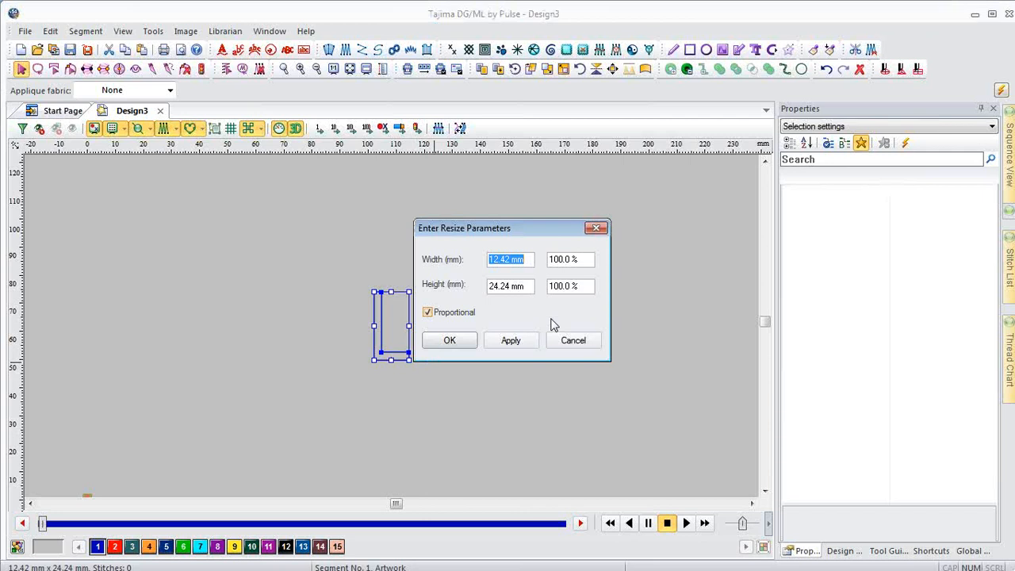
click(595, 229)
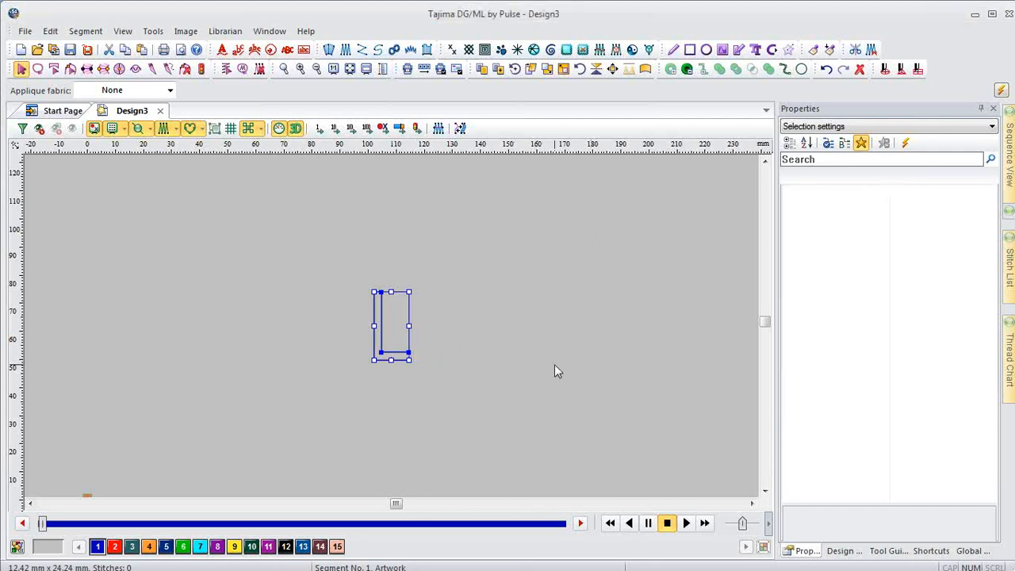
- Convert the L artwork into a satin path starting across the stem's upper end and finishing across the foot's free end
key(z)
drag(344, 276, 441, 372)
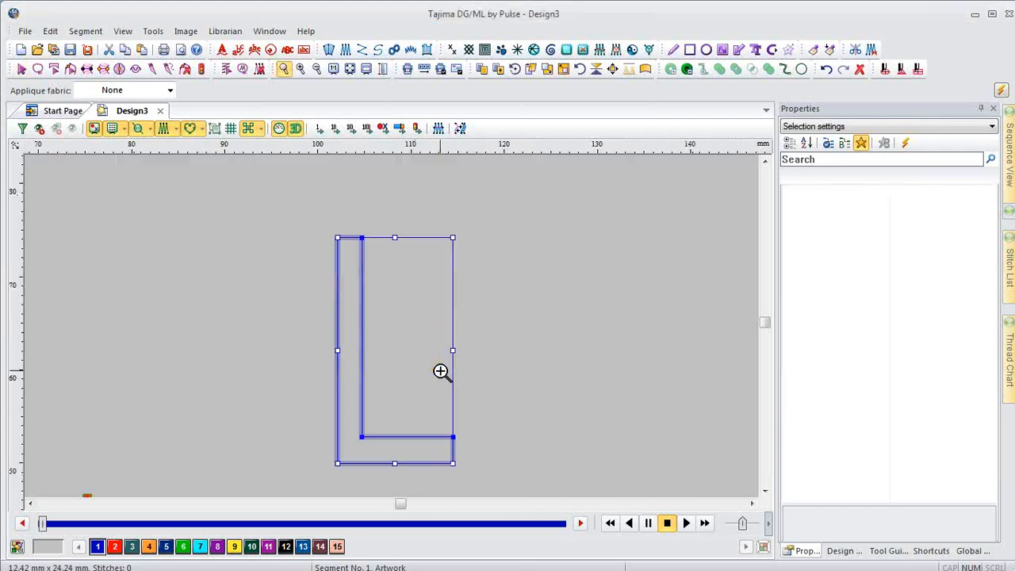
key(Escape)
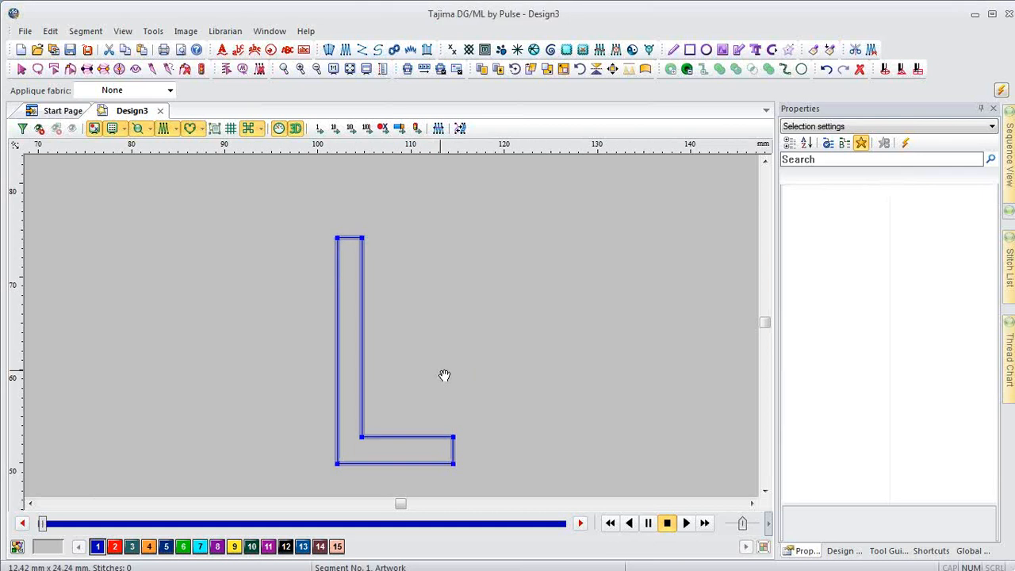
drag(425, 374, 459, 344)
key(m)
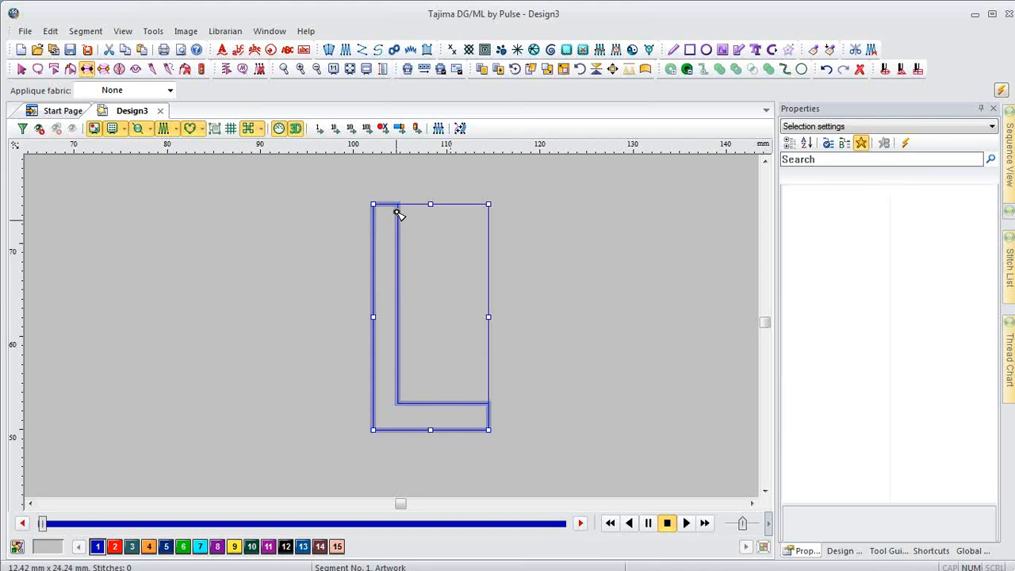
drag(374, 203, 397, 204)
click(488, 403)
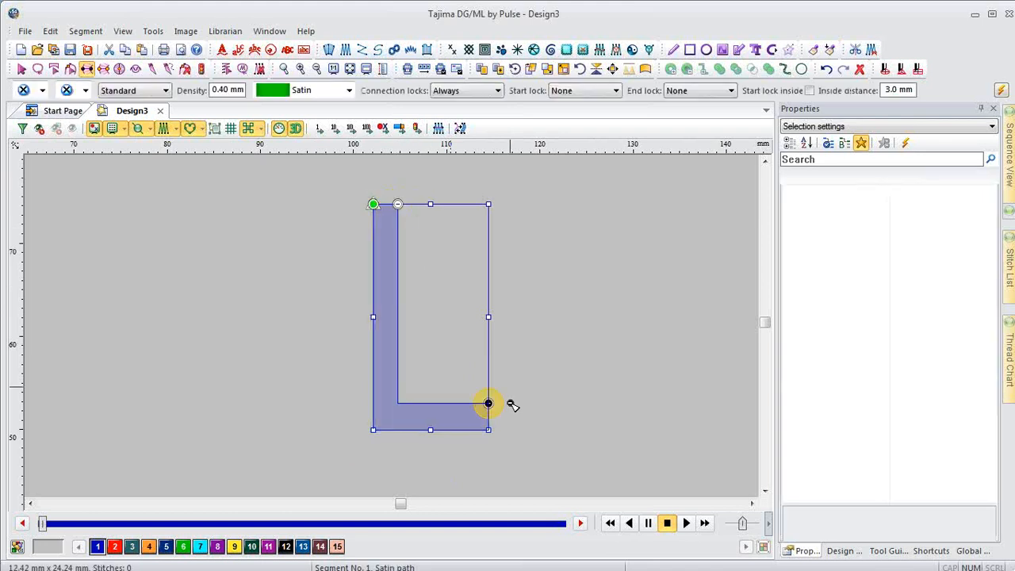
click(488, 429)
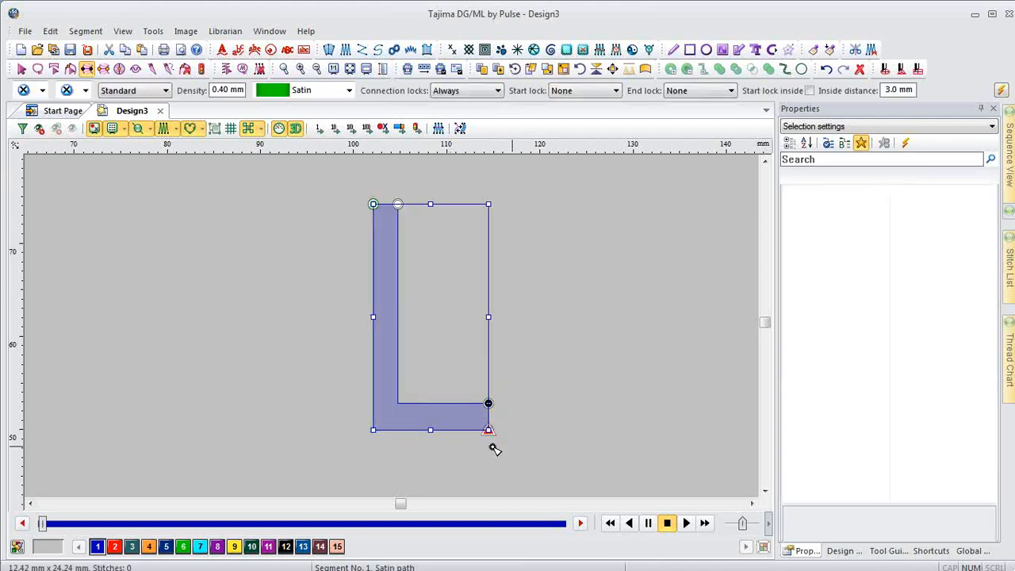
- Add stitch angle lines across the foot, diagonally through the corner and across the lower stem, and generate the satin stitches
click(426, 404)
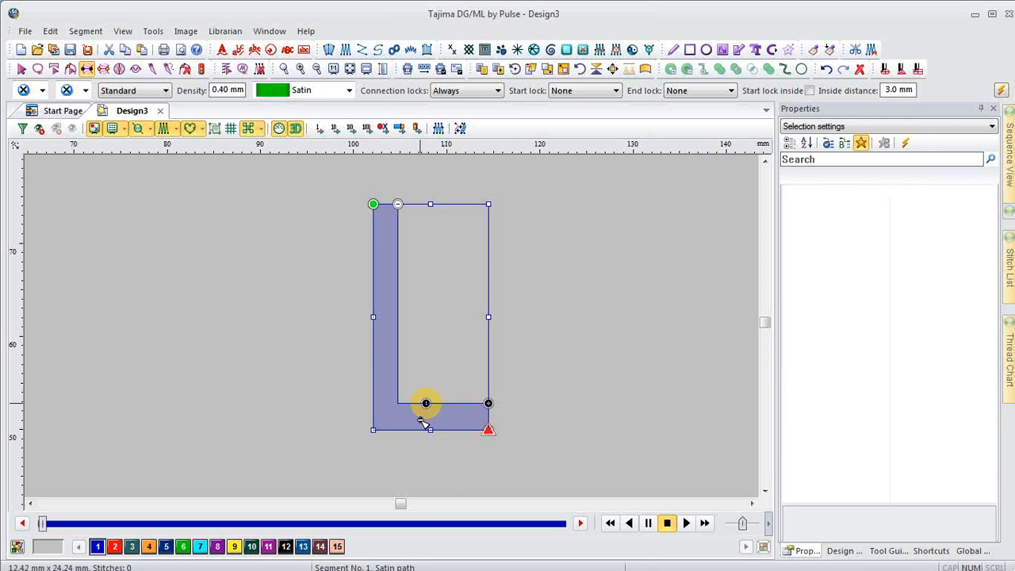
click(426, 429)
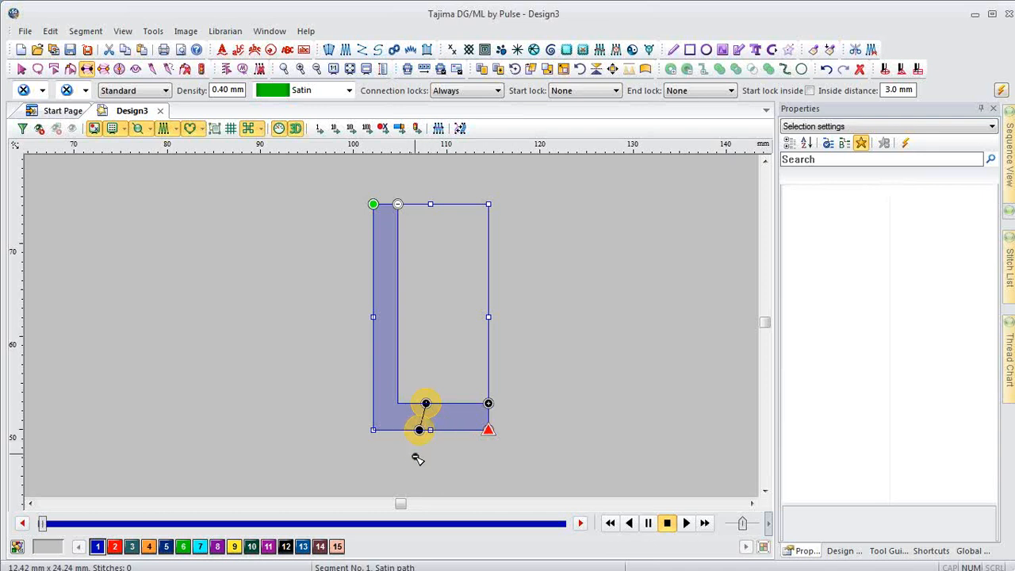
key(Return)
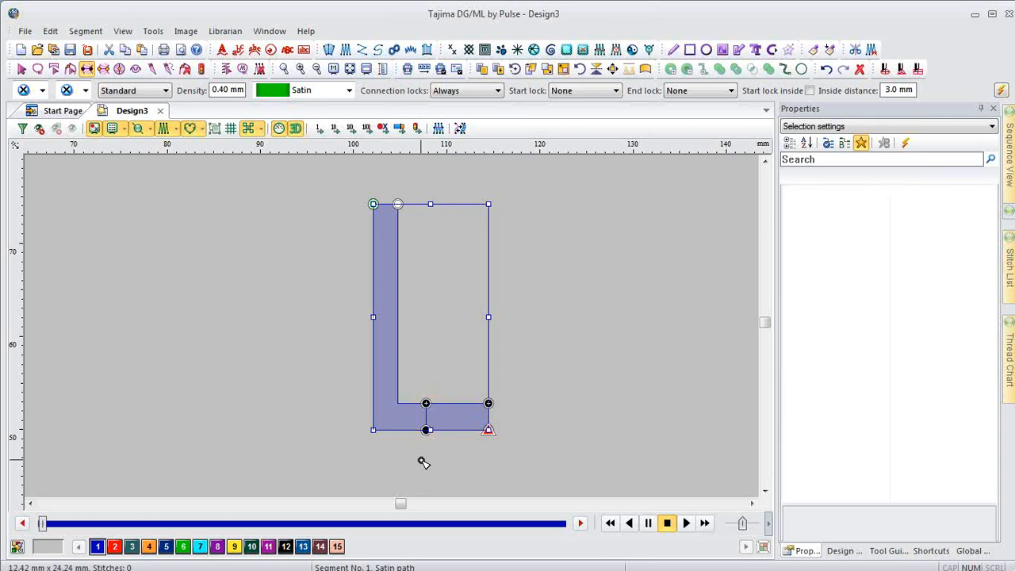
click(397, 403)
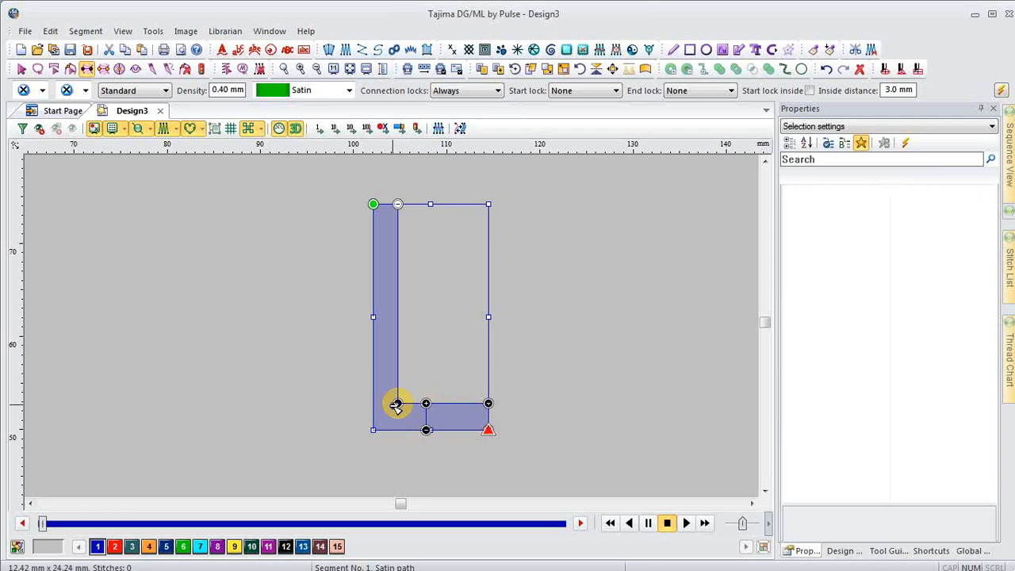
click(375, 430)
click(373, 429)
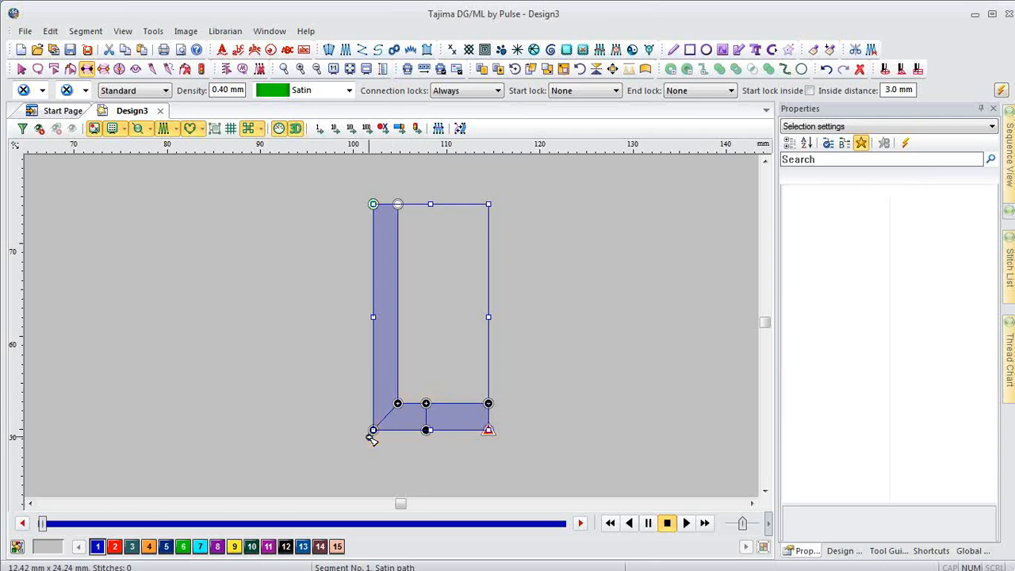
click(397, 382)
click(372, 382)
key(z)
key(Return)
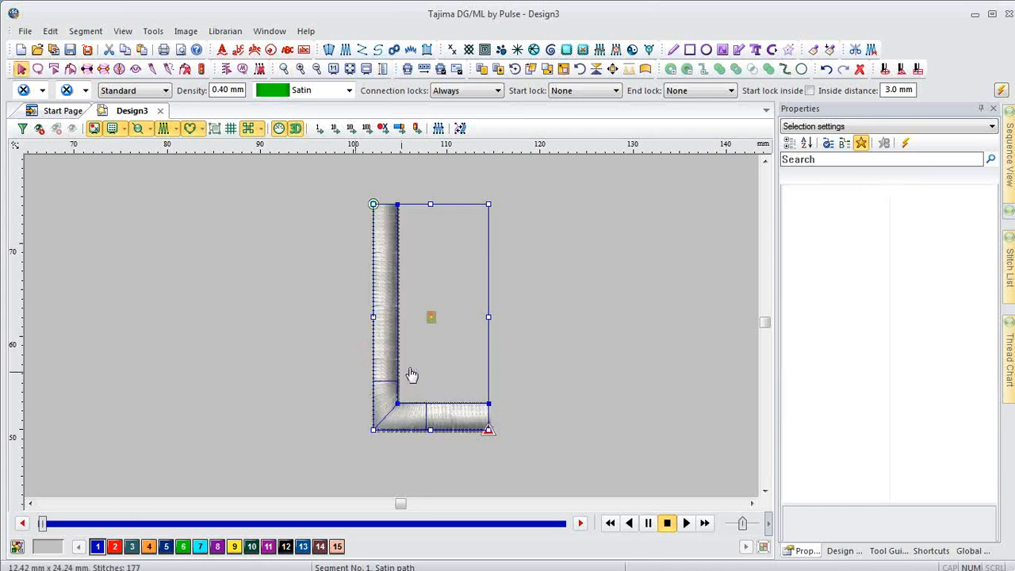
- Edit the topmost satin stitch of the stem, moving both ends slightly inward to make it about 2.1 mm long
key(z)
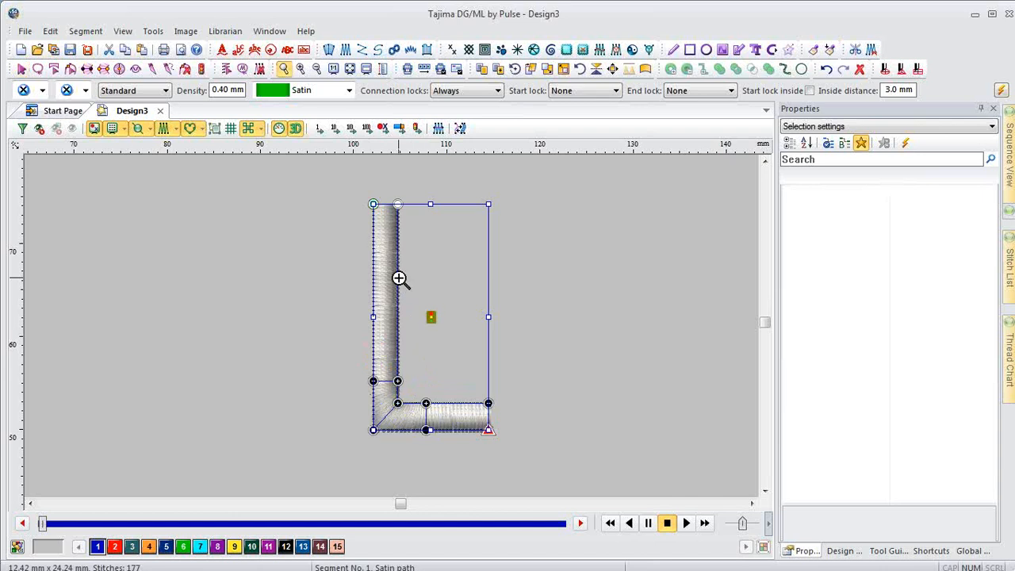
drag(341, 185, 437, 240)
key(Escape)
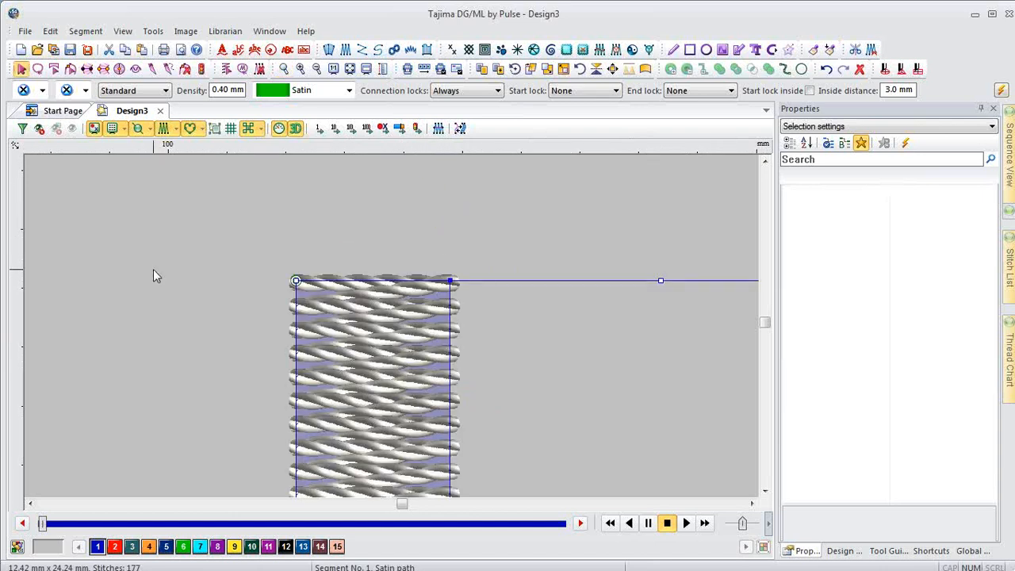
click(268, 271)
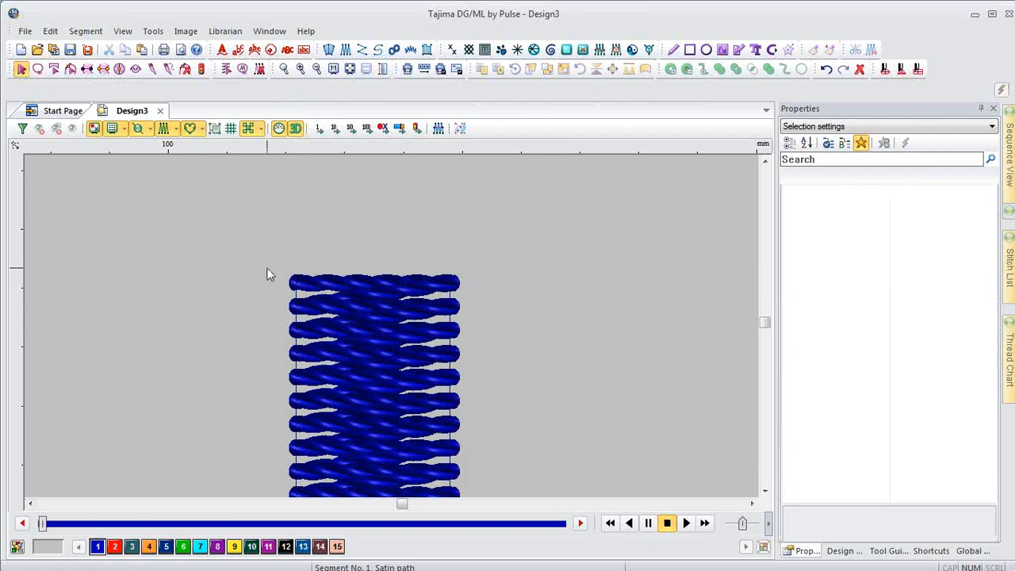
key(t)
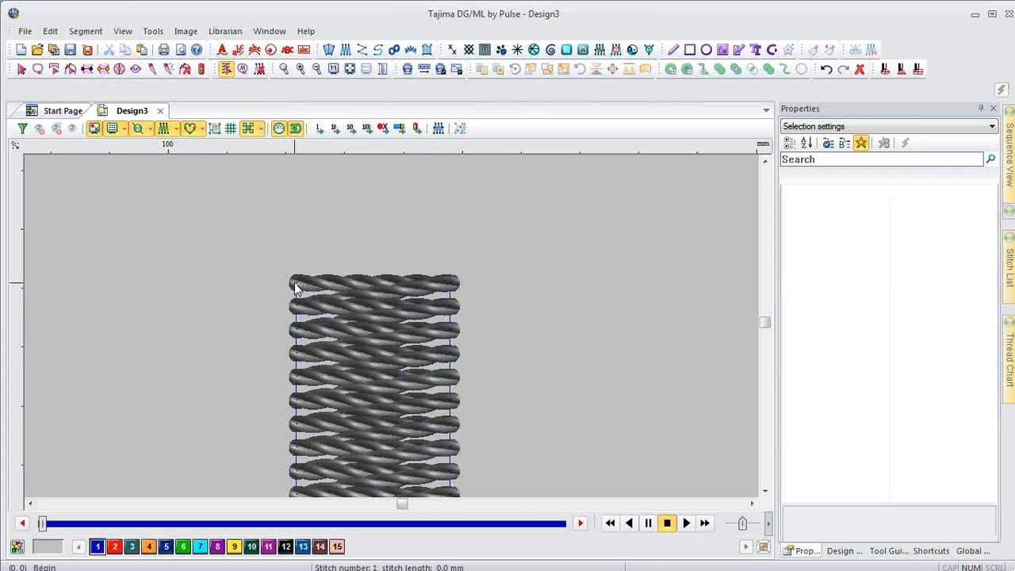
click(298, 281)
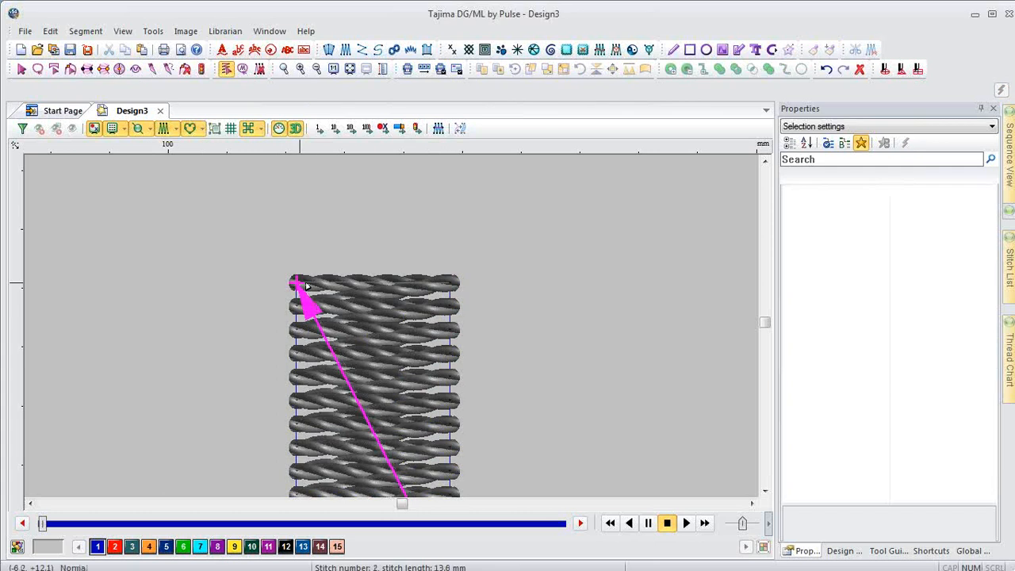
drag(300, 282, 316, 282)
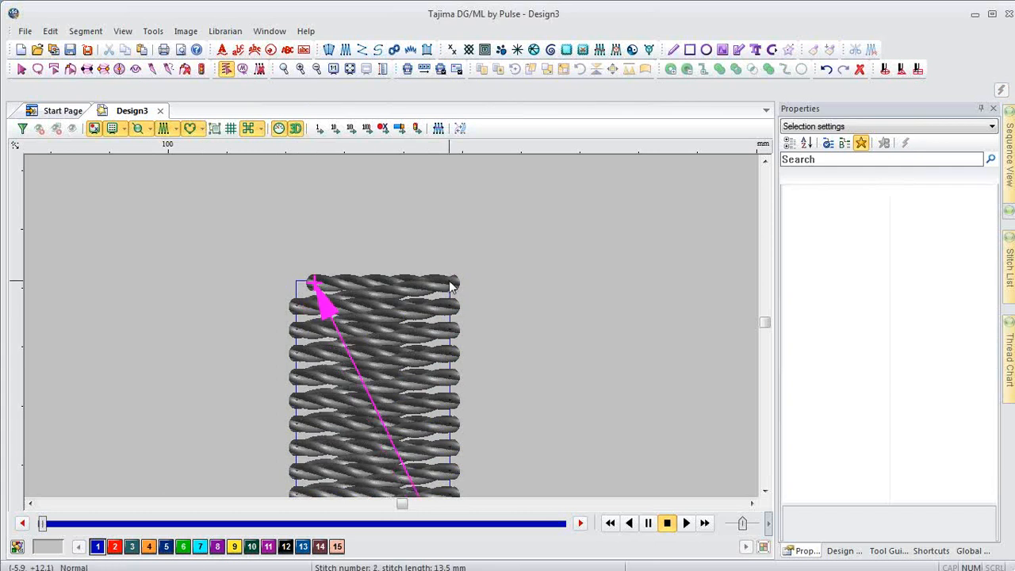
click(450, 283)
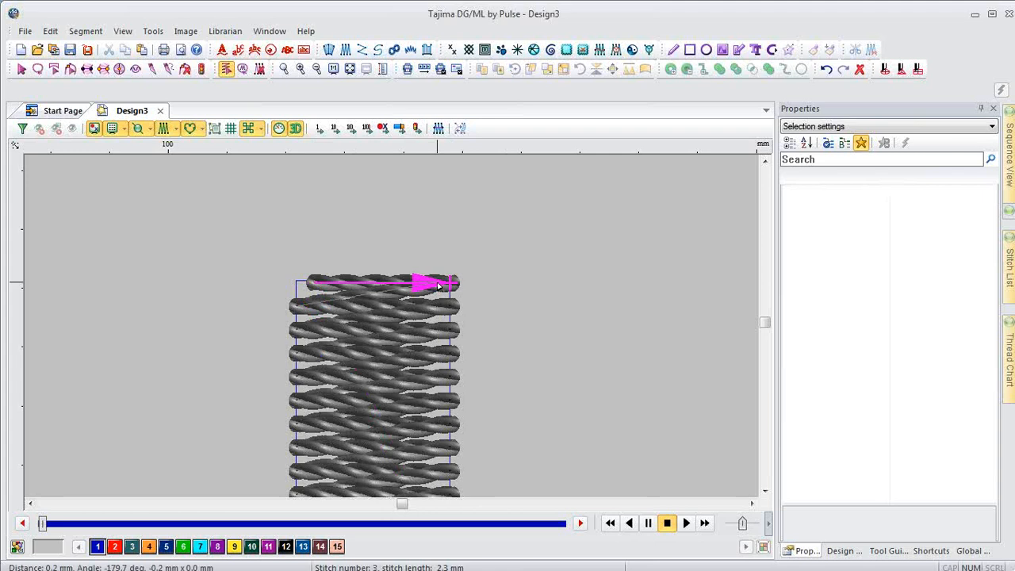
drag(439, 287, 438, 284)
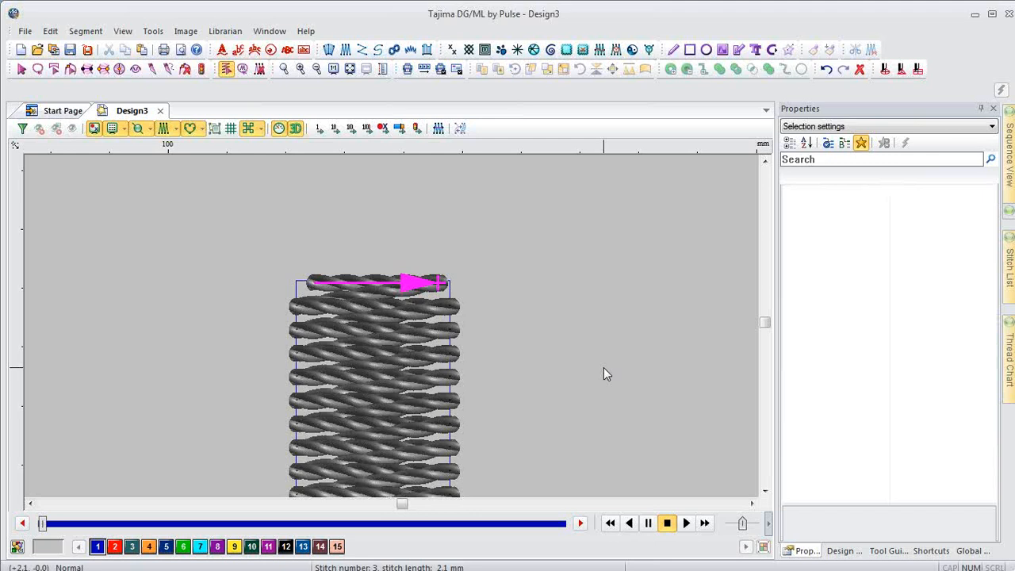
- Switch off the 3D stitch view and move the stitch end at the L's outer corner inward, leaving a stitch about 3.5 mm long
drag(515, 376, 438, 401)
key(Escape)
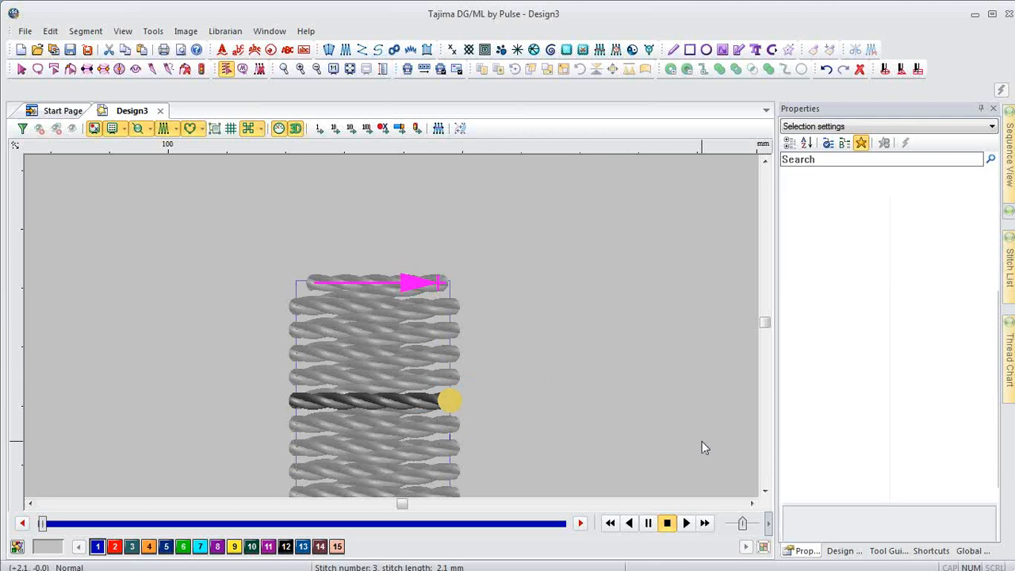
drag(373, 451, 386, 267)
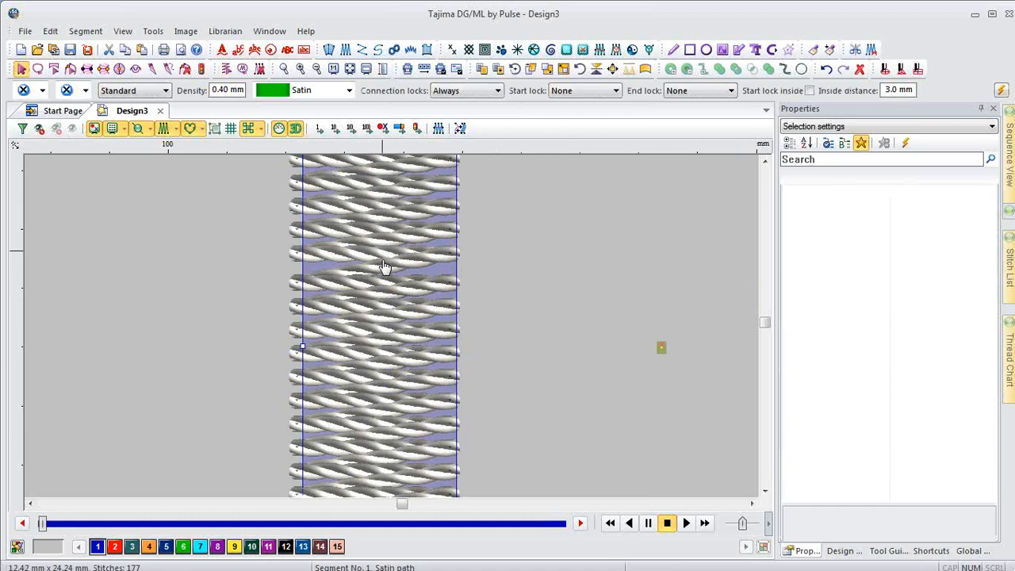
drag(385, 438, 382, 315)
key(d)
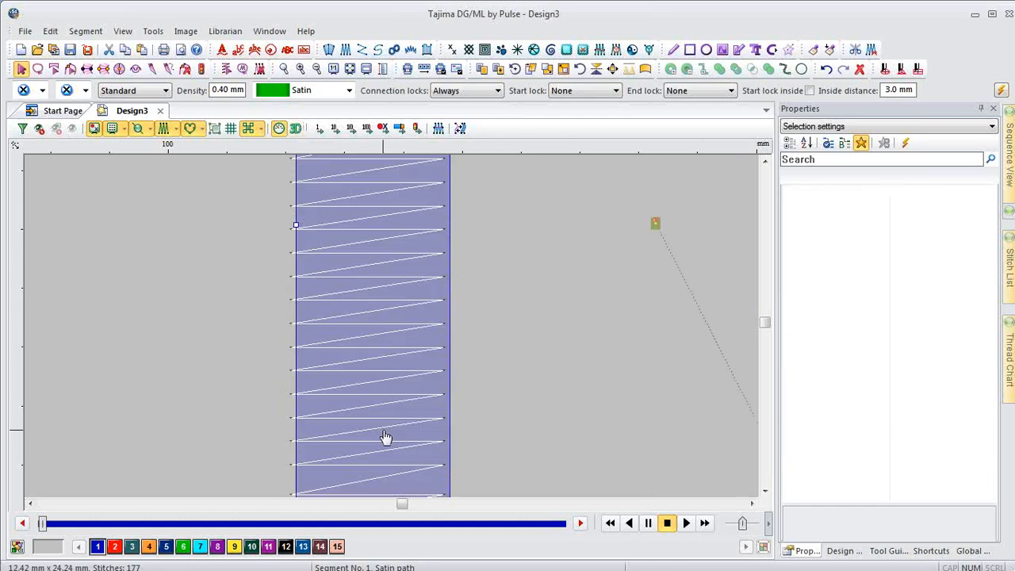
drag(385, 435, 398, 242)
drag(400, 454, 444, 192)
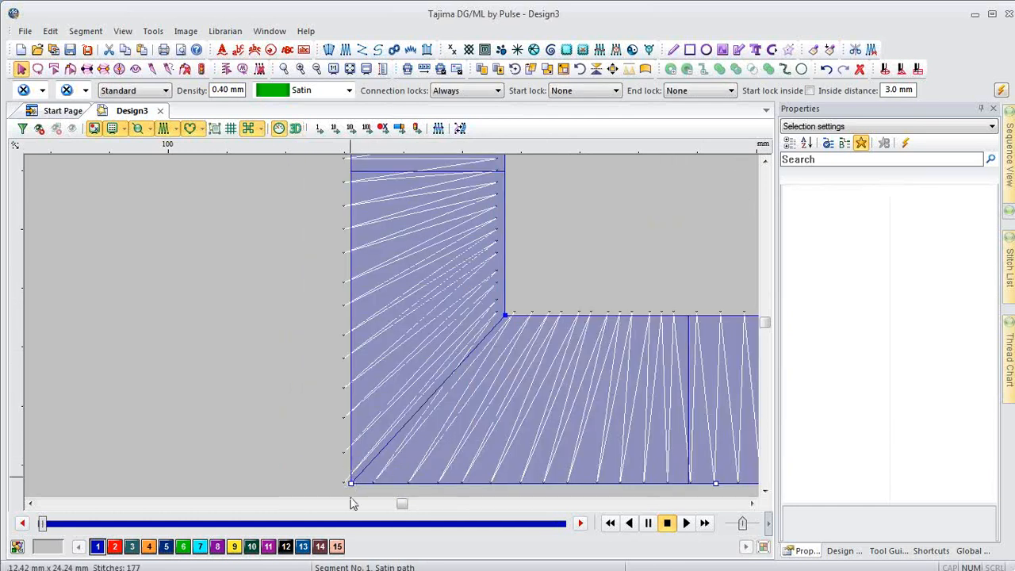
key(t)
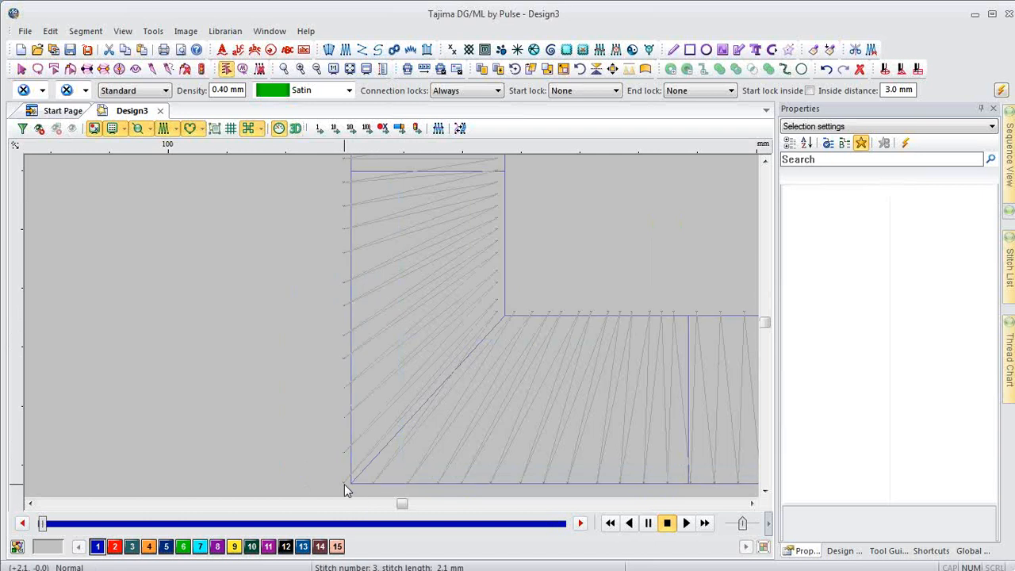
drag(344, 482, 366, 458)
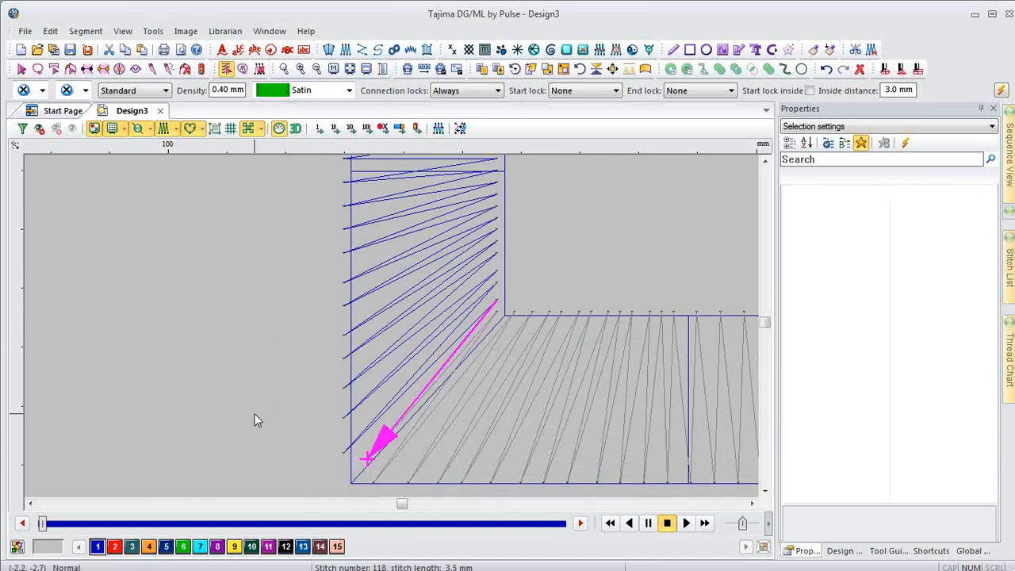
- Restore the 3D stitch view, show the whole letter and leave no segment selected
key(3)
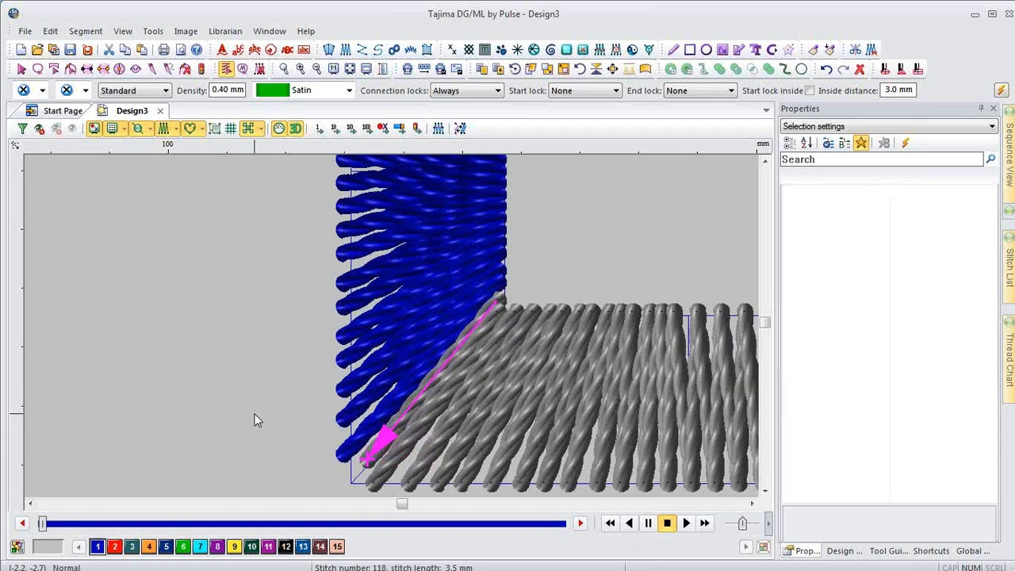
key(0)
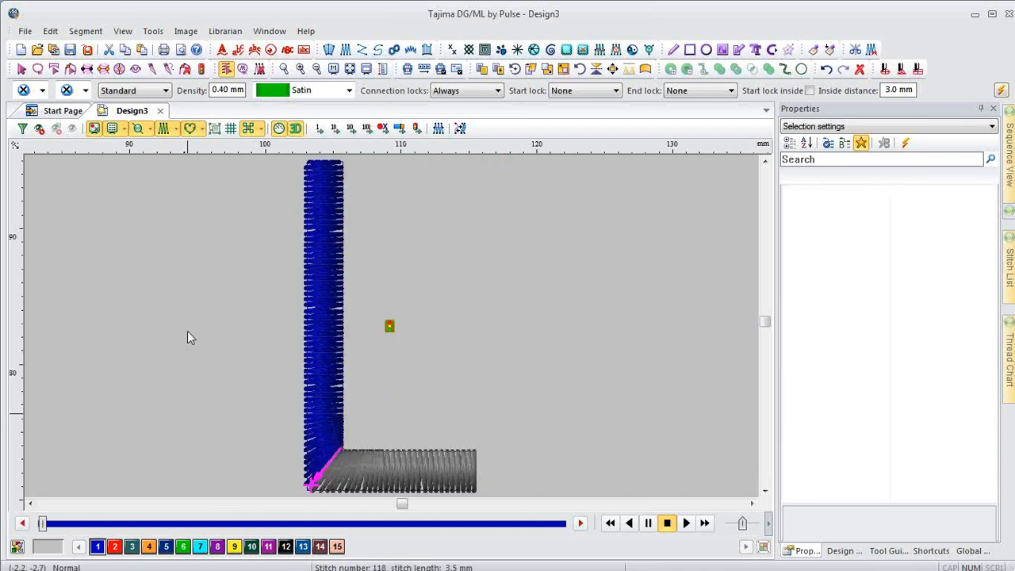
key(Escape)
click(159, 282)
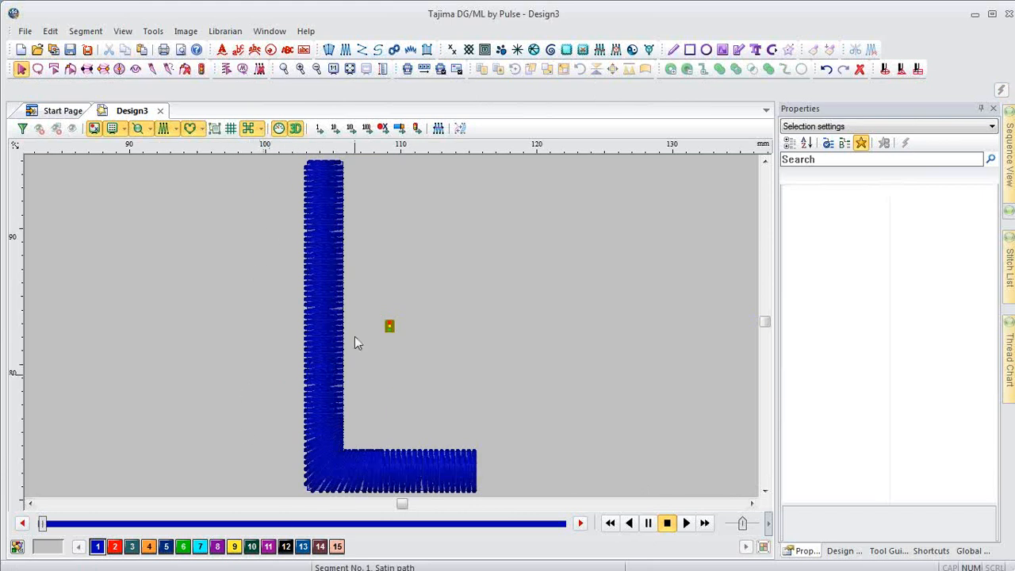
- Move both ends of the stem's topmost stitch outward so they extend beyond the satin column on each side
key(t)
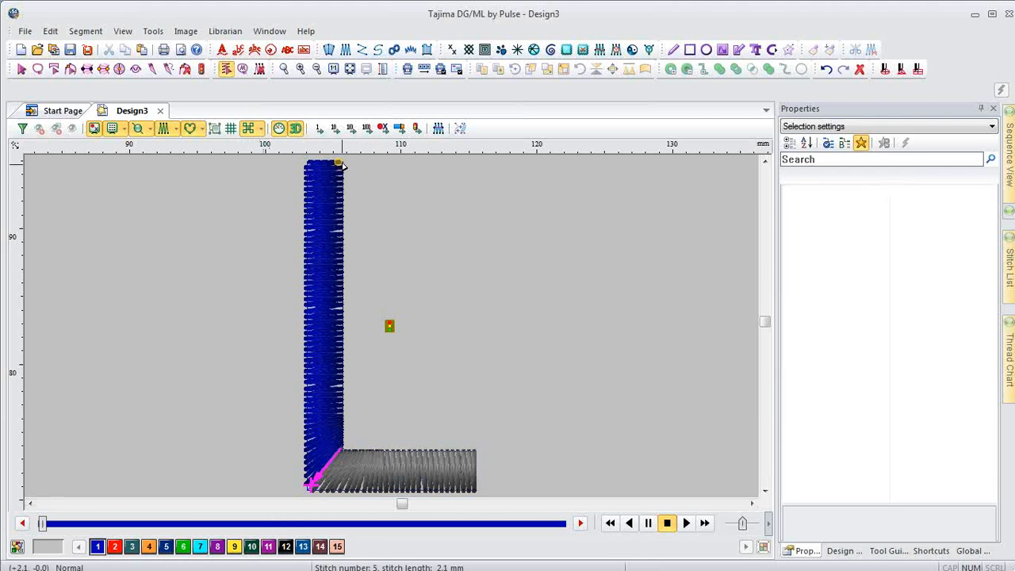
click(340, 164)
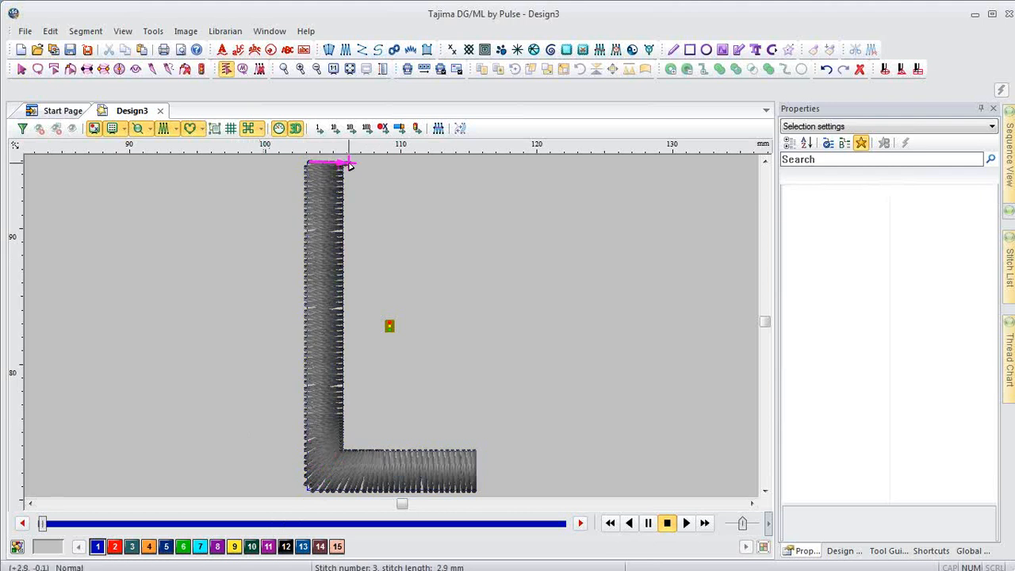
click(310, 163)
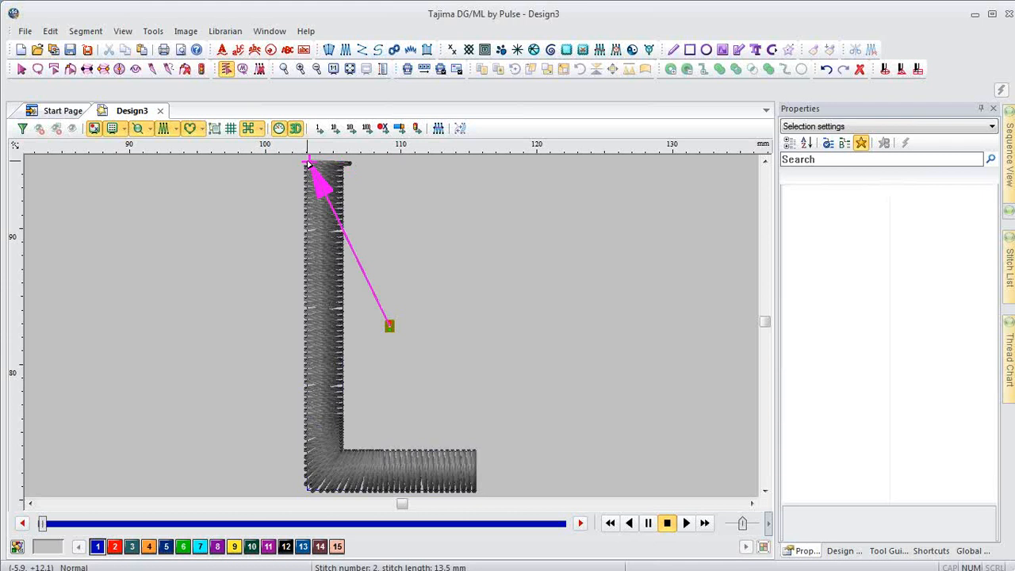
drag(310, 163, 299, 161)
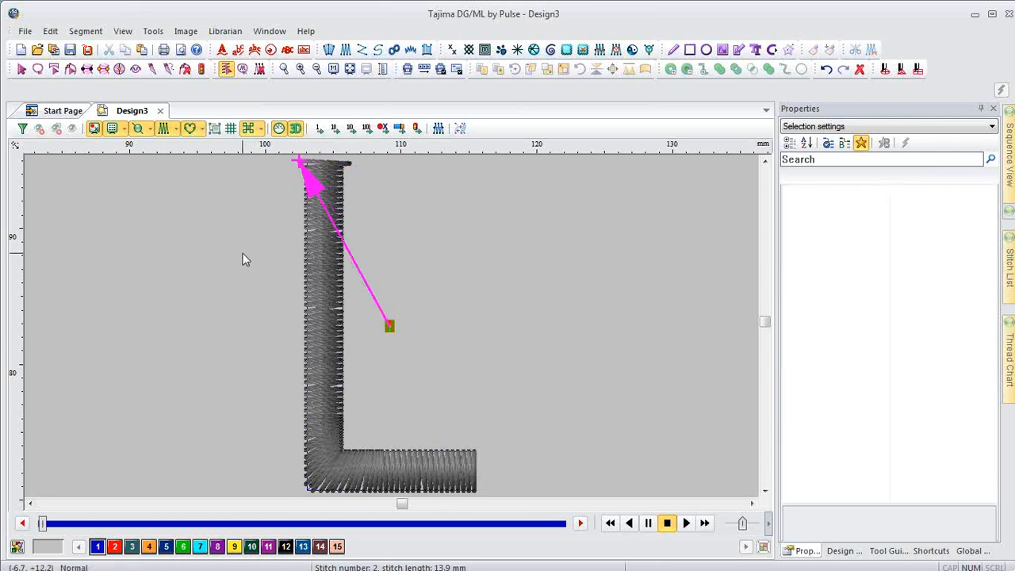
- Leave stitch editing and regenerate the L satin path, accepting the loss of its manual stitch changes
key(Escape)
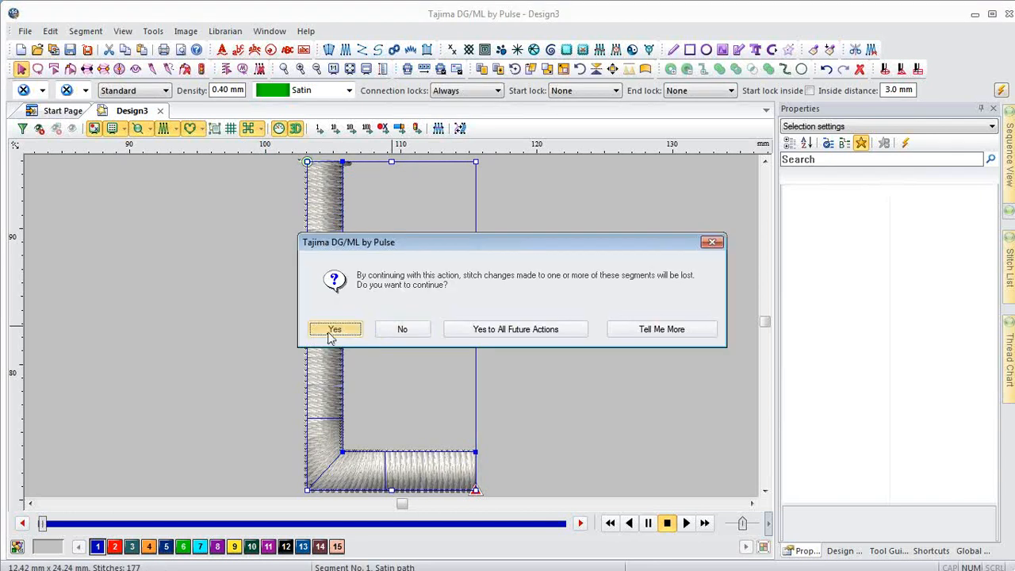
click(331, 333)
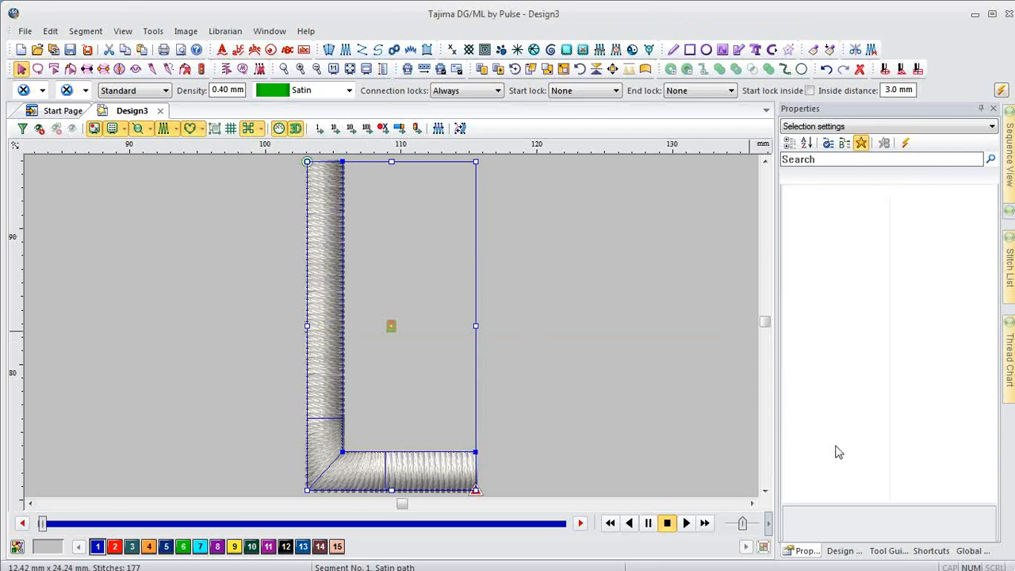
- Enable Extend stitches at ends and Extend stitches at corners for the L, and inspect the end of its foot up close
click(841, 550)
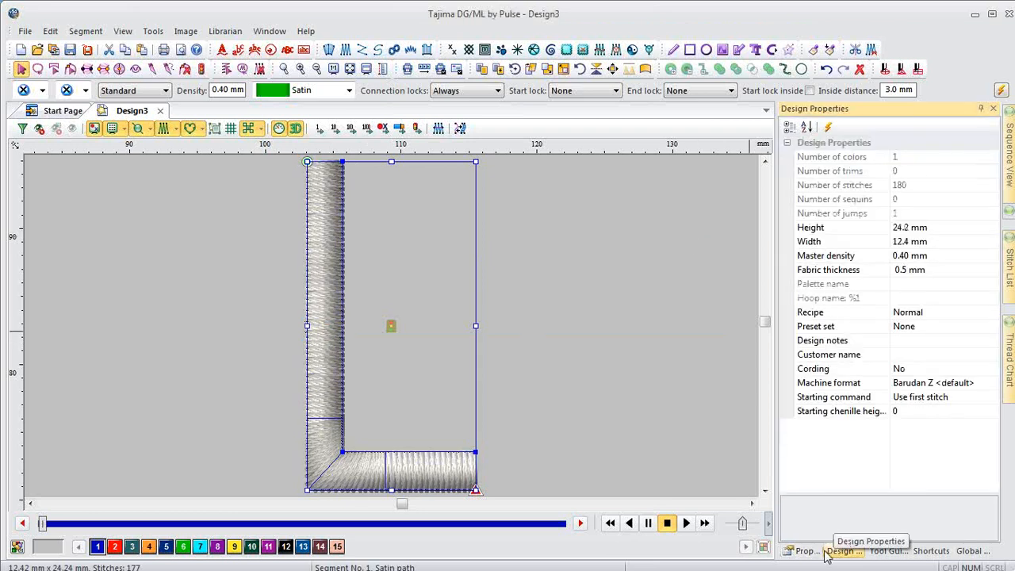
click(802, 554)
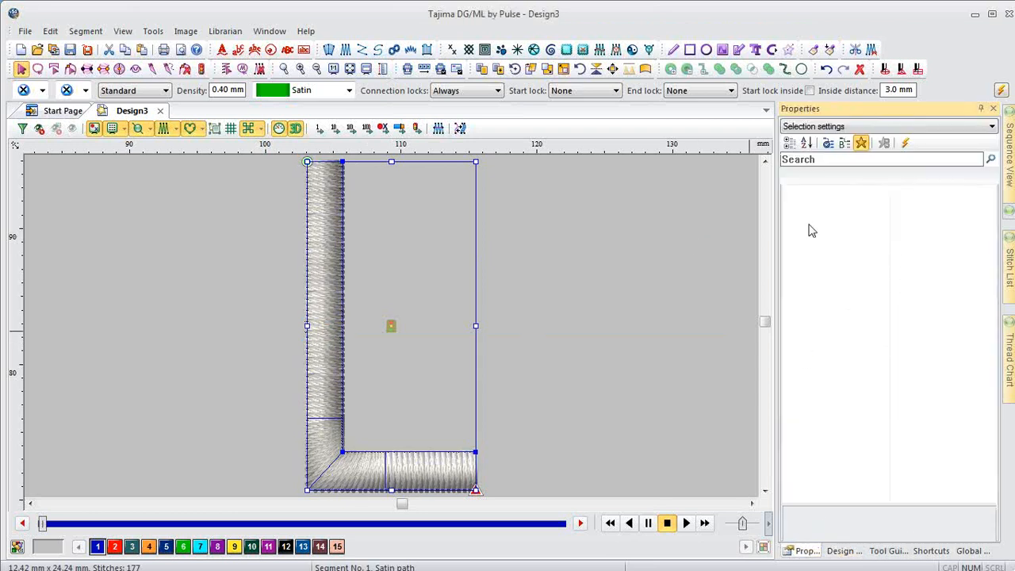
click(829, 146)
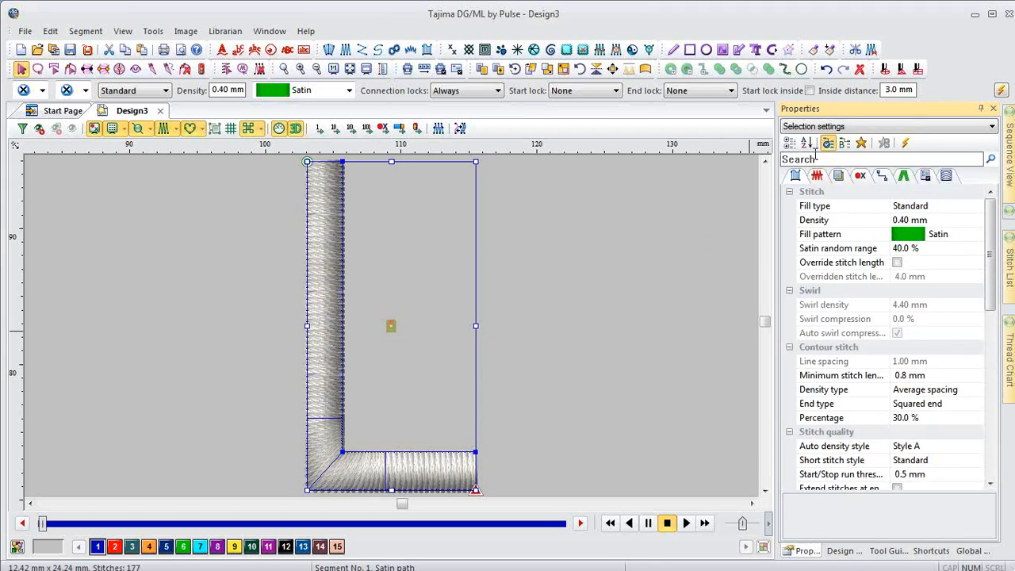
click(792, 146)
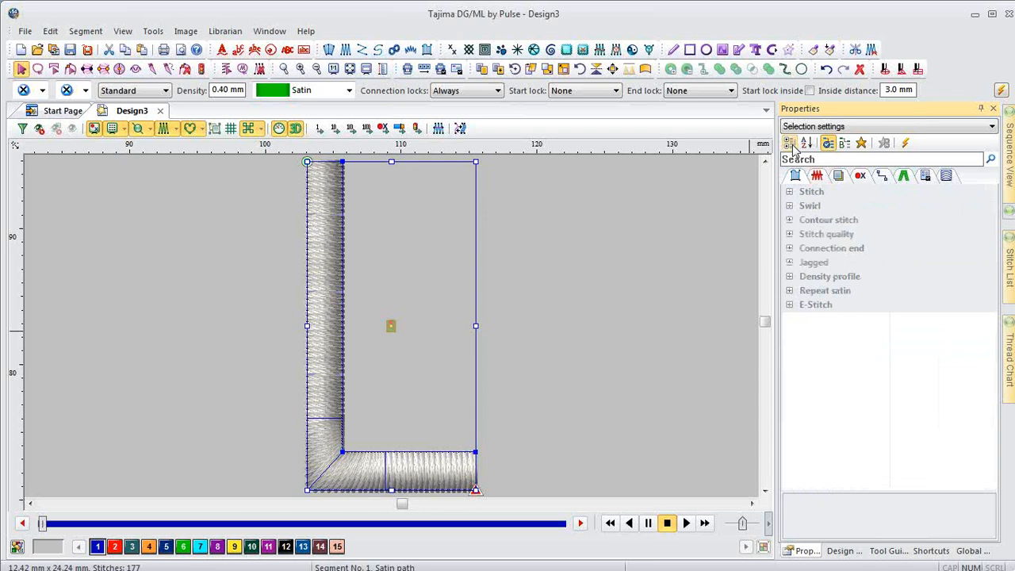
click(790, 235)
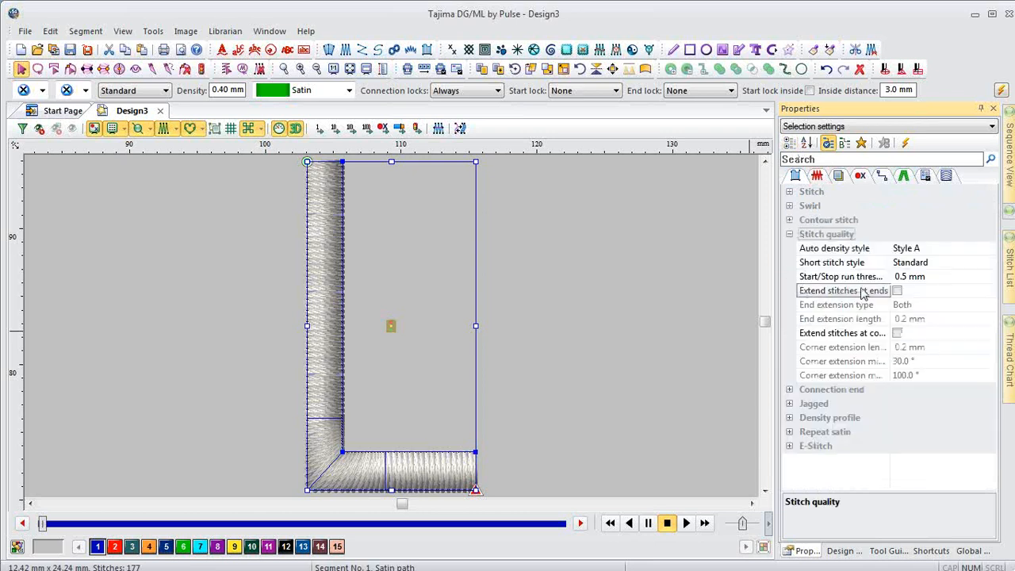
click(896, 292)
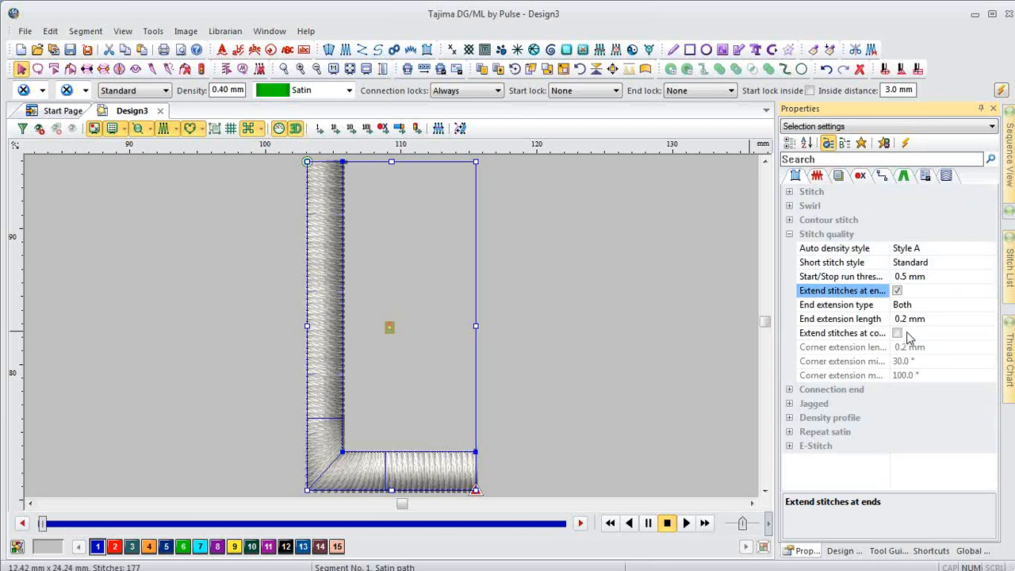
click(898, 333)
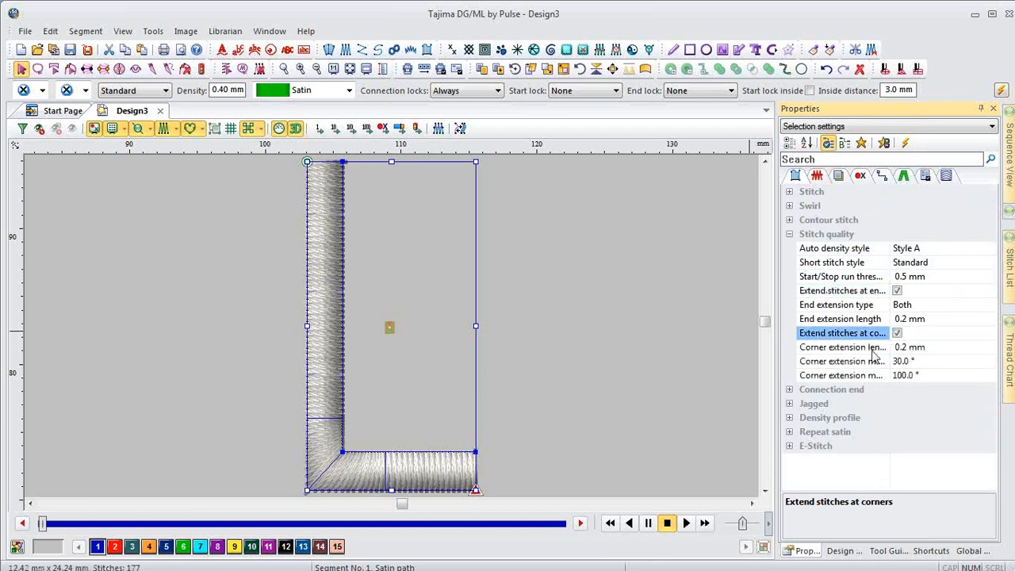
click(593, 384)
key(z)
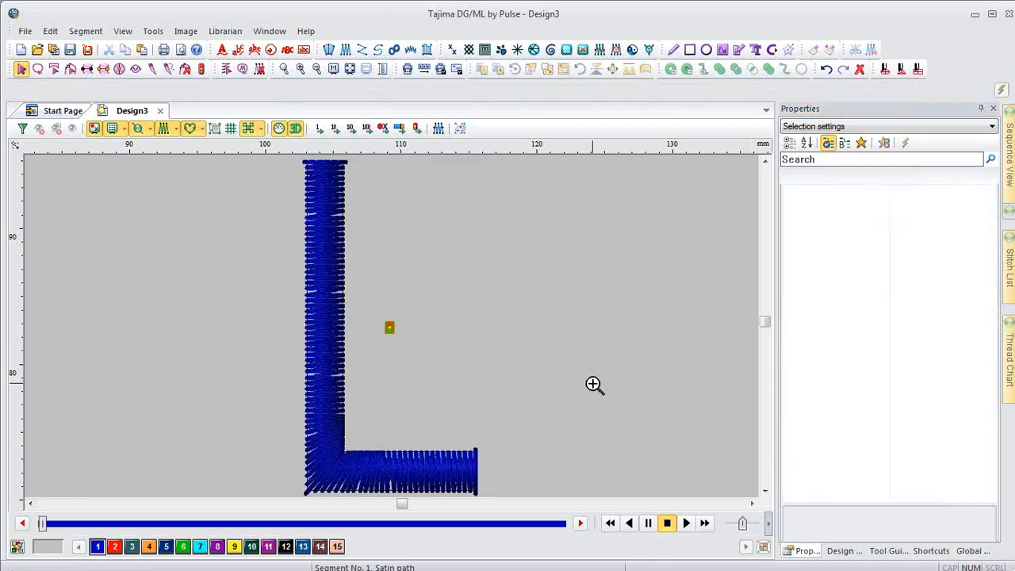
drag(439, 419, 505, 500)
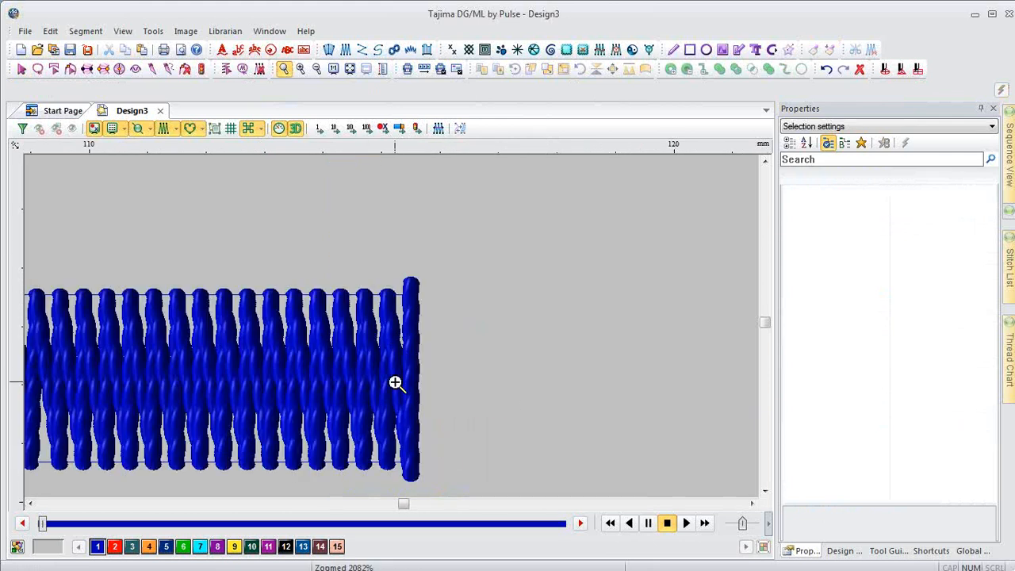
key(Escape)
- Select the L satin path and move it upward to free space beneath it
key(0)
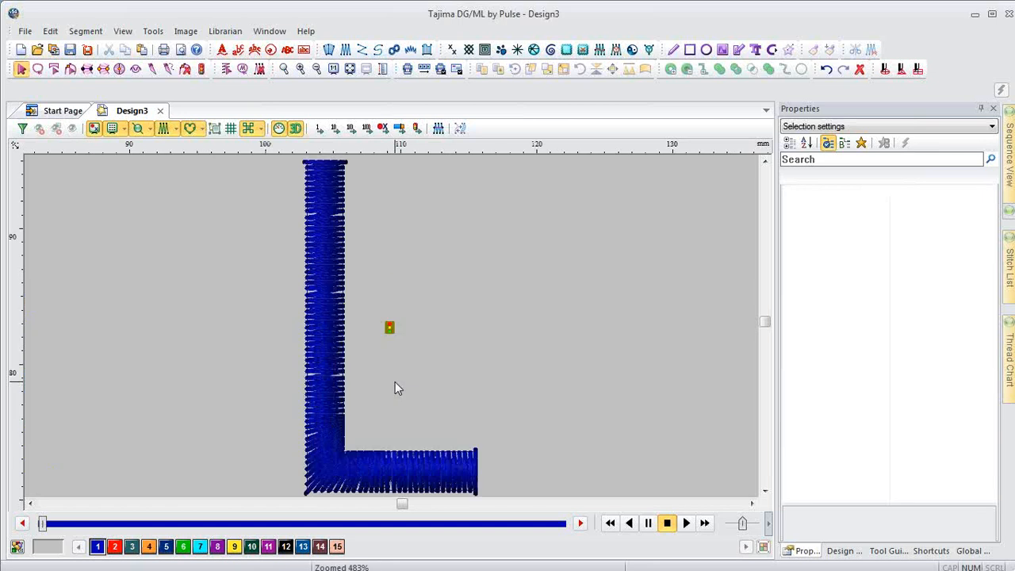
click(344, 420)
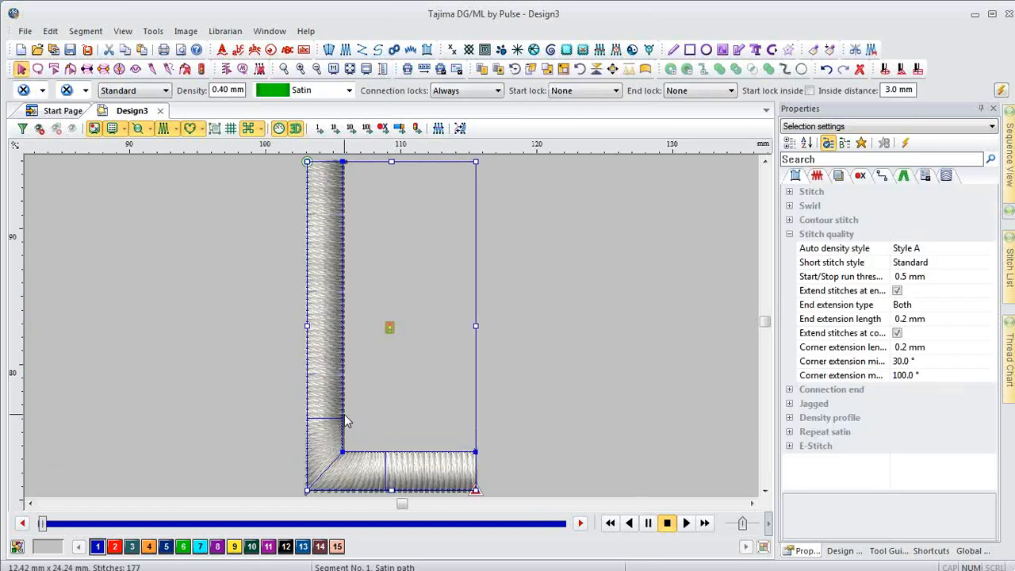
key(1)
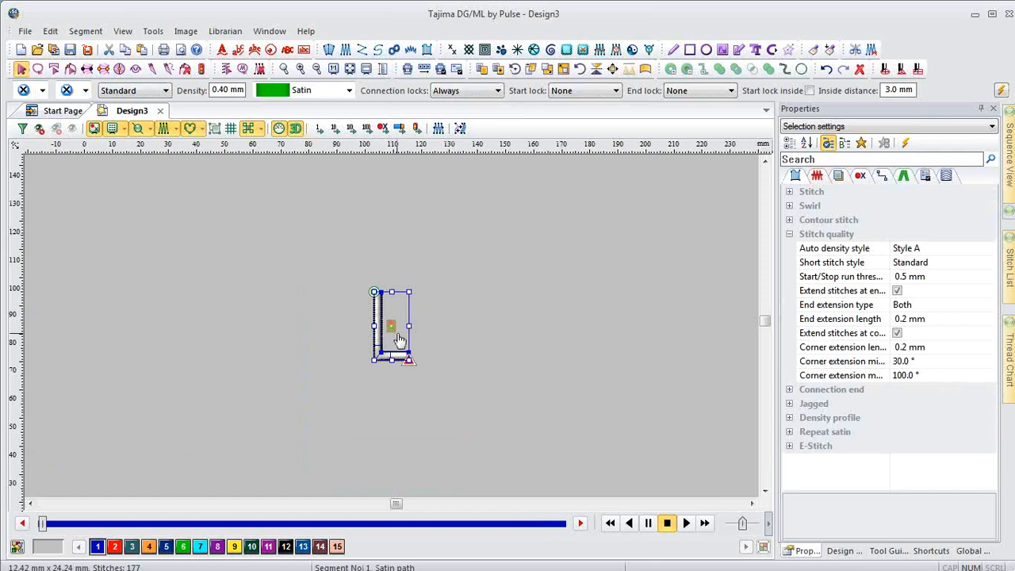
drag(400, 339, 396, 243)
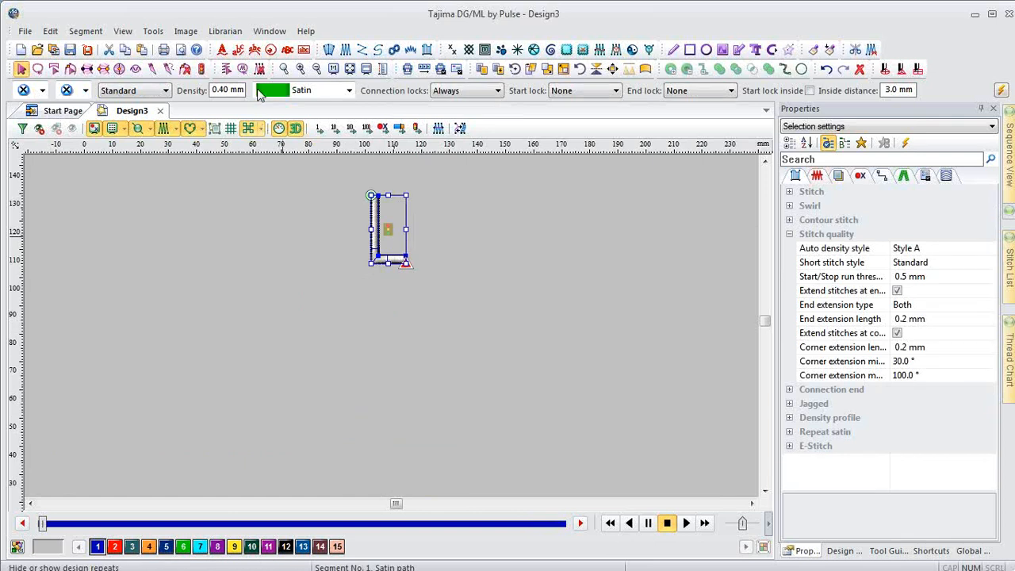
- Add the text "Pulse" in the Block New font on a horizontal baseline below and left of the L
click(222, 50)
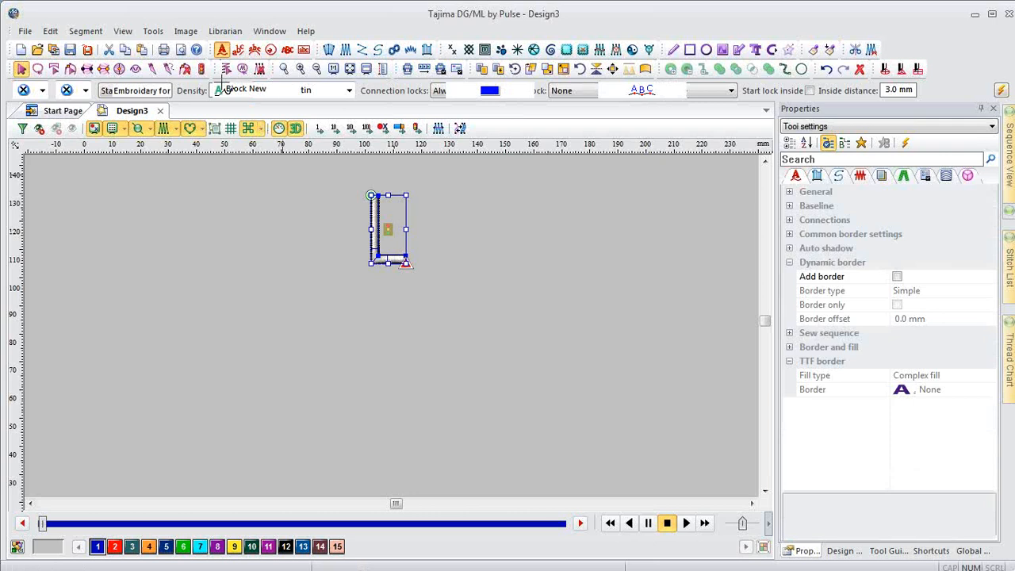
click(228, 346)
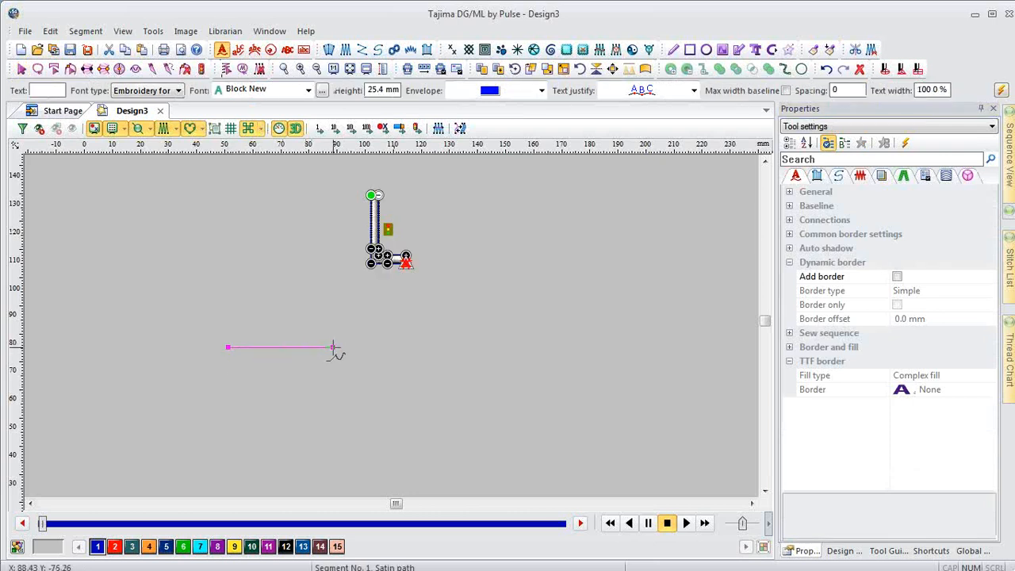
click(332, 347)
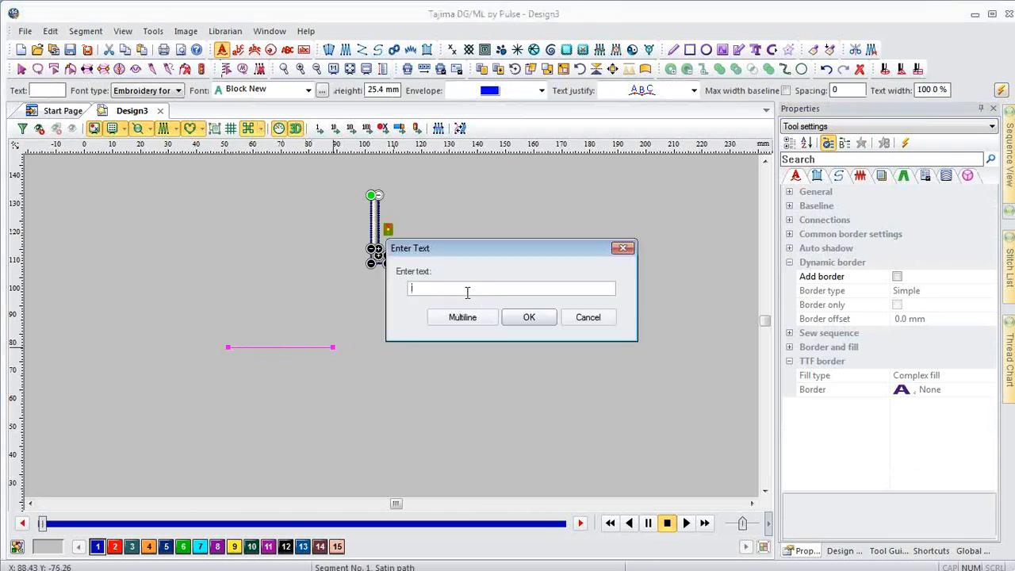
text(Hello)
key(Return)
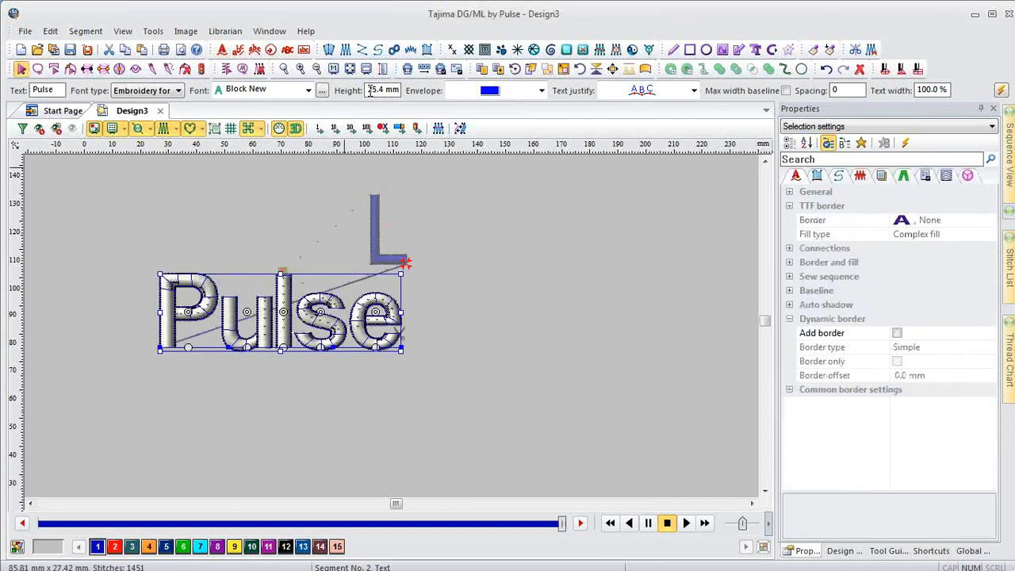
- Set the Pulse lettering's height to 10 mm and move it to the lower right of the L
drag(370, 90, 414, 91)
text(10)
key(Return)
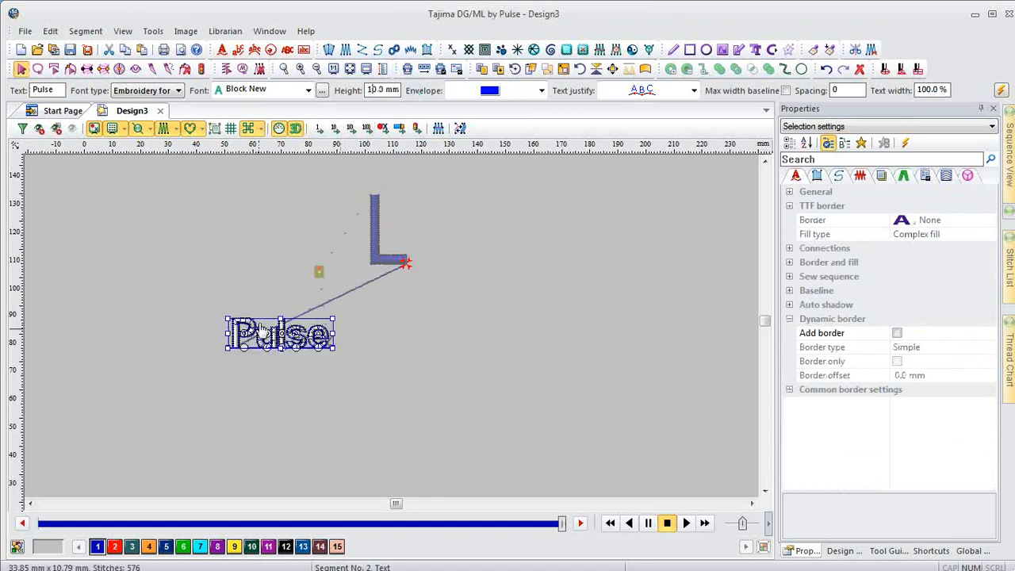
drag(262, 325, 475, 354)
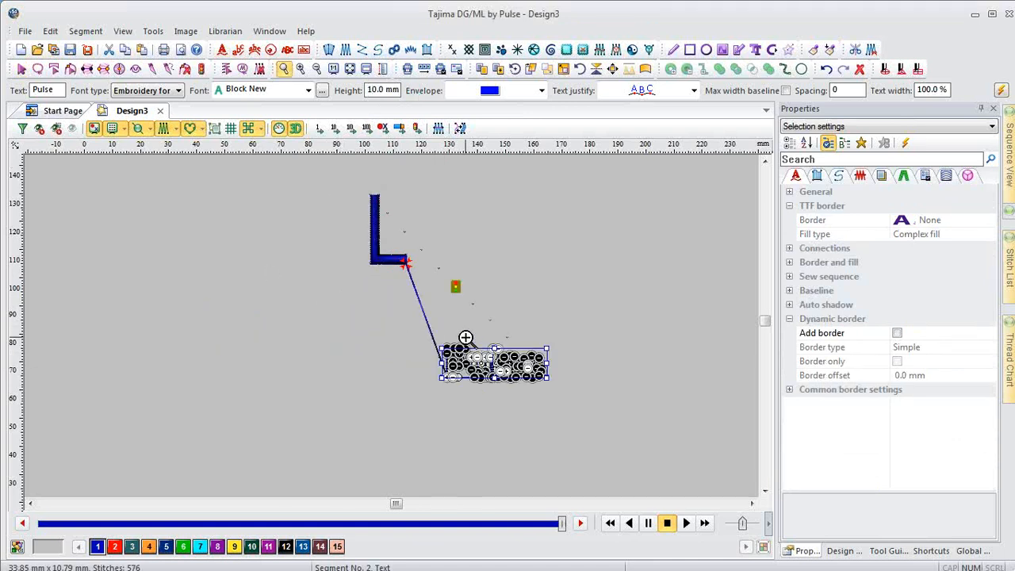
- Turn on stitch extension at both ends and corners for the Pulse lettering and inspect its letters up close
drag(411, 333, 598, 409)
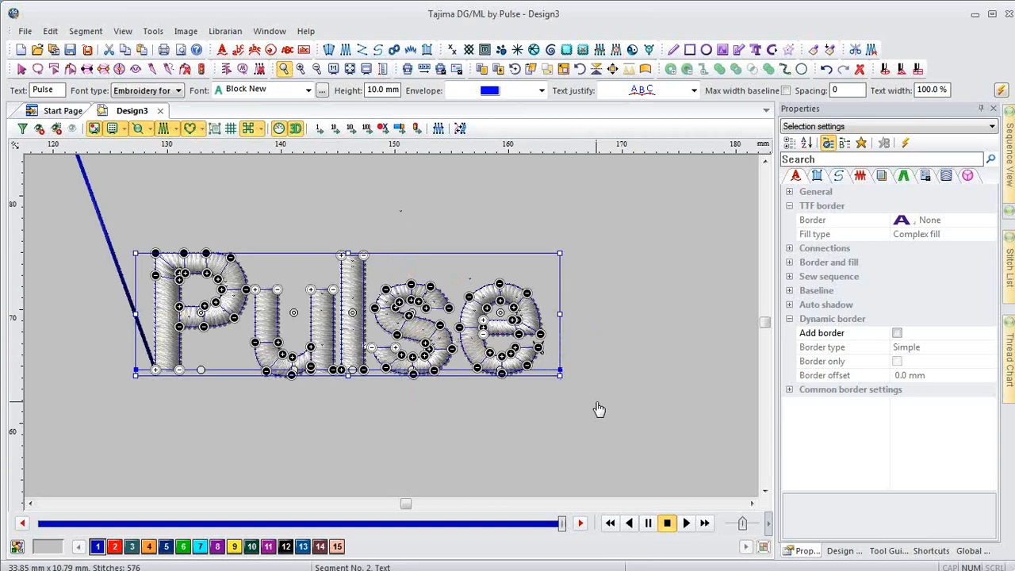
key(Escape)
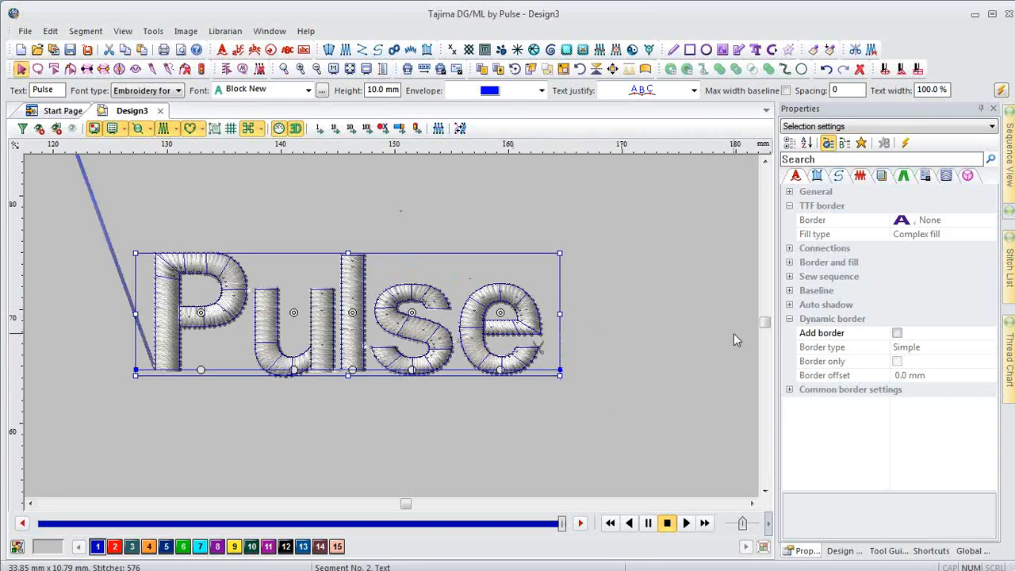
click(816, 175)
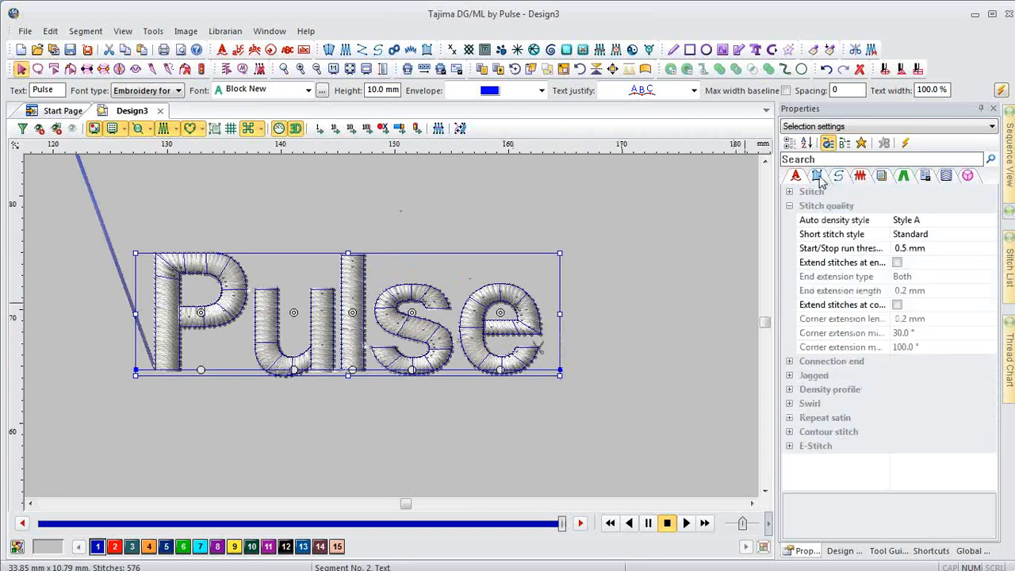
click(896, 262)
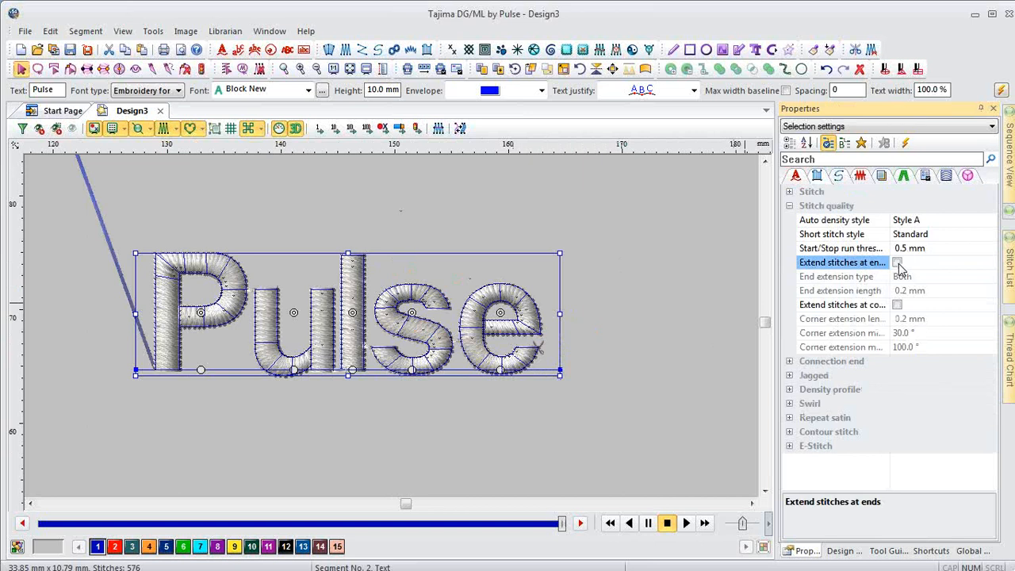
click(897, 263)
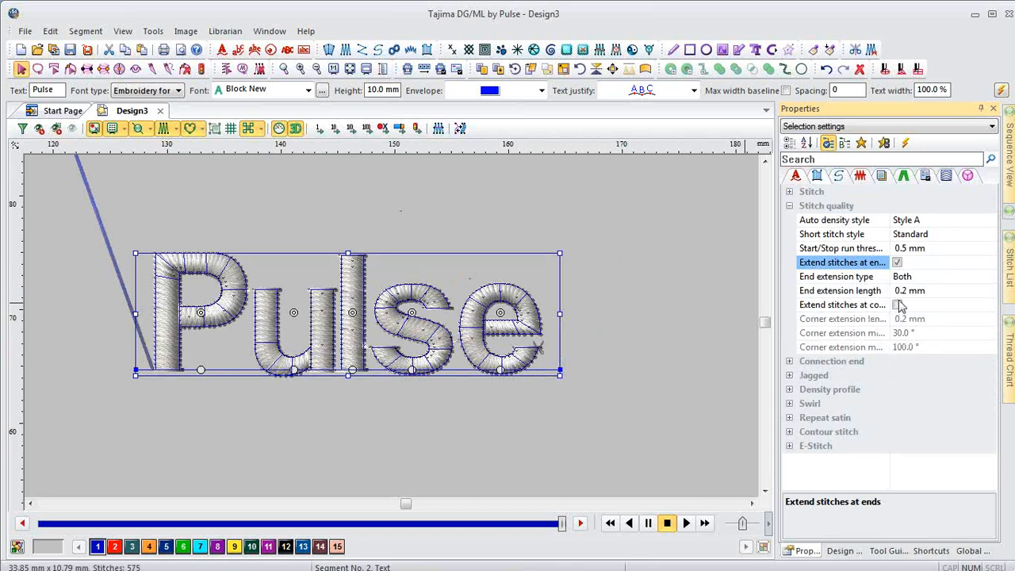
click(897, 306)
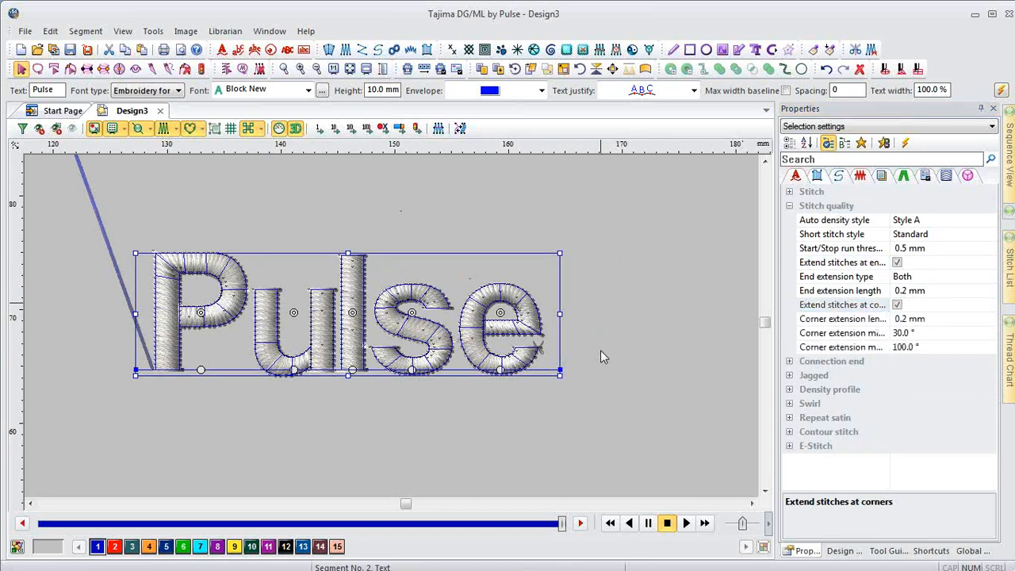
key(z)
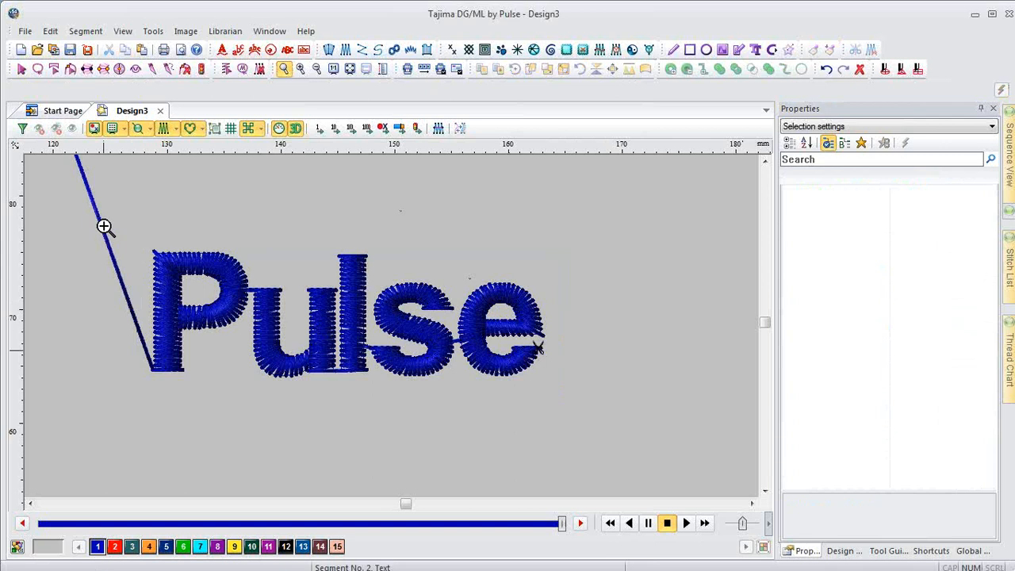
drag(112, 223, 417, 408)
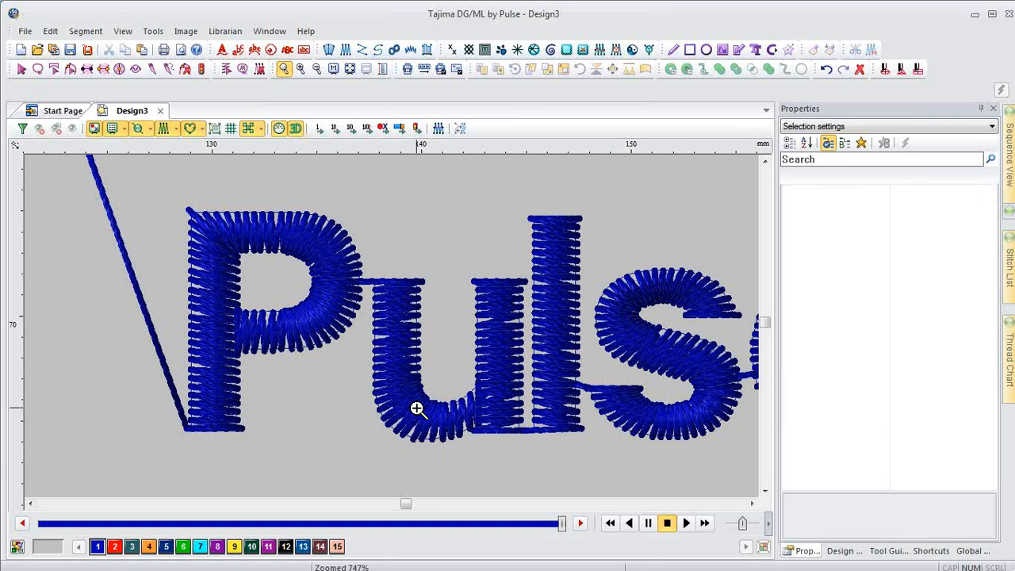
key(Escape)
- Select the Pulse lettering and move it directly beneath the L
key(0)
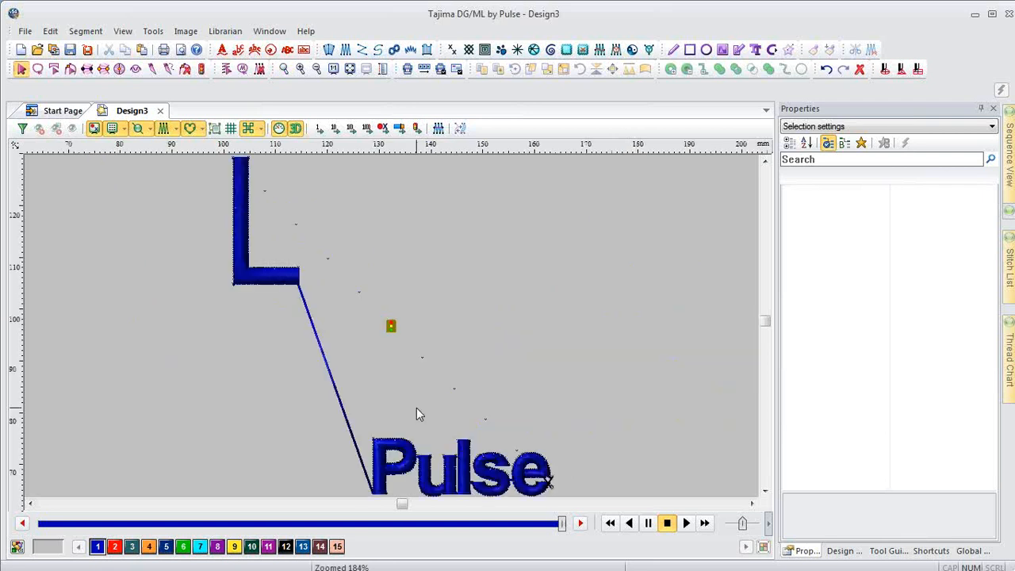
click(406, 449)
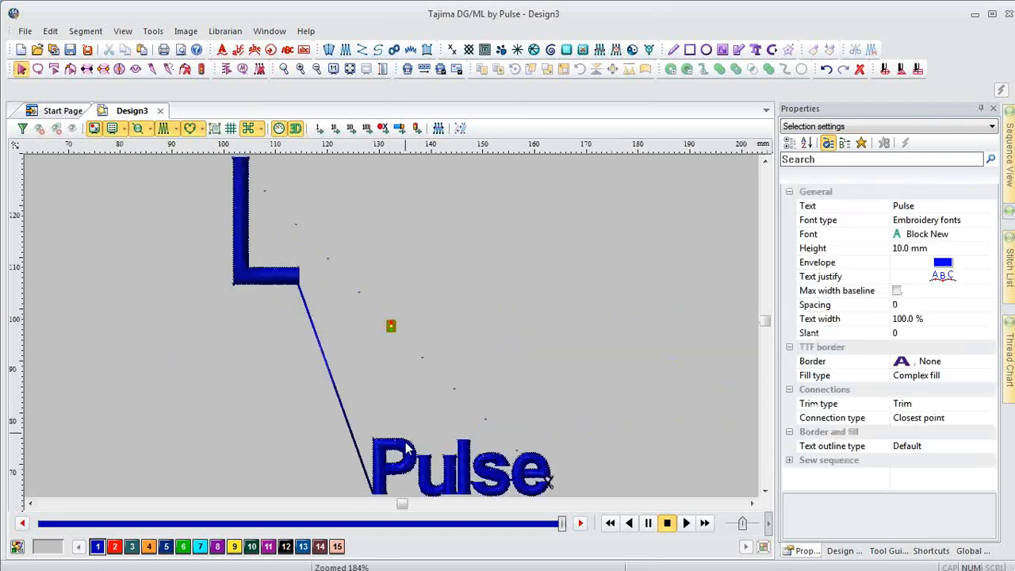
drag(406, 450, 291, 345)
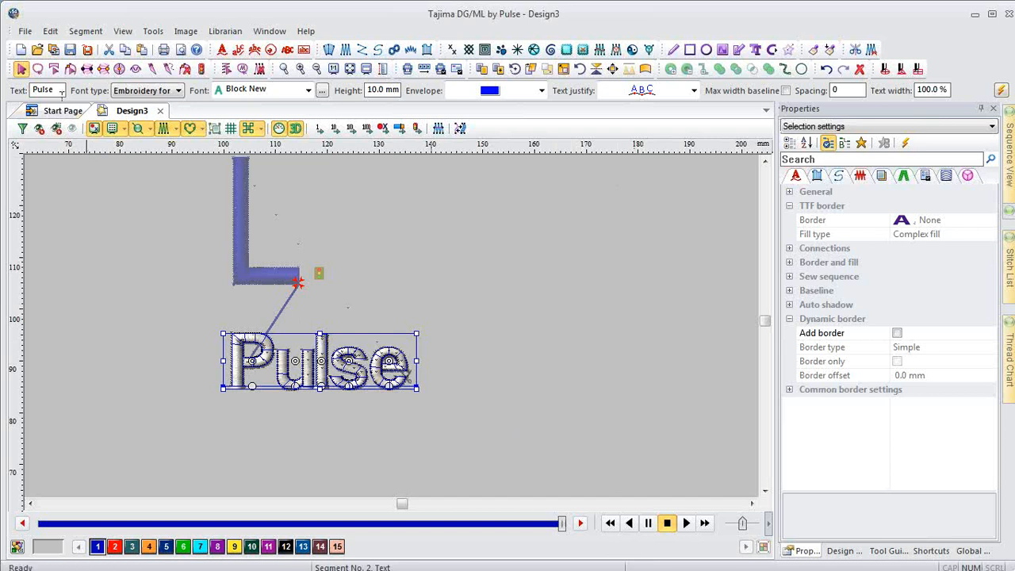
- Extend the lettering's text to "Pulse Micro"
click(62, 88)
text(Micro)
key(Return)
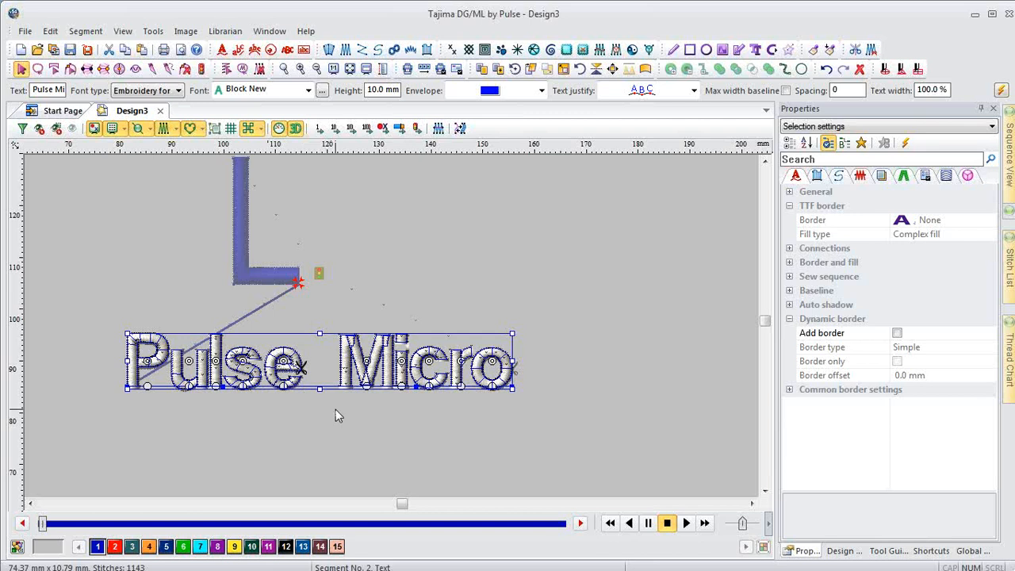
- Enable Max width baseline for the Pulse Micro lettering and view the fitted text up close
click(785, 91)
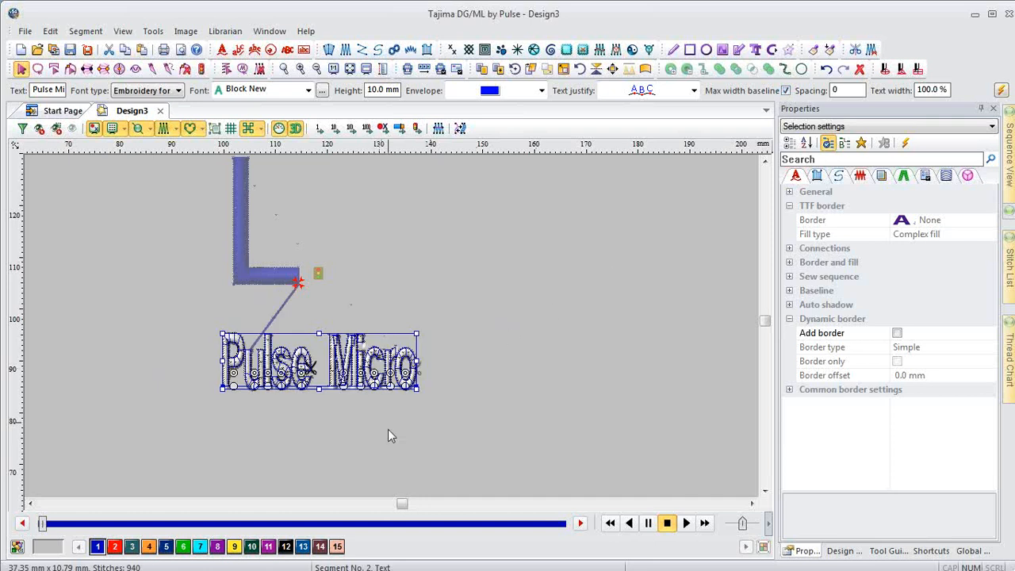
key(z)
drag(168, 318, 501, 448)
key(Escape)
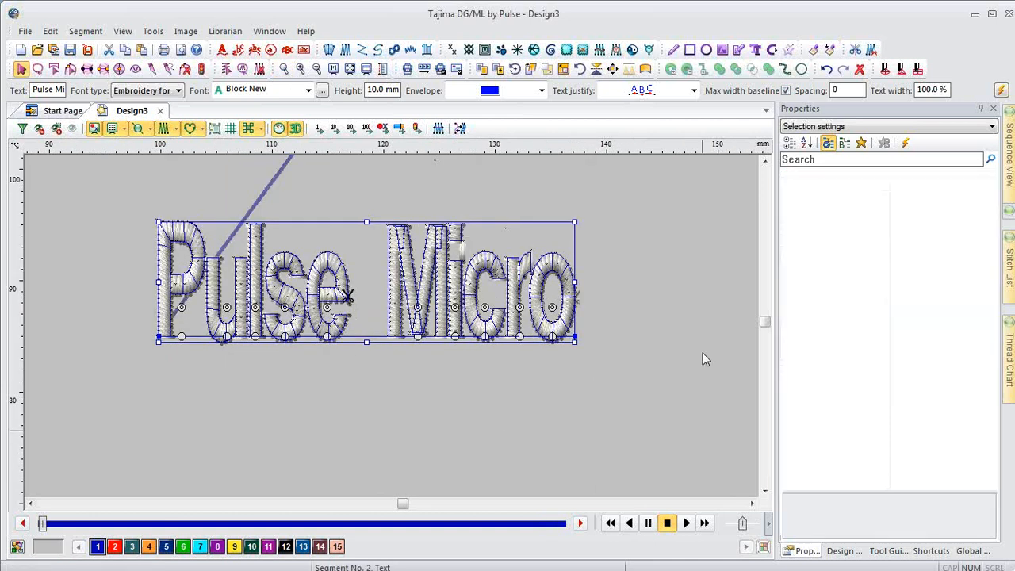
- Place vertical guidelines at the left and right ends of the Pulse Micro lettering
drag(21, 267, 157, 266)
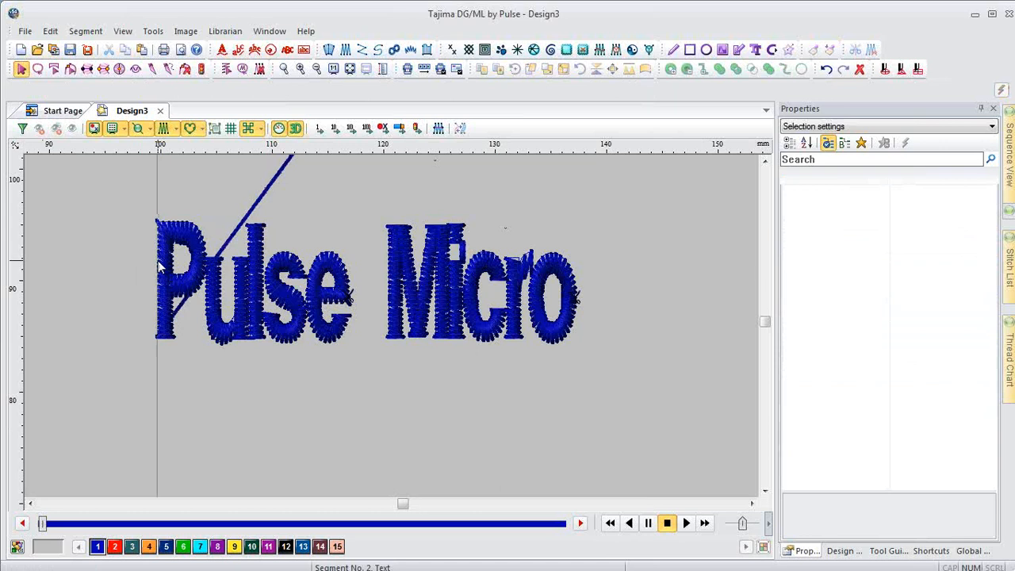
drag(20, 230, 576, 282)
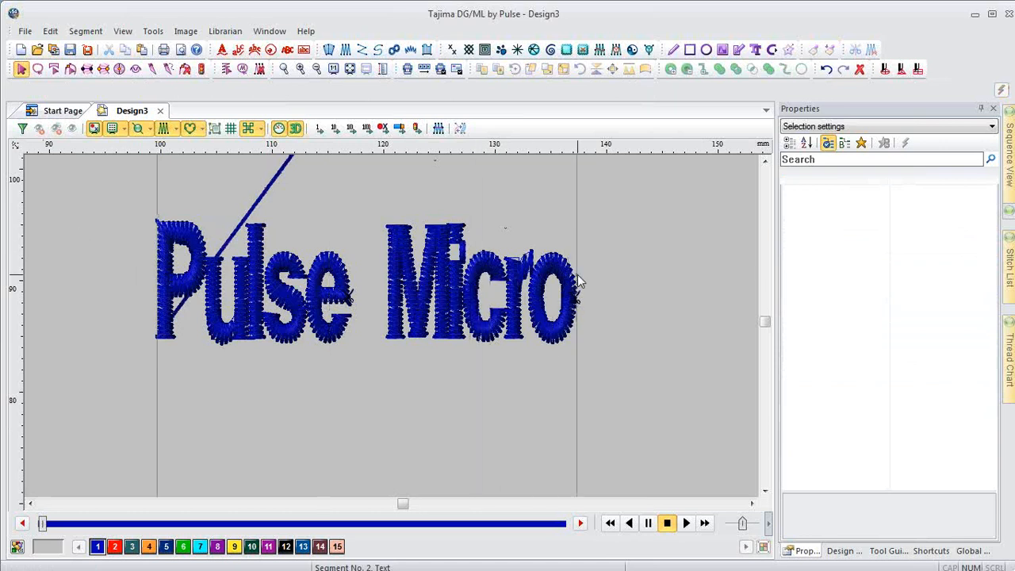
- Turn off Max width baseline for the Pulse Micro lettering and compare its width with the guidelines
click(335, 261)
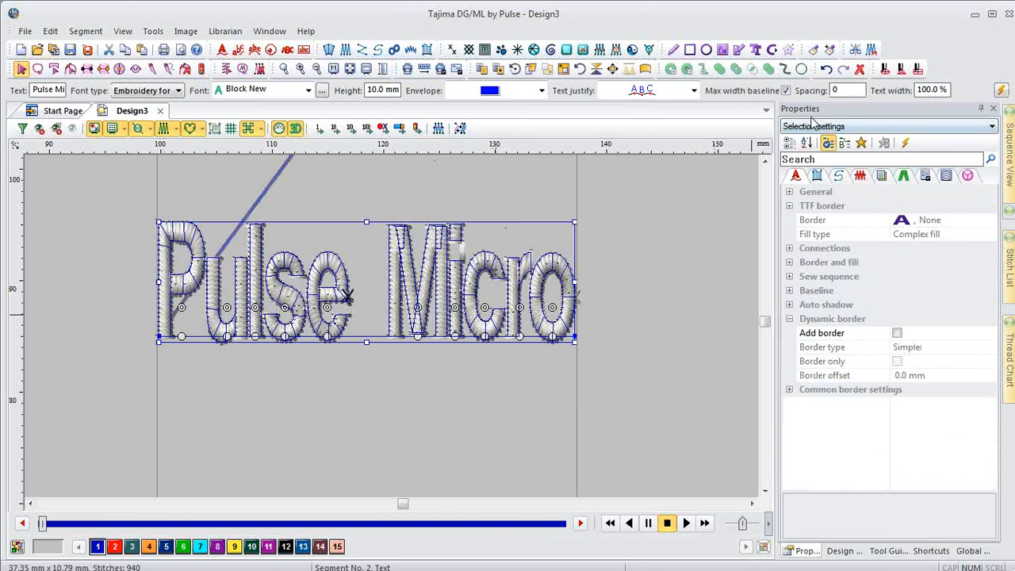
click(784, 90)
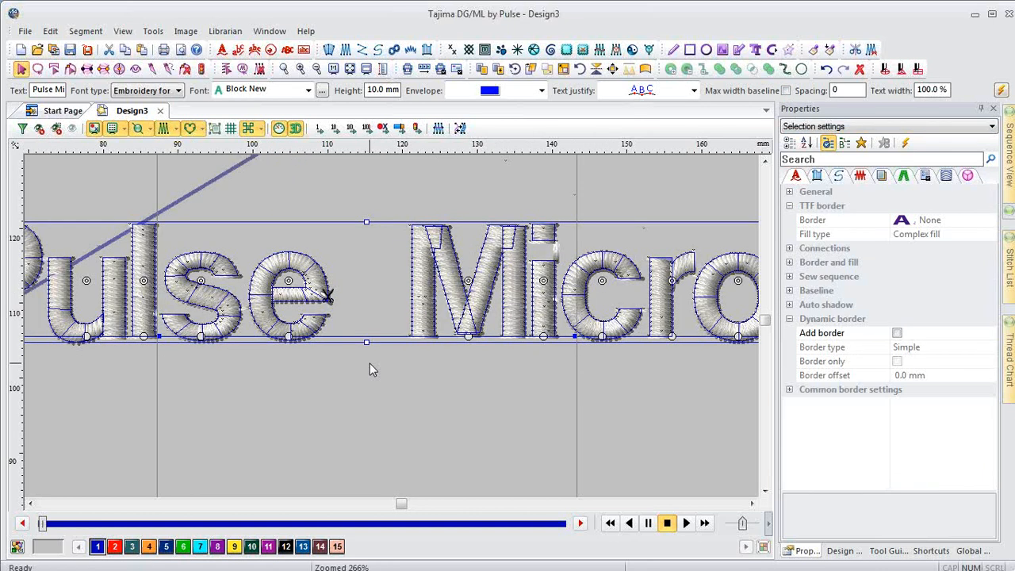
scroll(369, 363, down, 1)
click(765, 491)
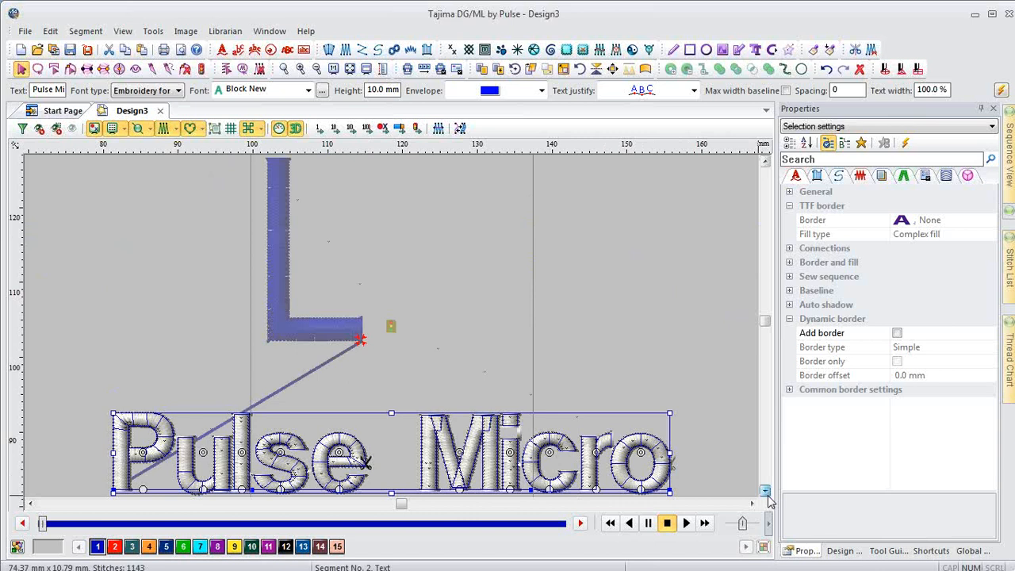
click(766, 491)
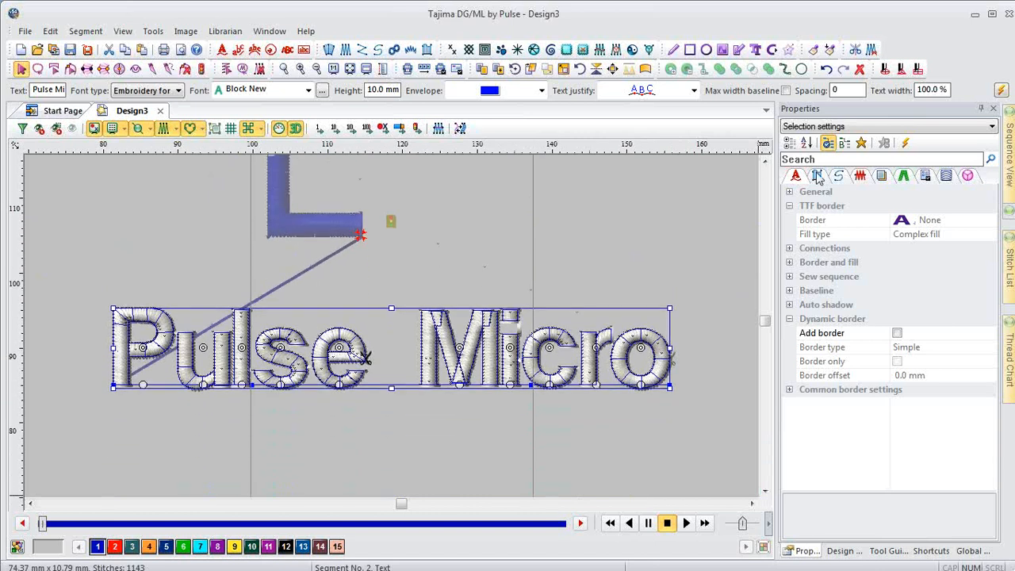
- Re-enable Max width baseline and replace the lettering's text with a person's first name
click(786, 90)
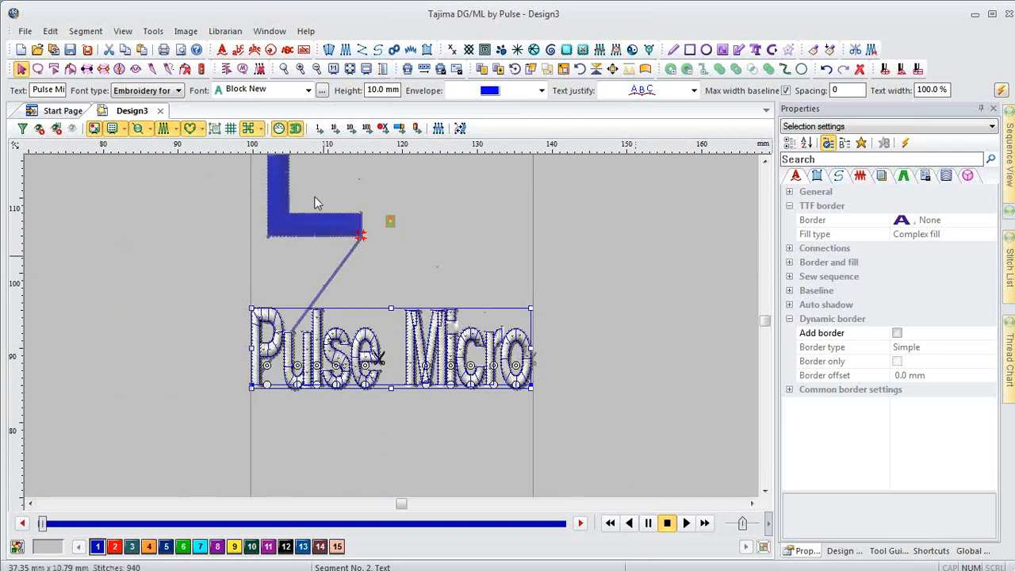
click(34, 90)
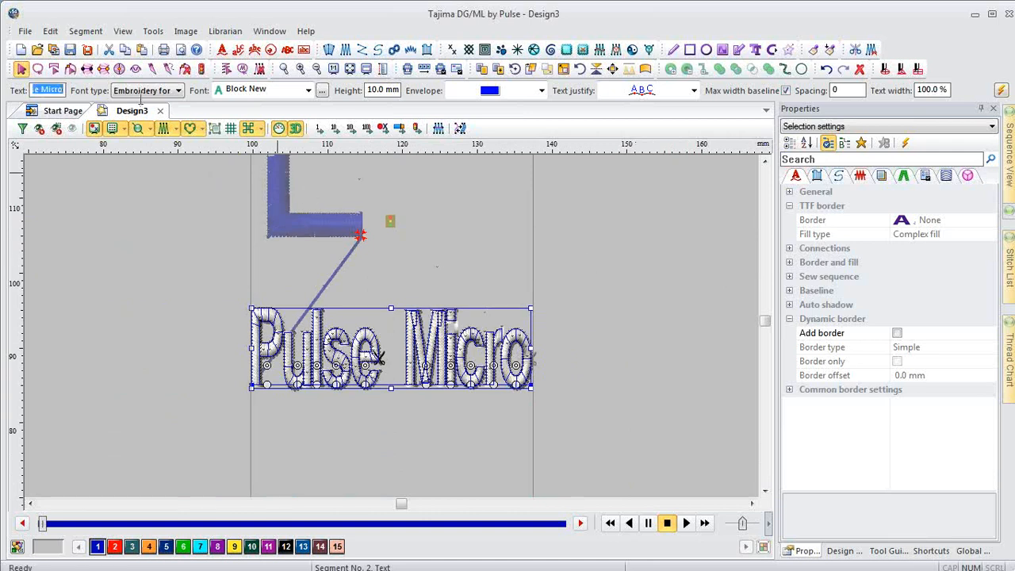
text(Alexandros)
key(Return)
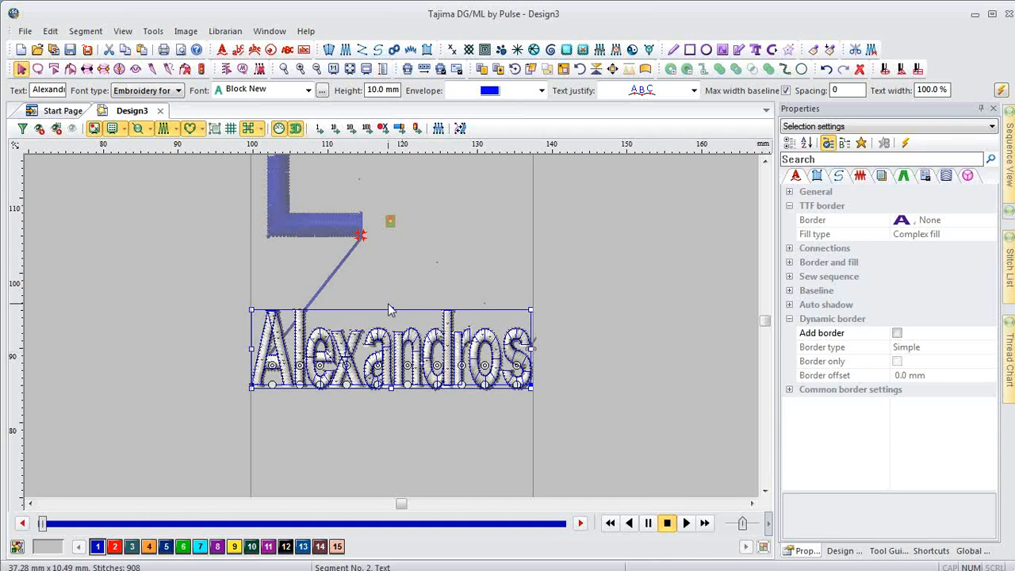
- Delete the lettering beneath the L and remove all guidelines
key(Delete)
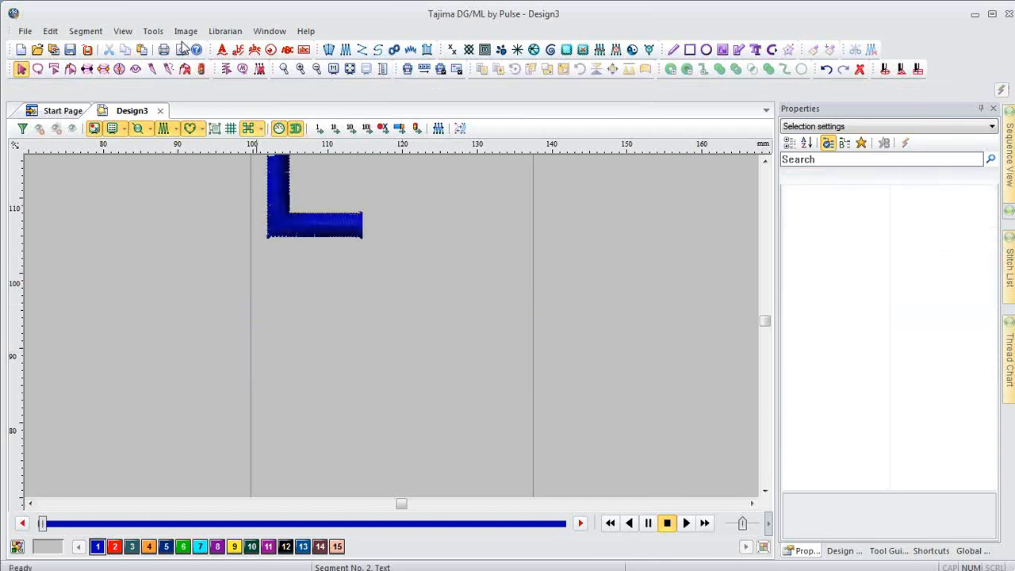
click(123, 33)
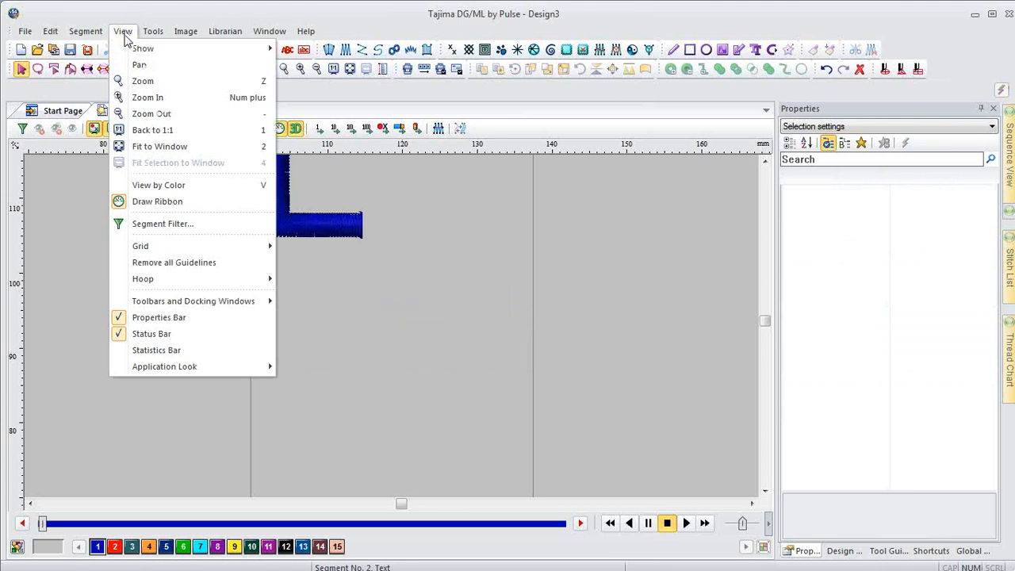
click(199, 265)
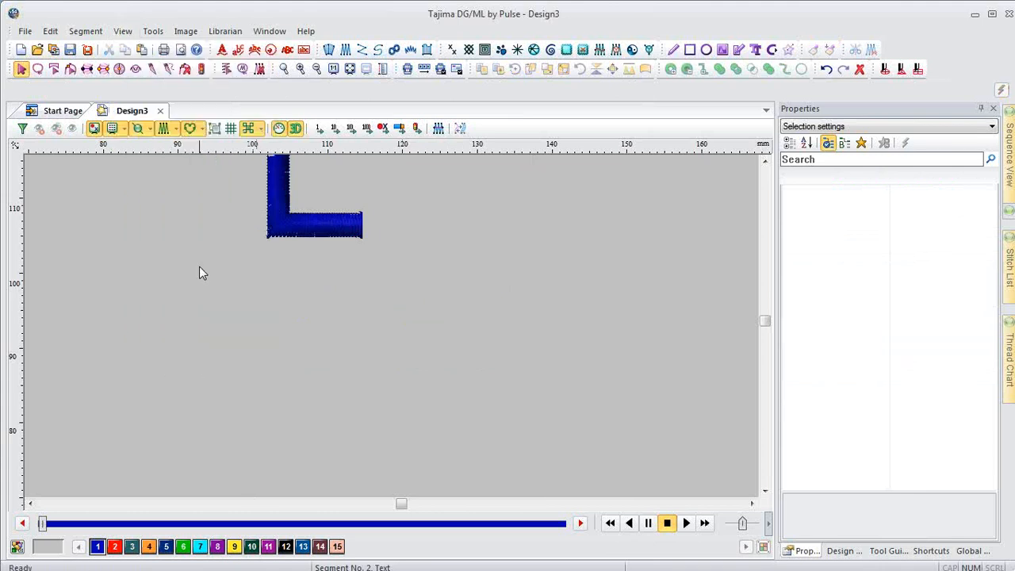
- Turn off stitch extension at both the ends and the corners of the L
click(326, 224)
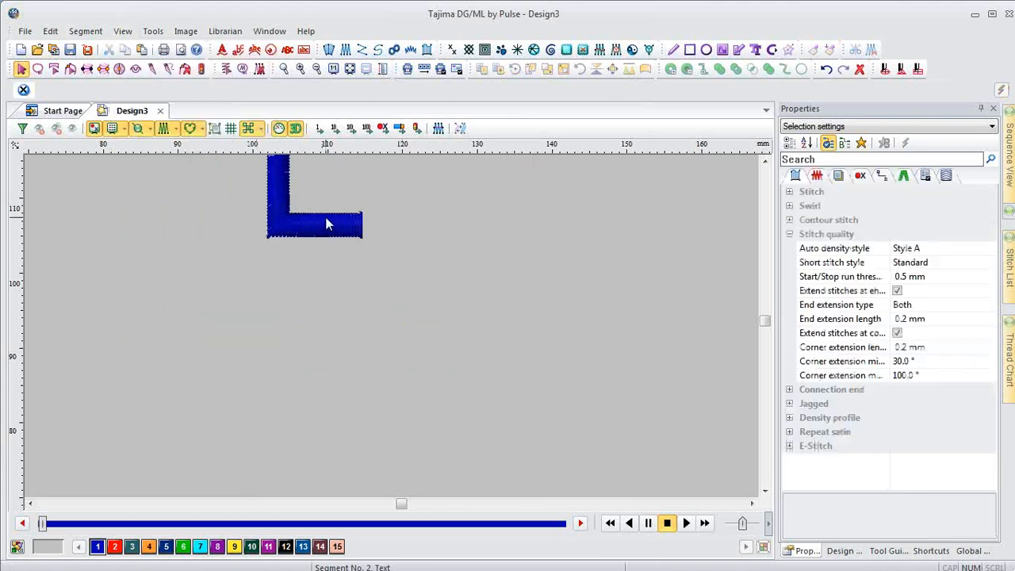
key(shift+0)
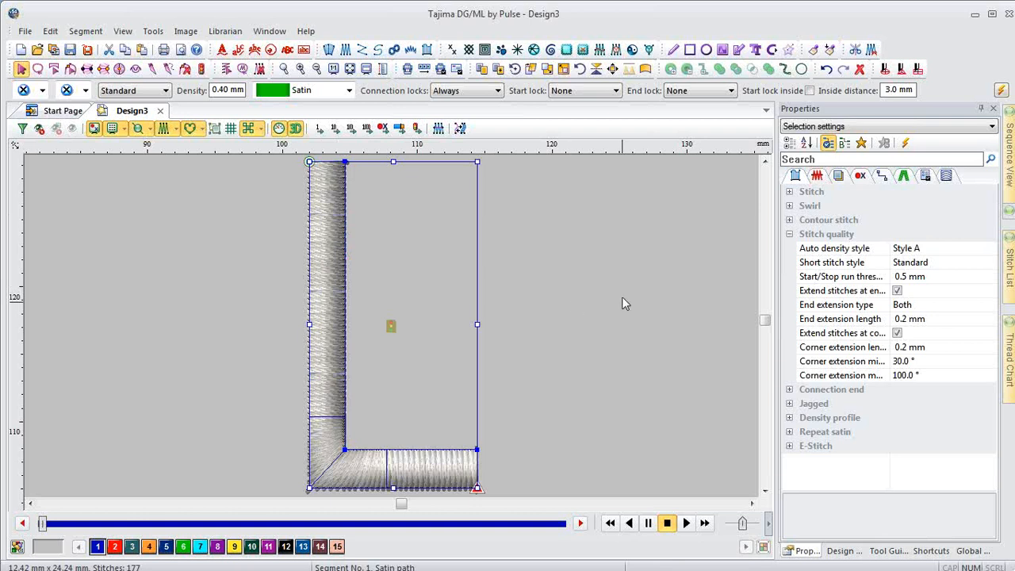
click(896, 291)
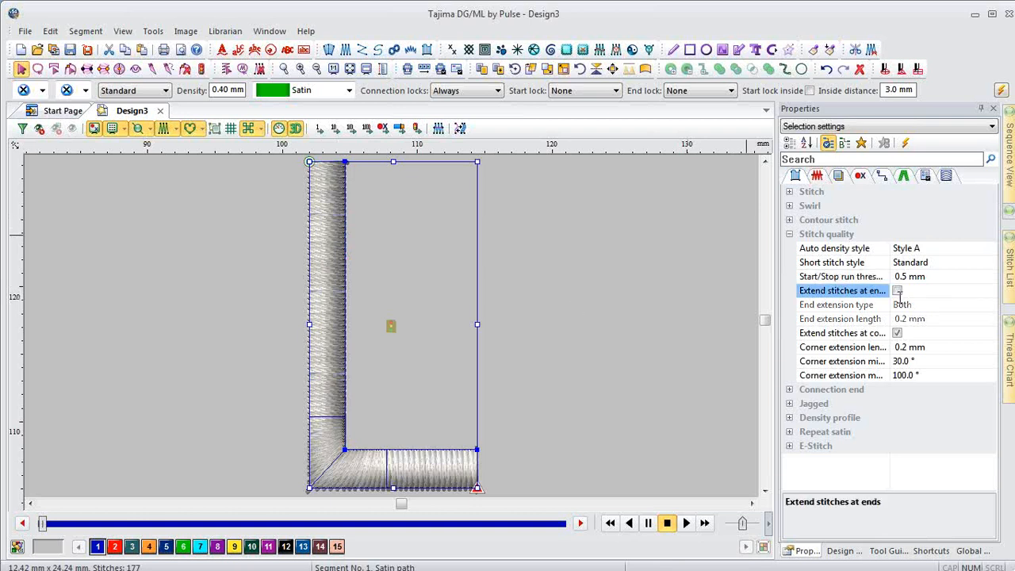
click(897, 333)
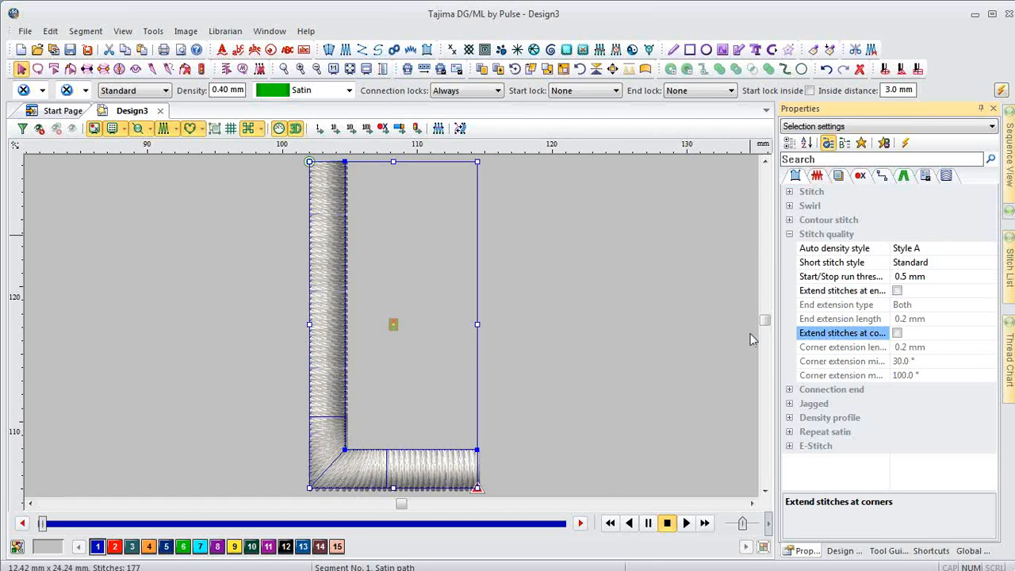
click(663, 292)
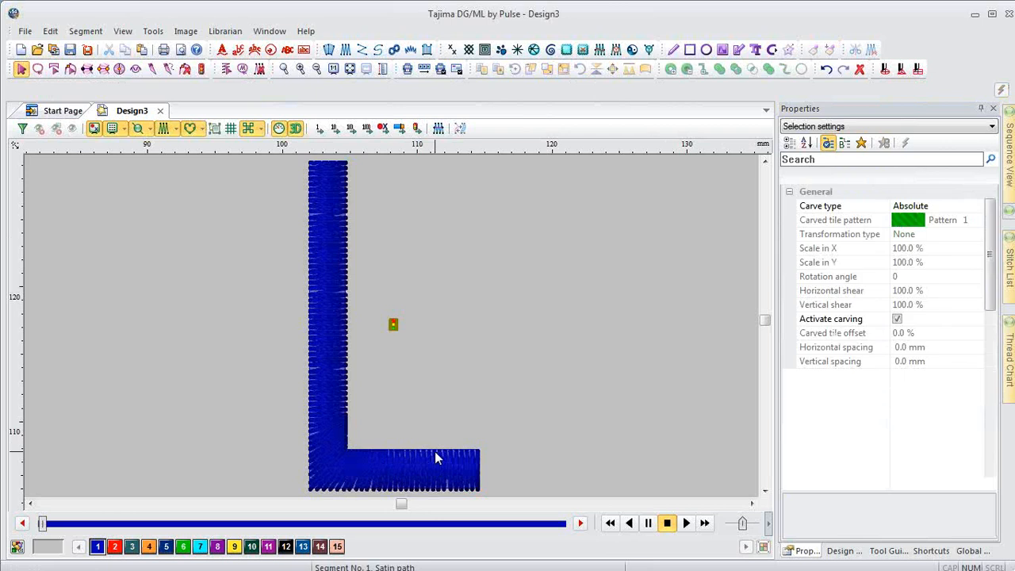
- Turn off the 3D stitch display and examine the L's stitches at the upper end of its vertical column
click(435, 453)
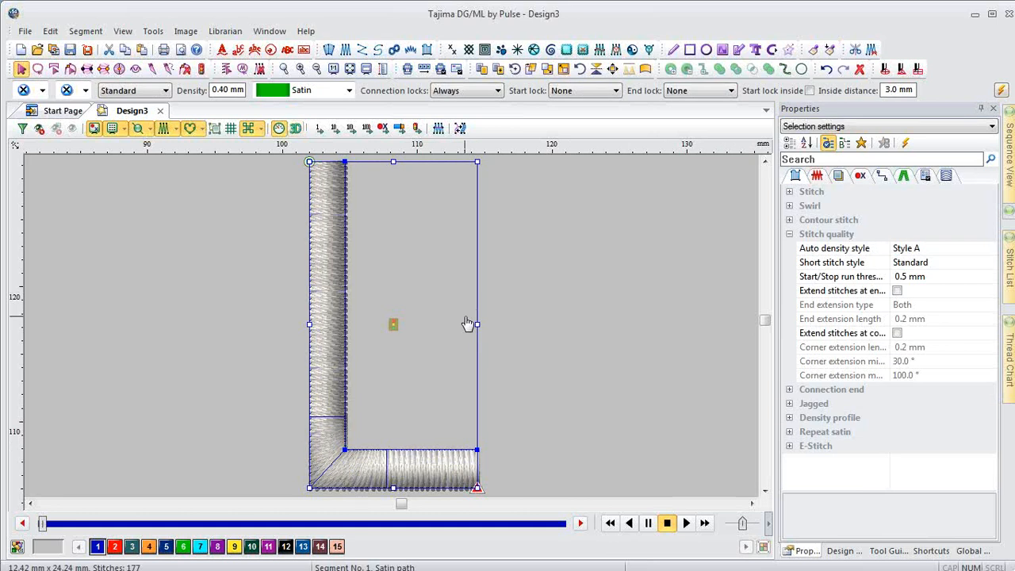
key(3)
key(z)
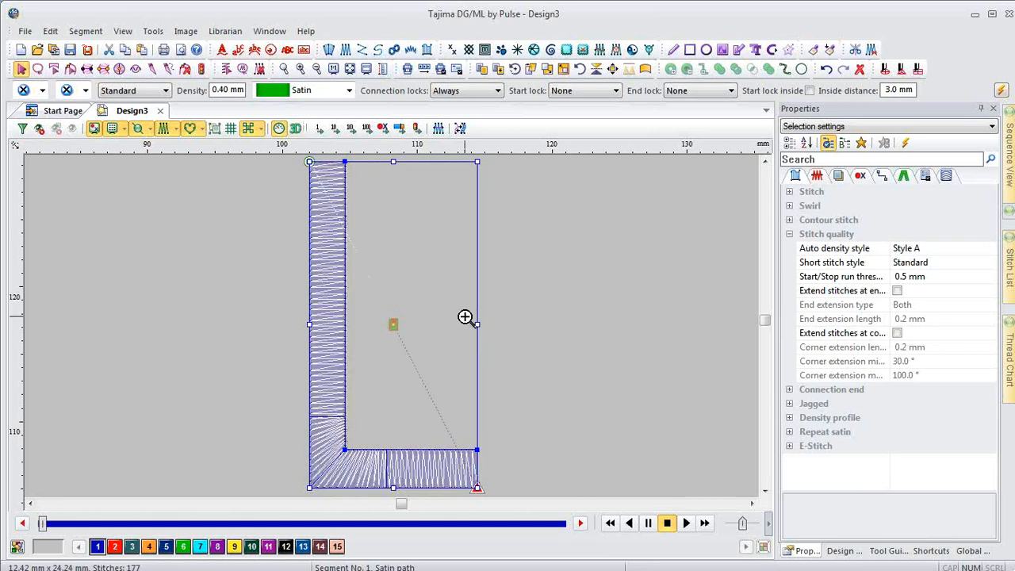
drag(294, 162, 393, 272)
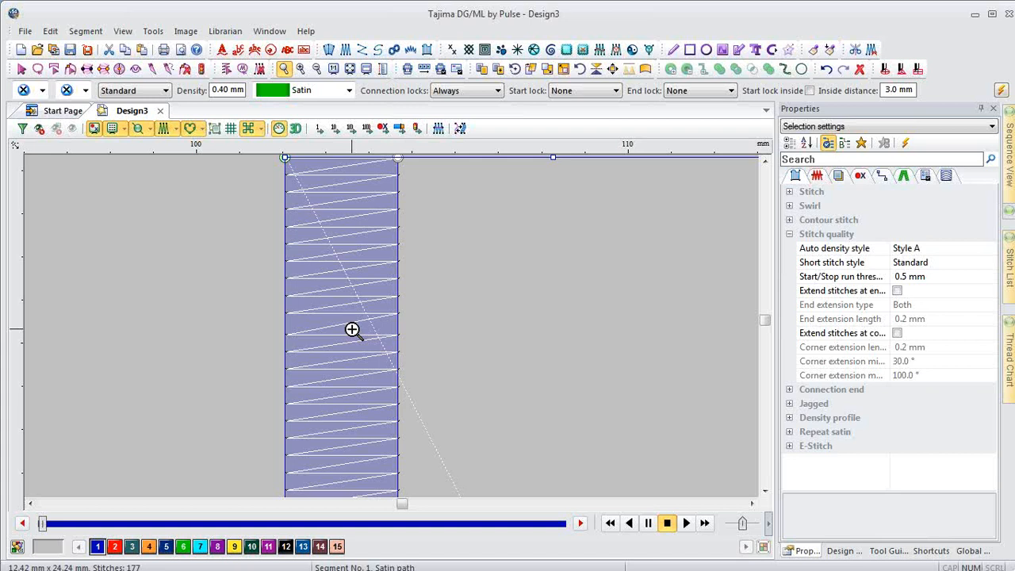
key(Escape)
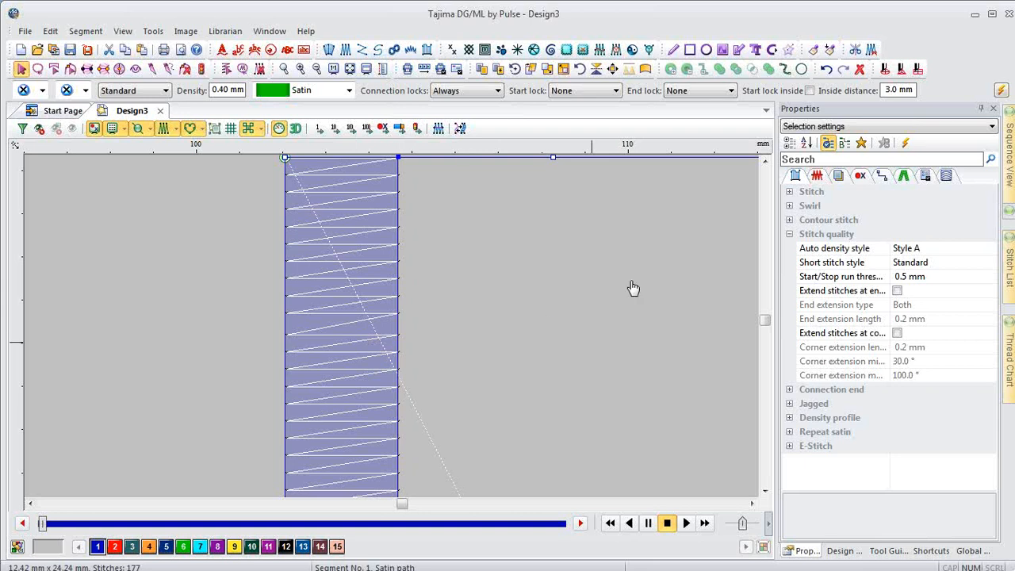
- Enable Start lock inside for the L and set its start lock to Line
click(810, 90)
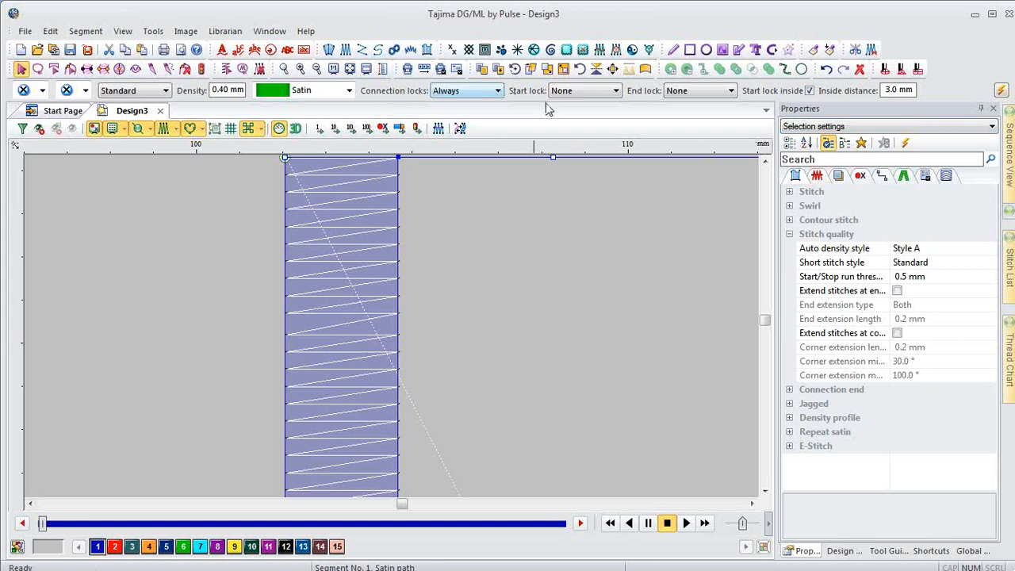
click(607, 93)
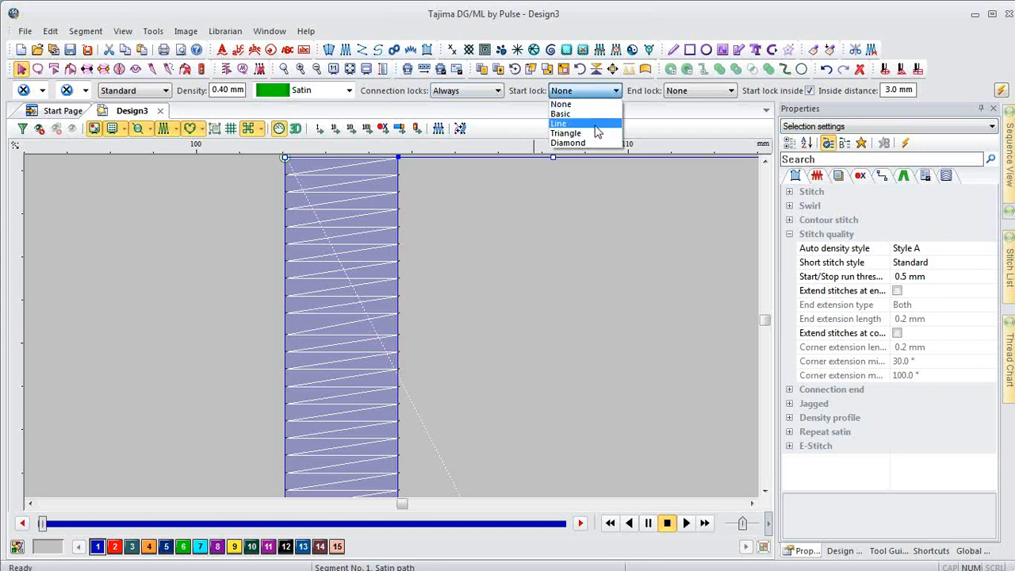
click(597, 131)
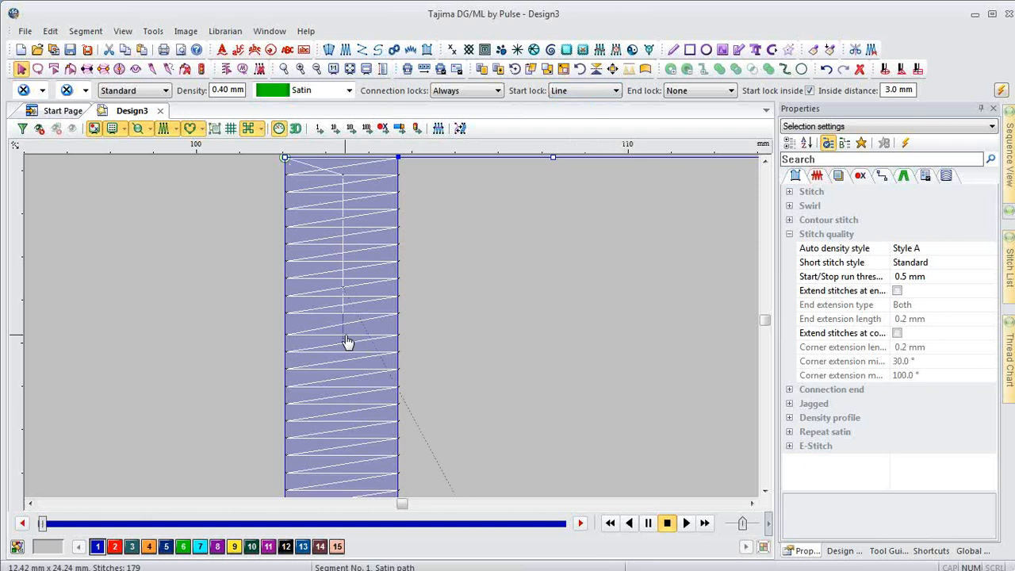
- Trace the L's sewing order stitch by stitch from the inside start lock into the satin column
key(t)
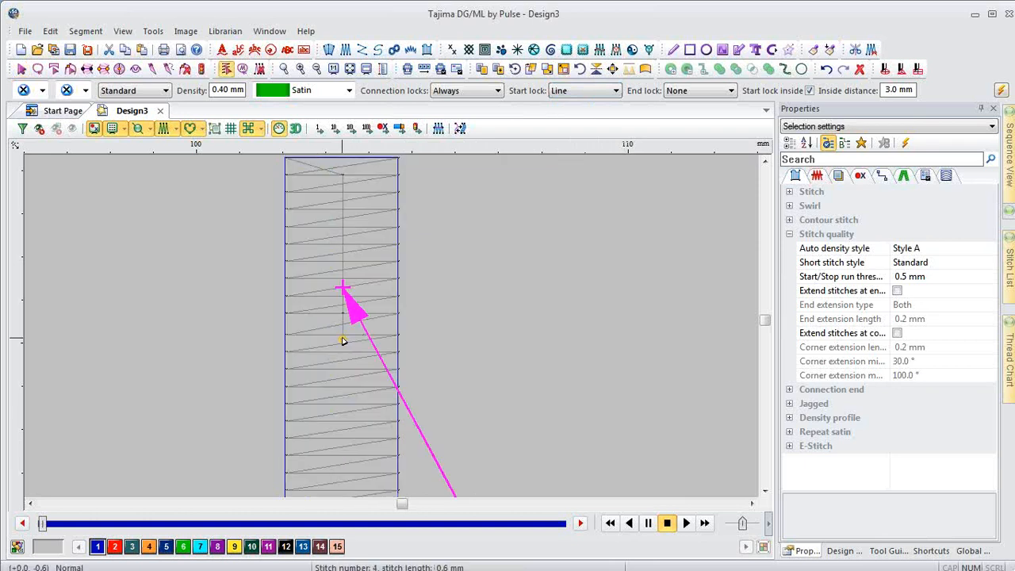
key(Right)
key(Right)
key(Right)
key(Right)
key(Right)
key(Right)
key(Right)
key(Right)
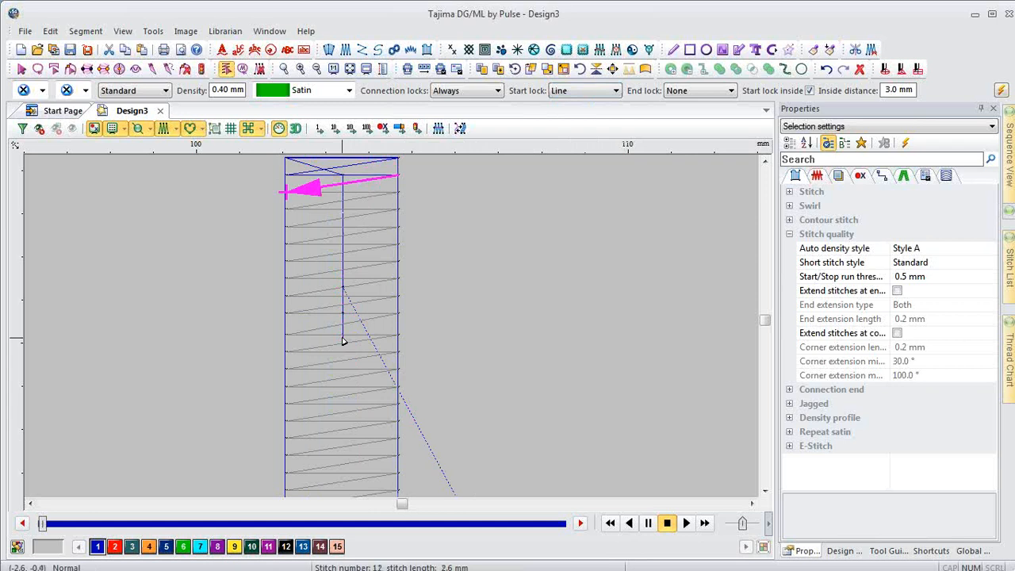
key(Right)
key(Right)
key(Right)
key(Right)
key(Right)
key(Right)
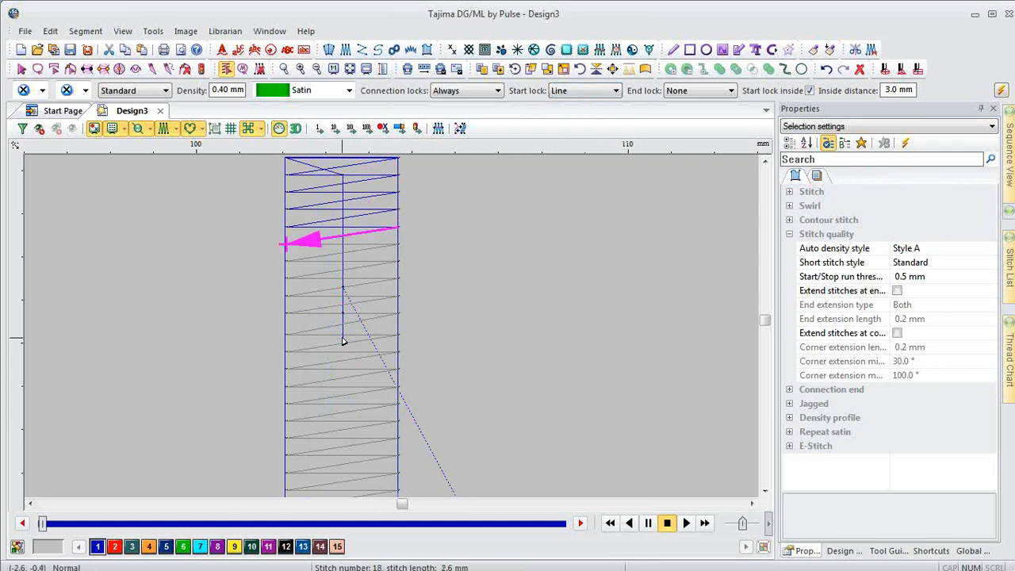
key(Escape)
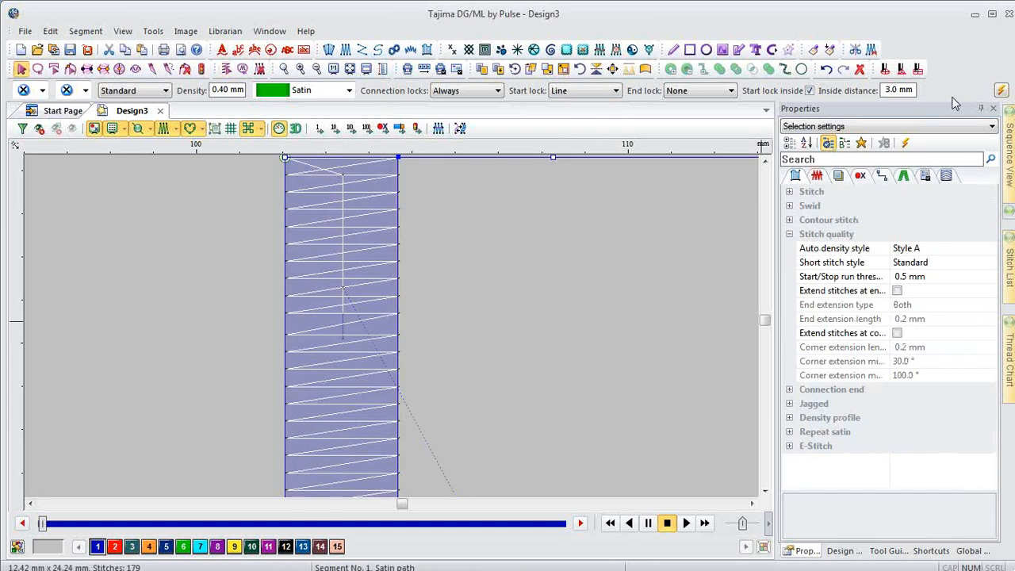
- Try an inside distance of 4 mm for the L's start lock, and set it to 5 mm
click(891, 89)
drag(886, 89, 908, 90)
text(4)
key(Return)
drag(883, 89, 926, 95)
text(5)
key(Return)
key(ctrl+0)
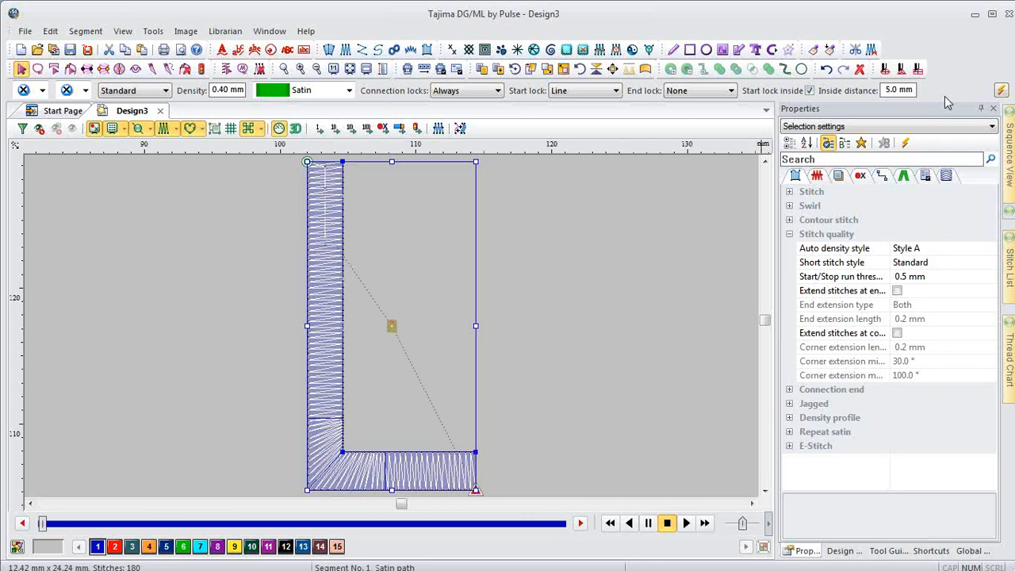
- Delete the L and enter "T" as the text for a new art segment
key(Delete)
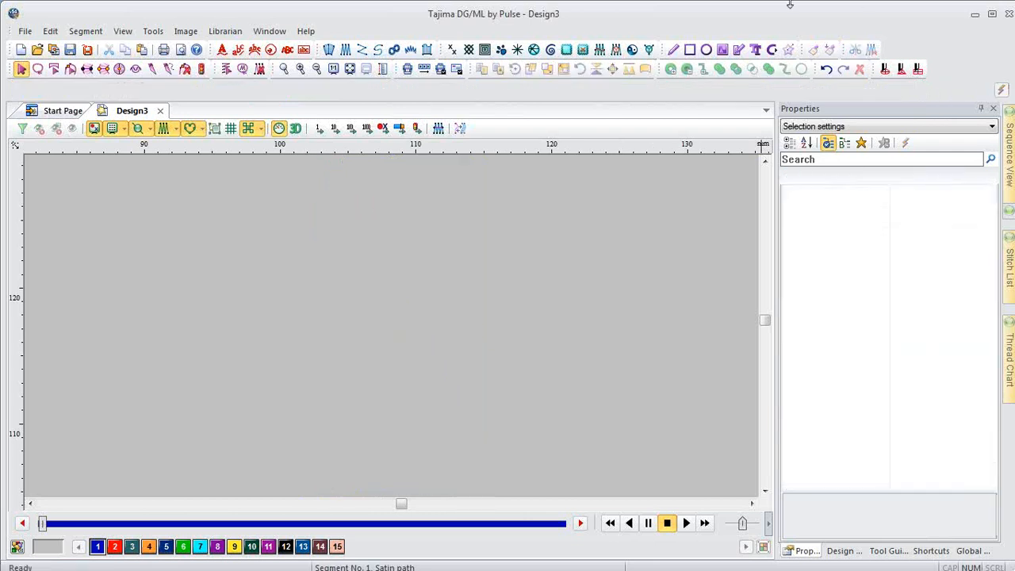
click(754, 49)
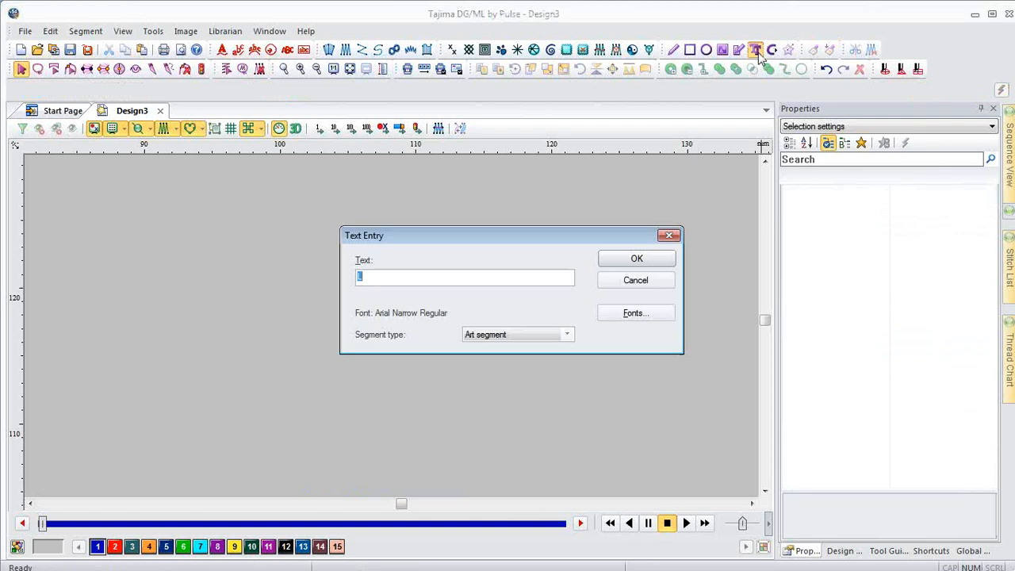
text(T)
- Set the font for the T art text to Arial Narrow at size 72
click(615, 313)
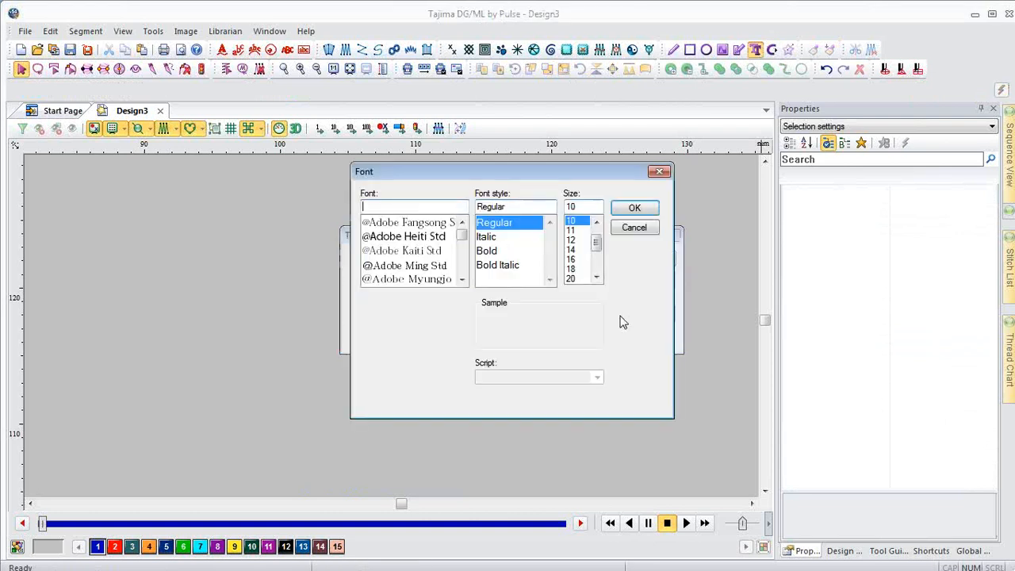
drag(595, 242, 586, 274)
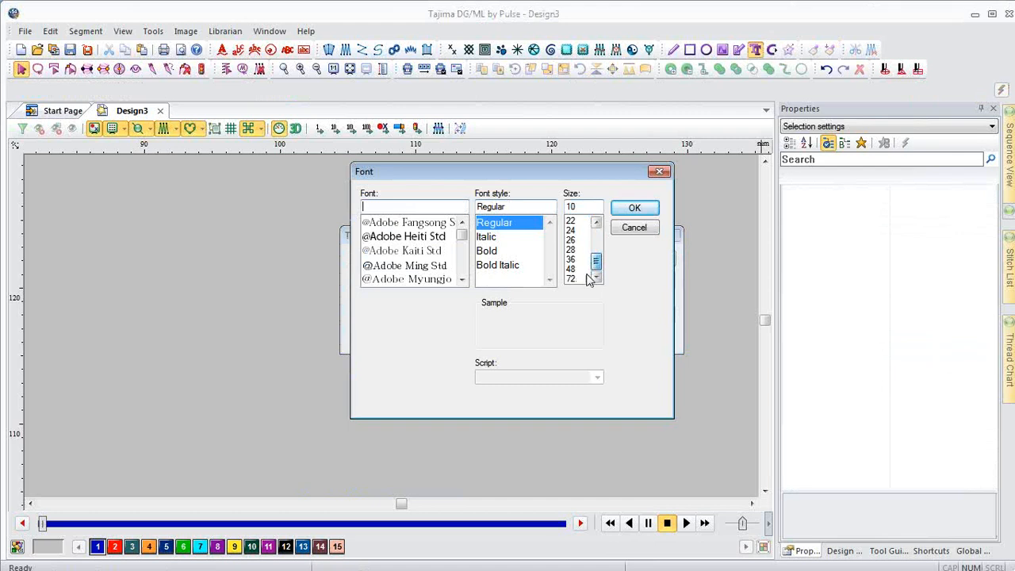
click(580, 279)
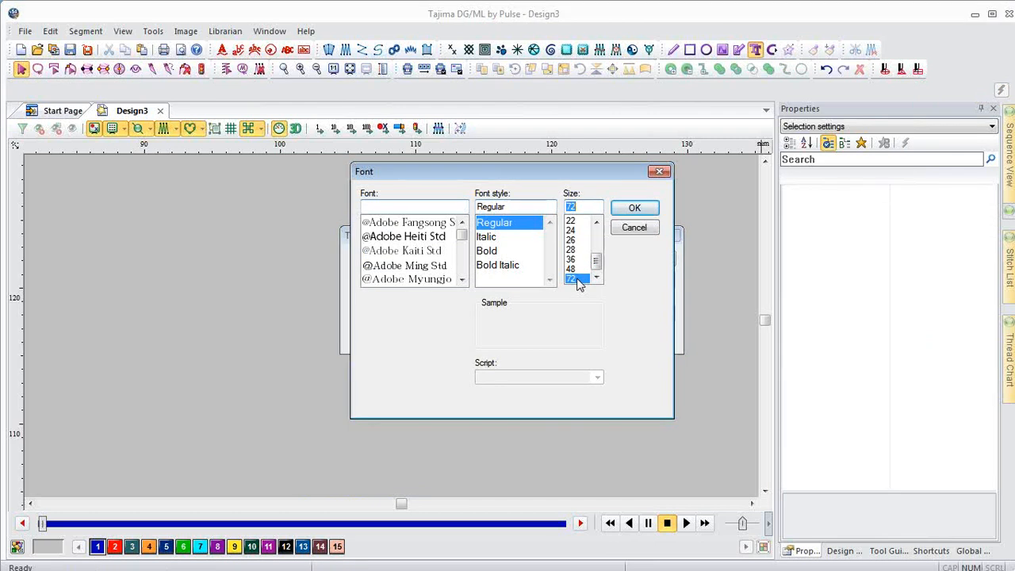
click(383, 206)
text(ar)
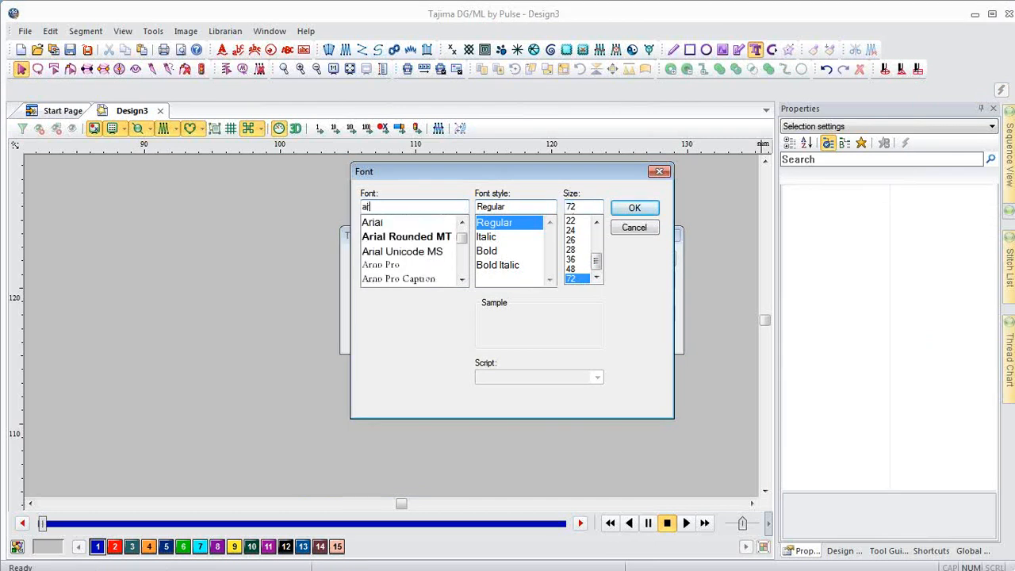
click(374, 223)
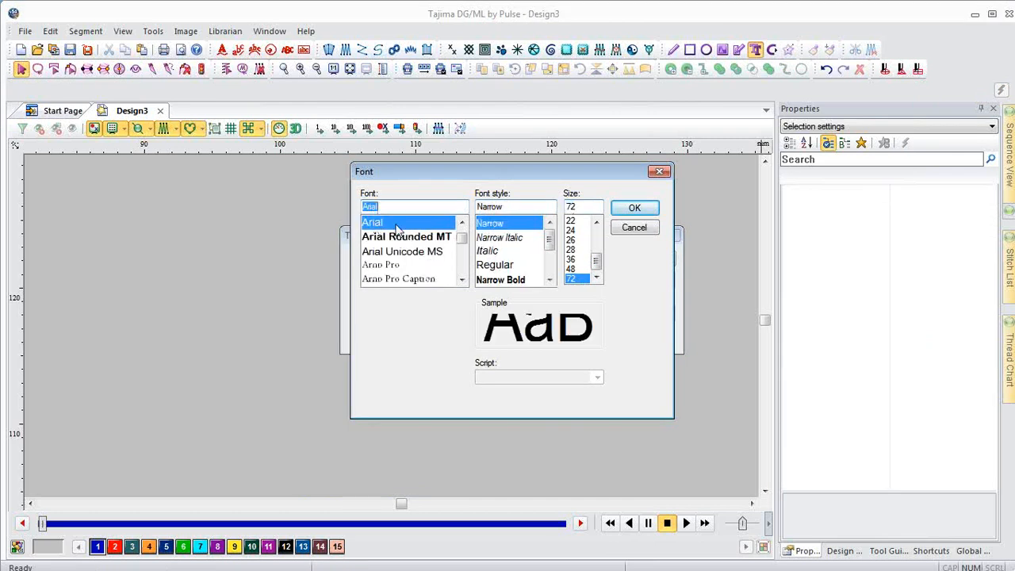
click(634, 209)
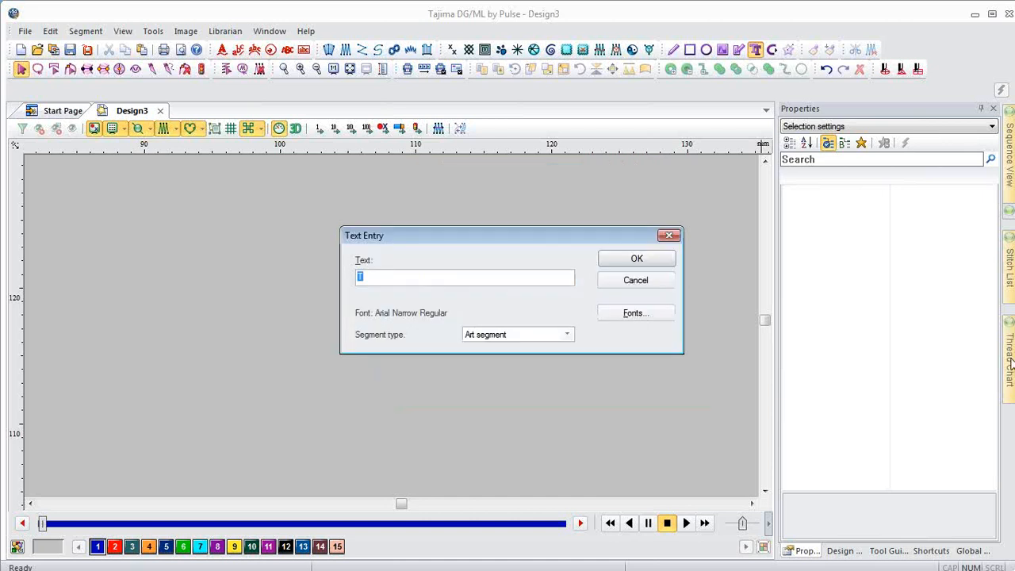
click(637, 260)
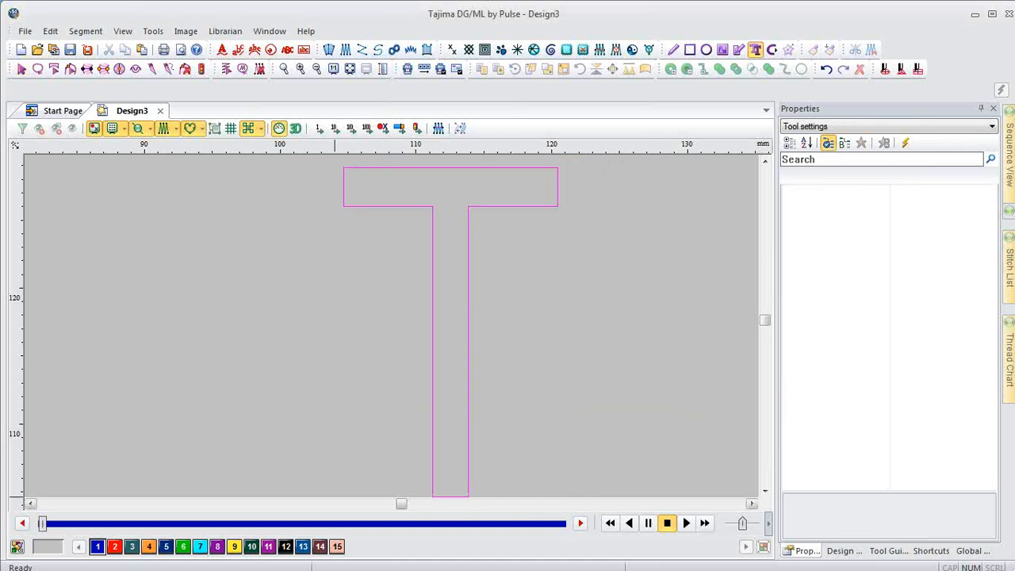
click(334, 502)
key(Escape)
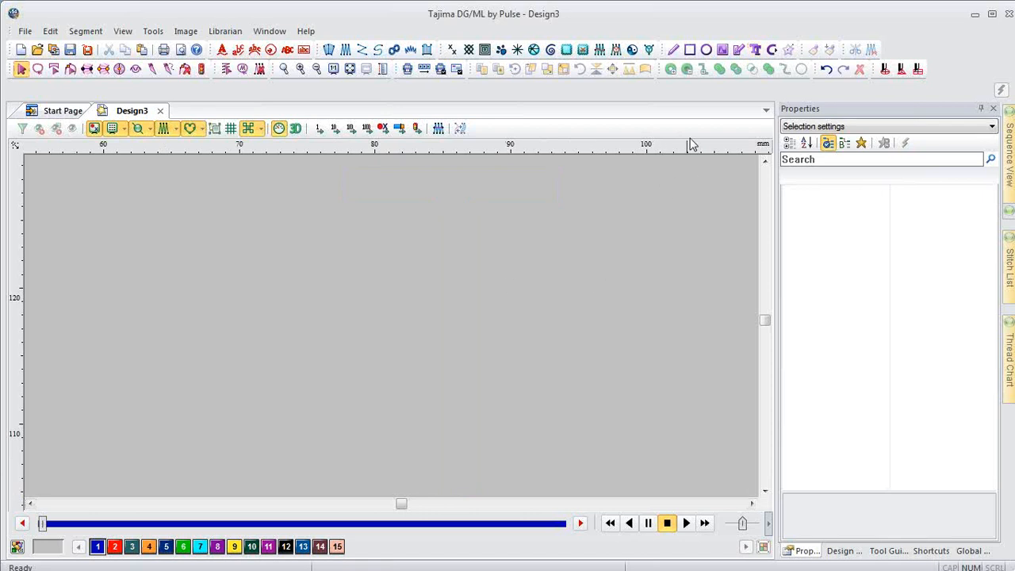
- Place the letter T as an art segment about 16 mm wide and 24 mm tall
click(755, 49)
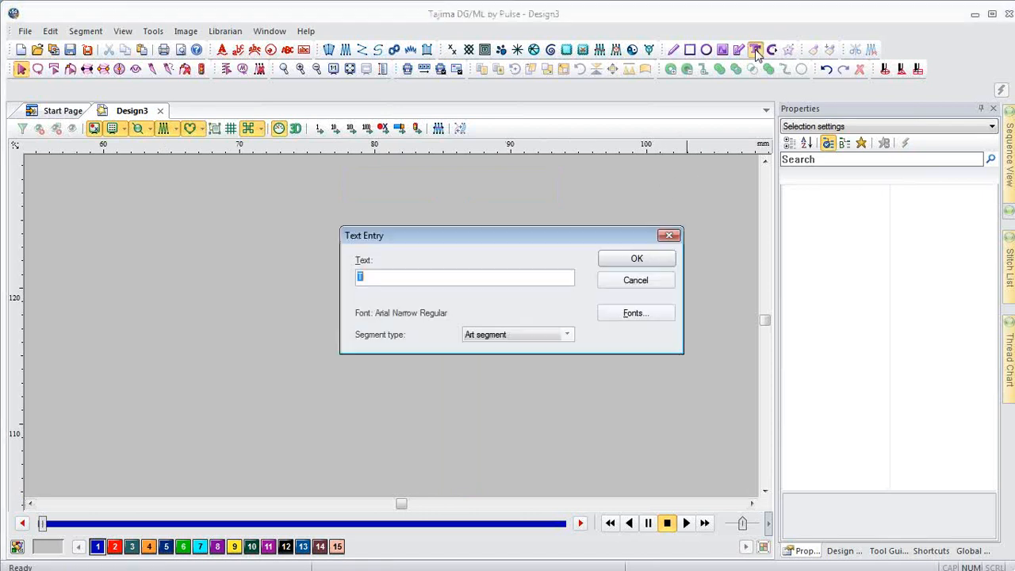
click(638, 262)
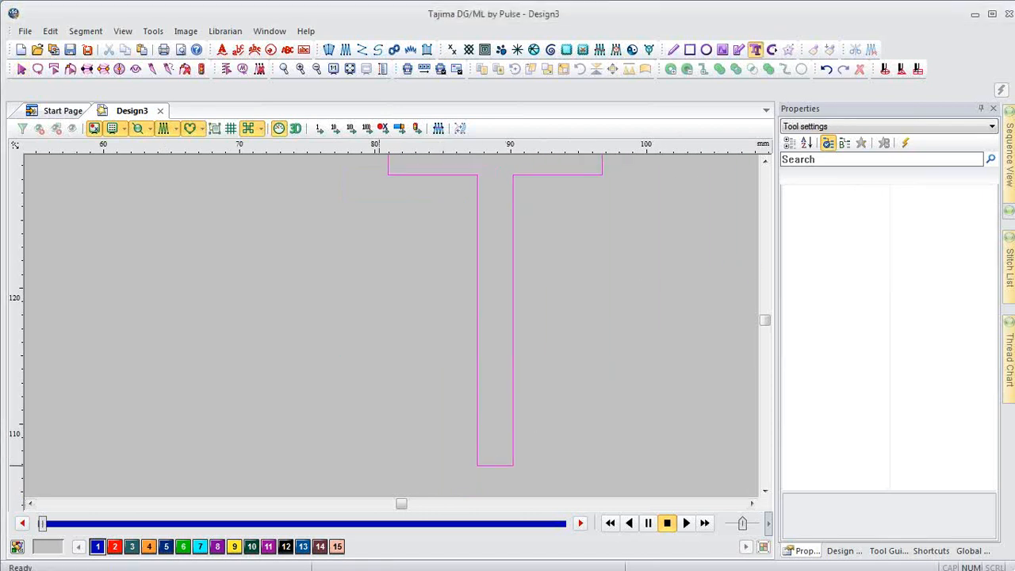
click(378, 465)
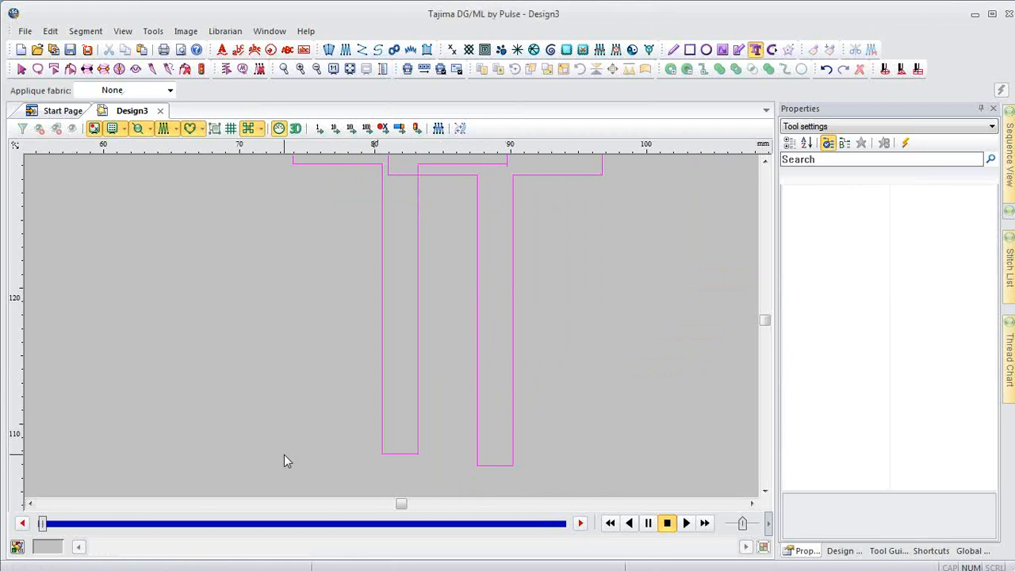
click(702, 277)
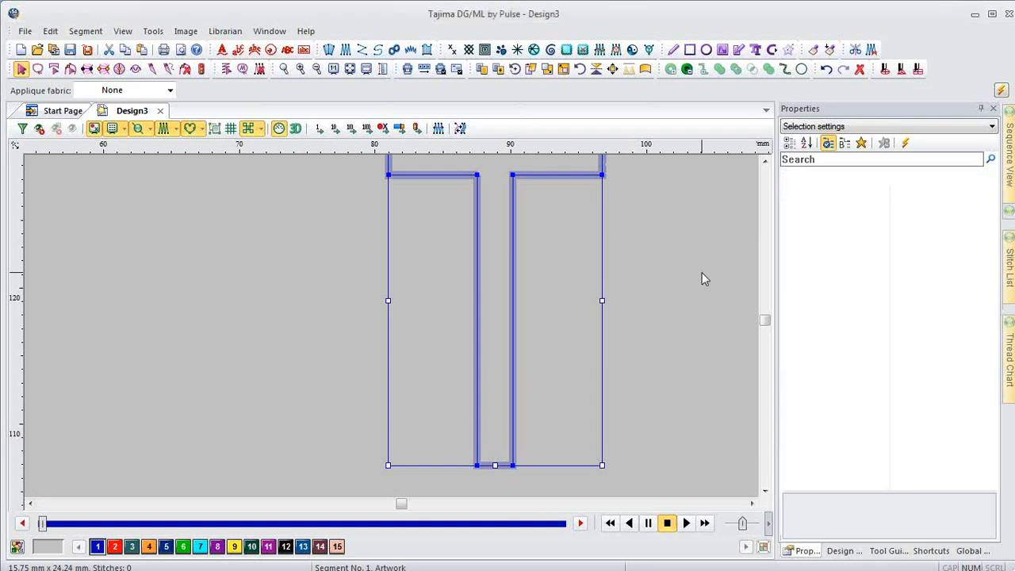
click(567, 186)
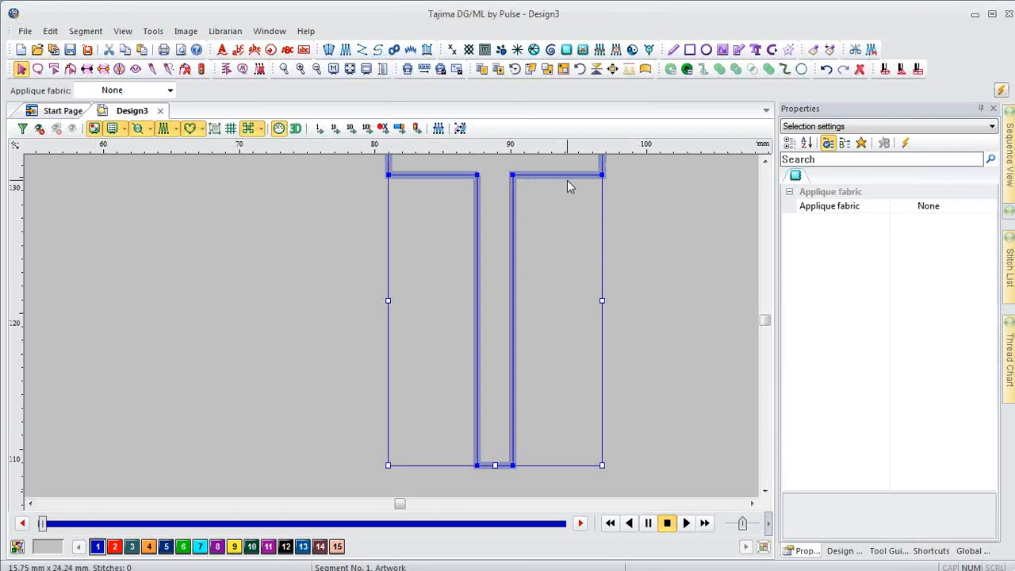
- Split the T's outline with a line across the top of the stem where it meets the crossbar
key(m)
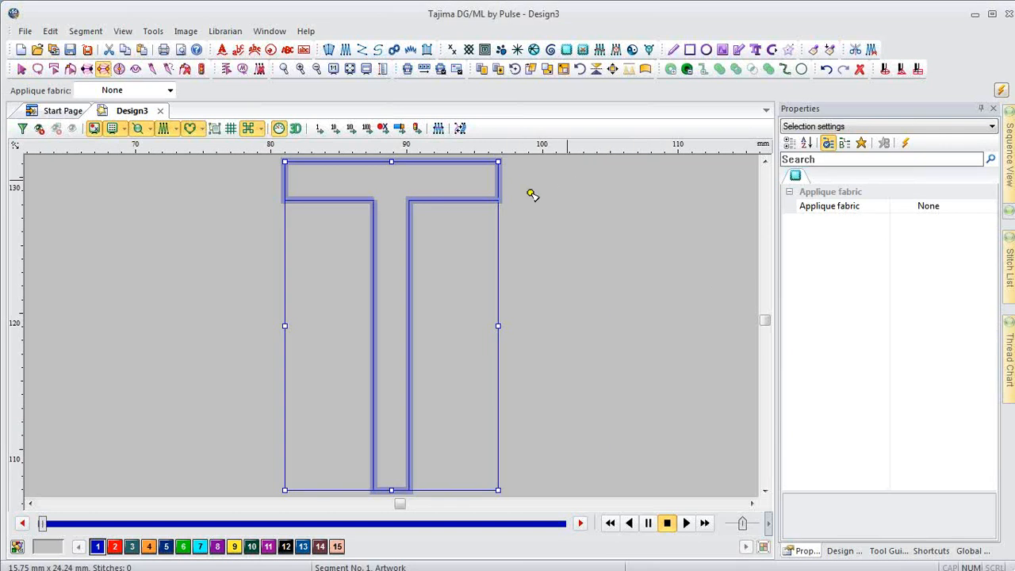
click(372, 200)
click(408, 200)
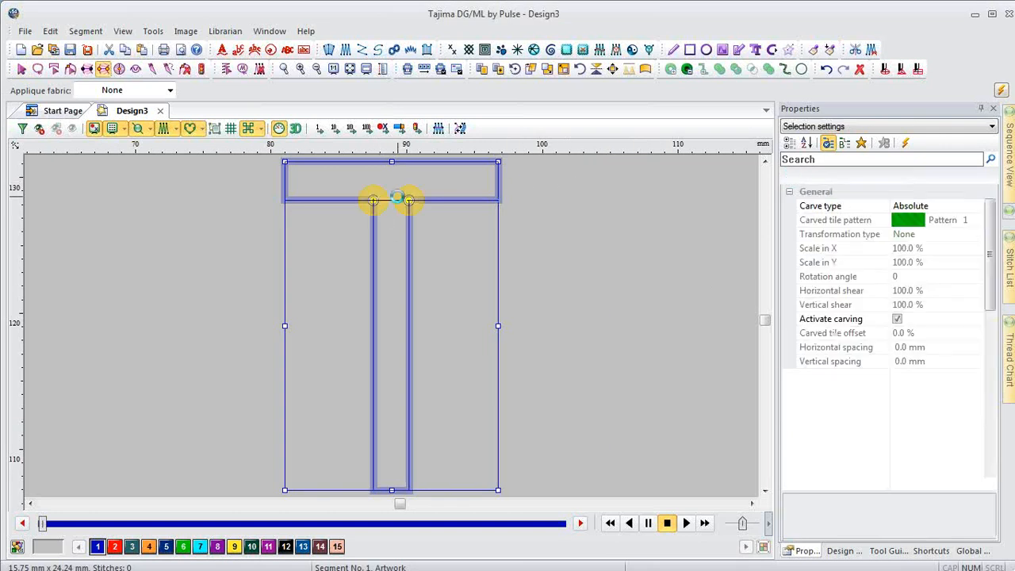
- Add stitch angle lines at both ends of the crossbar and at the stem's foot, and generate the satin stitches
click(285, 165)
click(285, 200)
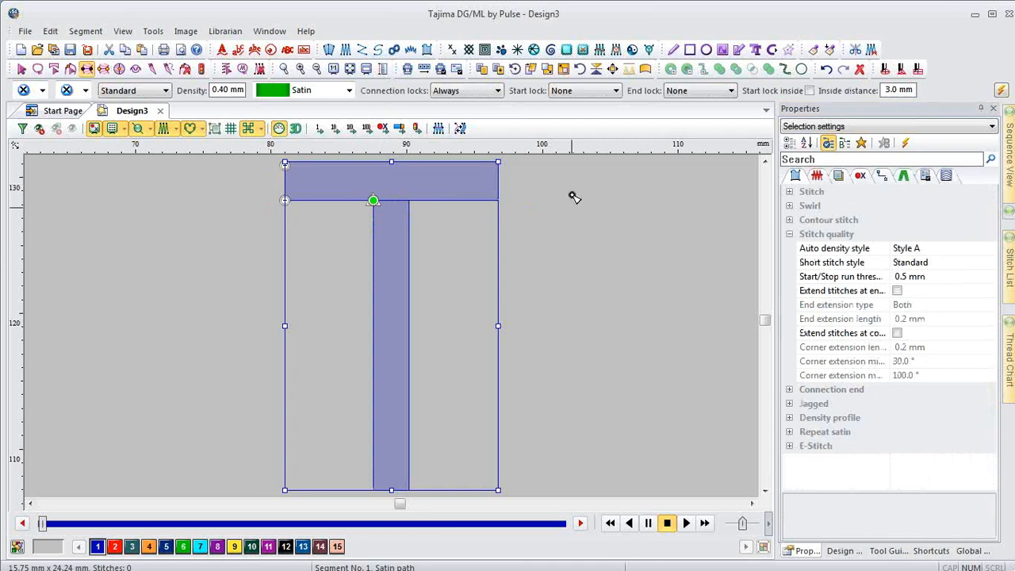
click(498, 163)
click(498, 200)
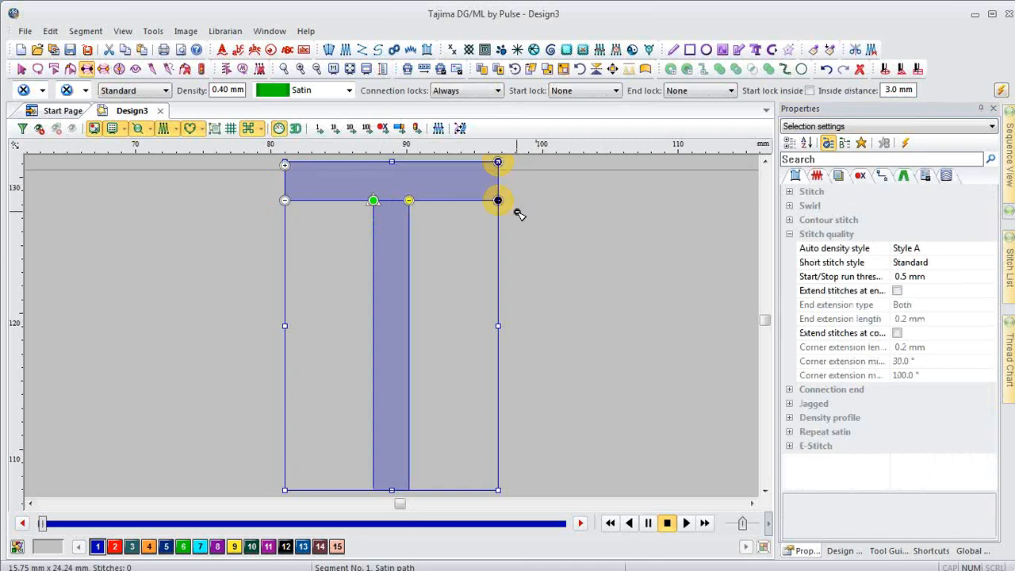
click(375, 489)
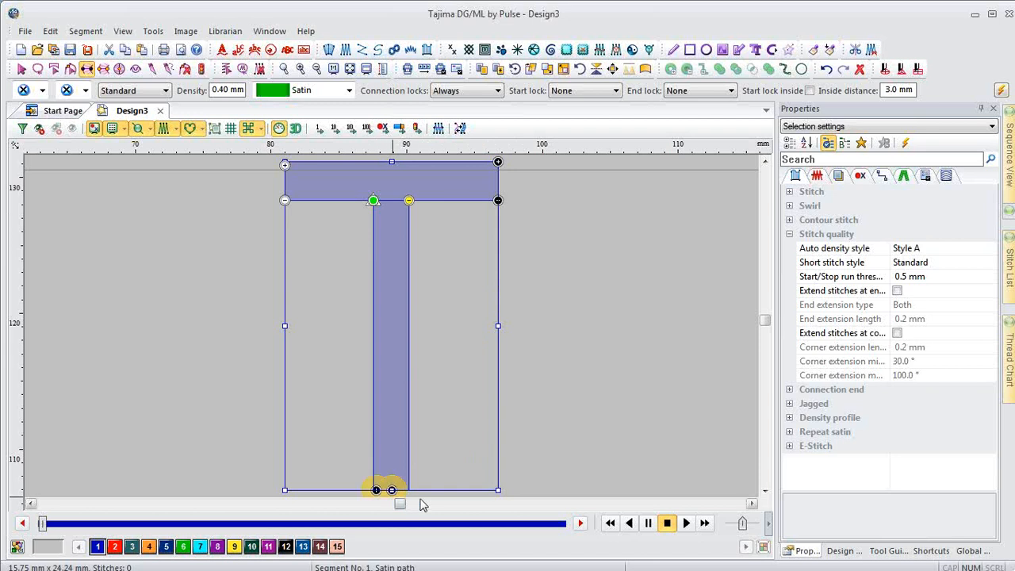
click(408, 486)
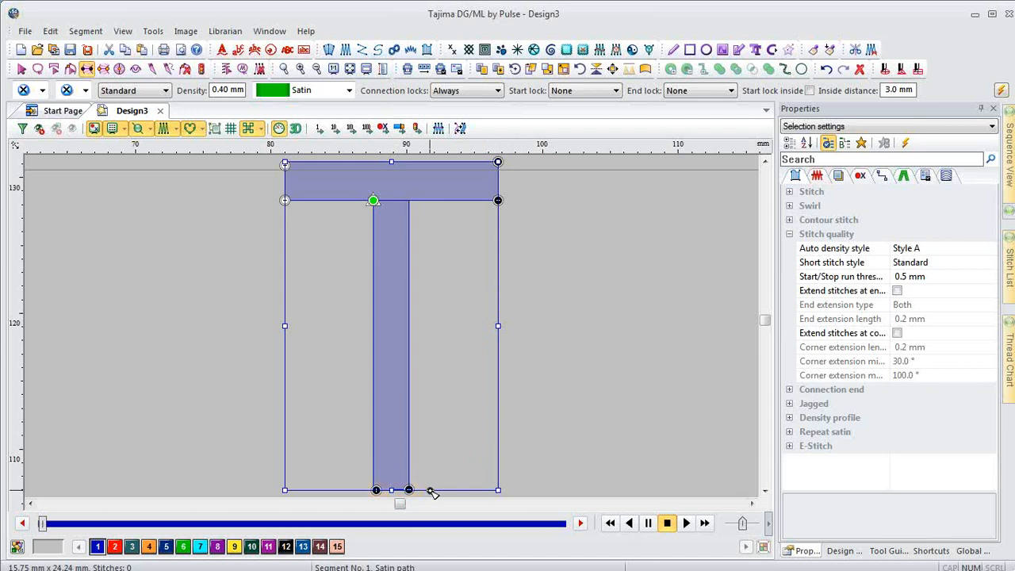
key(Return)
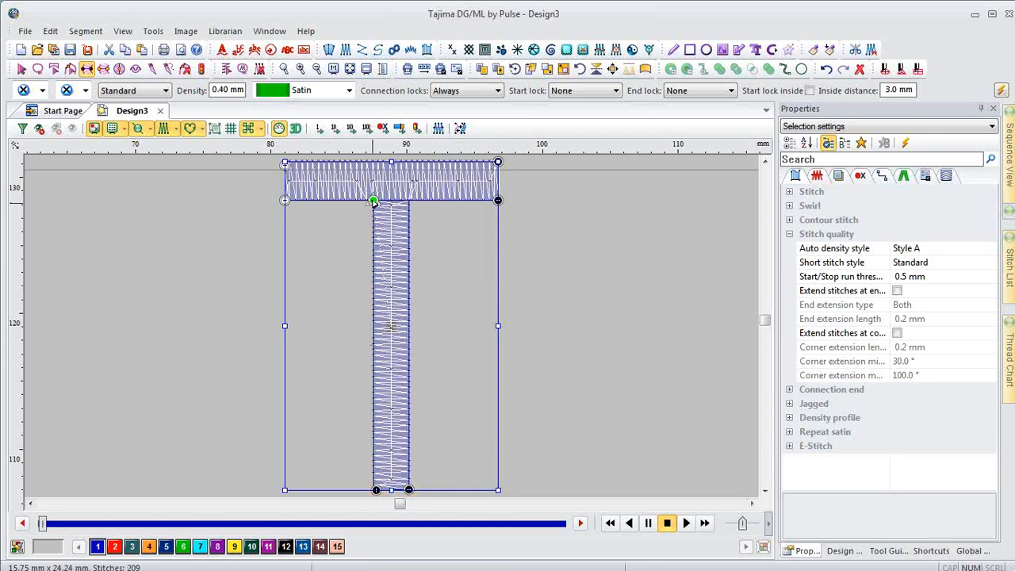
- Move the T's start point to the crossbar's upper-left corner and its stop point to the crossbar's lower-right corner
click(285, 163)
click(373, 200)
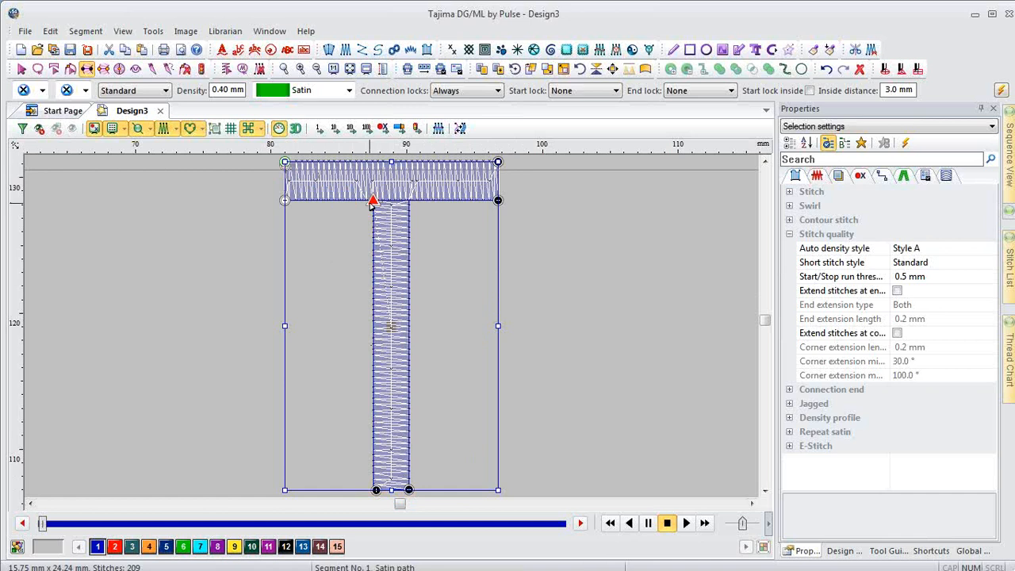
drag(372, 200, 498, 199)
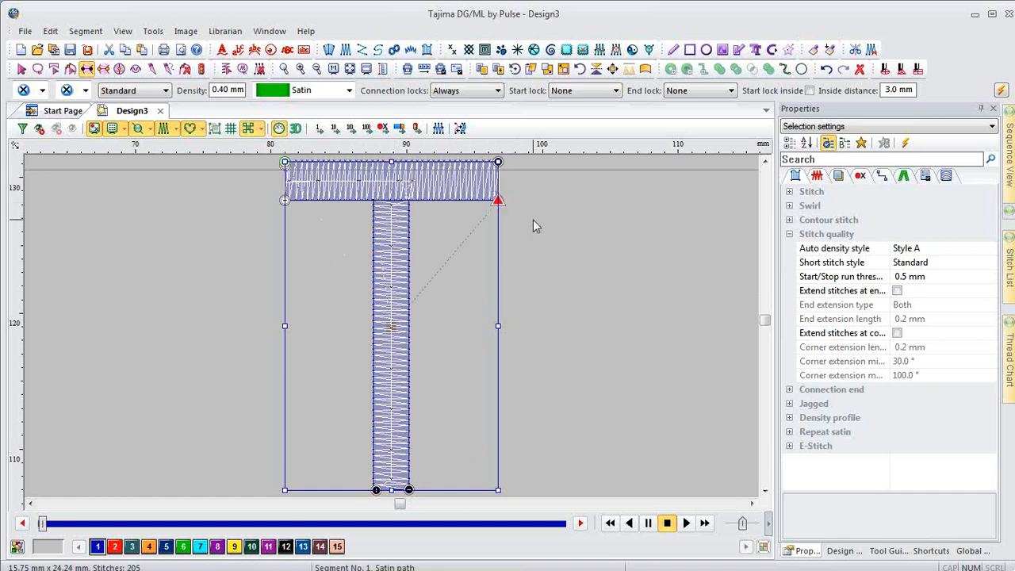
key(Escape)
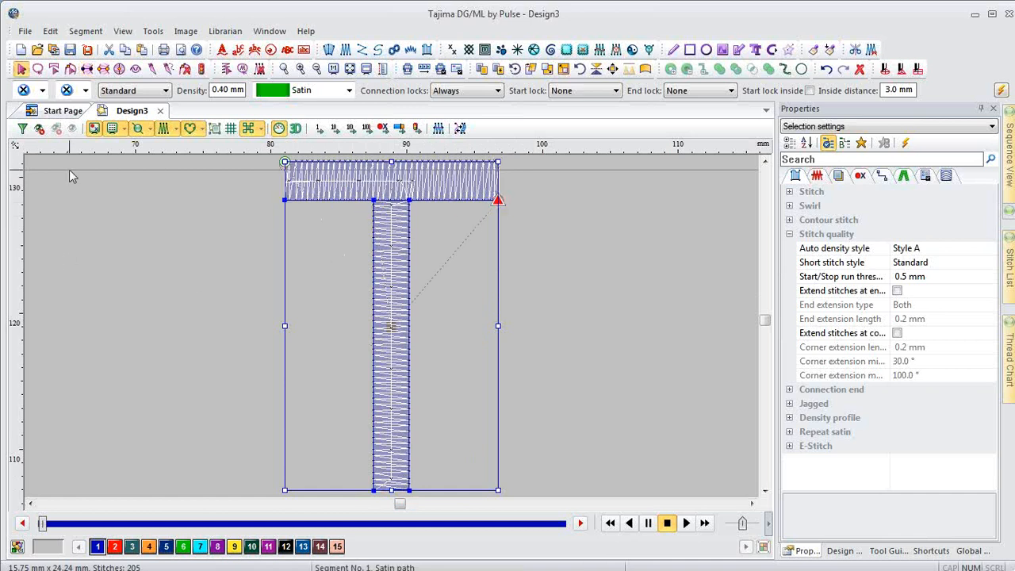
- Enable Automatic overlap in the T's general quality control settings and apply it
double_click(474, 310)
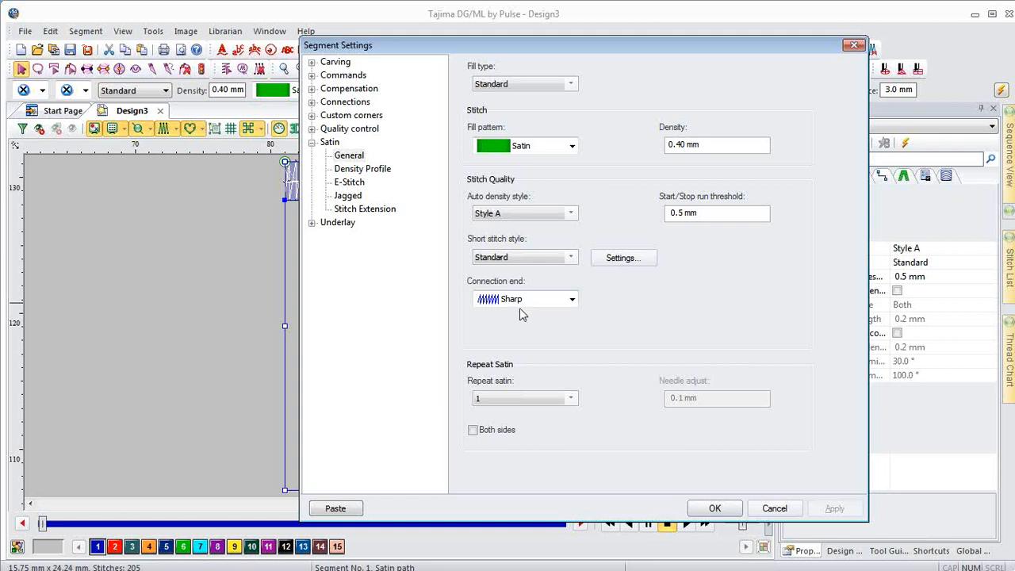
click(343, 131)
double_click(343, 131)
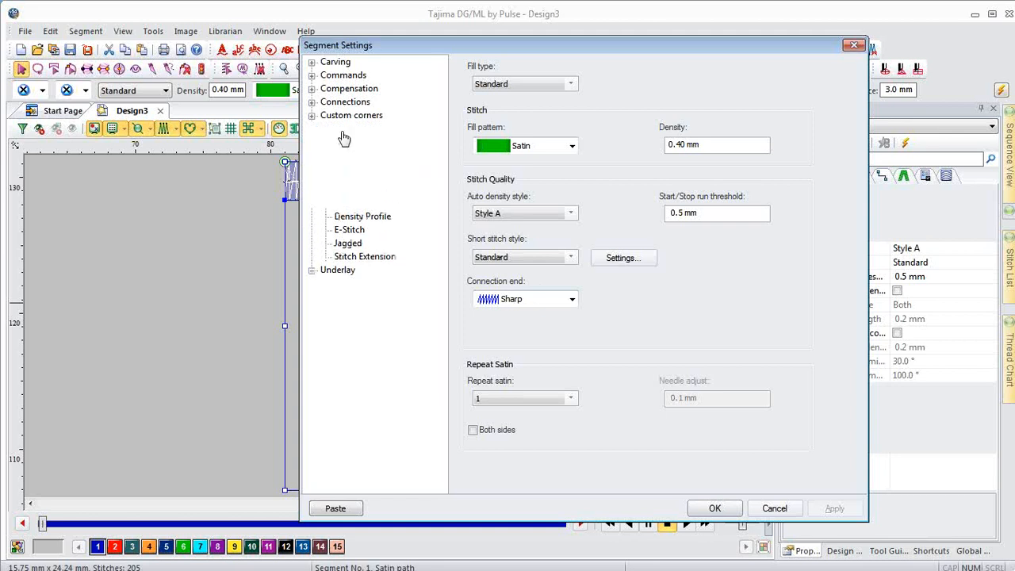
click(348, 141)
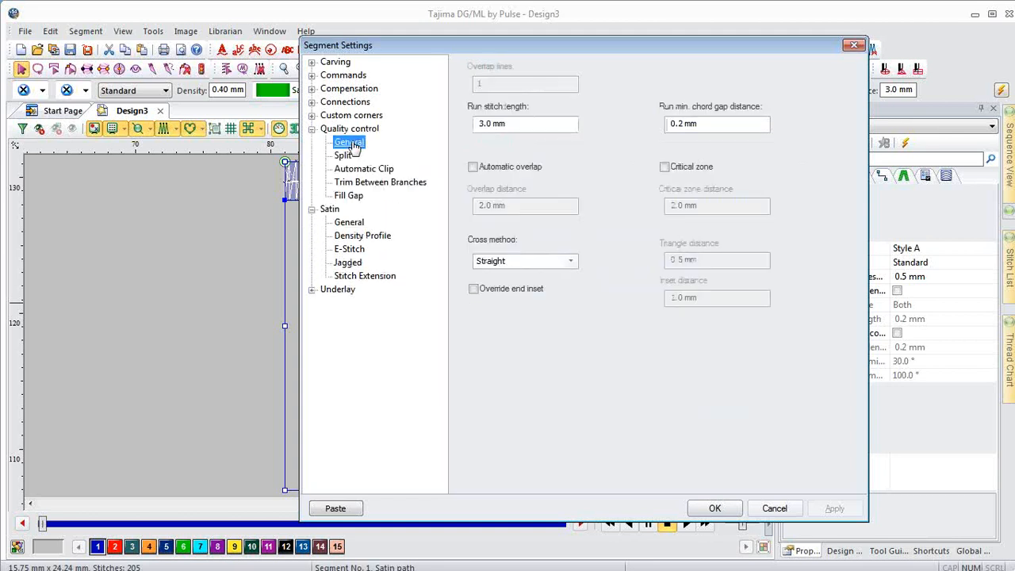
click(473, 166)
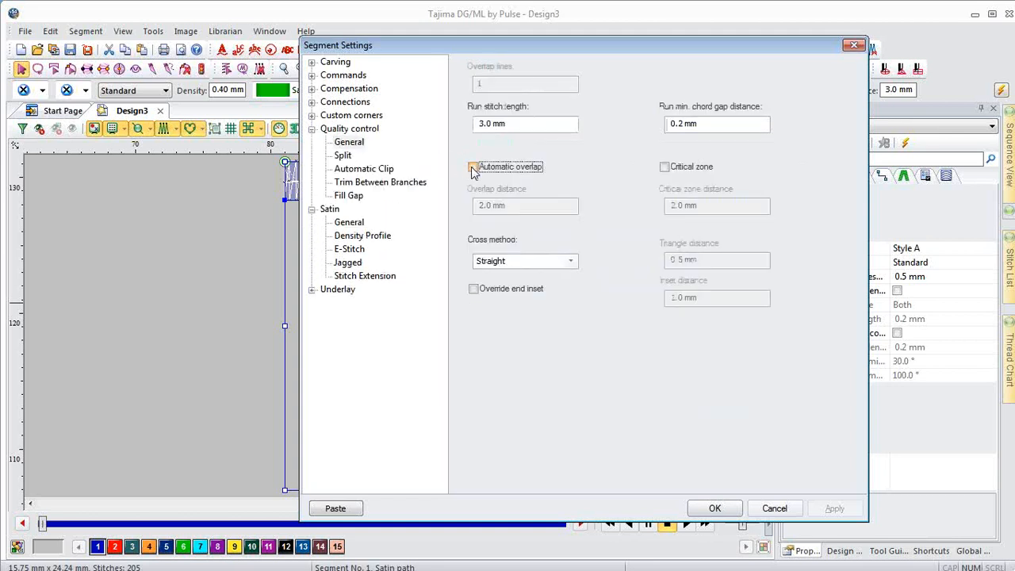
click(715, 509)
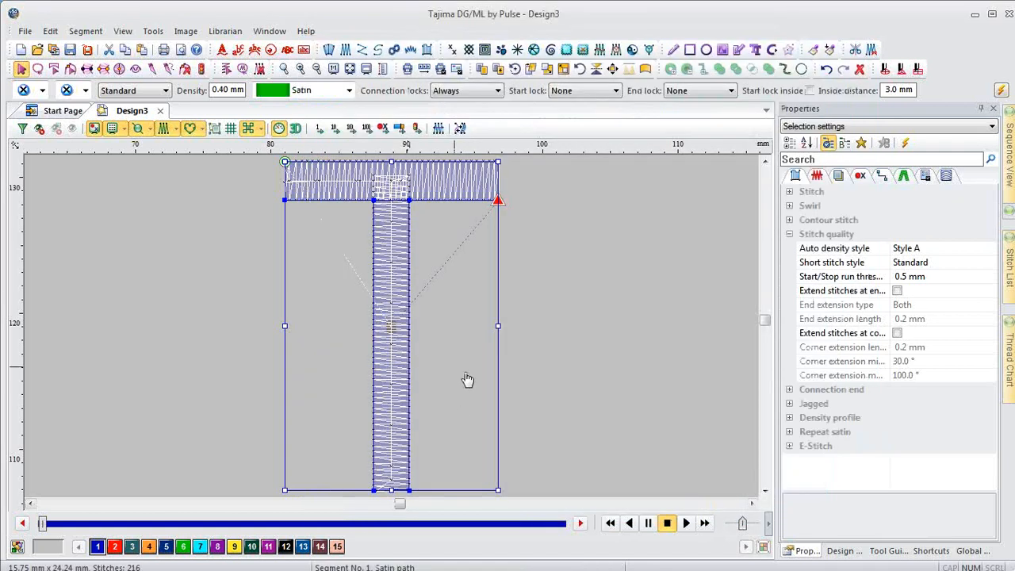
- Examine the individual stitches in sewing order where the stem overlaps the crossbar
key(z)
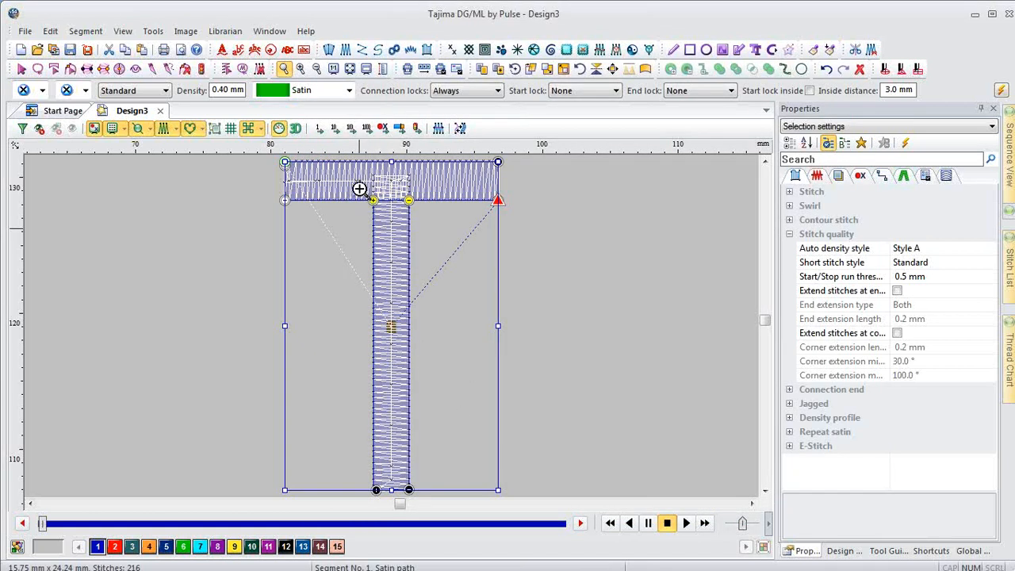
drag(343, 166, 484, 248)
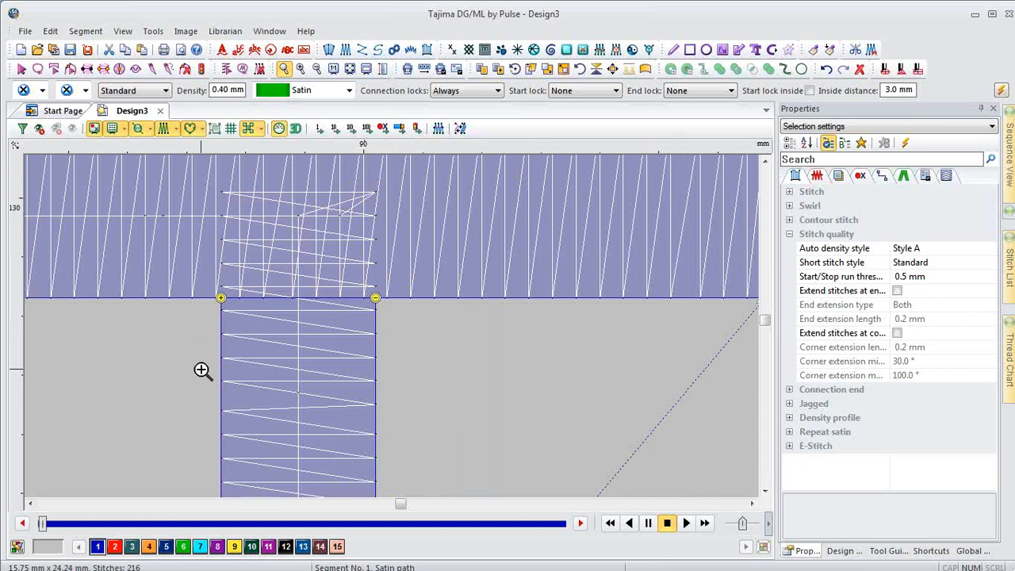
key(Escape)
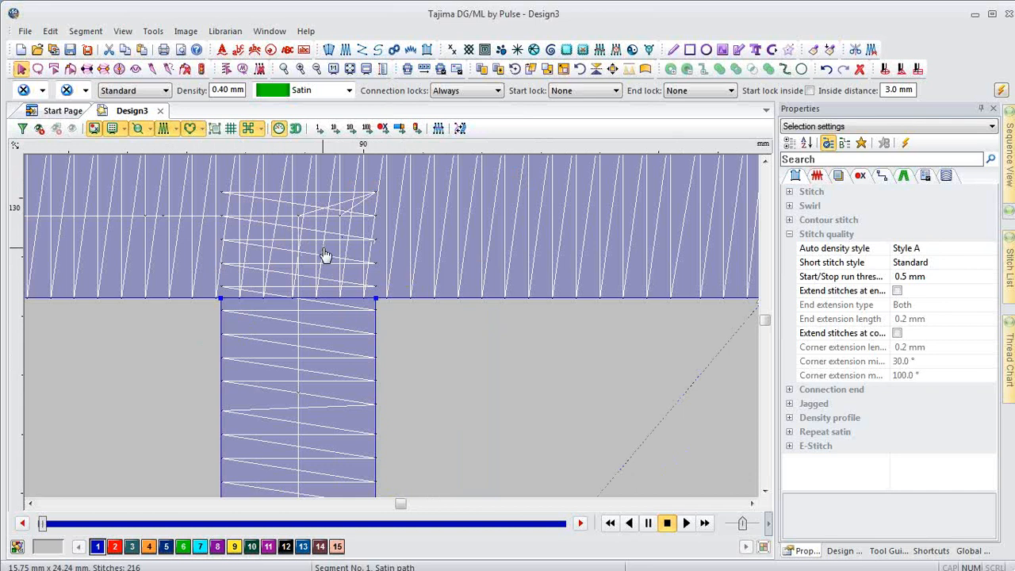
key(t)
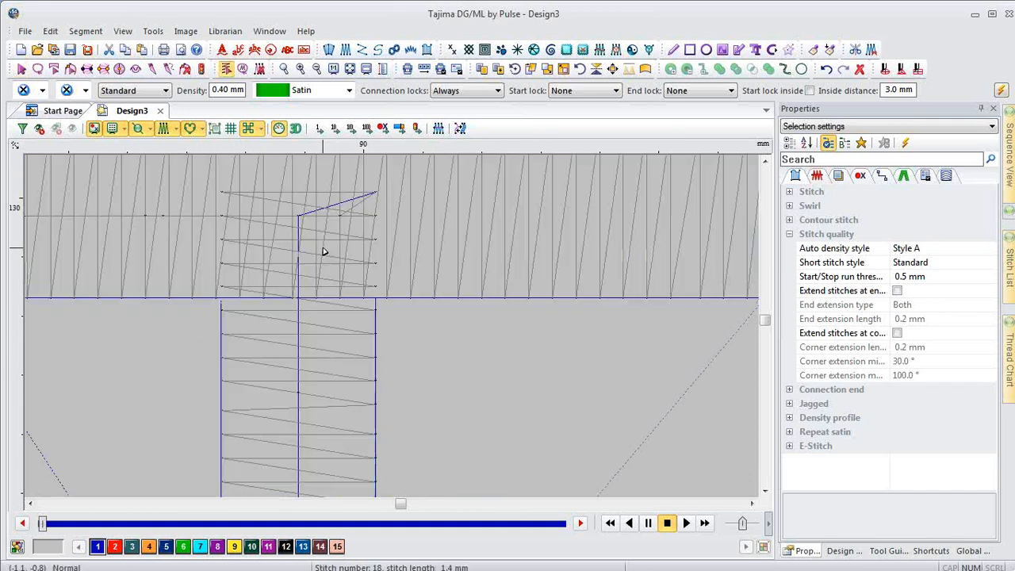
click(265, 300)
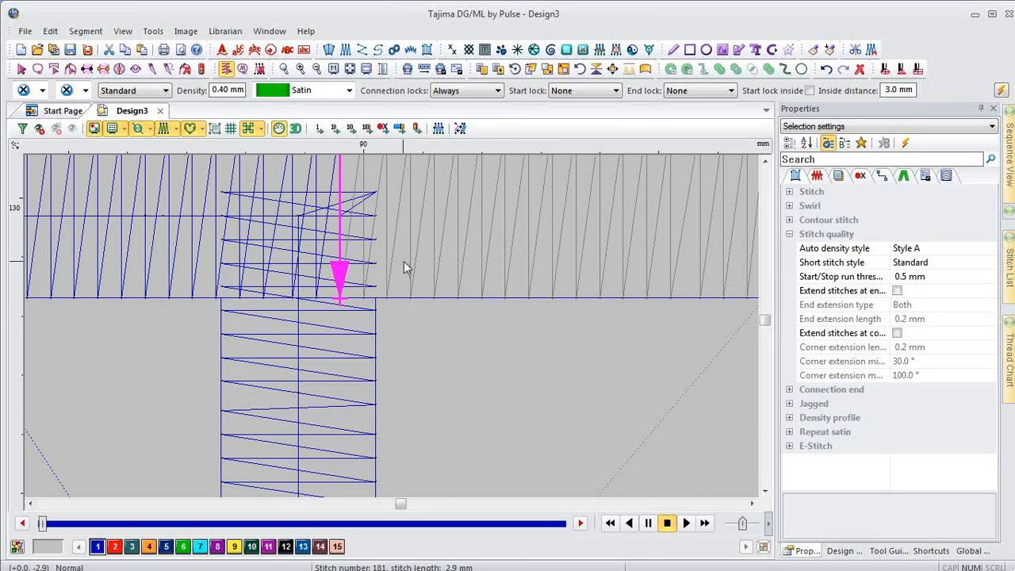
- Insert two manual stitches across the stem's width along the crossbar's lower edge, before the crossbar stitch just past the stem
click(386, 299)
right_click(387, 299)
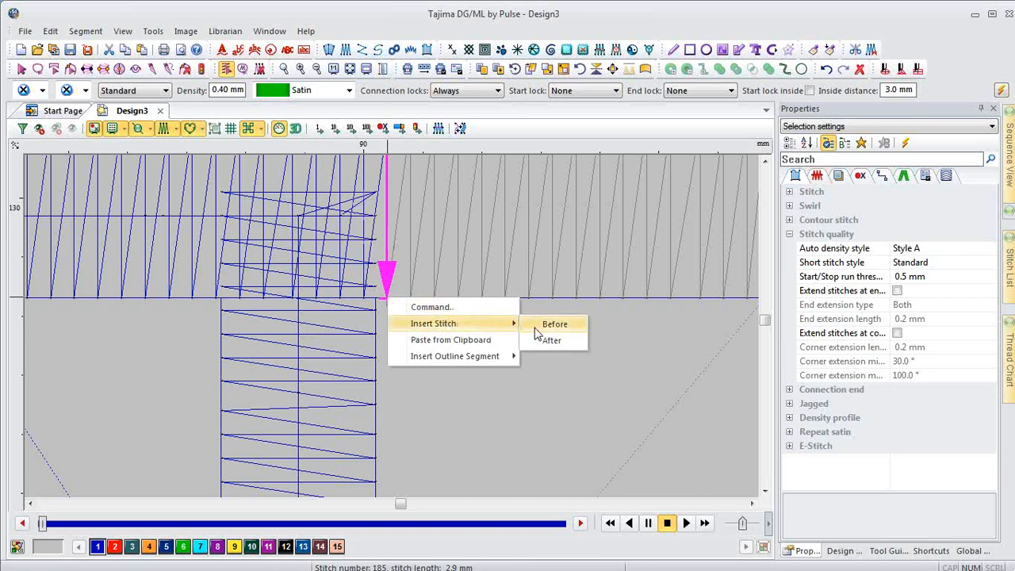
click(542, 327)
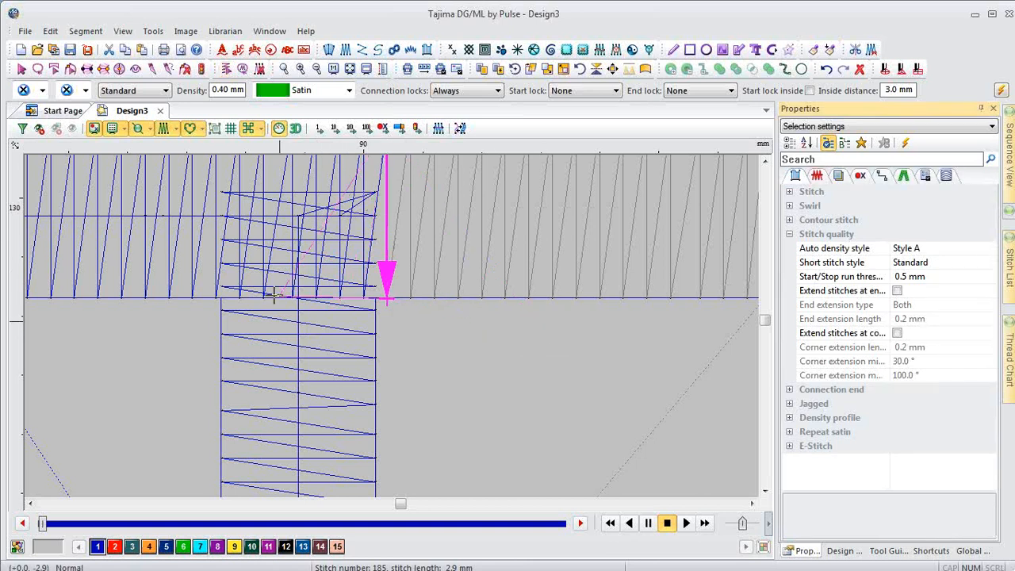
click(222, 299)
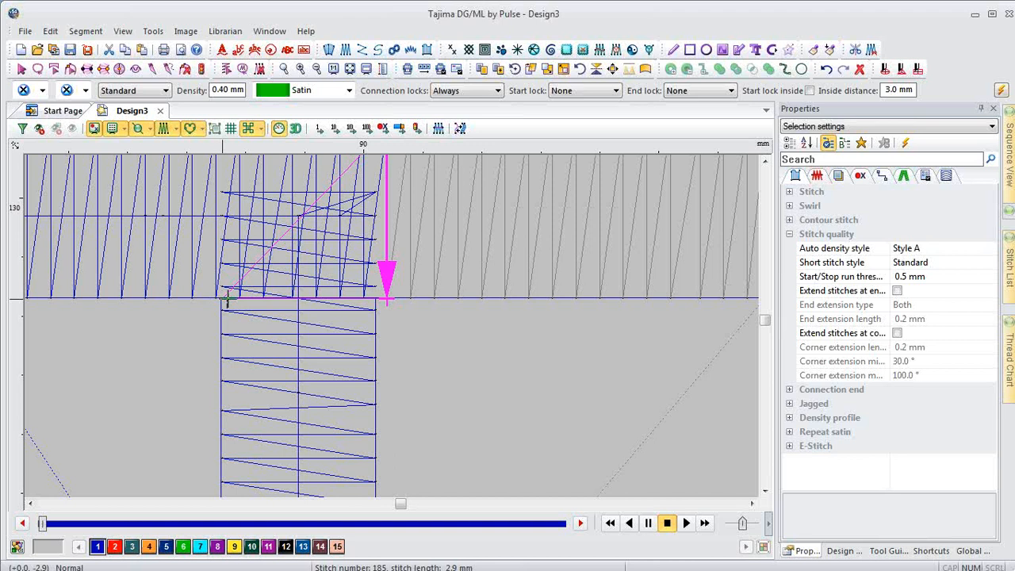
click(377, 302)
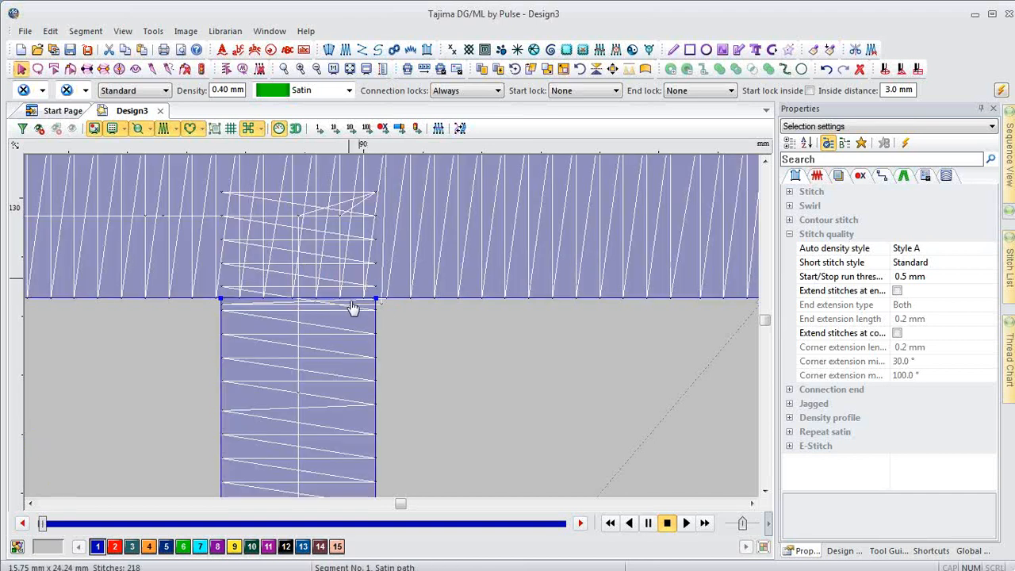
- Examine the manually inserted stitches in sewing order where the crossbar meets the stem
key(t)
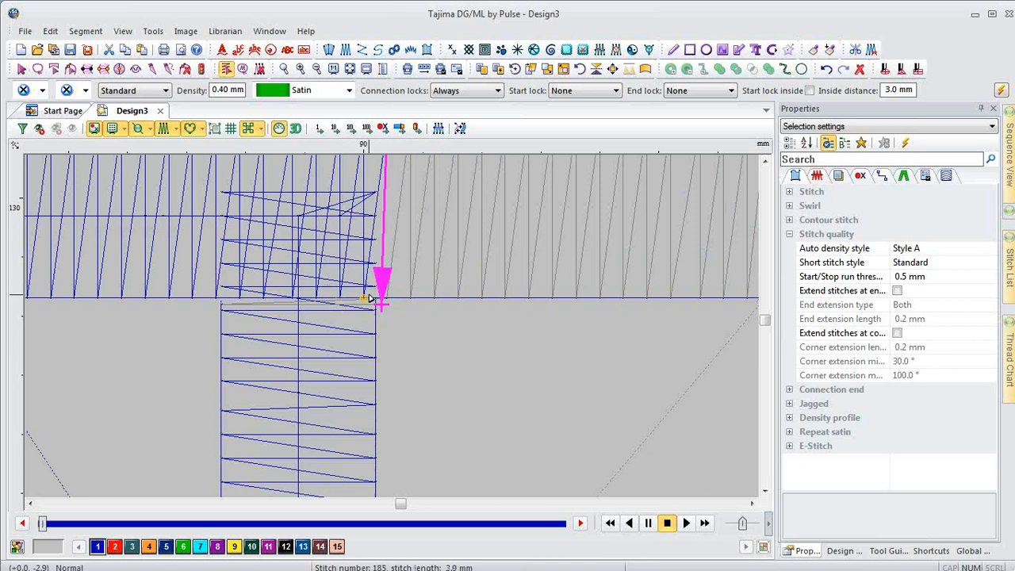
key(Left)
key(Left)
key(Left)
key(Left)
key(Left)
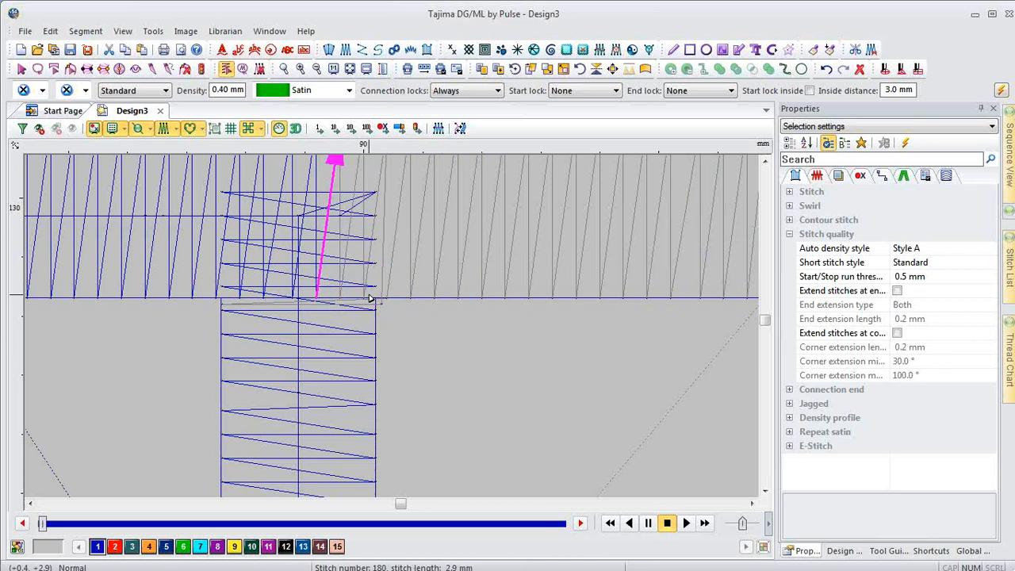
key(Right)
key(Right)
key(Right)
key(Right)
key(Right)
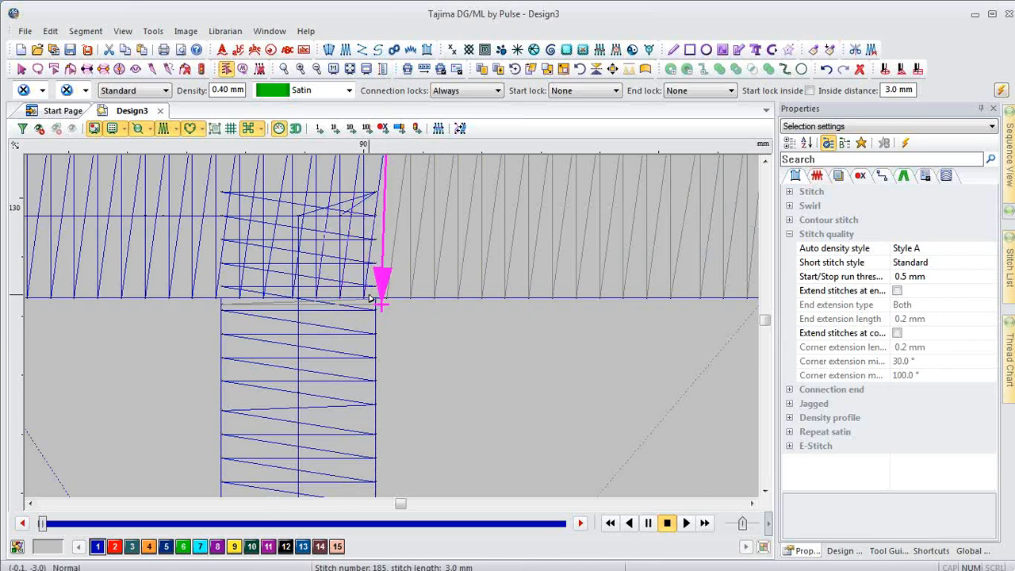
key(Right)
key(Right)
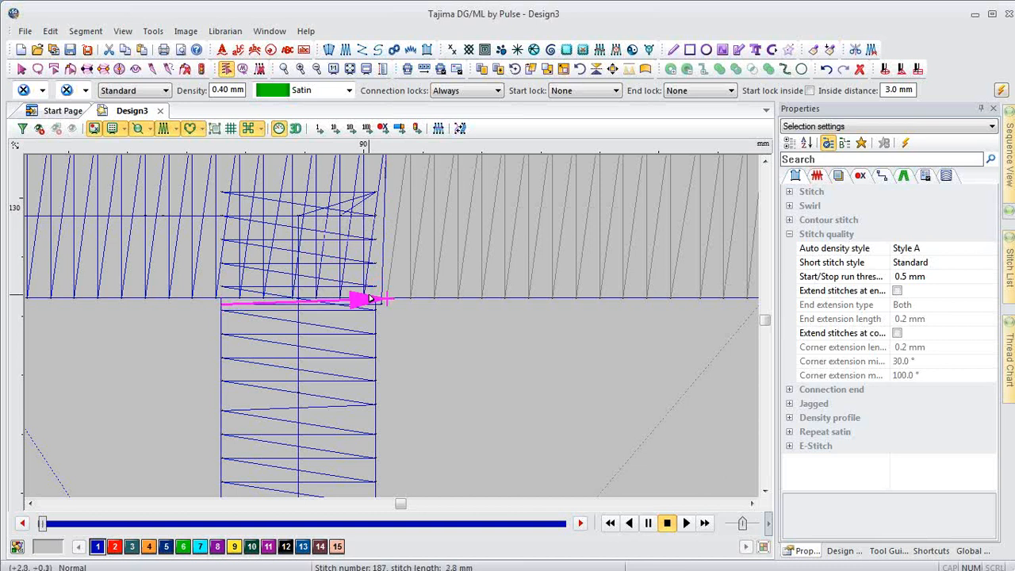
key(Right)
key(Right)
key(Right)
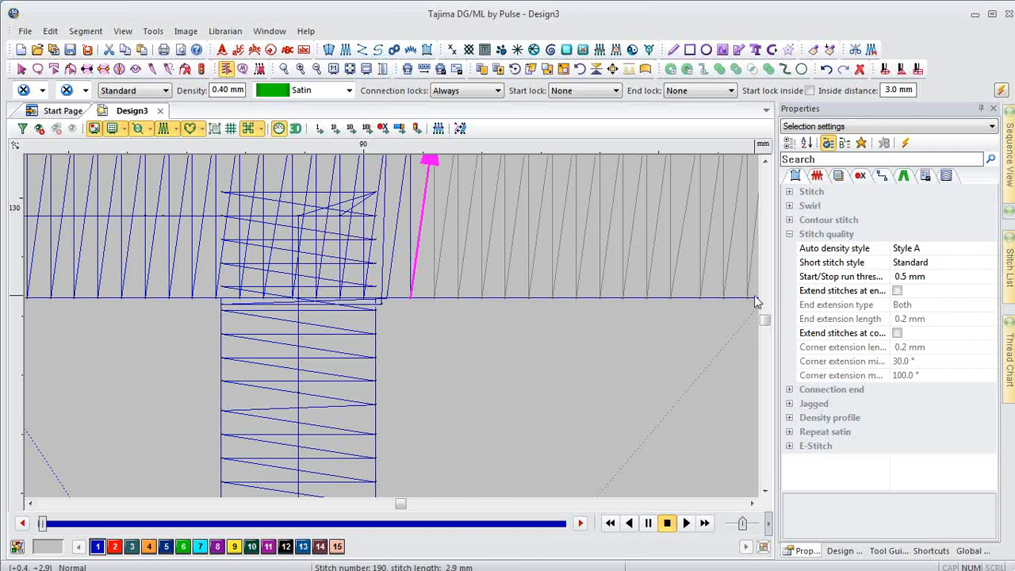
- Regenerate the T's stitches to discard the manually inserted ones
click(805, 313)
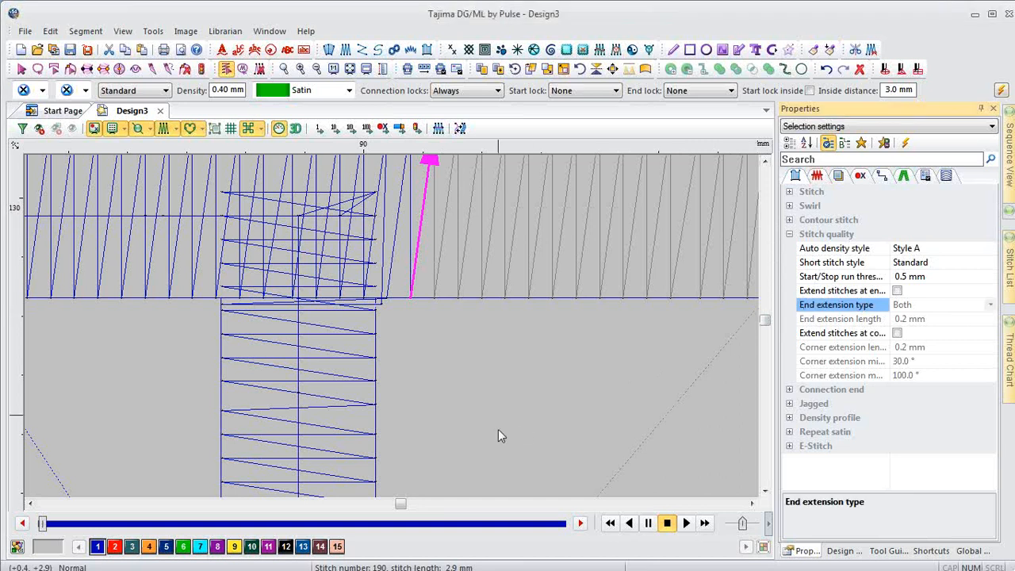
key(0)
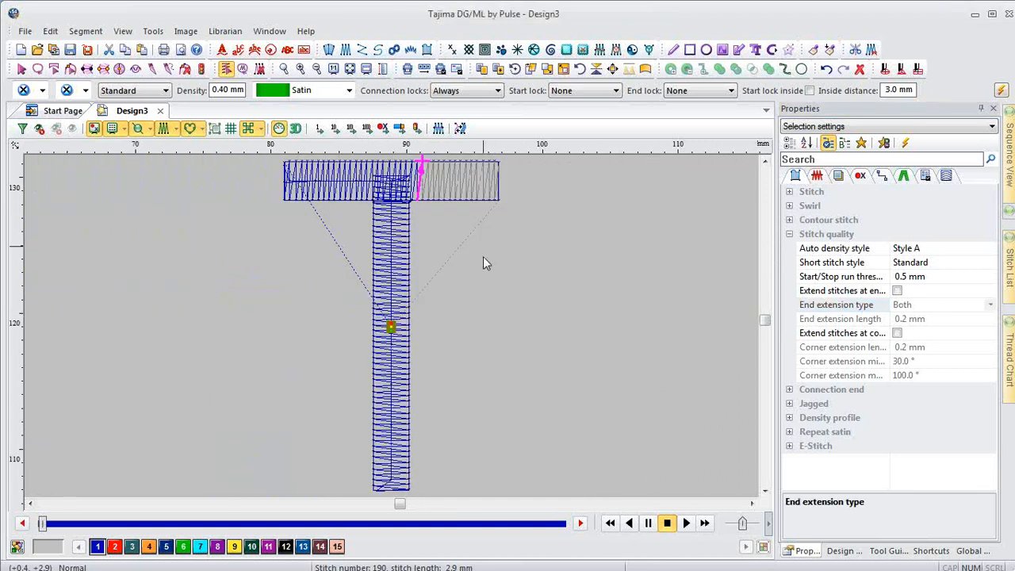
click(477, 300)
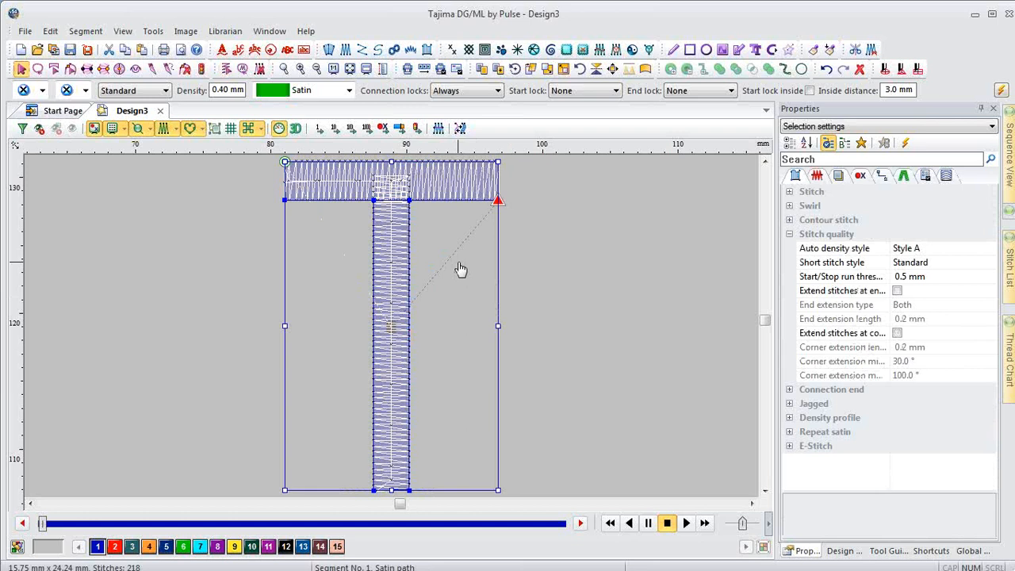
key(g)
click(339, 331)
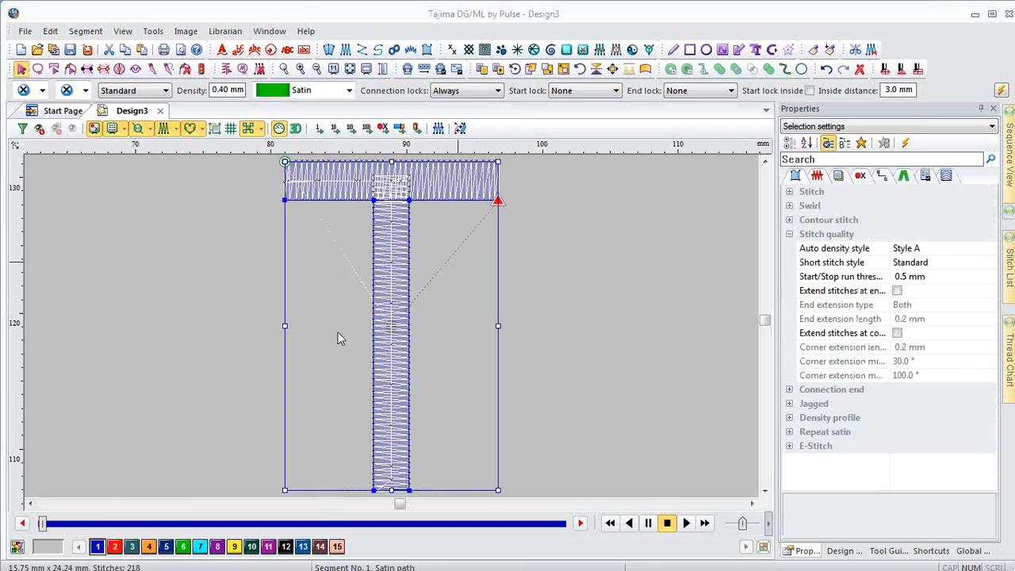
- Enable Add fix gap with 2 repeats in the T's Fill Gap quality control settings and apply it
double_click(474, 386)
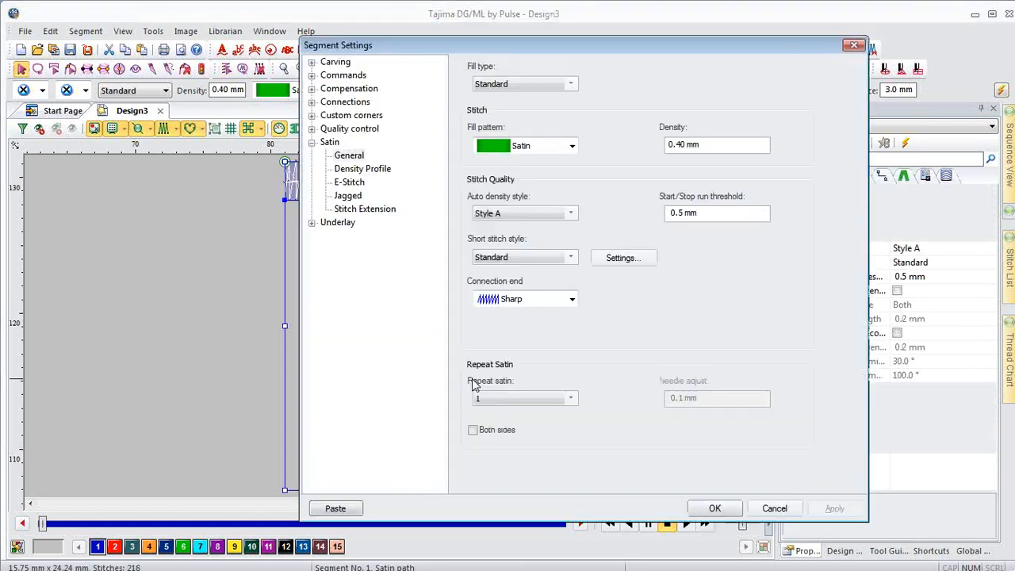
click(367, 131)
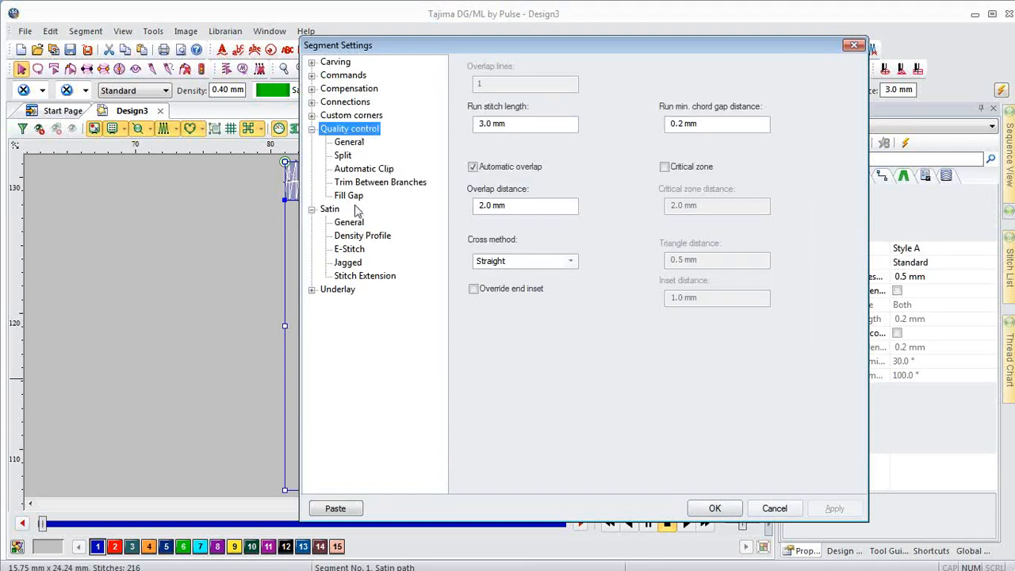
click(357, 199)
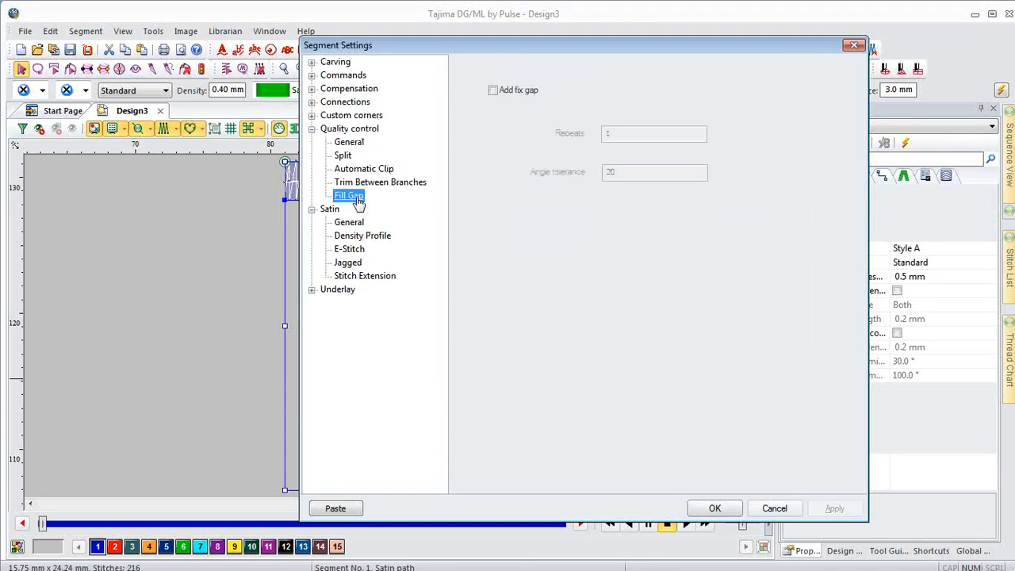
click(497, 95)
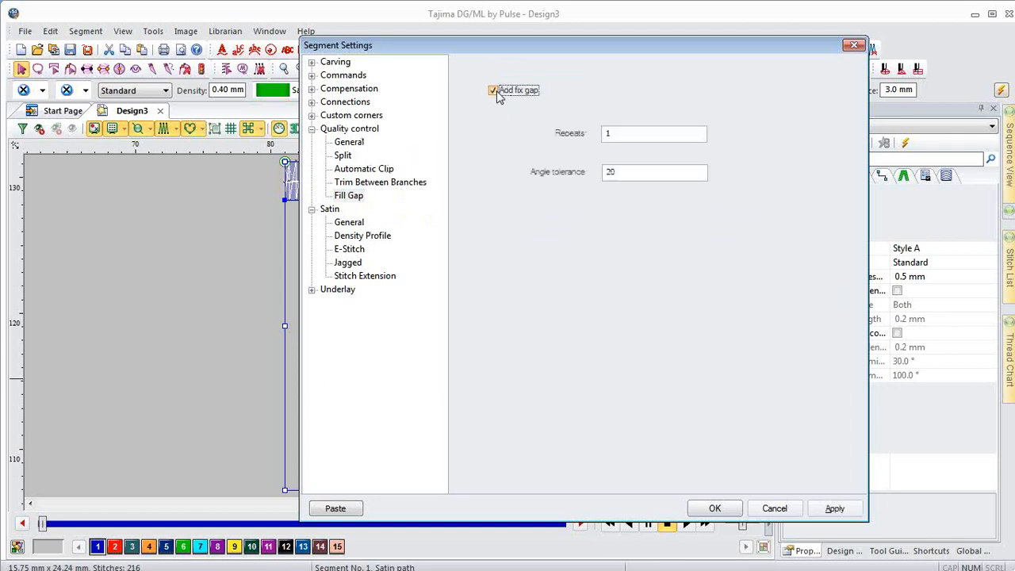
key(Tab)
text(2)
click(716, 508)
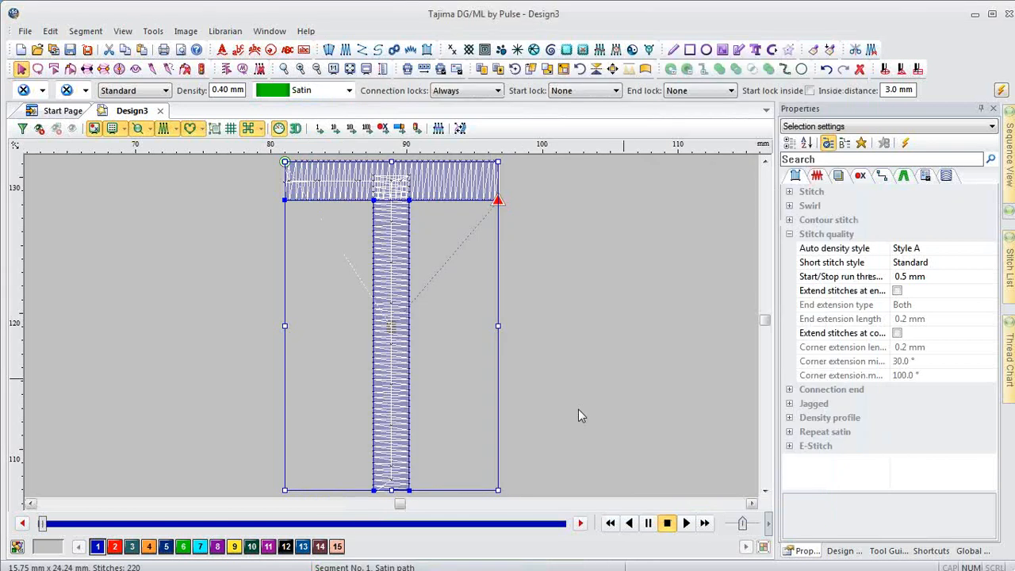
- Examine the gap-fixing stitches in sewing order along the crossbar's lower edge above the stem
key(Left)
key(Left)
key(Left)
key(Left)
key(Left)
key(Left)
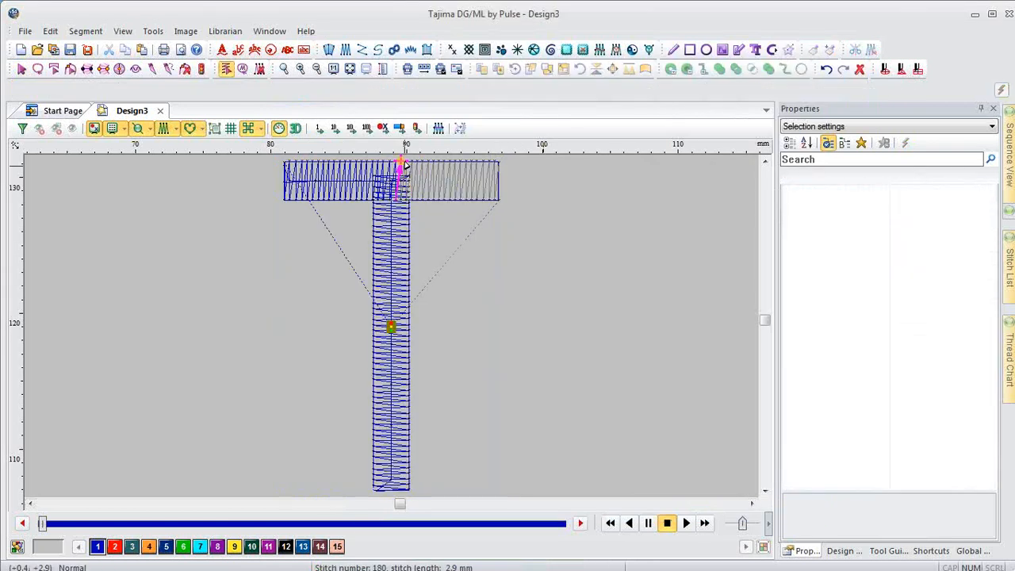
key(z)
drag(379, 160, 438, 234)
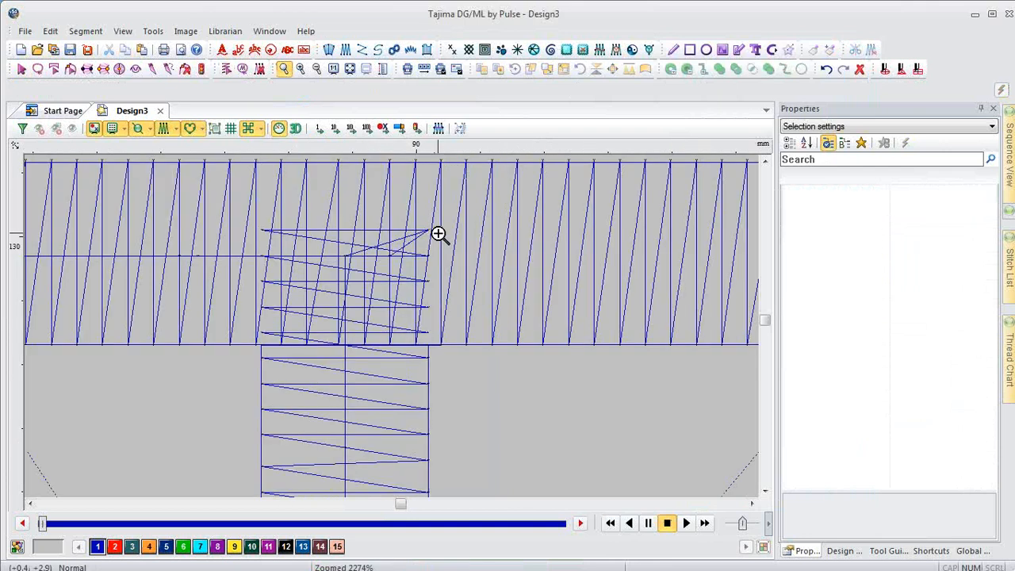
key(Escape)
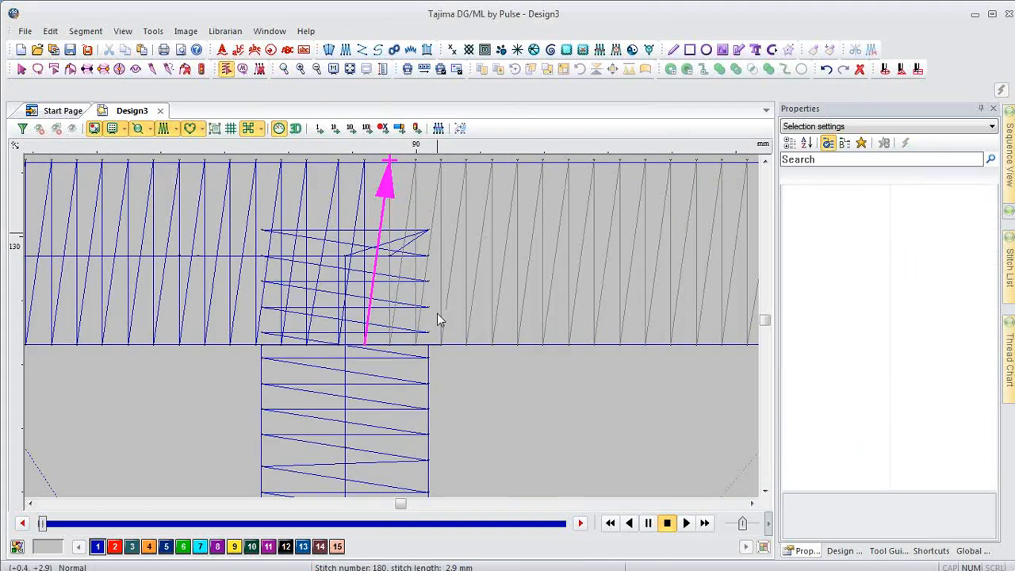
key(Right)
key(Right)
key(Right)
key(Right)
key(Right)
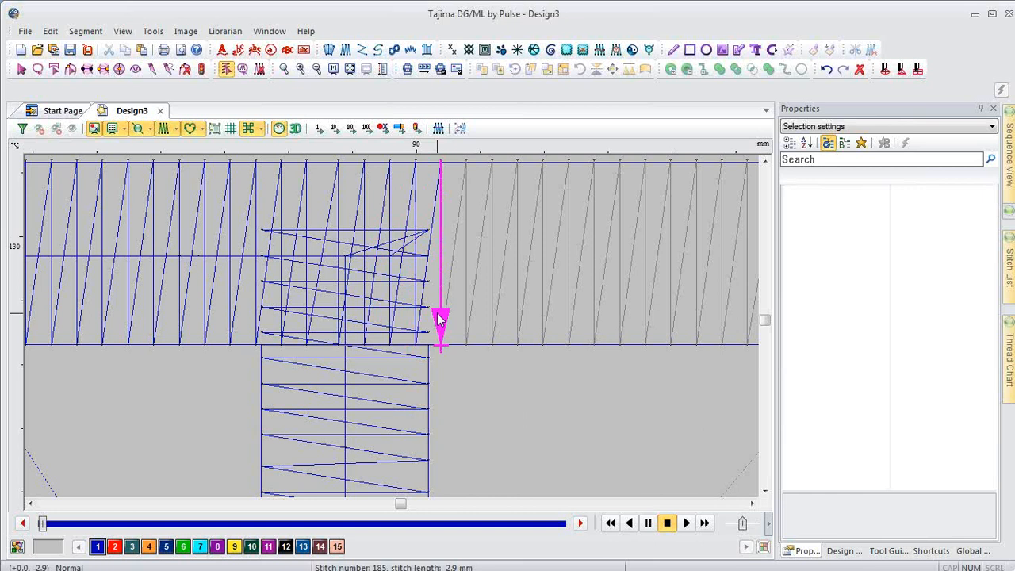
key(Right)
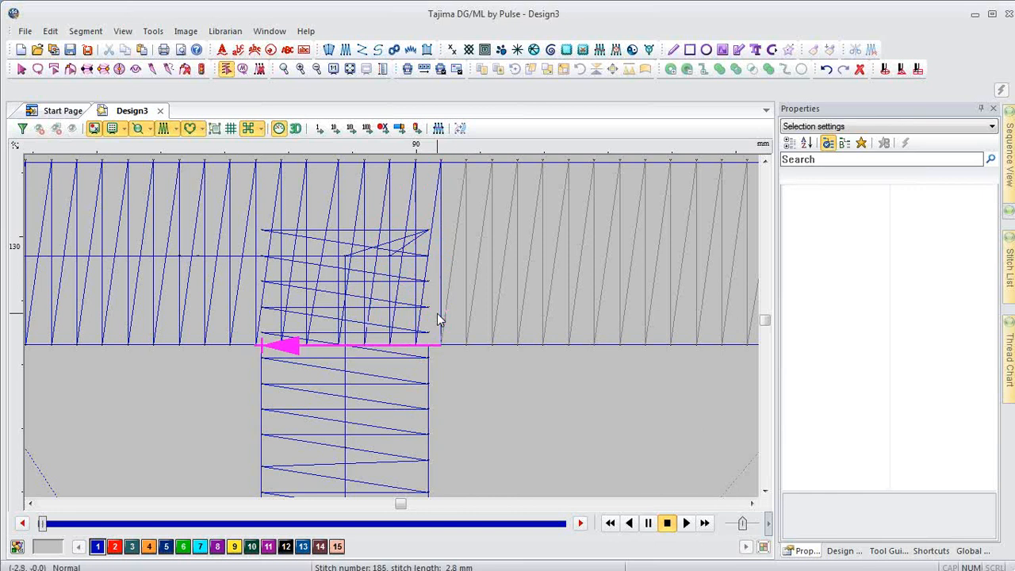
key(Right)
key(Right)
key(Right)
key(Right)
key(Right)
key(Right)
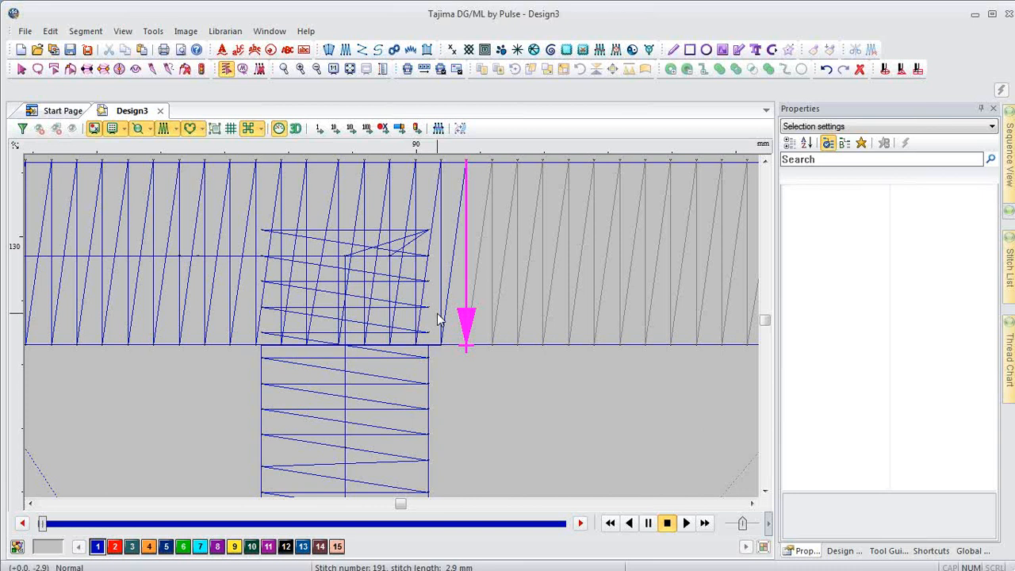
- Delete the T segment from the design
click(439, 320)
key(0)
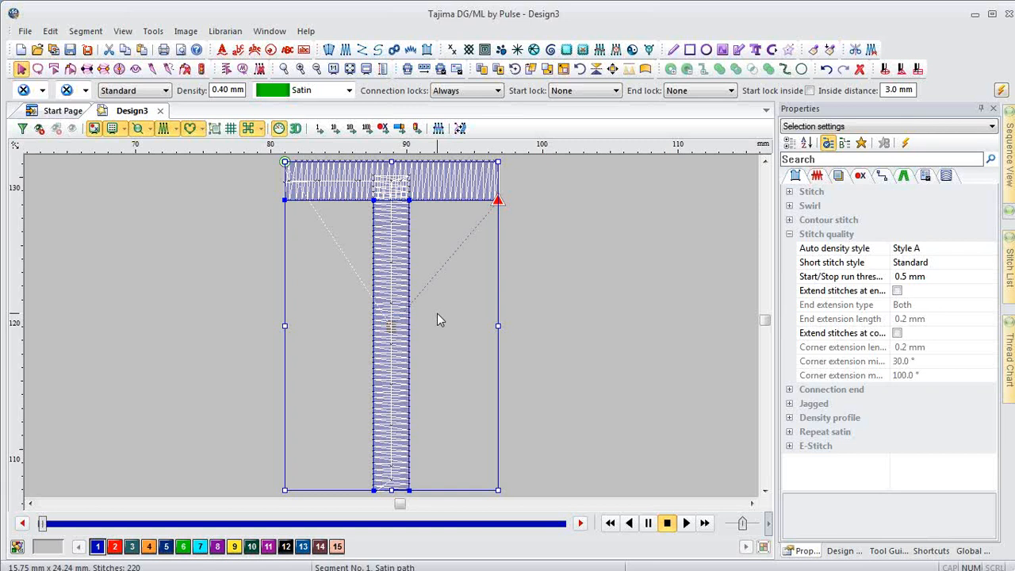
key(Delete)
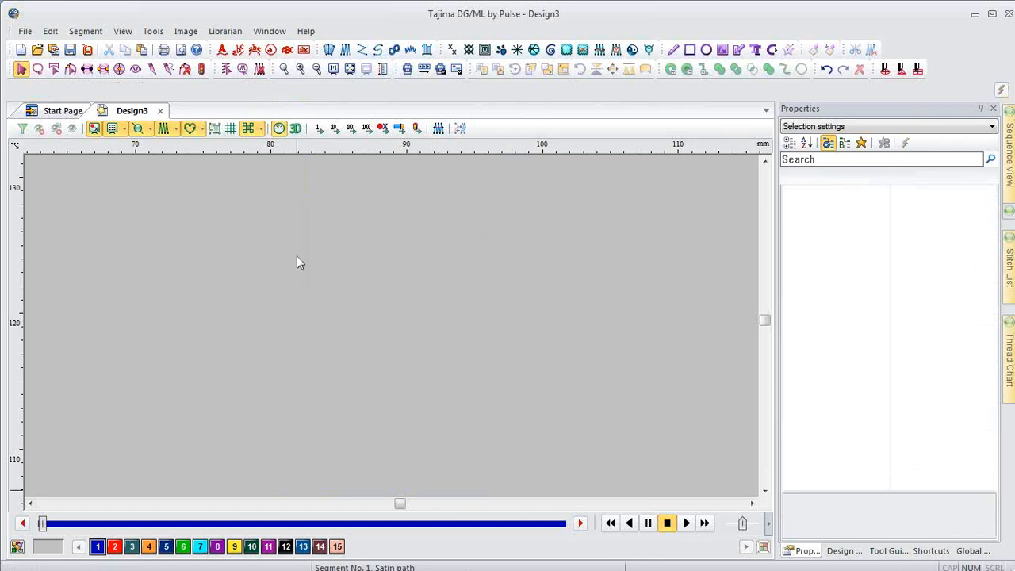
- Draw an open wavy artwork curve through five points, rising to the right, about 45.5 mm wide and 11.9 mm high
click(672, 50)
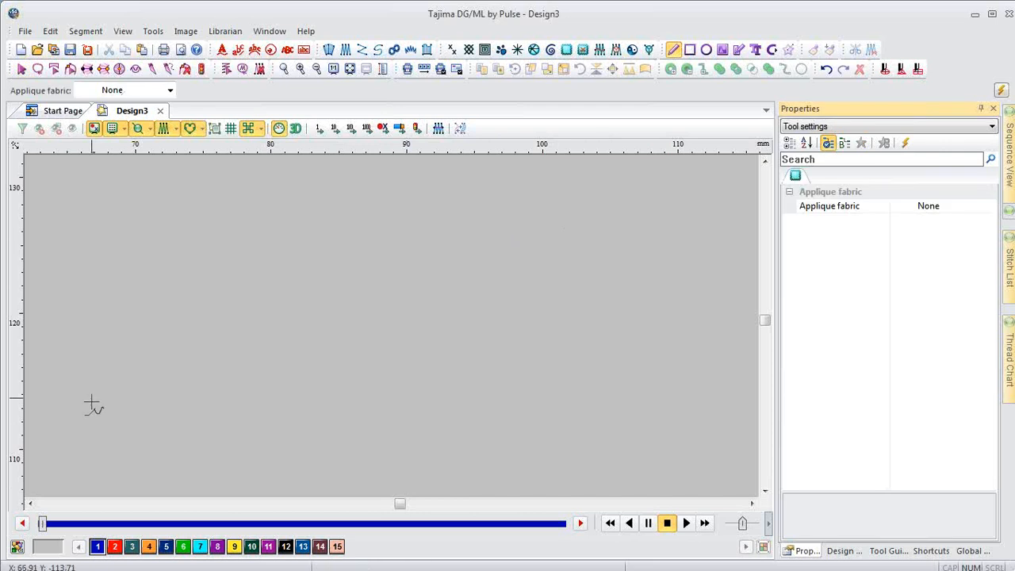
click(49, 410)
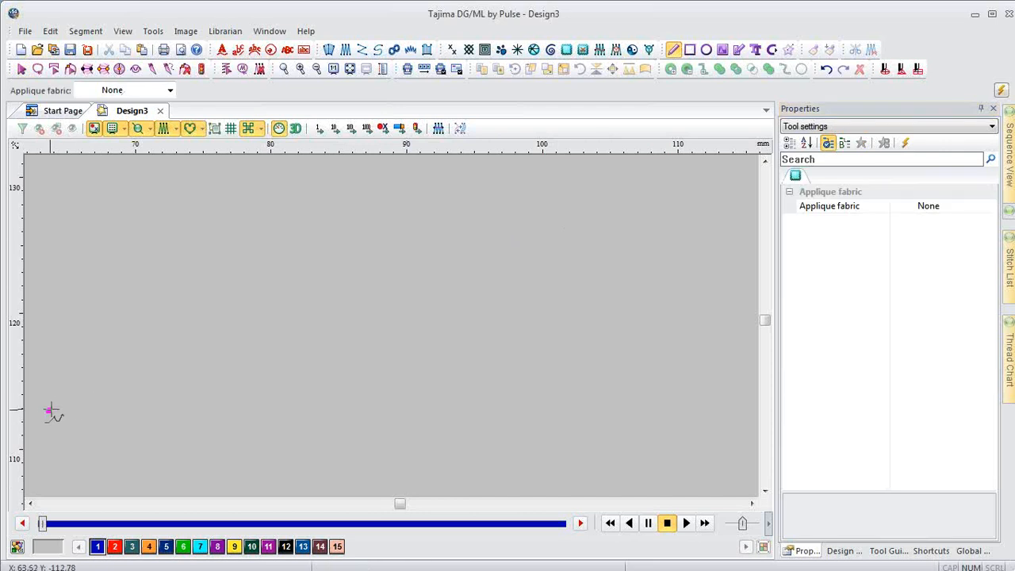
click(226, 327)
click(363, 343)
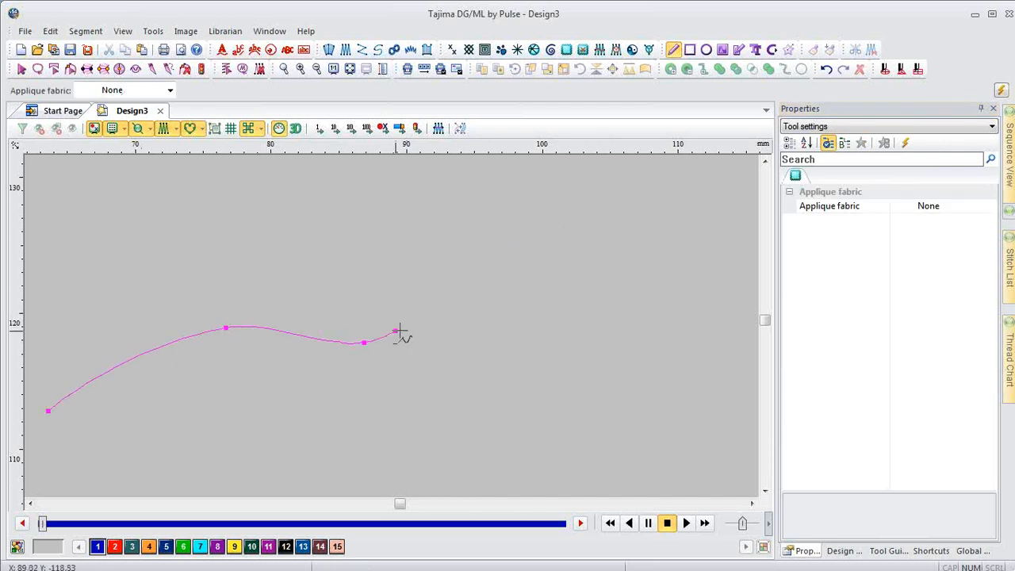
click(480, 279)
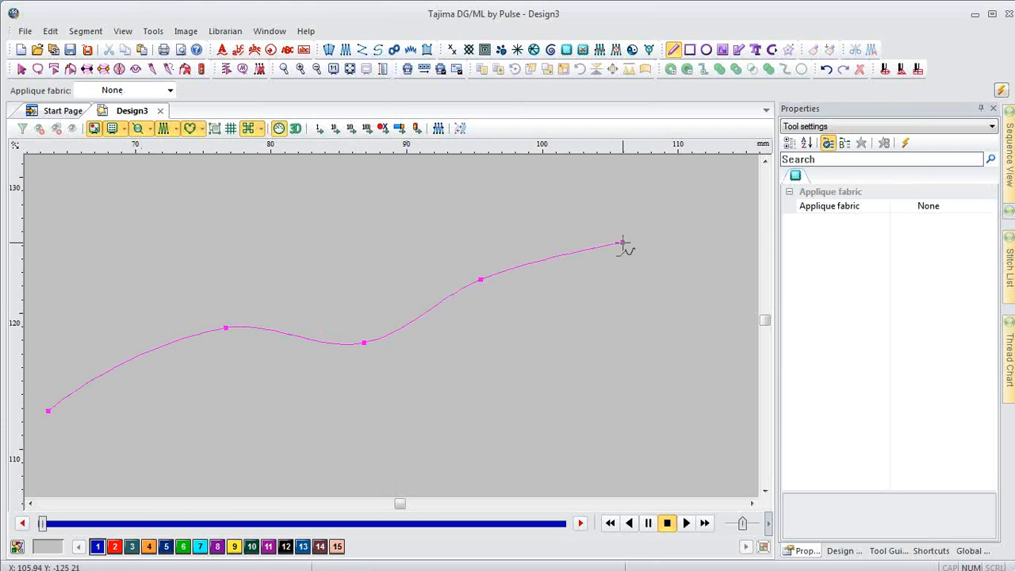
right_click(667, 251)
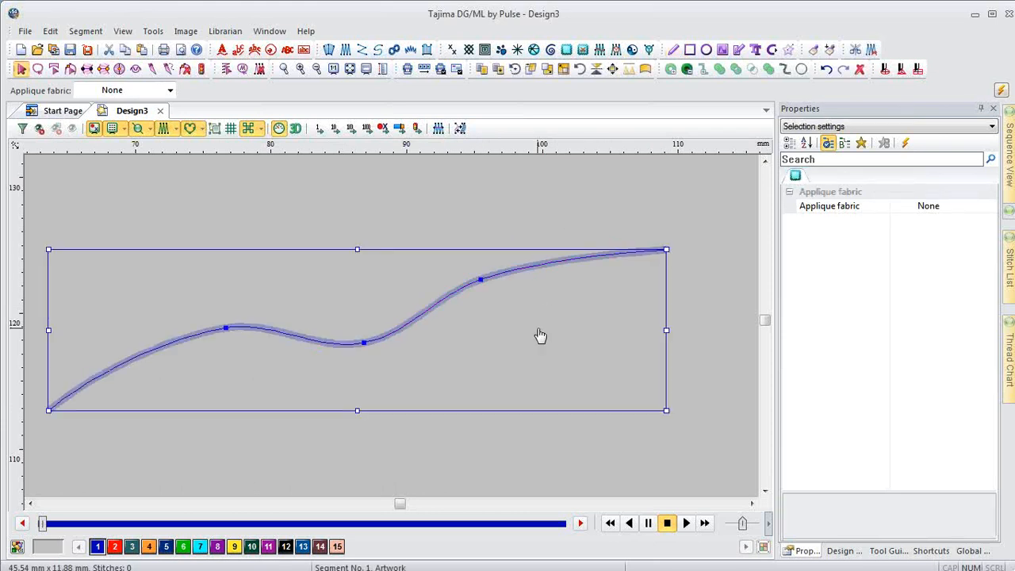
- Configure an Offset of the curve as an enclosed segment without a copy, with Aggressive nodes reduction and Round corner shape
key(o)
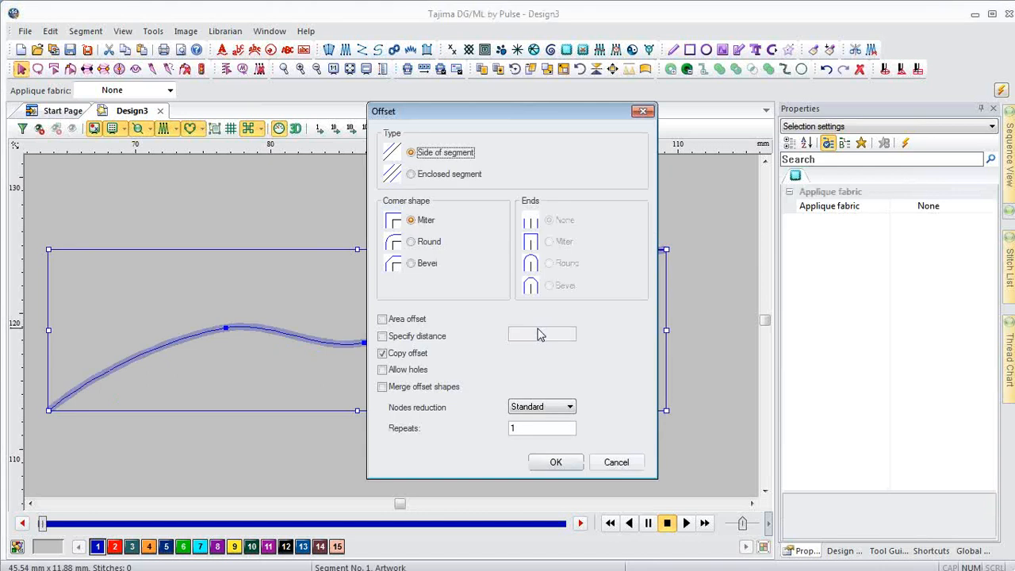
click(397, 321)
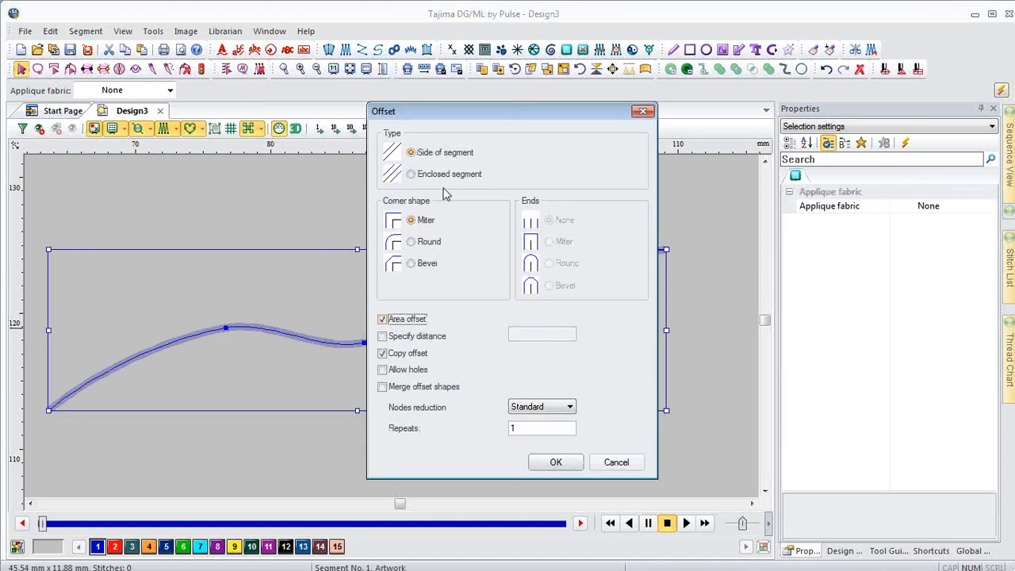
click(415, 176)
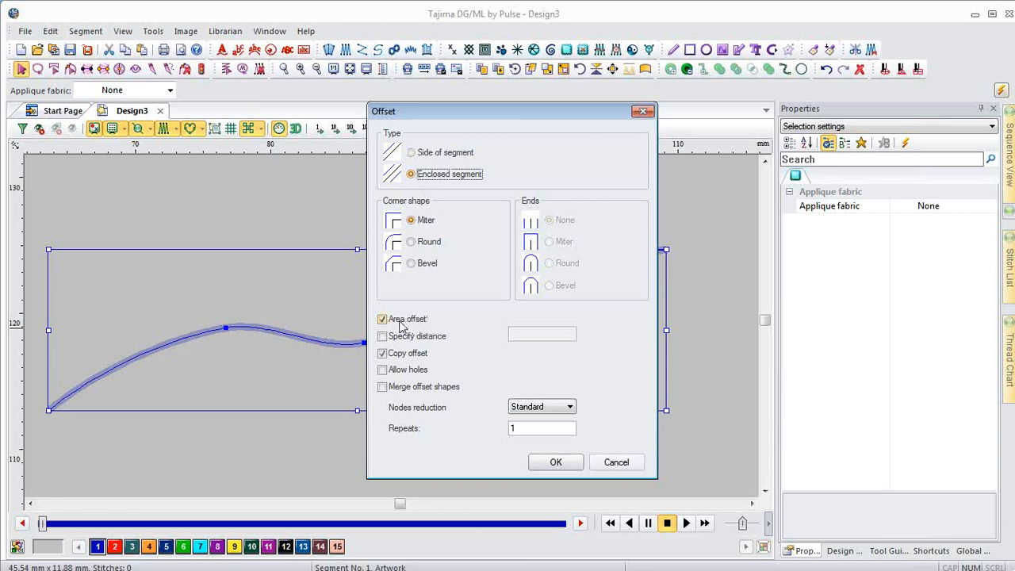
click(406, 356)
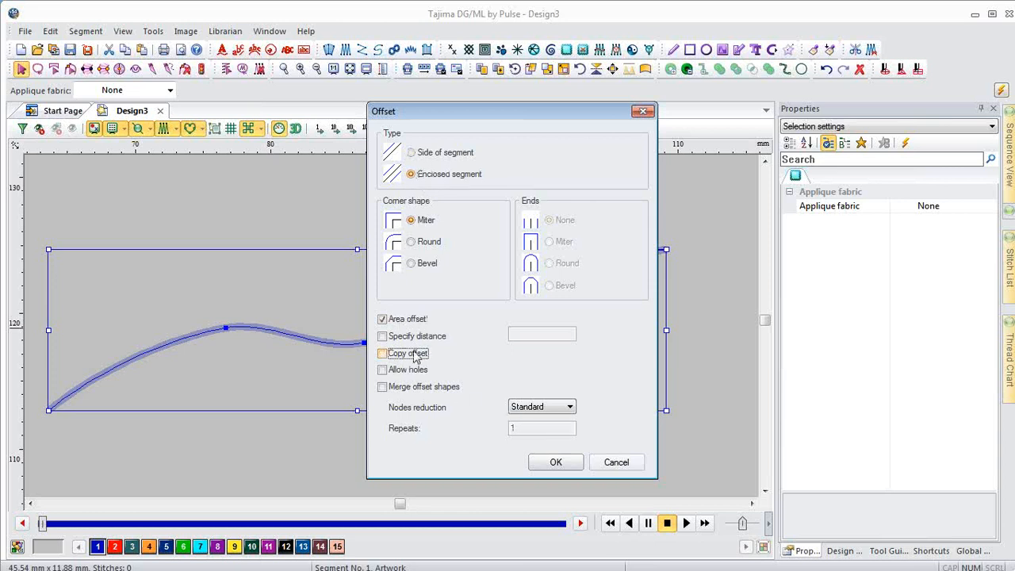
click(546, 411)
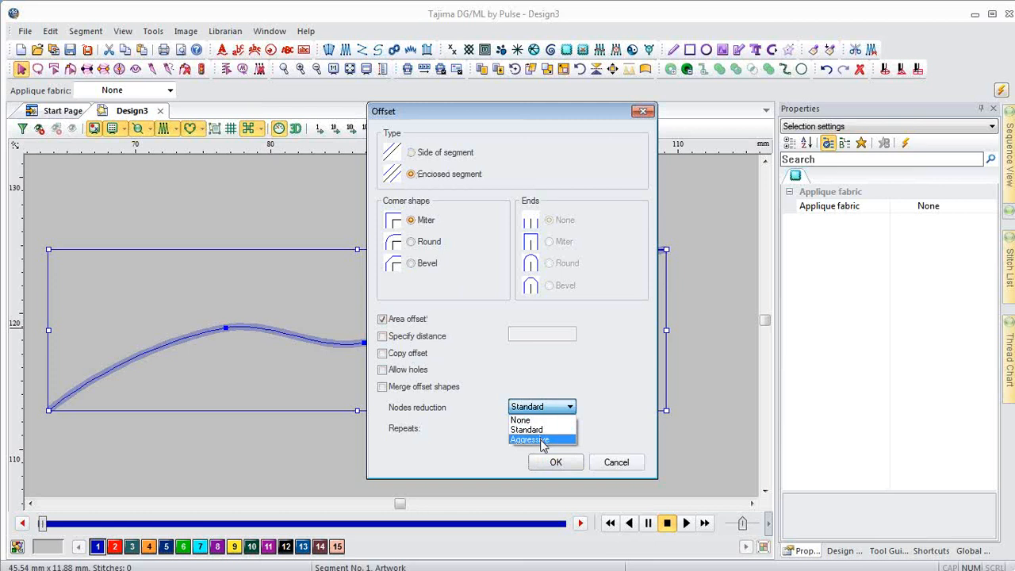
click(544, 440)
click(556, 466)
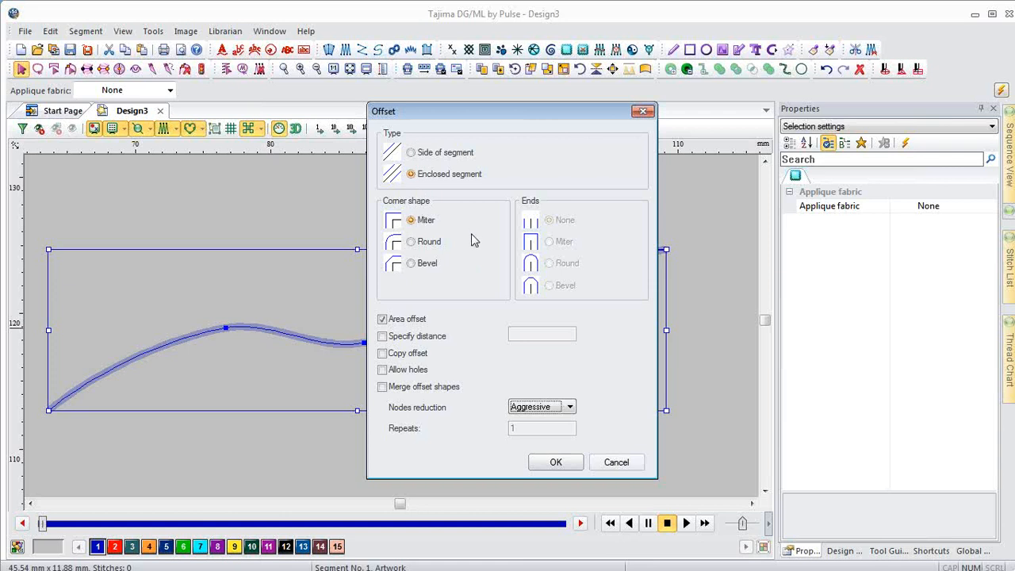
click(558, 458)
click(475, 241)
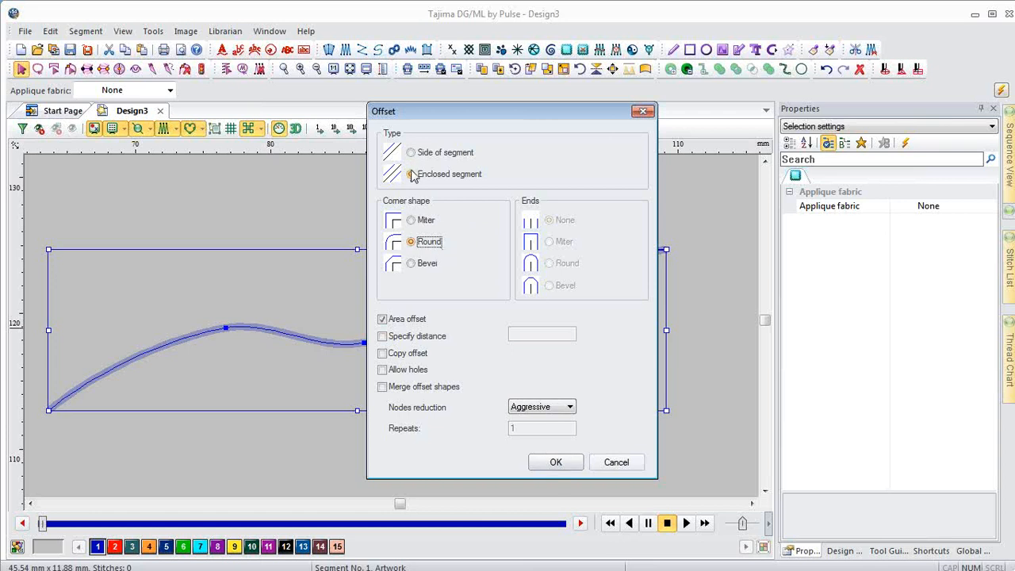
- Turn off Area offset, choose Round ends and place the enclosed offset about 1.5 mm from the curve on both sides
click(412, 152)
click(412, 175)
click(383, 319)
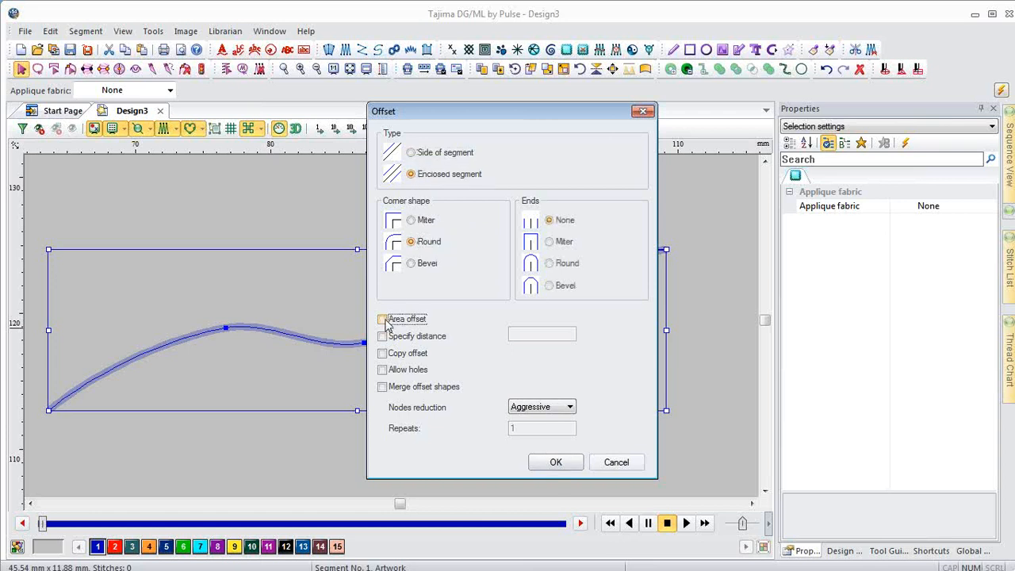
click(550, 264)
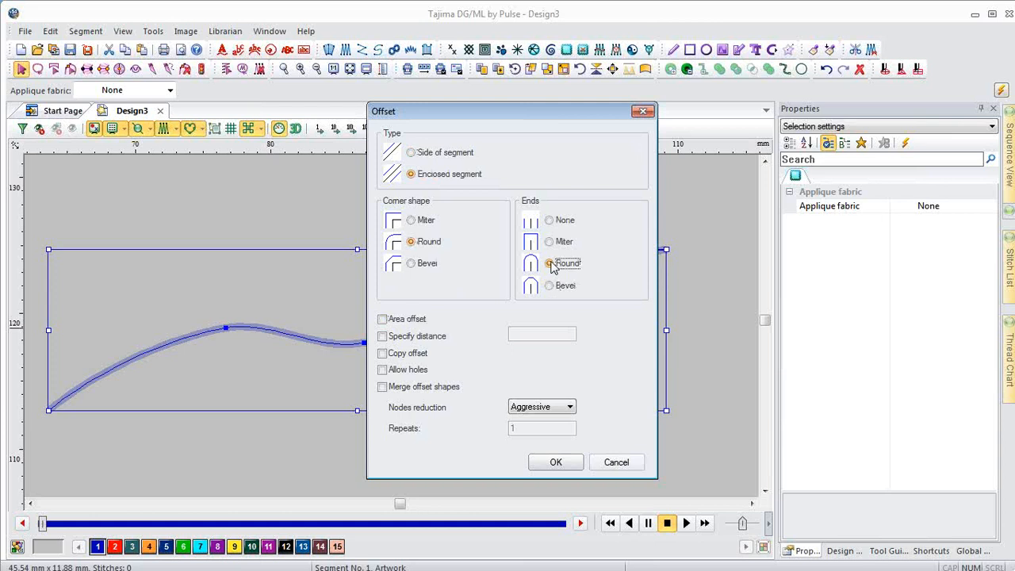
click(554, 466)
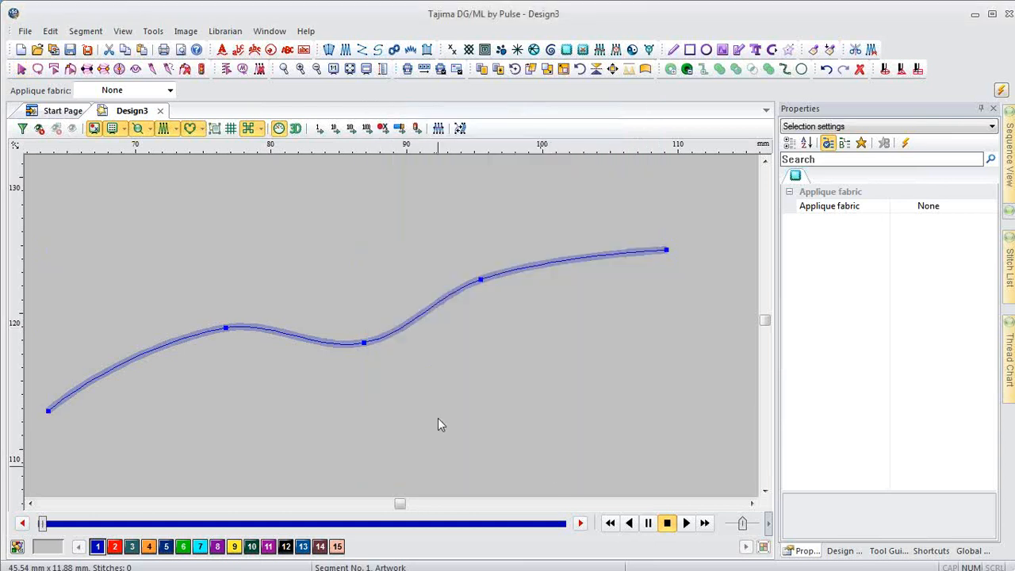
click(369, 328)
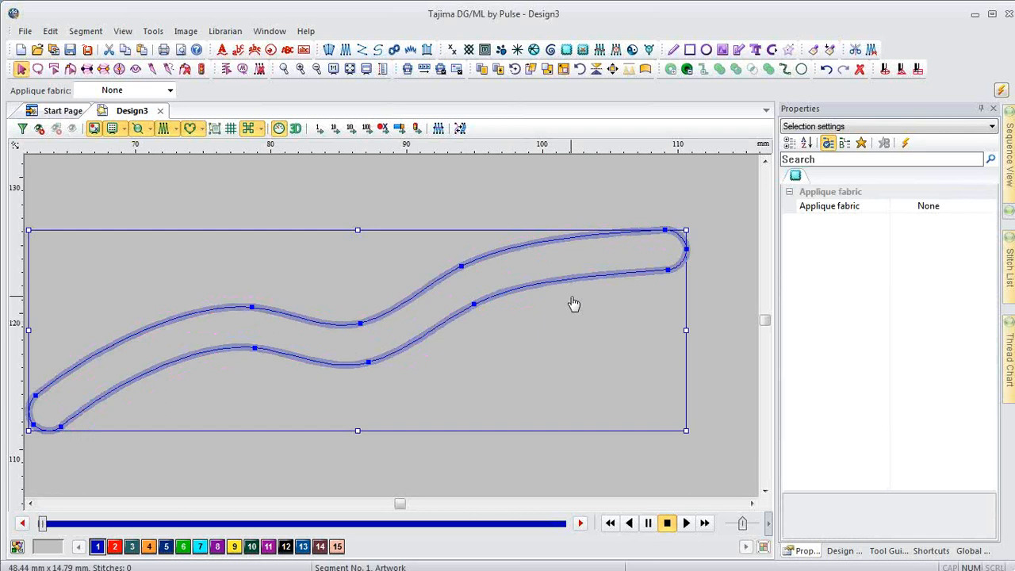
- Resize the offset outline proportionally to 250%
key(1)
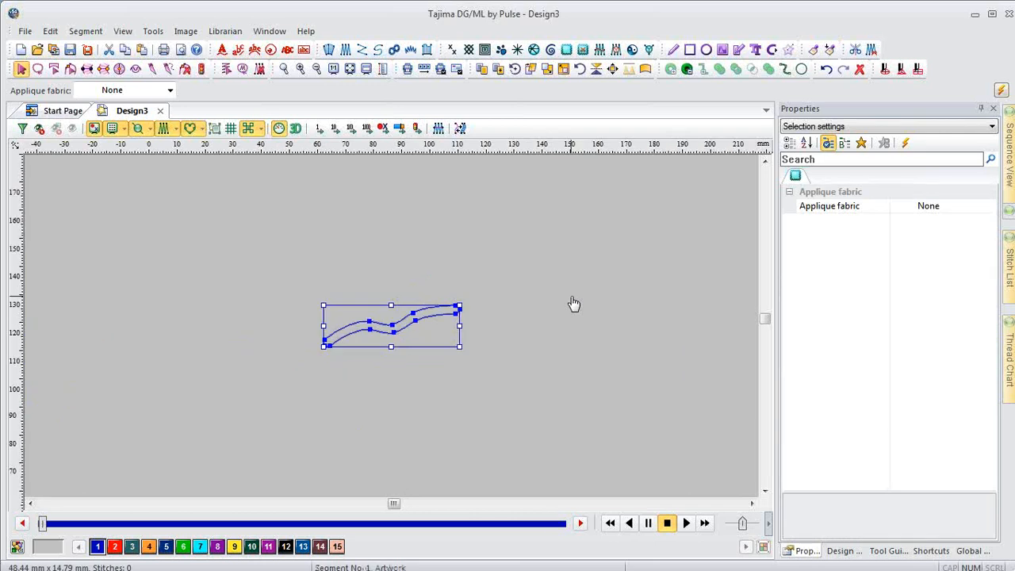
key(ctrl+r)
drag(585, 264, 510, 266)
text(250)
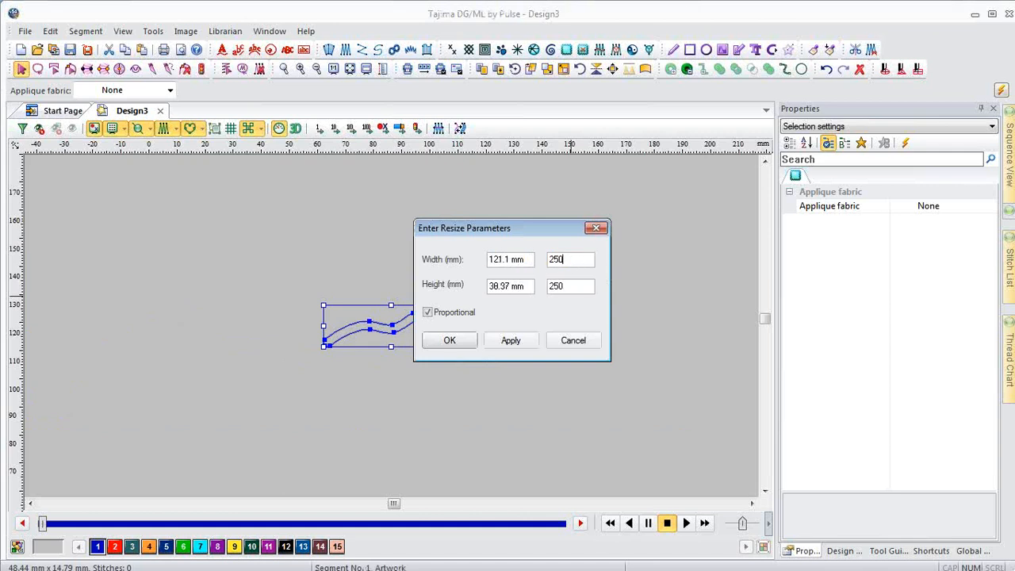
key(Return)
- Convert the wavy outline to a satin path by placing six angle lines across it, spaced from the lower end to the upper end
key(m)
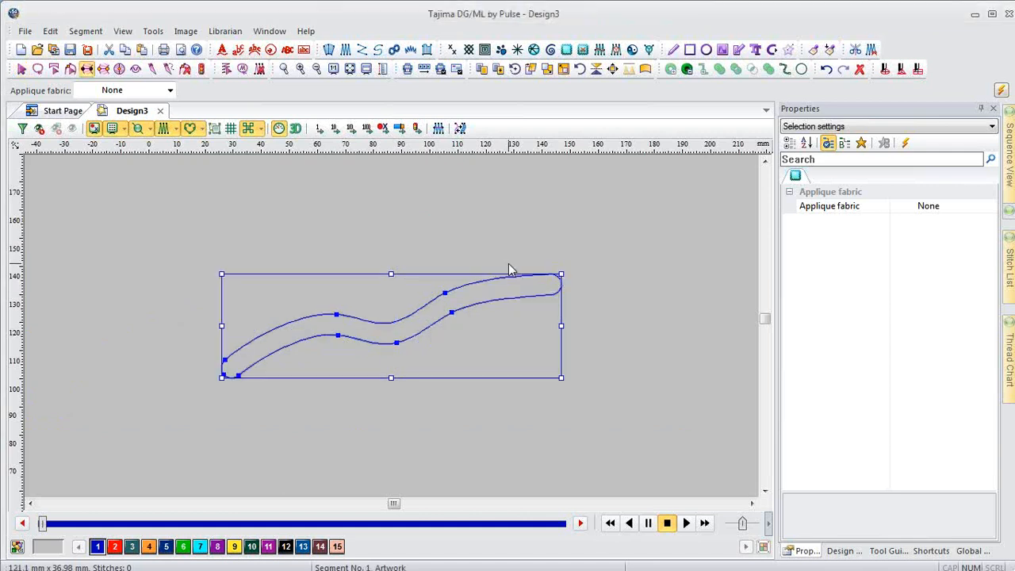
click(237, 350)
drag(237, 349, 249, 367)
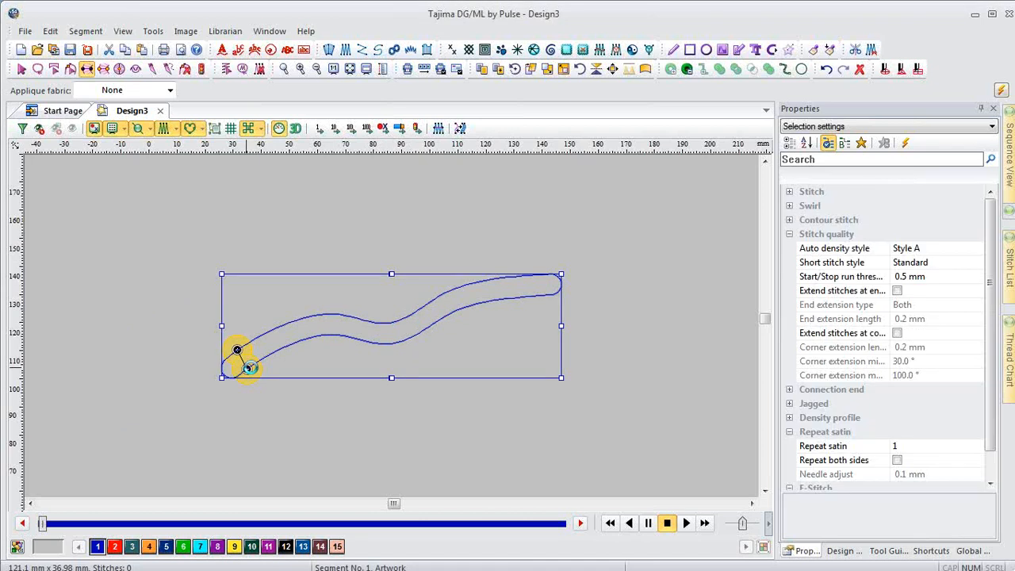
click(335, 315)
click(334, 334)
click(384, 324)
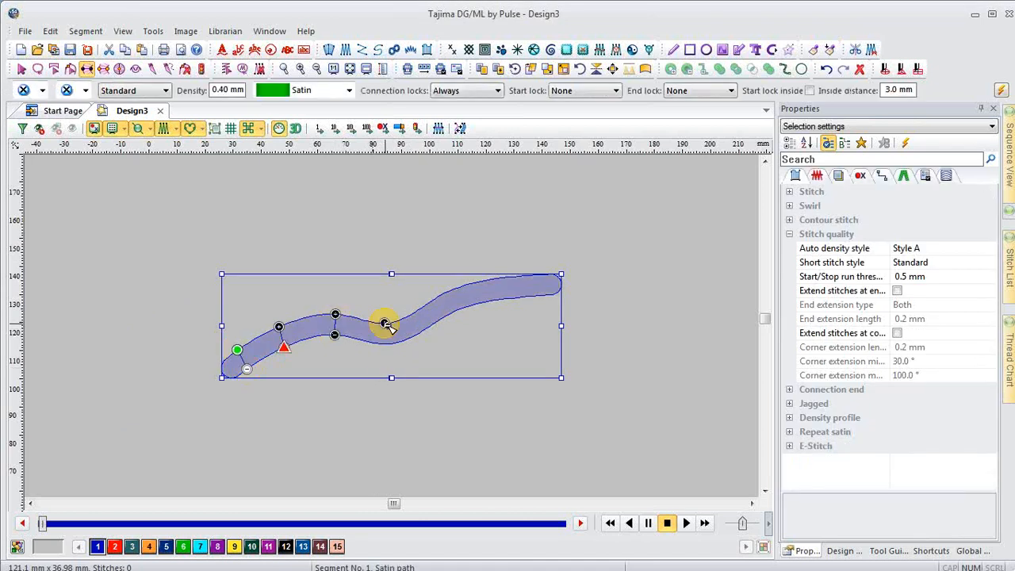
click(389, 343)
click(431, 300)
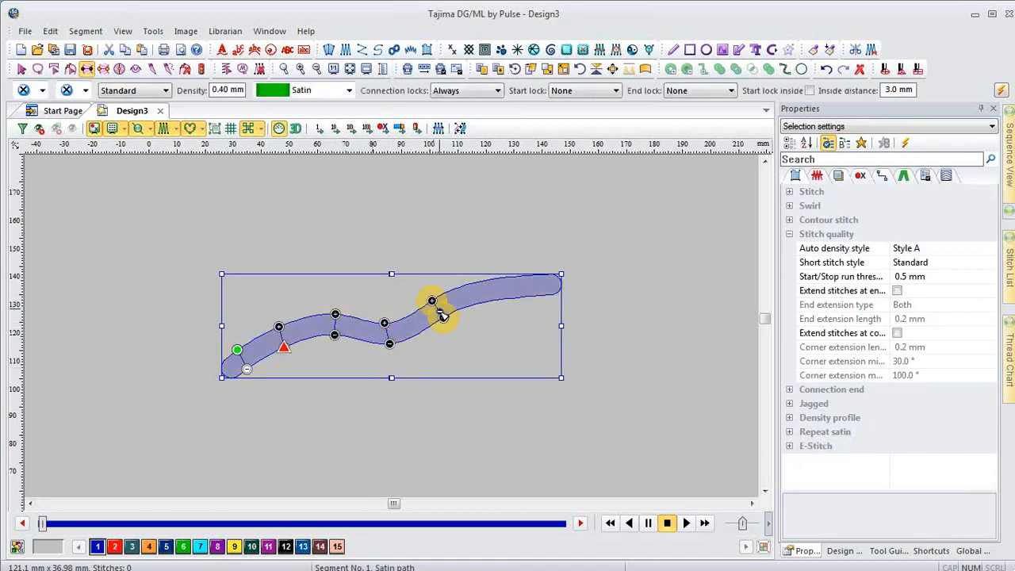
click(441, 316)
click(509, 276)
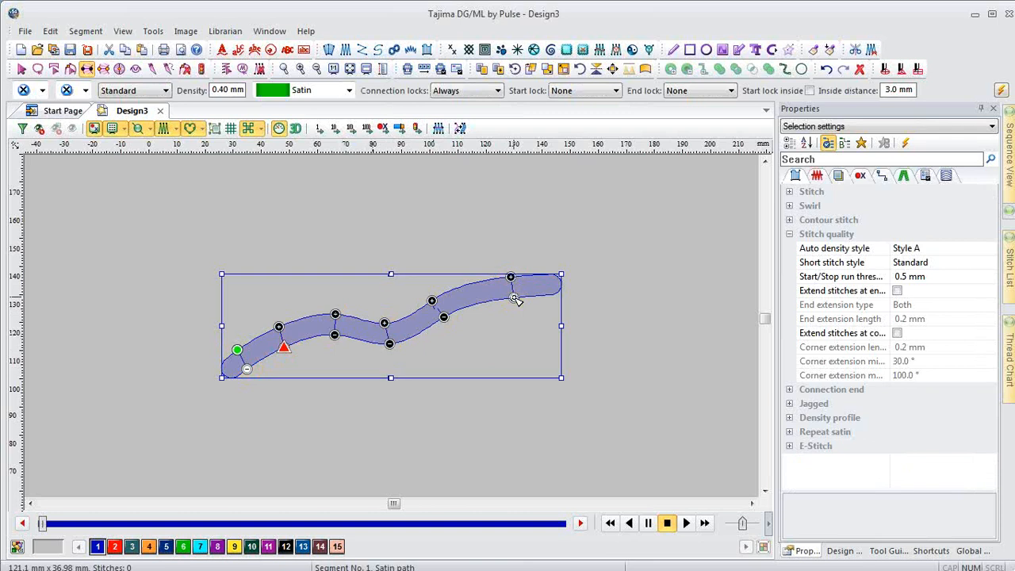
click(514, 298)
- Move the stop point to the upper rounded tip and the start point to the lower rounded tip, and generate the stitches
click(429, 326)
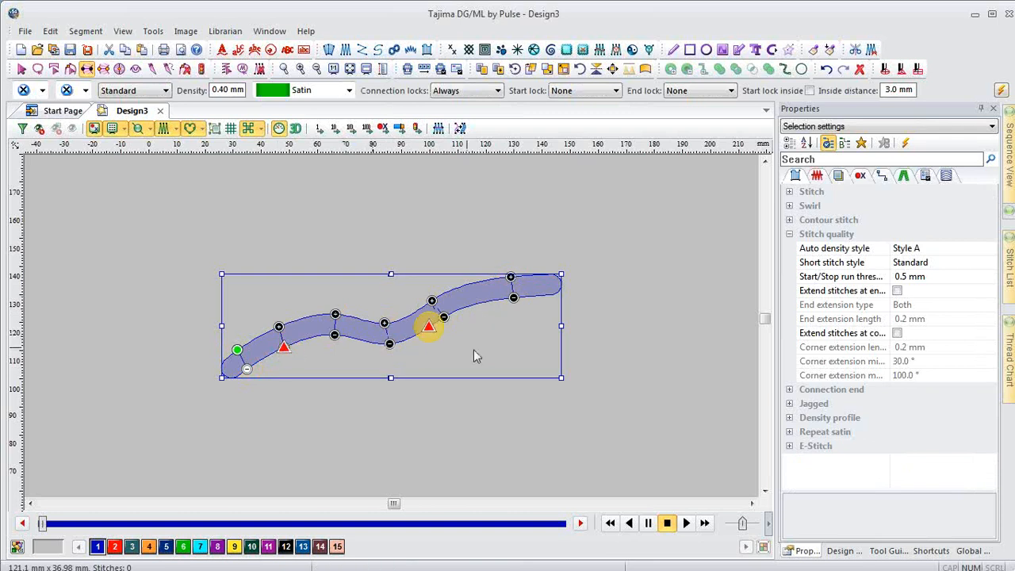
click(560, 284)
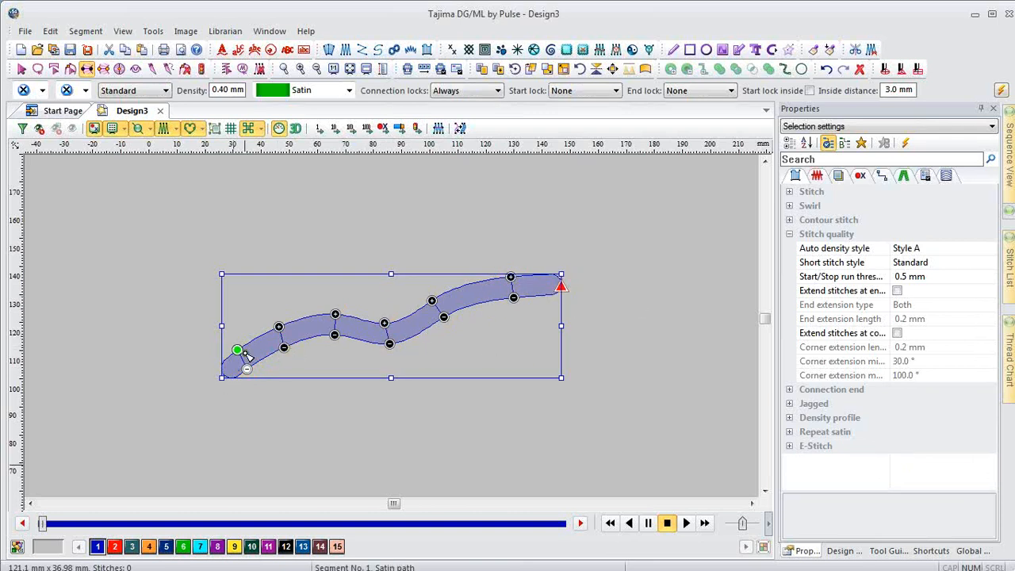
drag(237, 350, 216, 378)
key(Return)
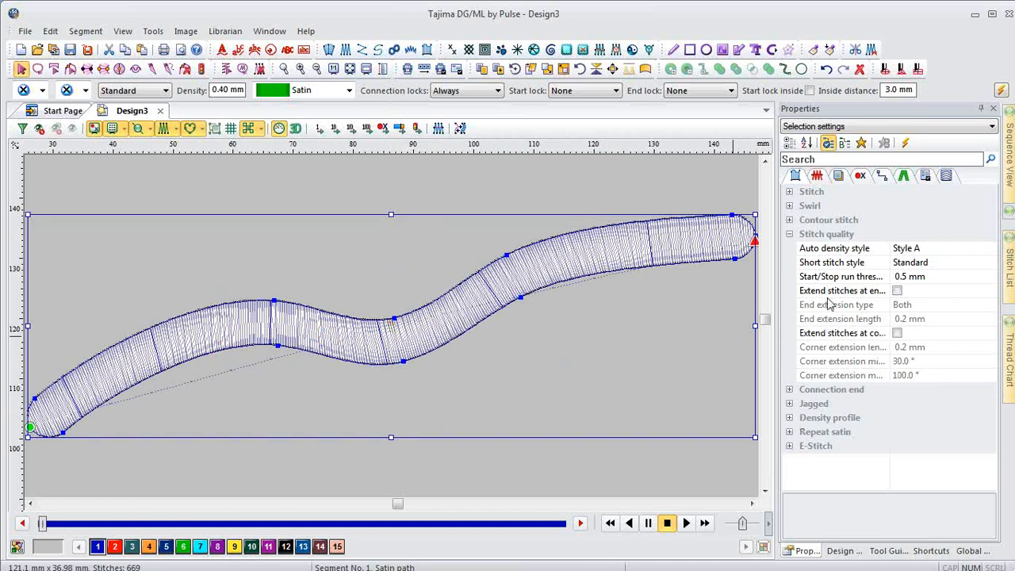
- Examine the density profile choices in the satin path's settings without changing the profile
click(790, 235)
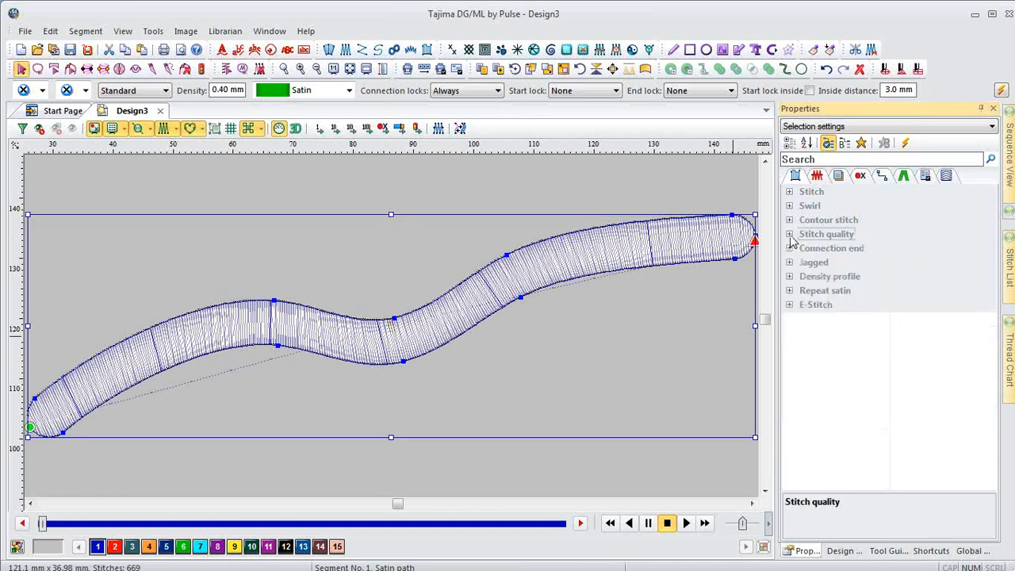
click(789, 276)
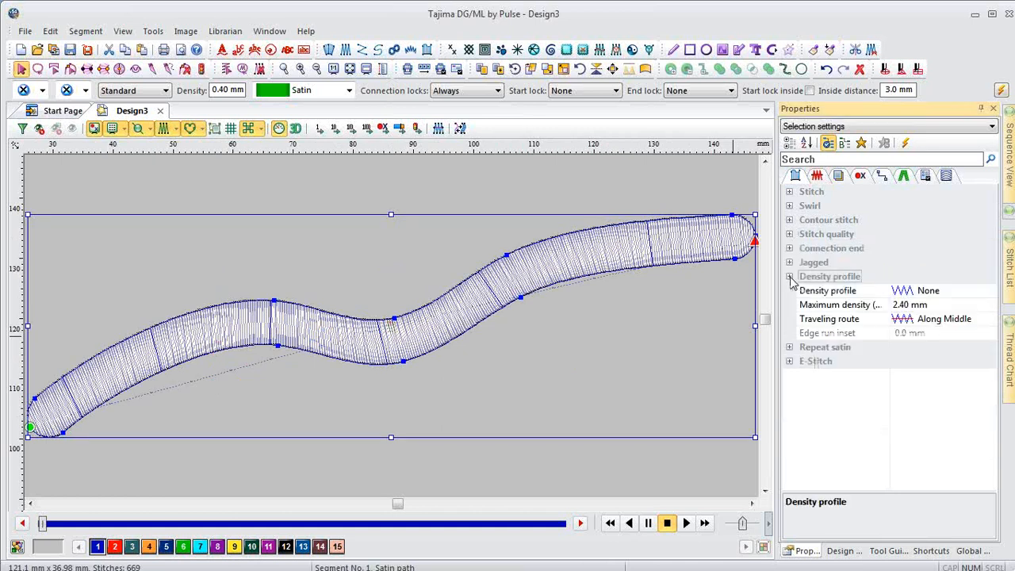
click(955, 322)
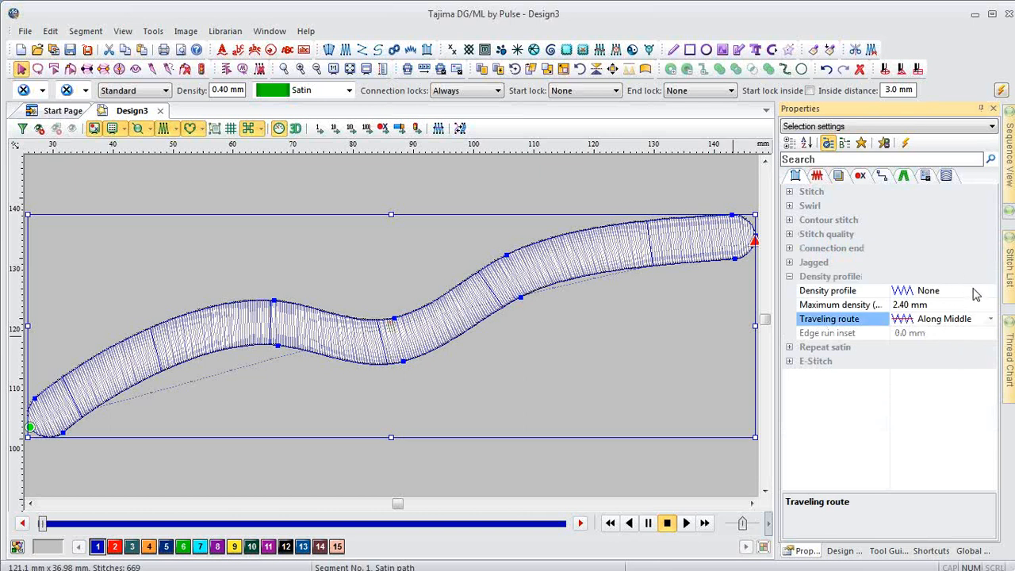
click(975, 293)
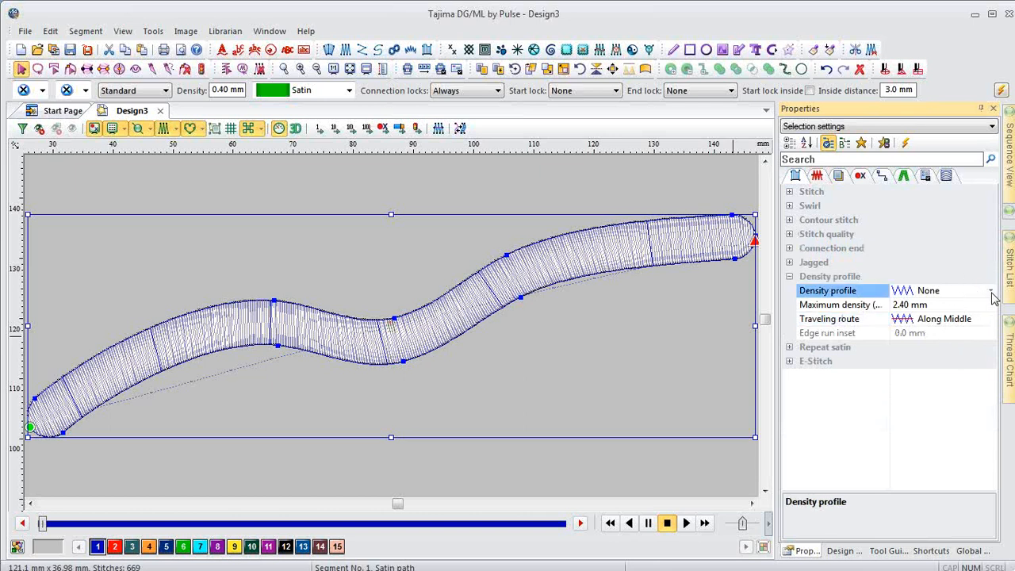
click(991, 291)
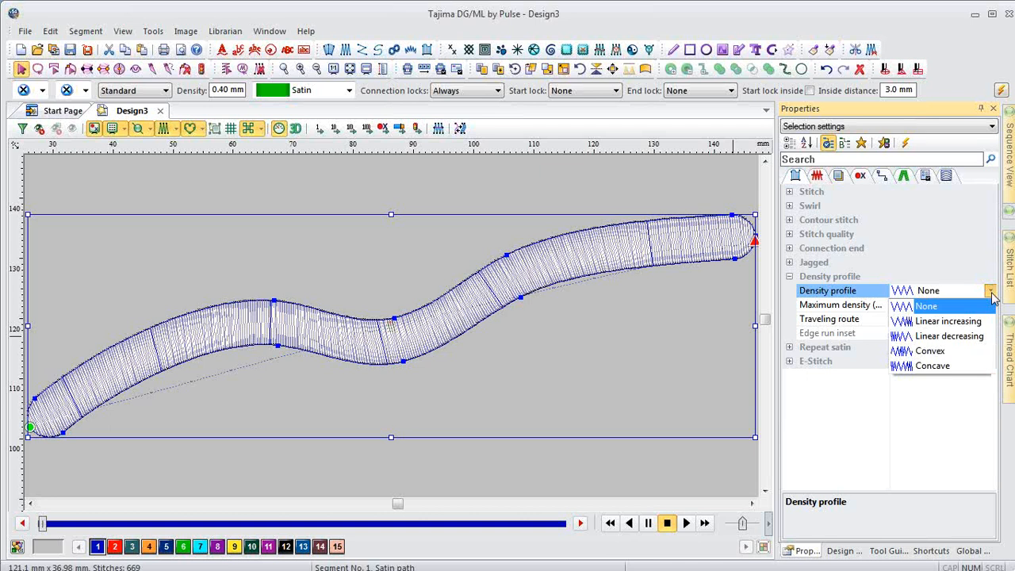
click(606, 466)
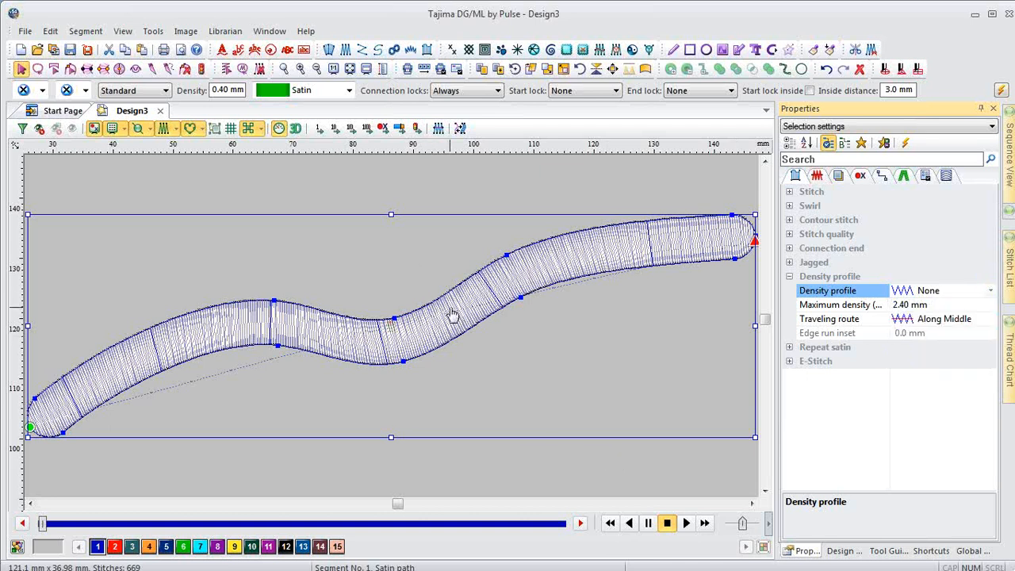
click(273, 172)
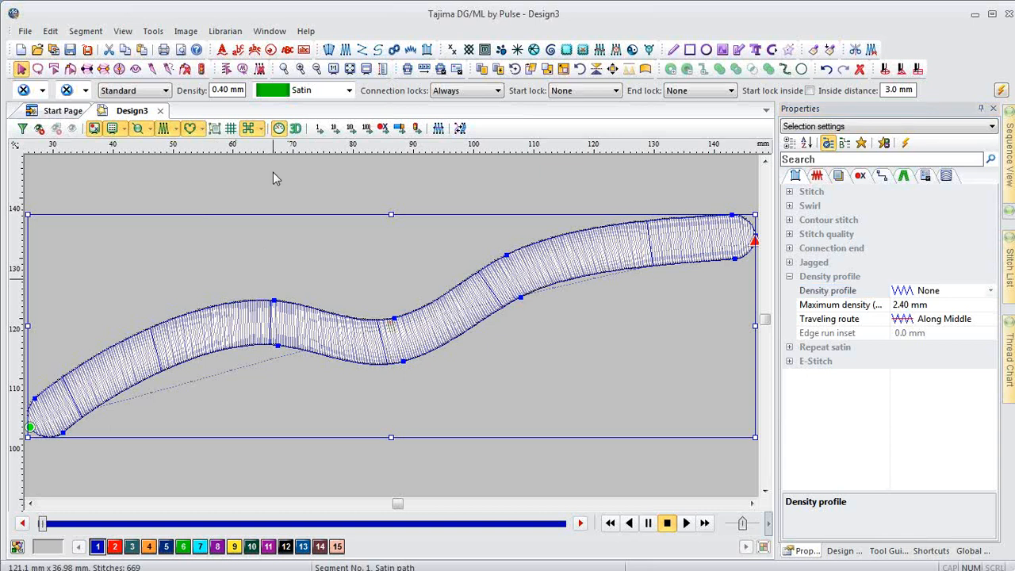
- Set a density of 1.0 mm on the satin path's second angle line from the start point
click(265, 308)
key(a)
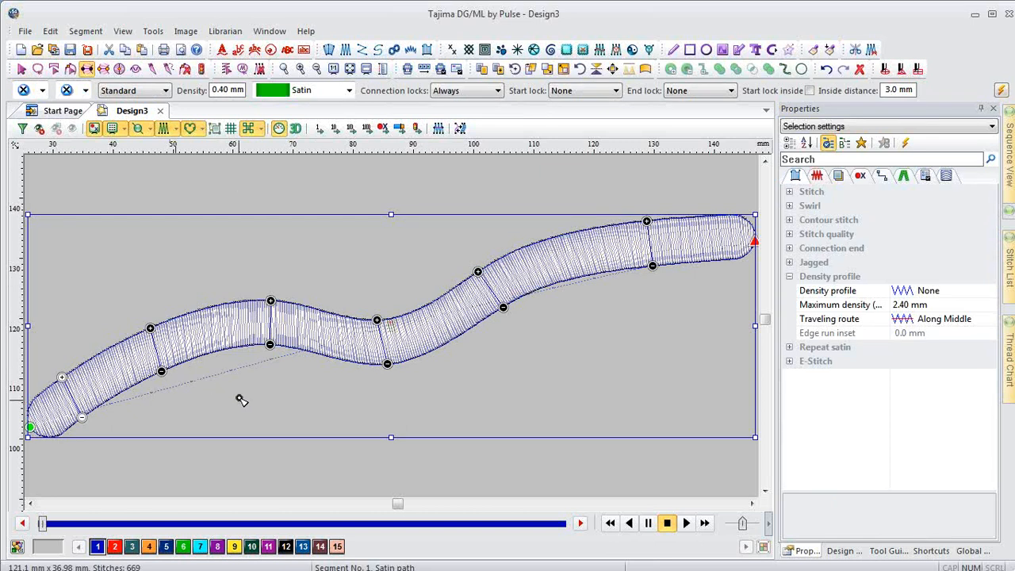
right_click(161, 371)
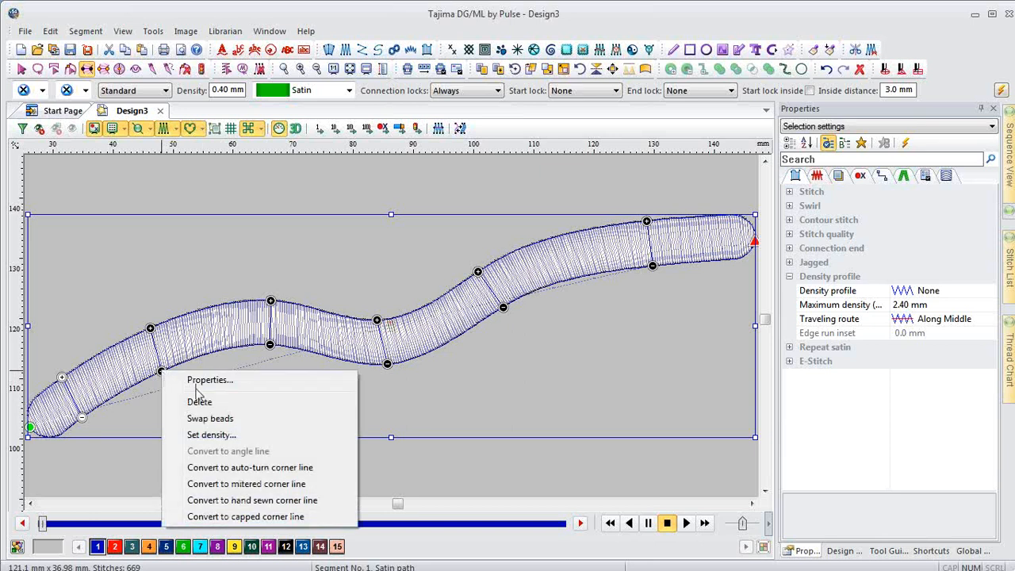
click(201, 438)
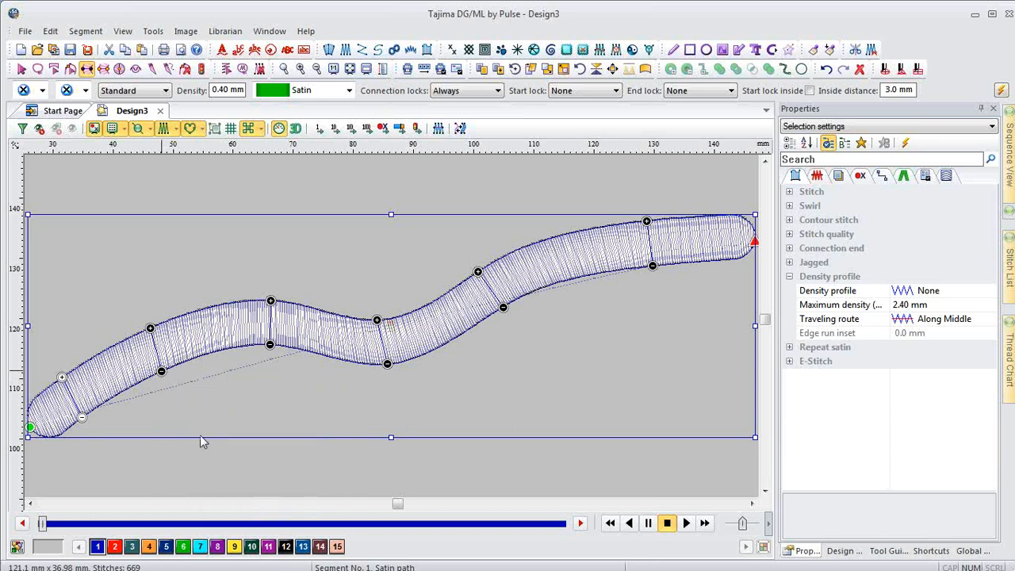
click(406, 230)
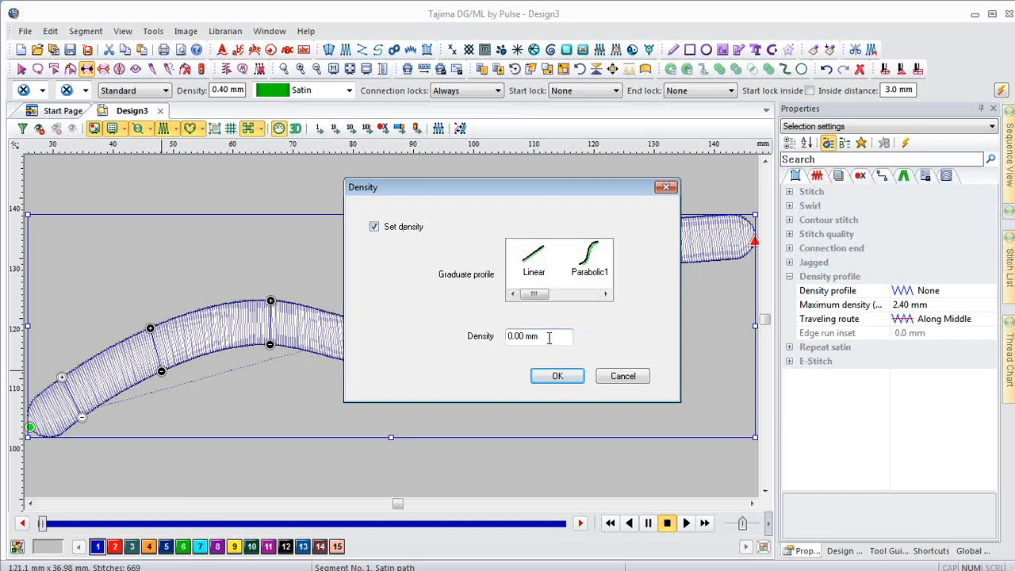
drag(548, 338, 427, 339)
text(10)
click(546, 376)
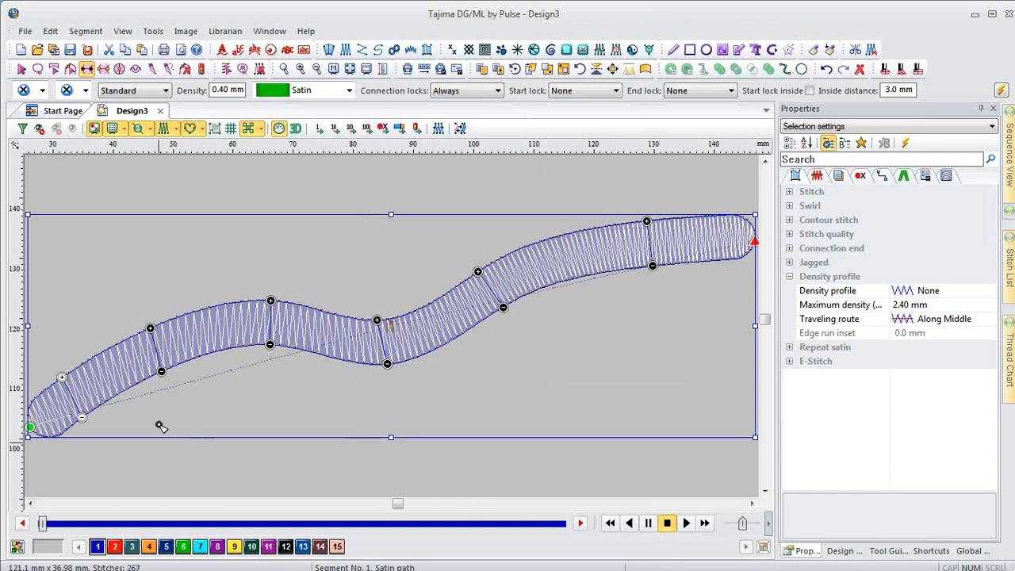
- Set a density of 1.5 mm on the satin path's fourth angle line from the start point
right_click(387, 367)
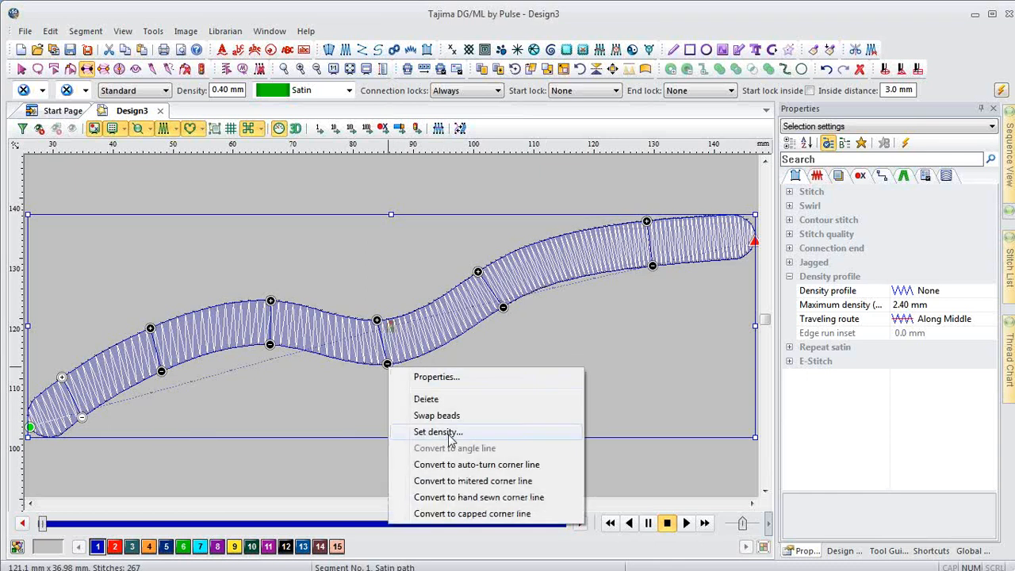
click(438, 431)
click(418, 235)
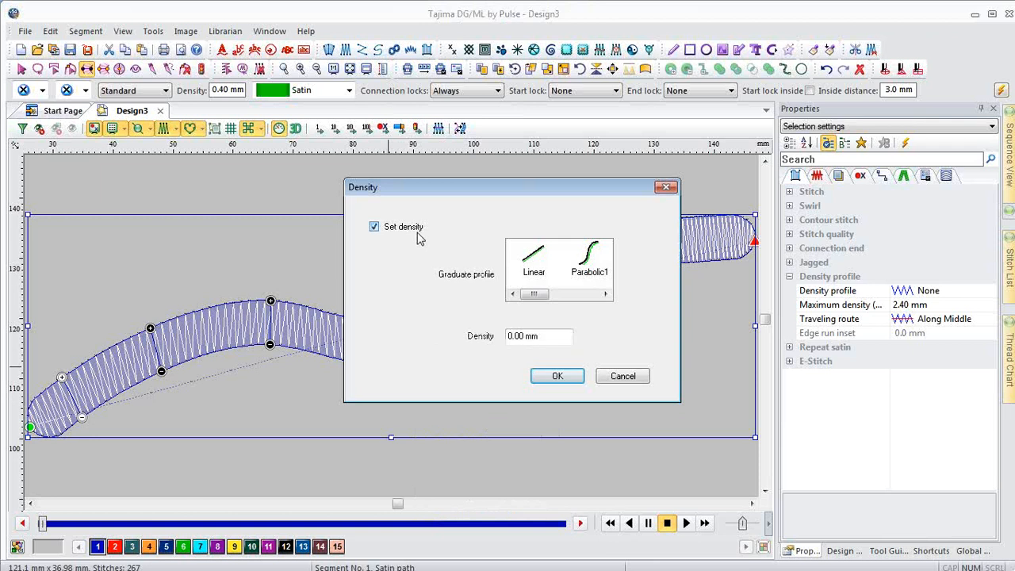
double_click(544, 337)
text(15)
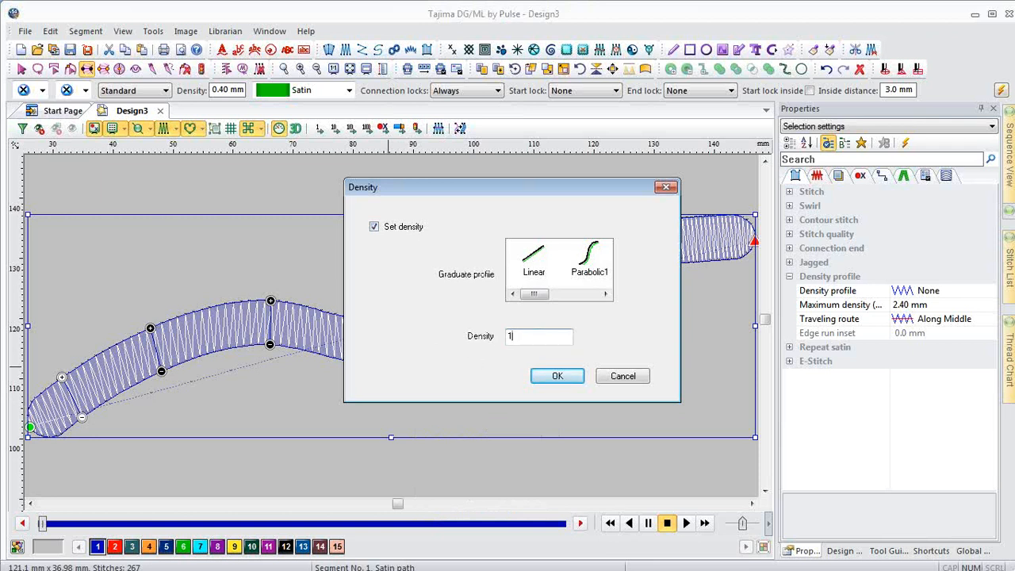
click(565, 378)
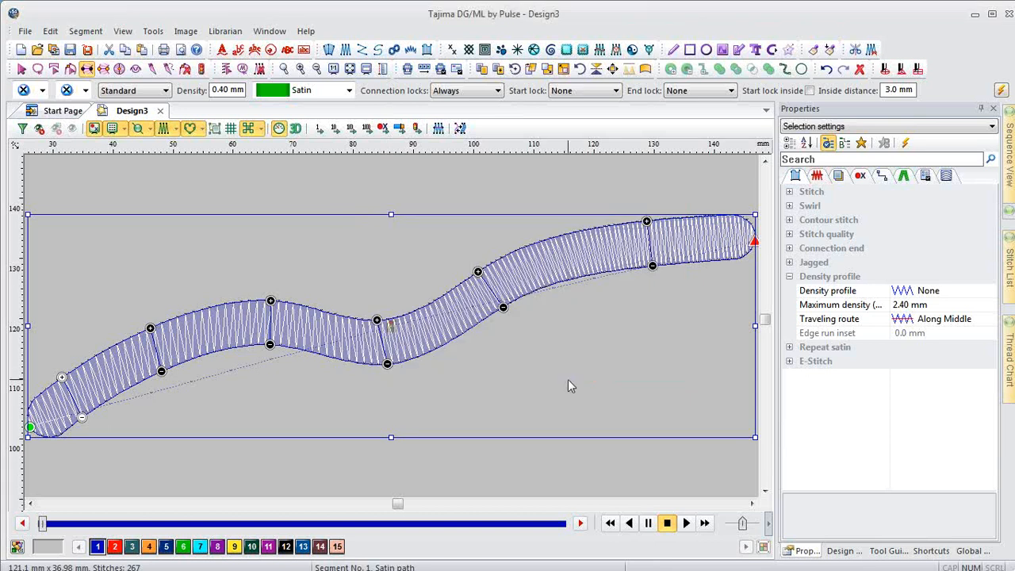
- Enable a set density on the angle line nearest the stop point, keeping its value at 0.00 mm
right_click(655, 269)
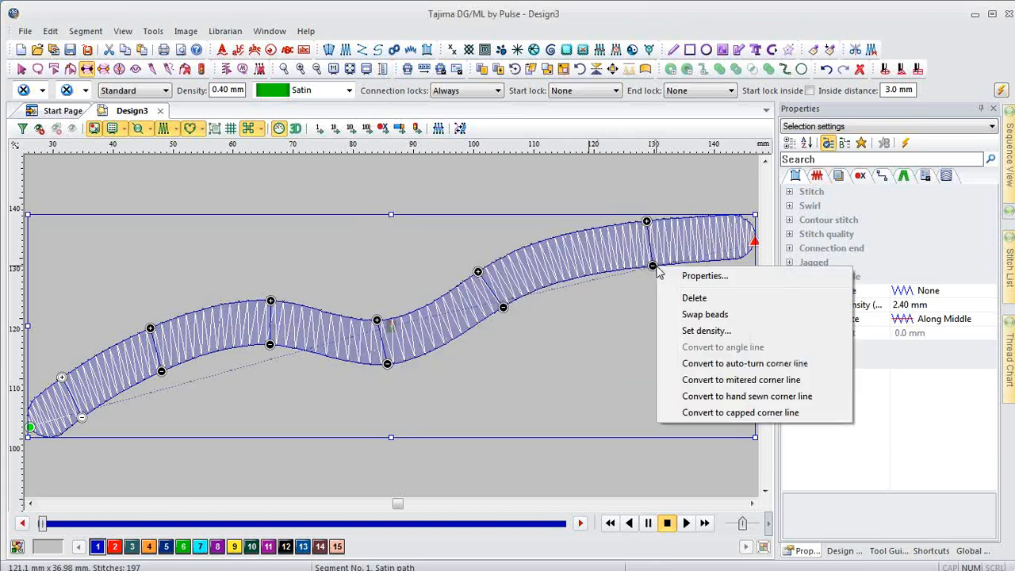
click(706, 331)
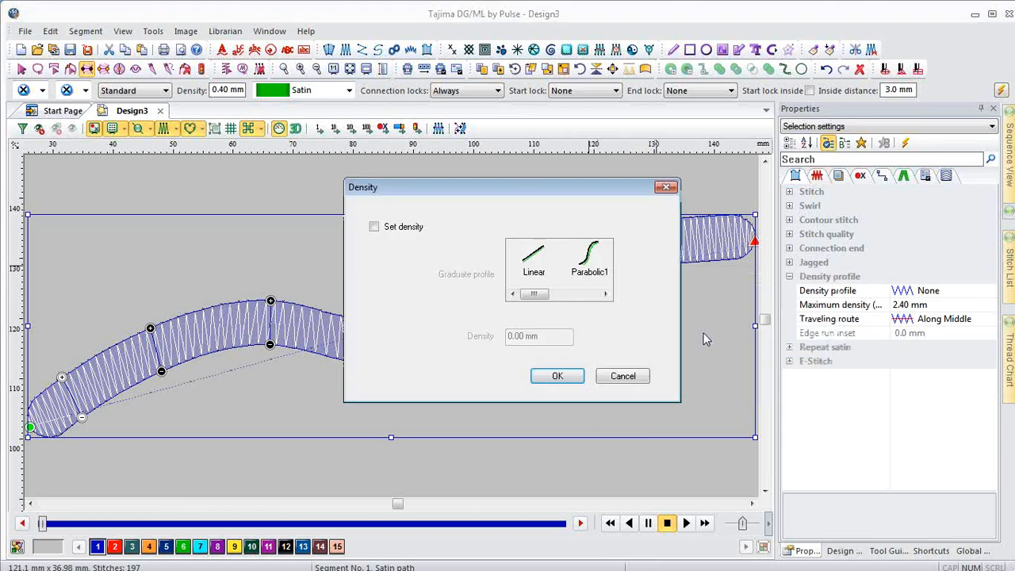
click(374, 228)
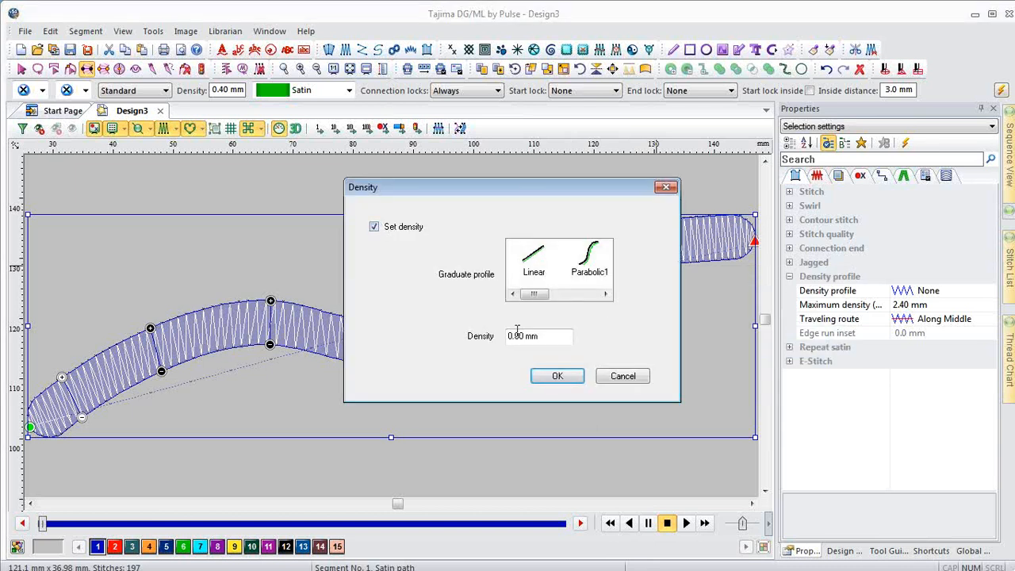
click(557, 376)
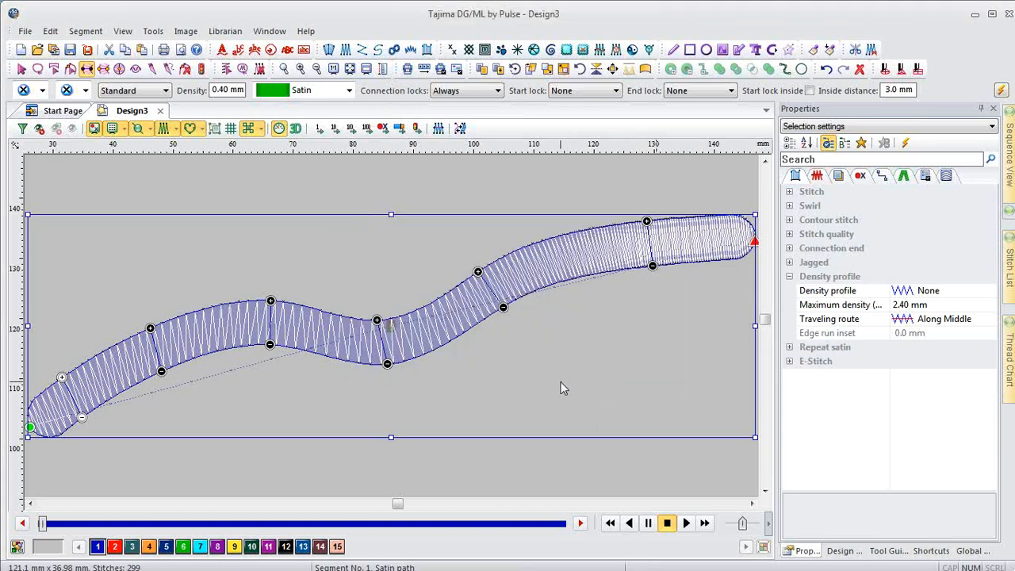
- Apply the Parabolic2 graduate profile to the density of the second angle line from the start point
right_click(162, 374)
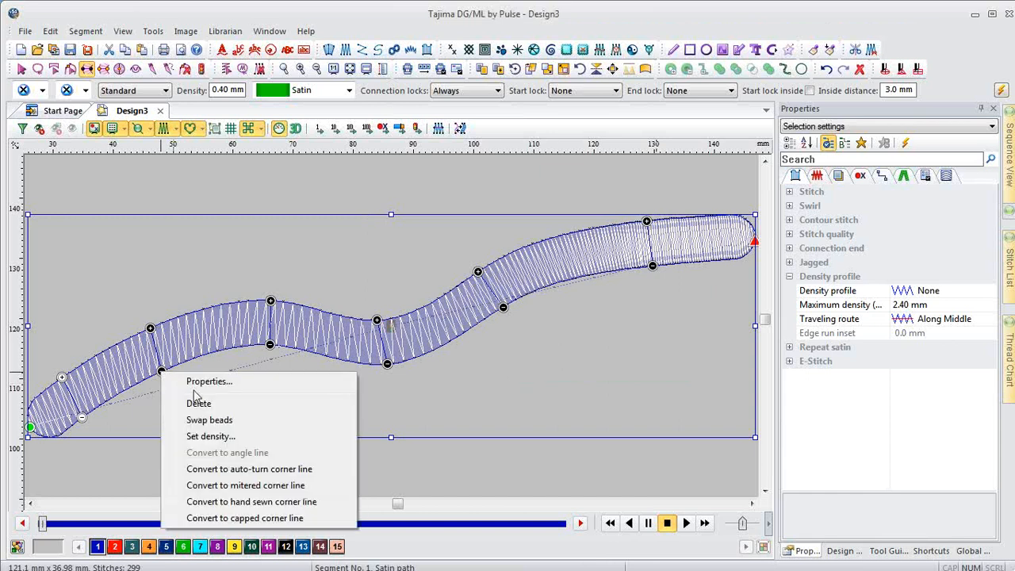
click(208, 436)
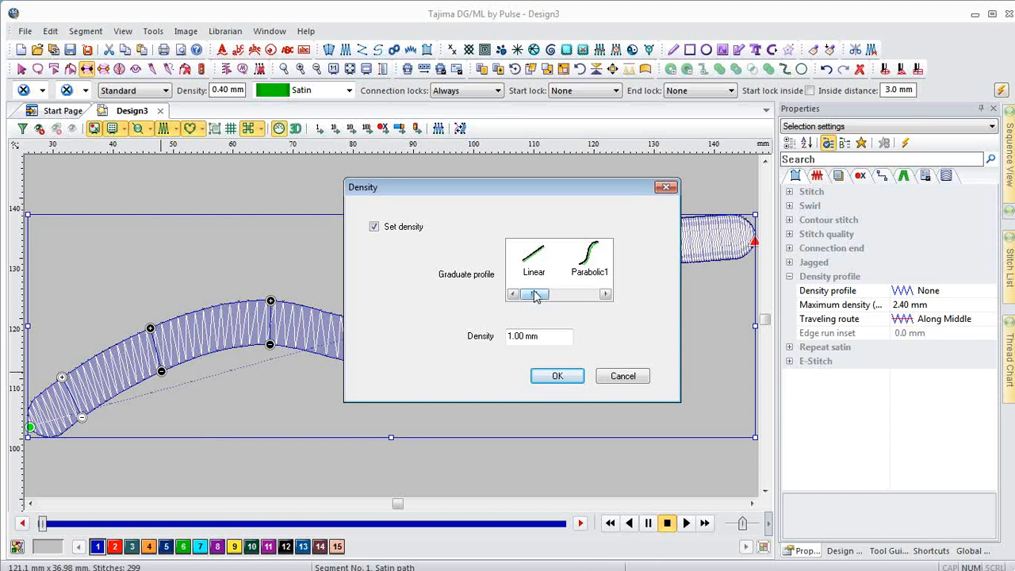
drag(536, 295, 562, 294)
click(559, 262)
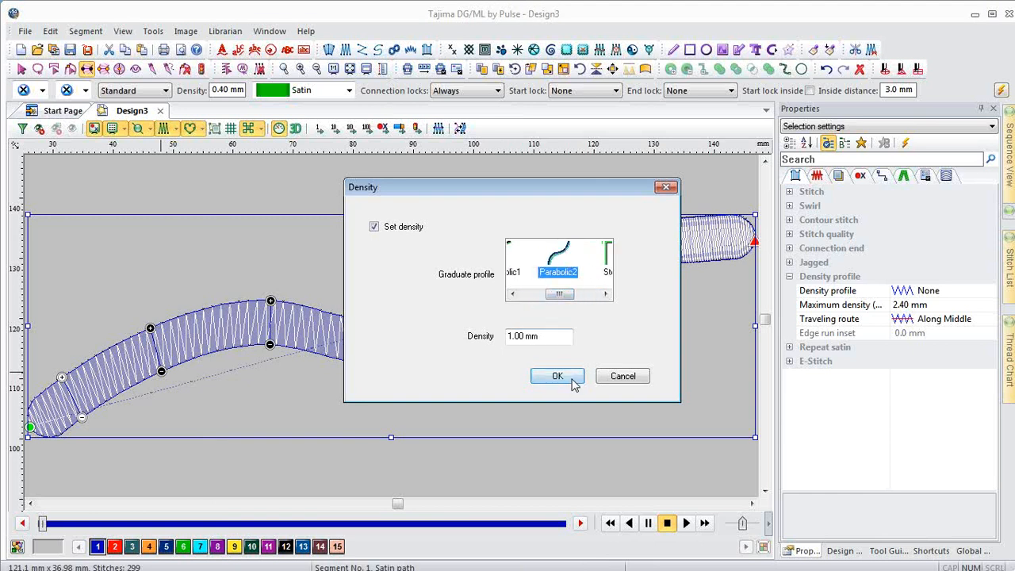
click(565, 377)
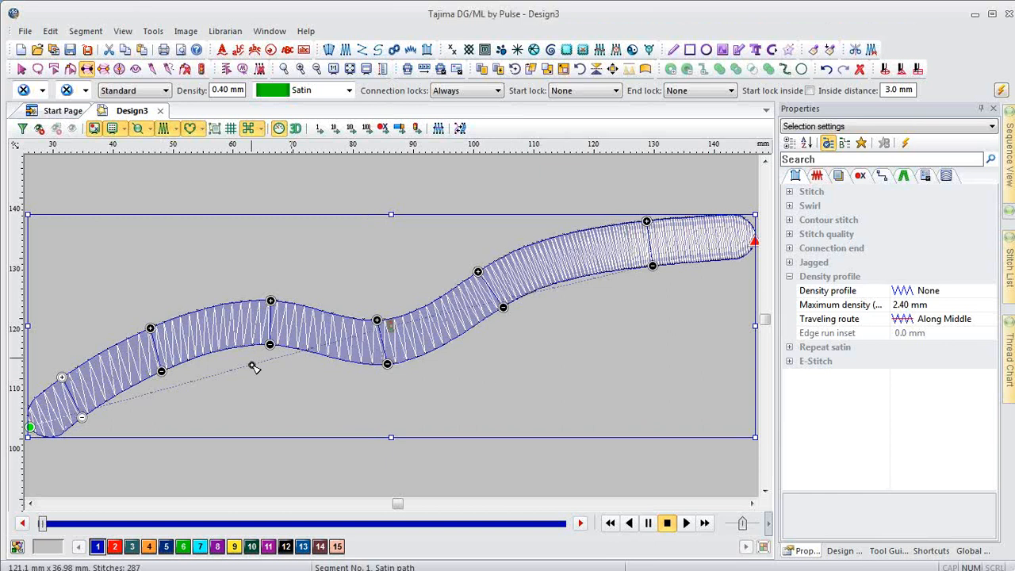
- Switch the second angle line's density graduate profile to Step2
right_click(162, 376)
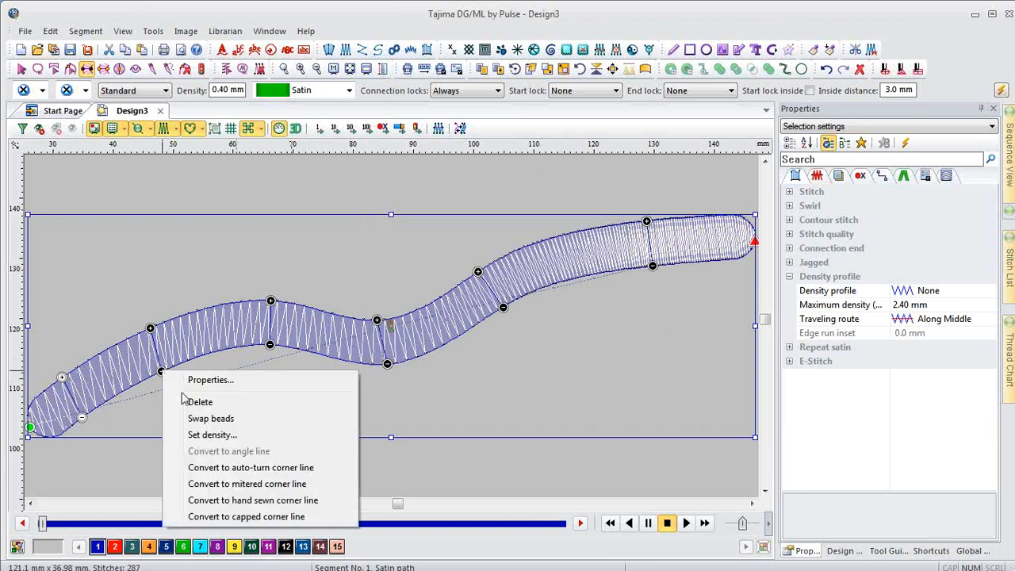
click(211, 435)
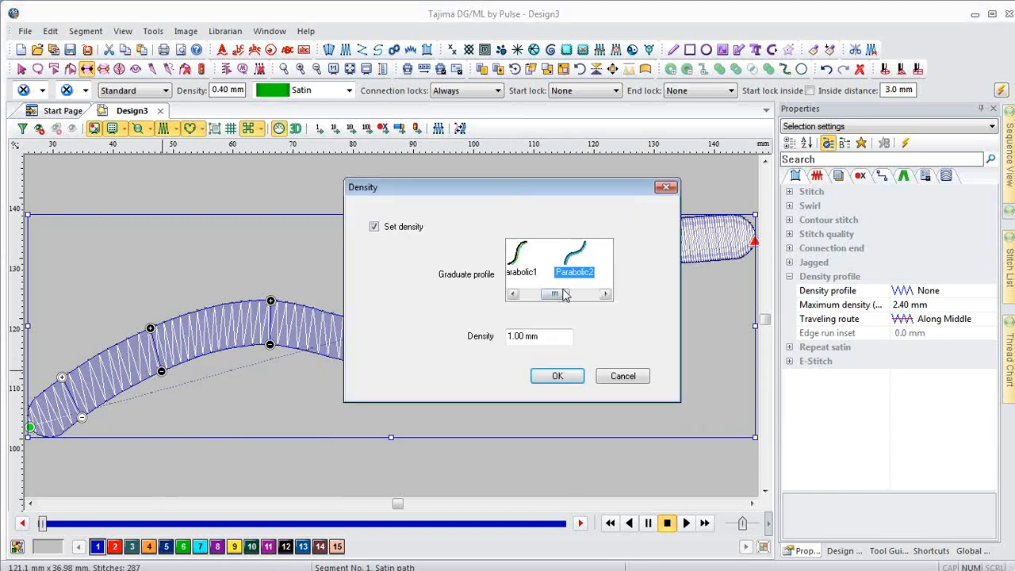
drag(558, 294, 599, 295)
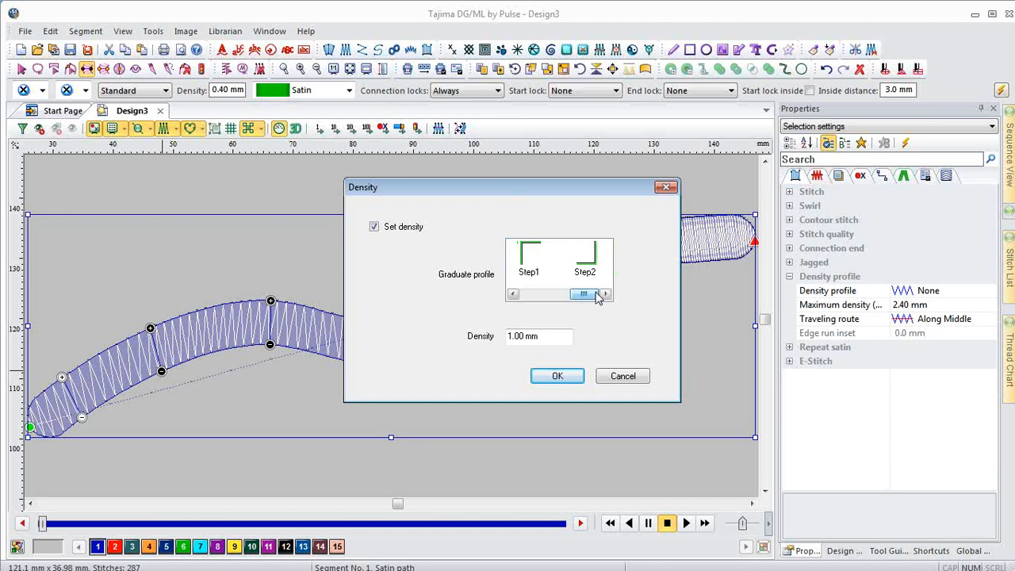
click(584, 266)
click(558, 376)
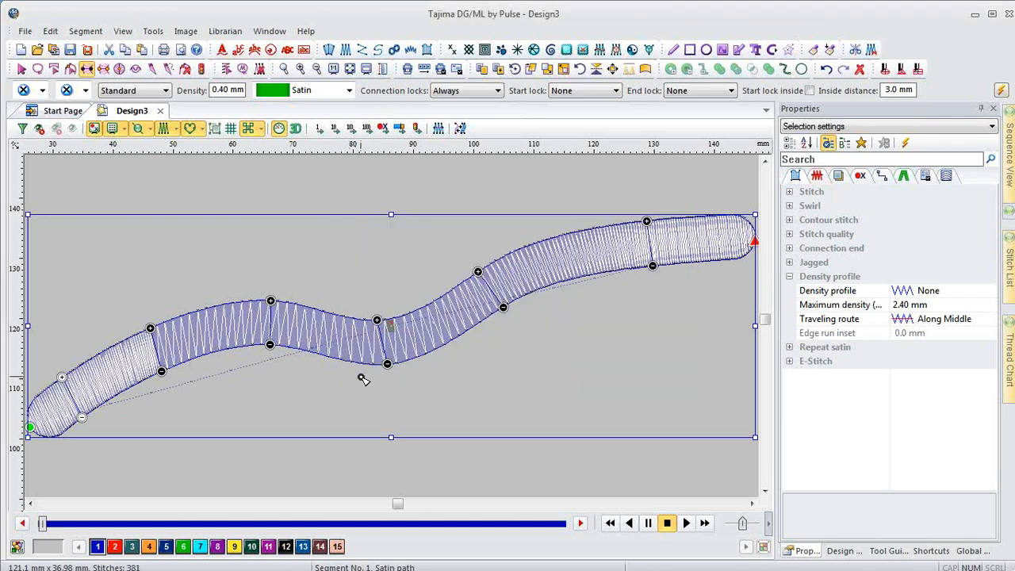
- Apply the Step2 graduate profile to the density of the fourth angle line from the start point
right_click(389, 368)
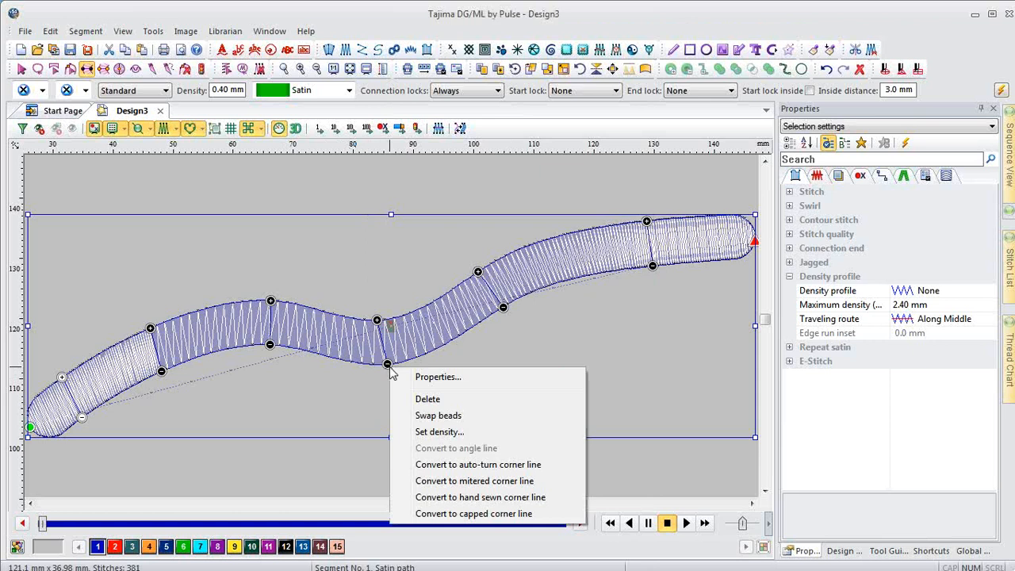
click(443, 433)
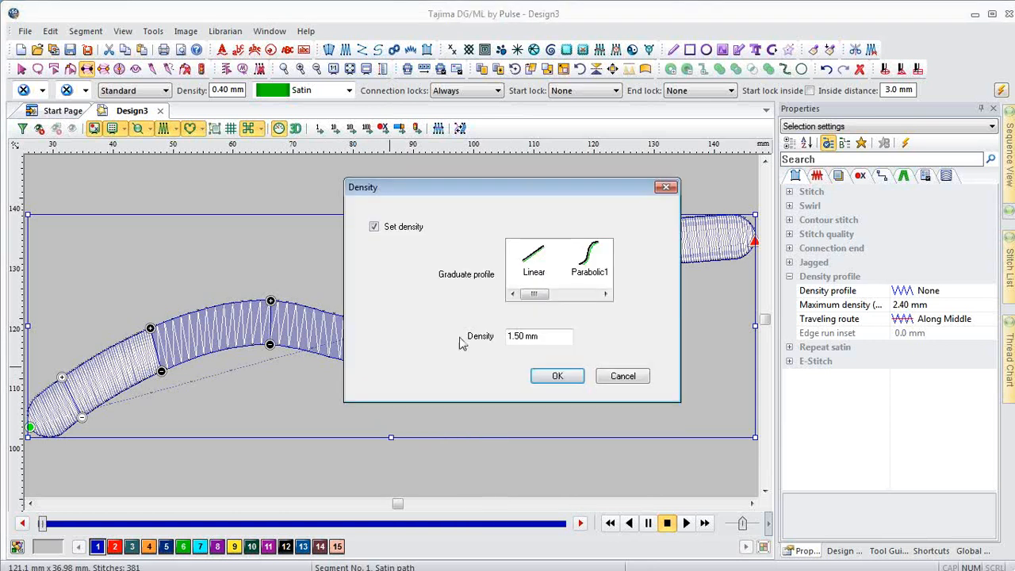
drag(535, 294, 612, 296)
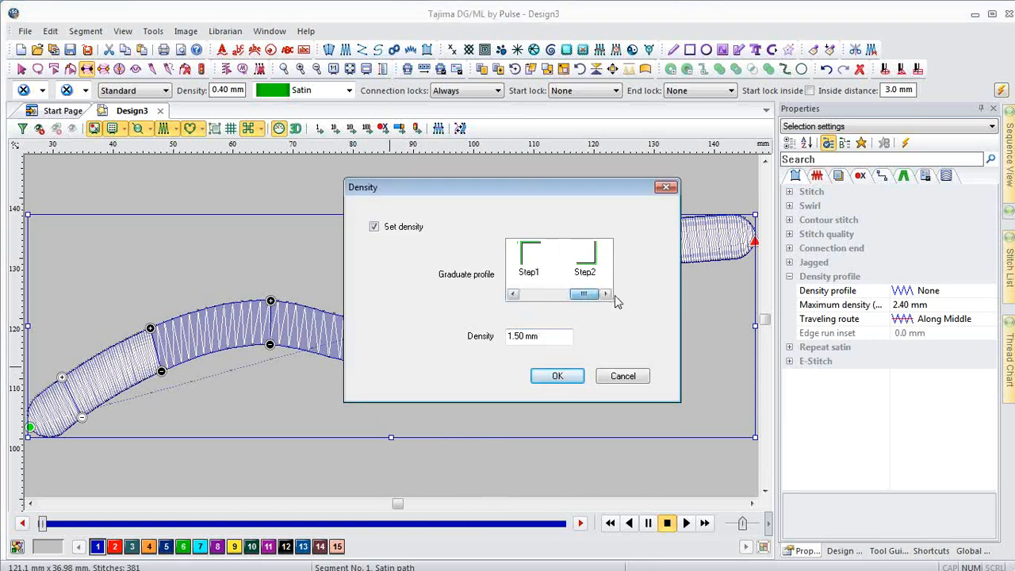
click(596, 257)
click(557, 376)
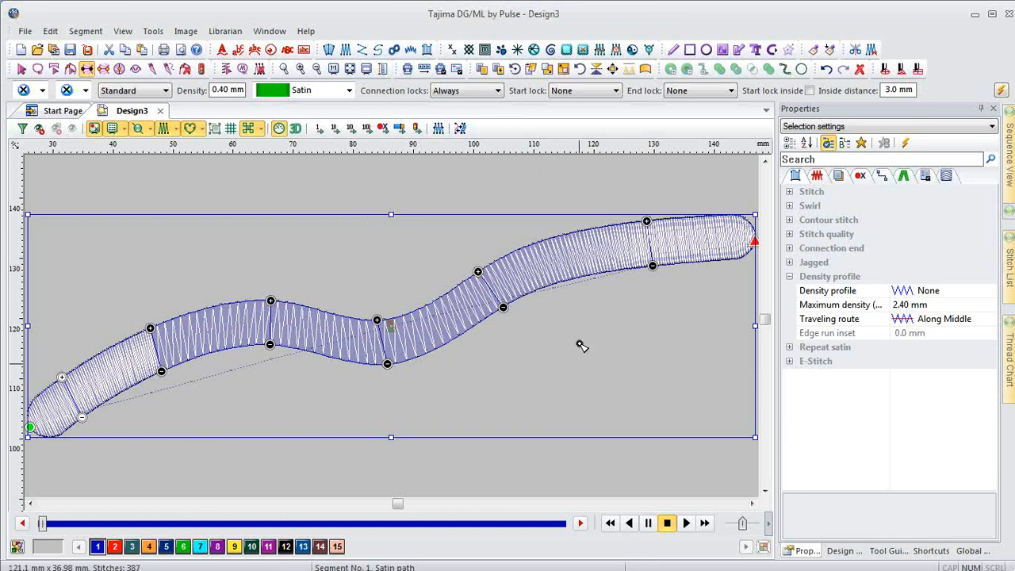
- Apply the Step2 graduate profile to the density of the angle line nearest the stop point
right_click(654, 269)
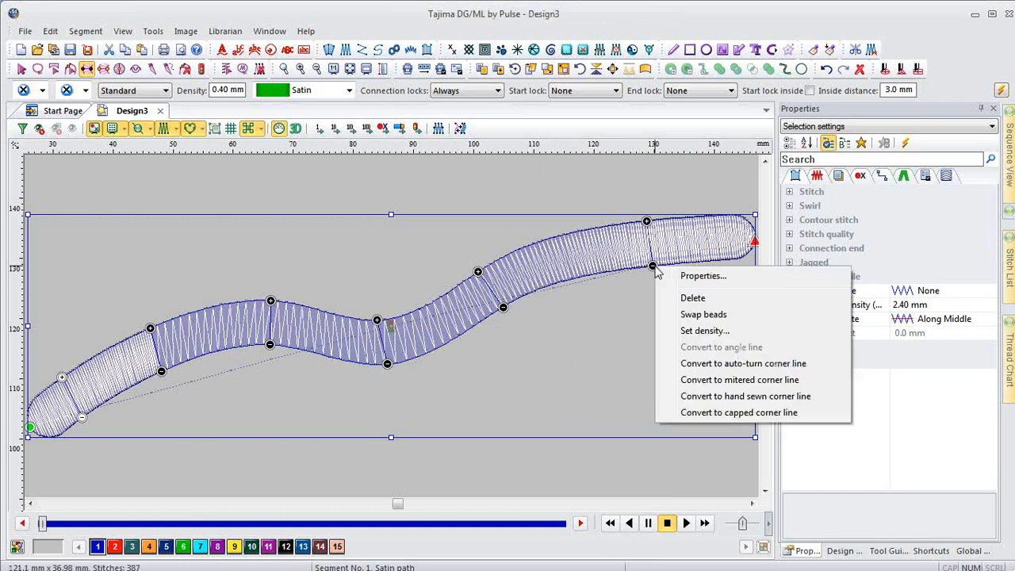
click(708, 333)
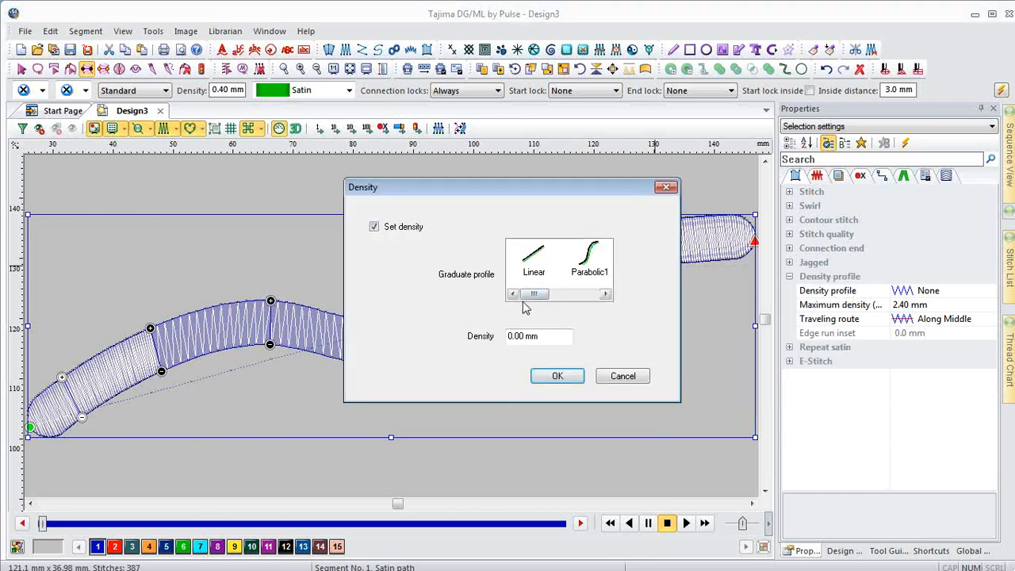
drag(535, 294, 584, 294)
click(589, 265)
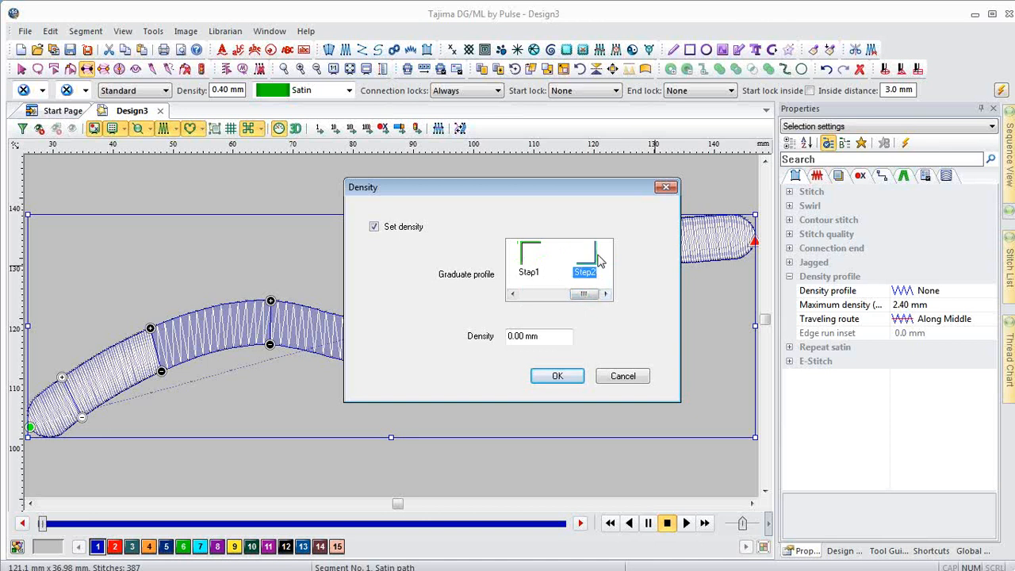
click(555, 378)
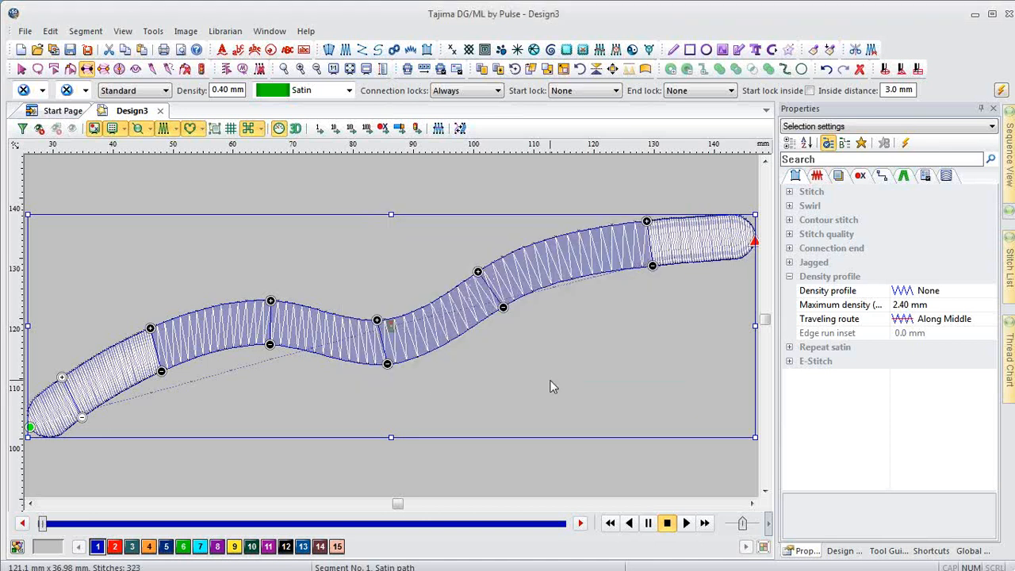
- Leave angle line editing, deselect the satin path and examine its stitches in 3D view
key(Escape)
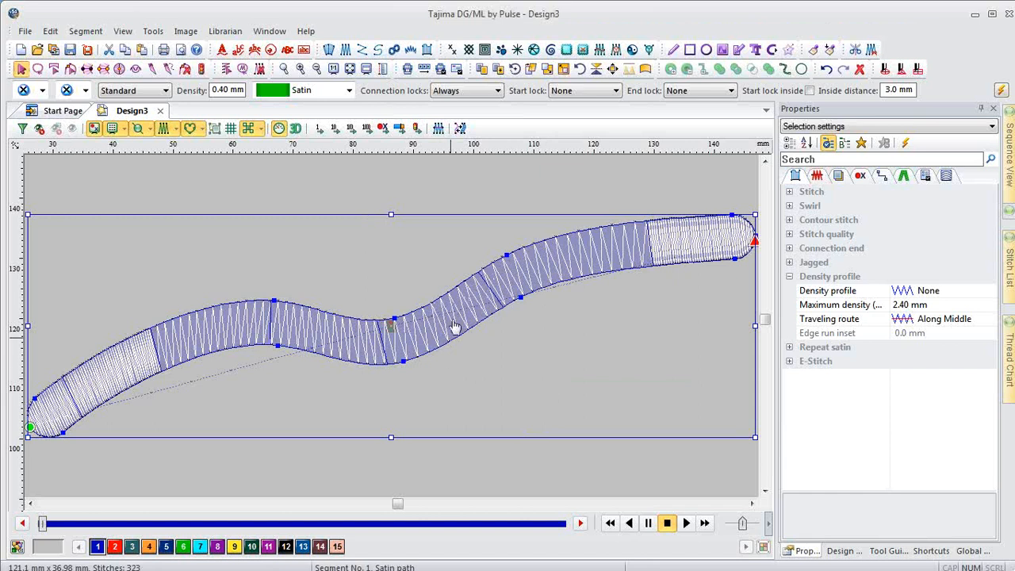
click(494, 185)
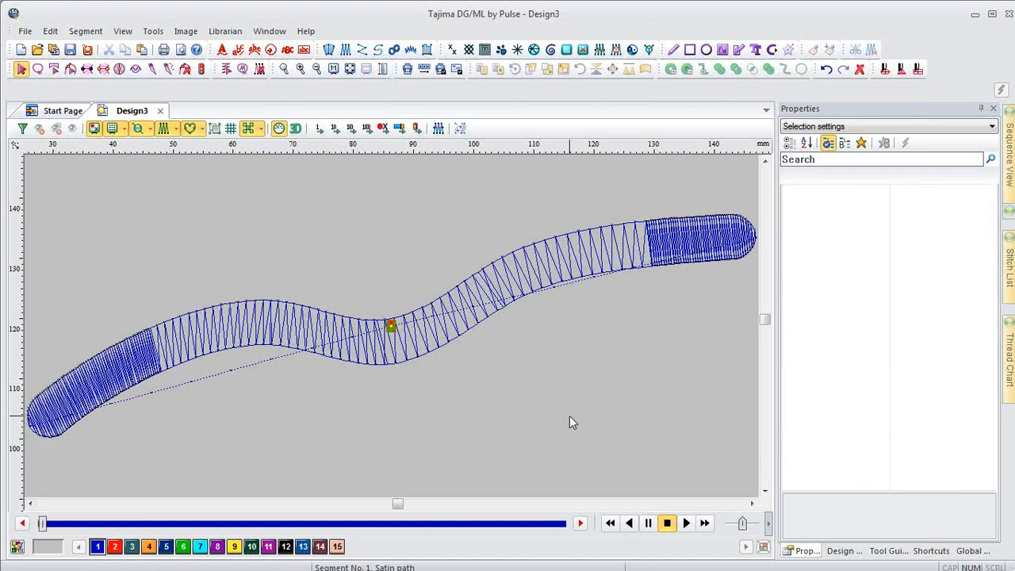
key(3)
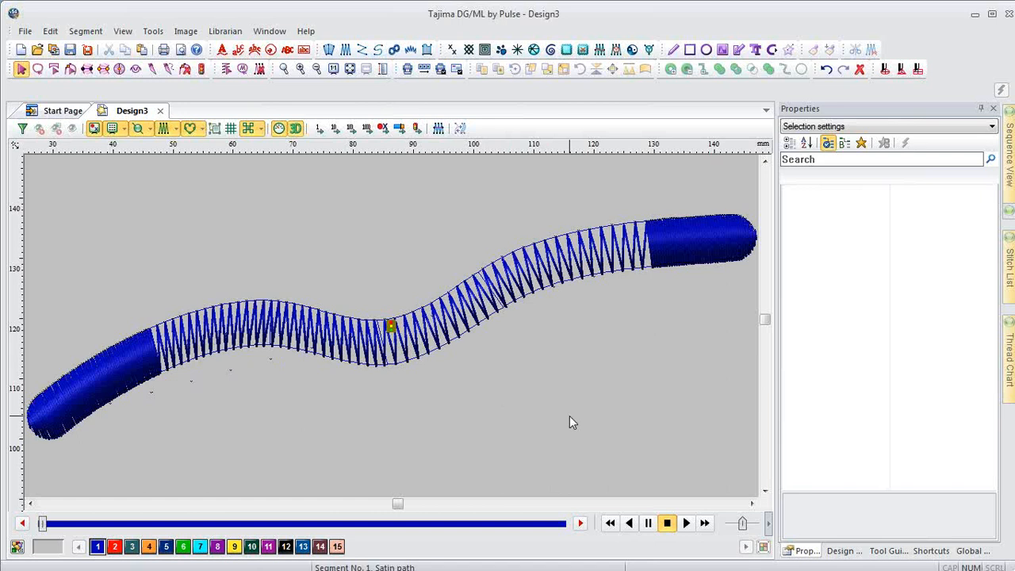
- Delete the wavy satin path from the design
click(594, 233)
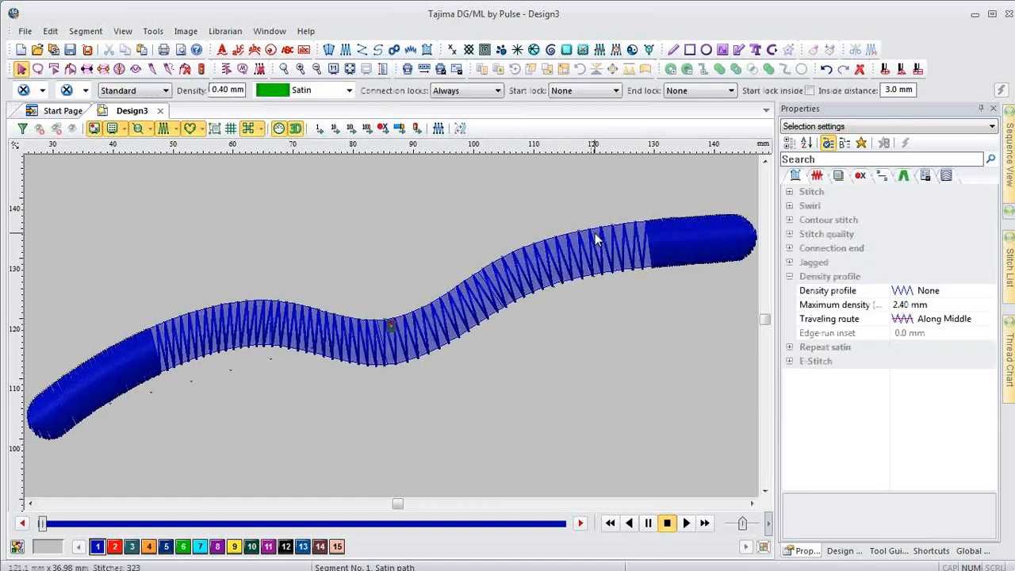
key(Delete)
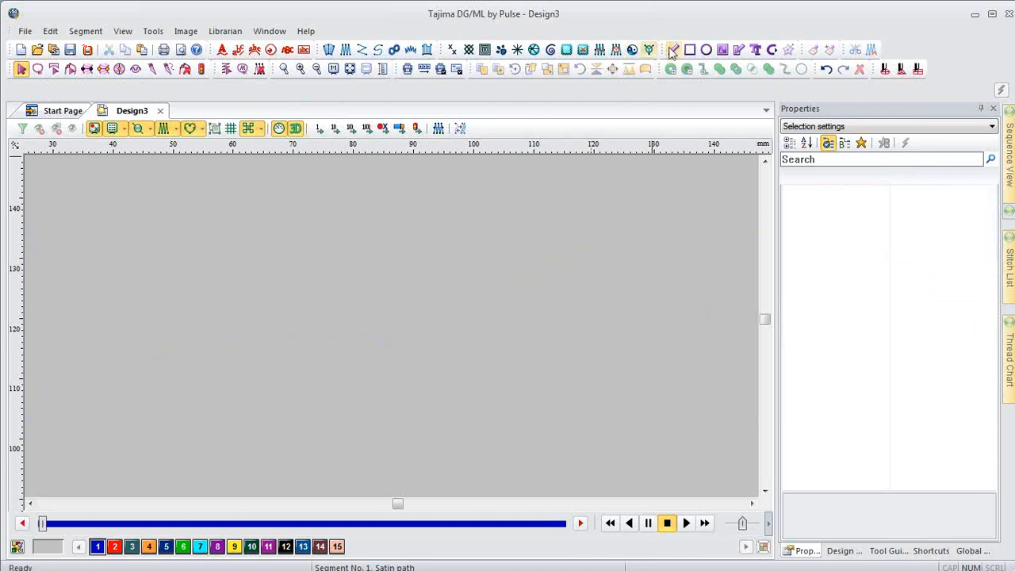
click(706, 49)
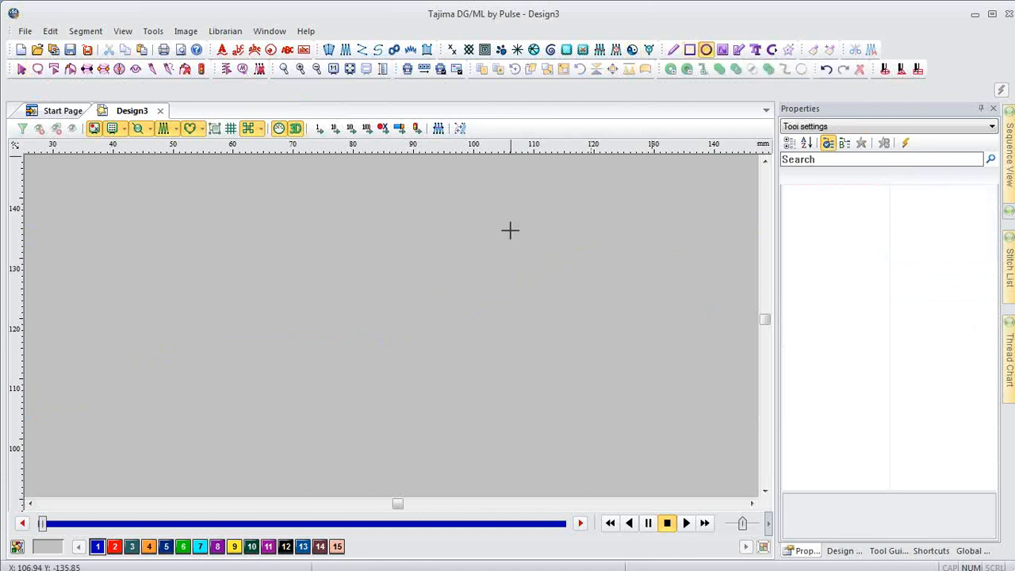
click(434, 320)
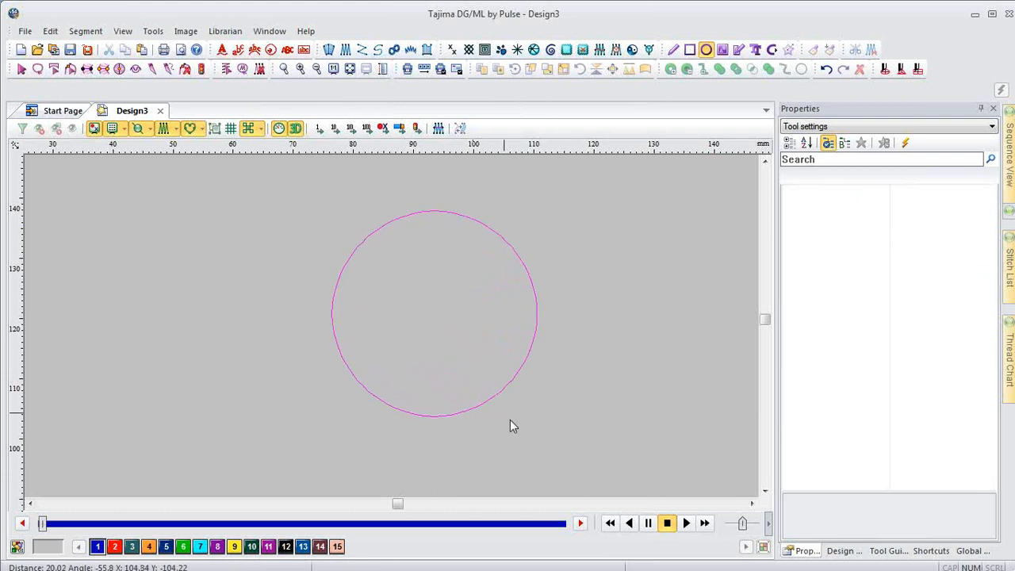
drag(509, 420, 674, 491)
click(674, 491)
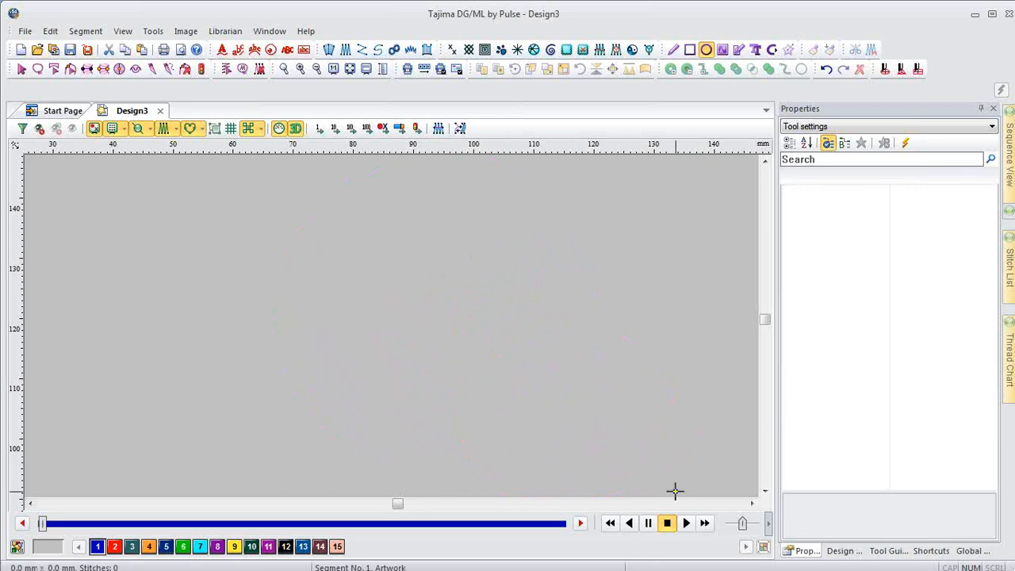
key(Escape)
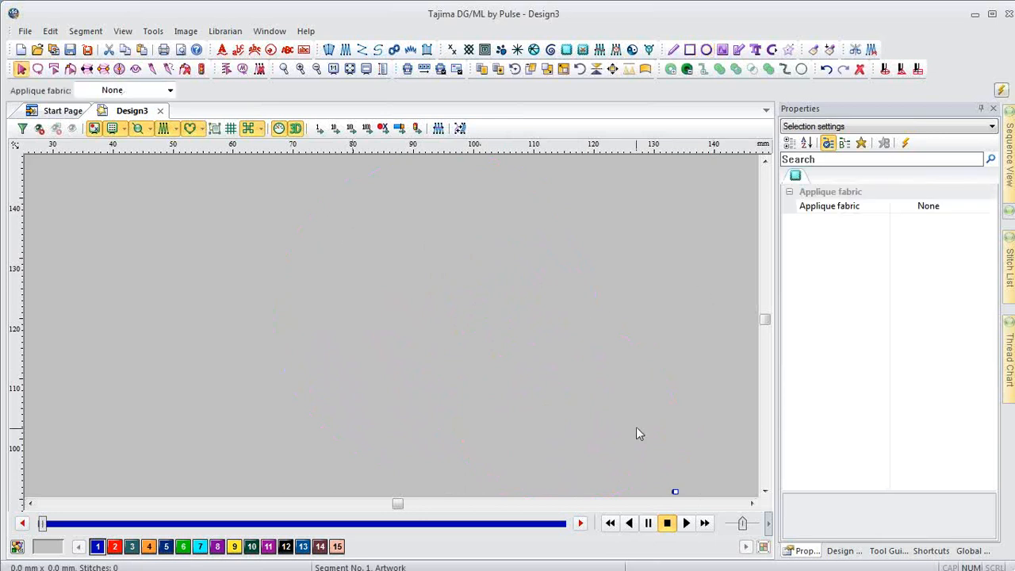
key(Delete)
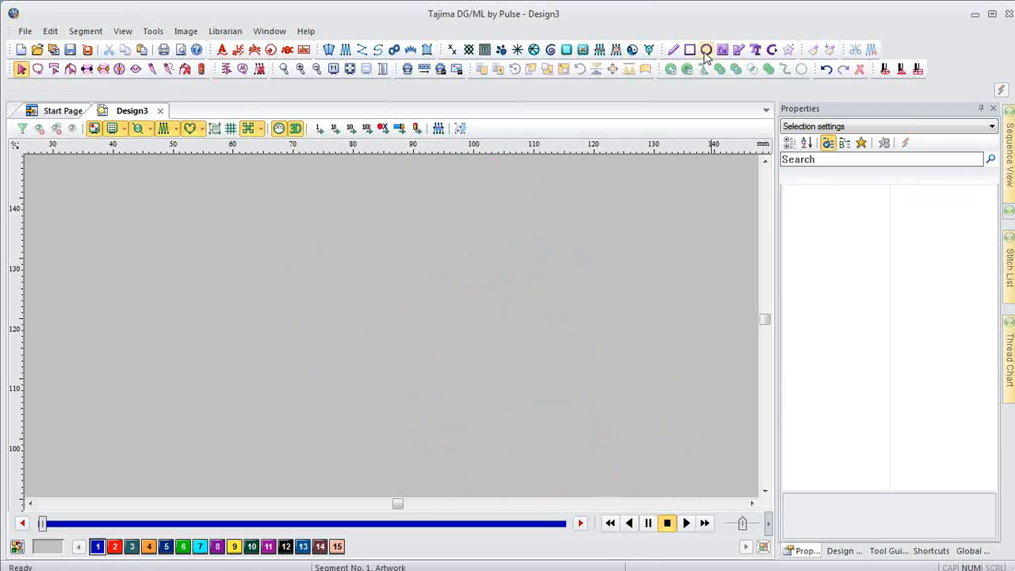
- Draw a circle artwork about 52 mm in diameter and convert it to a complex fill
click(705, 49)
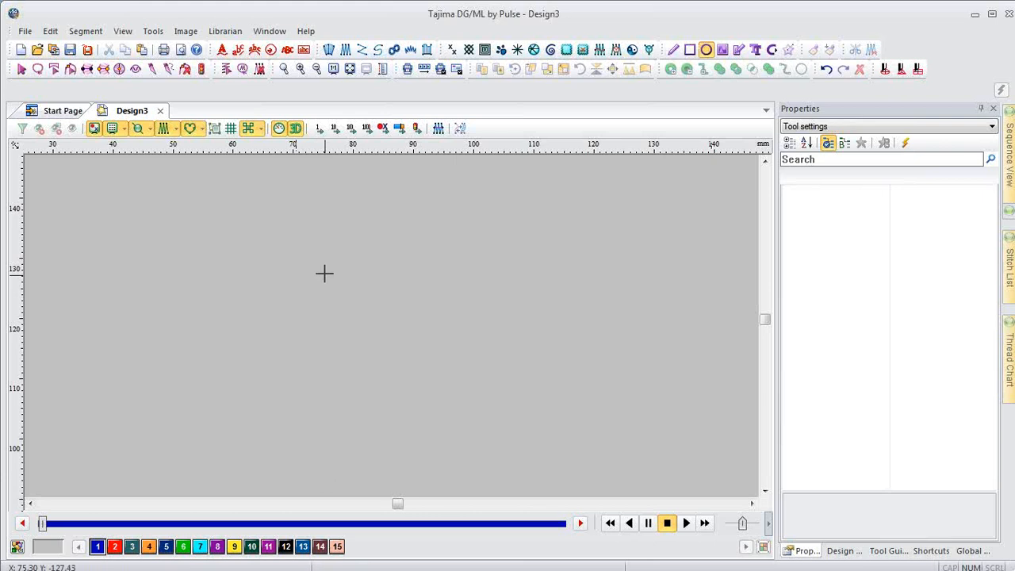
drag(315, 237, 439, 391)
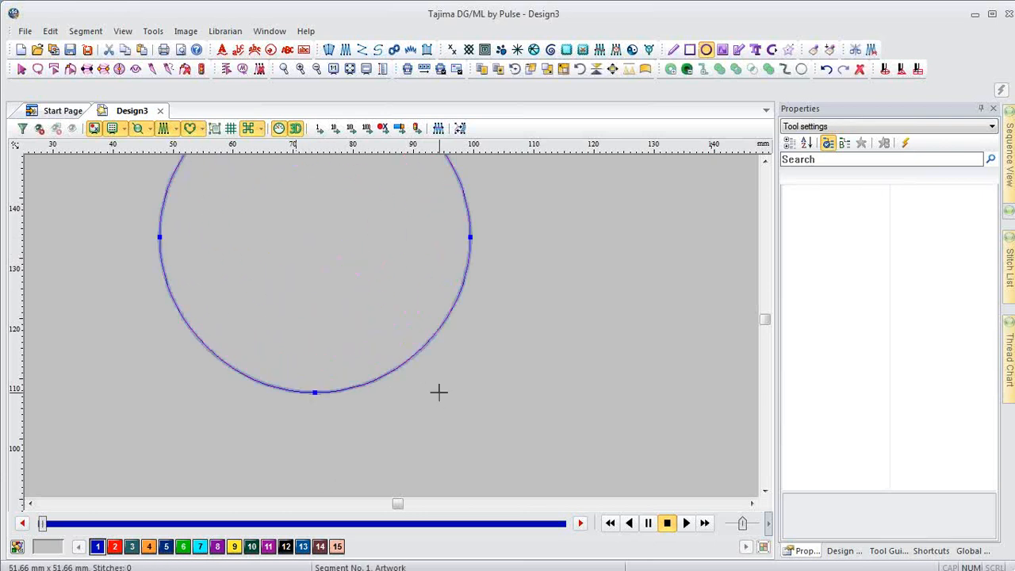
key(Escape)
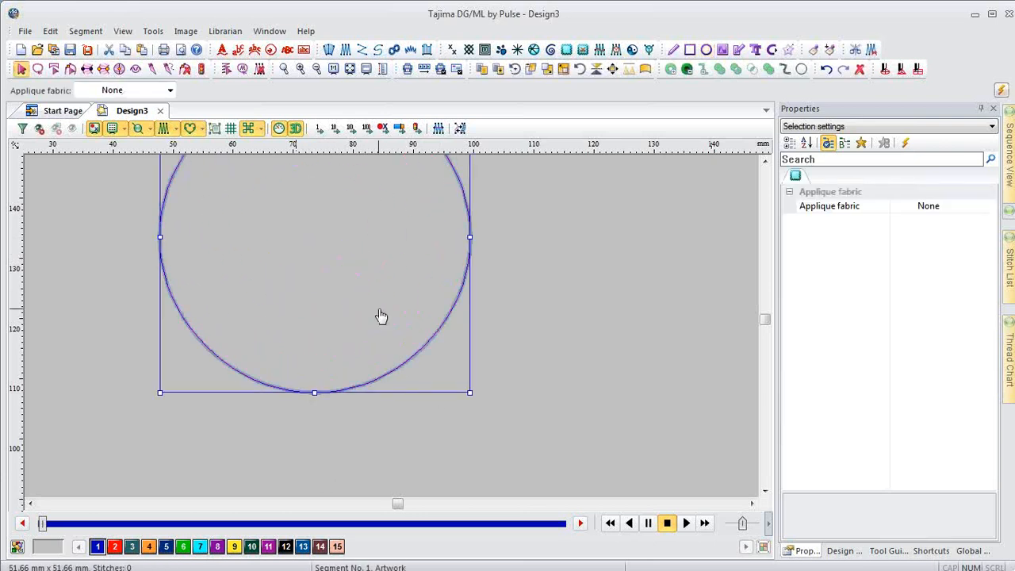
key(0)
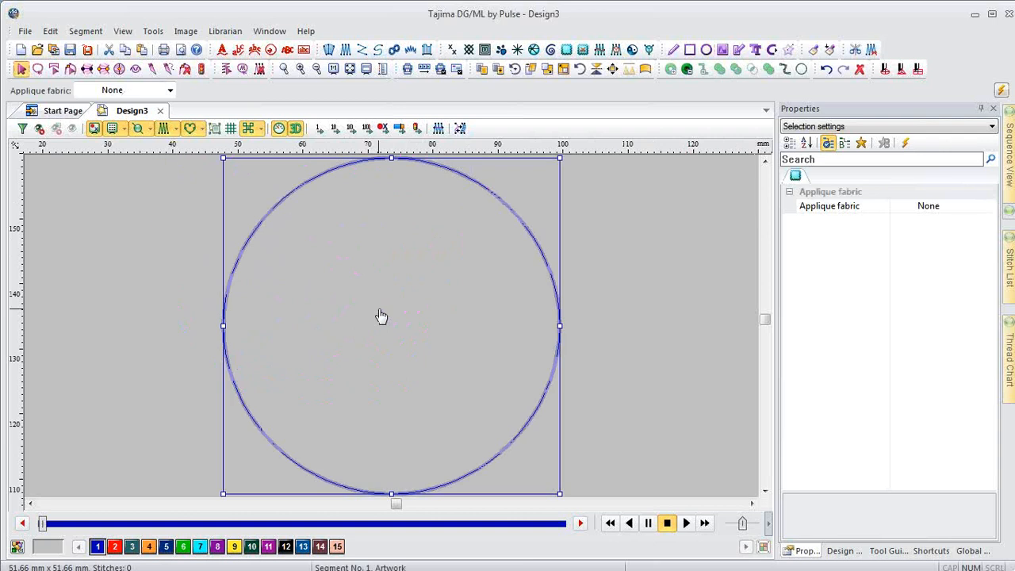
right_click(380, 316)
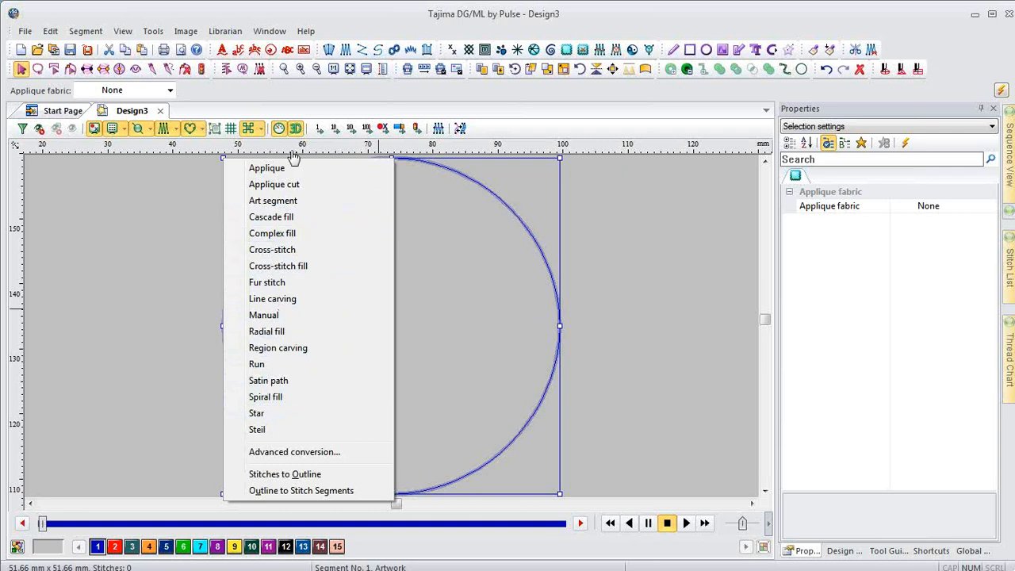
click(282, 234)
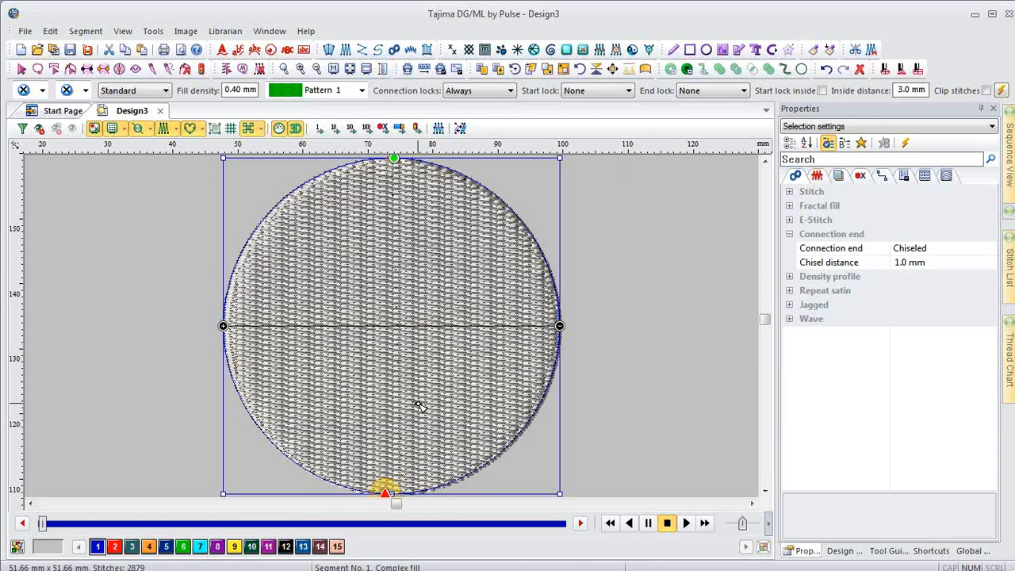
- Turn off the 3D stitch view and enlarge the filled circle proportionally to about 78 mm in diameter
key(3)
key(1)
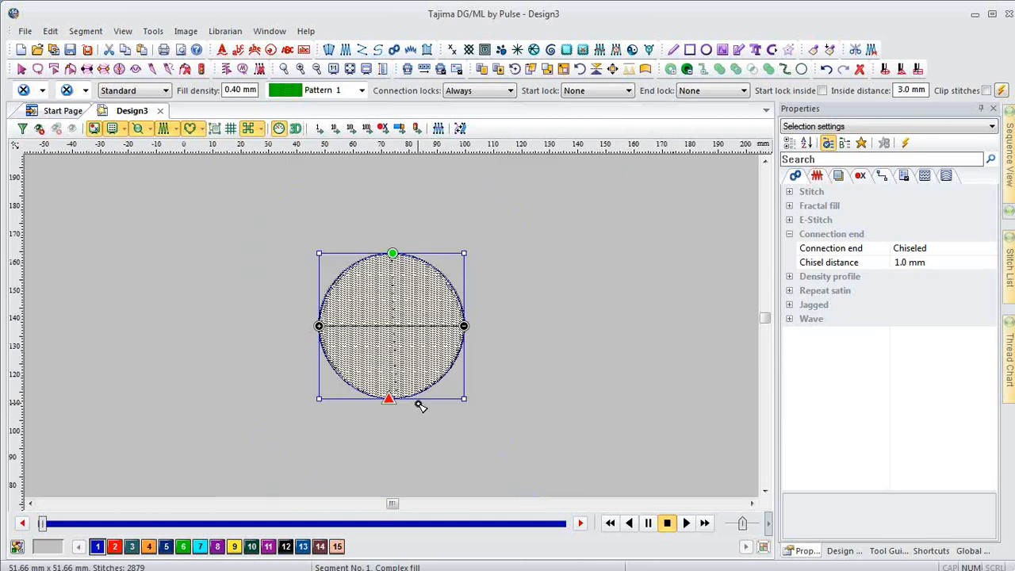
key(Escape)
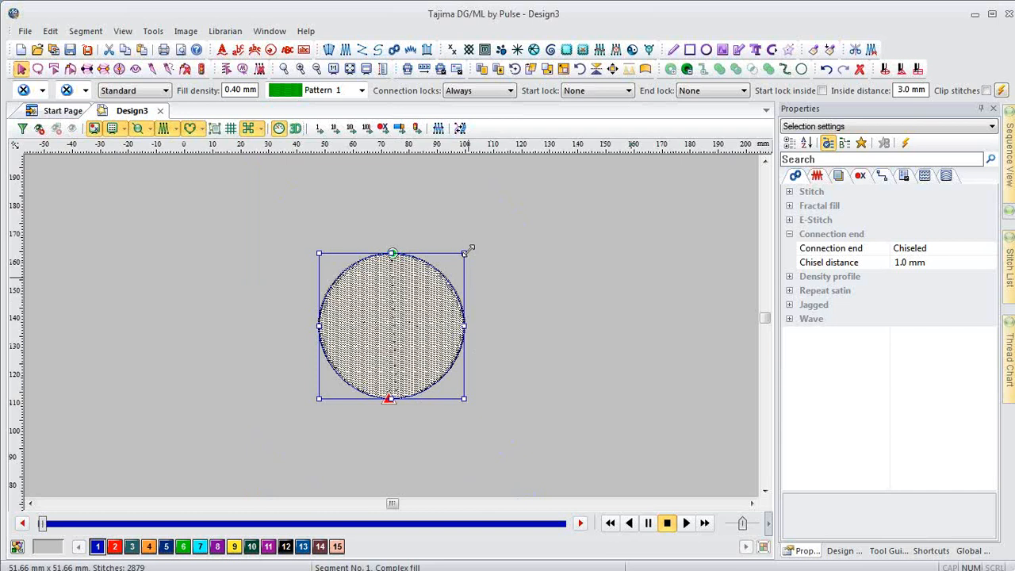
drag(469, 250, 540, 208)
key(0)
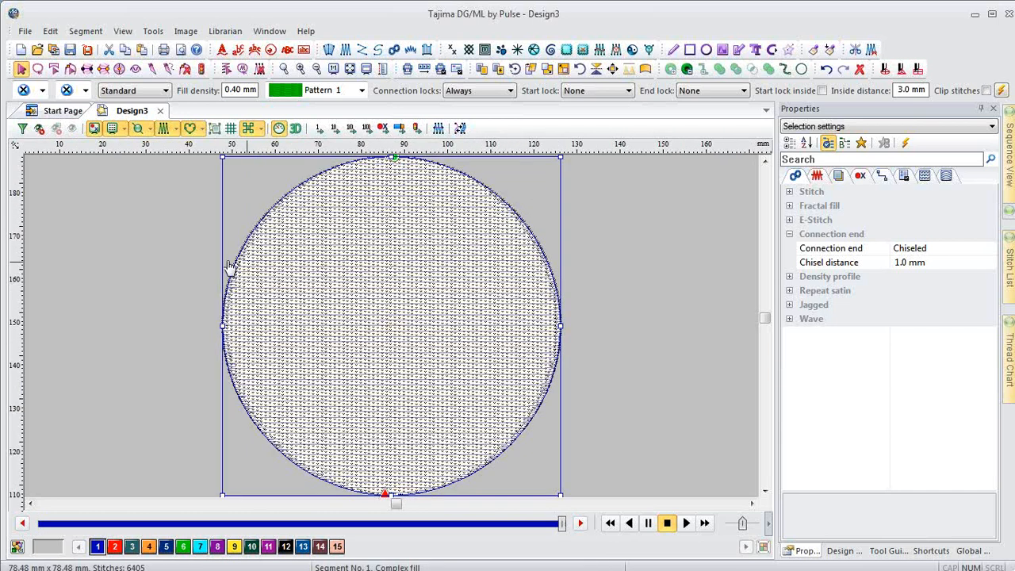
- Add three density beads along the circle's vertical density line, moving the upper two to about 173 and 150 mm on the vertical ruler
click(120, 70)
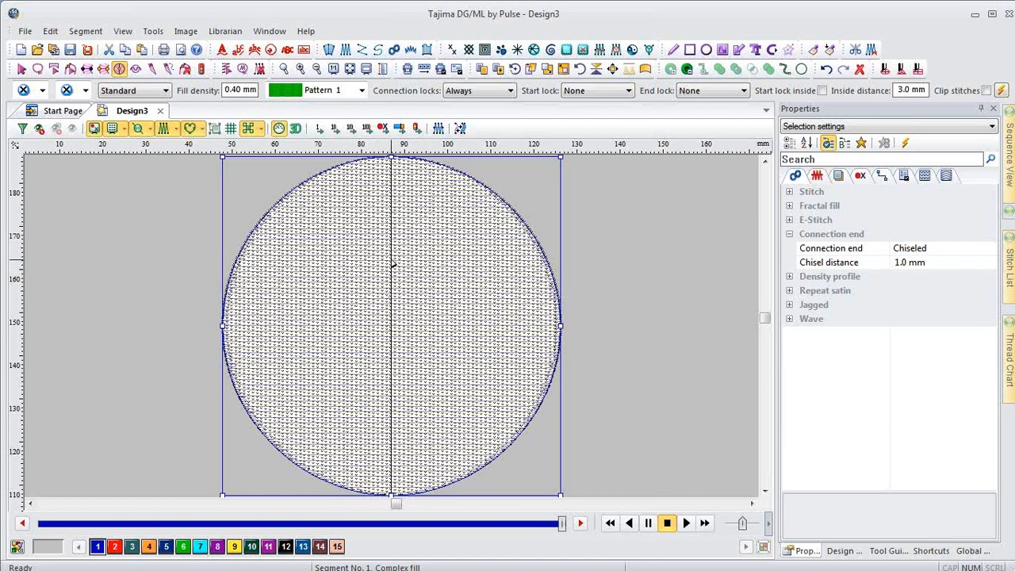
right_click(391, 264)
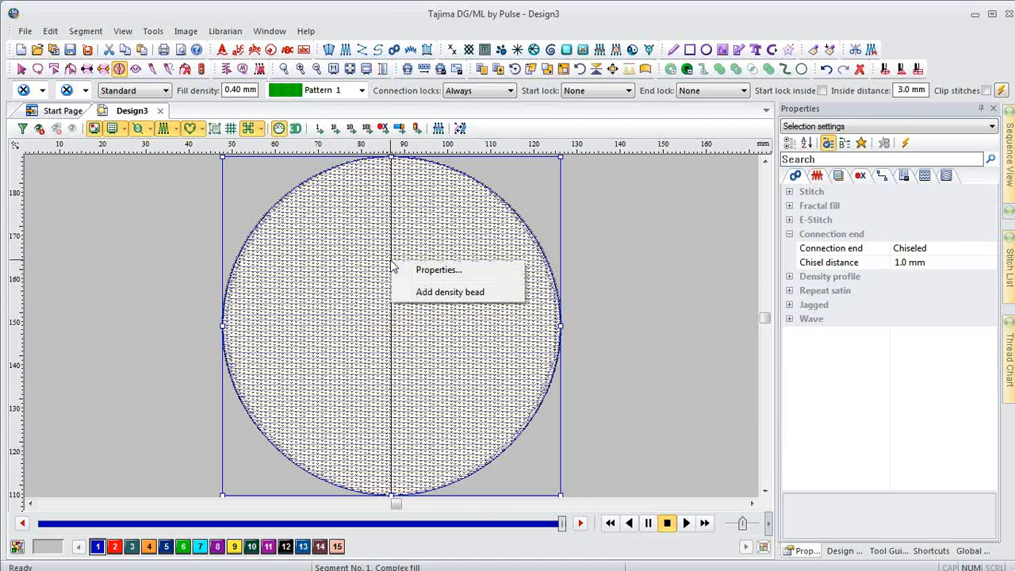
click(462, 295)
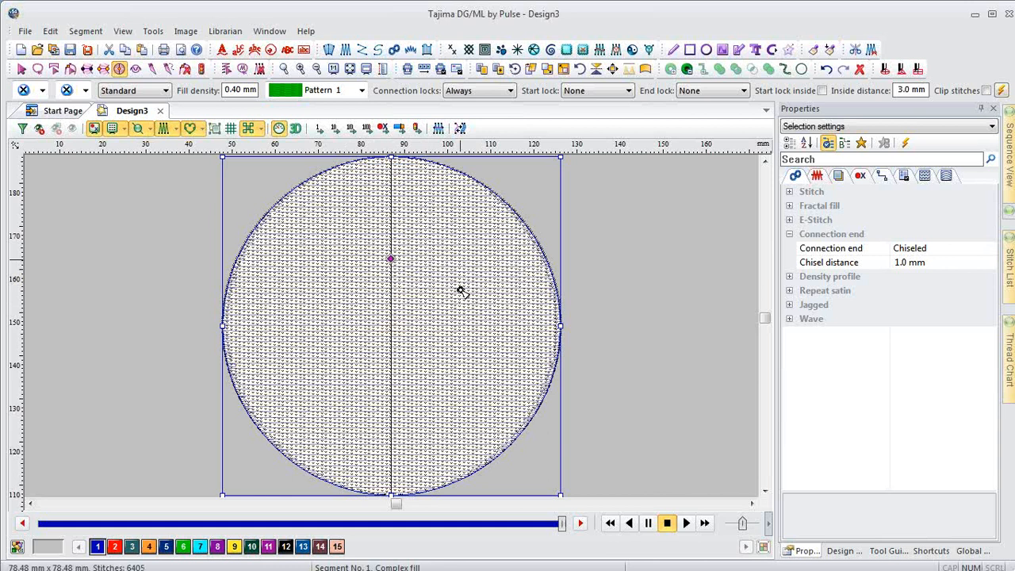
right_click(391, 378)
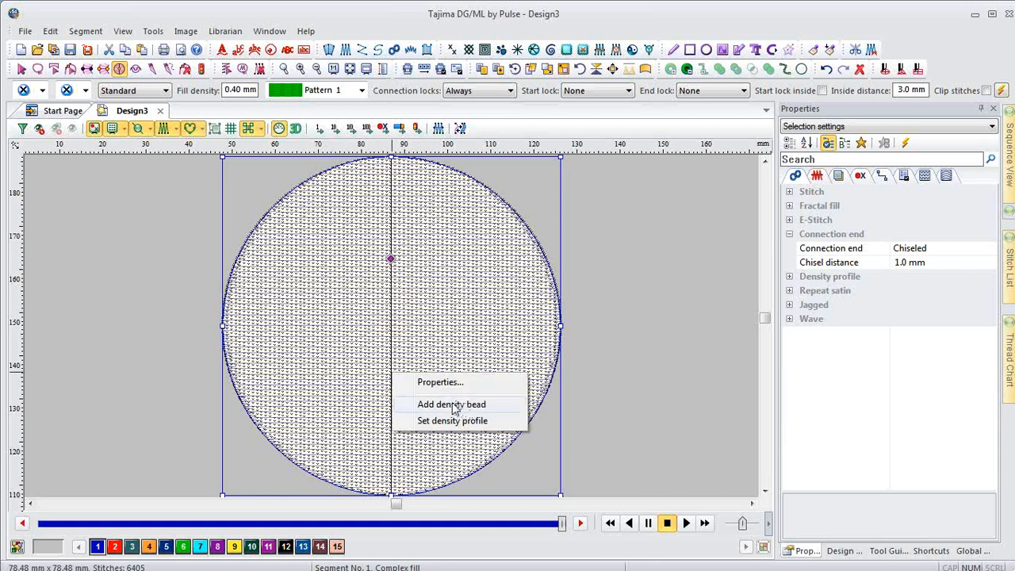
click(456, 406)
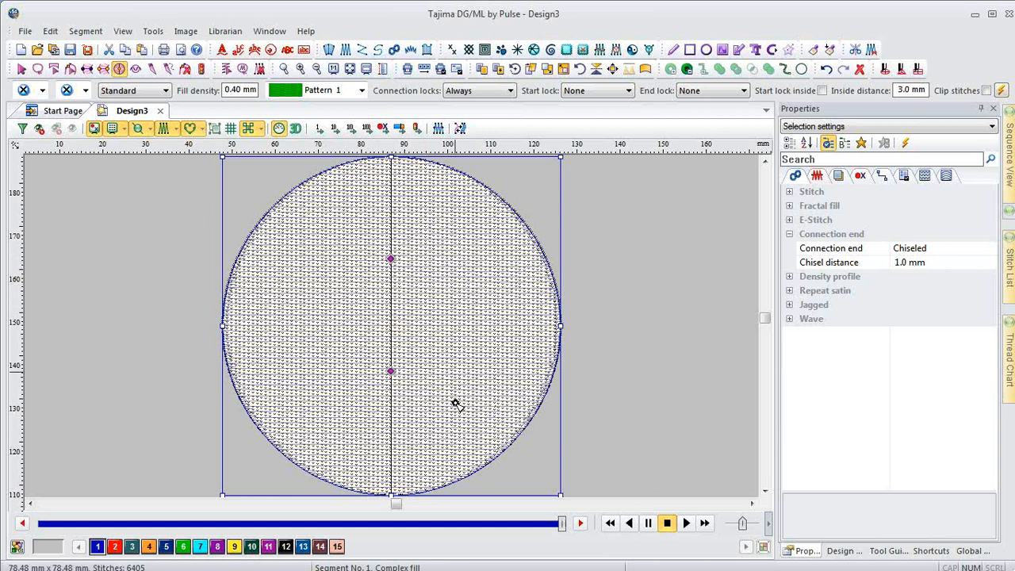
right_click(391, 466)
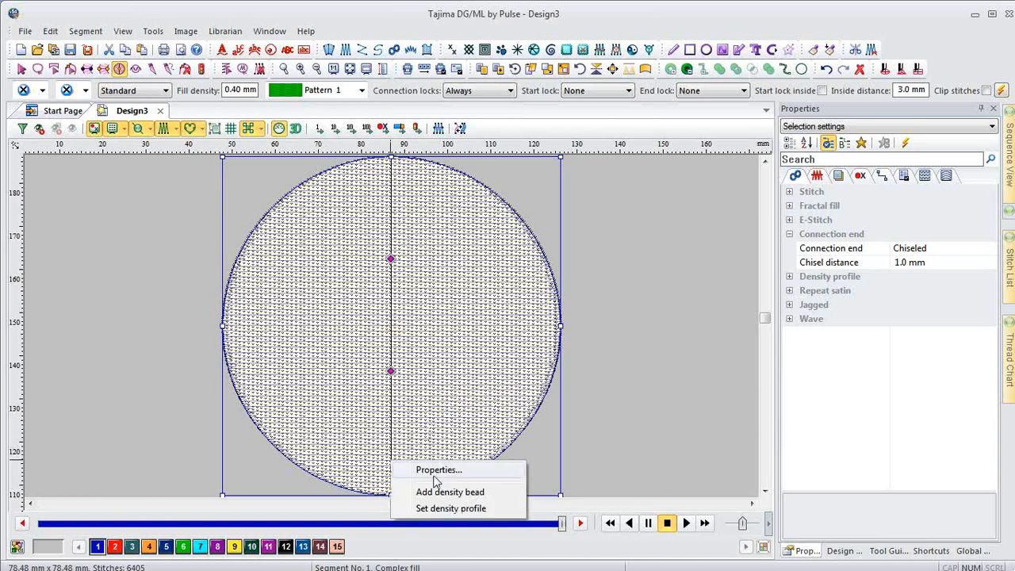
click(453, 497)
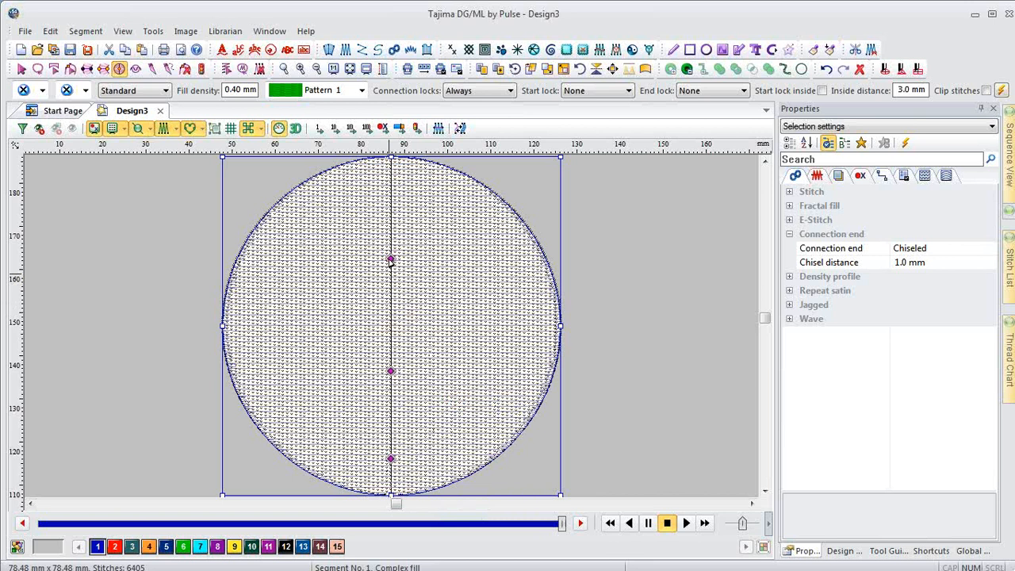
drag(389, 260, 390, 222)
drag(391, 371, 390, 322)
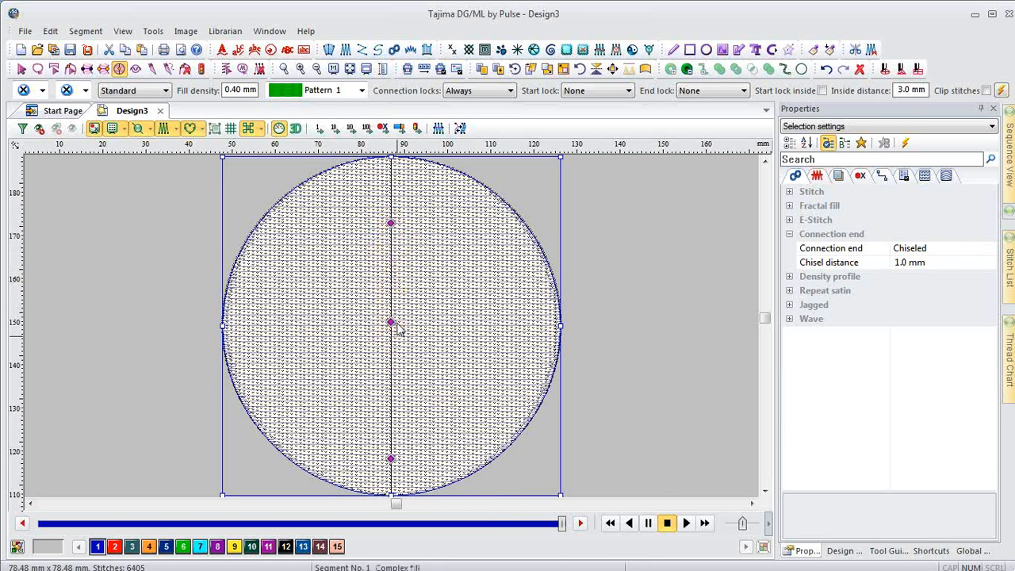
- Set the density of the topmost density bead to 10
right_click(390, 224)
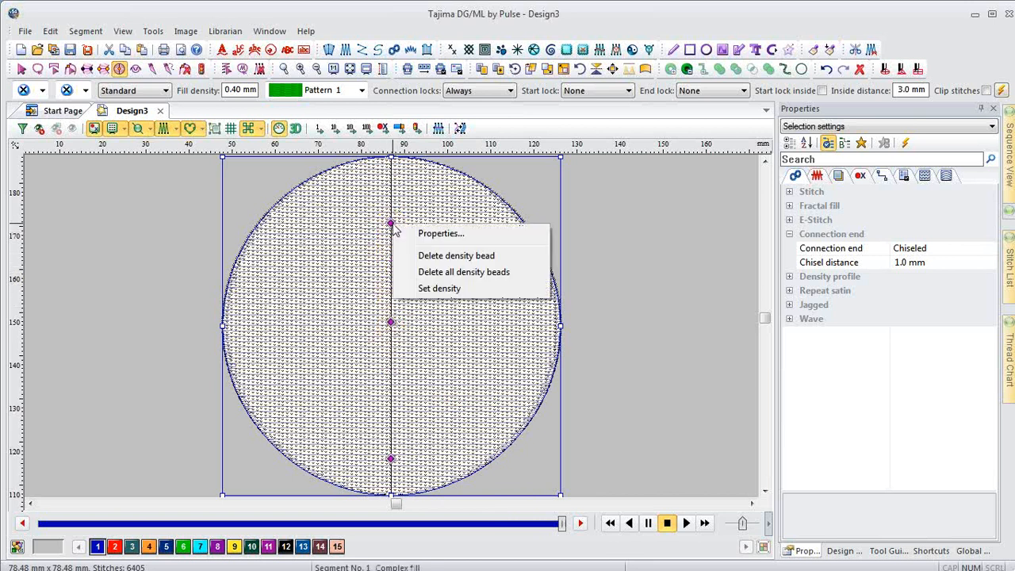
click(451, 290)
drag(511, 279, 358, 274)
text(10)
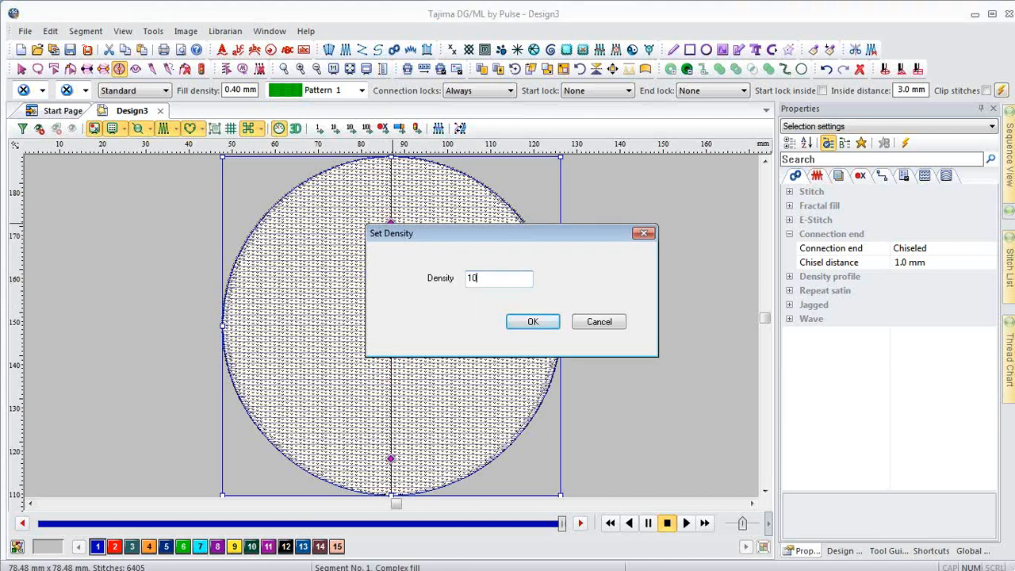
key(Return)
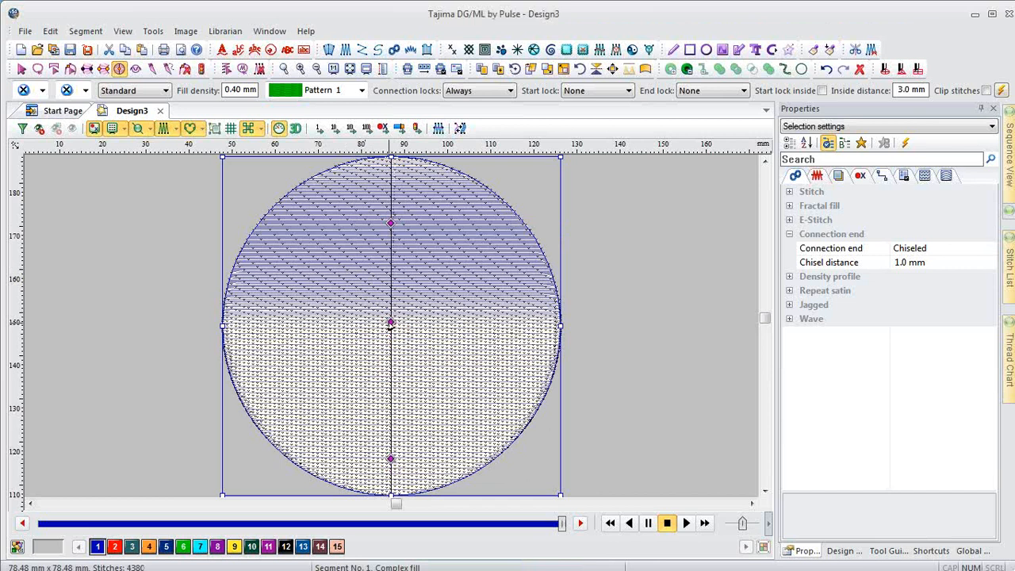
- Set the density of the middle density bead to 0.5 mm
right_click(390, 325)
click(444, 388)
drag(515, 278, 437, 271)
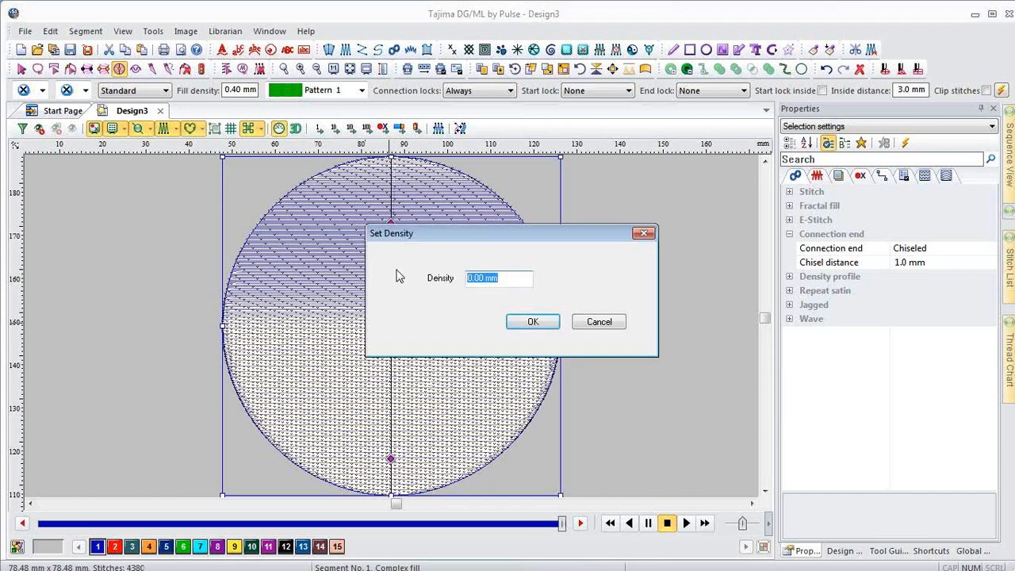
text(.5)
click(526, 323)
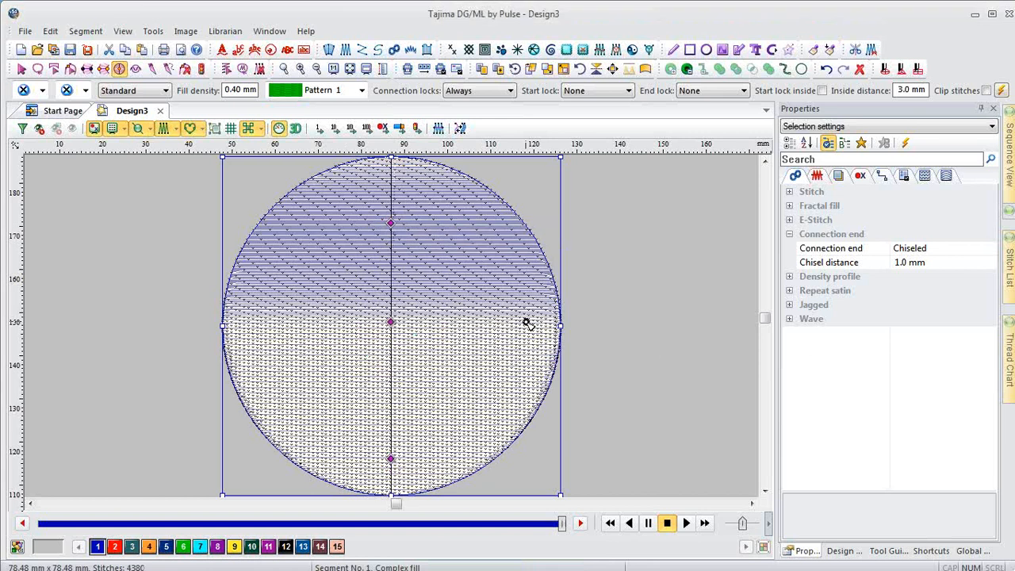
- Open the density setting of the lowest density bead and accept its existing value
right_click(391, 460)
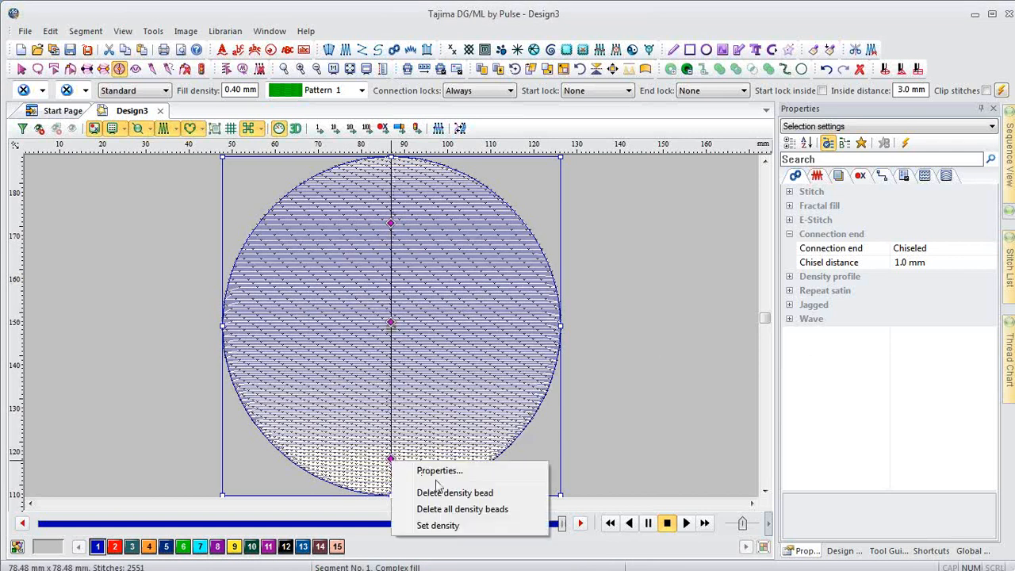
click(449, 528)
click(532, 321)
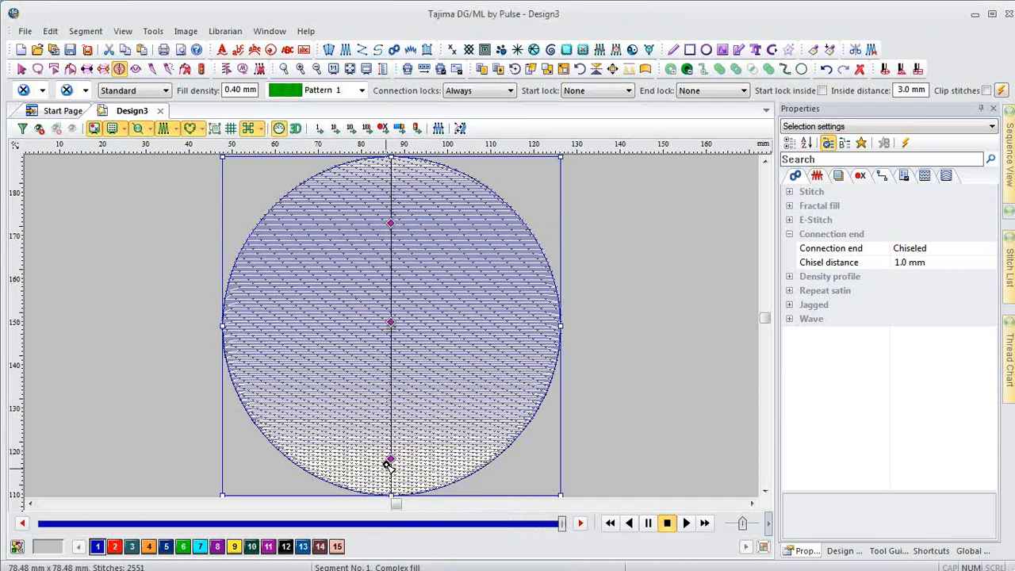
- Move the lowest, middle and topmost density beads up the line to about 138, 161 and 176 mm on the vertical ruler
drag(391, 459, 392, 404)
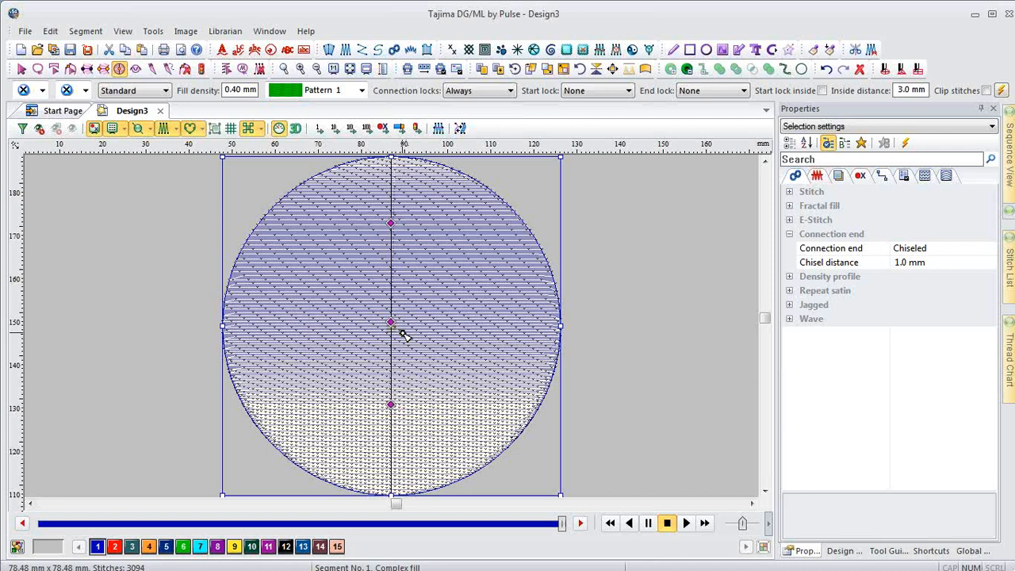
drag(391, 401, 394, 371)
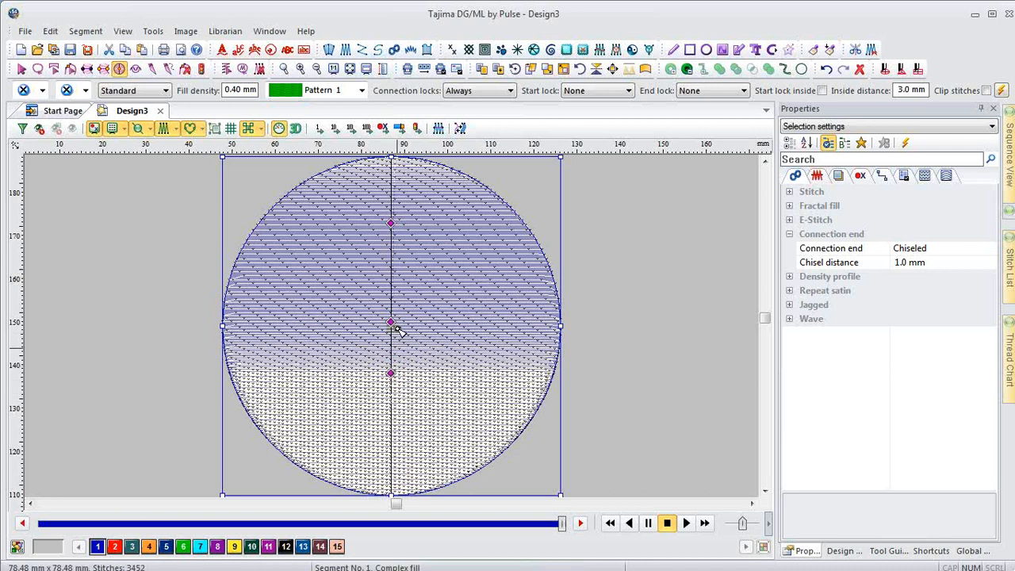
drag(391, 323, 392, 274)
drag(391, 224, 389, 208)
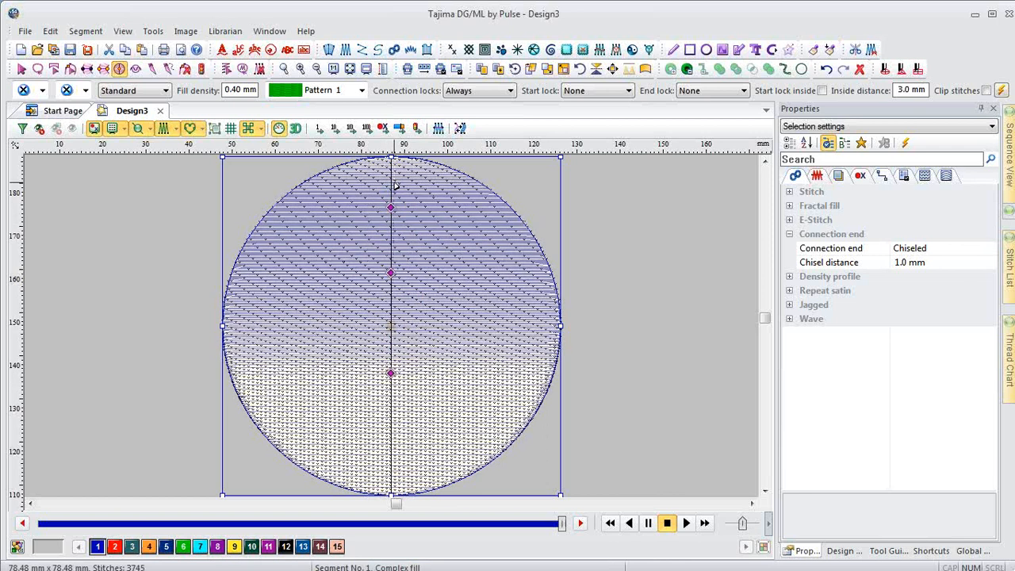
- Bring up the bead and density profile options for the density line above the topmost bead
right_click(391, 188)
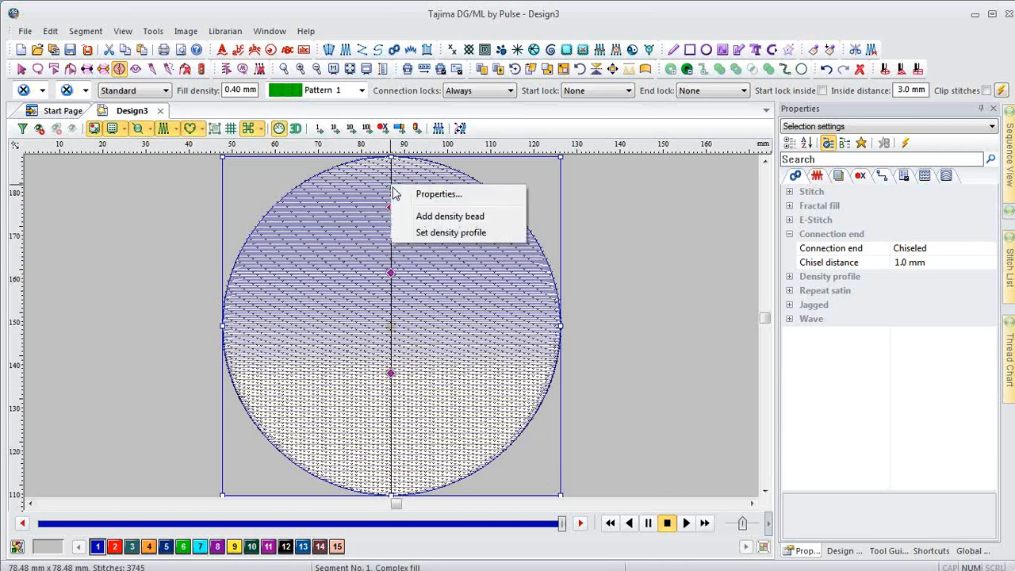
- Set the density profile of the circle's fill above the top density bead to Step
click(464, 233)
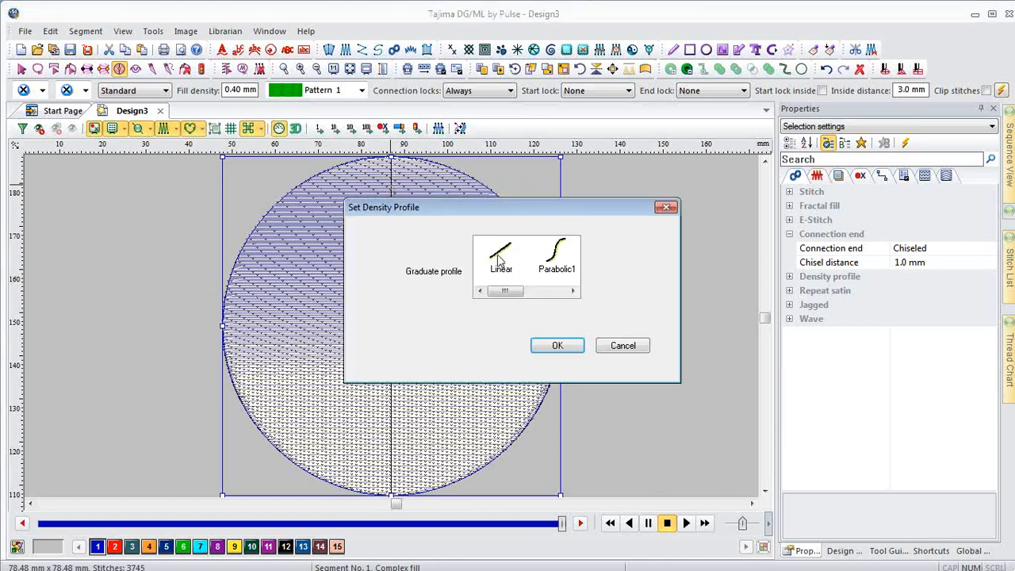
drag(499, 292, 555, 292)
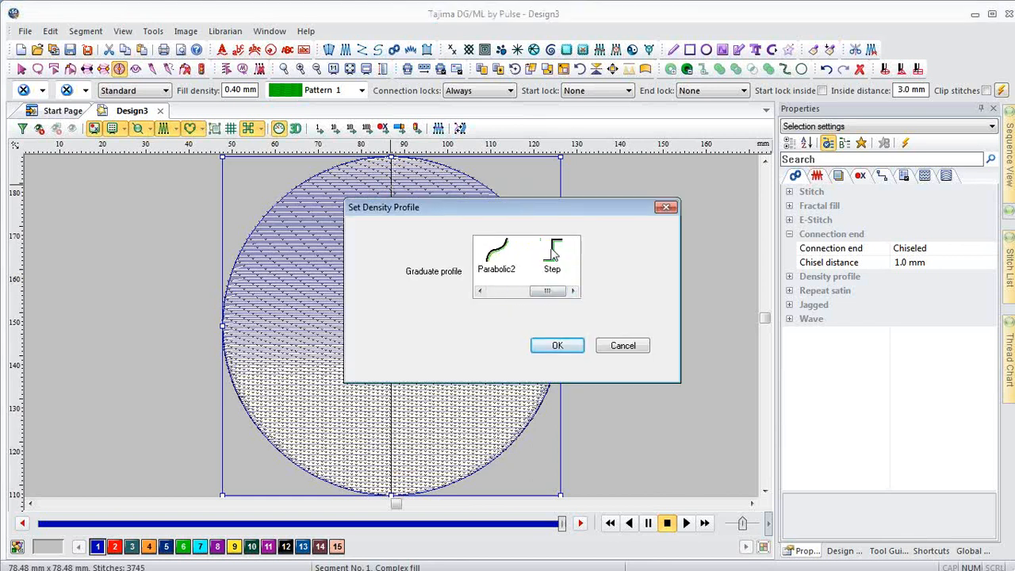
click(553, 257)
click(557, 345)
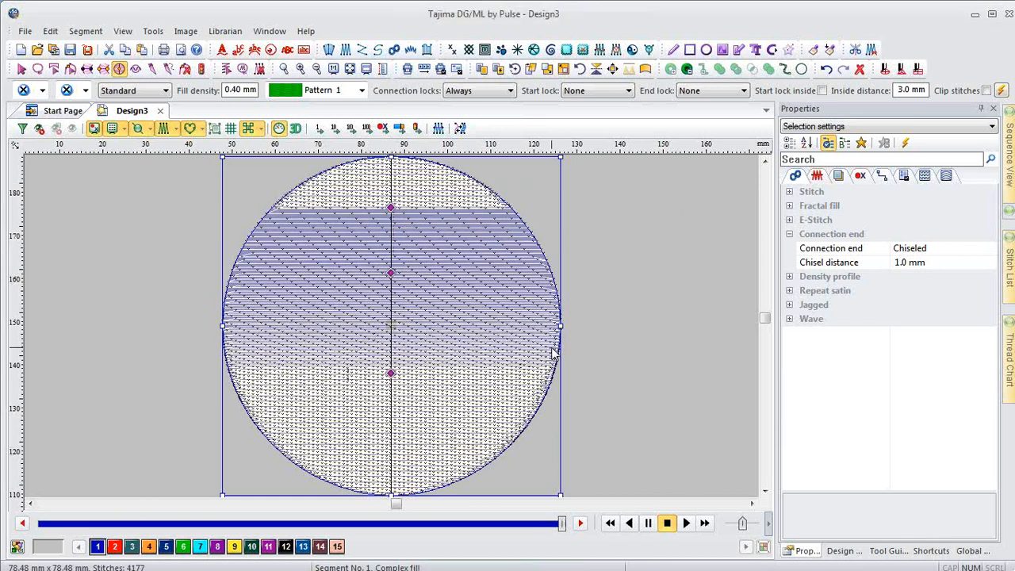
- Apply the Step density profile to the section between the top and middle density beads
right_click(392, 254)
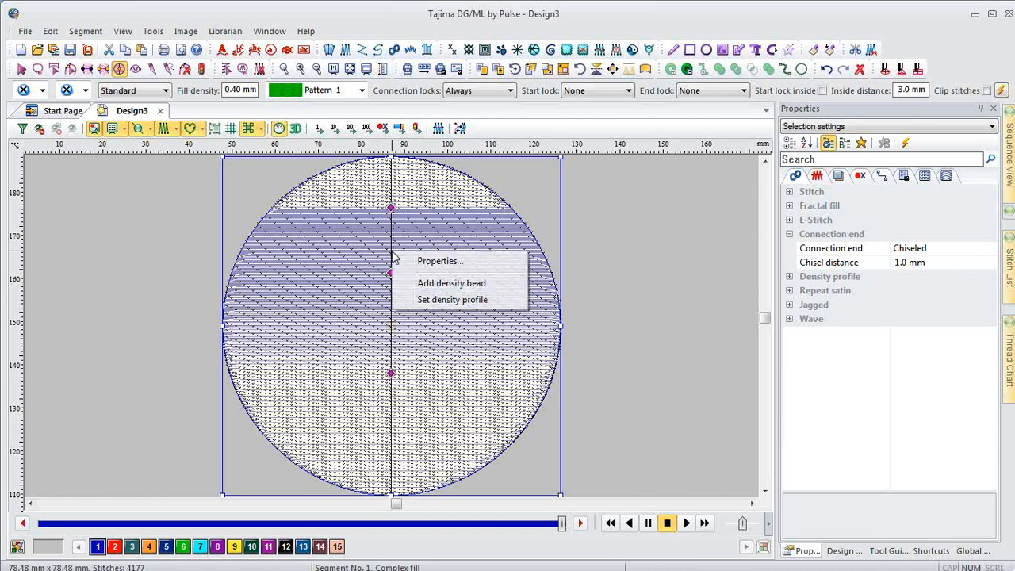
click(479, 300)
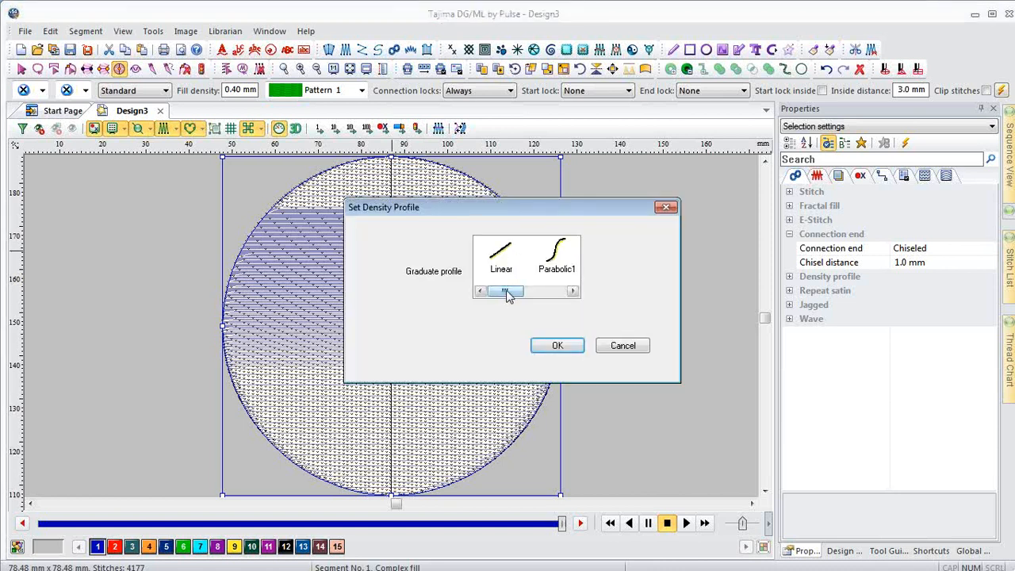
drag(507, 290, 546, 290)
click(553, 266)
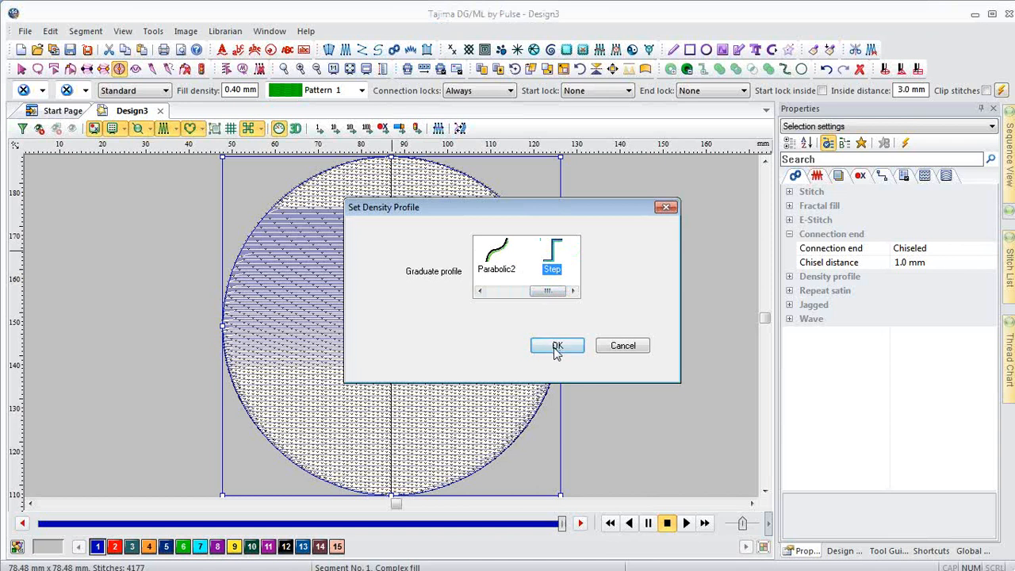
click(557, 345)
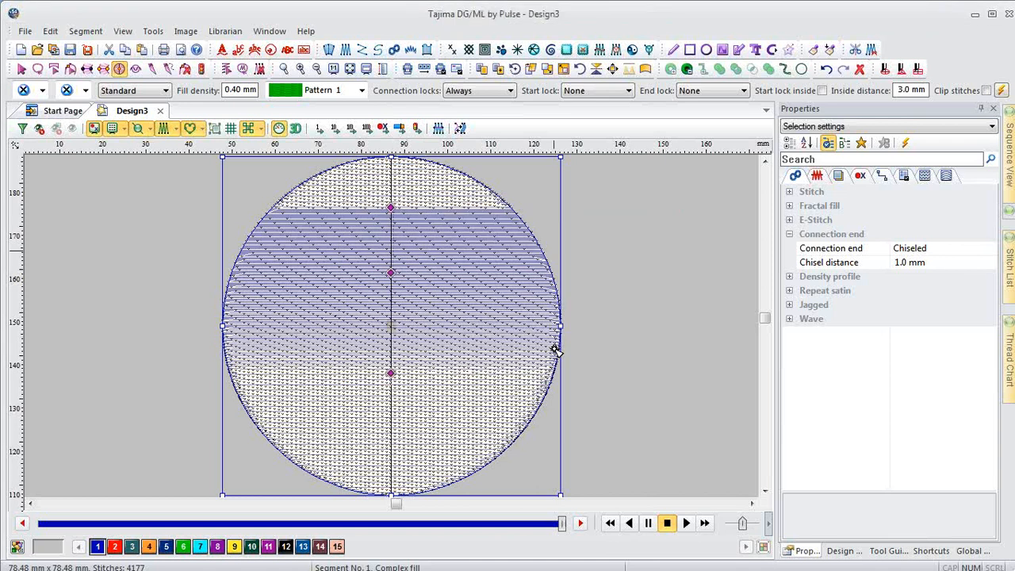
- Apply the Step density profile to the section between the middle and lowest density beads
right_click(393, 325)
click(441, 368)
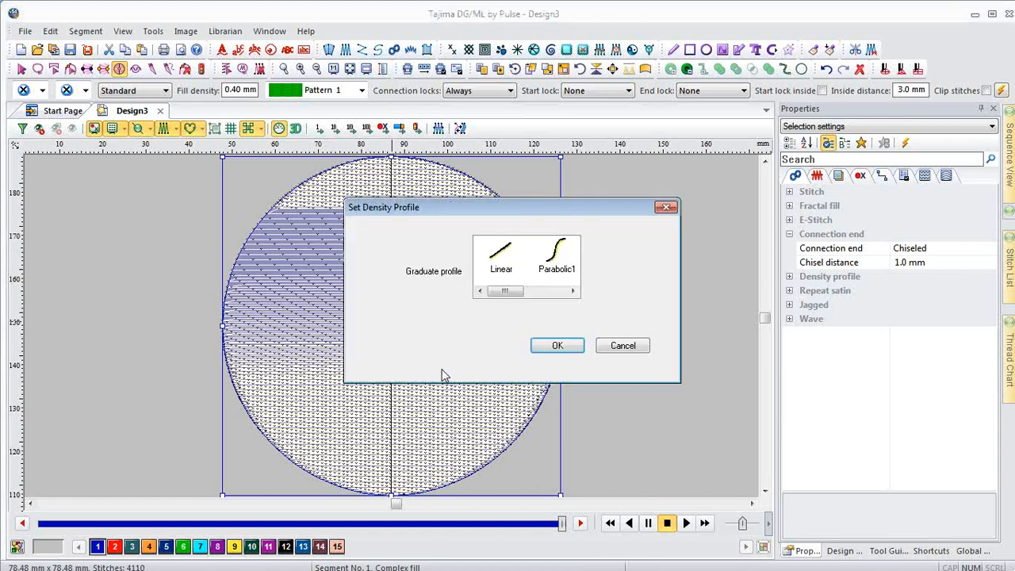
drag(497, 291, 546, 291)
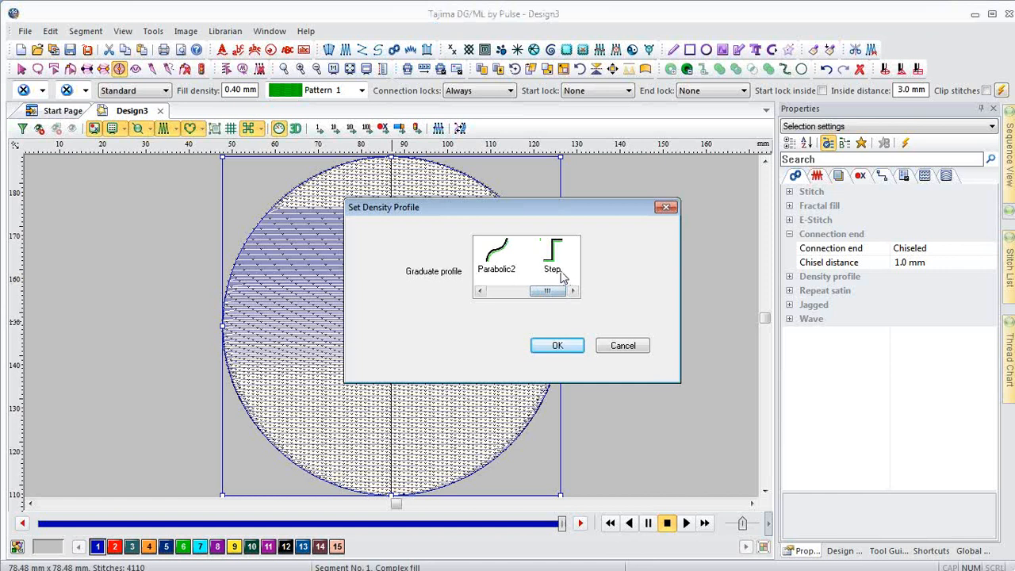
click(552, 269)
click(556, 346)
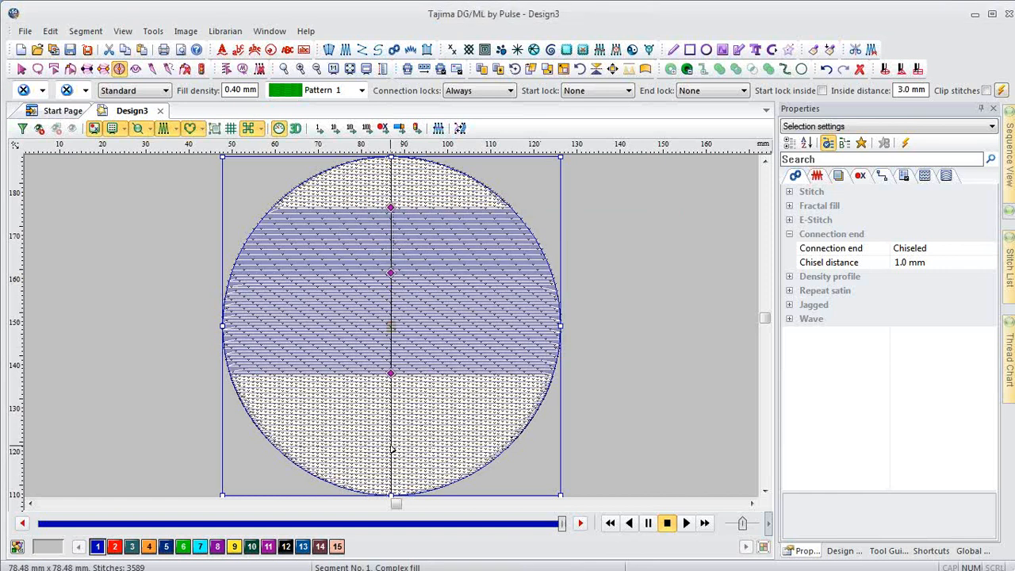
- Set the density profile of the section below the lowest density bead to Step
right_click(392, 450)
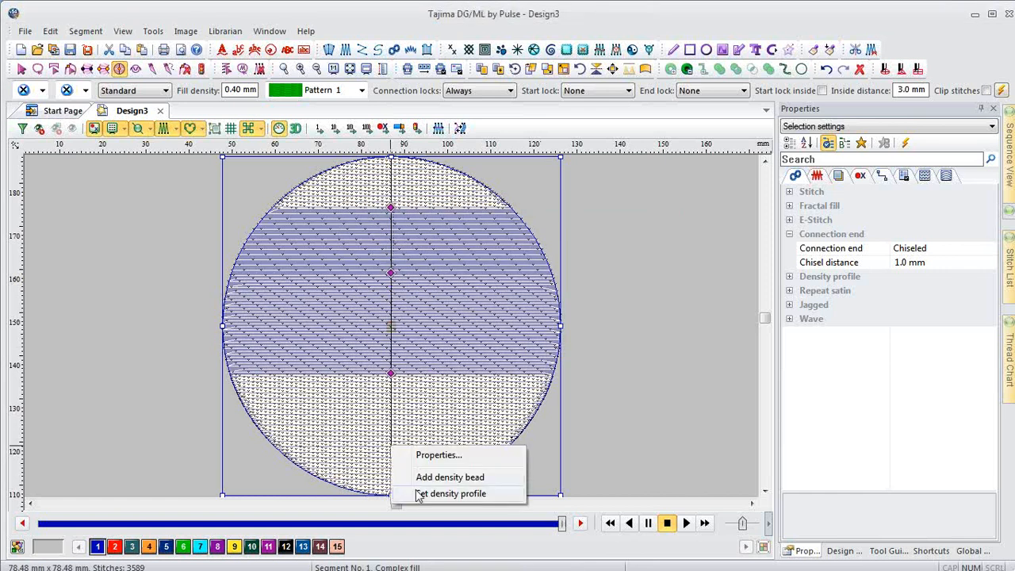
click(418, 493)
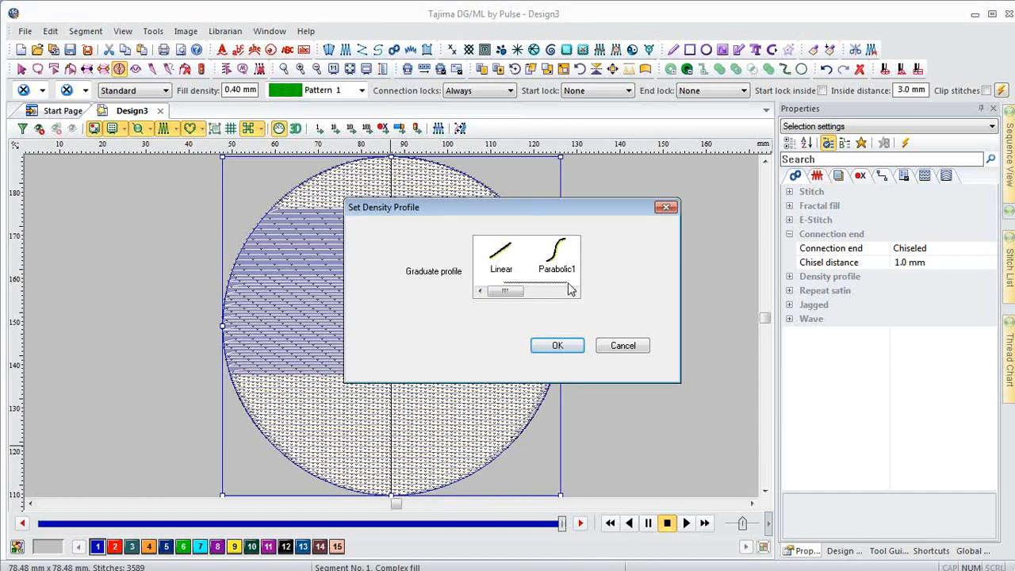
drag(512, 292, 547, 291)
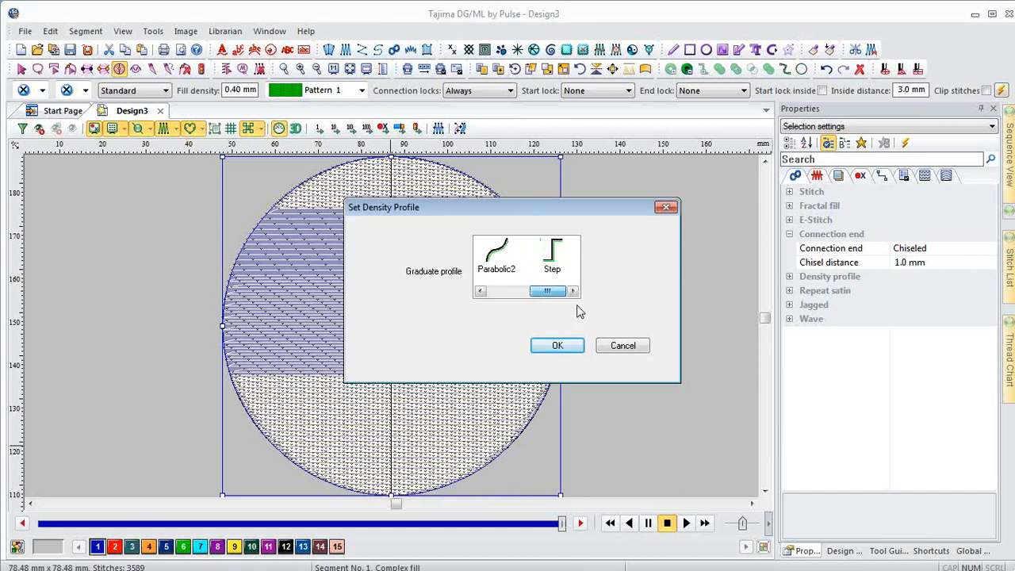
click(562, 262)
click(567, 345)
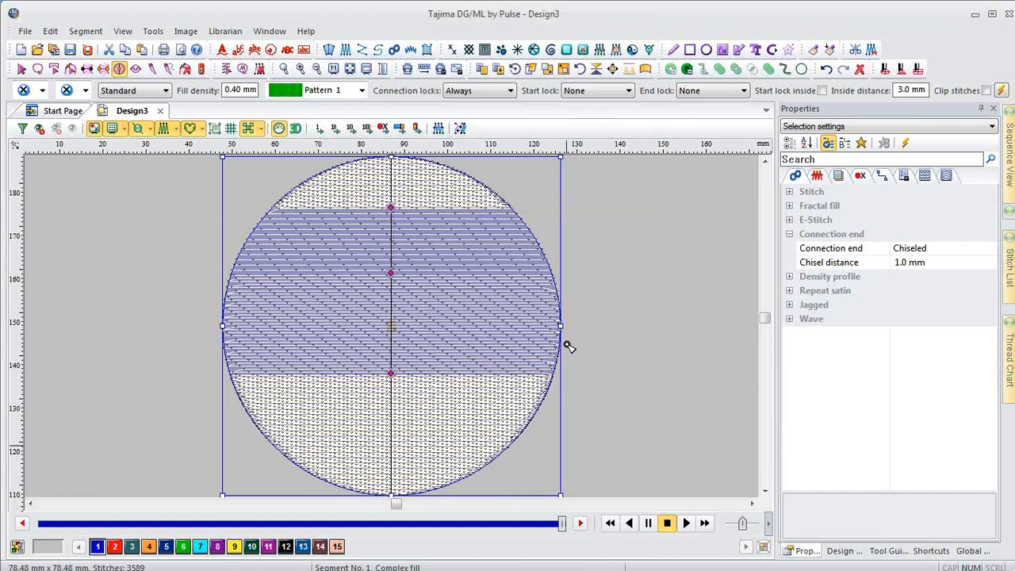
- Set the density of the lowest density bead on the circle to 4
right_click(393, 377)
click(438, 438)
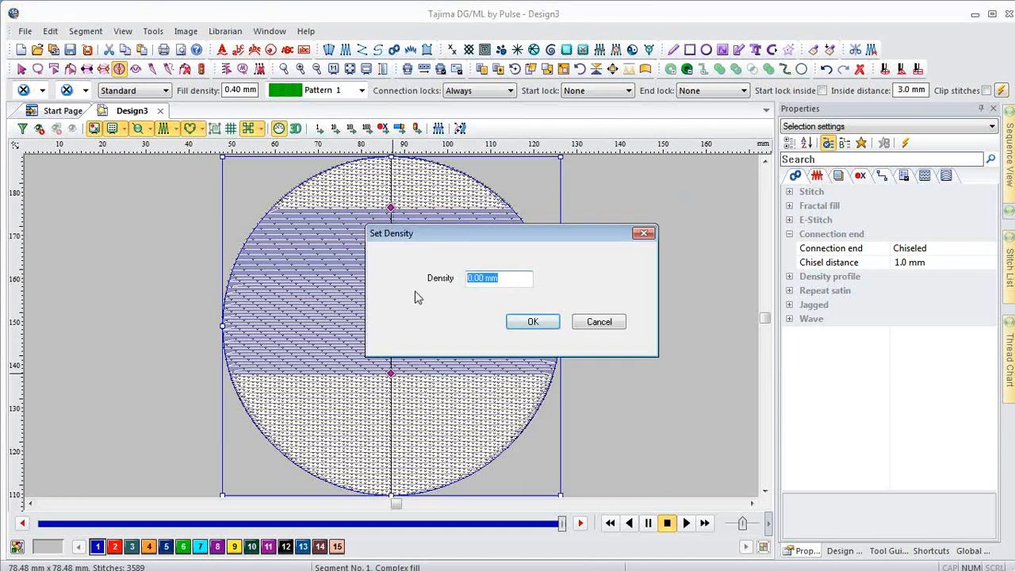
text(4)
click(529, 322)
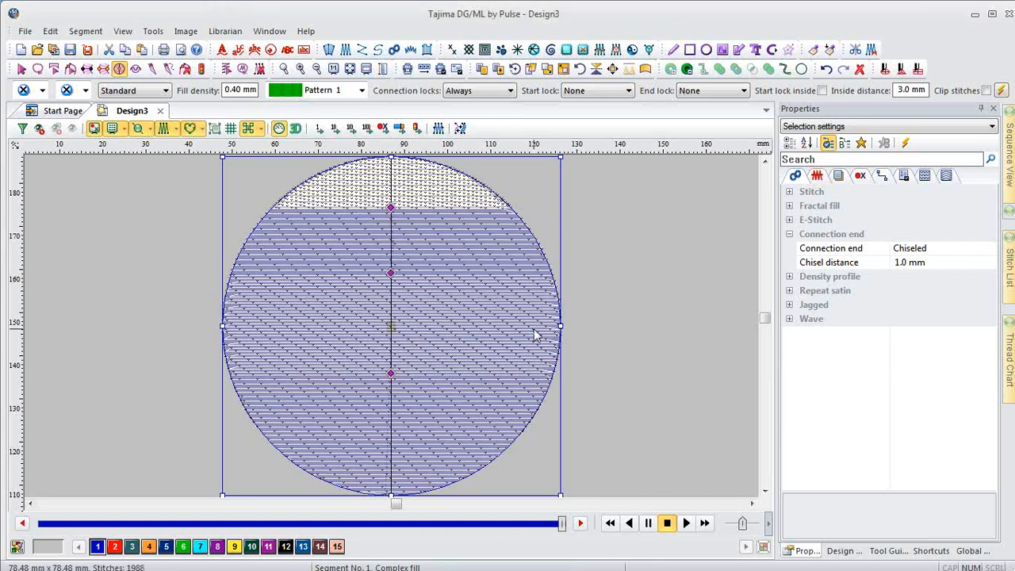
- Leave density editing, deselect the circle and display its stitches in 3D
key(Escape)
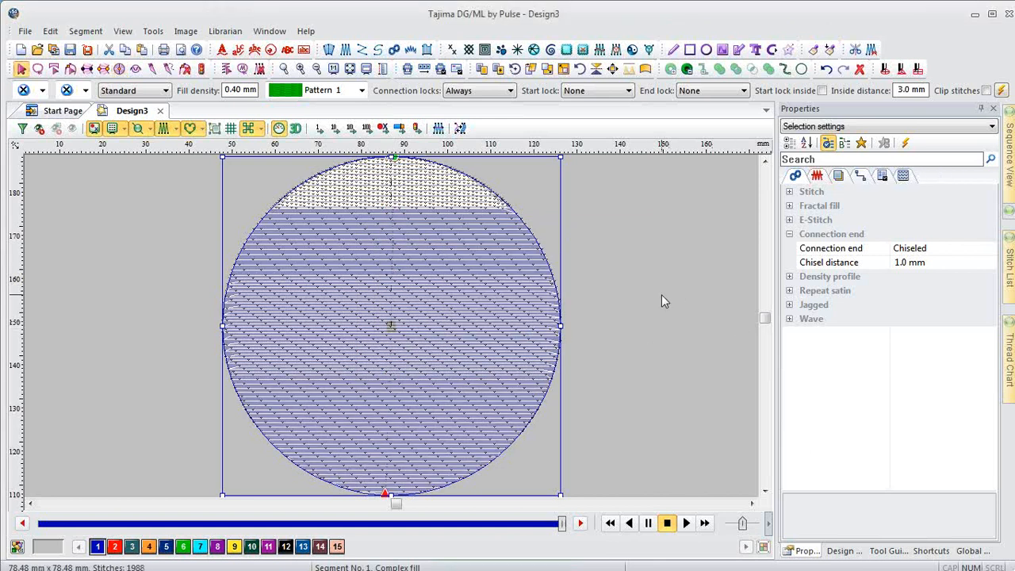
click(661, 294)
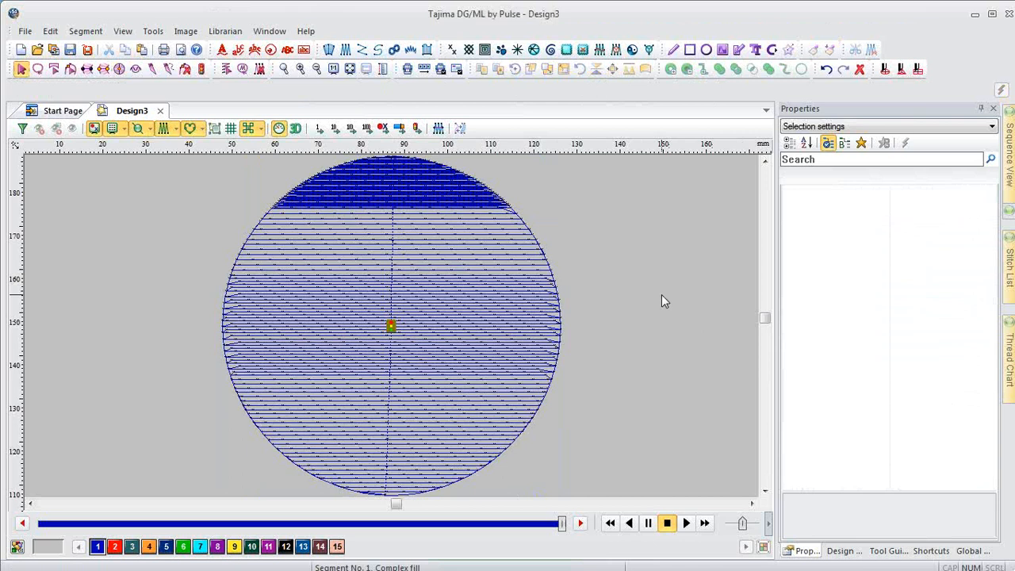
key(3)
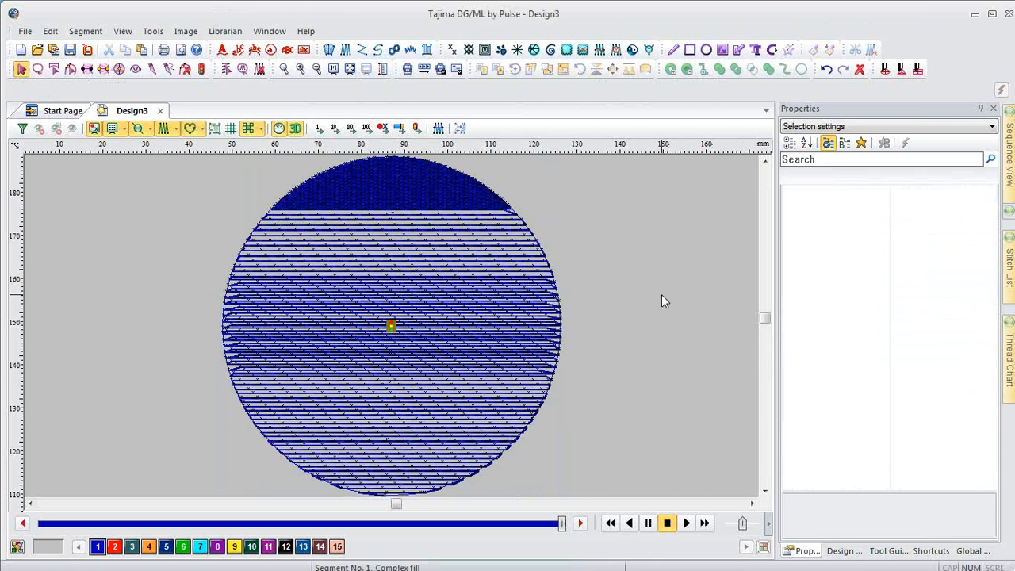
- Reopen the circle's density beads and move the lowest bead down to about 123 mm and the middle bead down to about 140 mm on the vertical ruler
click(549, 271)
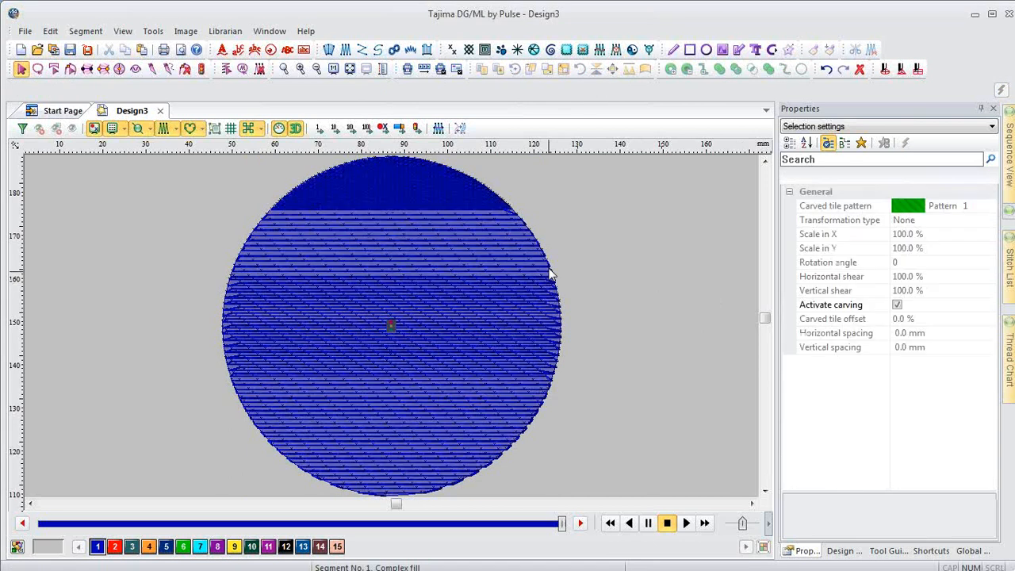
click(119, 69)
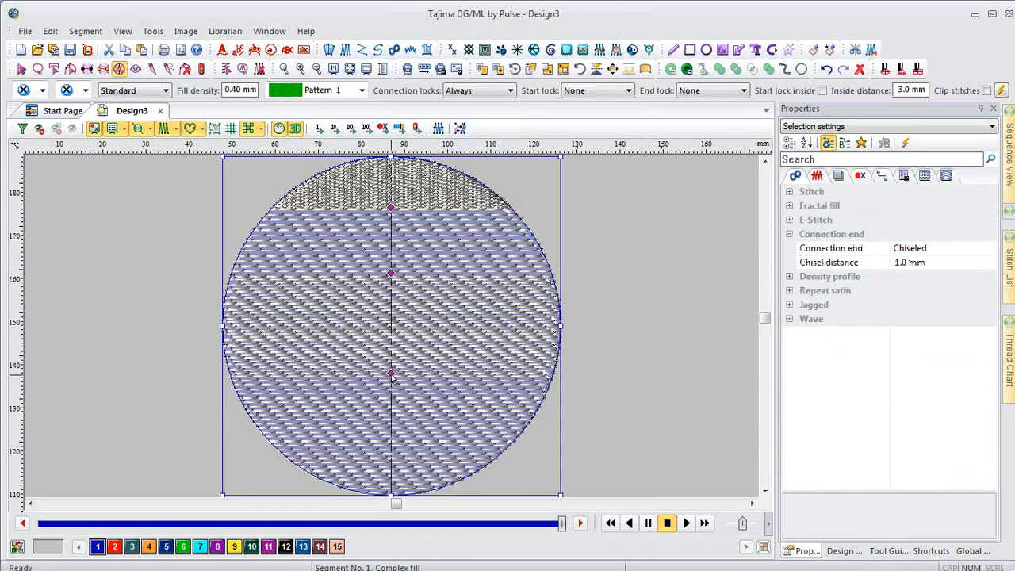
click(390, 376)
drag(390, 376, 390, 437)
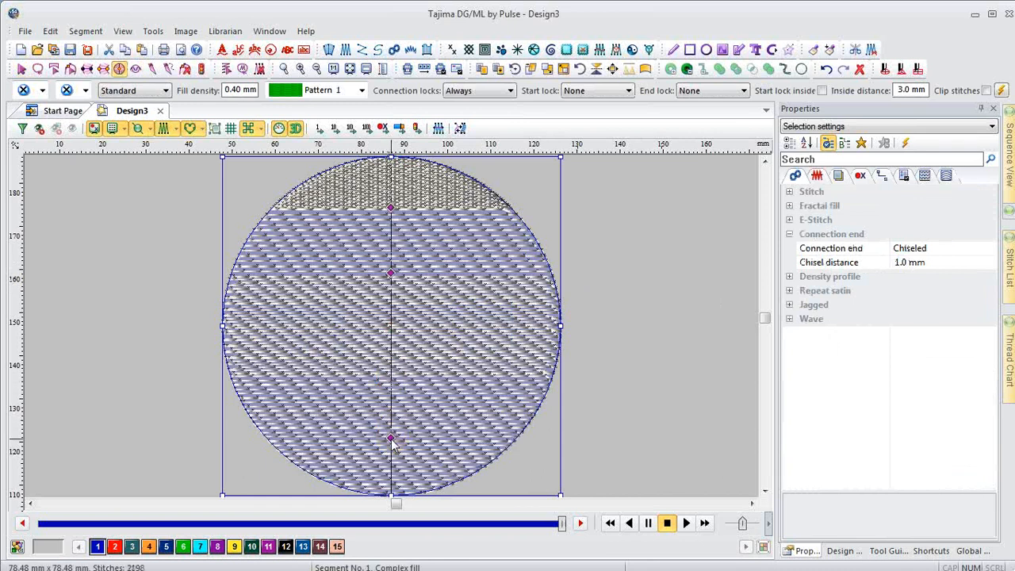
click(390, 275)
drag(390, 274, 390, 363)
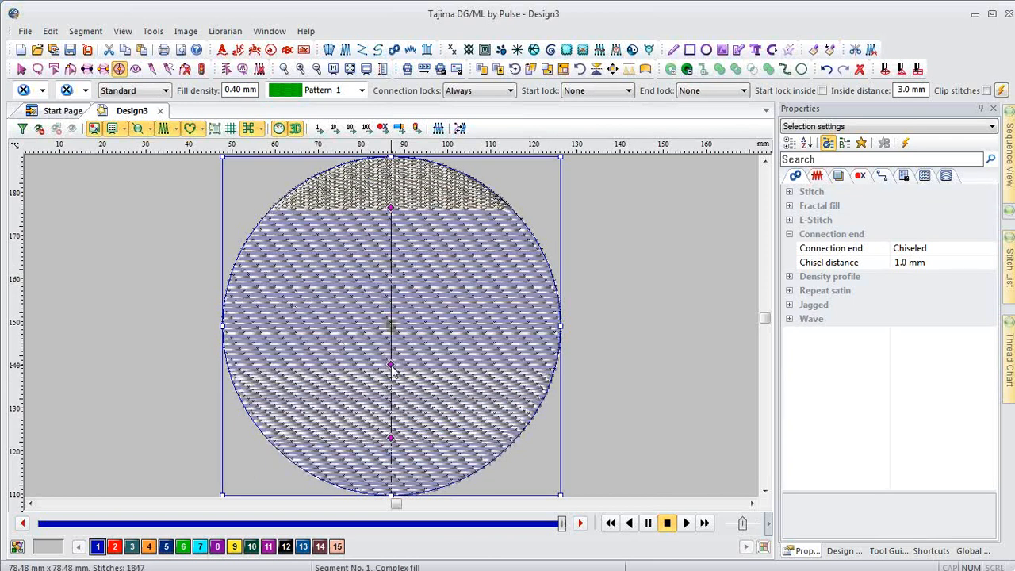
- Move the lowest density bead up to about 154 mm, reposition the top bead at about 172 mm on the vertical ruler, and deselect the circle
drag(390, 437, 390, 306)
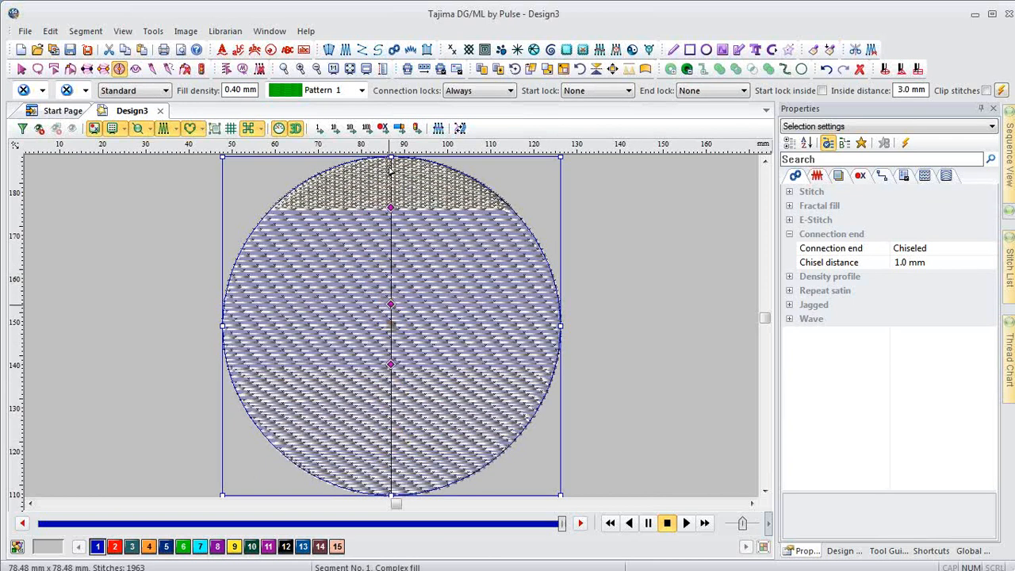
drag(390, 210, 390, 436)
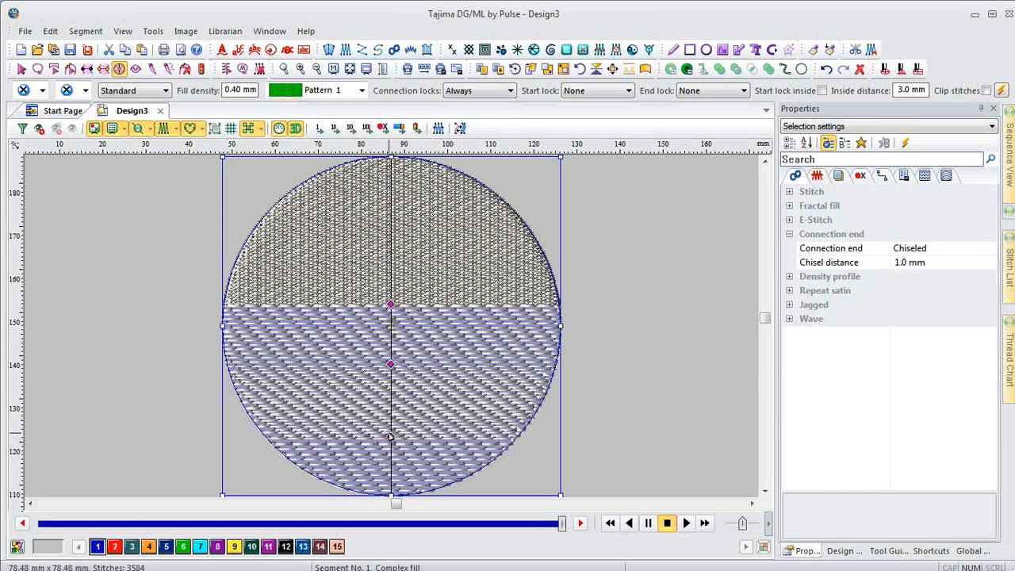
drag(389, 438, 389, 229)
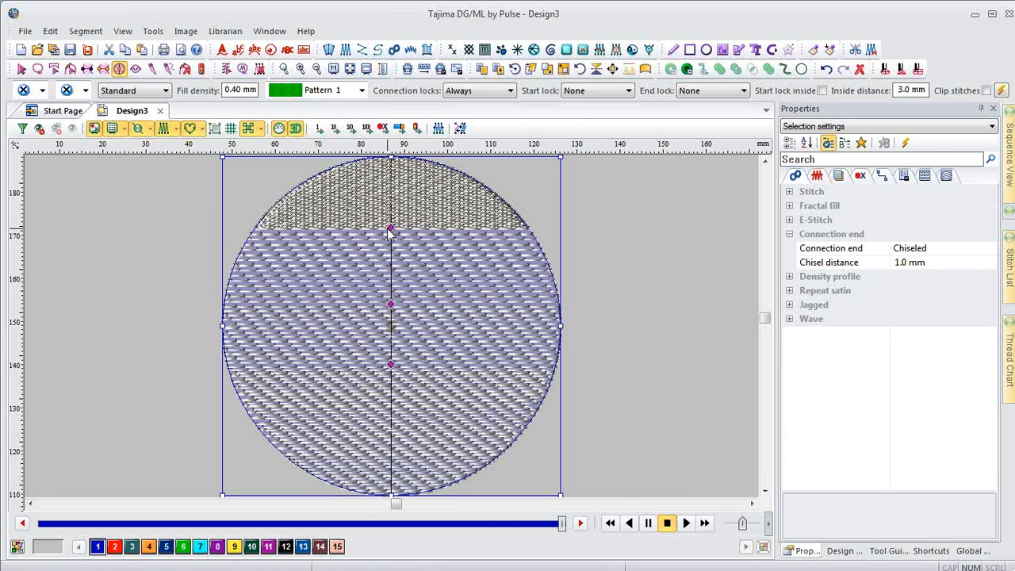
key(Escape)
click(146, 288)
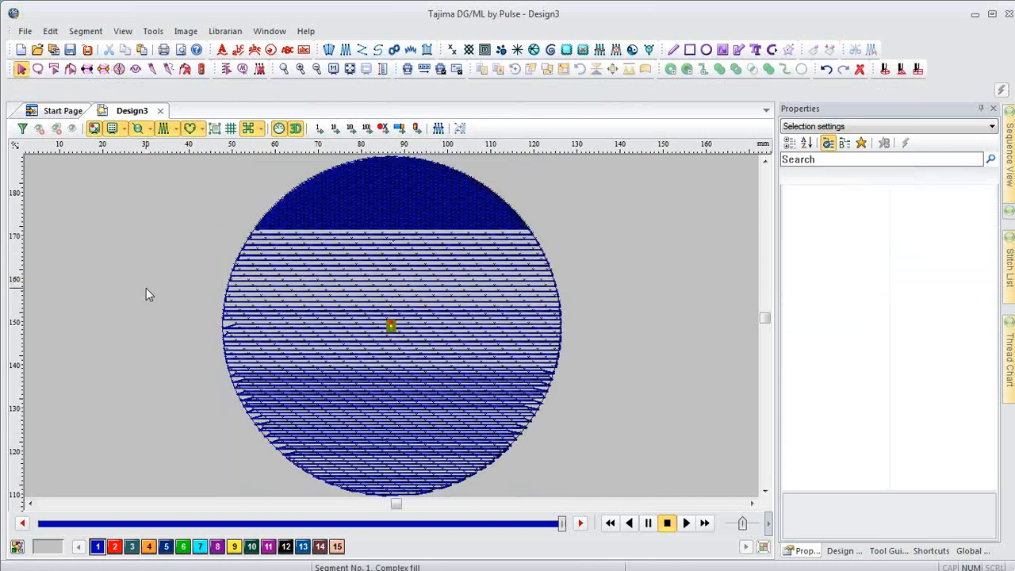
- Tilt the circle's stitch inclination line by moving its right end down to the circle's lower-right edge, and deselect the circle
click(229, 287)
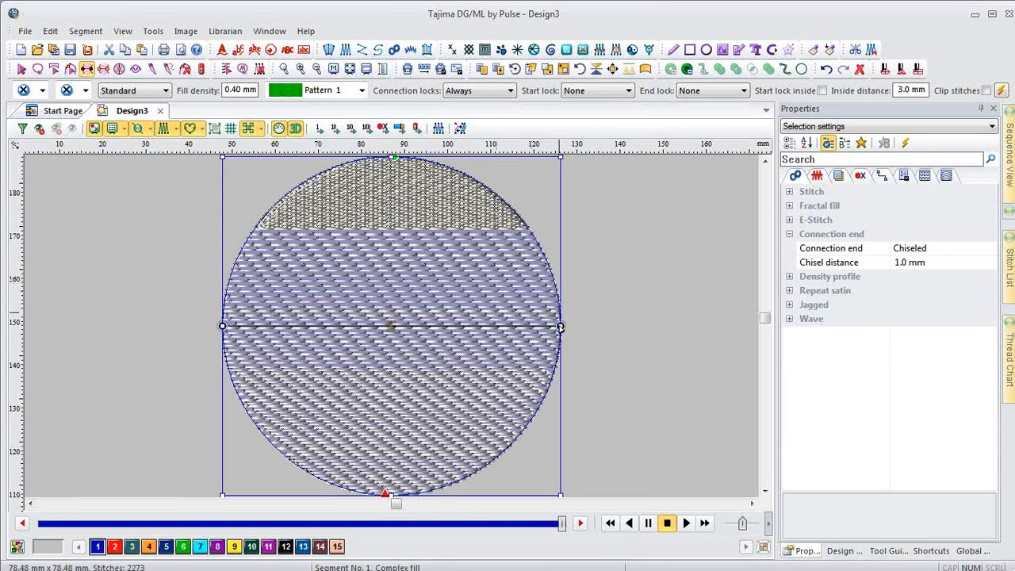
drag(559, 326, 500, 454)
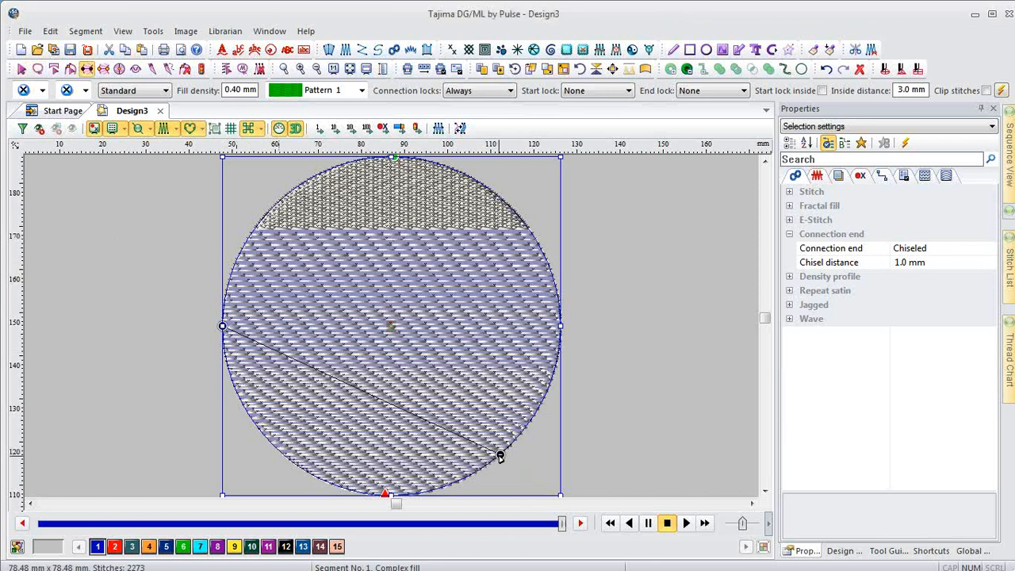
drag(499, 455, 537, 408)
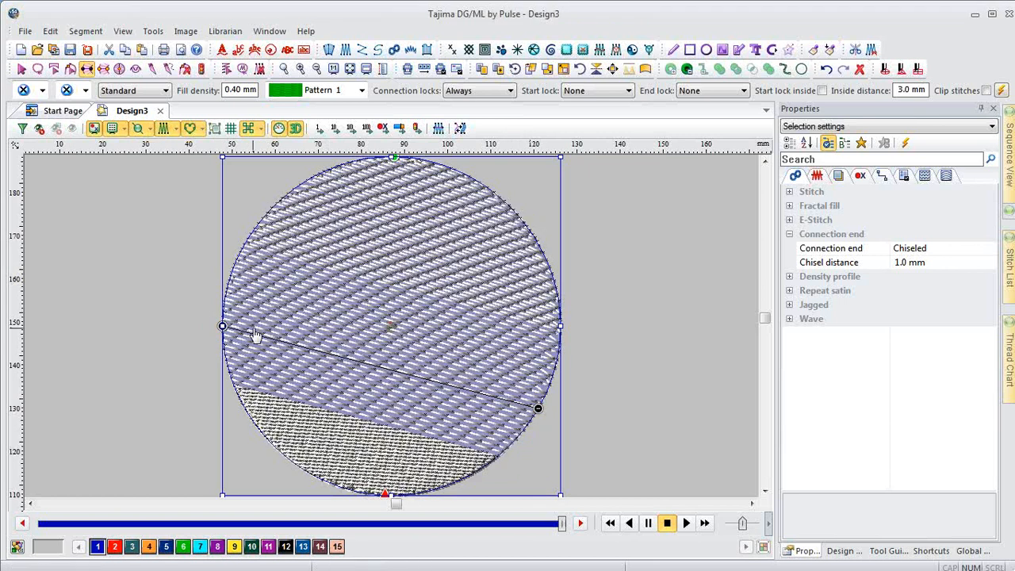
click(175, 303)
click(138, 271)
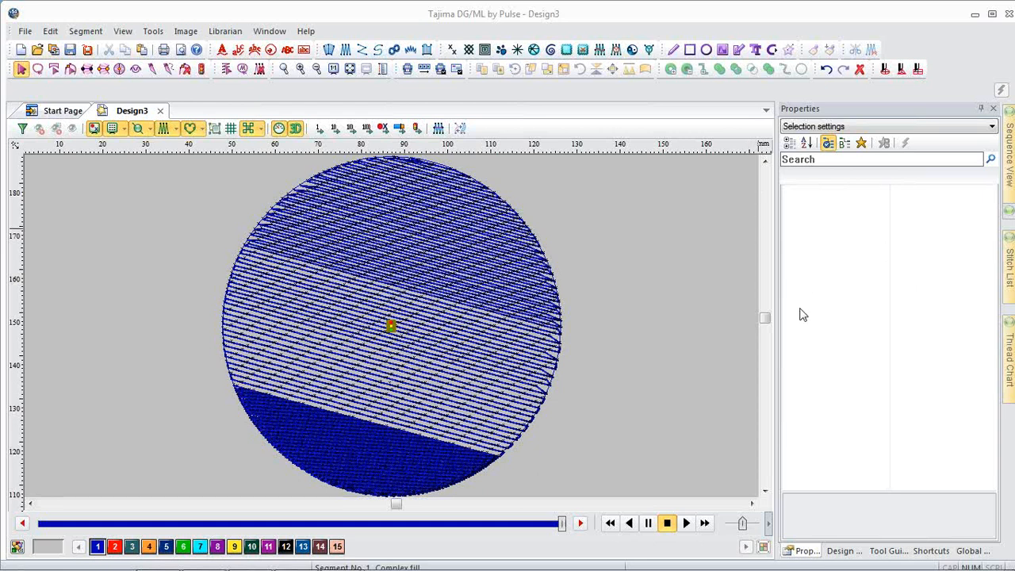
- Convert the circle's complex fill to a Spiral fill with its end point on the lower-right edge
click(531, 290)
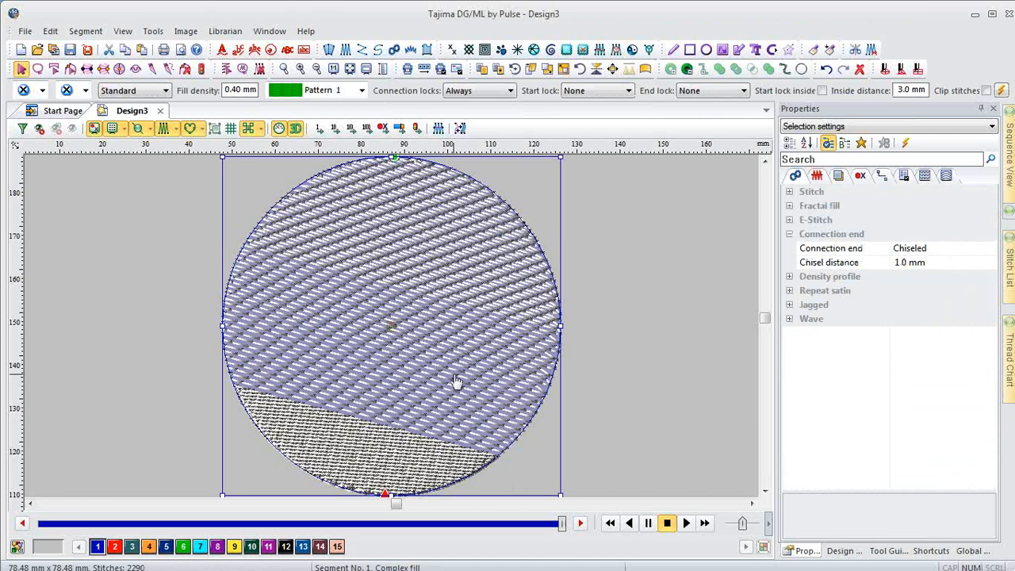
key(c)
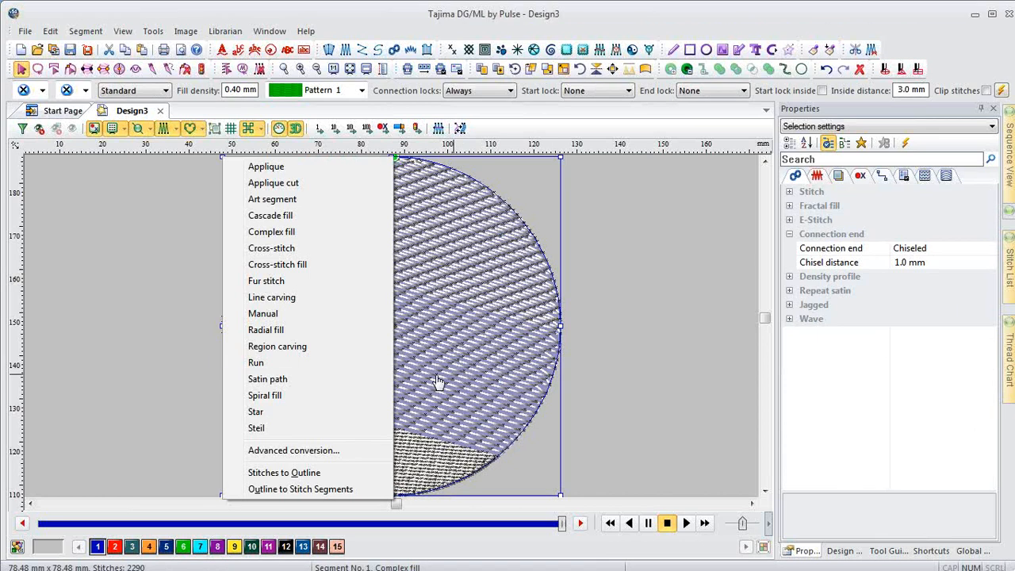
click(266, 395)
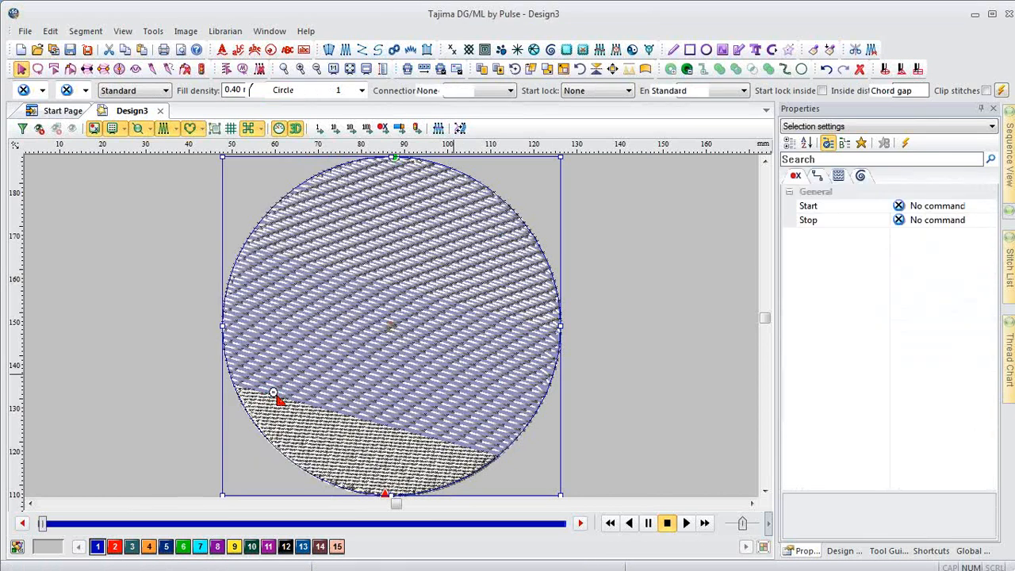
click(534, 415)
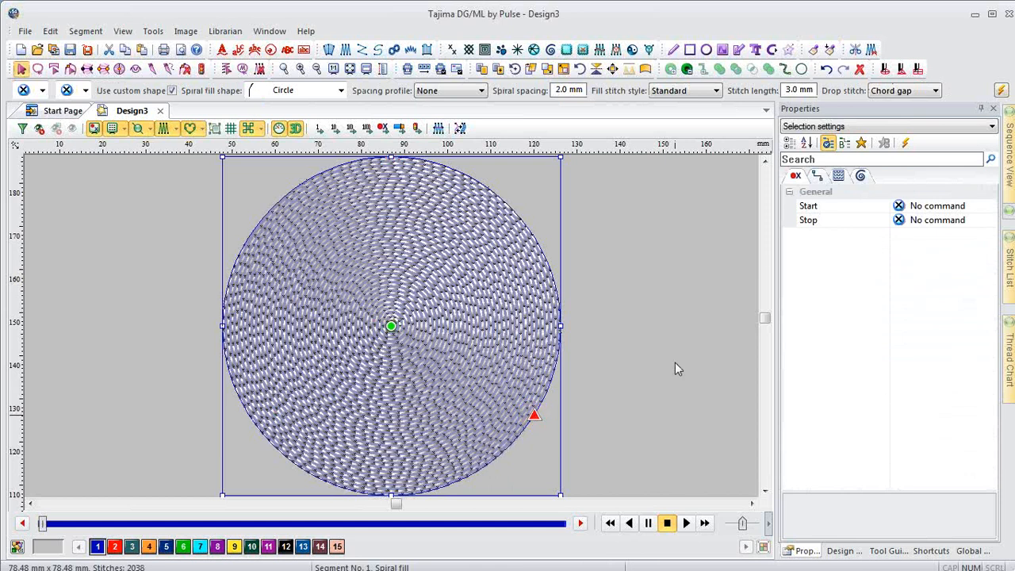
- Move the spiral's start point from the circle's centre to about 69 mm horizontally and 168 mm vertically, and replay the stitching
click(685, 522)
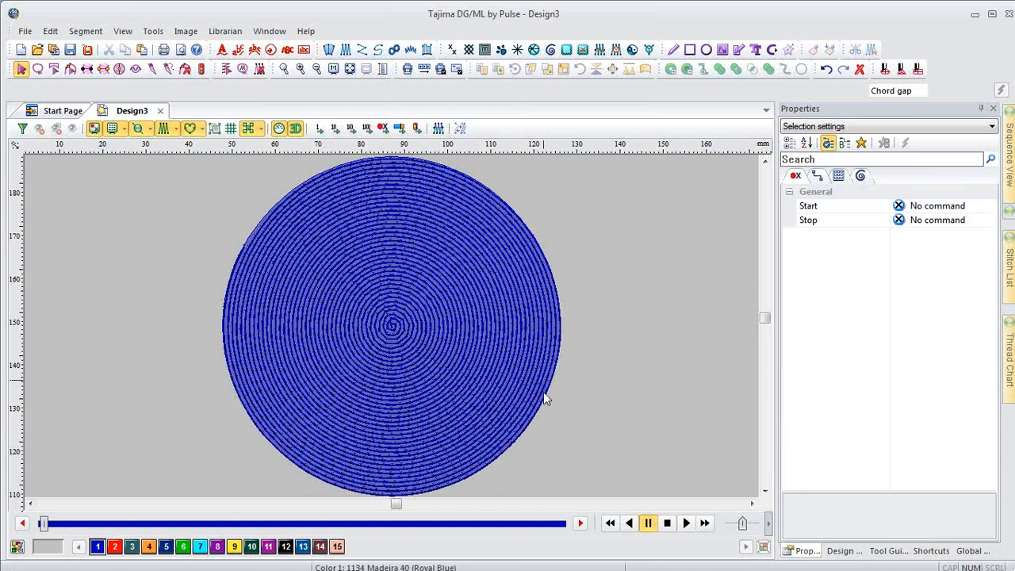
click(543, 392)
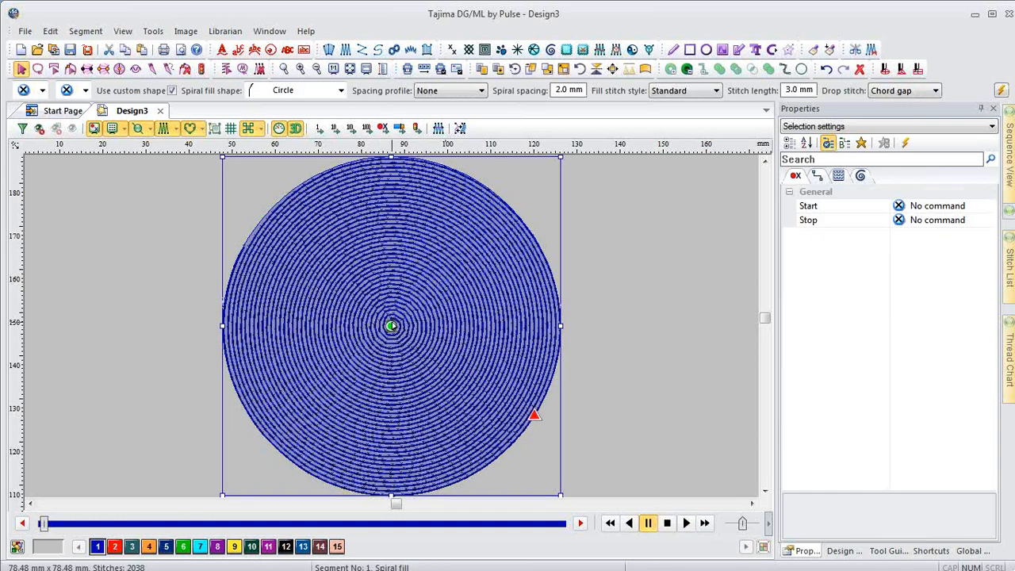
drag(391, 325, 314, 243)
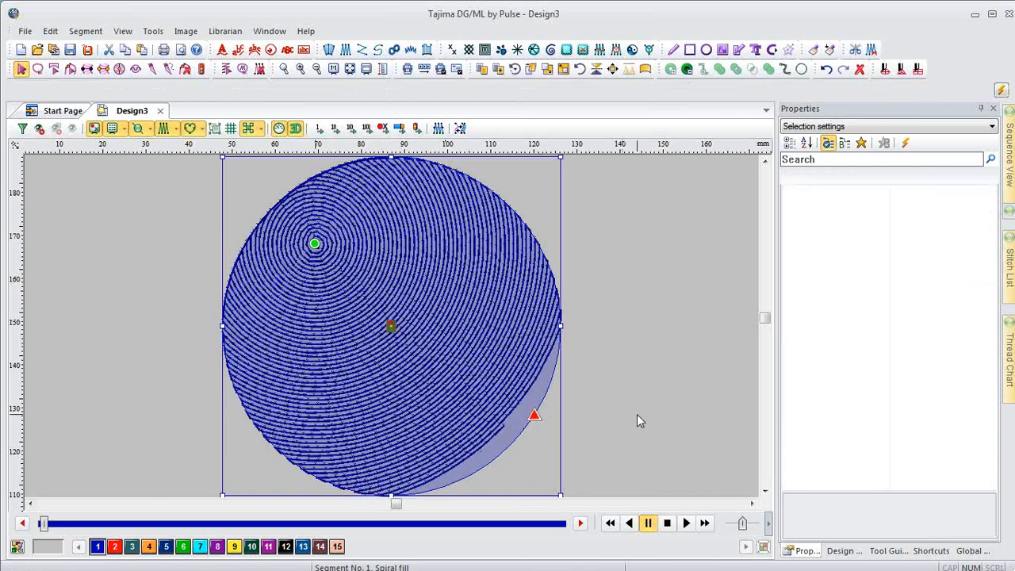
click(686, 523)
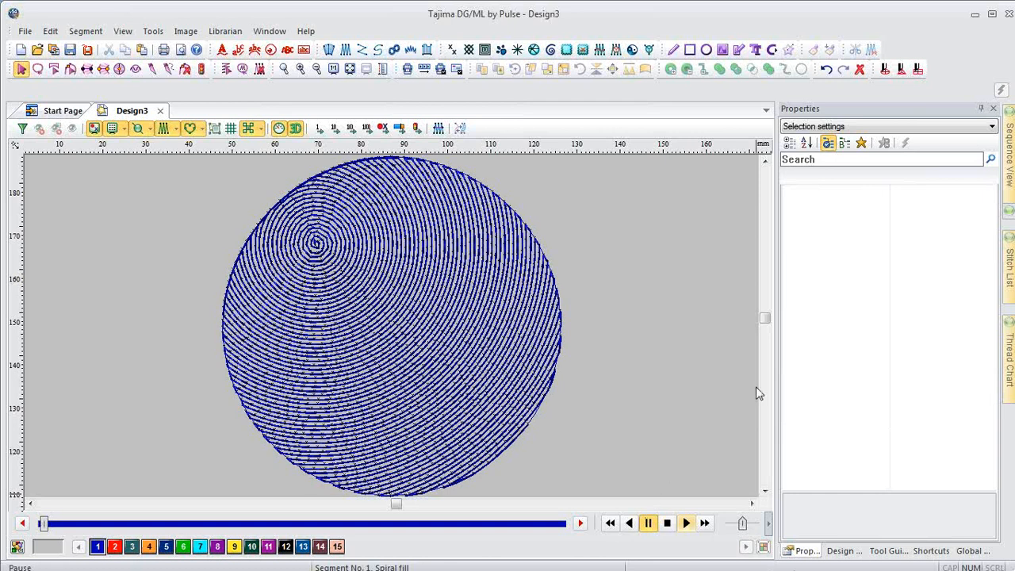
- Set the circle's spiral spacing profile to Linear decreasing, deselect it, and replay the stitching
click(559, 284)
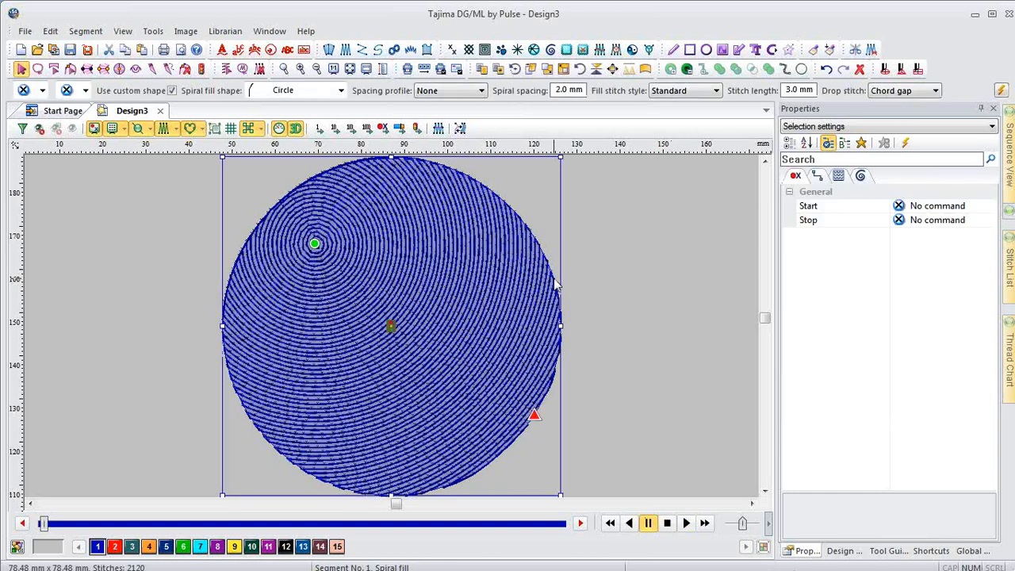
click(481, 90)
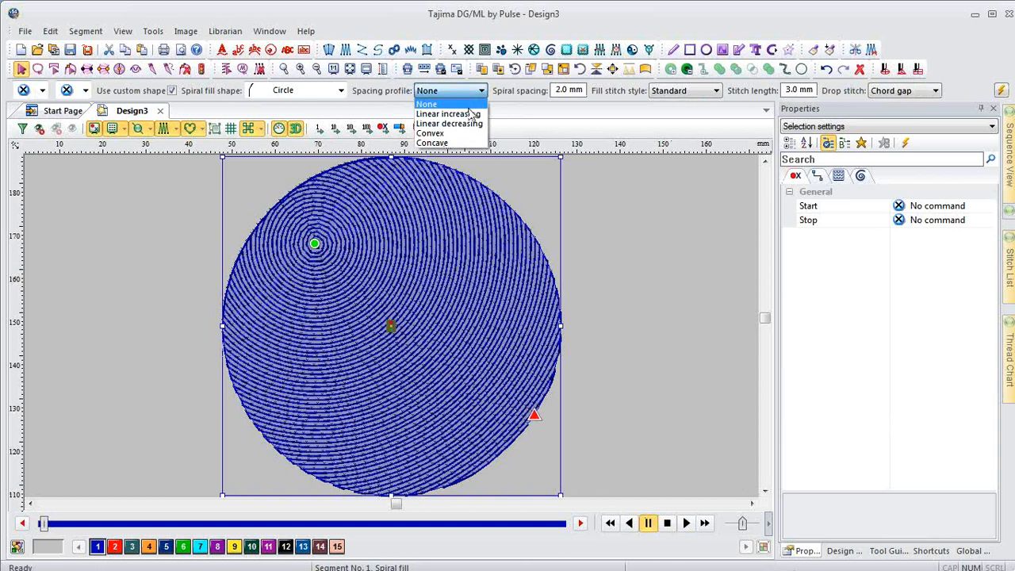
click(449, 124)
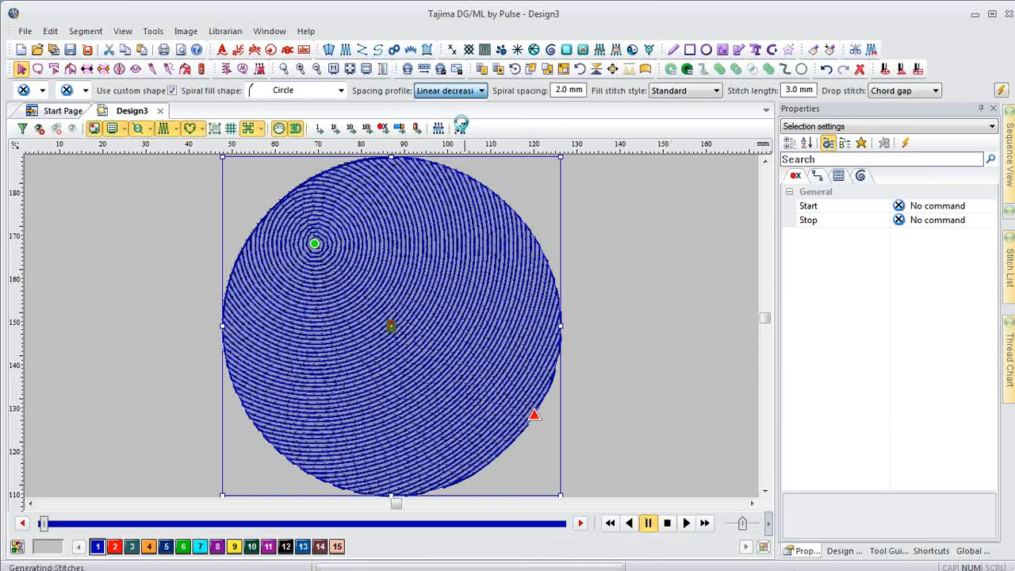
click(656, 362)
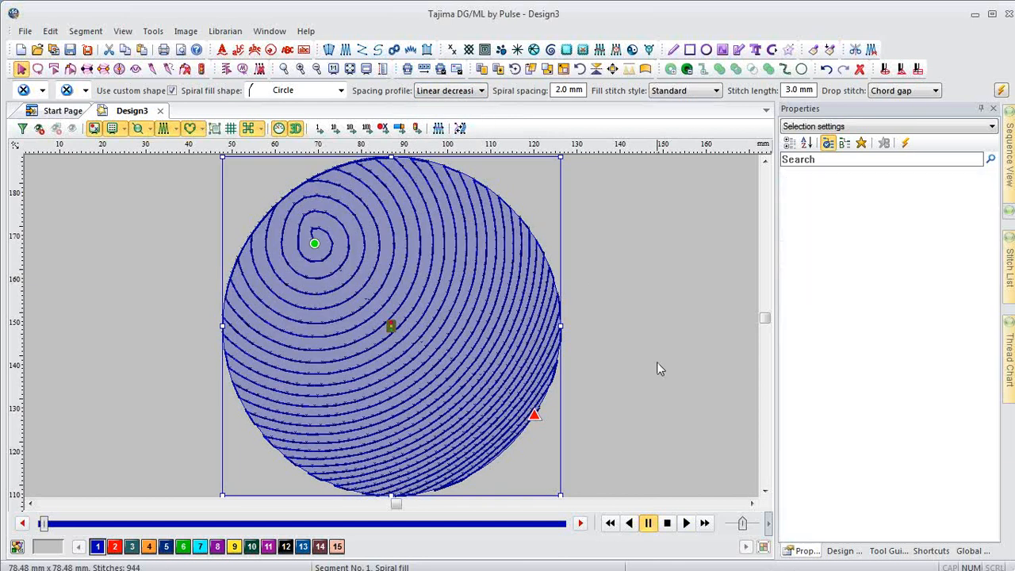
click(687, 526)
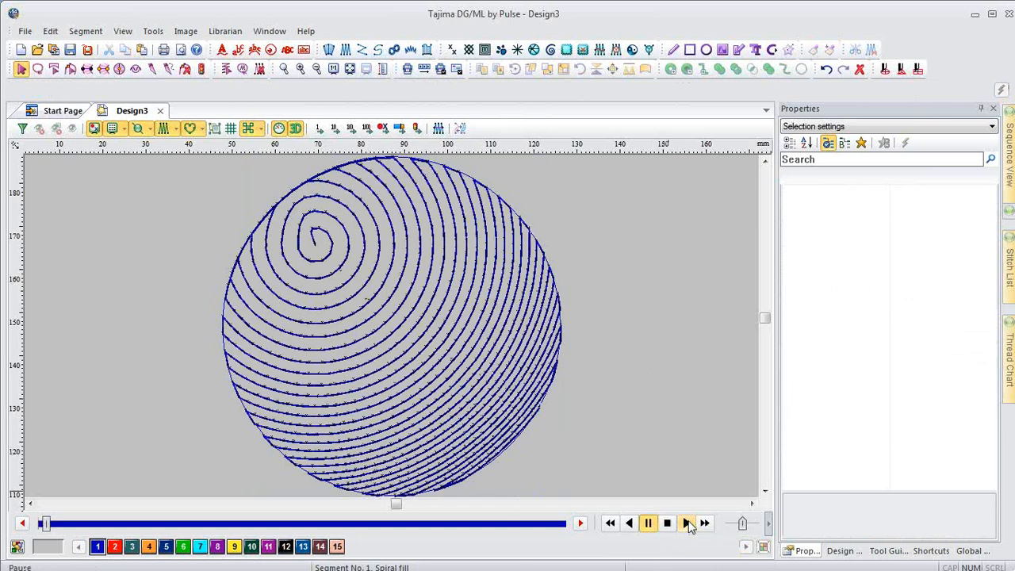
- Change the circle's spiral fill shape to house, deselect it, and play the stitching before pausing it
click(550, 279)
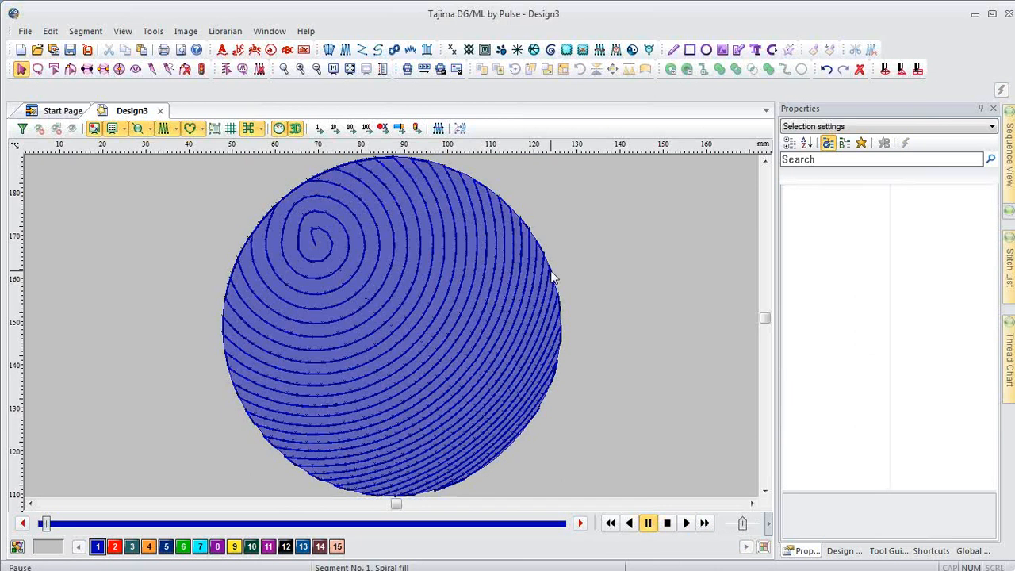
click(341, 90)
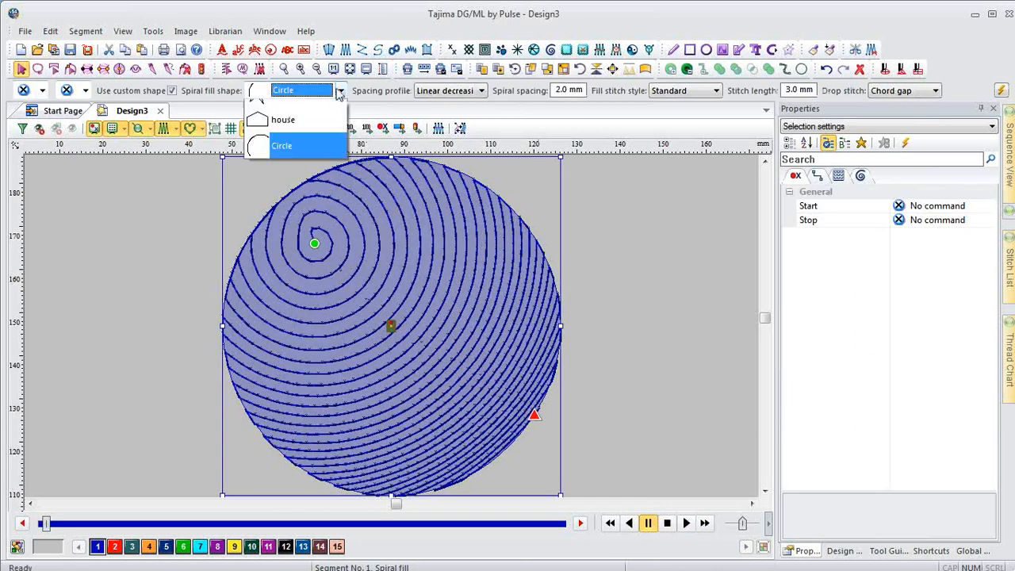
click(289, 140)
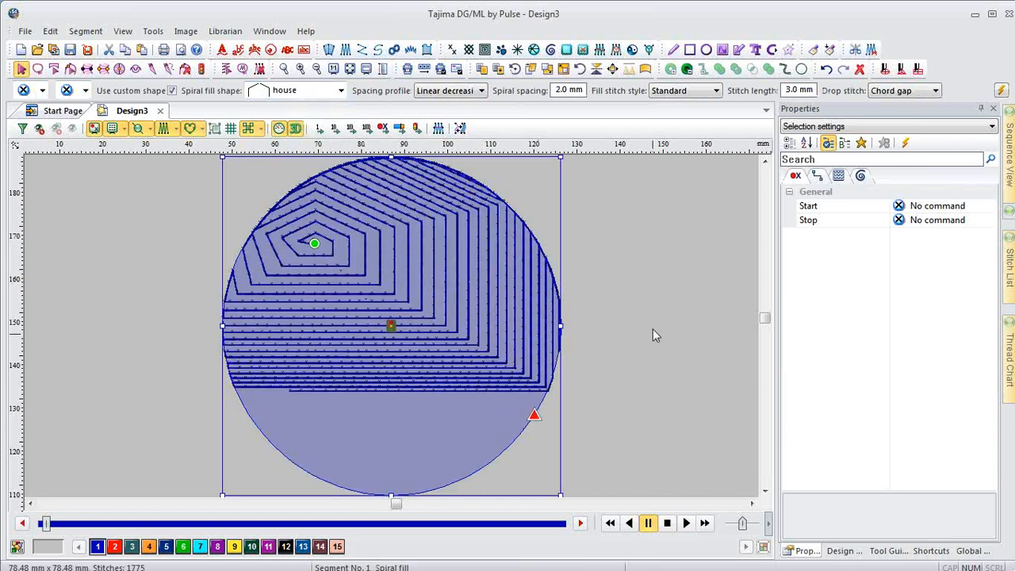
click(654, 329)
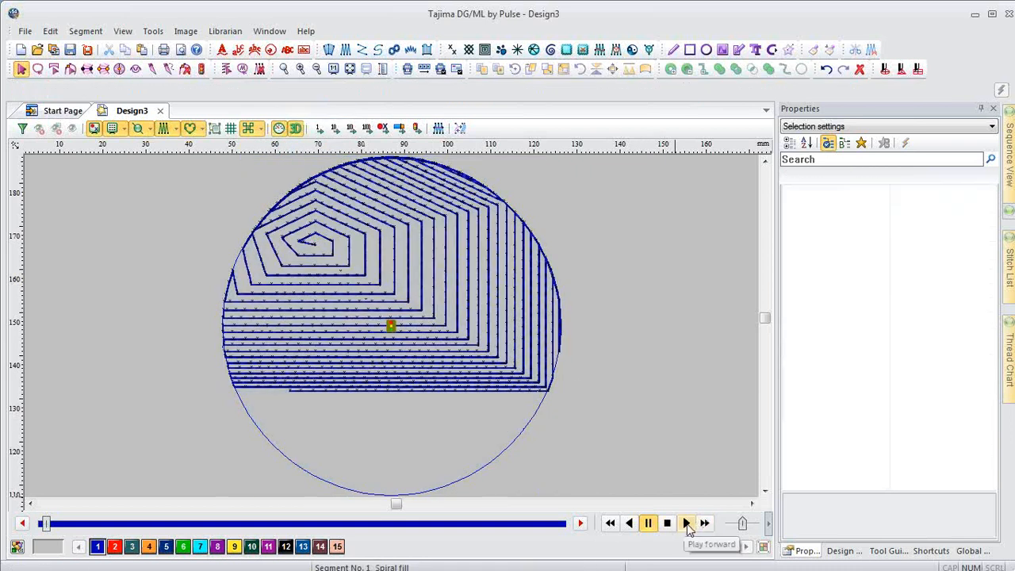
click(687, 525)
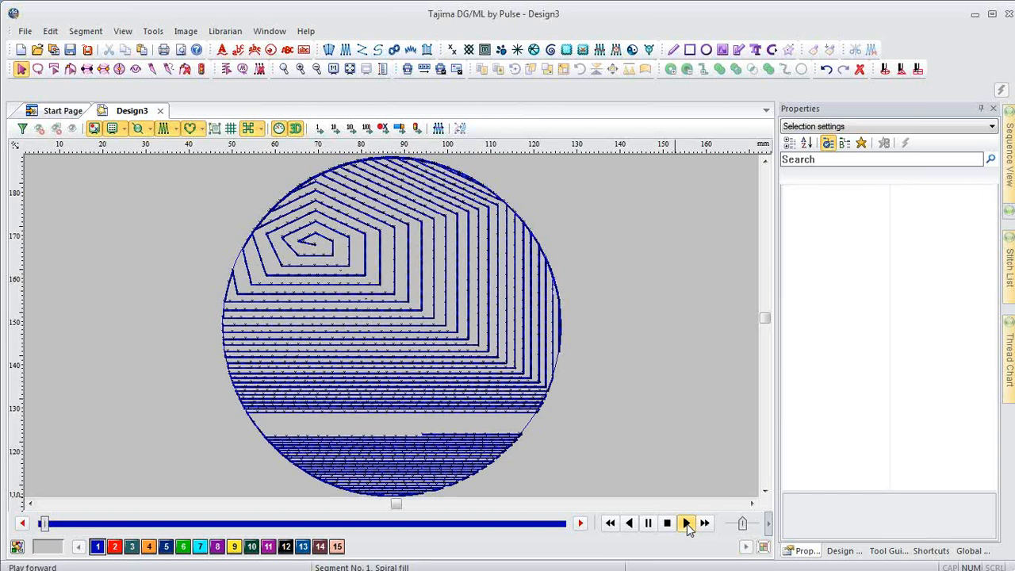
click(648, 523)
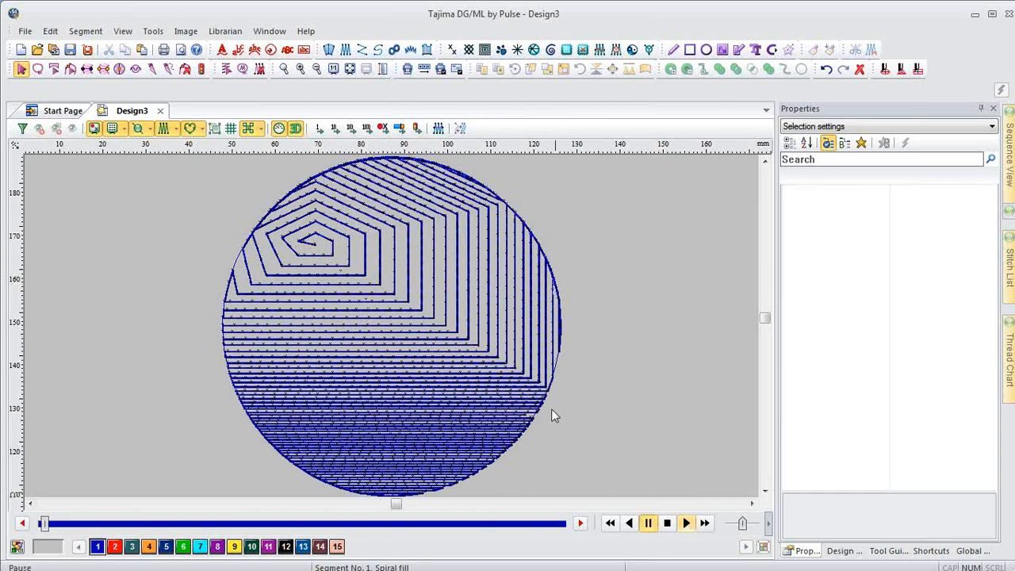
- Move the spiral's end point to the circle's bottom edge at about 91 mm on the horizontal ruler, and replay the stitching
click(537, 417)
drag(530, 423, 407, 473)
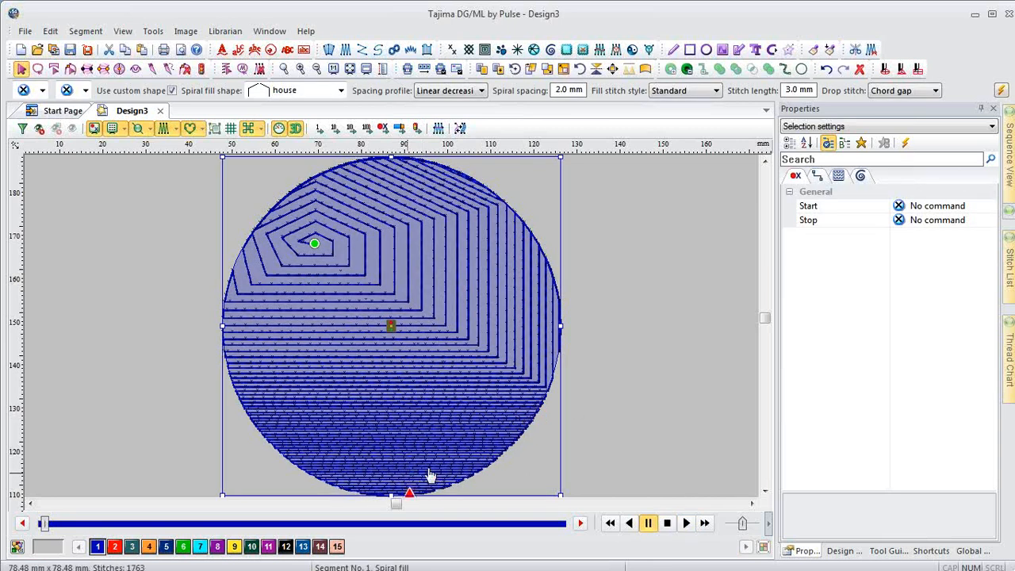
click(664, 347)
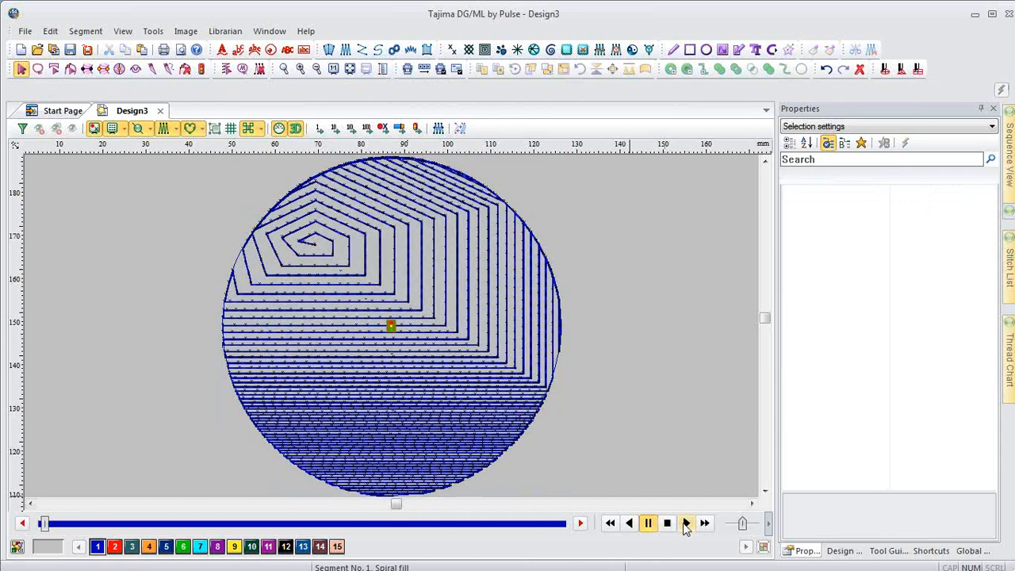
click(686, 523)
- Move the spiral's start point to the circle's upper-right area and its end point to the lower-left edge, and replay the stitching
click(557, 294)
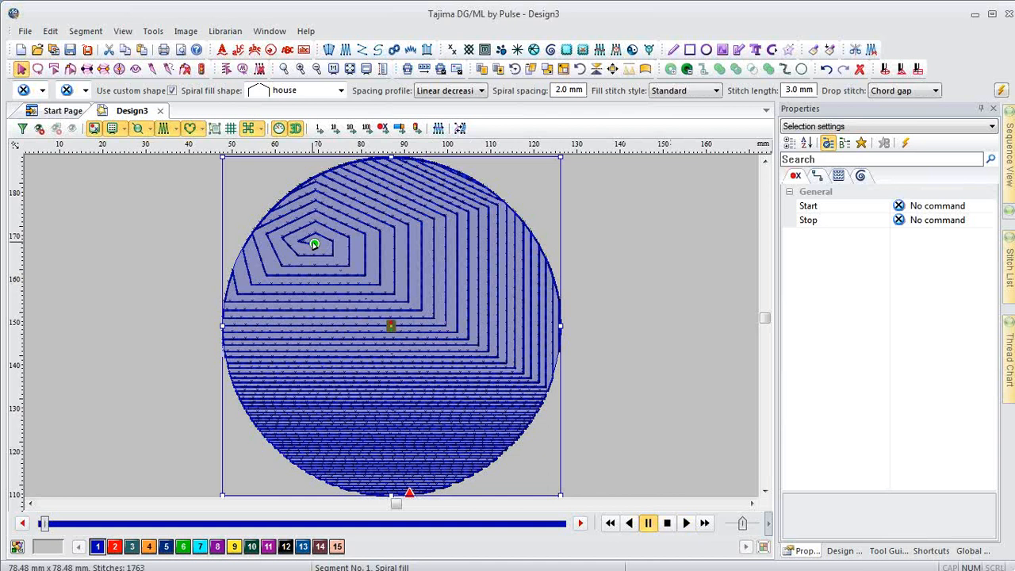
drag(314, 245, 483, 235)
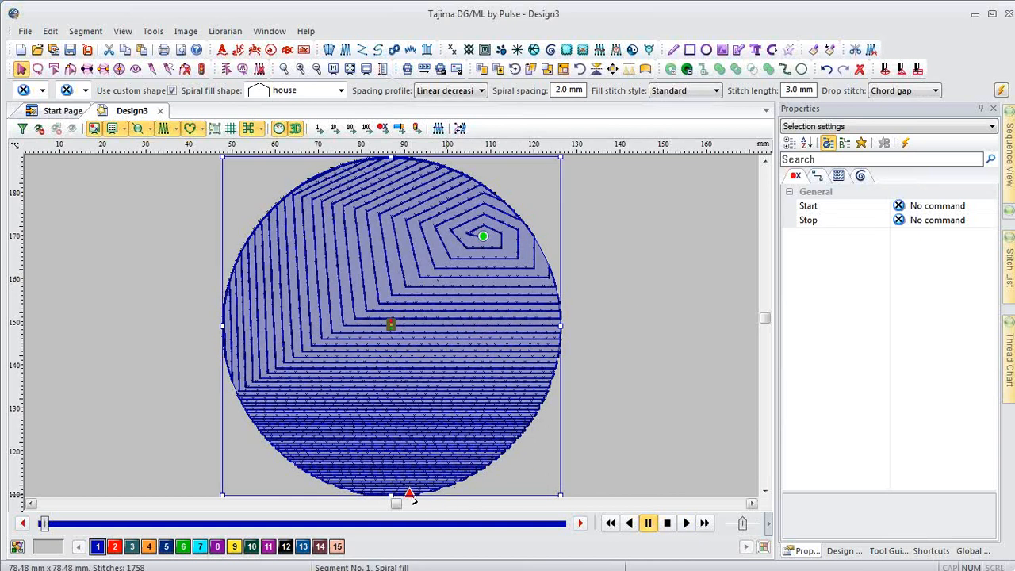
drag(409, 493, 240, 400)
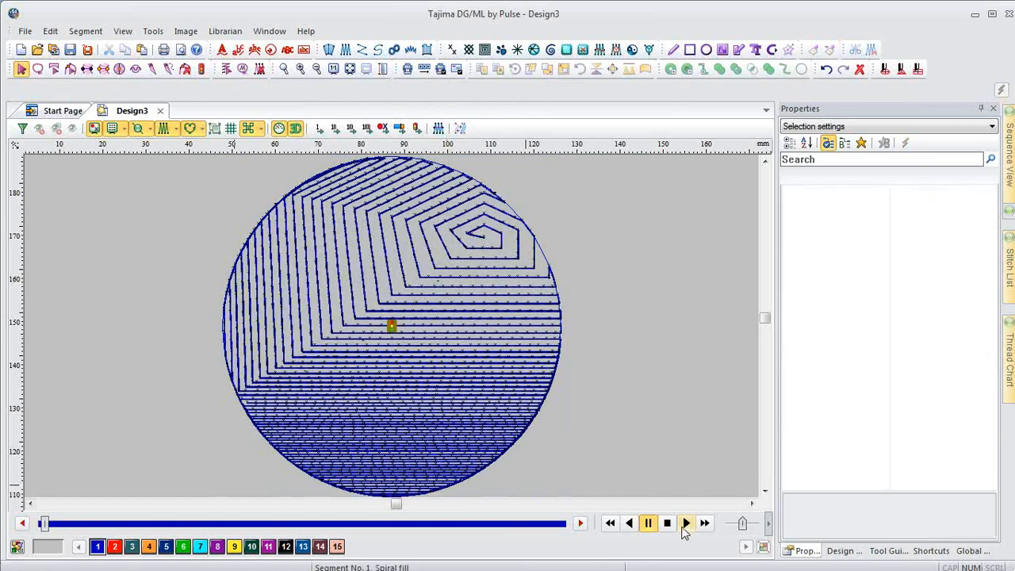
click(686, 524)
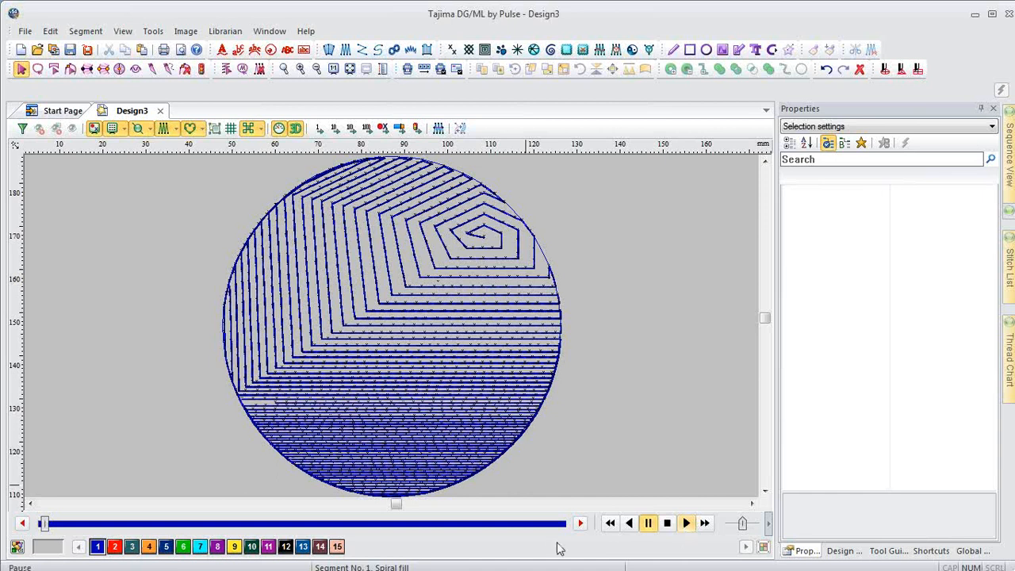
- Change the circle's spiral fill shape to star, deselect it, and replay the stitching
click(529, 435)
click(537, 418)
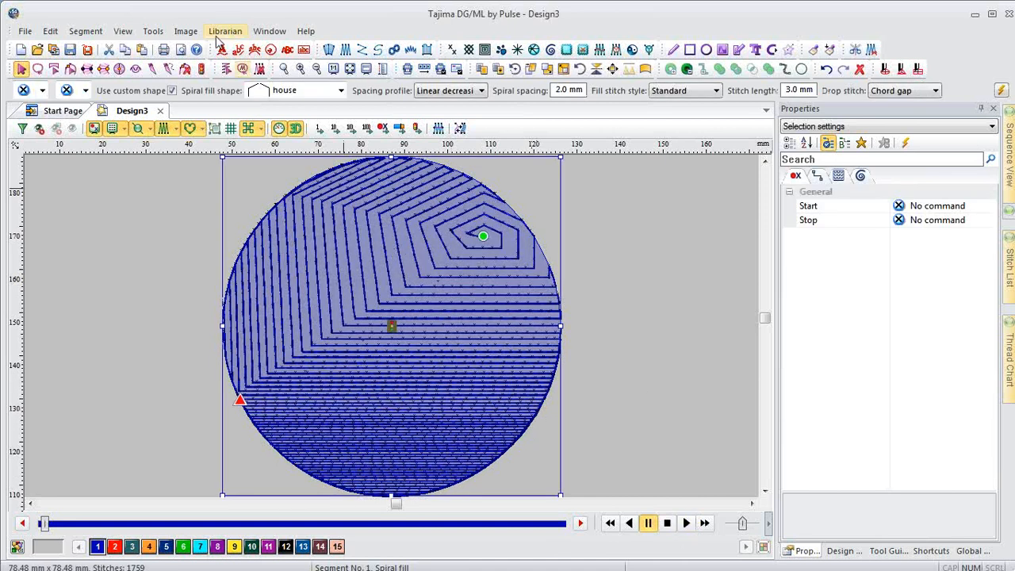
click(340, 90)
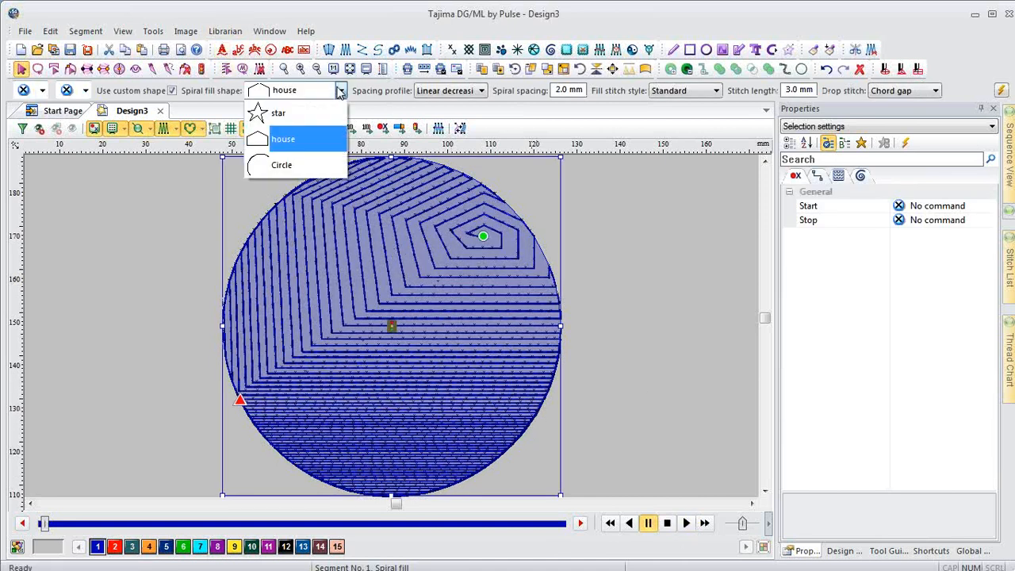
click(301, 114)
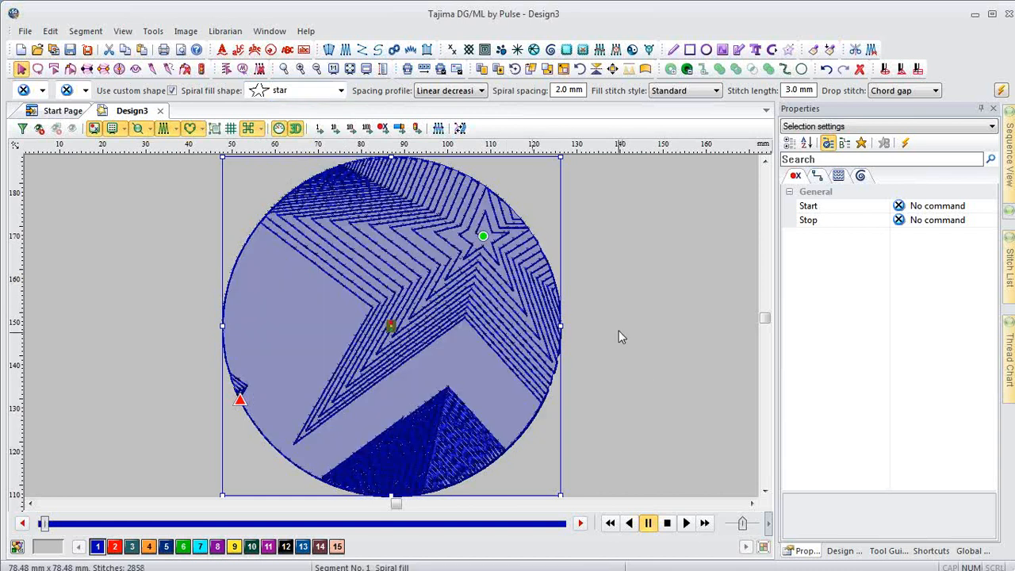
click(625, 327)
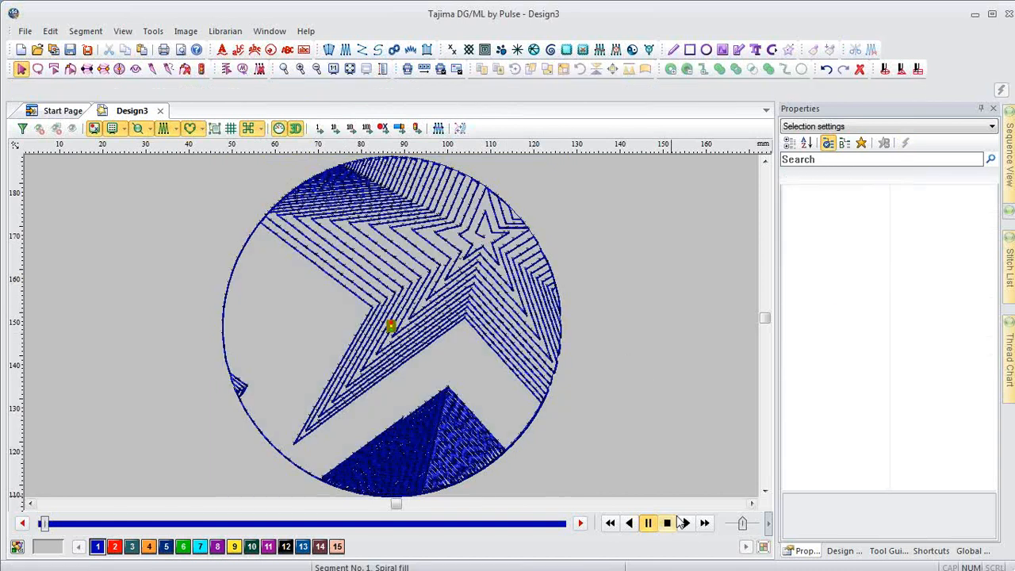
click(685, 522)
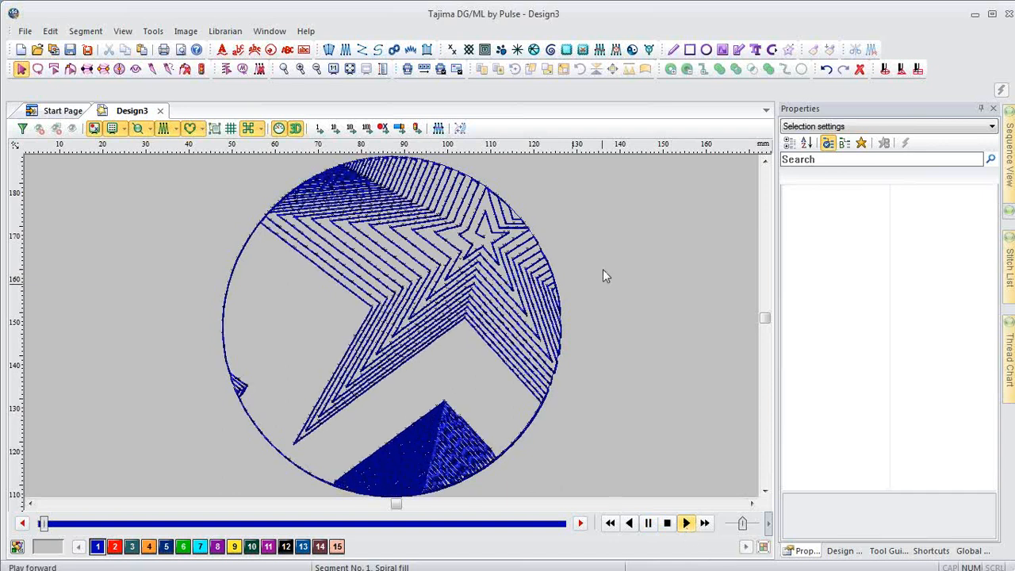
- Set the star spiral fill's spacing to 4.0 mm in its stitch properties and deselect the circle
click(543, 262)
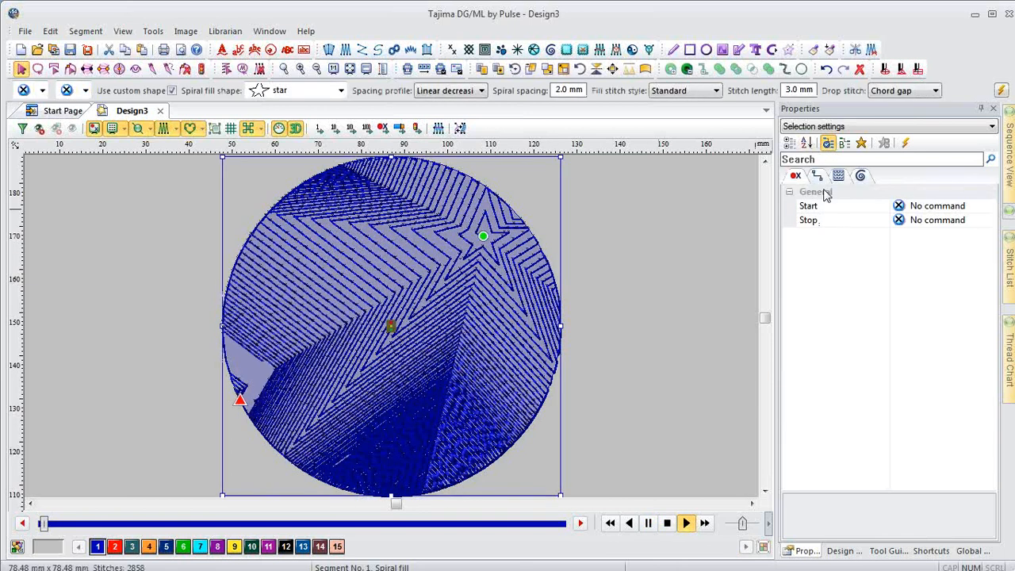
click(818, 176)
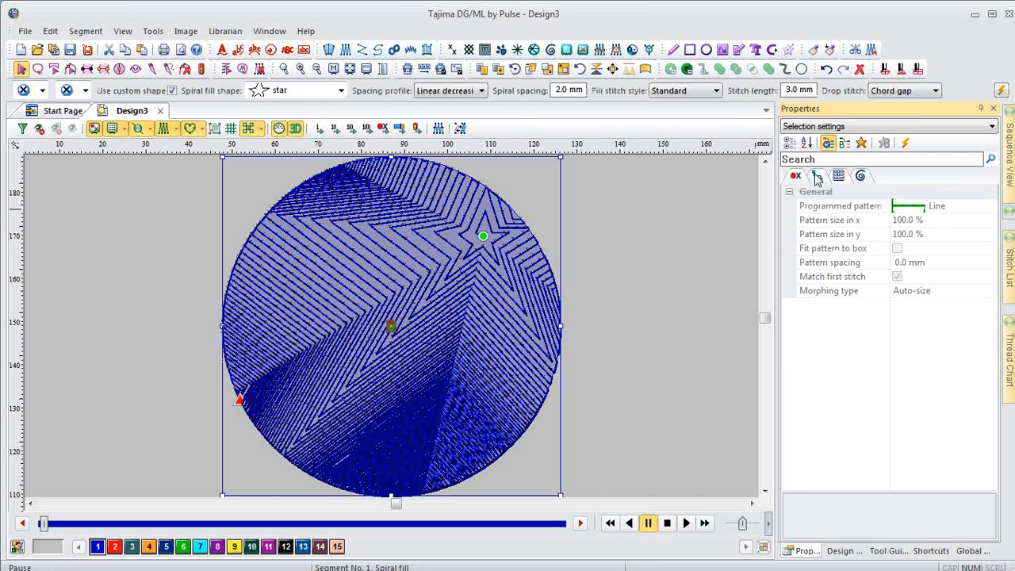
click(863, 177)
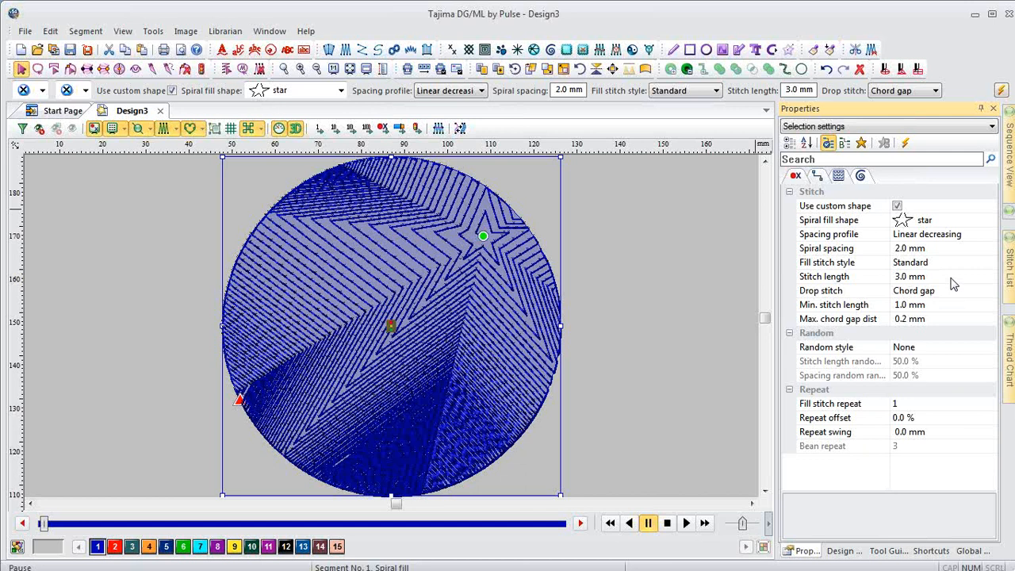
click(917, 249)
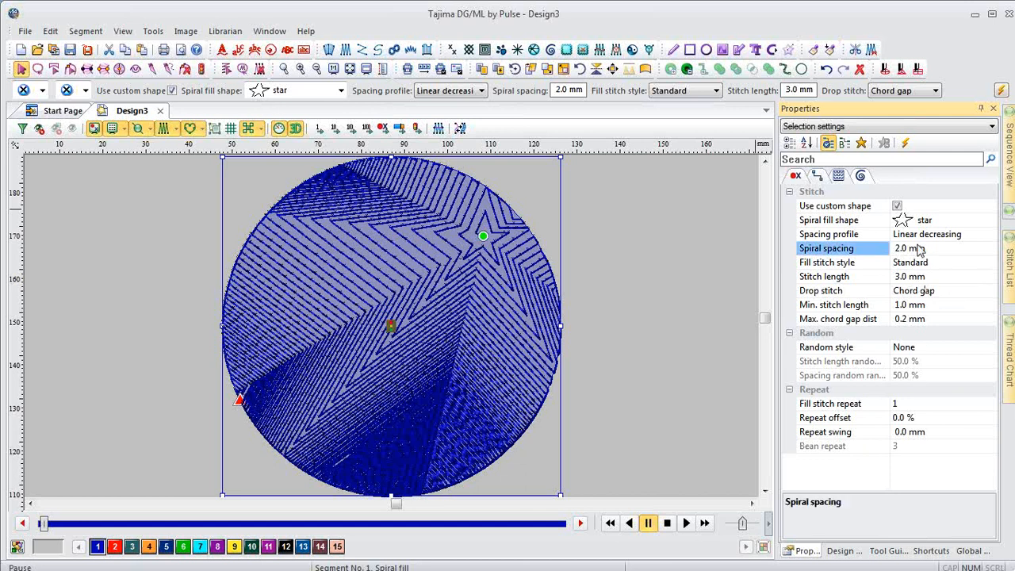
click(937, 249)
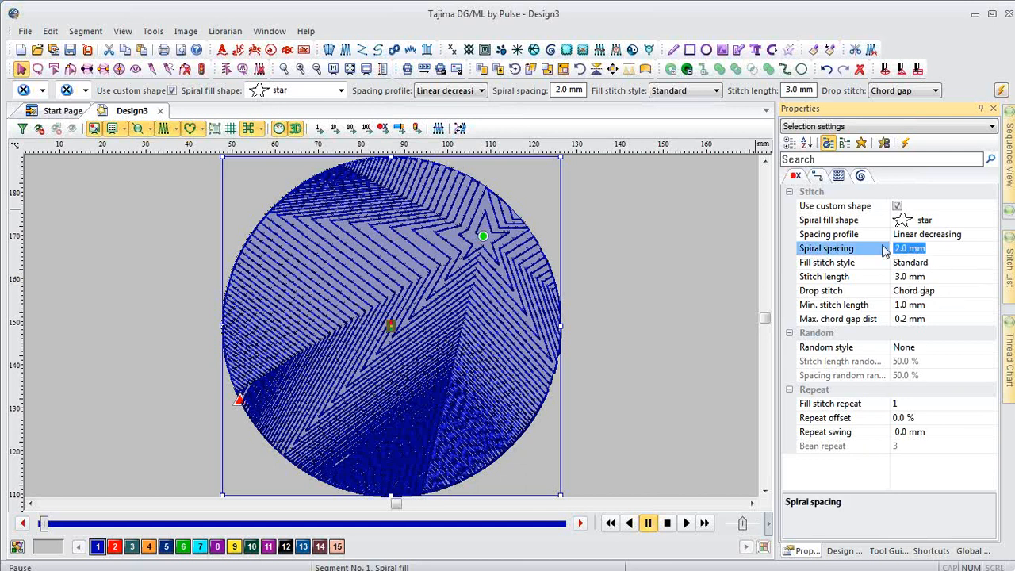
text(4)
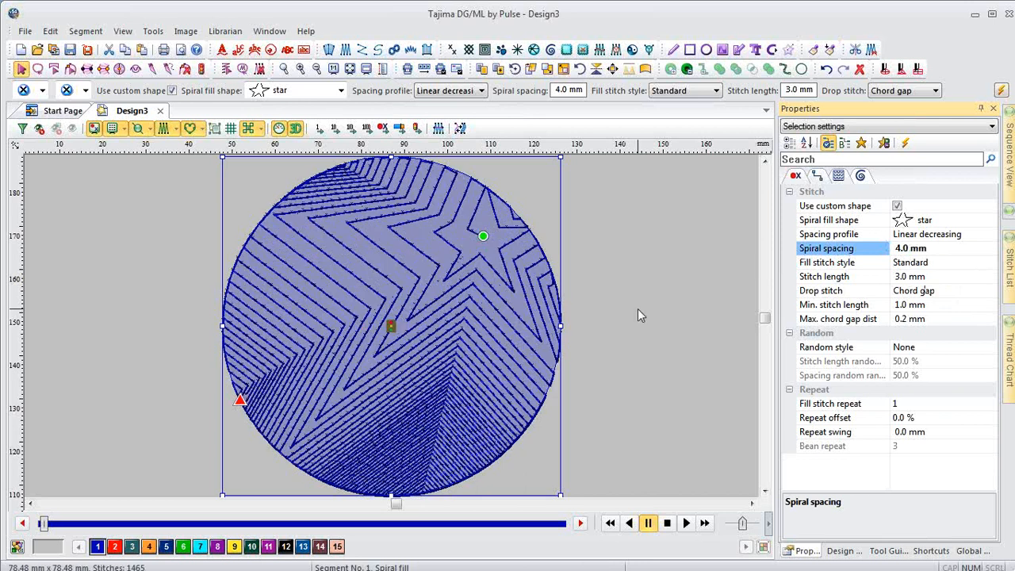
click(638, 308)
- Reselect the circle, set its spiral spacing to 5.0 mm, and deselect it
click(536, 244)
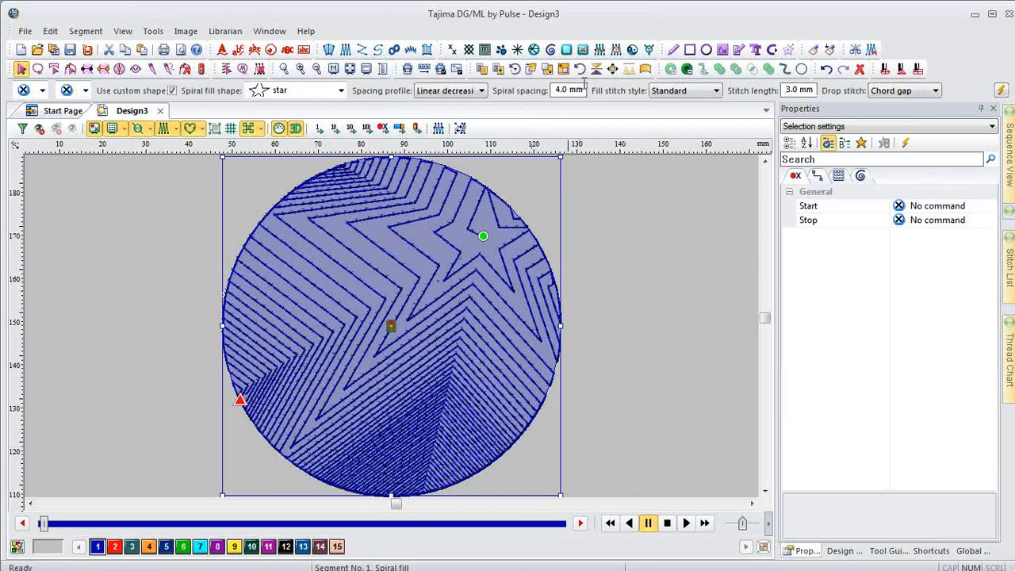
double_click(567, 90)
text(5)
key(Return)
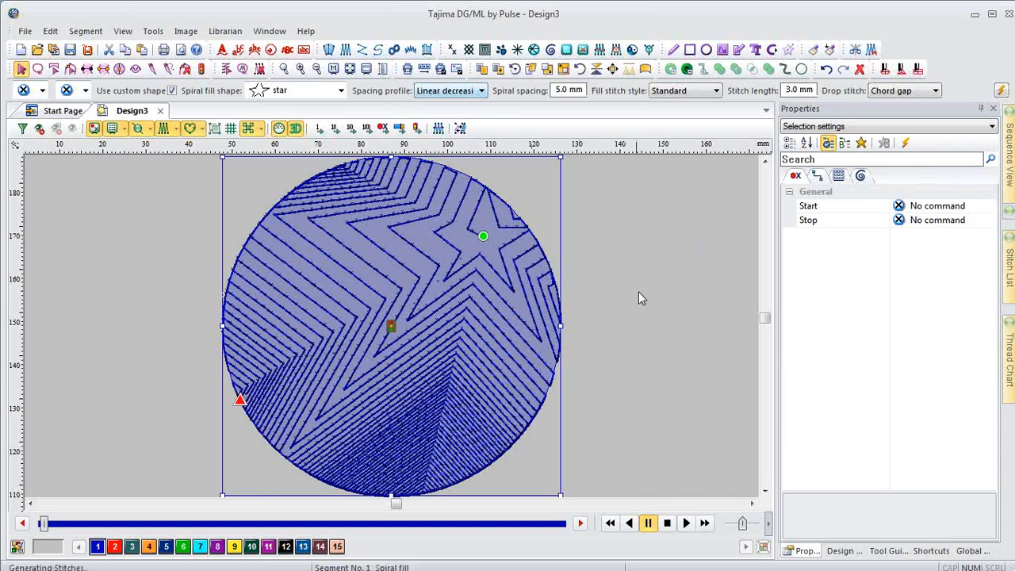
click(615, 341)
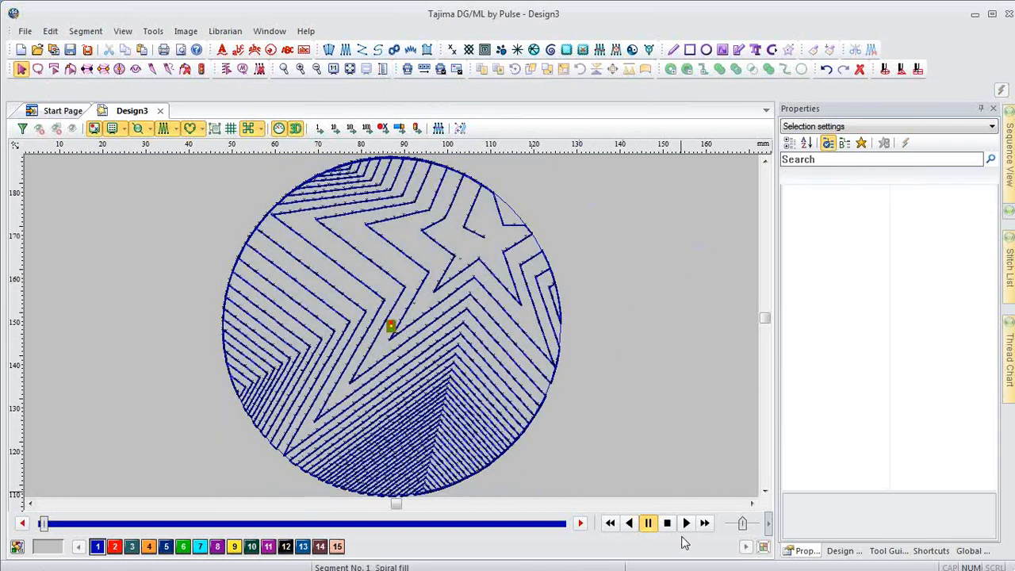
- Move the star spiral's start point to the circle's upper middle and its end point to the lower-right edge, and replay the stitching
click(687, 523)
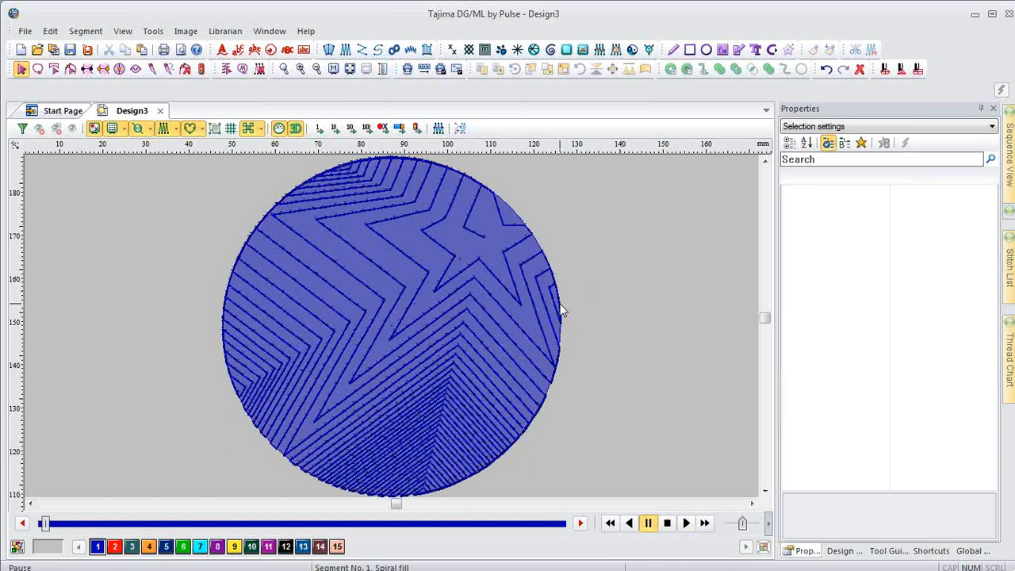
click(556, 313)
mouse_move(484, 236)
mouse_down()
mouse_move(442, 262)
mouse_move(371, 268)
mouse_up()
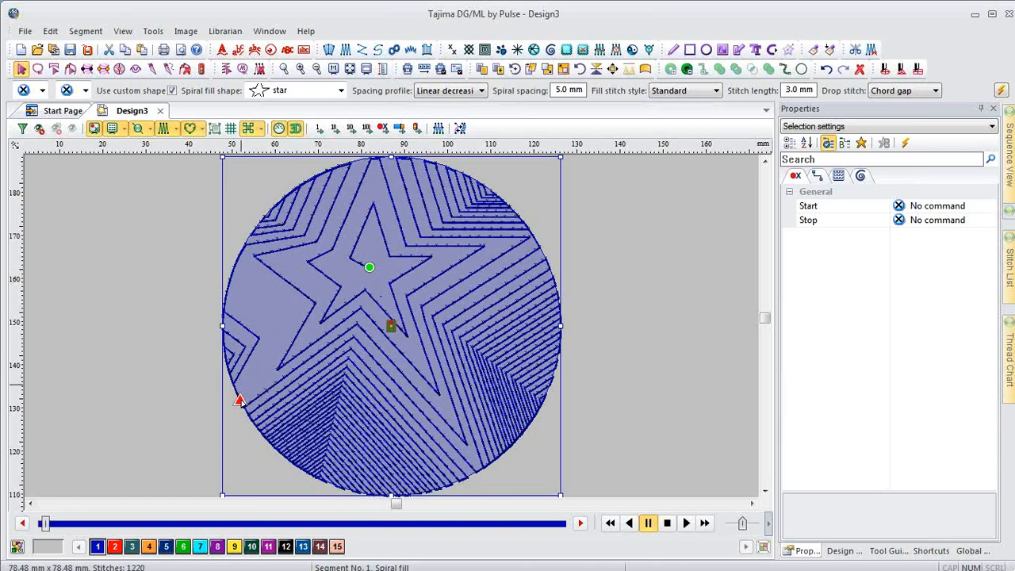
mouse_move(240, 401)
mouse_down()
mouse_move(256, 421)
mouse_move(514, 491)
mouse_move(525, 483)
mouse_up()
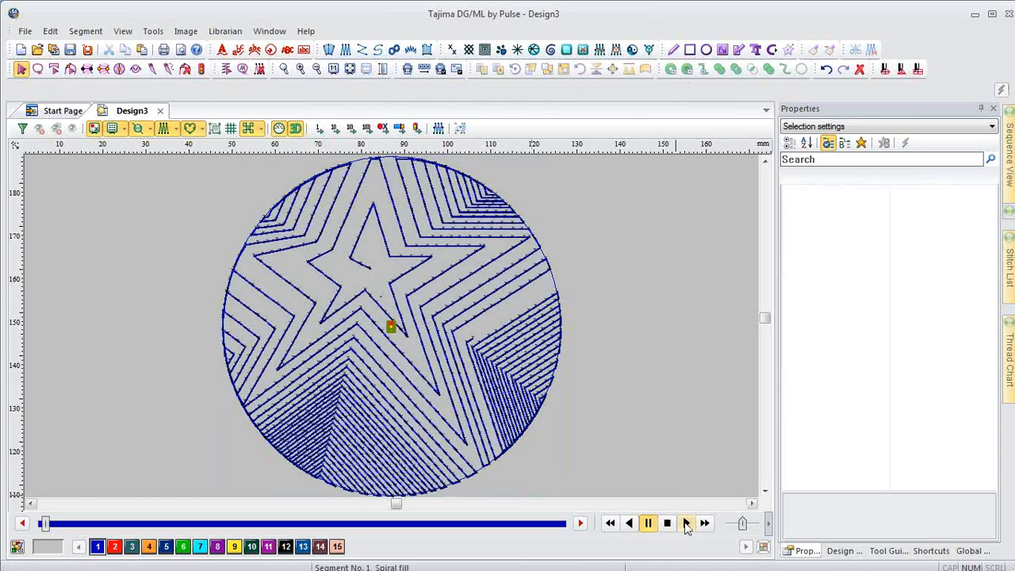
click(687, 523)
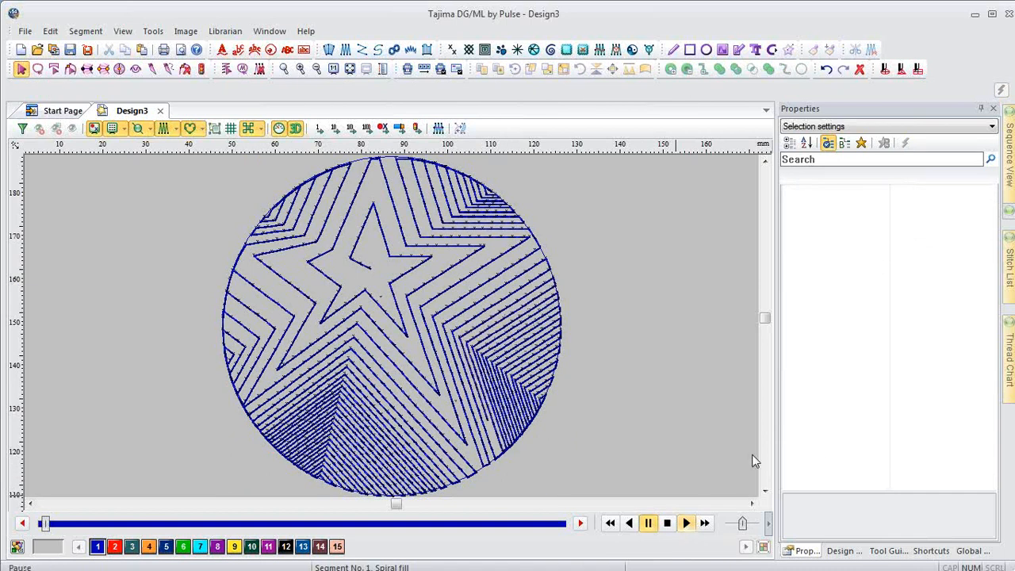
- Delete the circle and load the Offset vector artwork from the Demo2011 folder
click(557, 301)
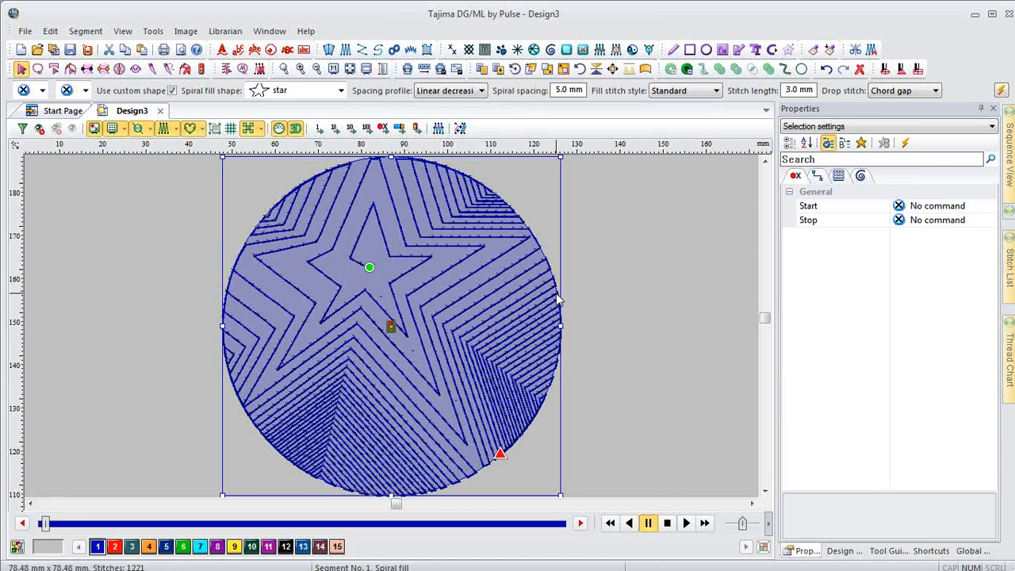
key(Delete)
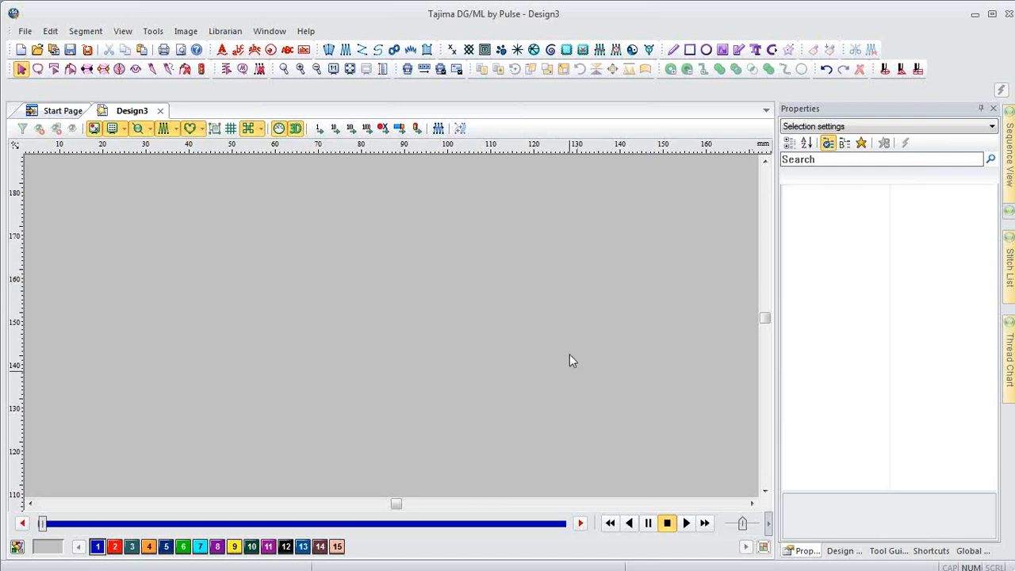
click(722, 51)
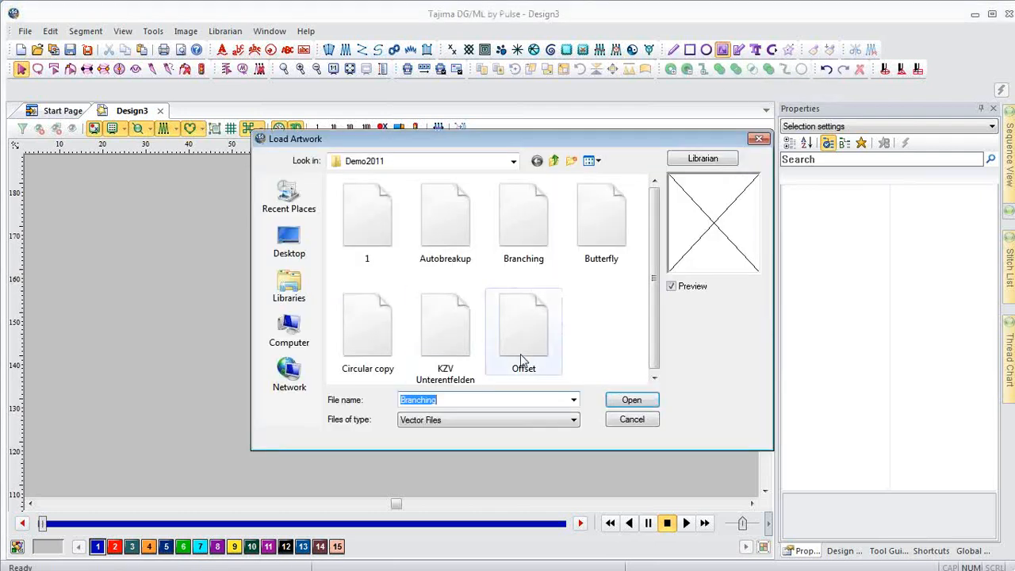
click(520, 339)
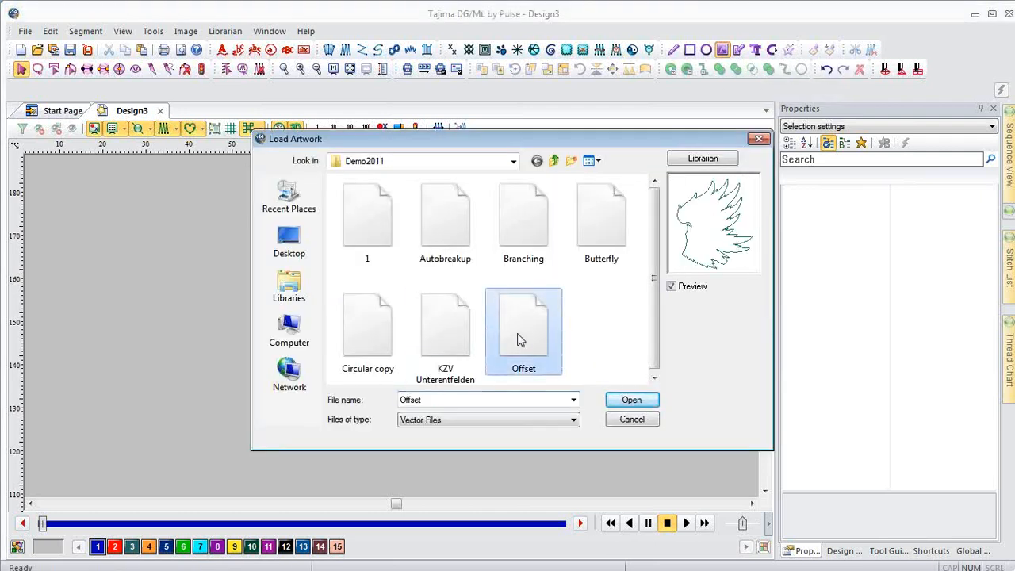
click(630, 404)
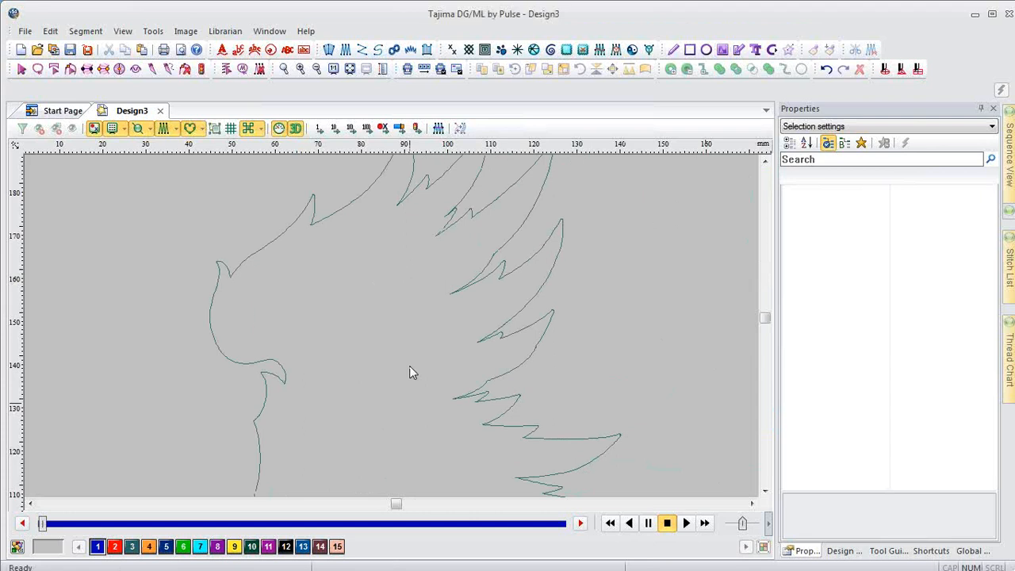
- Place three copies of the wing artwork side by side in a row and fit them in the view
key(z)
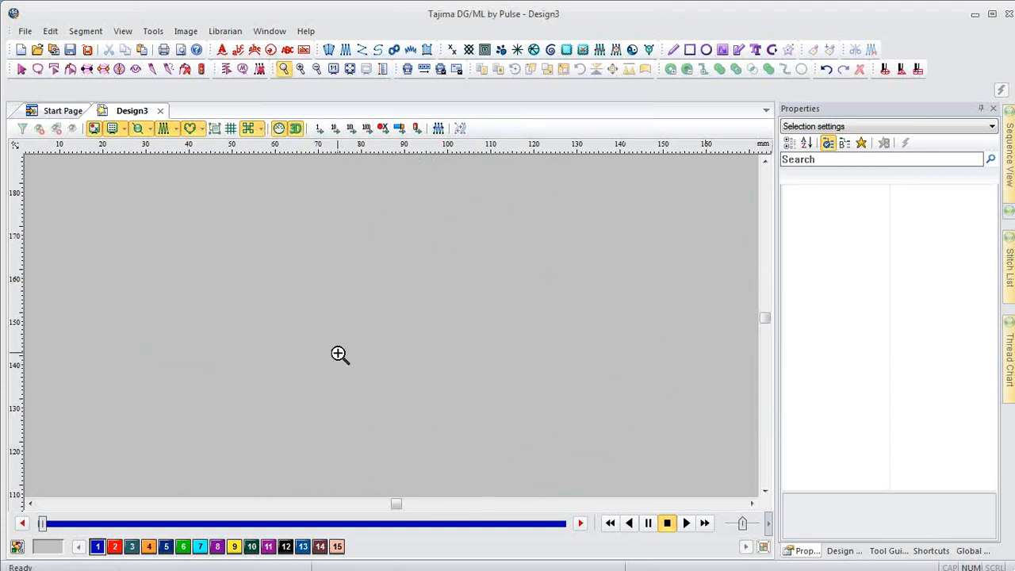
right_click(337, 353)
right_click(338, 353)
key(Escape)
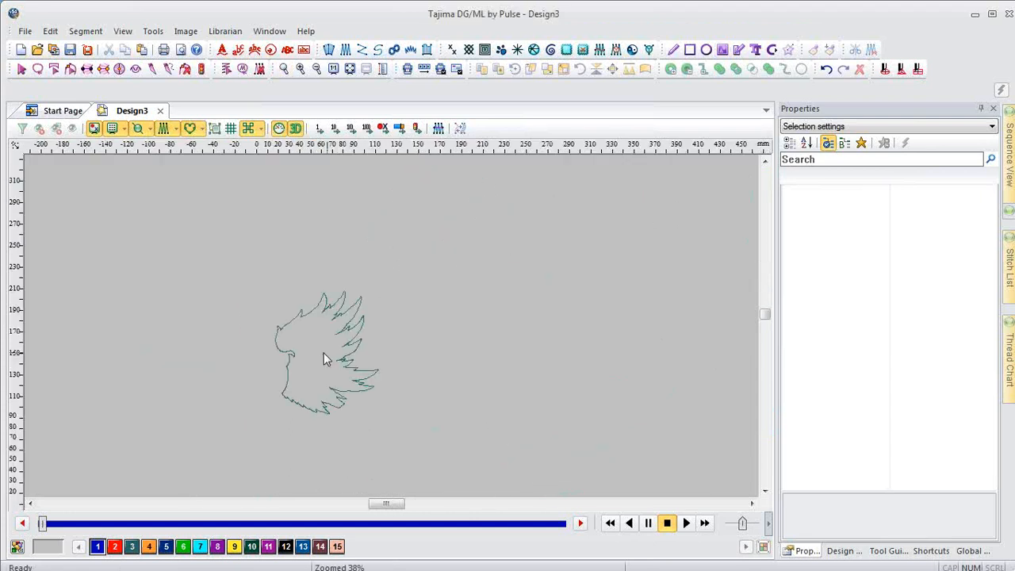
click(106, 298)
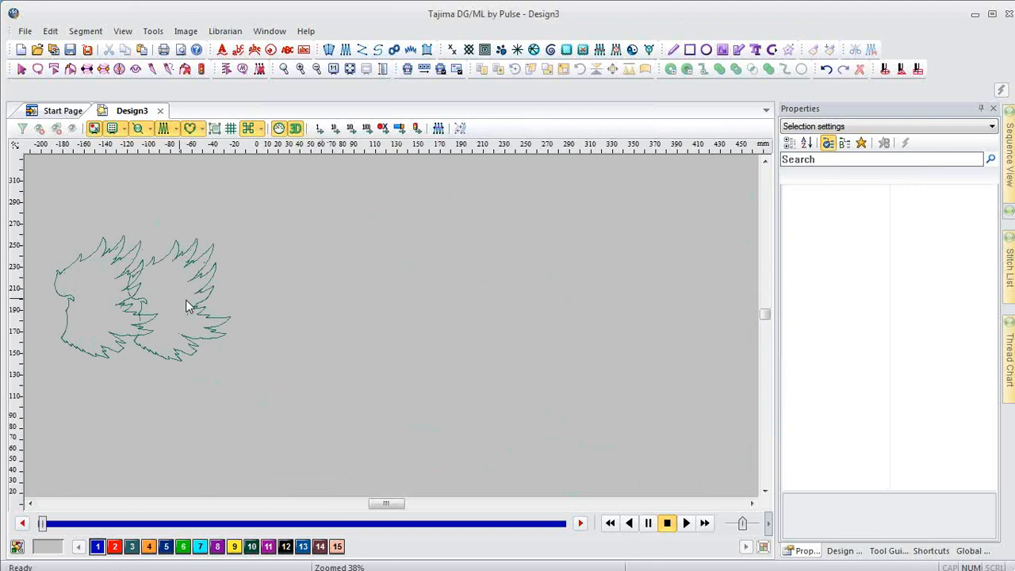
mouse_move(402, 304)
mouse_down()
mouse_move(413, 291)
mouse_move(399, 290)
mouse_move(409, 290)
mouse_up()
key(ctrl+a)
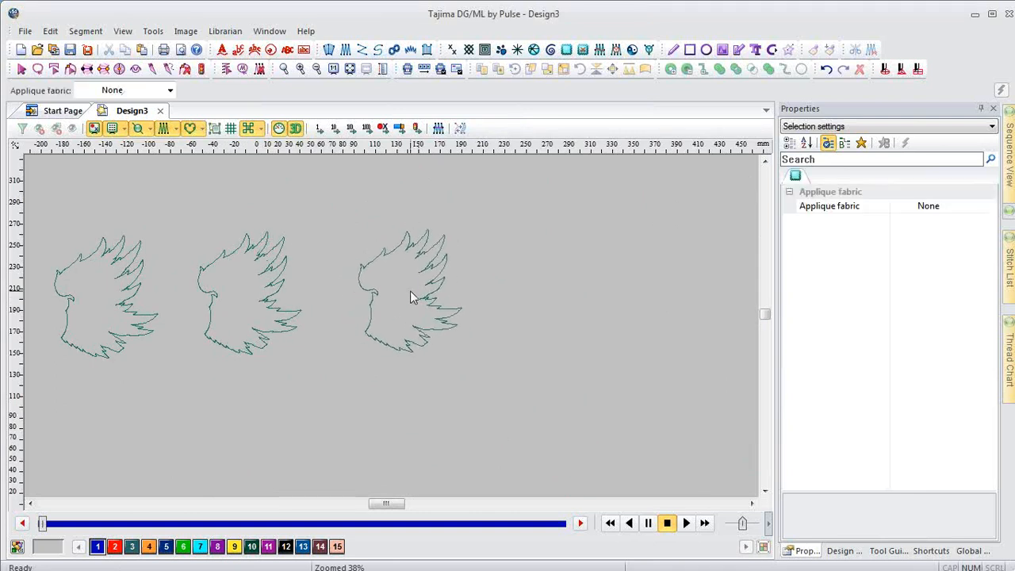
key(0)
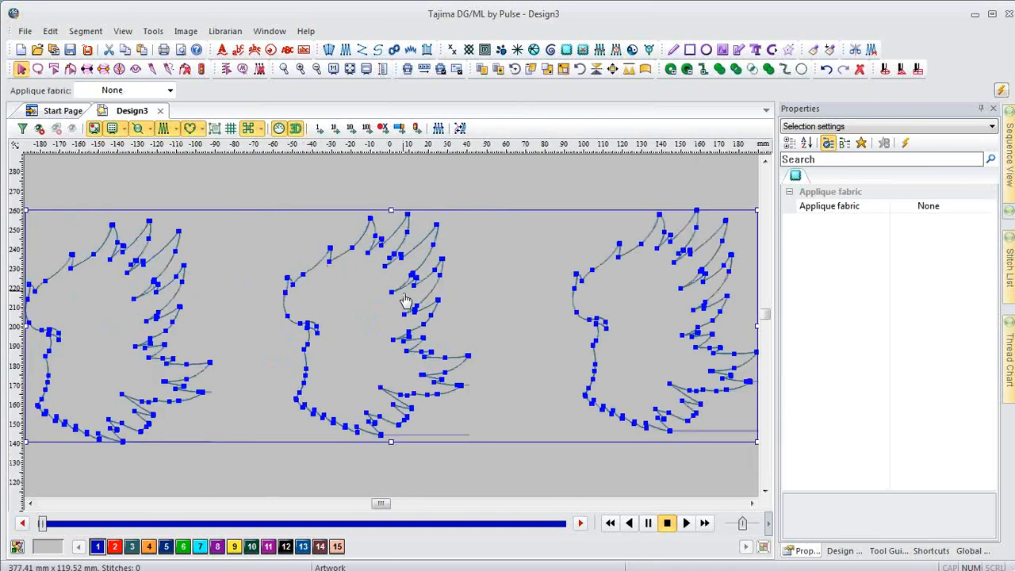
click(294, 196)
- Offset the leftmost wing outline with Miter corners, Area offset, a distance of -1 mm, Copy offset, Aggressive nodes reduction and 10 repeats
click(146, 242)
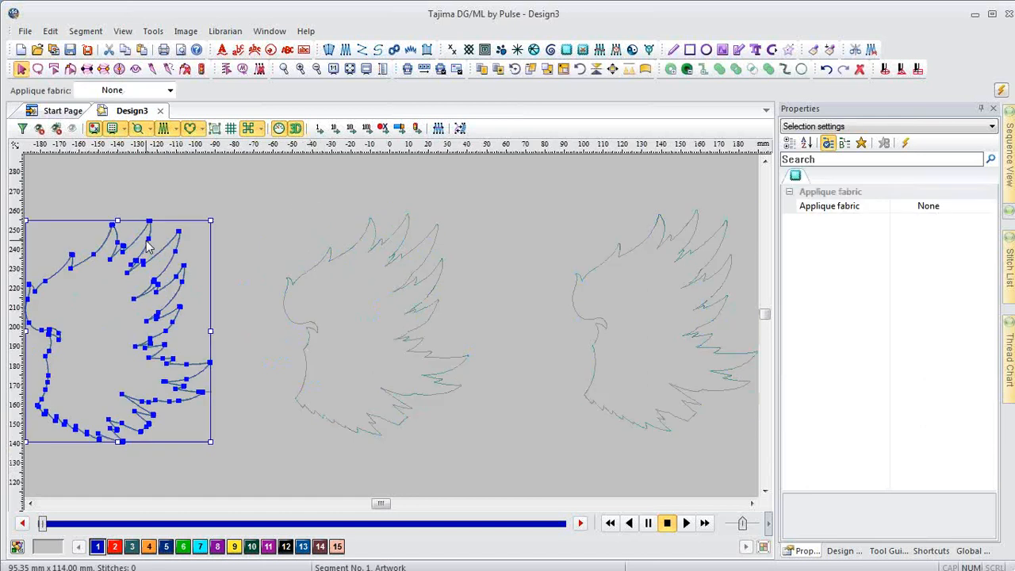
key(shift+0)
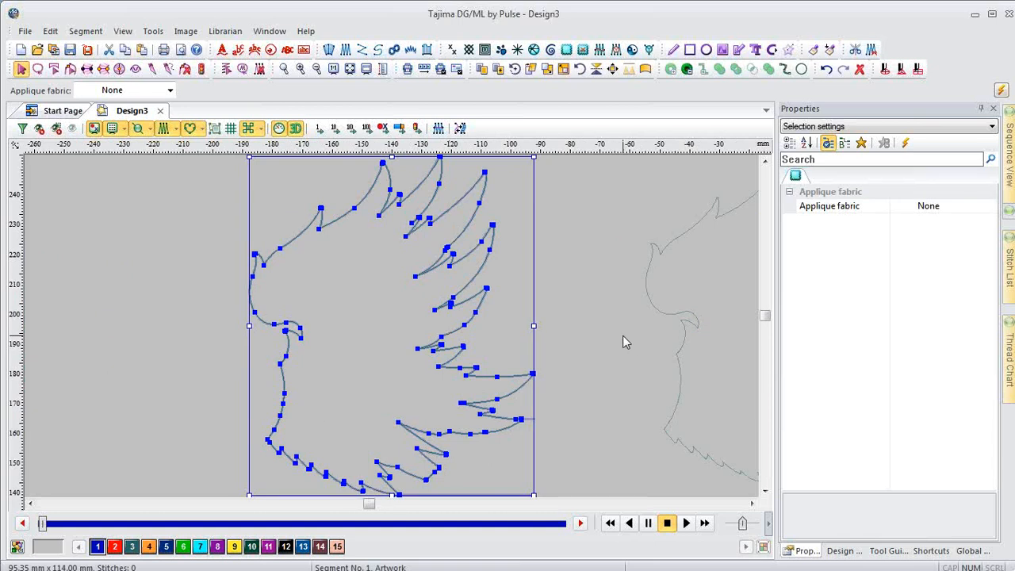
key(ctrl+shift+o)
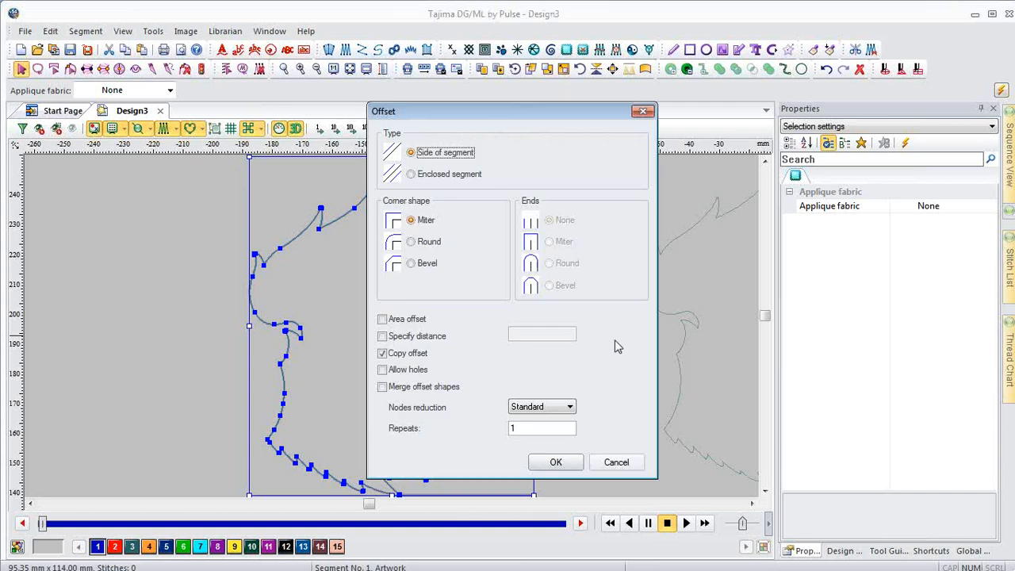
click(404, 319)
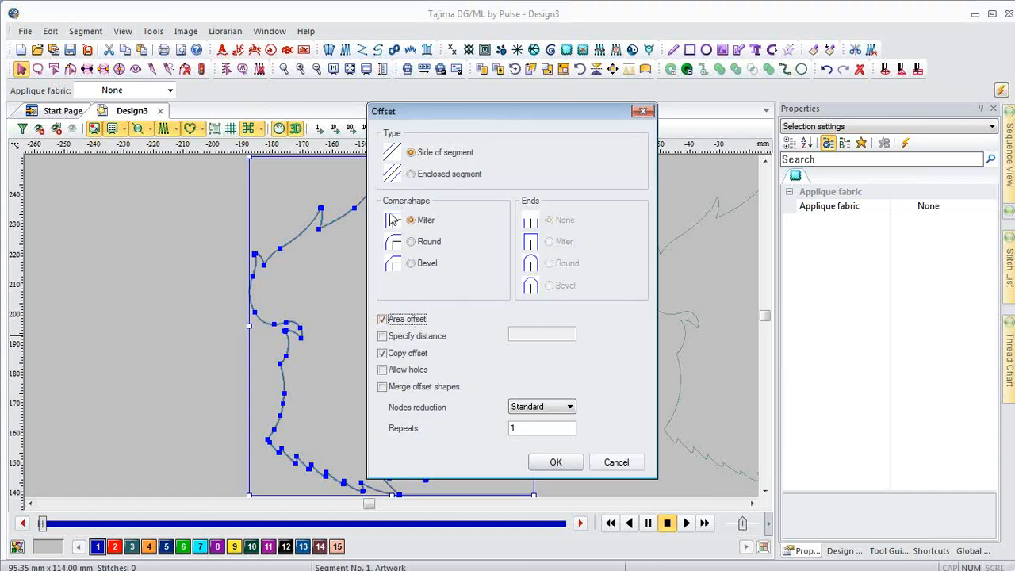
click(409, 337)
key(Tab)
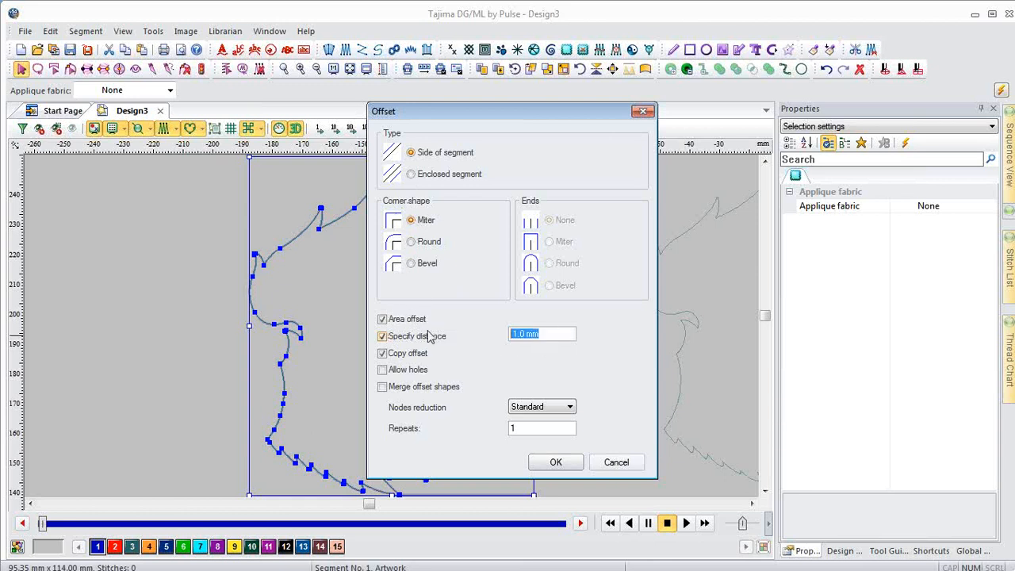
text(1)
click(547, 409)
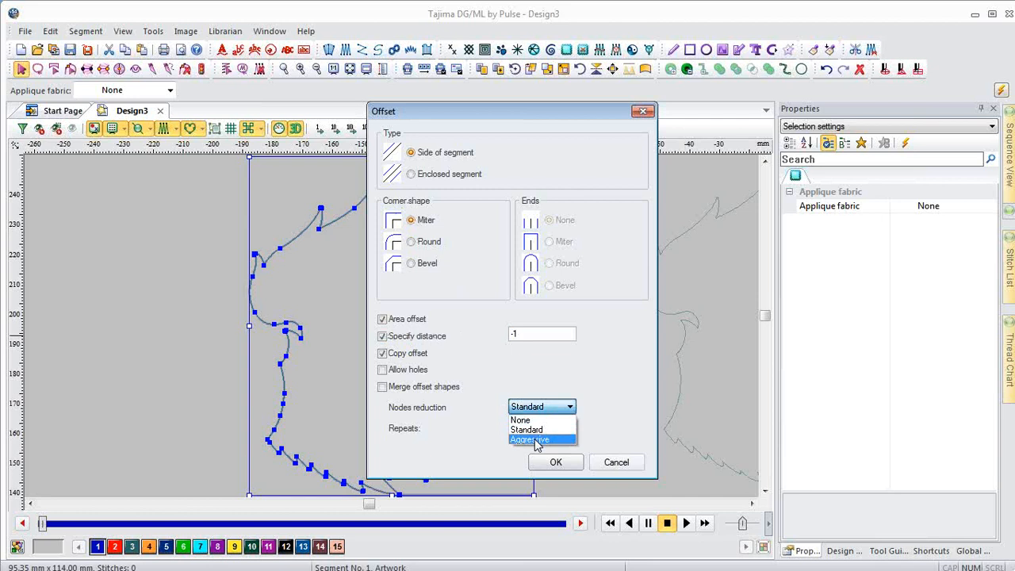
click(536, 439)
click(536, 428)
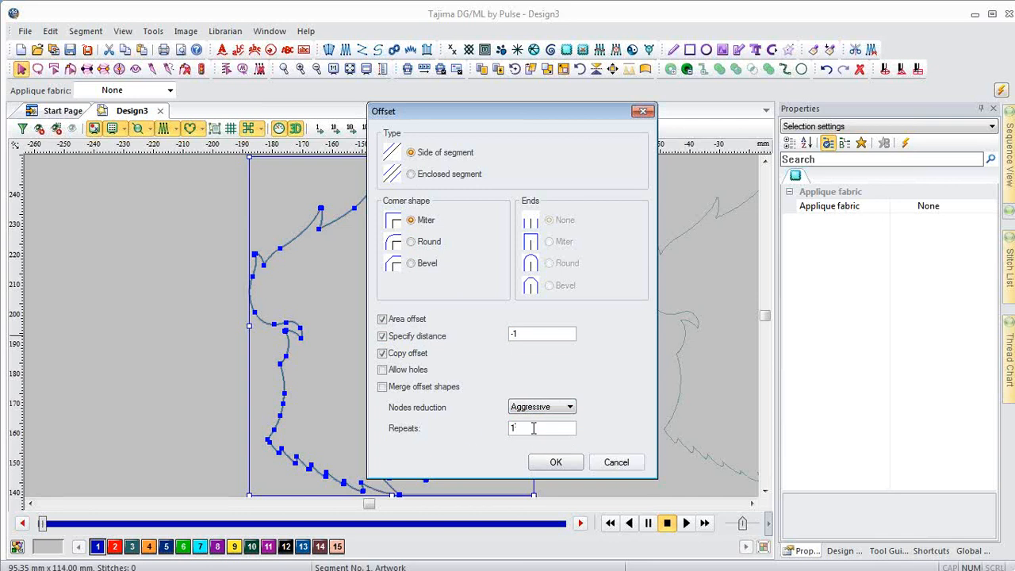
text(0)
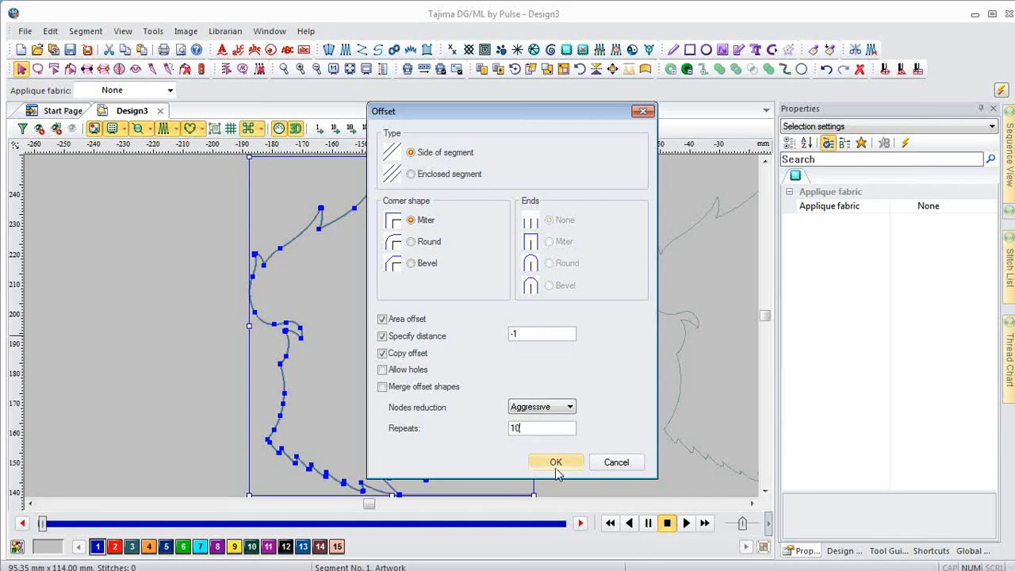
click(556, 462)
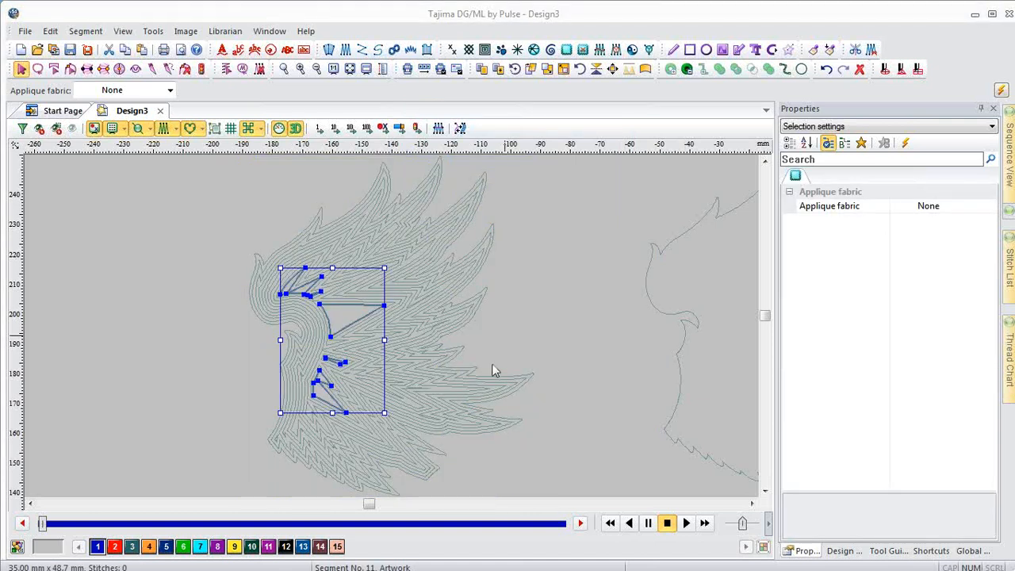
- Examine the offset contours of the leftmost wing up close, around its upper curve and along its lower feathers
click(223, 326)
key(z)
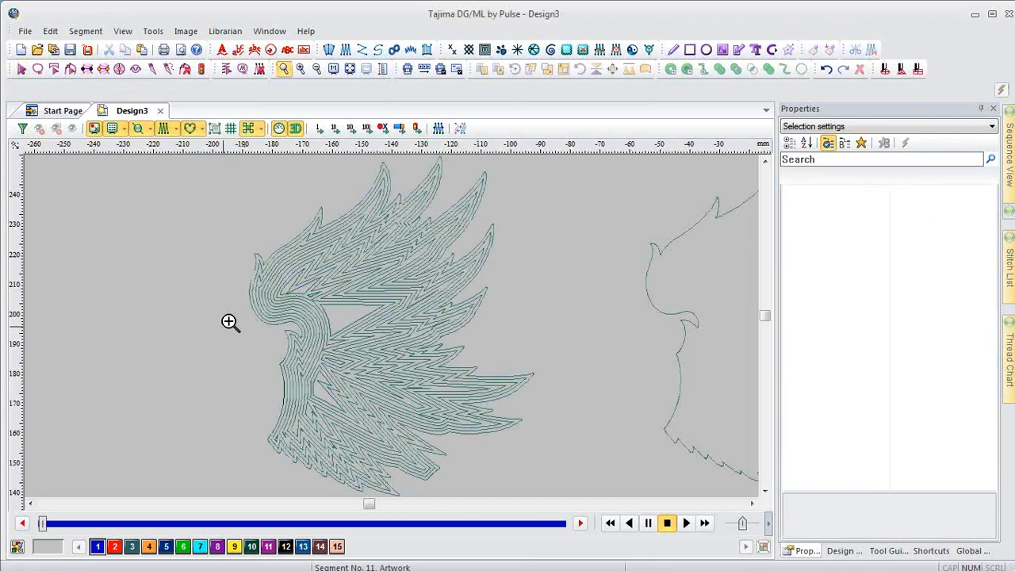
drag(223, 228, 405, 364)
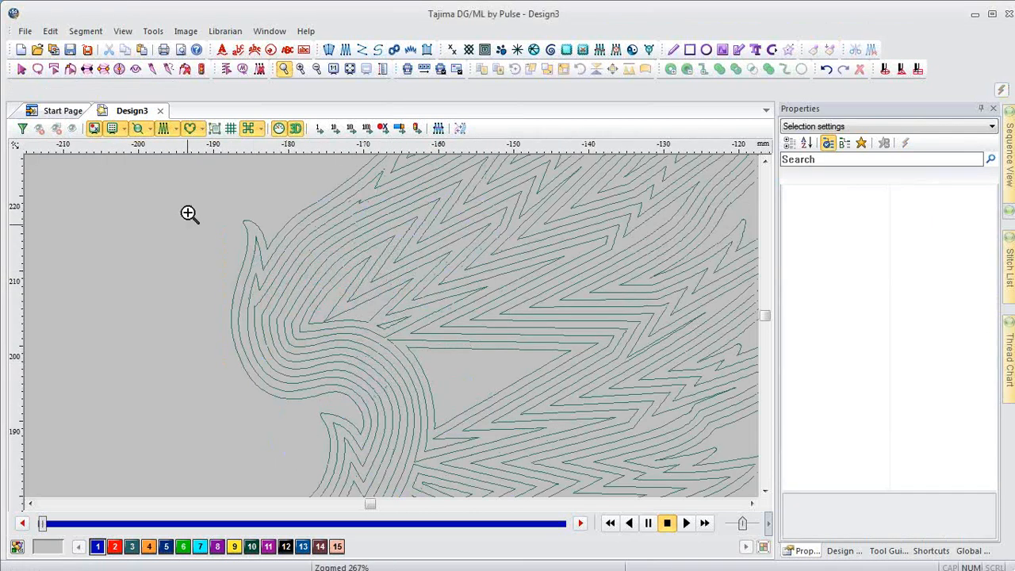
drag(188, 213, 463, 382)
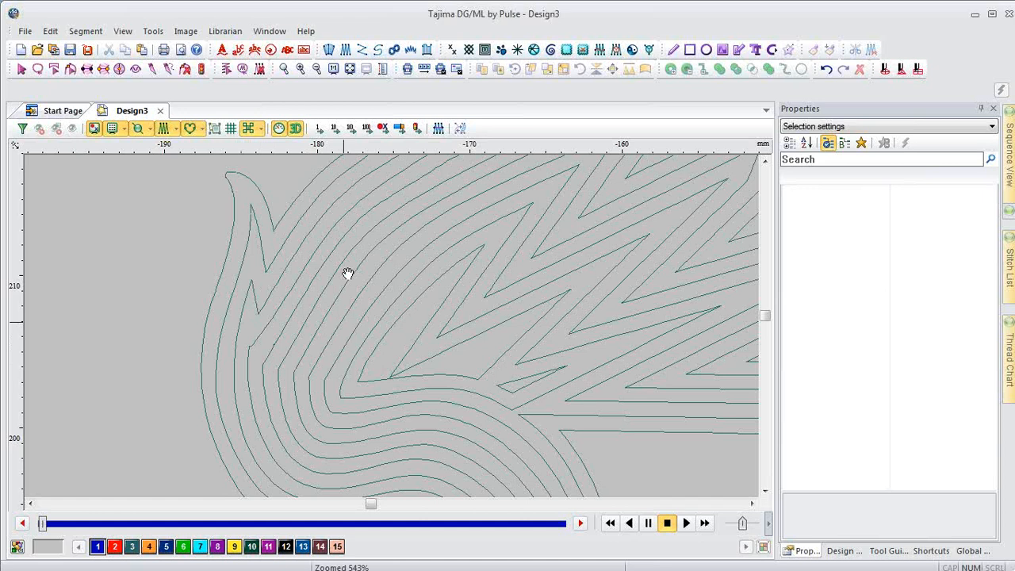
click(333, 361)
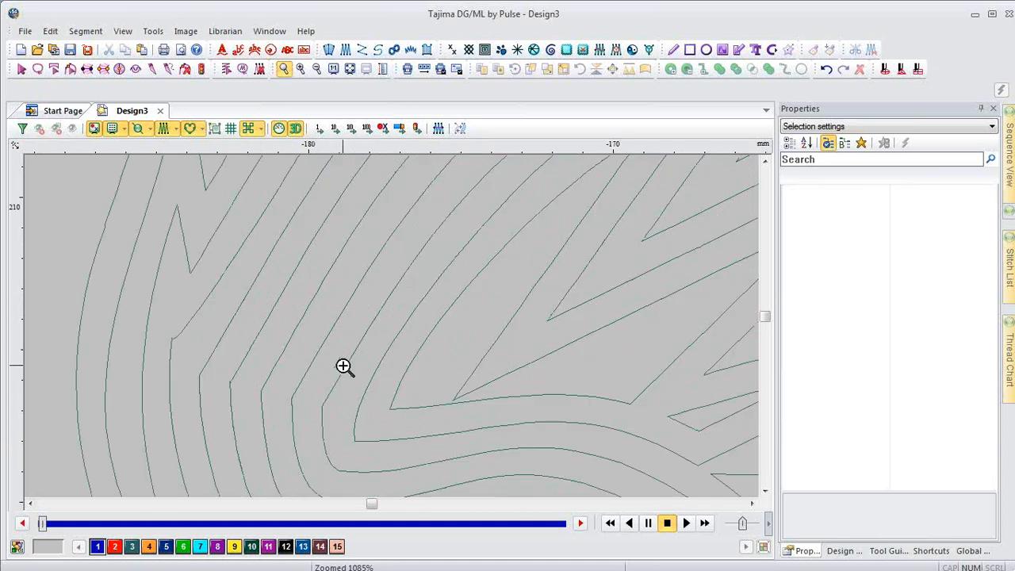
scroll(342, 365, down, 4)
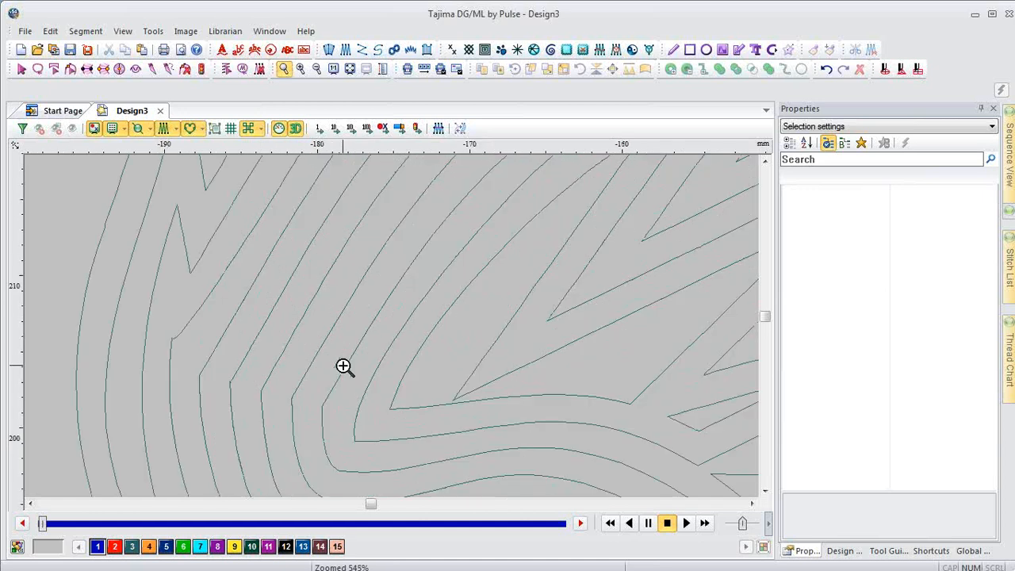
scroll(343, 366, down, 2)
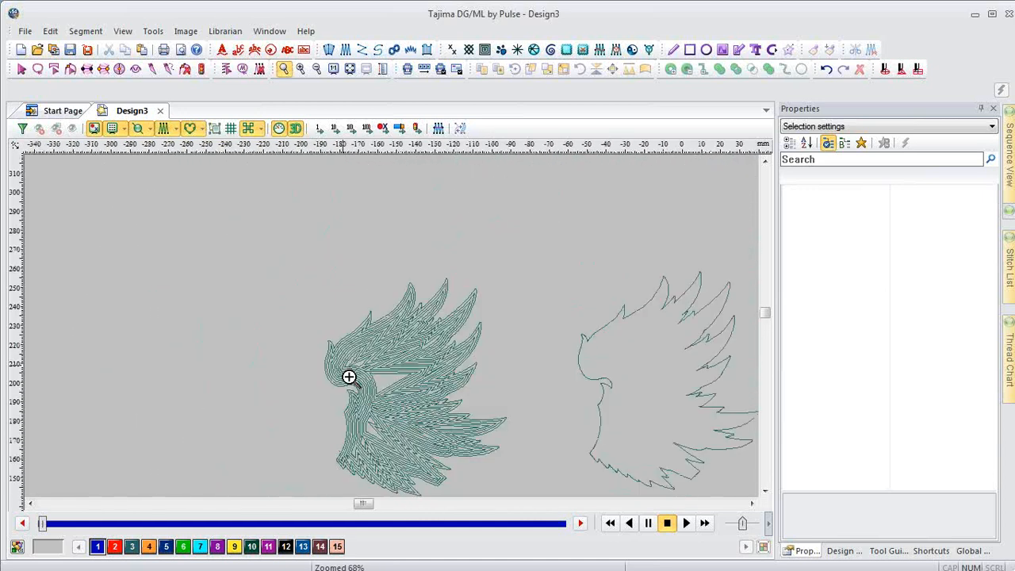
drag(325, 389, 452, 496)
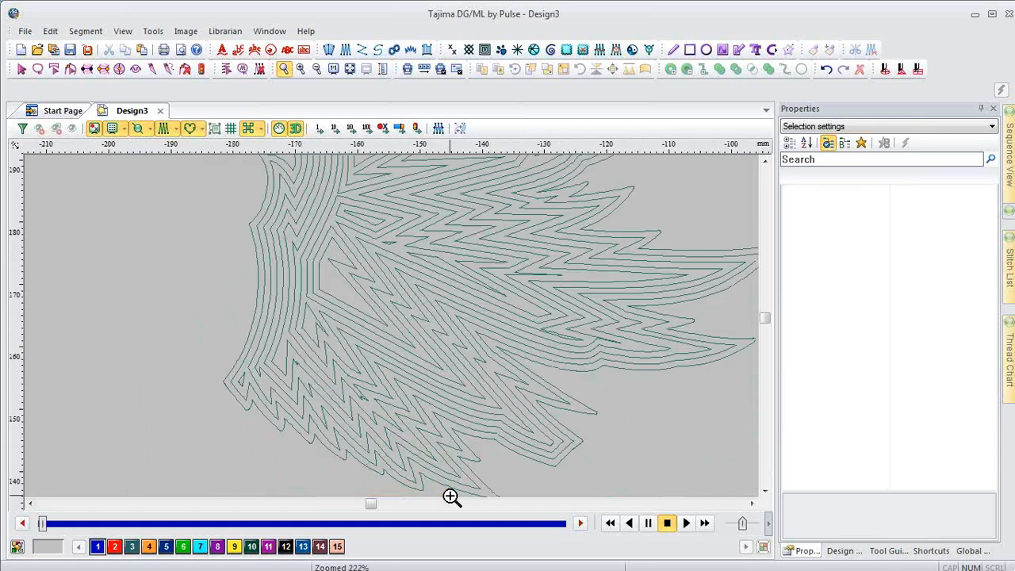
drag(192, 294, 627, 462)
key(Escape)
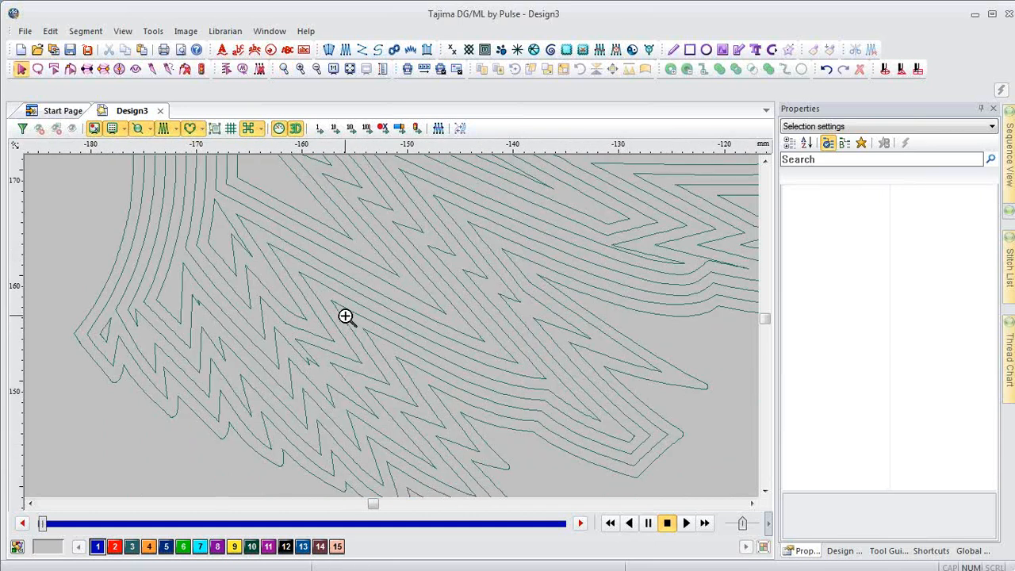
- Set up an offset of the middle wing outline with Round corners, Area offset and a distance of -1 mm
key(0)
click(337, 268)
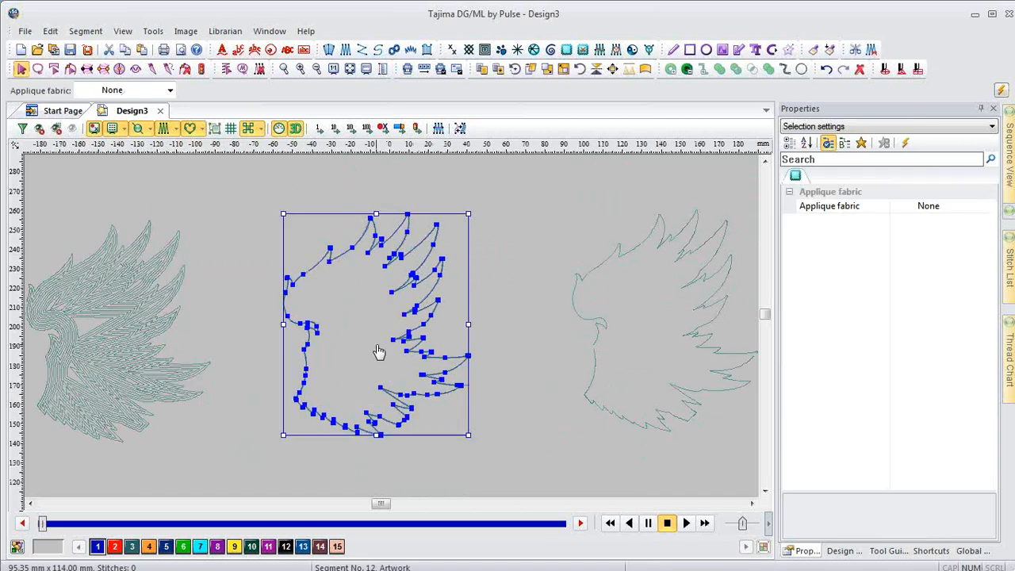
key(o)
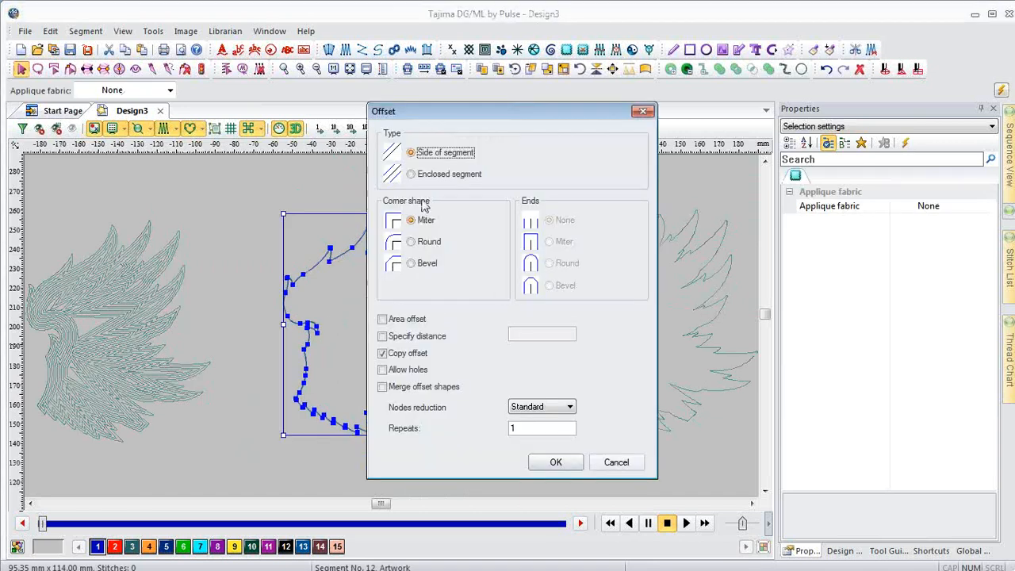
click(409, 242)
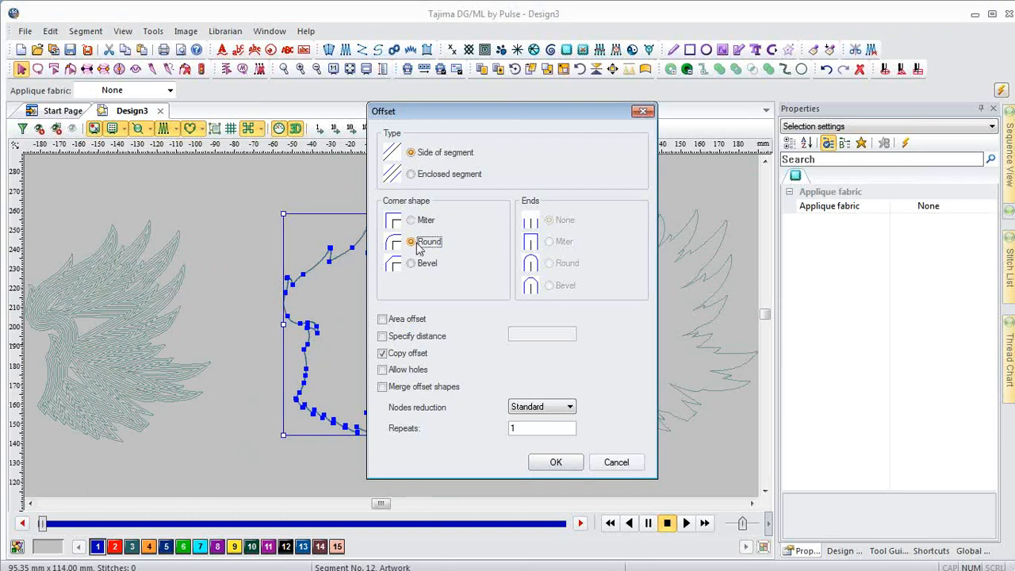
click(387, 321)
click(383, 336)
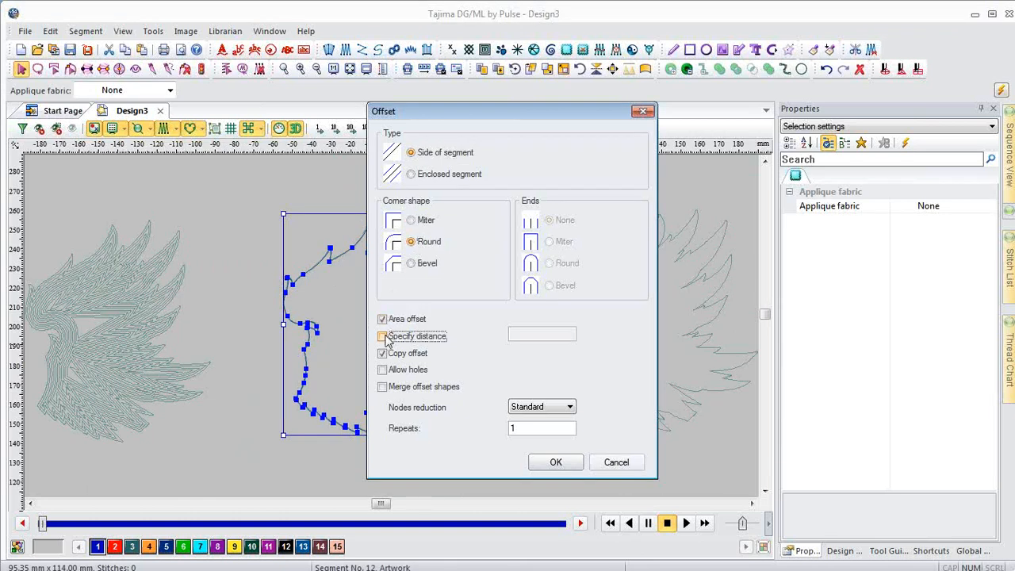
drag(557, 334, 412, 343)
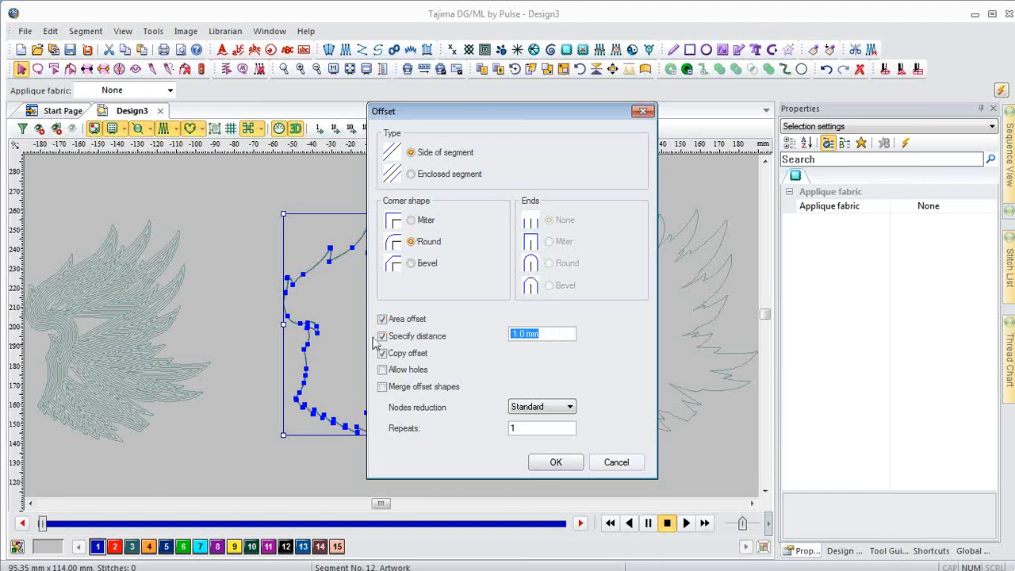
text(1)
- Use Aggressive nodes reduction and 10 repeats for the middle wing's offset, apply it and deselect the result
click(520, 426)
click(536, 409)
click(544, 435)
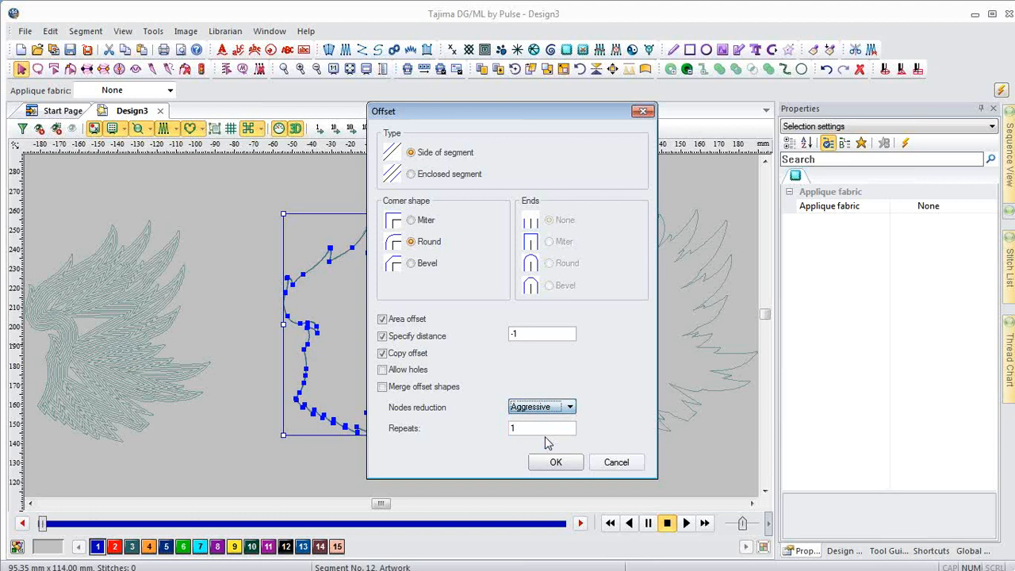
click(532, 428)
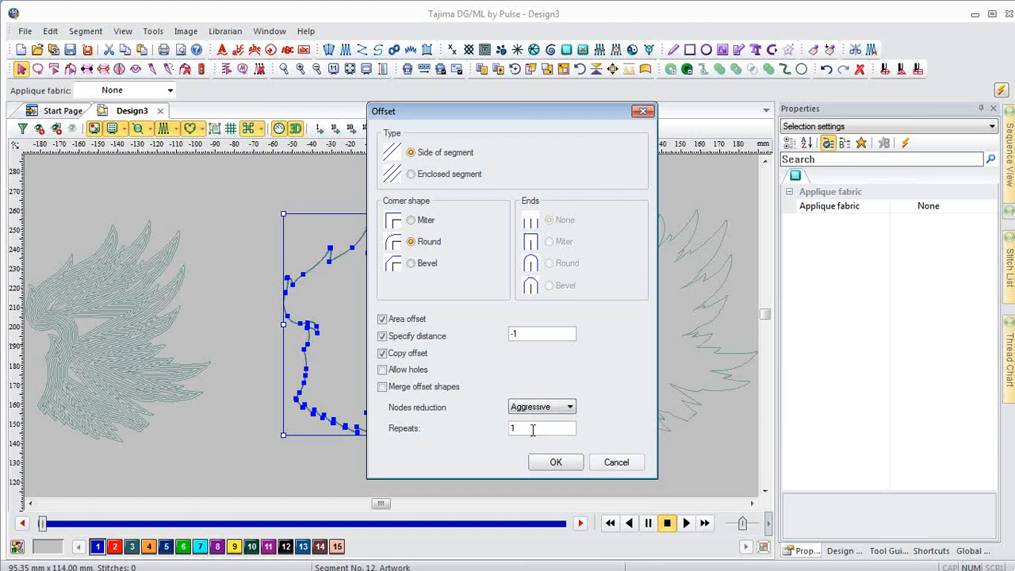
text(0)
click(555, 462)
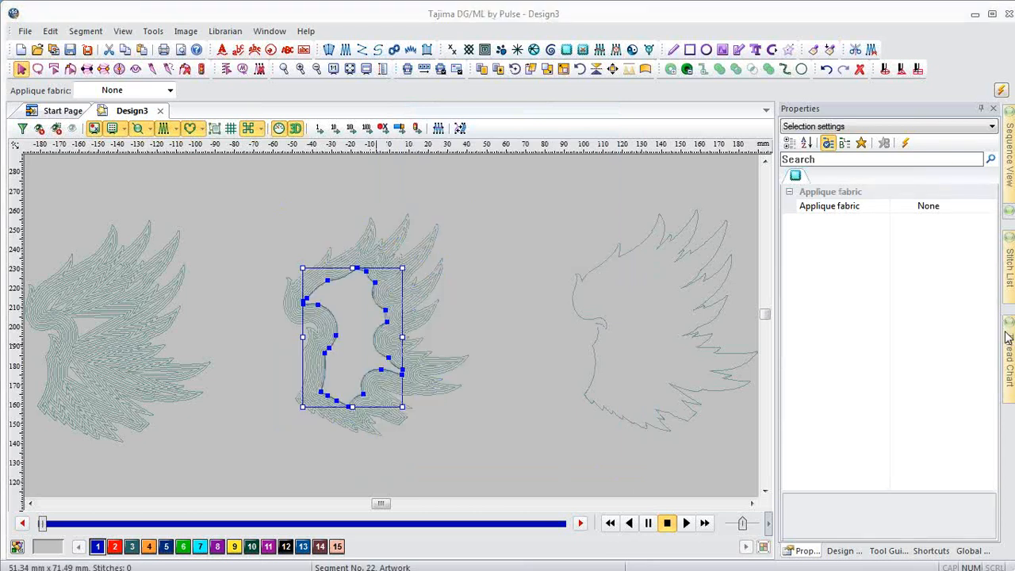
click(477, 451)
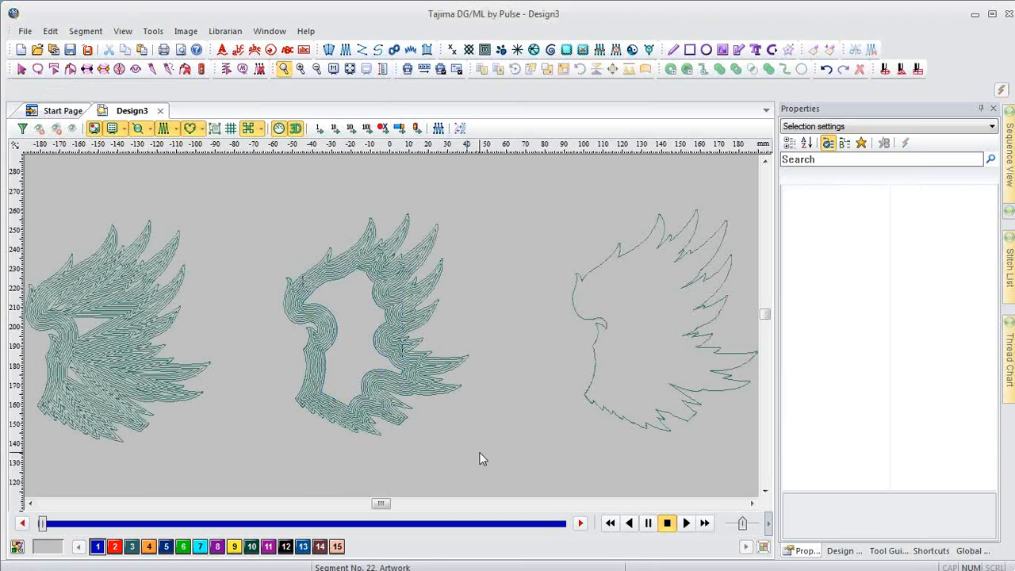
- Examine the rounded offset contours of the middle wing up close, around its upper curve and feather tips
key(z)
drag(270, 246, 395, 347)
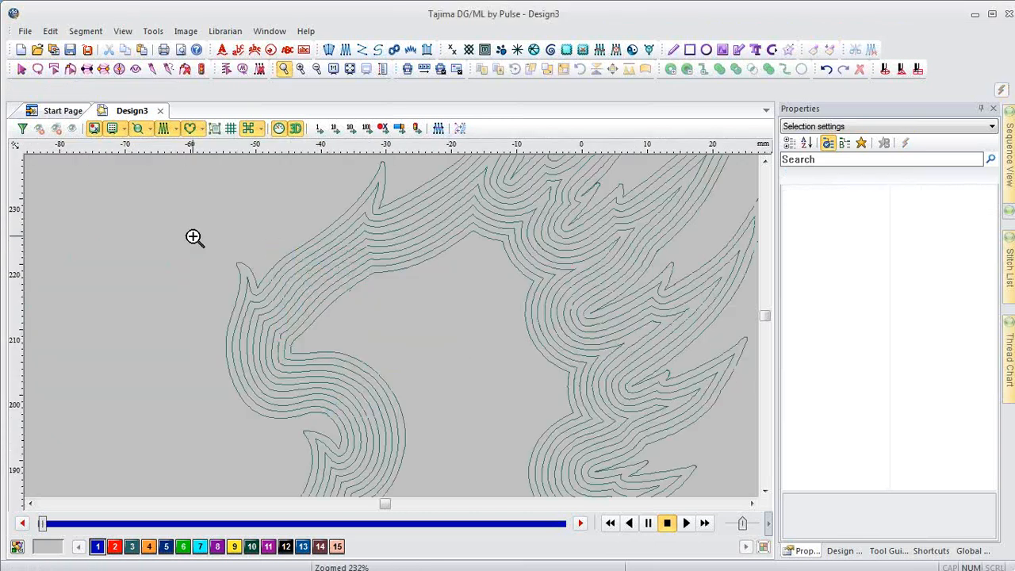
key(p)
drag(581, 365, 335, 448)
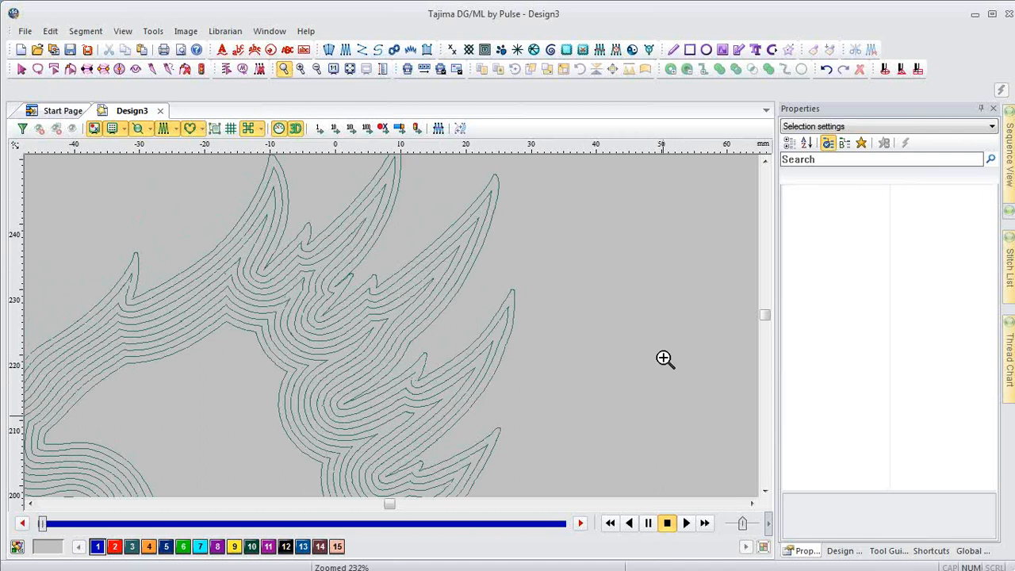
key(Escape)
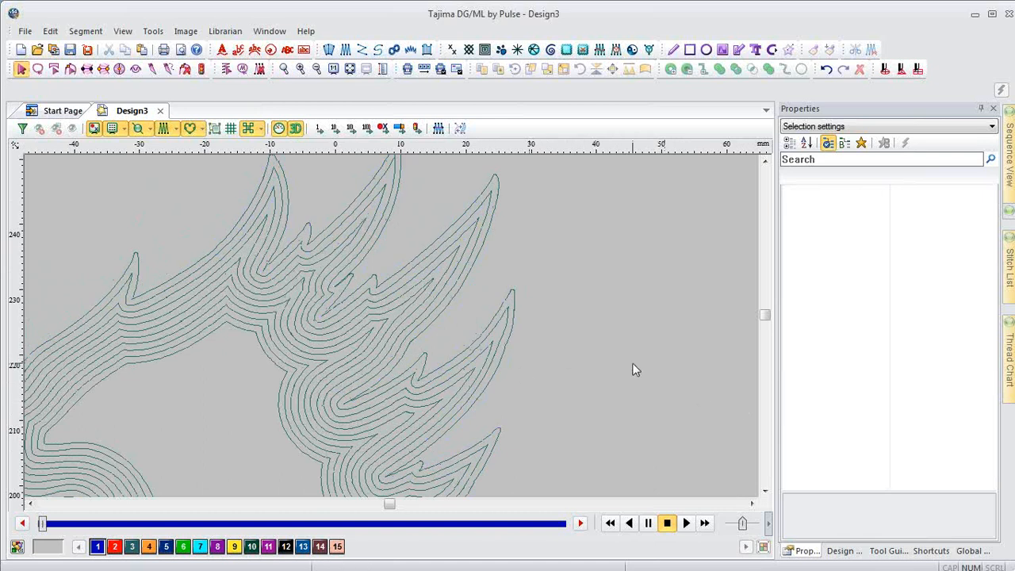
scroll(634, 369, down, 5)
- Offset the rightmost wing outline with Miter corners, Area offset, a distance of 1.0 mm, Copy offset, Aggressive nodes reduction and 10 repeats
click(623, 260)
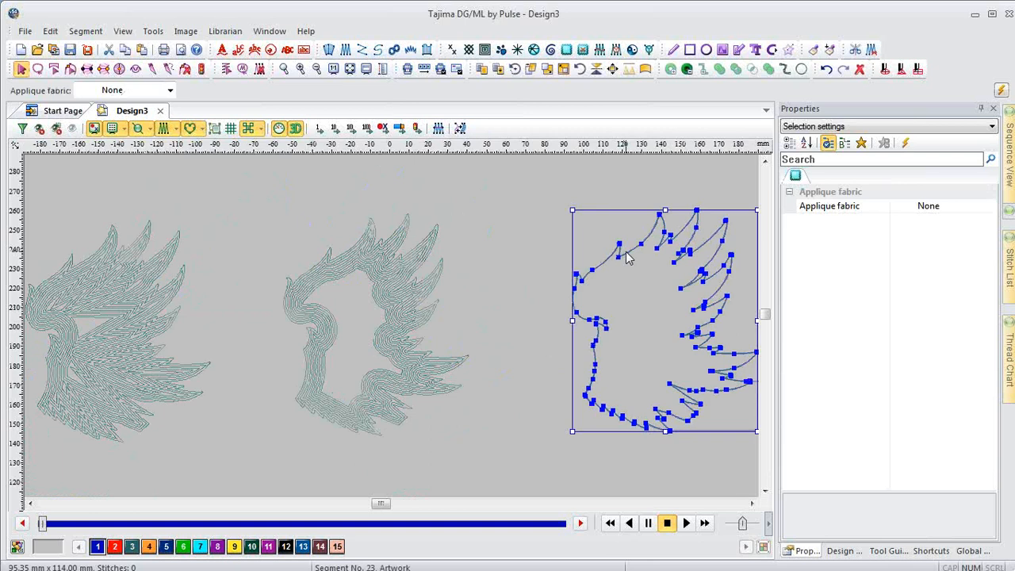
key(o)
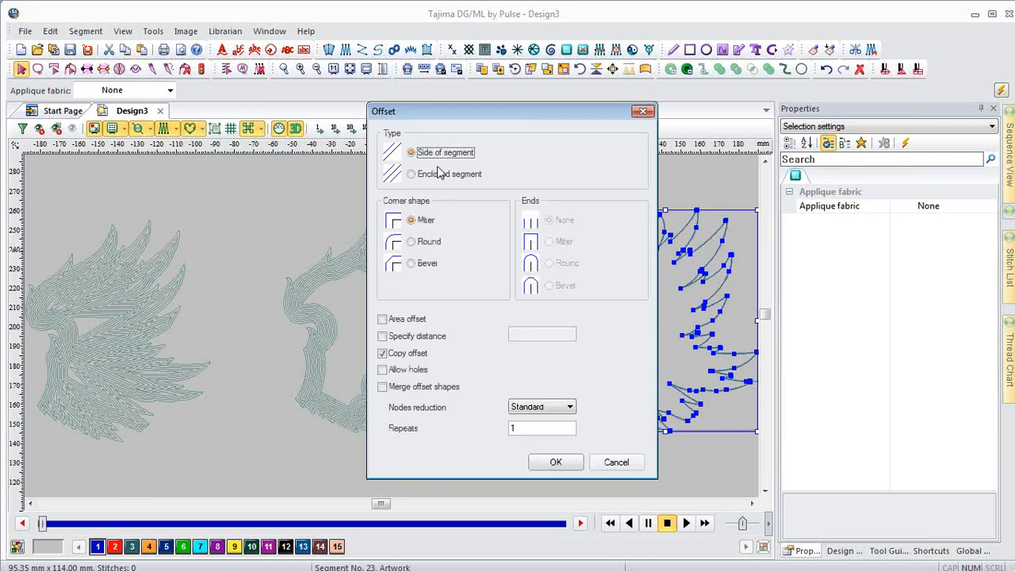
click(384, 319)
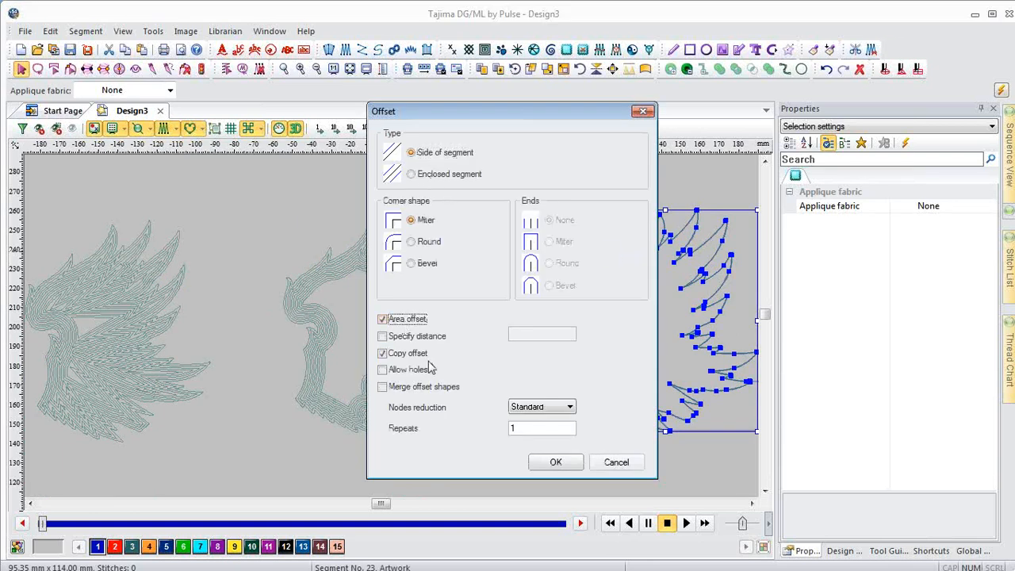
click(433, 341)
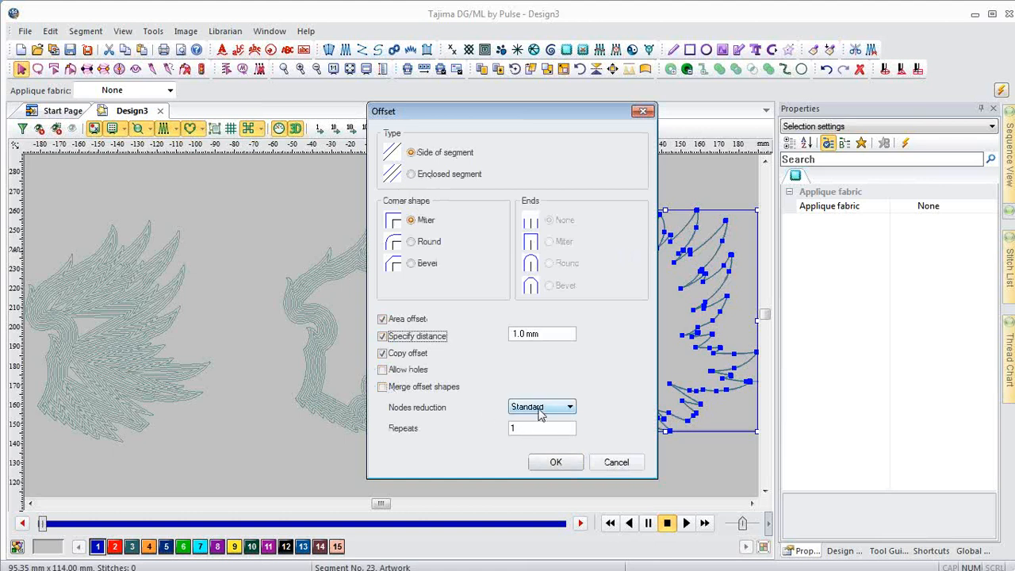
click(539, 409)
click(545, 440)
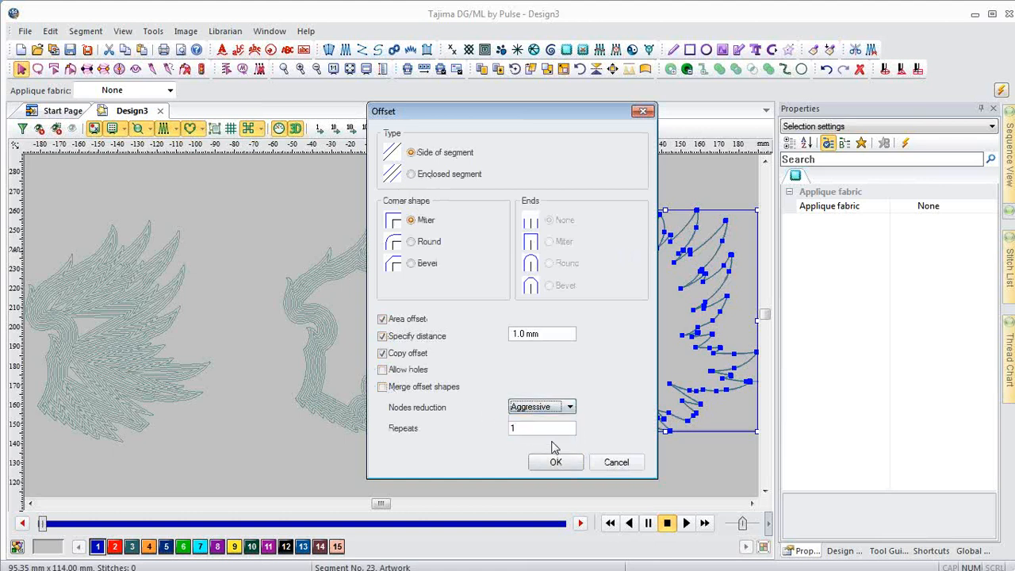
click(546, 429)
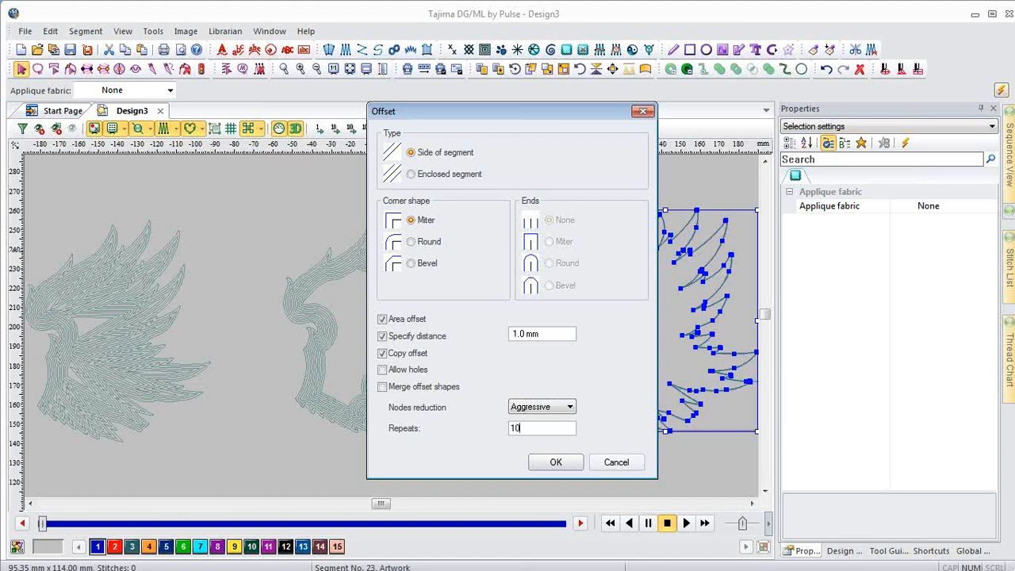
click(552, 463)
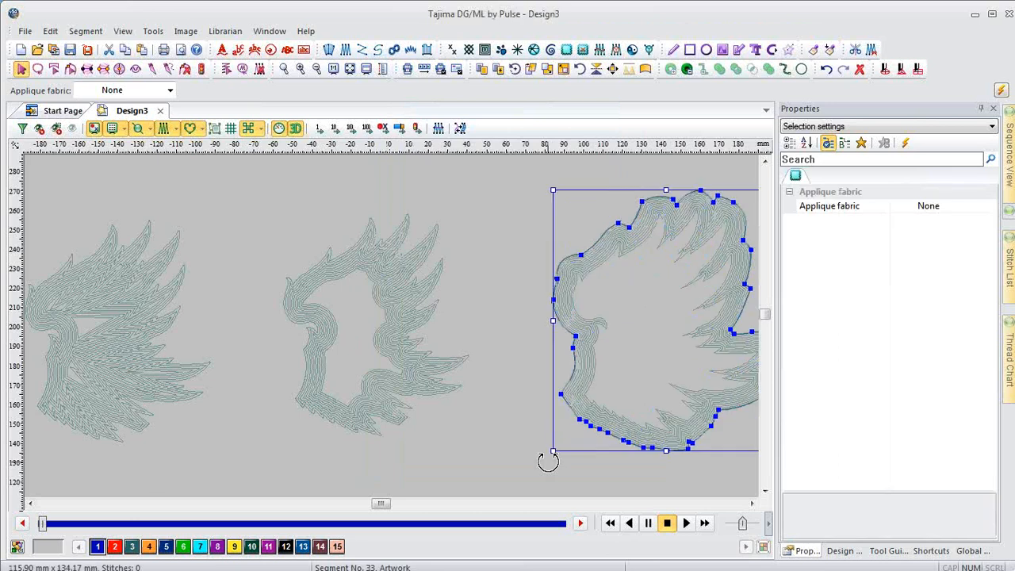
click(502, 436)
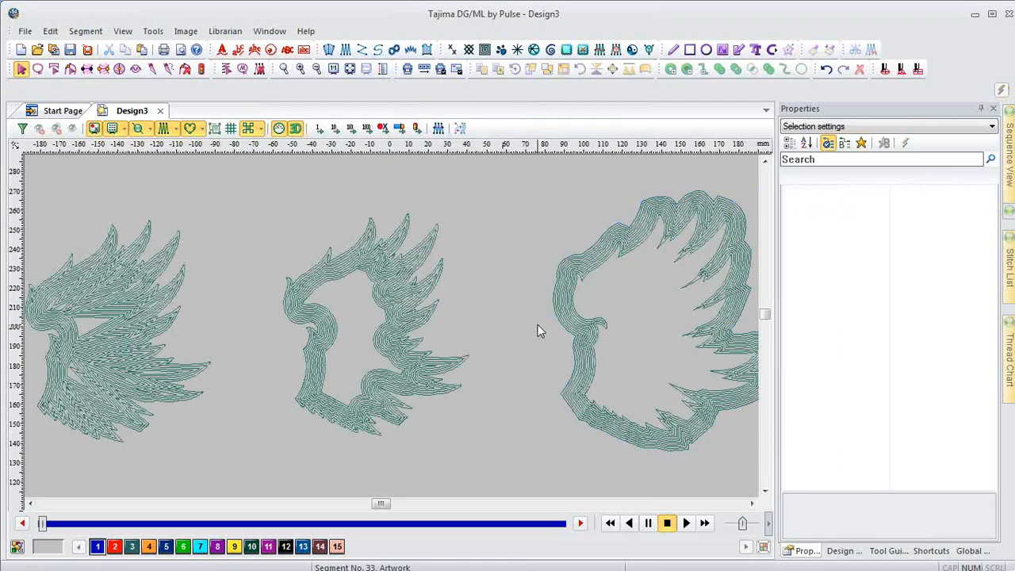
- Examine the outward offset contours of the rightmost wing up close, around its inner hook
key(z)
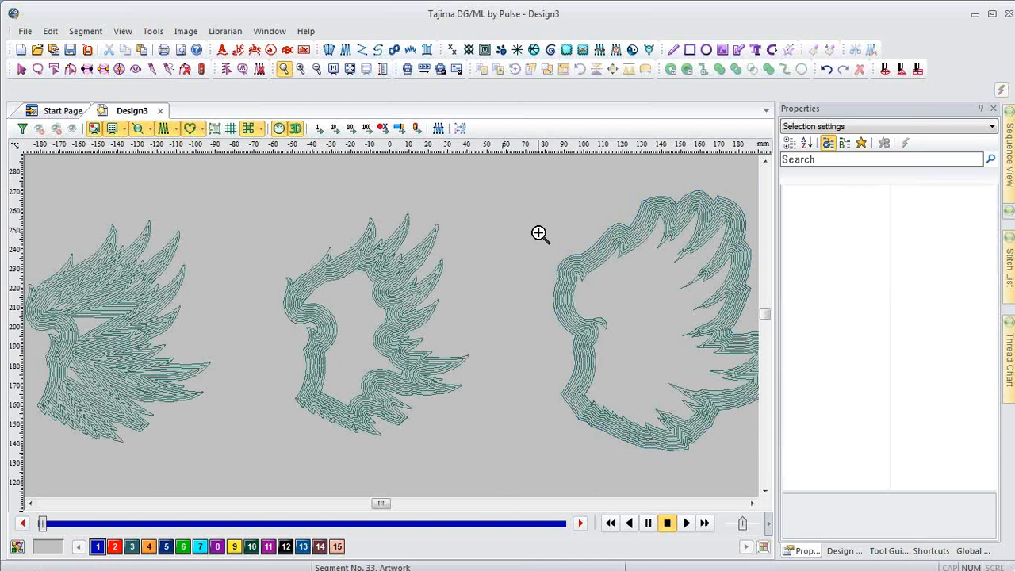
drag(542, 232, 700, 397)
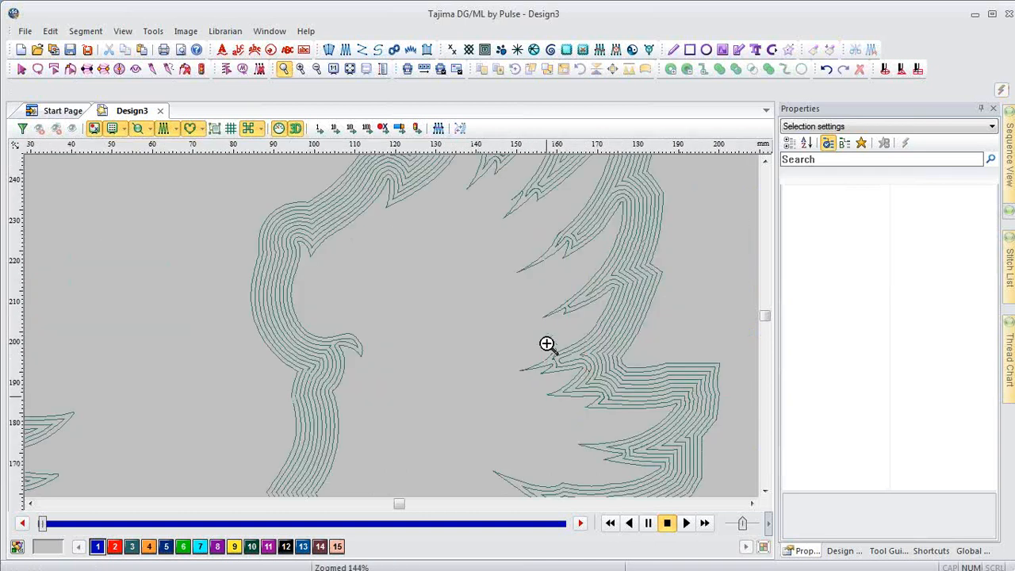
drag(205, 290, 459, 416)
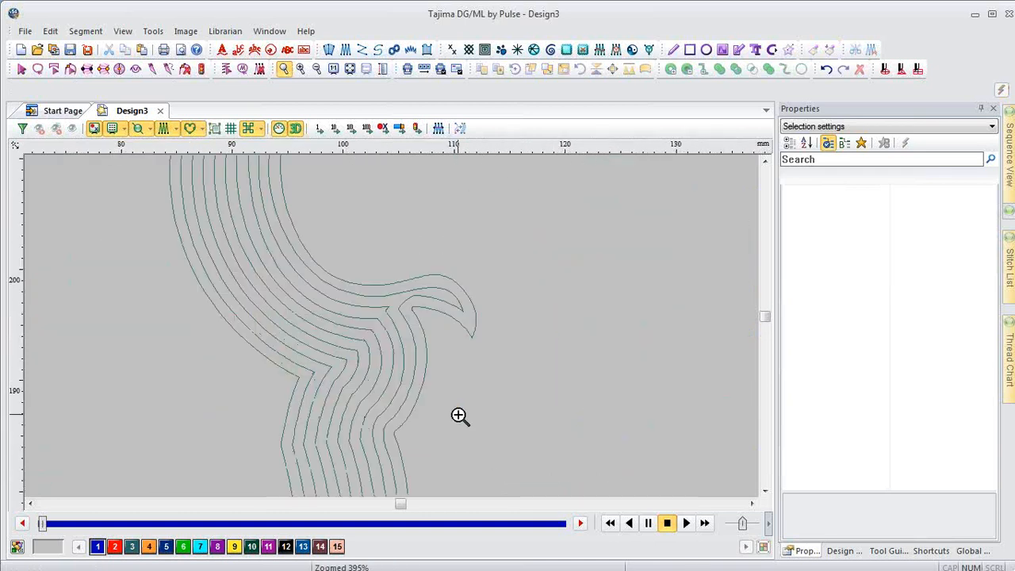
key(Escape)
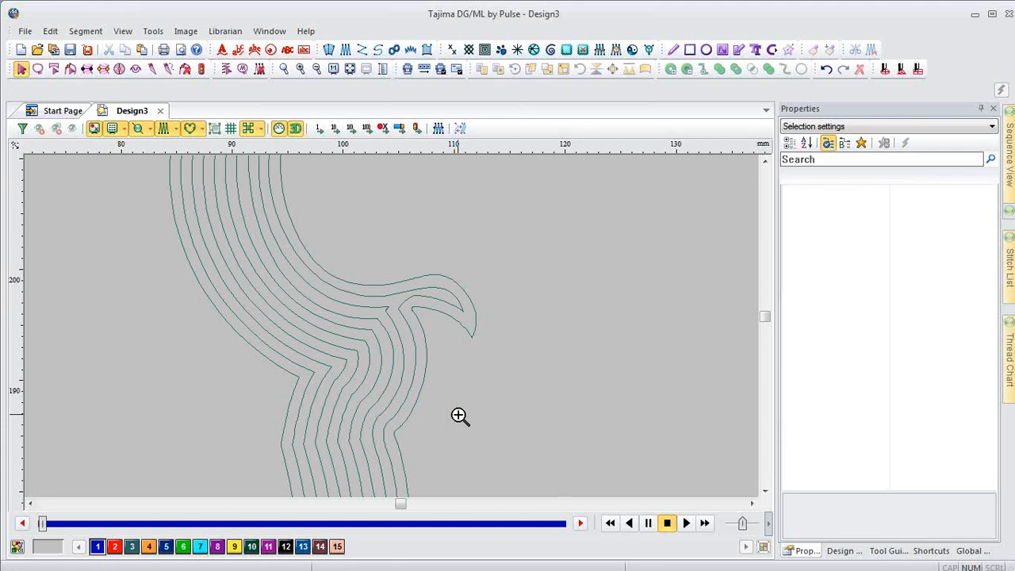
- Delete all three wings together with their offset contours
key(0)
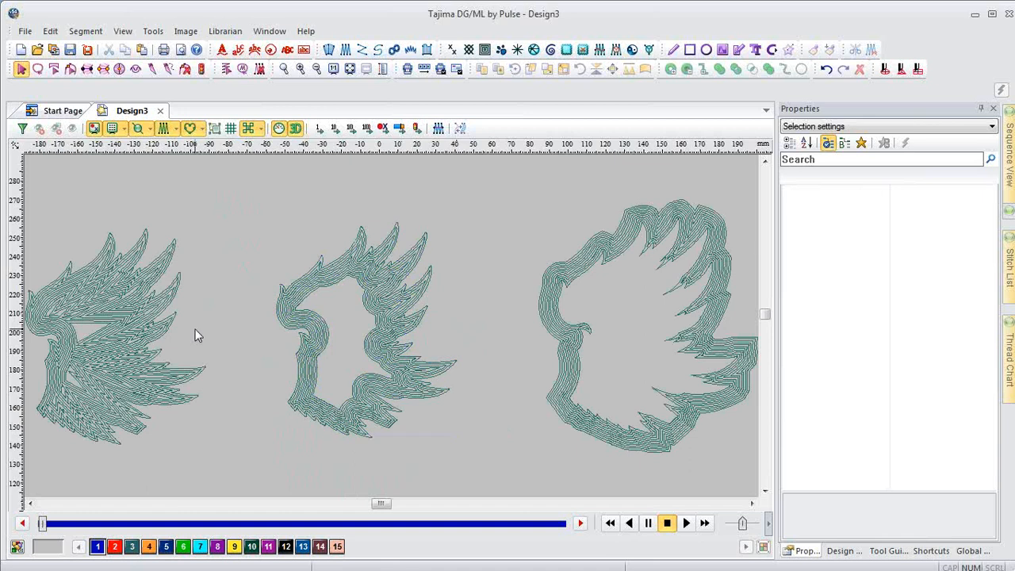
key(ctrl+a)
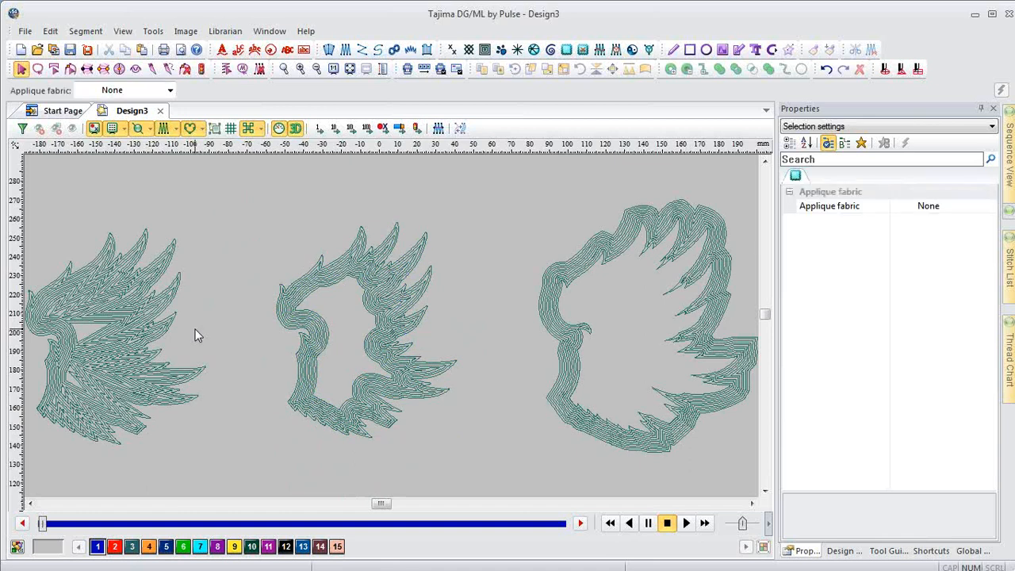
key(Delete)
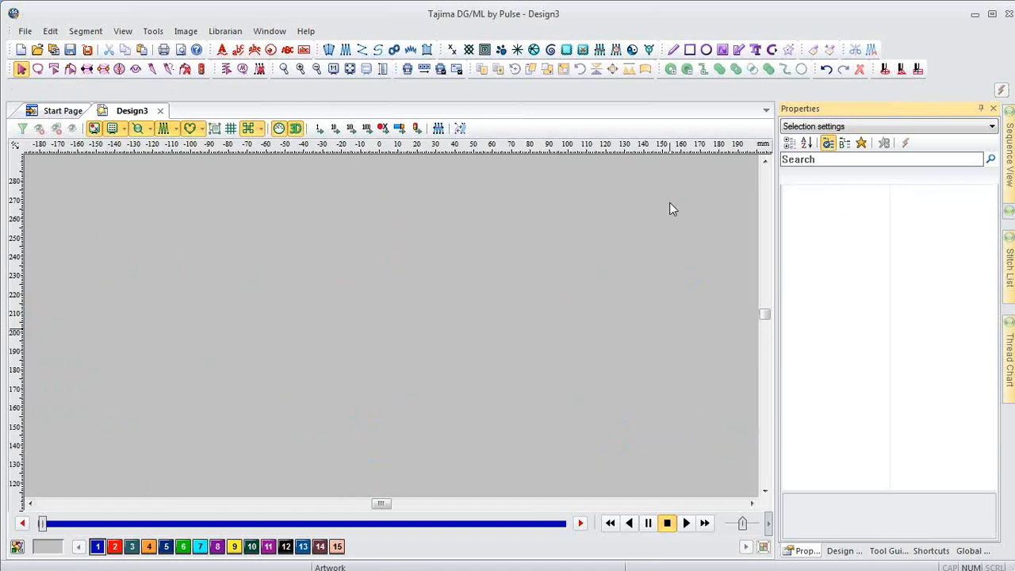
- Begin a text artwork reading PULSE as an art segment and set its font size to 72
click(755, 50)
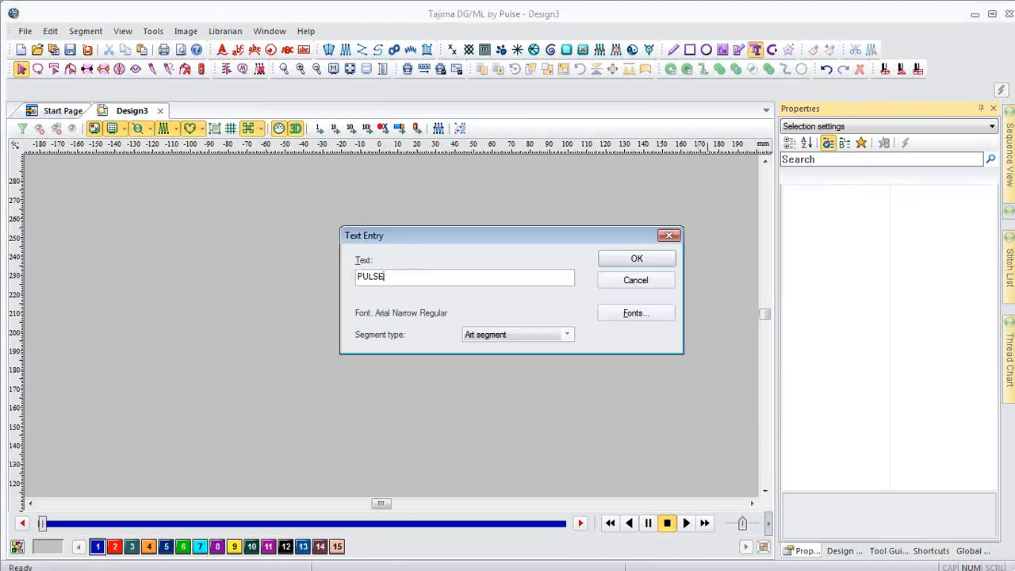
click(628, 314)
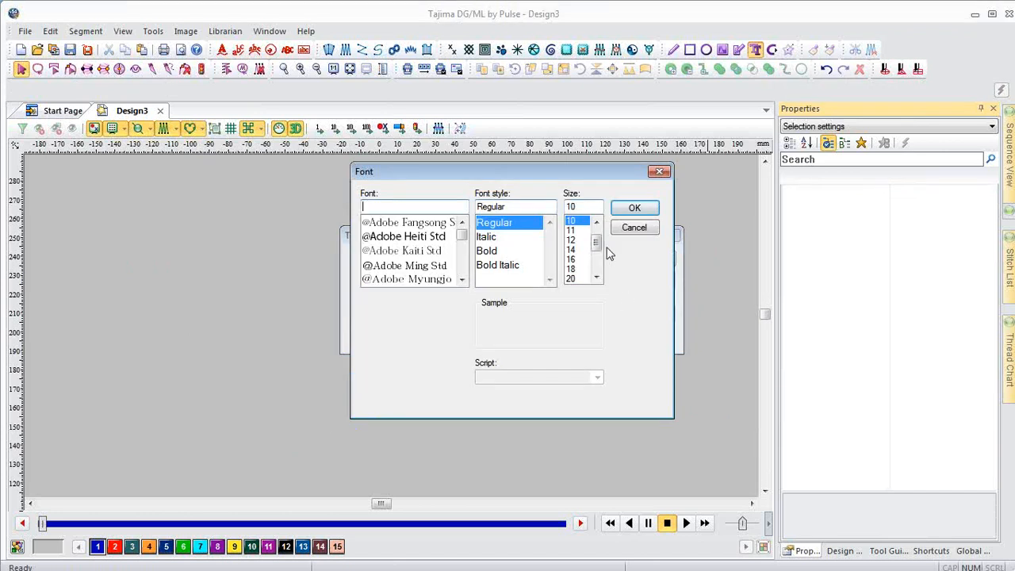
click(596, 271)
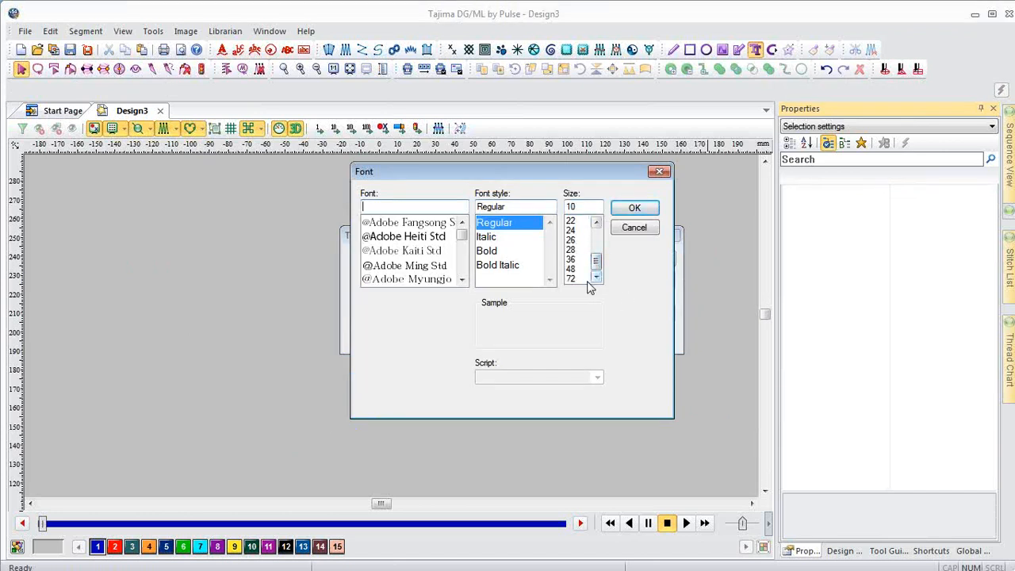
click(587, 278)
- Give the text the Blackoak font and generate the PULSE lettering outlines in the design
click(409, 208)
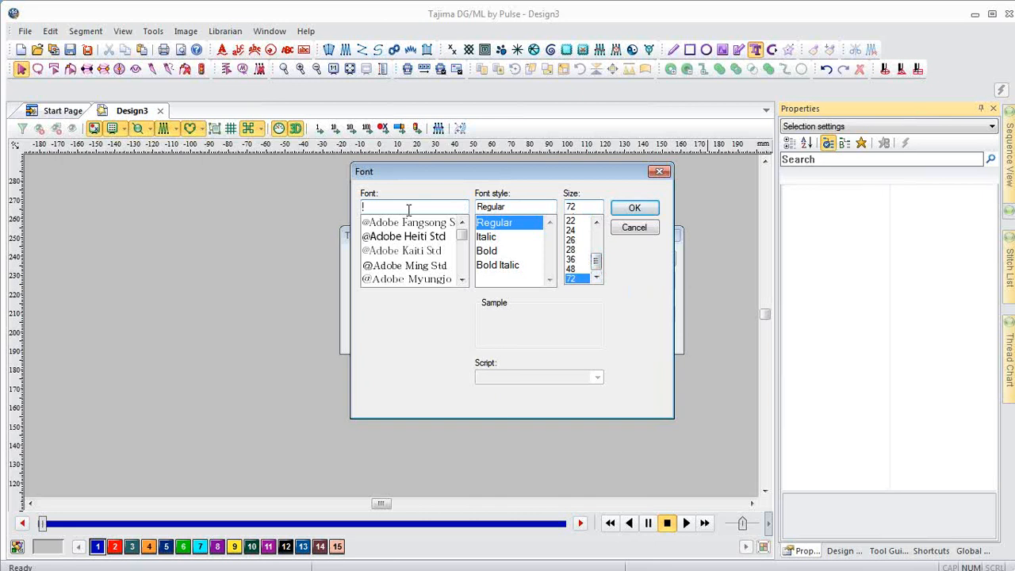
text(b)
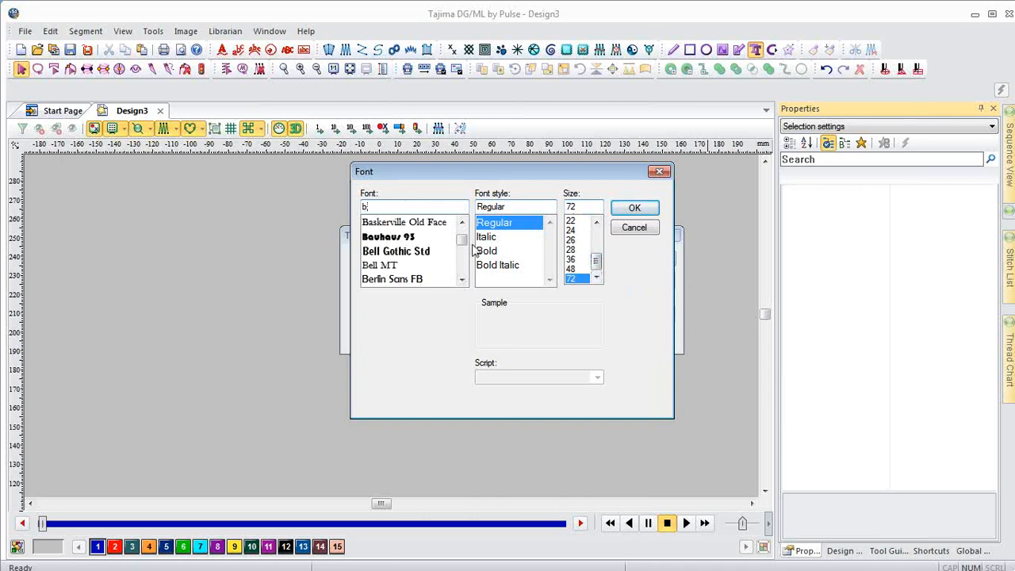
click(462, 280)
click(462, 280)
click(462, 281)
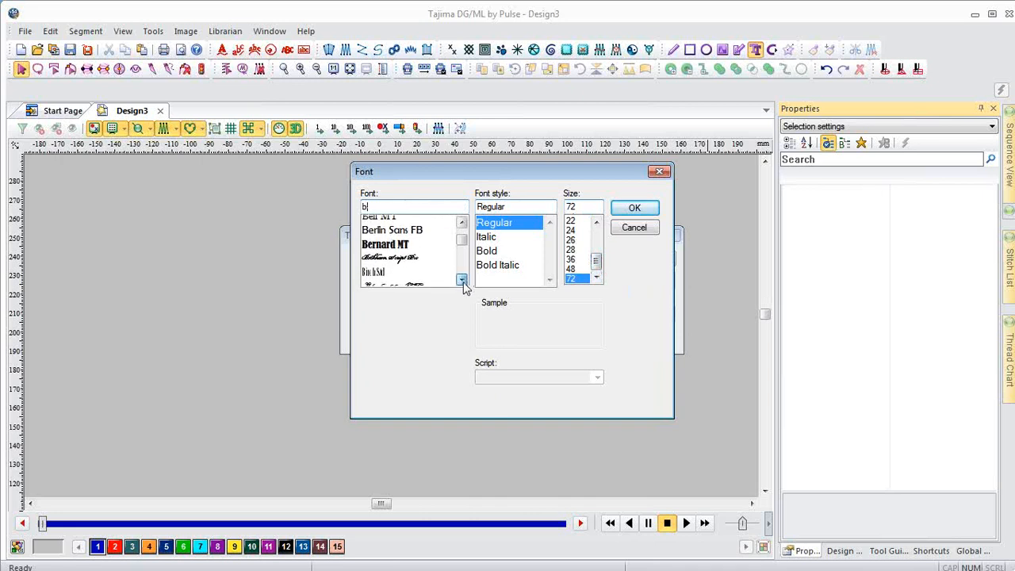
click(462, 281)
click(462, 280)
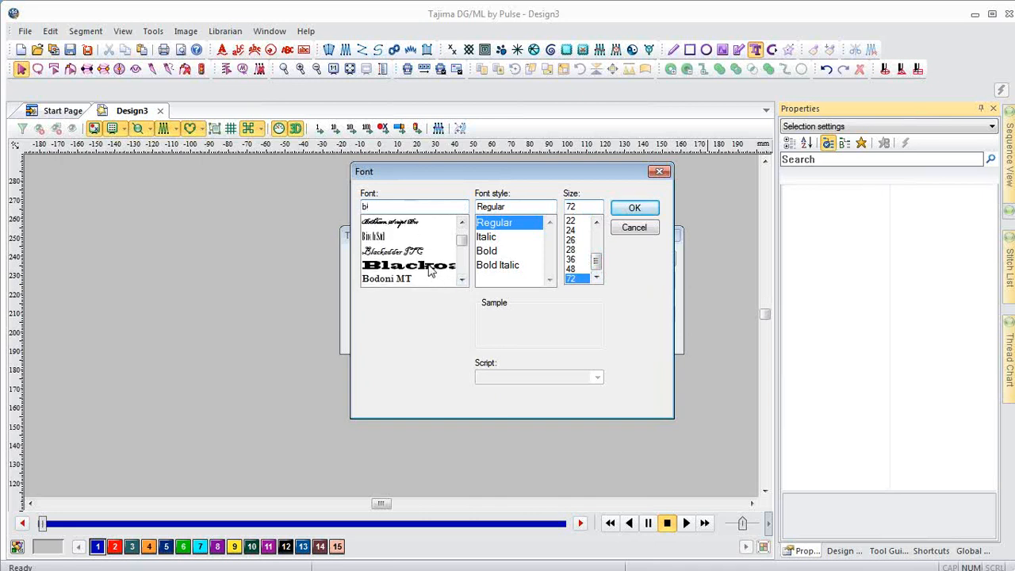
click(429, 268)
click(639, 209)
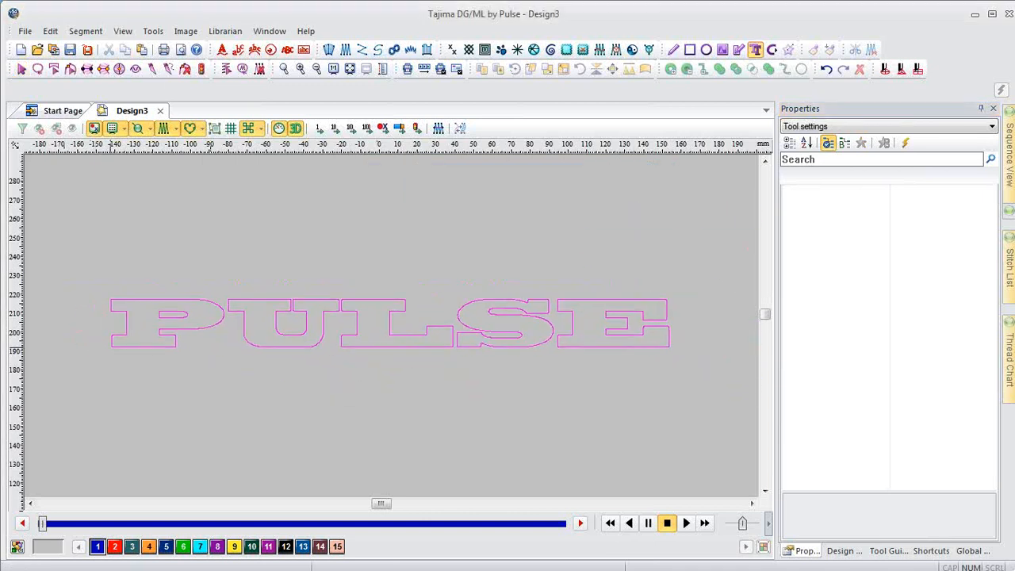
- Offset all PULSE letters as an area offset with copies at 1.0 mm, holes allowed, Aggressive nodes reduction and 3 repeats
click(112, 349)
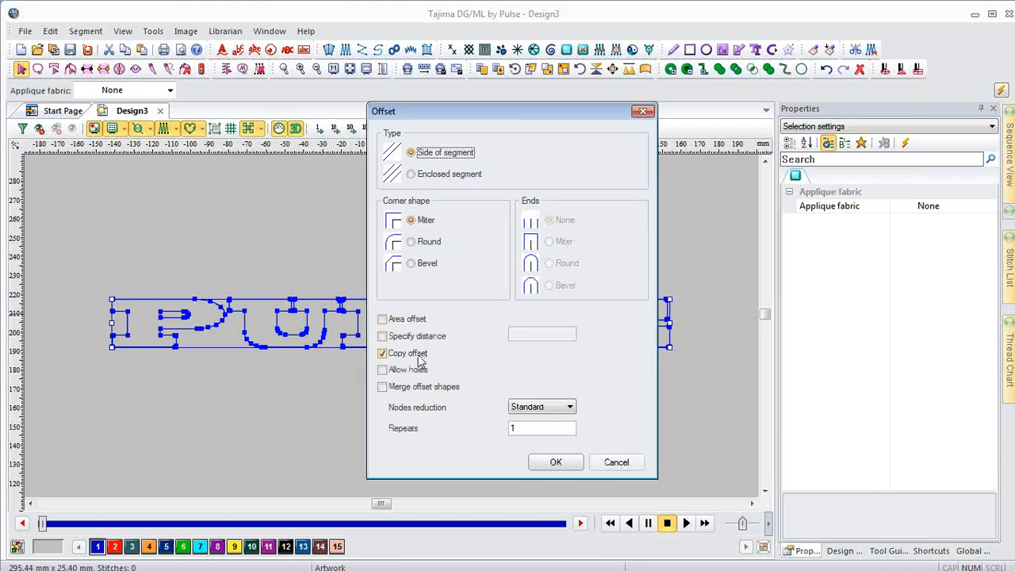
click(417, 371)
click(422, 339)
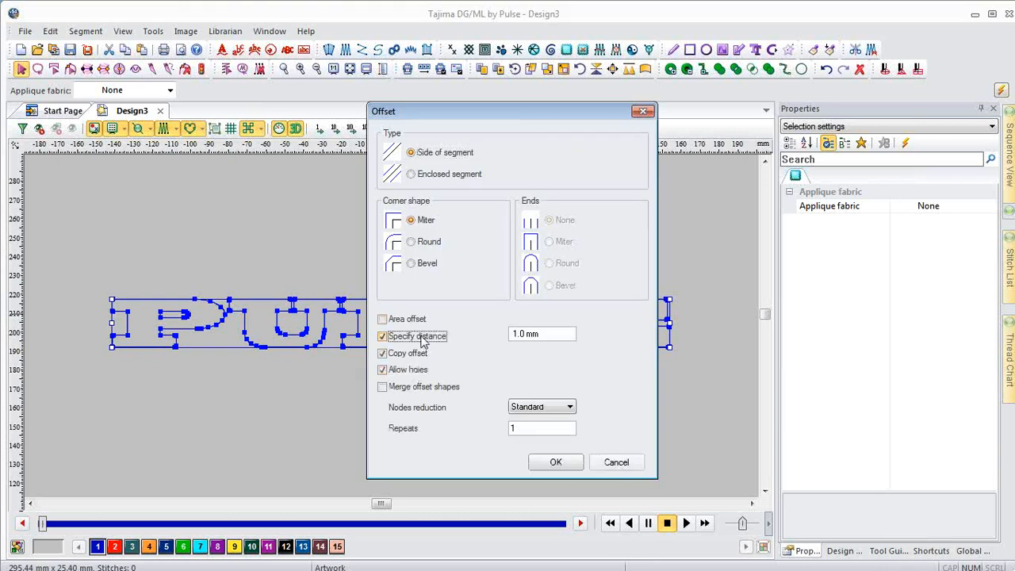
click(404, 321)
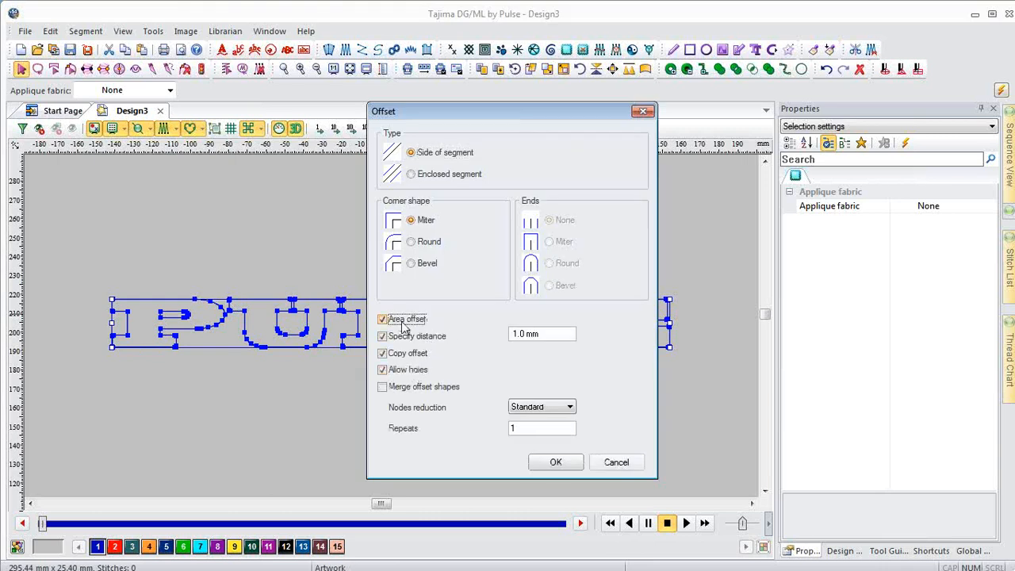
click(564, 409)
click(545, 439)
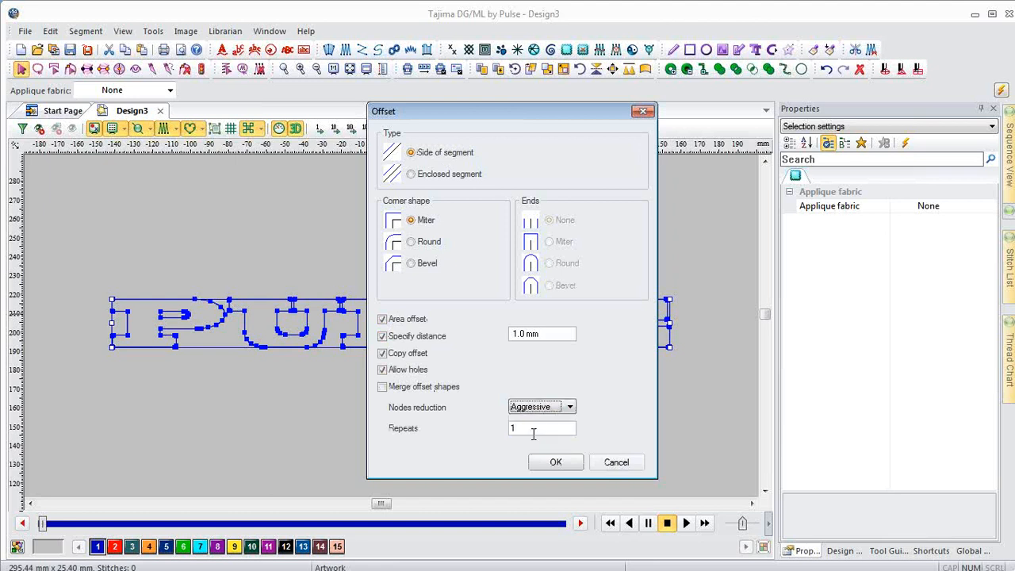
double_click(533, 433)
text(3)
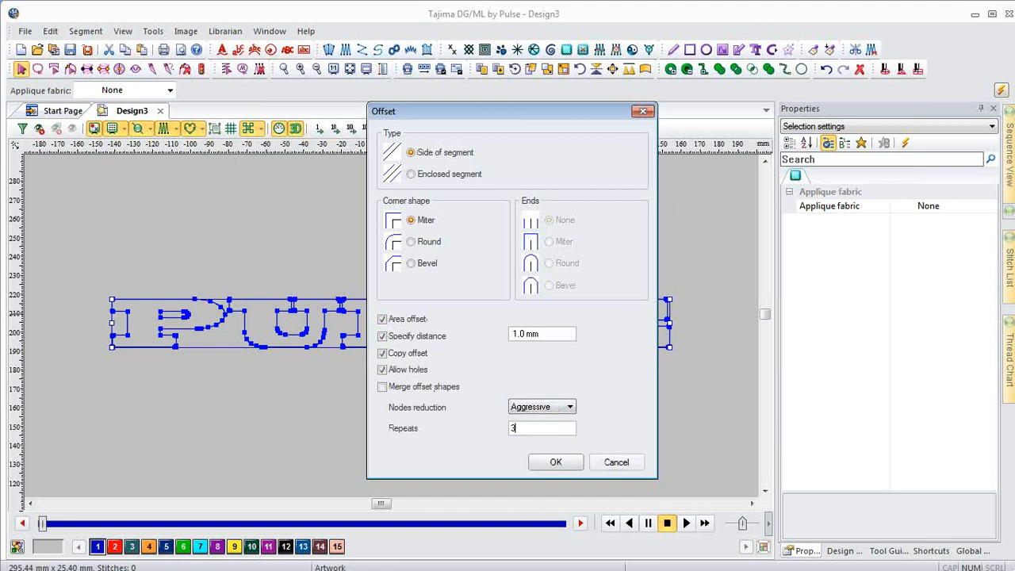
click(565, 462)
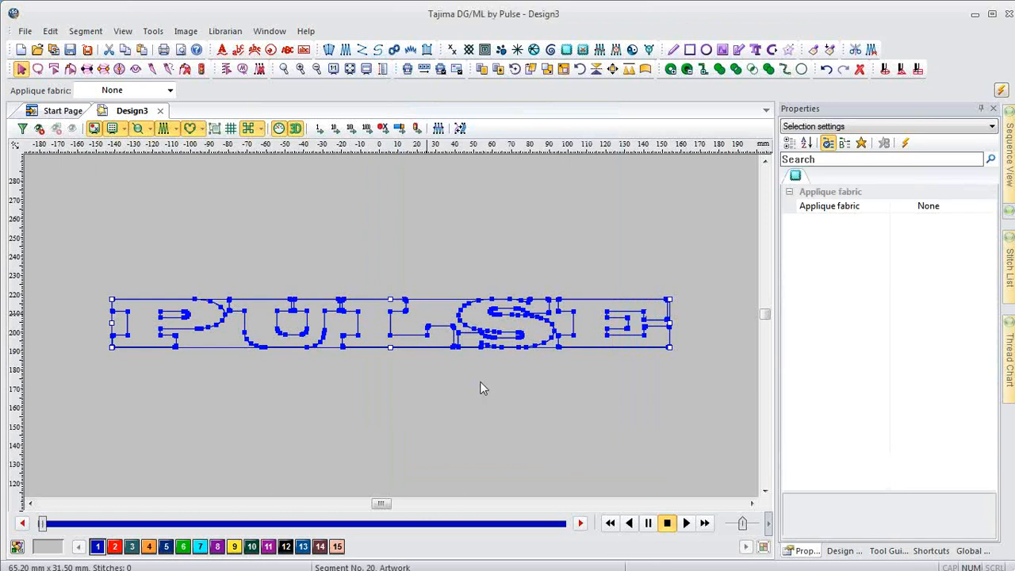
click(519, 438)
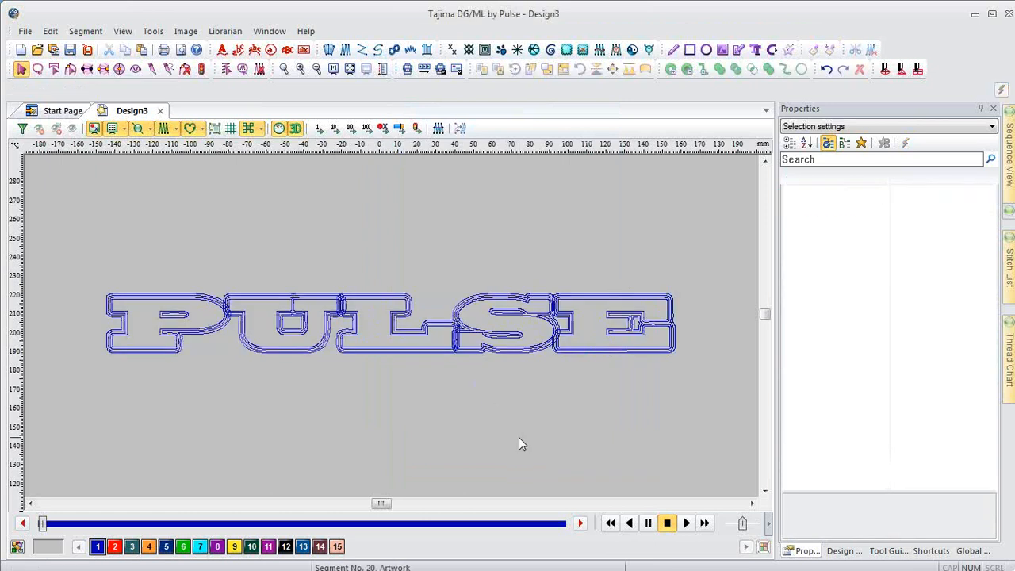
- Examine up close how the offset contours of neighbouring letters meet between P and U, U and L, and L and S
key(z)
drag(200, 271, 285, 358)
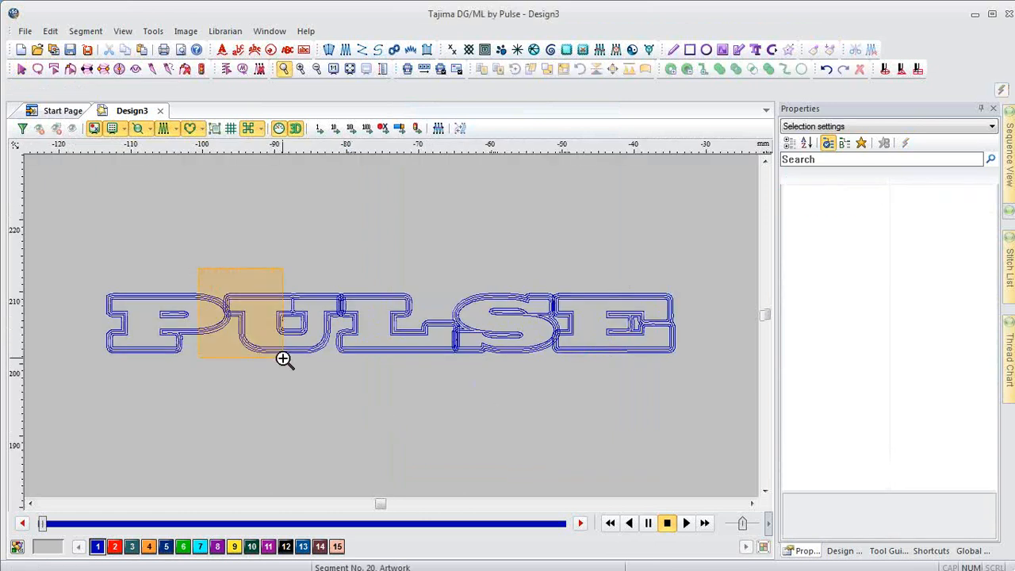
drag(289, 248, 473, 421)
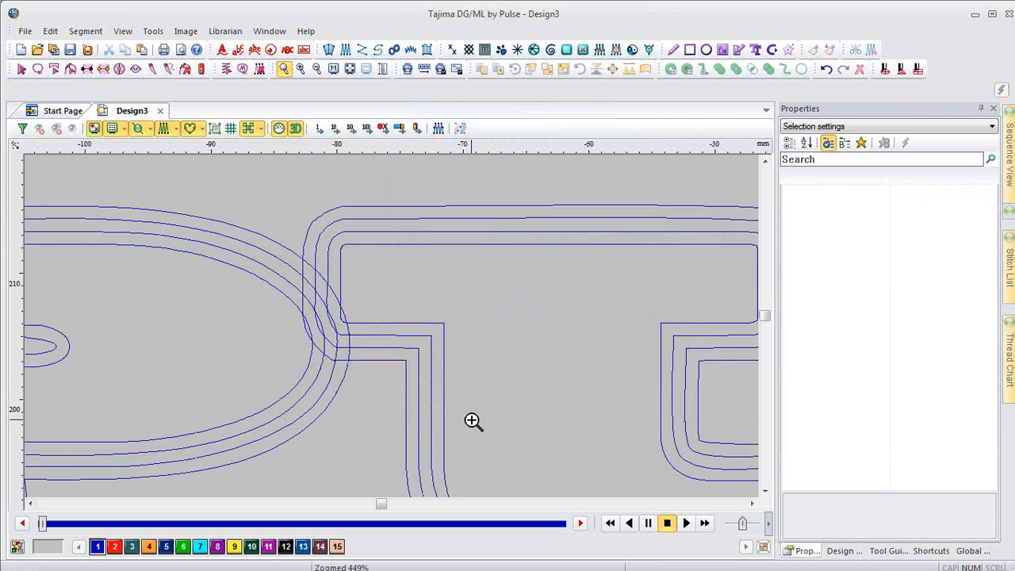
key(0)
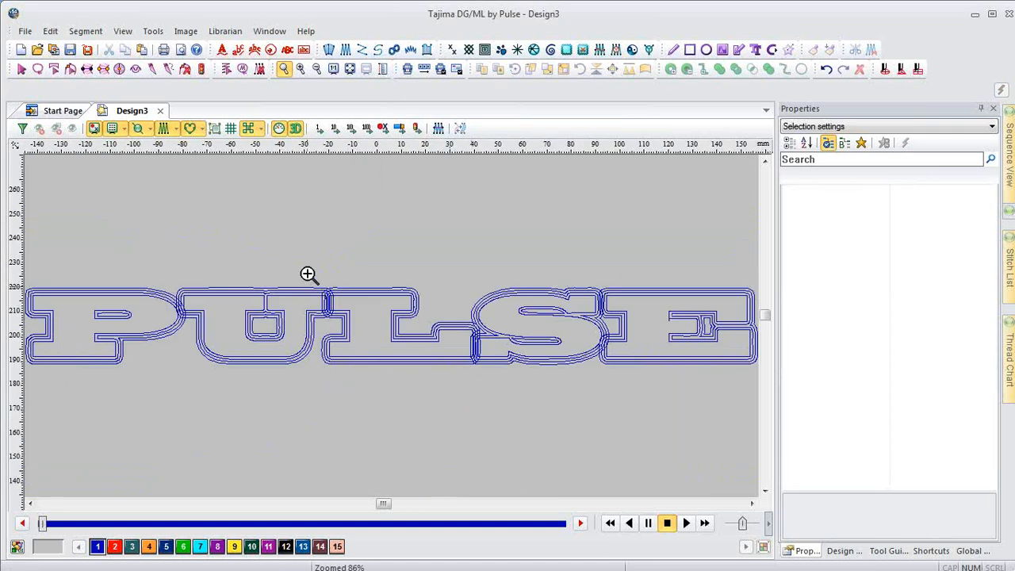
drag(308, 274, 374, 344)
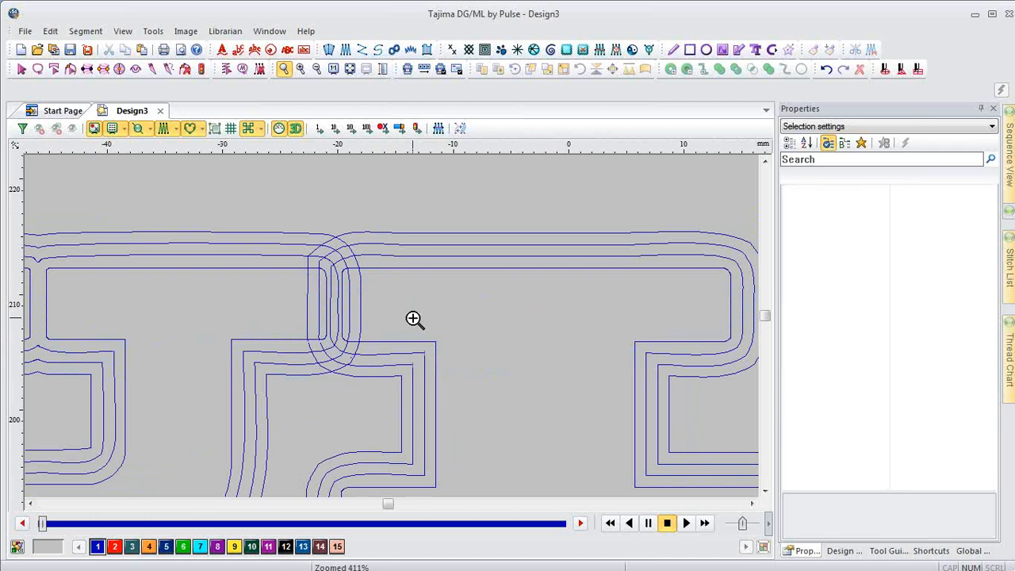
key(0)
drag(423, 290, 537, 378)
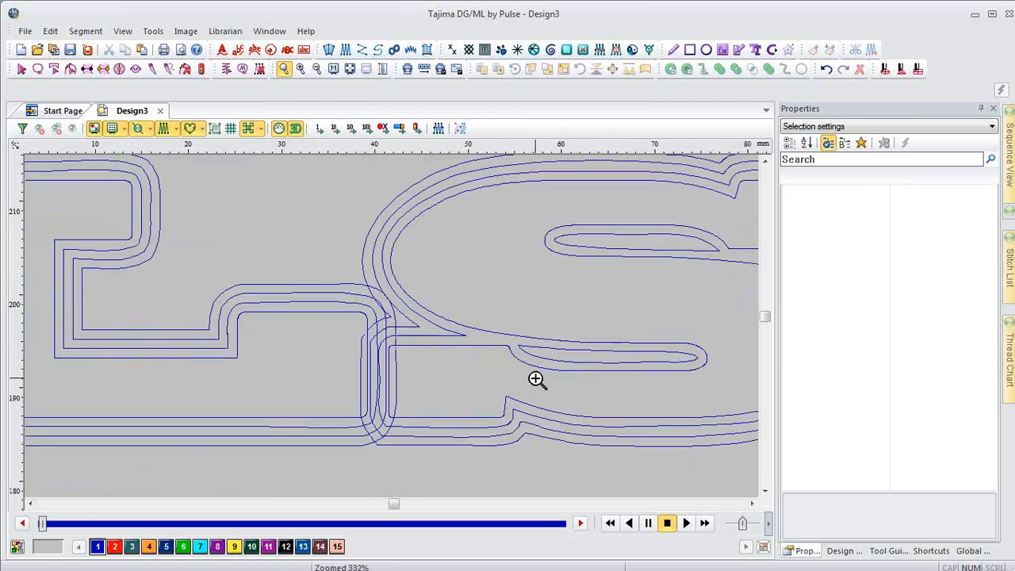
- Undo the last offset of the PULSE lettering
key(Escape)
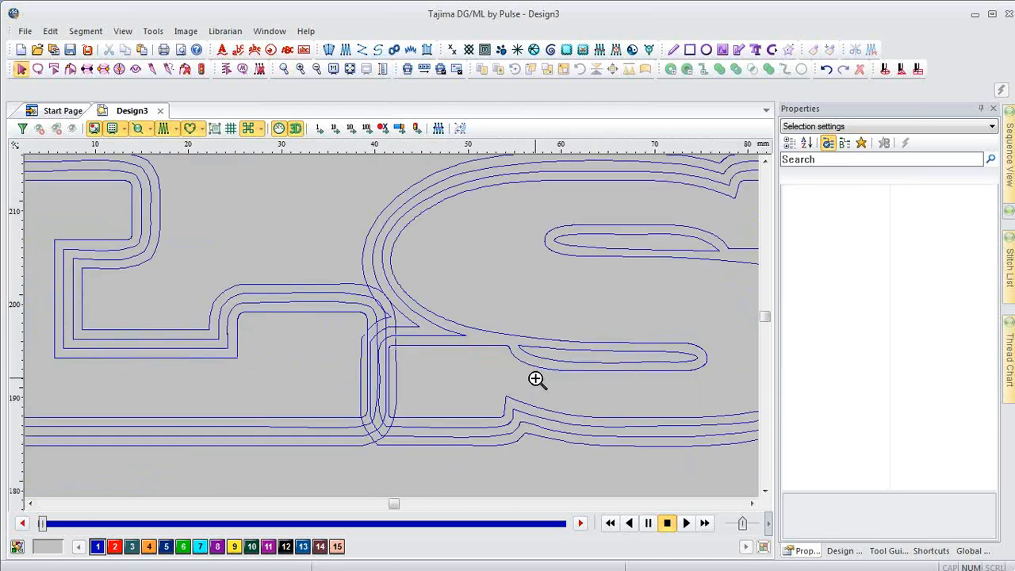
key(0)
key(ctrl+z)
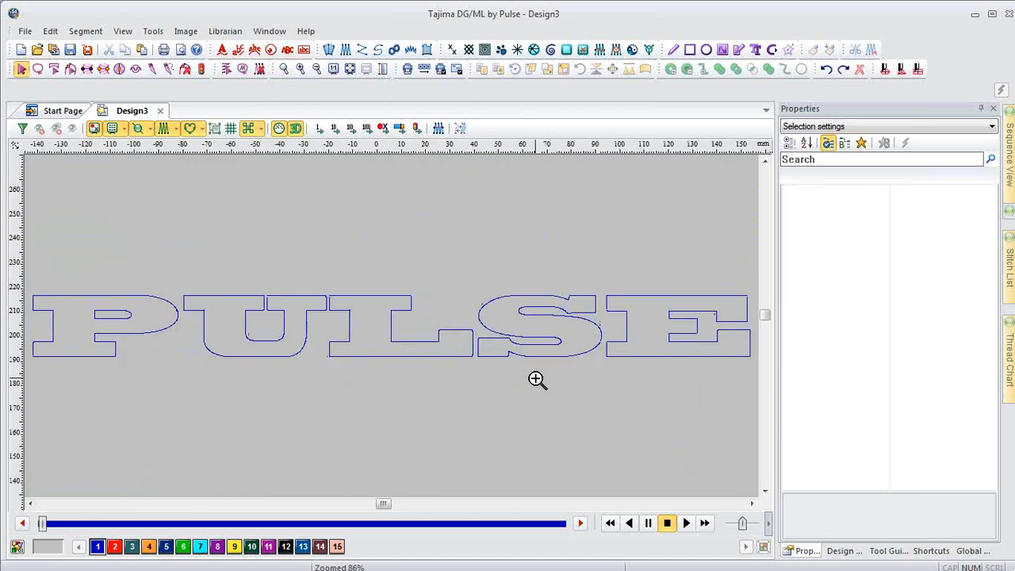
- Offset all PULSE letters as merged area offset shapes at 1.0 mm with Aggressive nodes reduction and 3 repeats
key(ctrl+a)
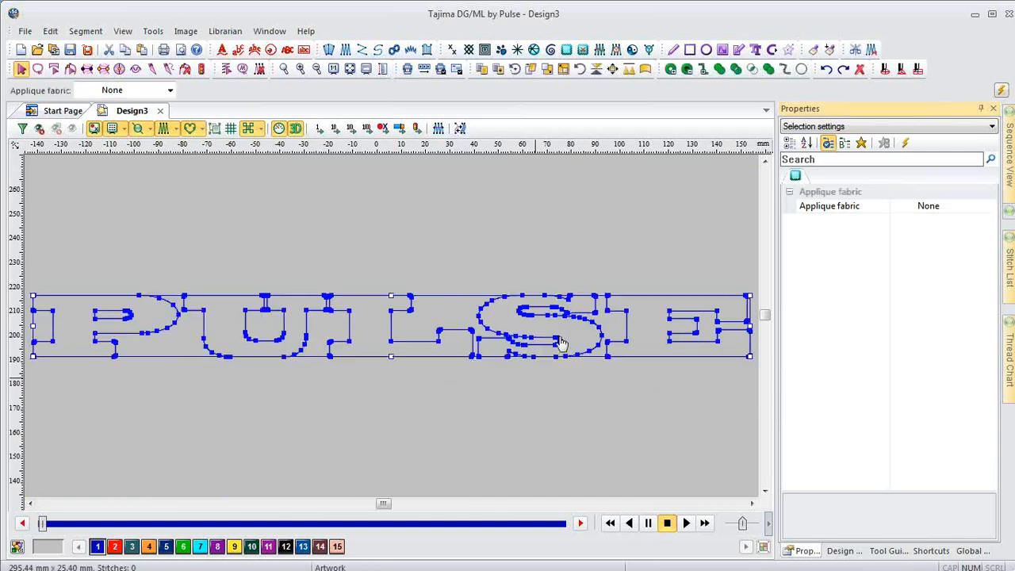
key(o)
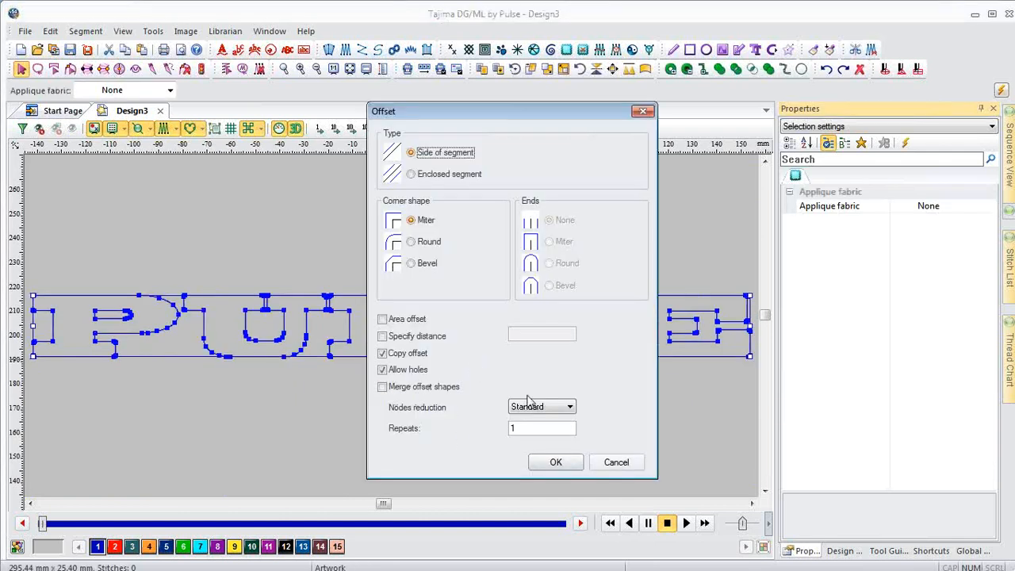
click(410, 319)
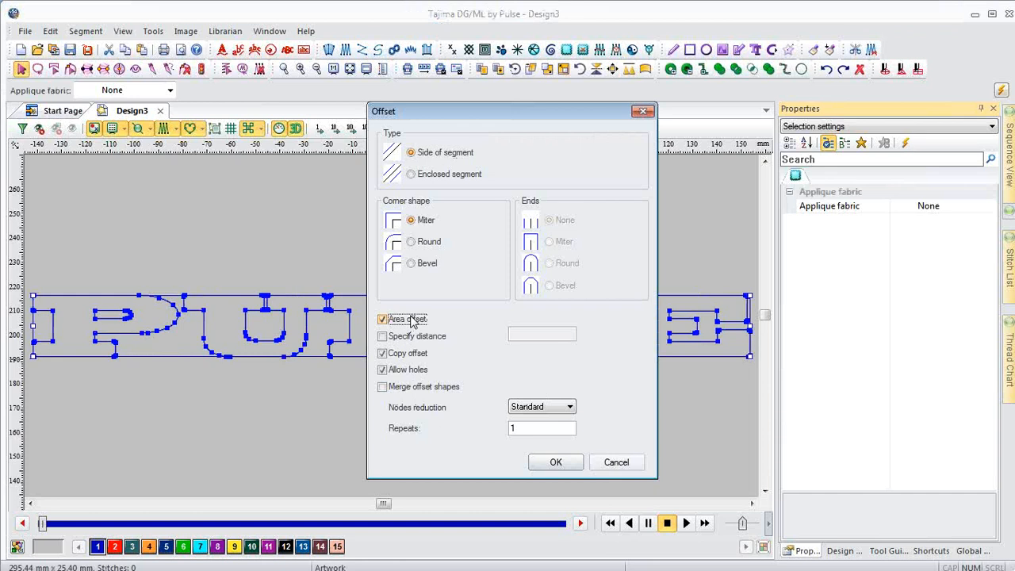
click(405, 336)
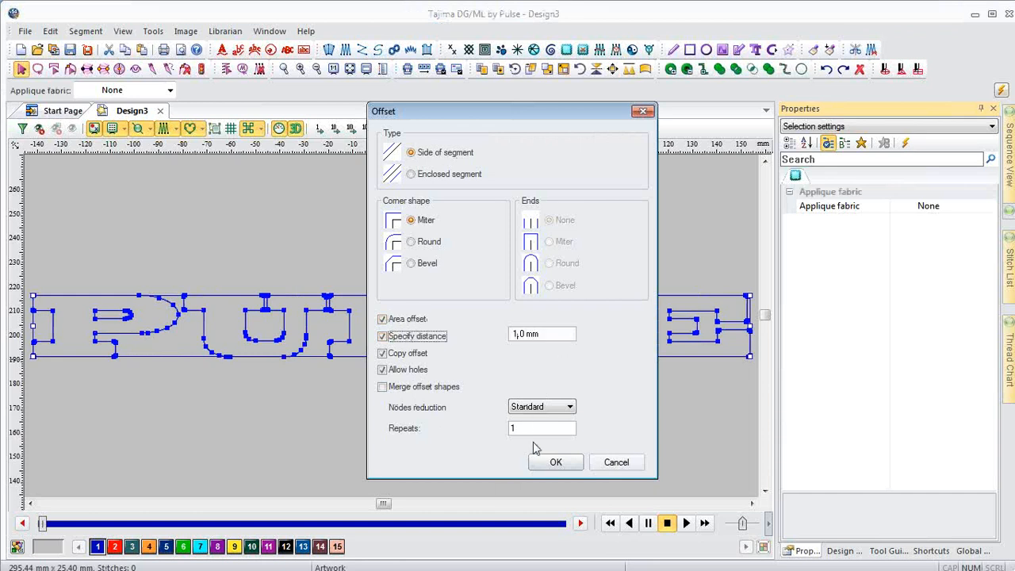
click(559, 411)
click(537, 441)
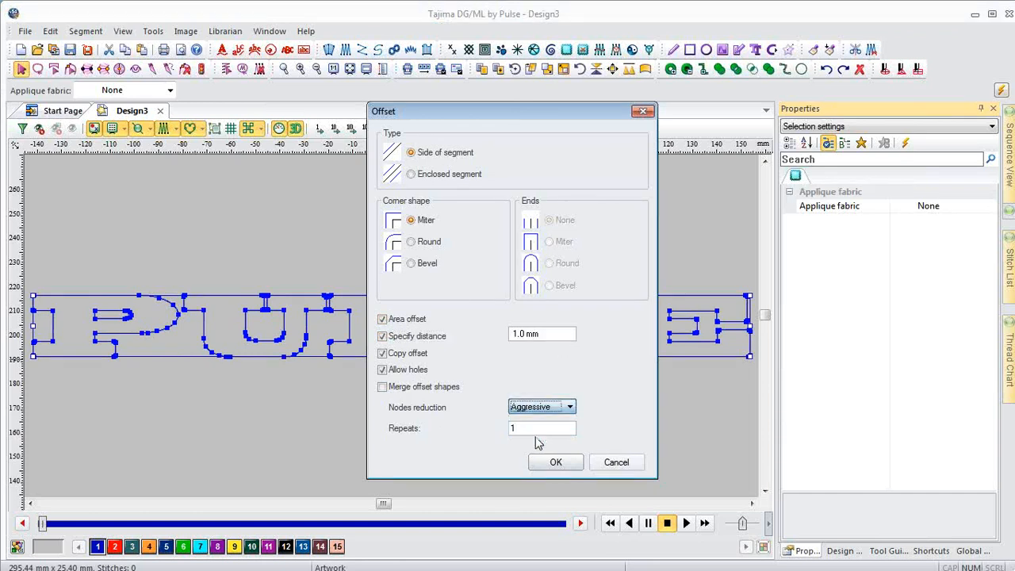
key(Tab)
text(3)
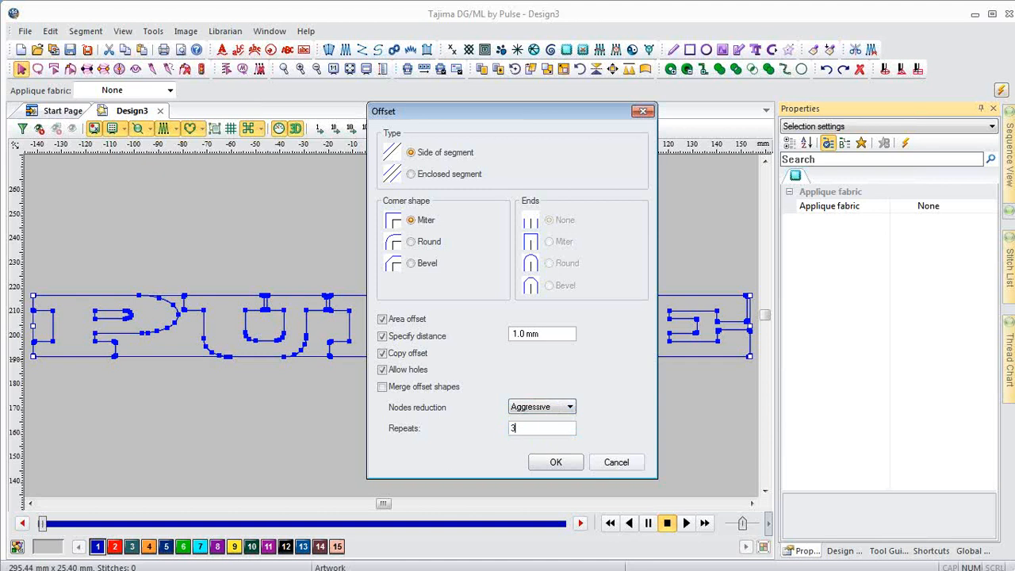
click(383, 386)
click(555, 463)
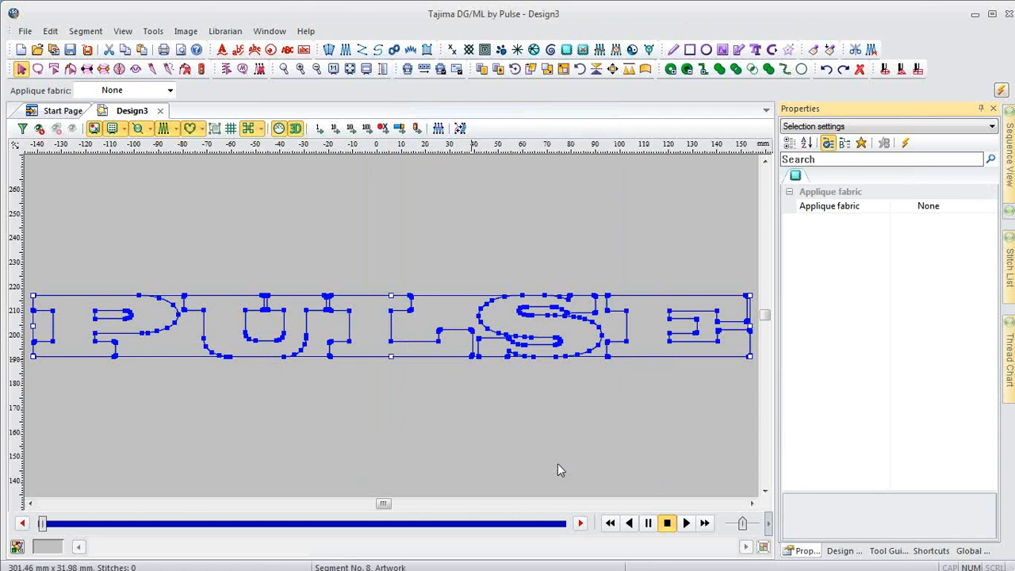
click(473, 436)
- Examine the merged offset contours around the P and U up close and check their artwork entries in the sequence
key(z)
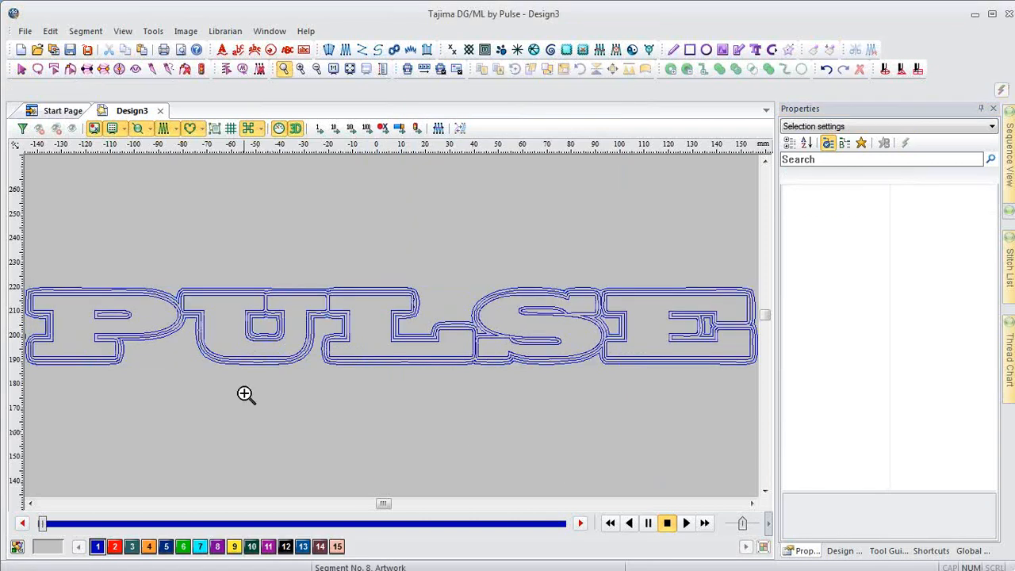
drag(145, 251, 263, 370)
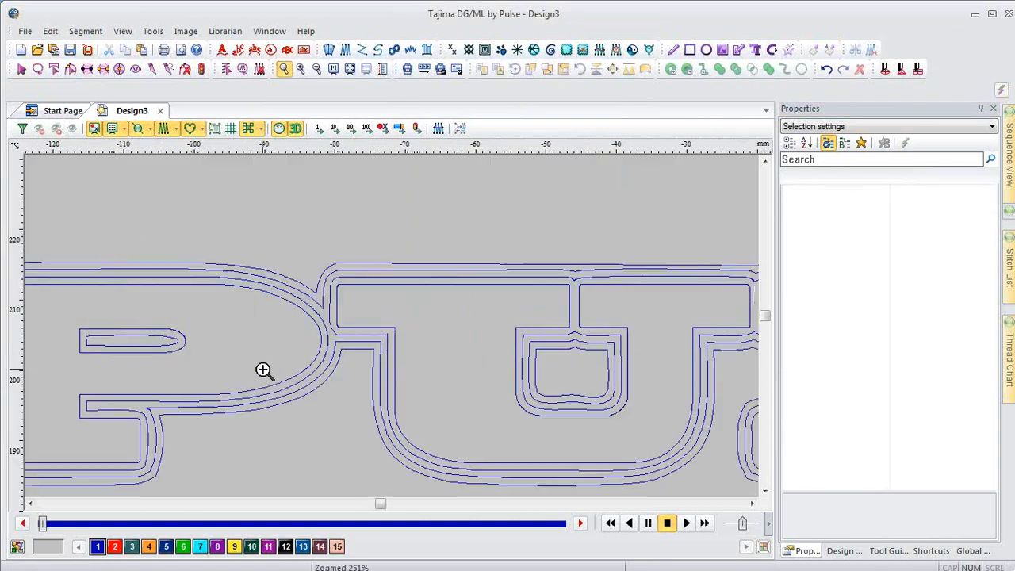
drag(270, 226, 429, 401)
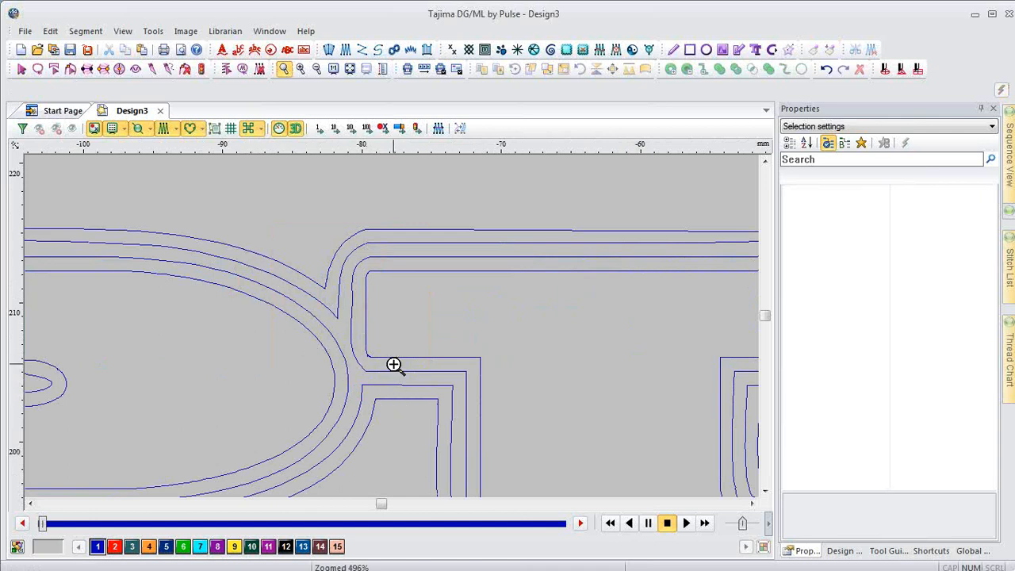
click(1008, 157)
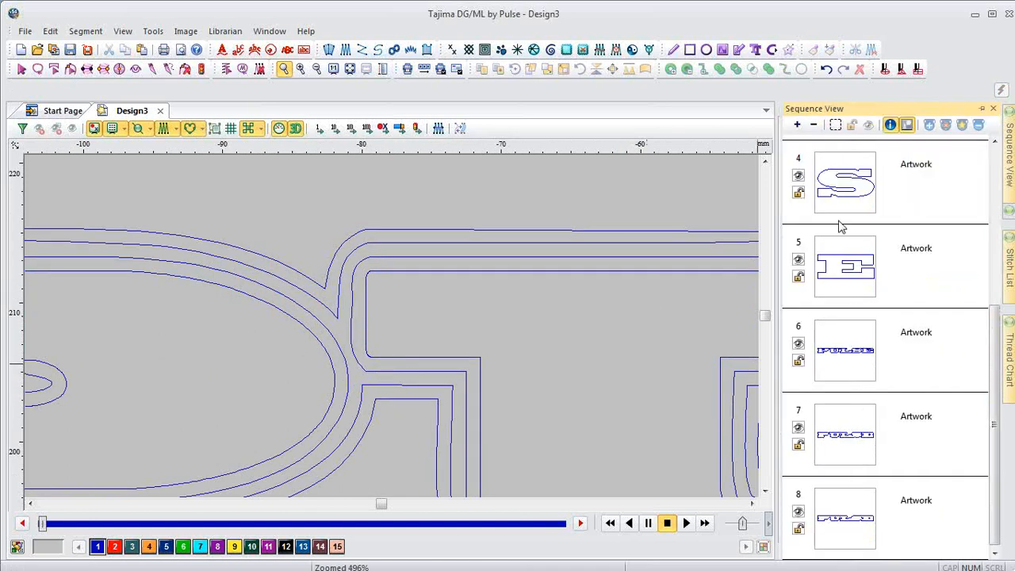
right_click(588, 335)
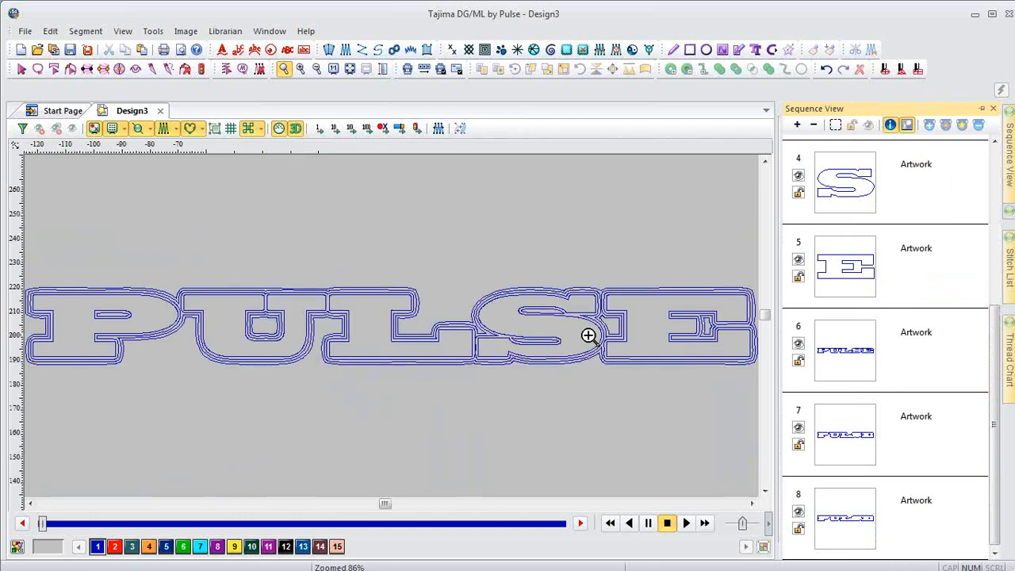
click(587, 335)
key(0)
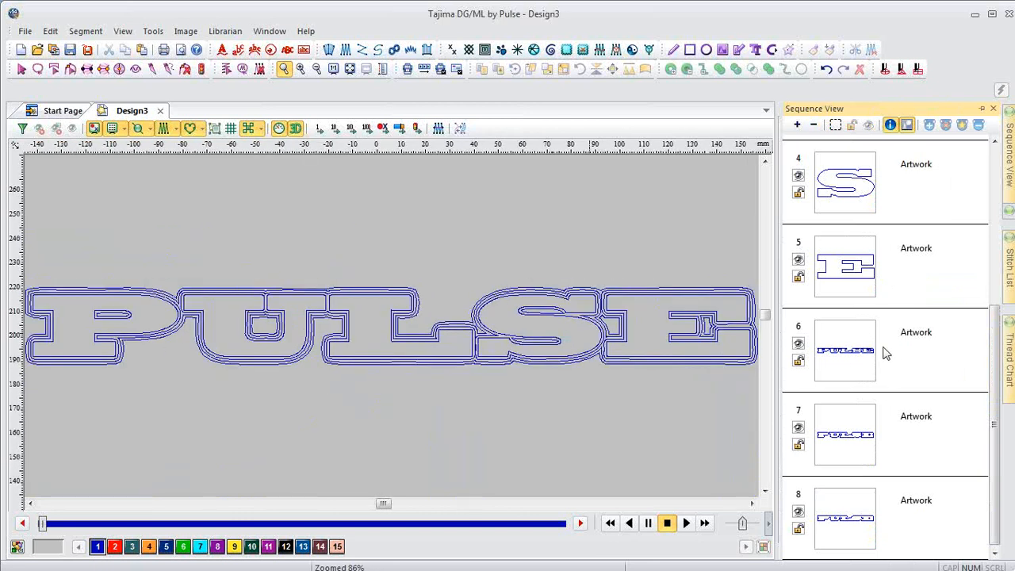
- Move the innermost merged offset contour, artwork 6 in the sequence, straight up to just above the original lettering
right_click(390, 391)
key(Escape)
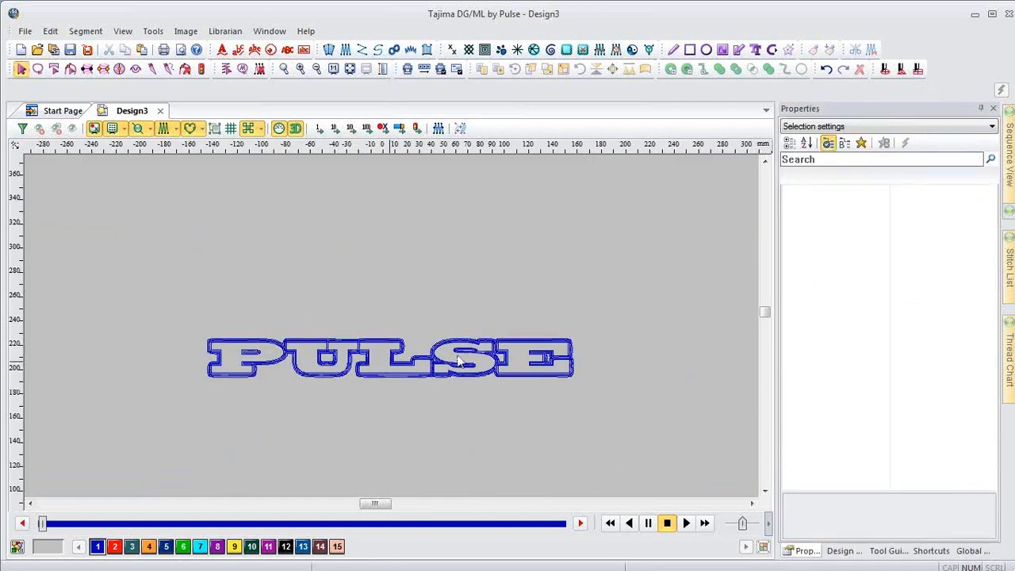
mouse_move(1009, 155)
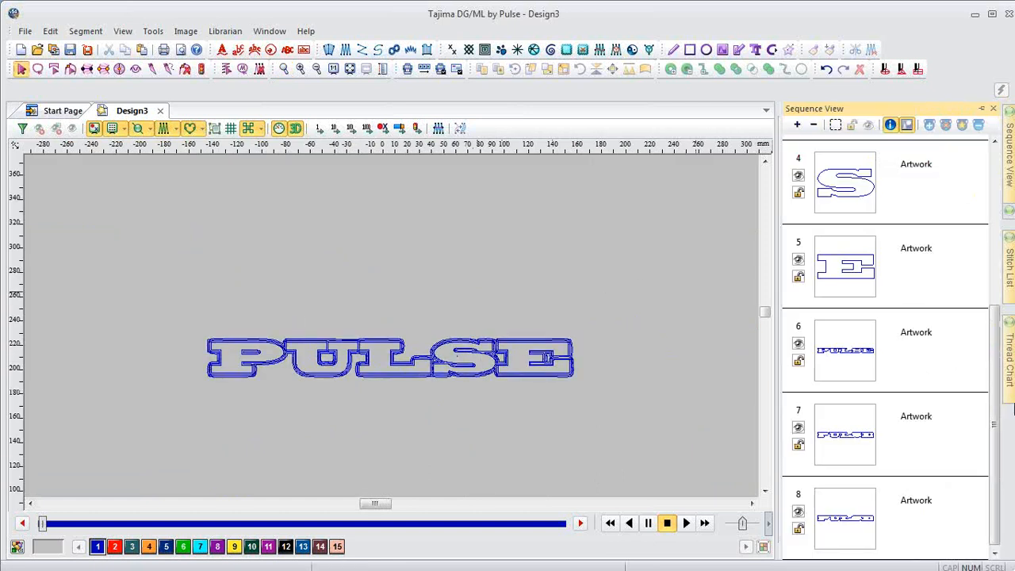
click(856, 361)
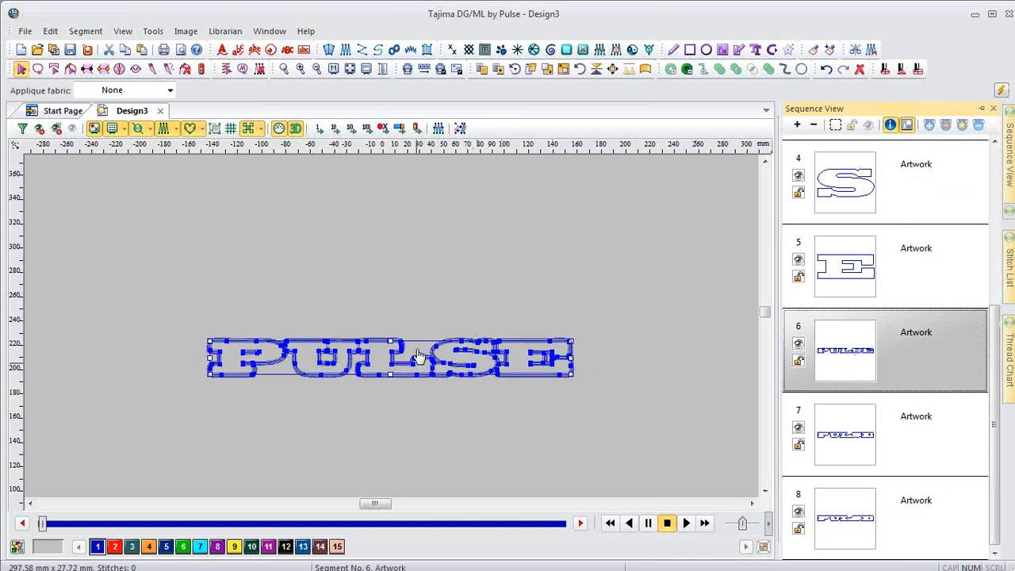
drag(419, 350, 425, 306)
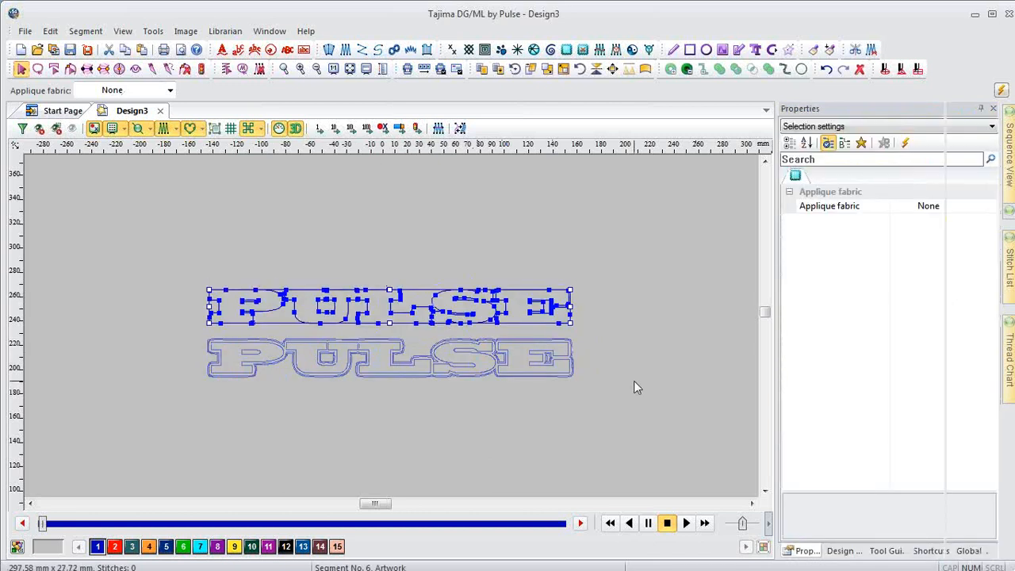
- Move the middle merged offset contour, artwork 7 in the sequence, above the contour already separated from the lettering
mouse_move(1009, 155)
click(854, 430)
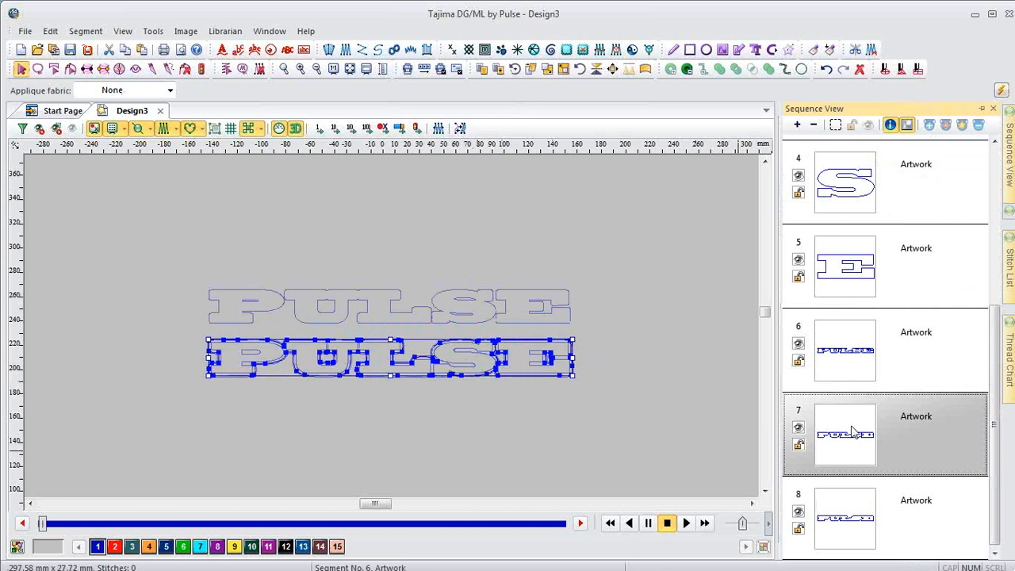
drag(419, 353, 413, 254)
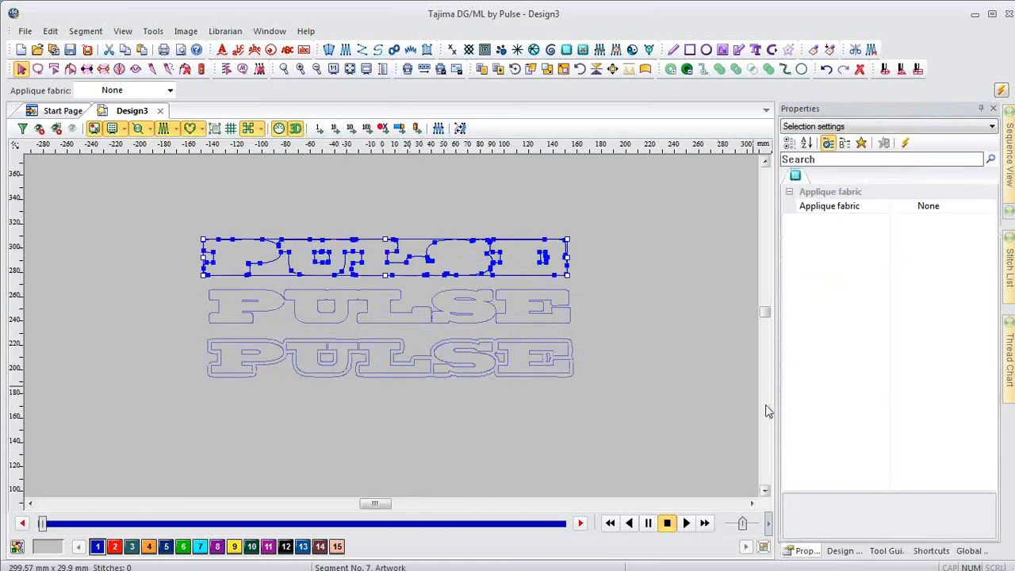
- Move the outermost merged offset contour, artwork 8 in the sequence, above the two contours already separated from the lettering
mouse_move(1009, 159)
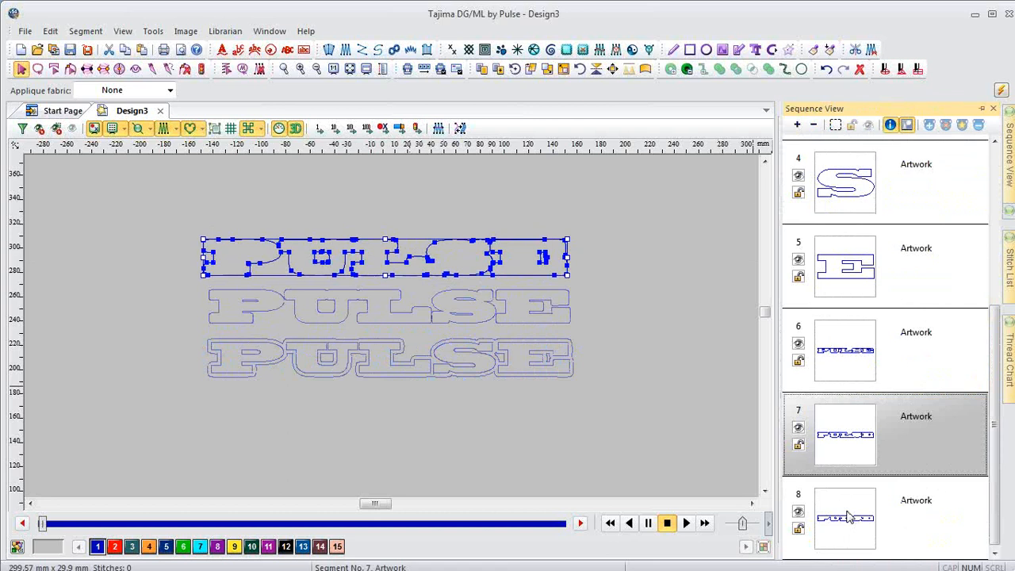
click(848, 517)
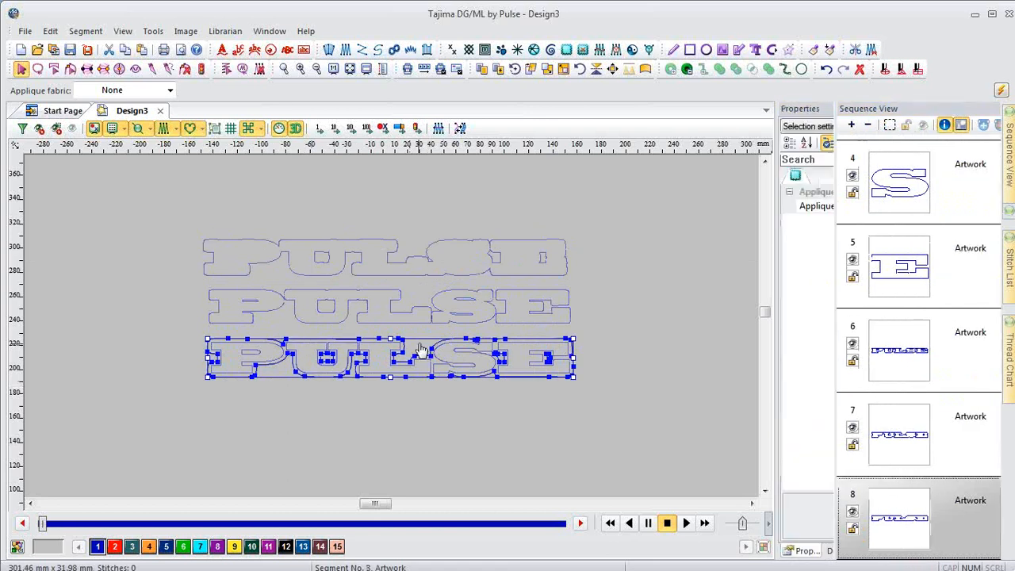
drag(422, 349, 424, 194)
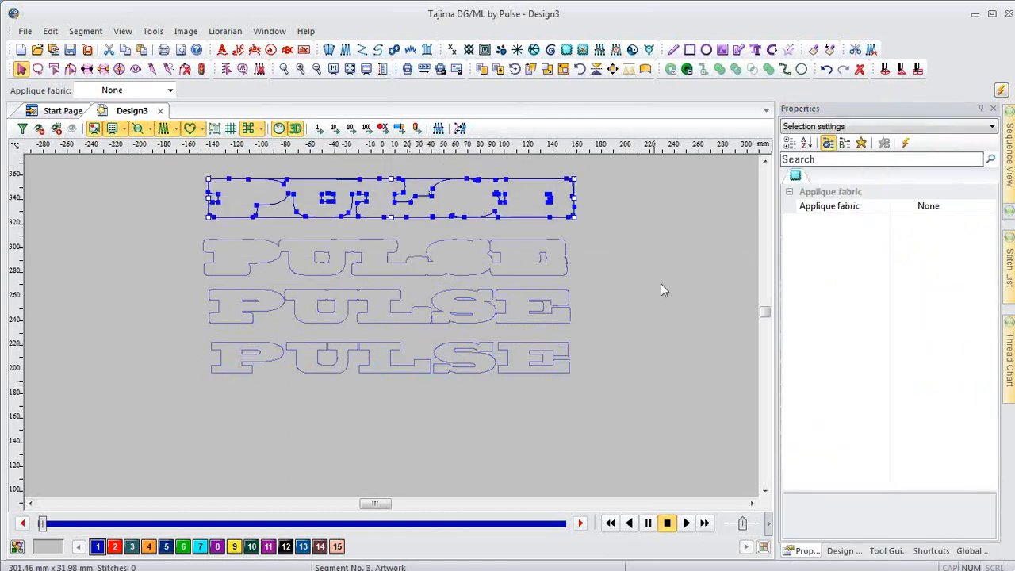
click(610, 265)
- Convert the uppermost merged offset contour of the PULSE lettering to an Applique cut segment
key(z)
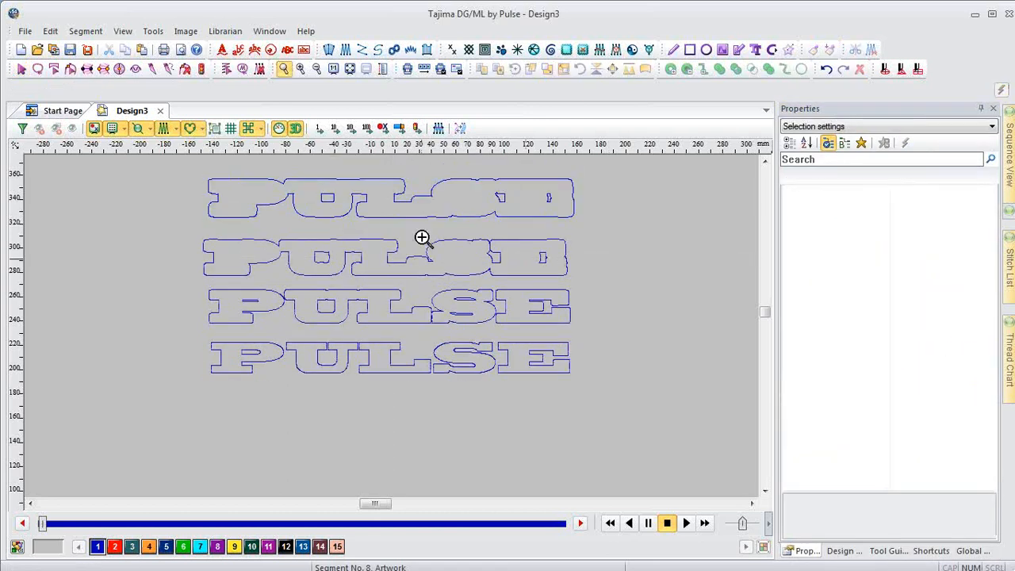
drag(174, 173, 611, 327)
key(Escape)
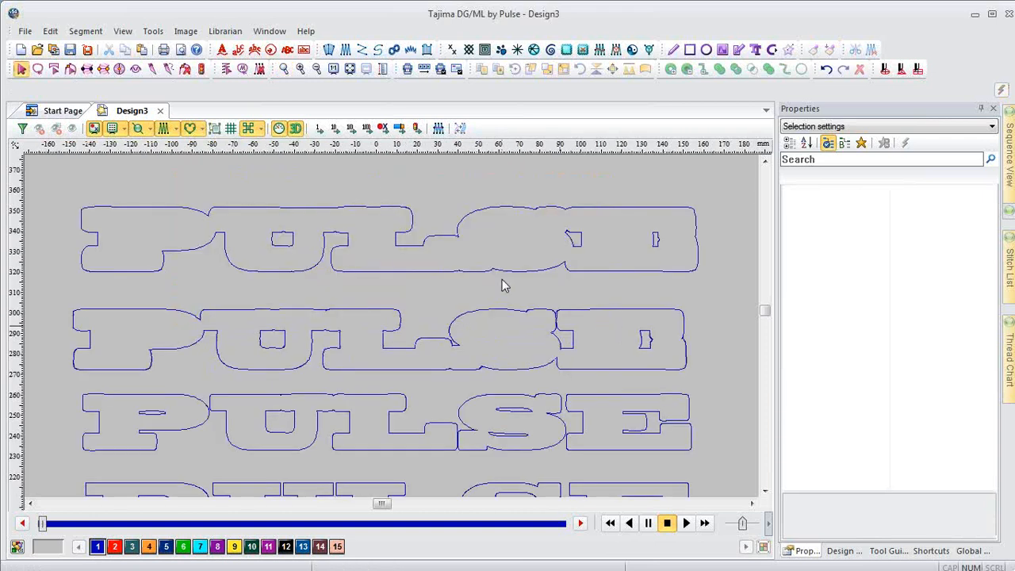
click(379, 212)
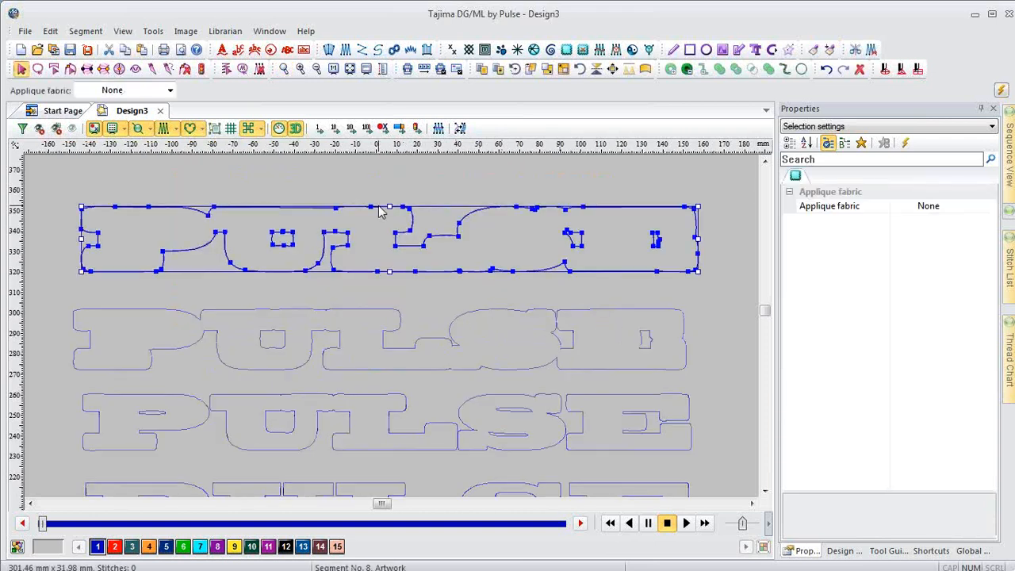
key(c)
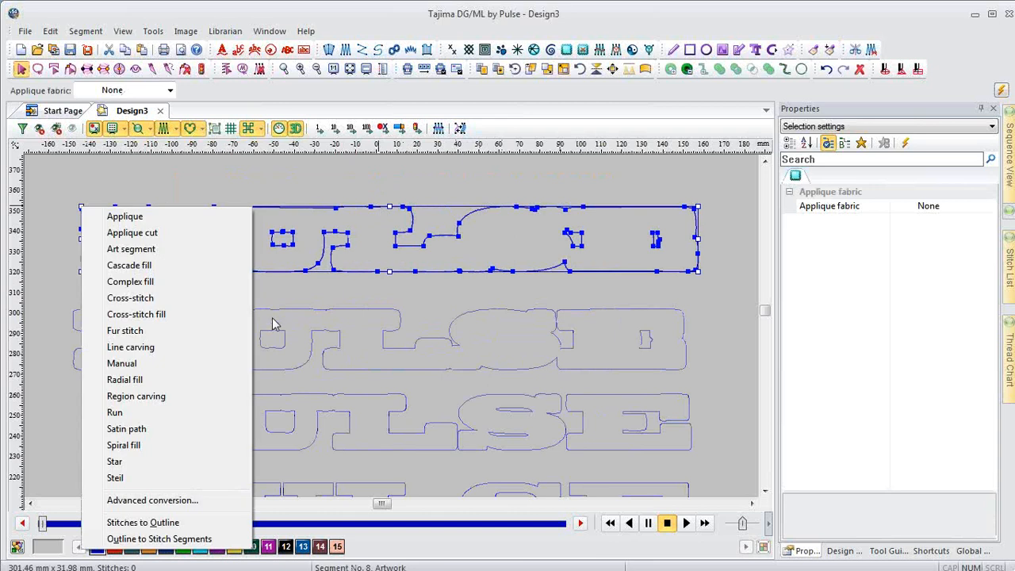
click(162, 233)
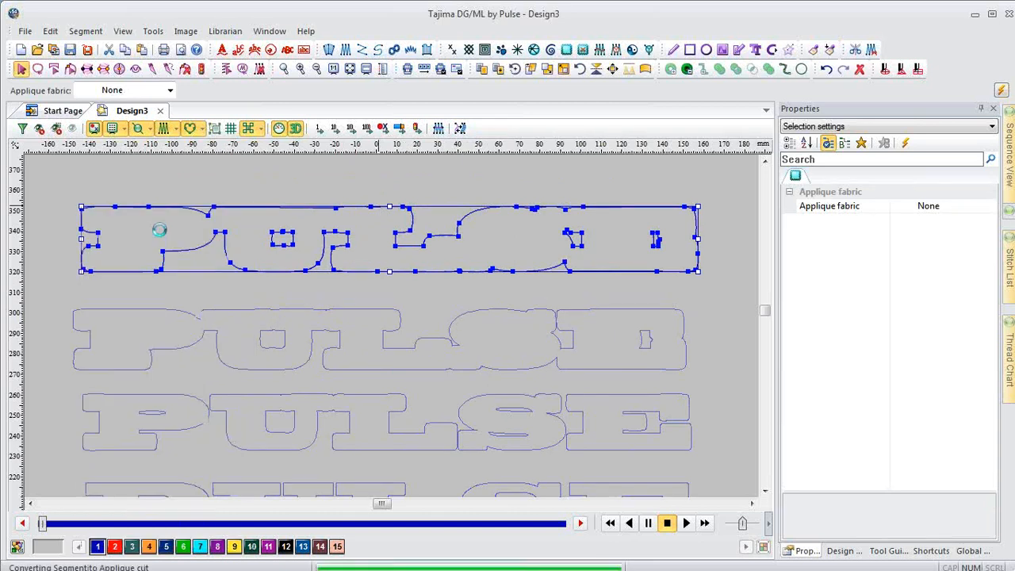
- Check the file export options available for the design, including Applique Cut
click(25, 32)
mouse_move(123, 274)
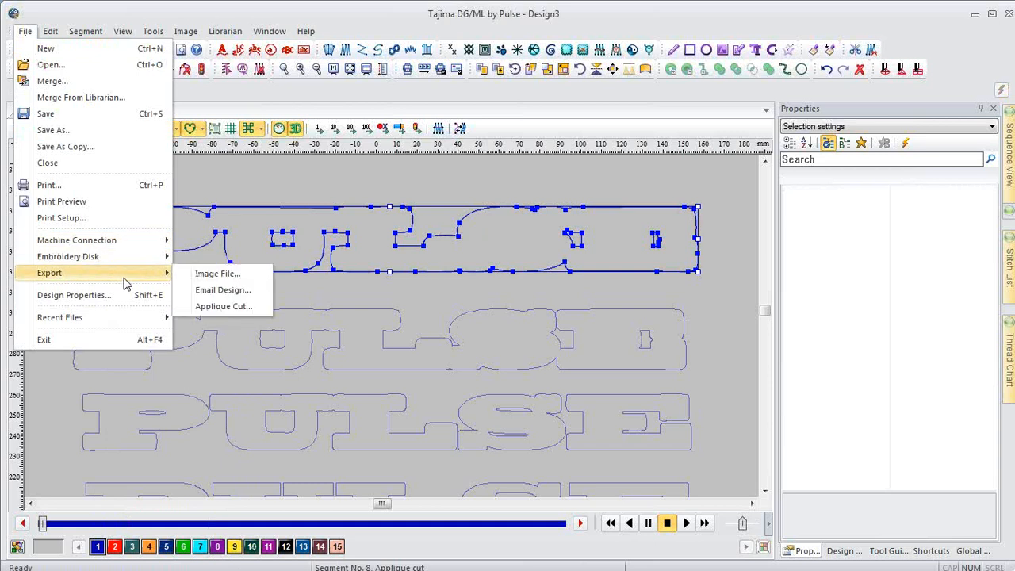
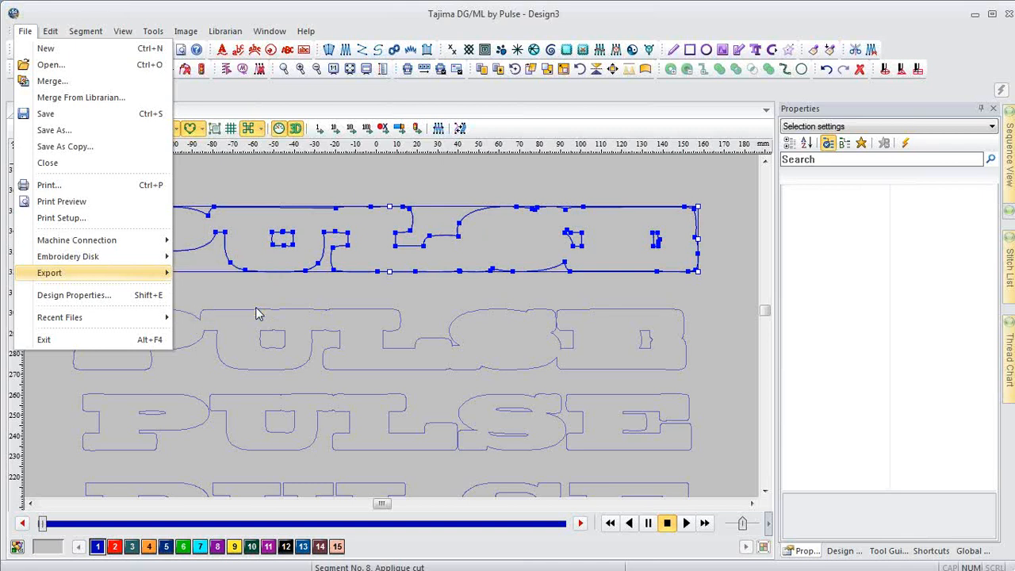
click(352, 181)
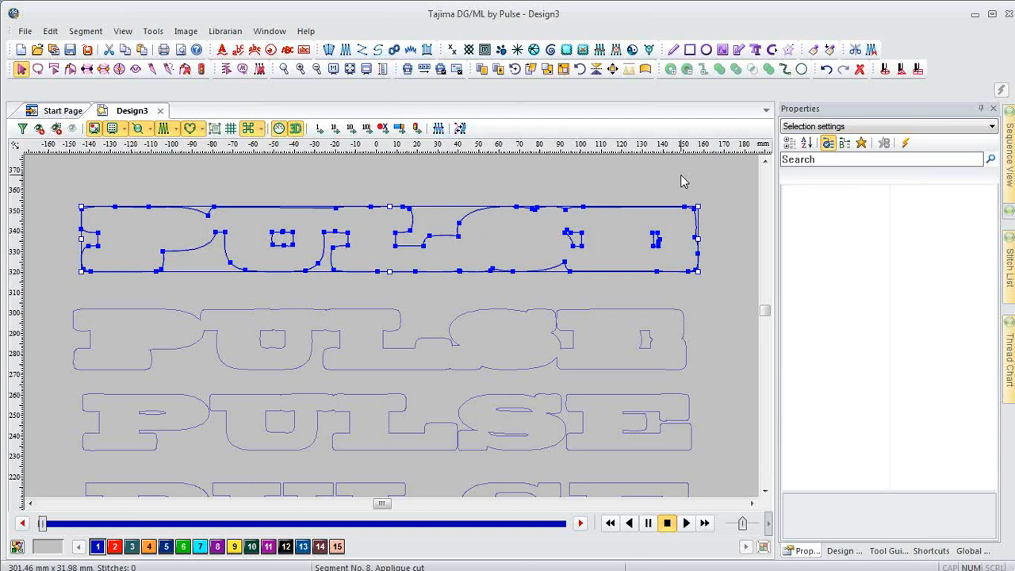
- Delete all lettering artwork and offset contours from the design
scroll(684, 181, down, 1)
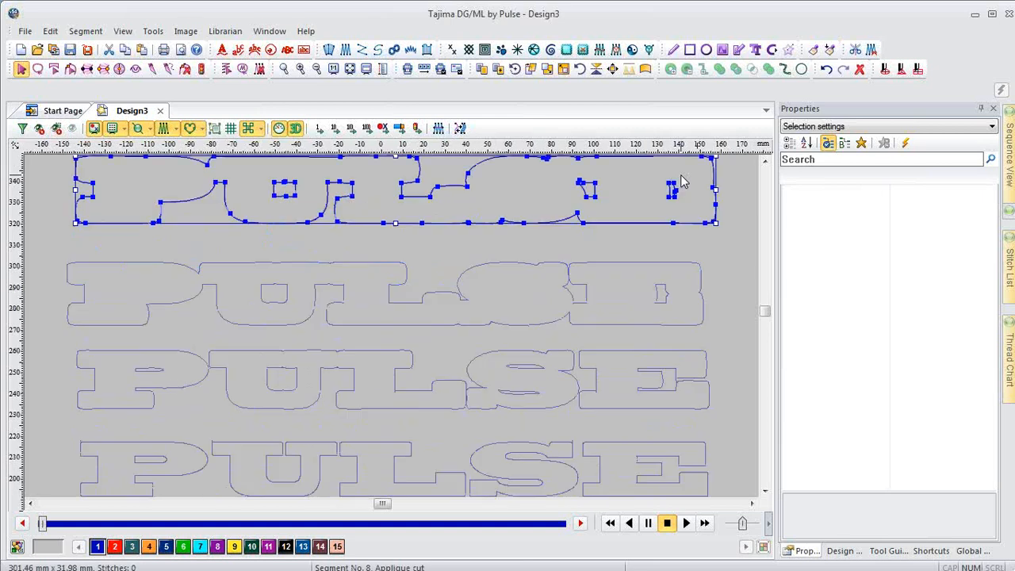
key(ctrl+a)
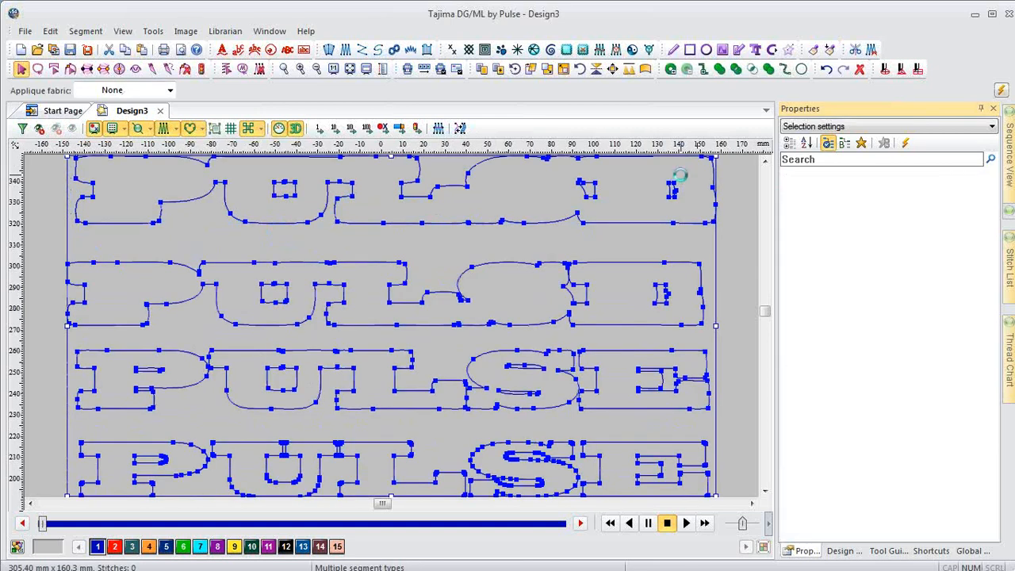
key(Delete)
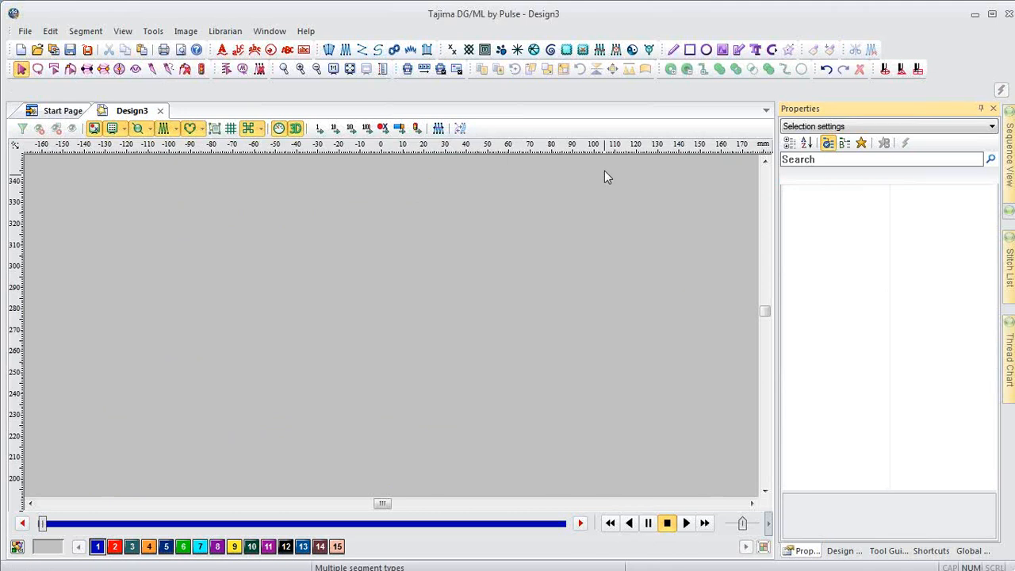
- Switch to the Draw Fusion design, import the glove vector file from C:\winsig\DrawFusiondemo, and fit the artwork in view
click(772, 50)
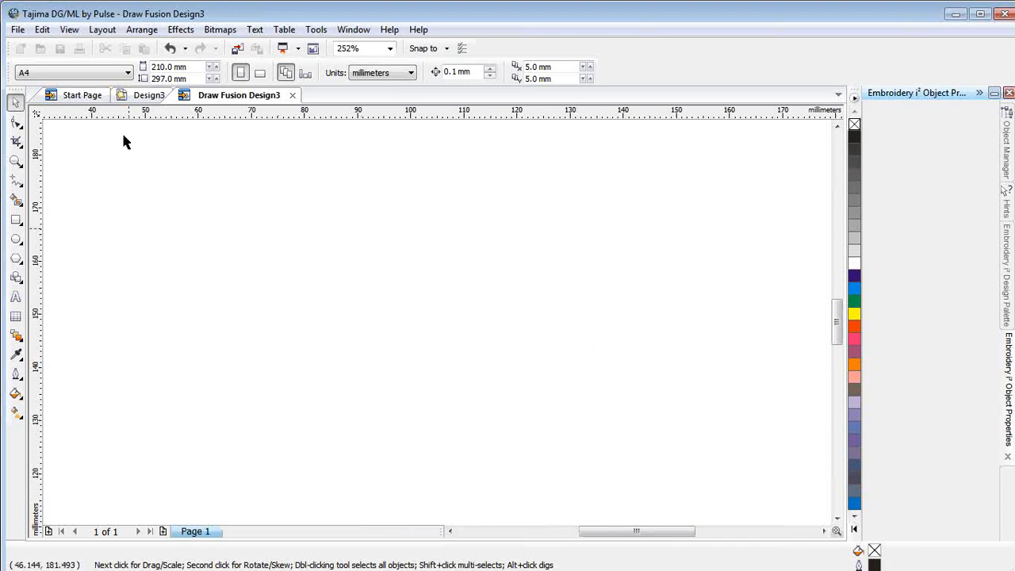
click(17, 32)
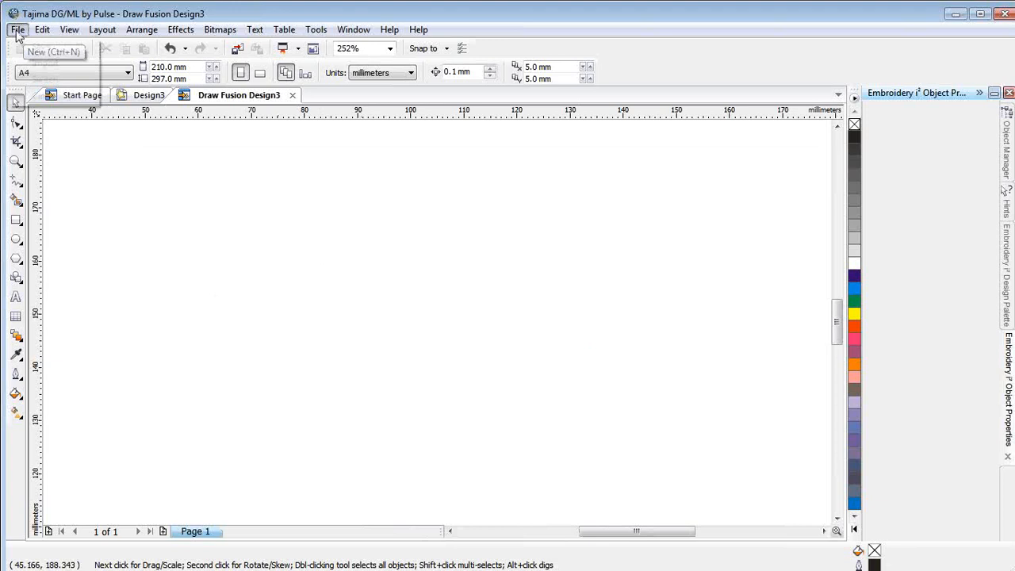
click(49, 64)
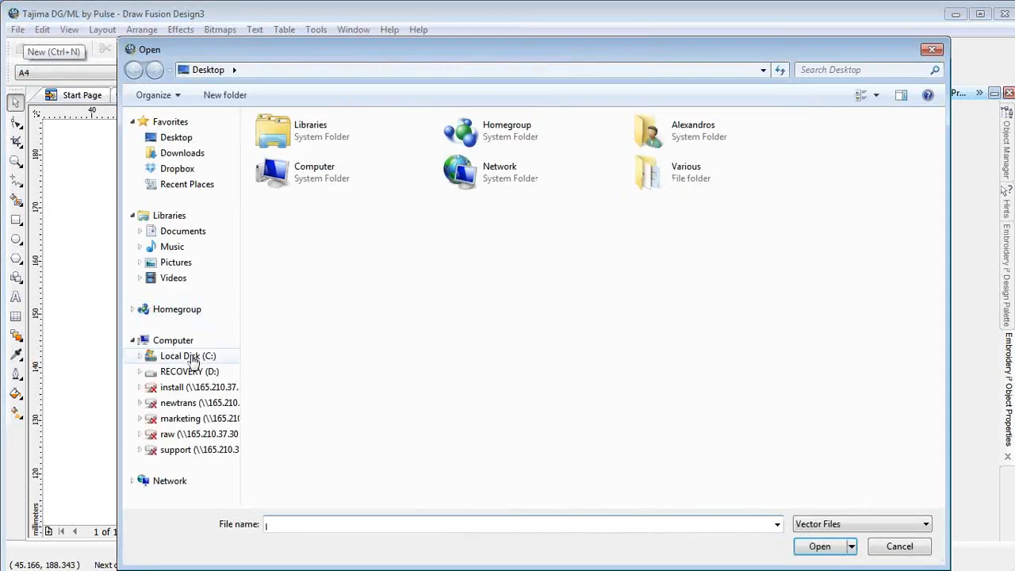
click(190, 357)
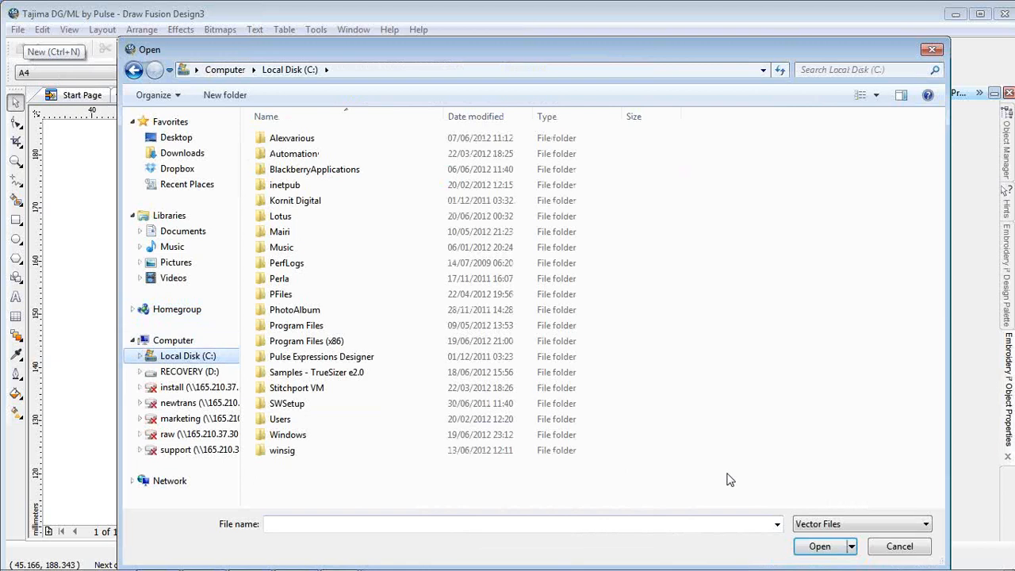
double_click(281, 451)
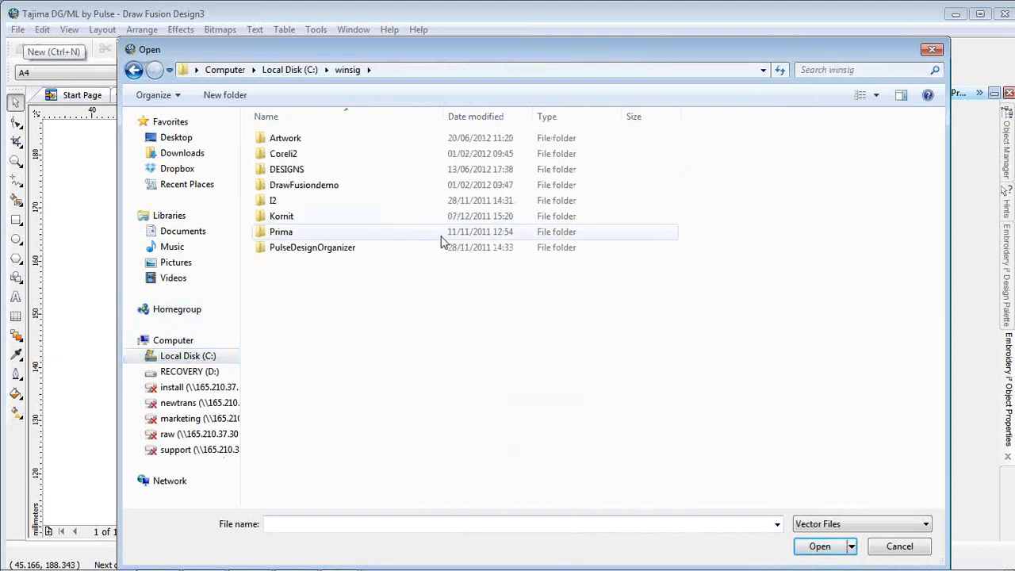
double_click(334, 189)
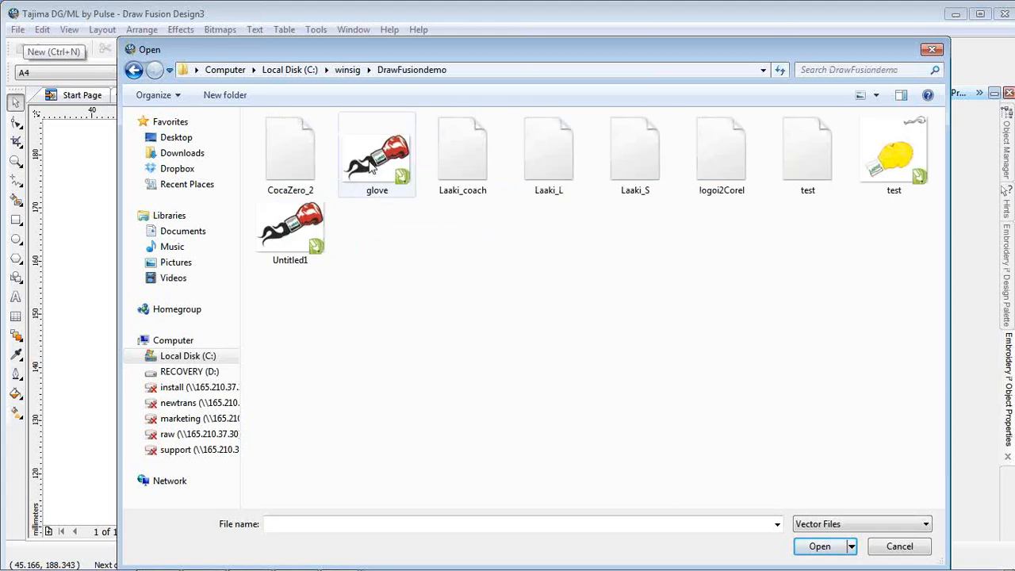
click(370, 162)
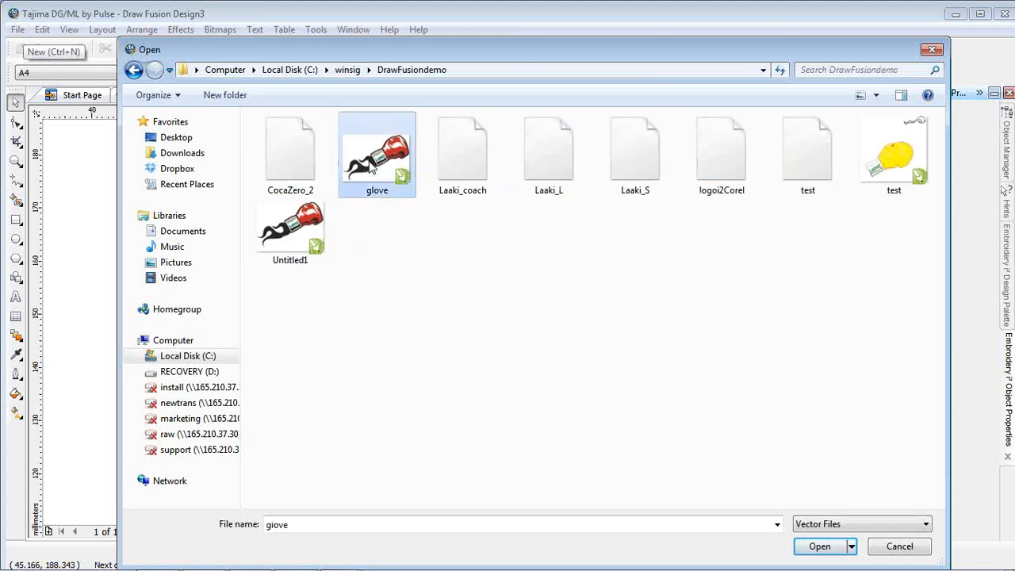
click(822, 547)
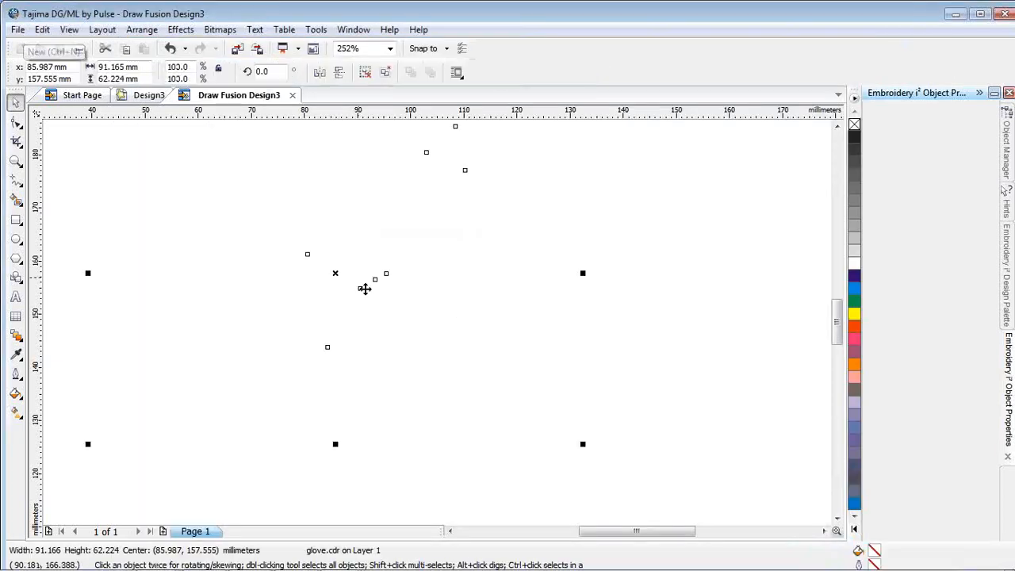
click(677, 418)
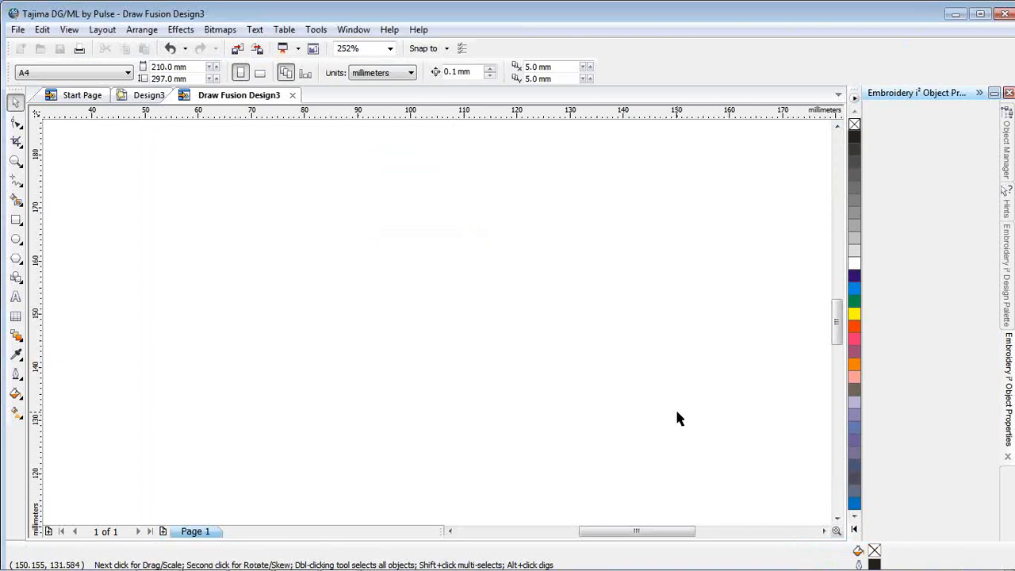
click(390, 48)
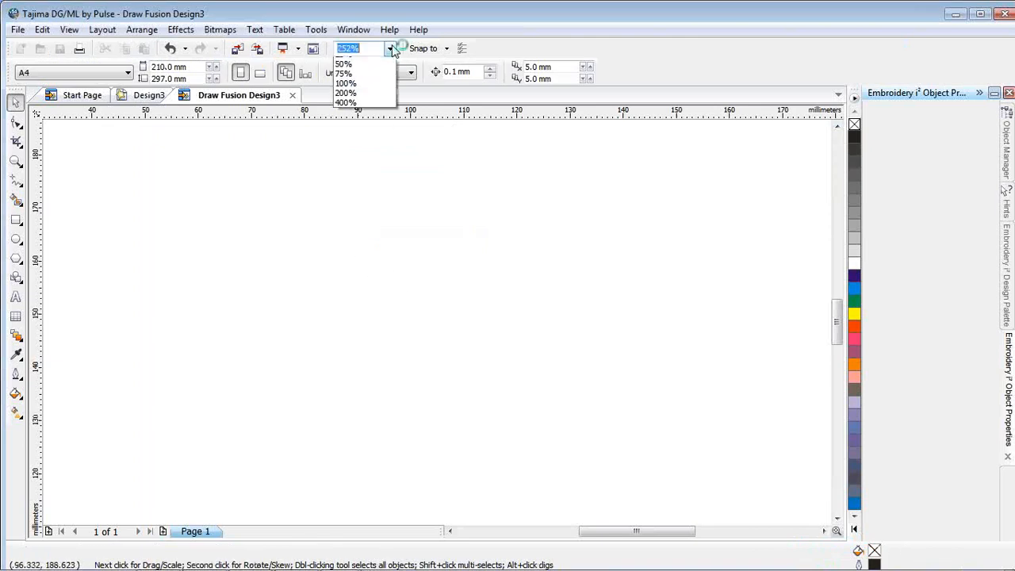
click(356, 59)
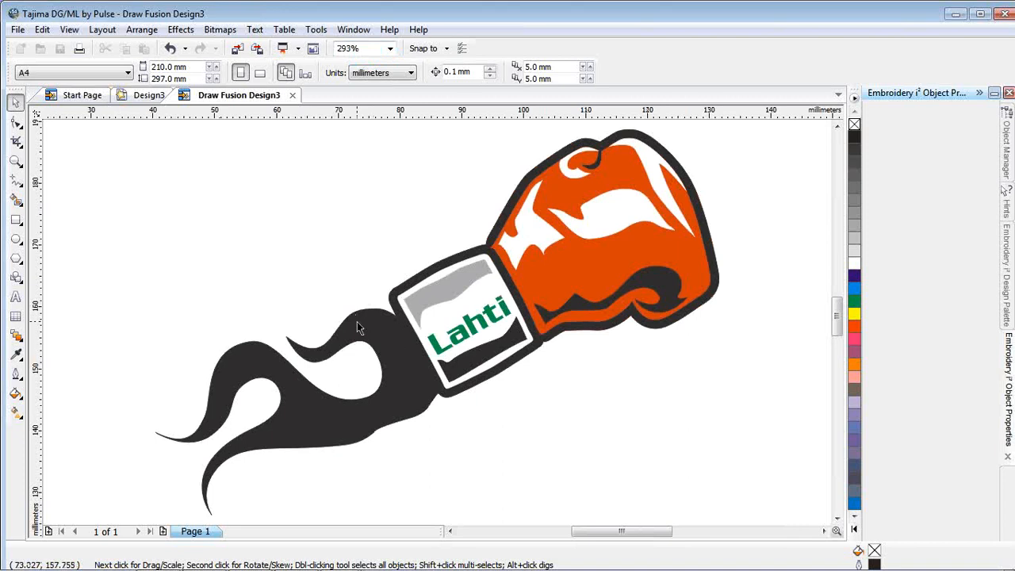
- Try to edit the nodes of the grouped glove artwork with the Shape tool
click(16, 123)
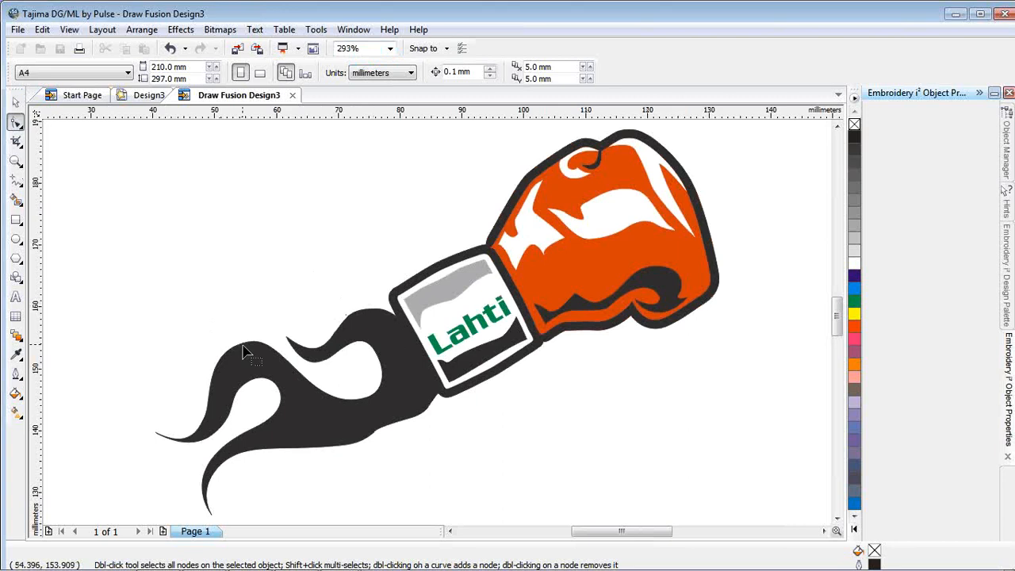
click(16, 101)
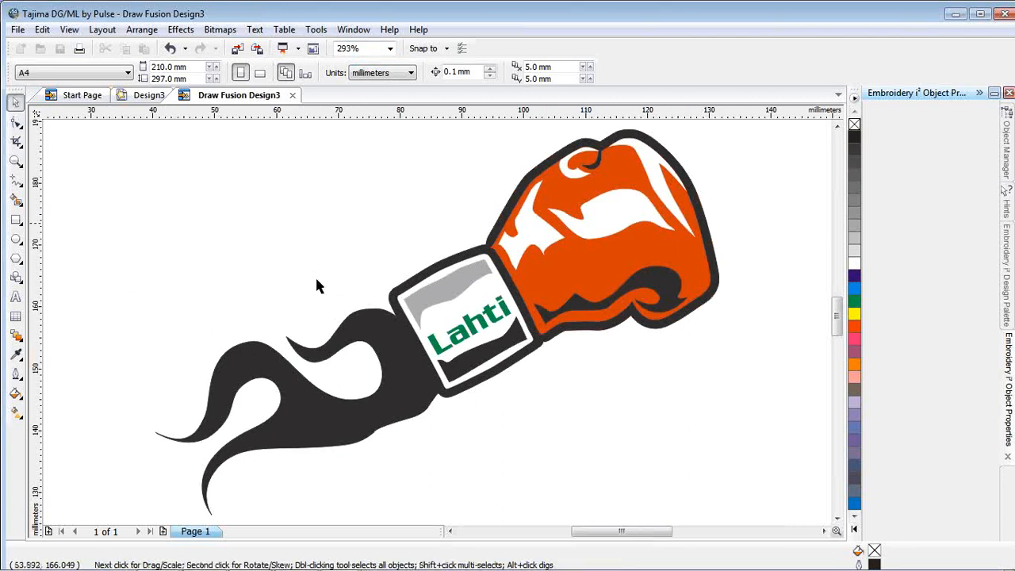
click(259, 349)
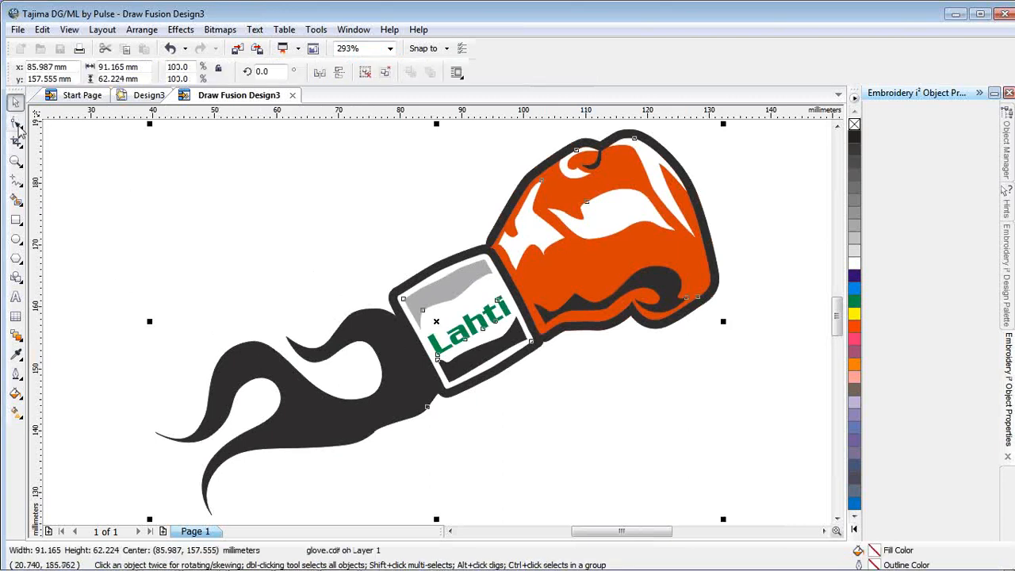
click(16, 123)
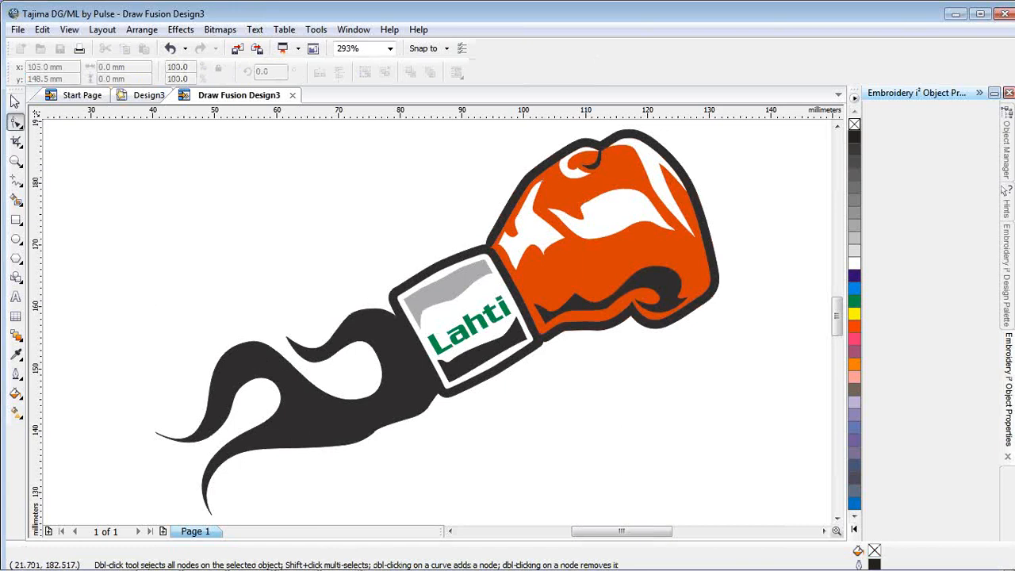
- Select the imported glove artwork and ungroup all of its objects
click(15, 101)
click(391, 317)
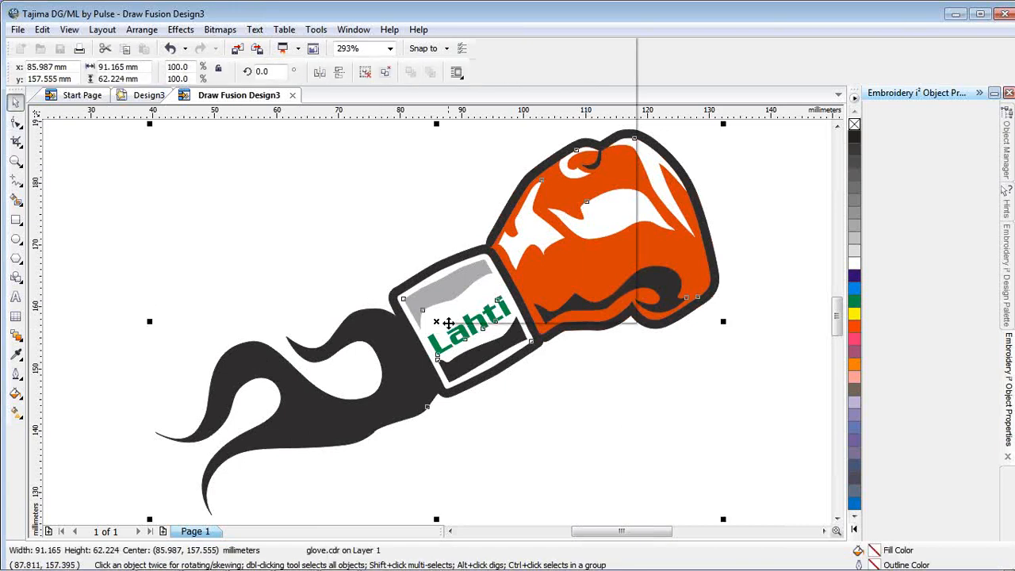
right_click(448, 323)
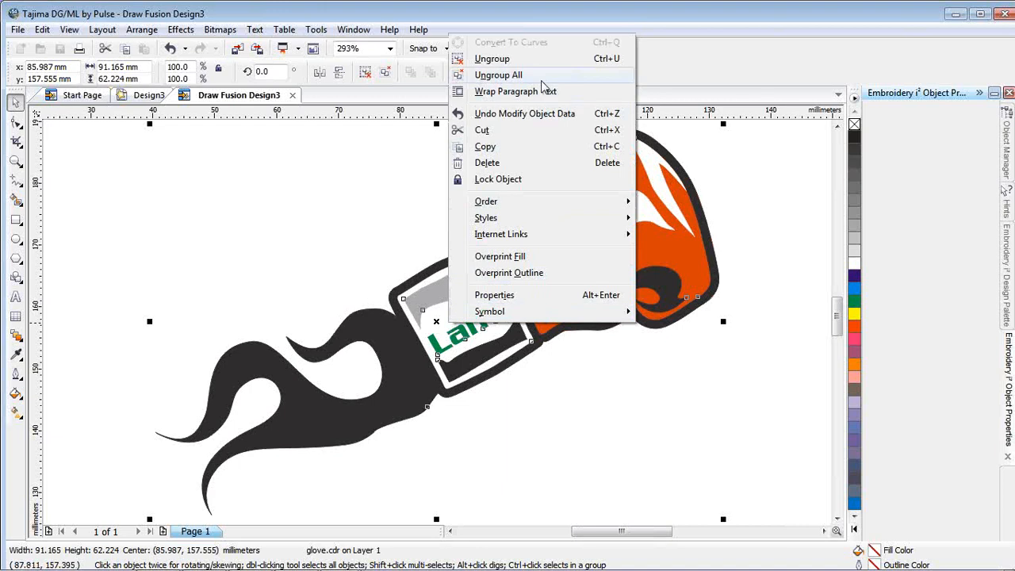
click(539, 76)
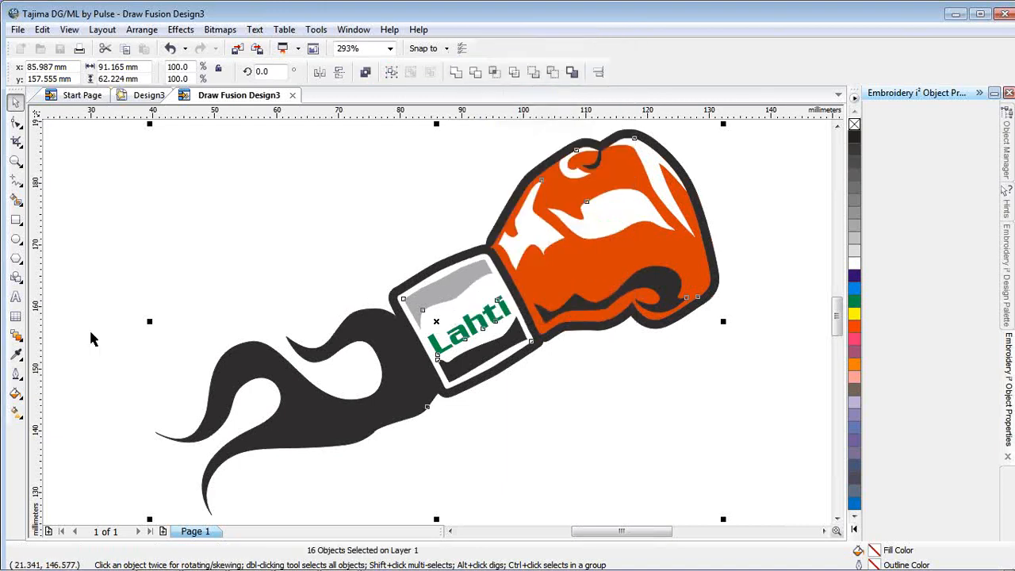
- Select only the black flame and outline shape of the glove and show its nodes with the Shape tool
click(49, 203)
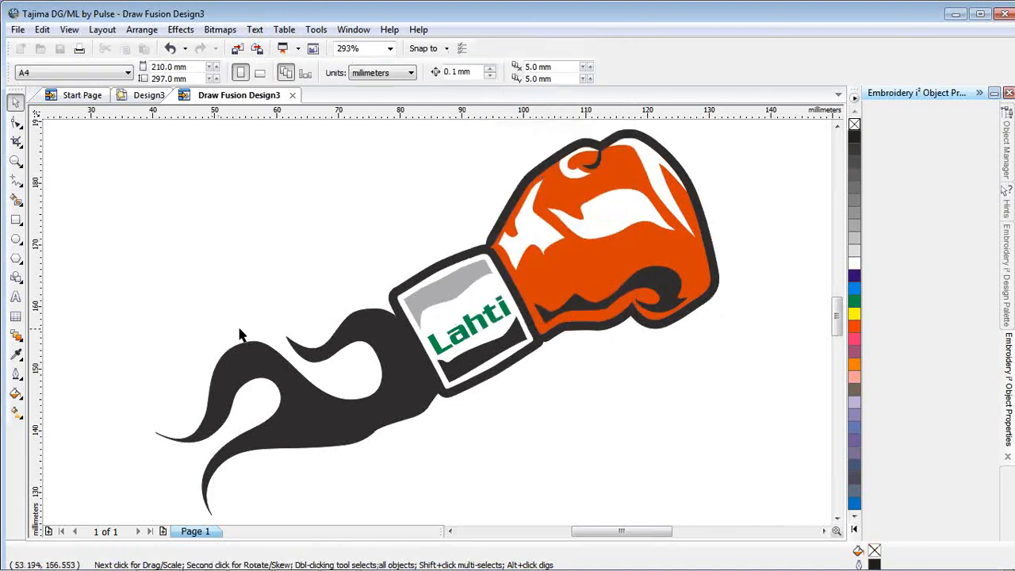
click(235, 354)
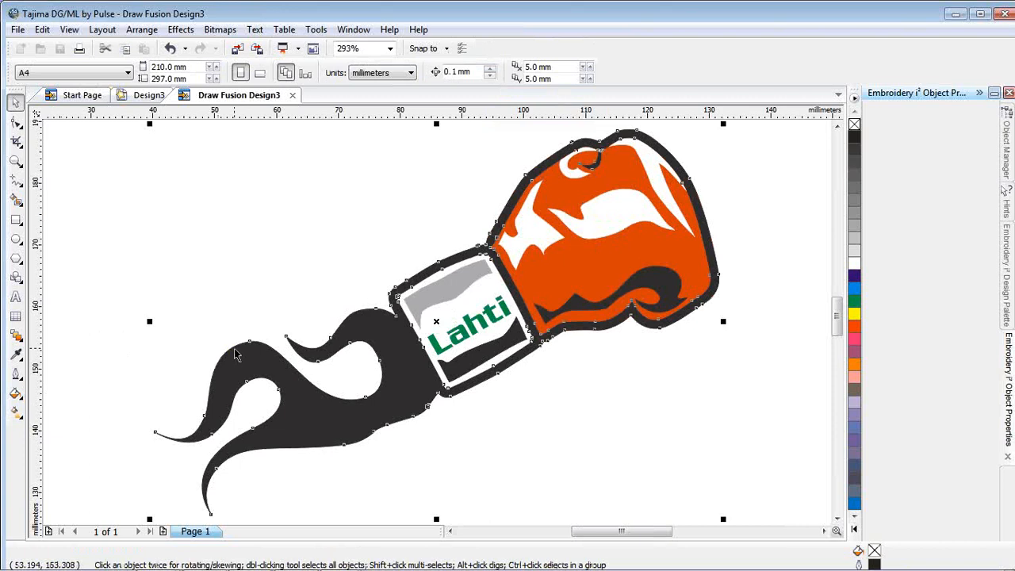
click(18, 123)
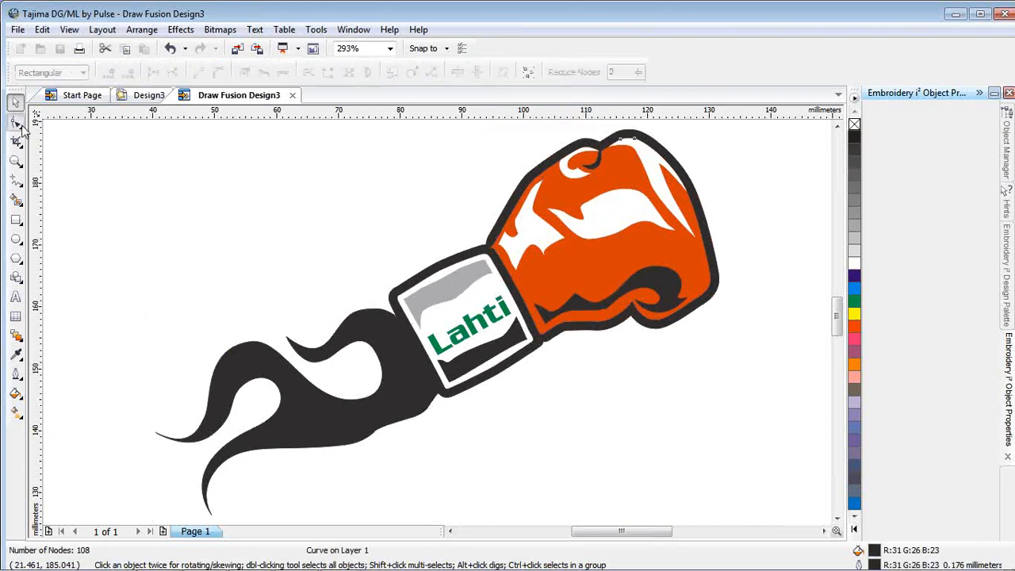
- Deselect the artwork and transfer it to the embroidery design, converting fills to Satin Path or Complex Fill, outlines to Run, thick outlines to Steil
click(251, 341)
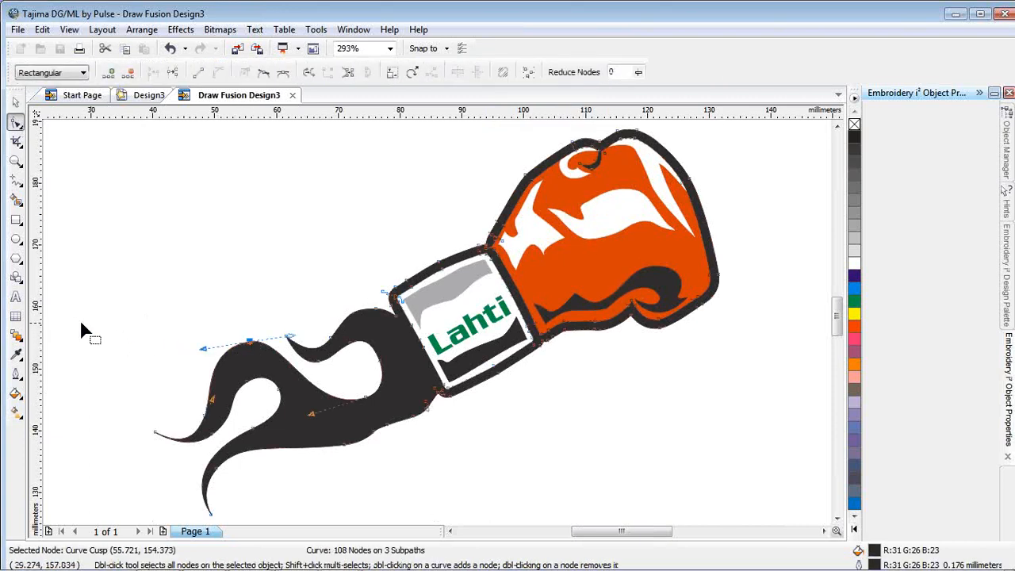
click(18, 104)
click(79, 205)
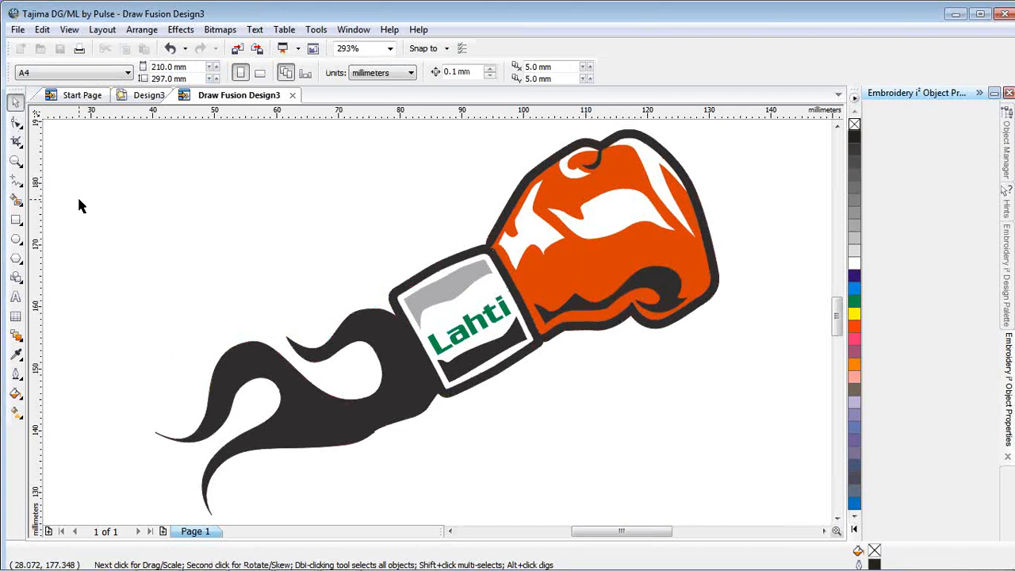
click(17, 31)
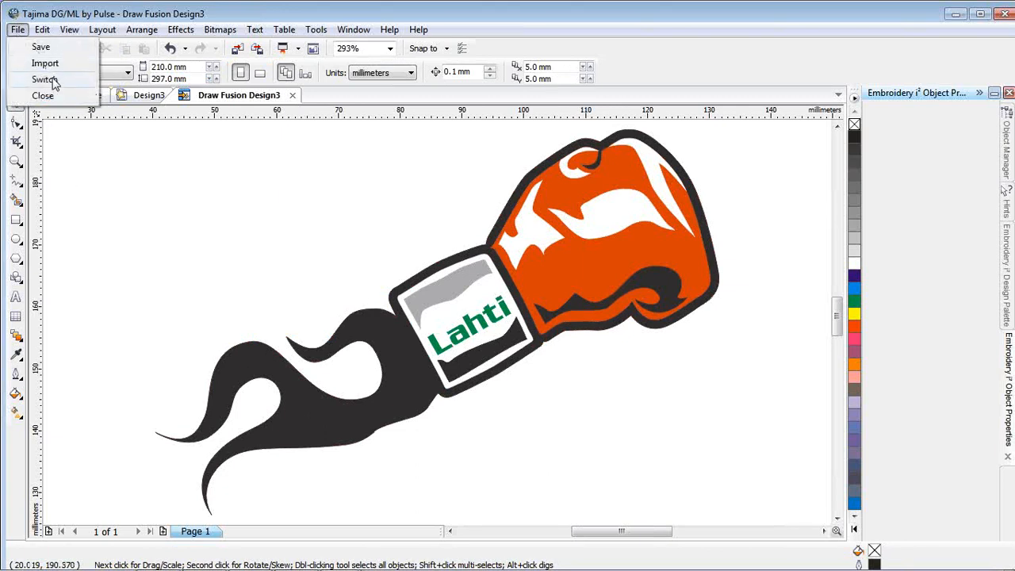
click(52, 81)
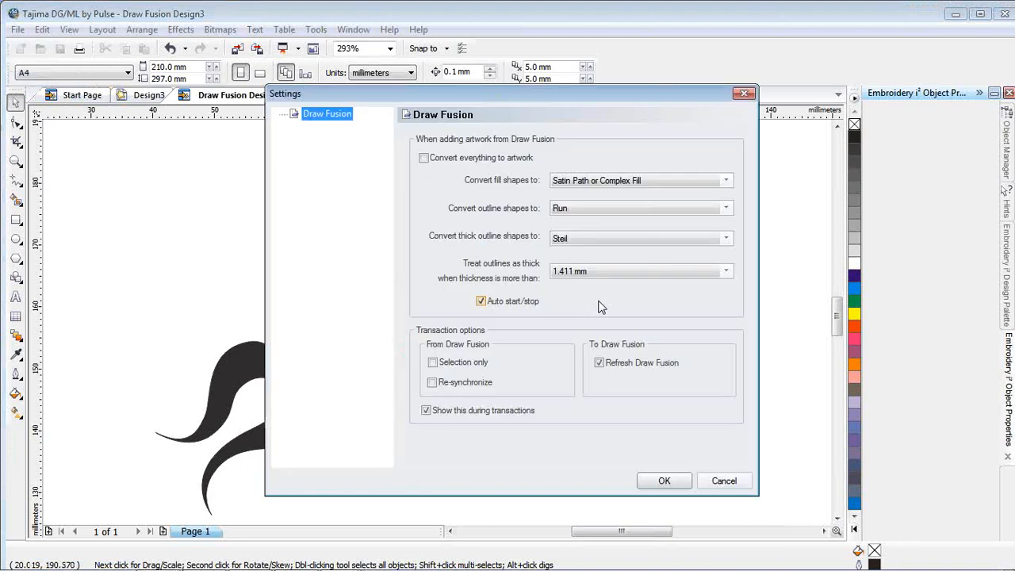
click(659, 487)
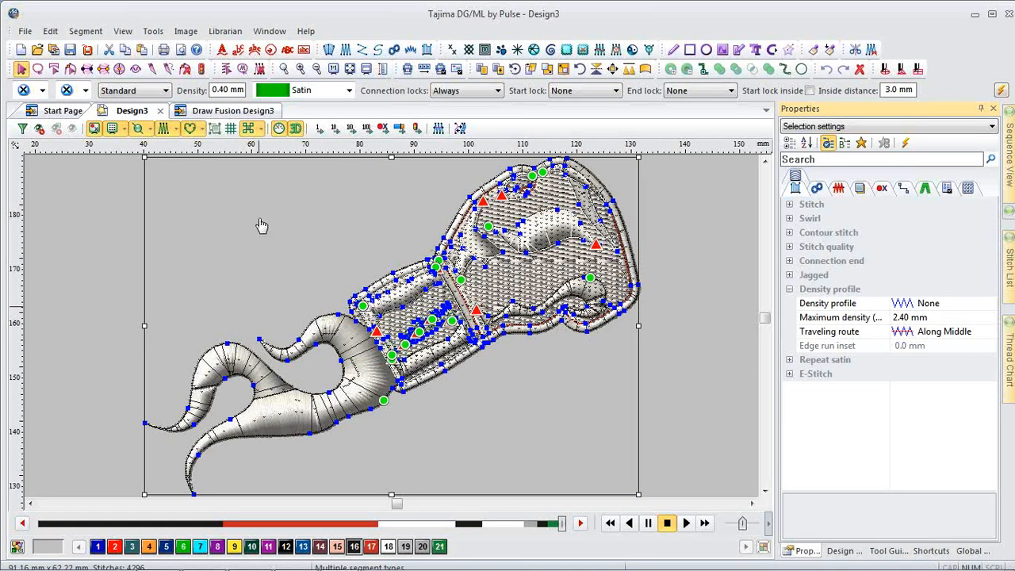
- Return to the Draw Fusion design and reshape the upper flame by moving its crest node upward
click(228, 111)
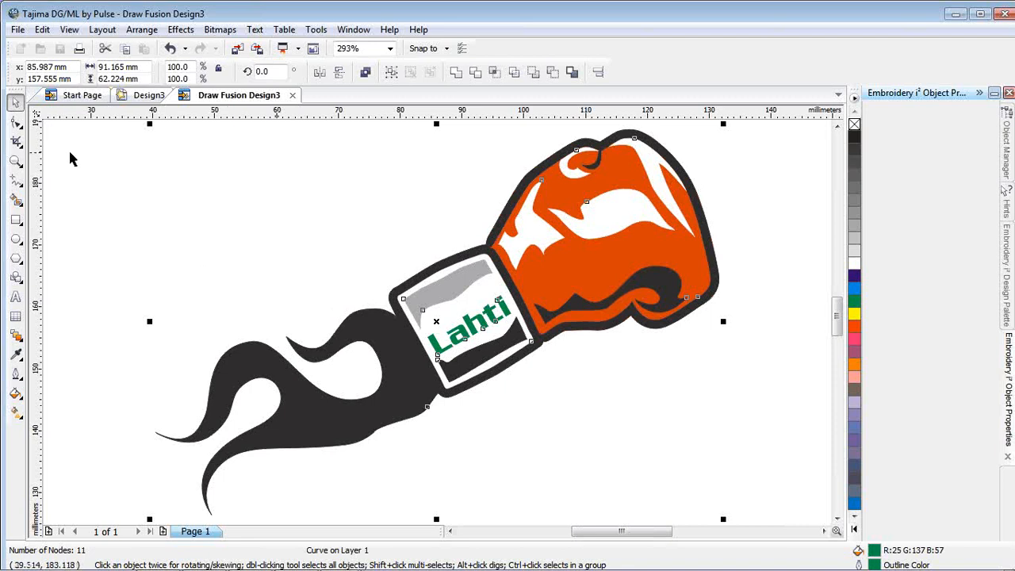
click(16, 121)
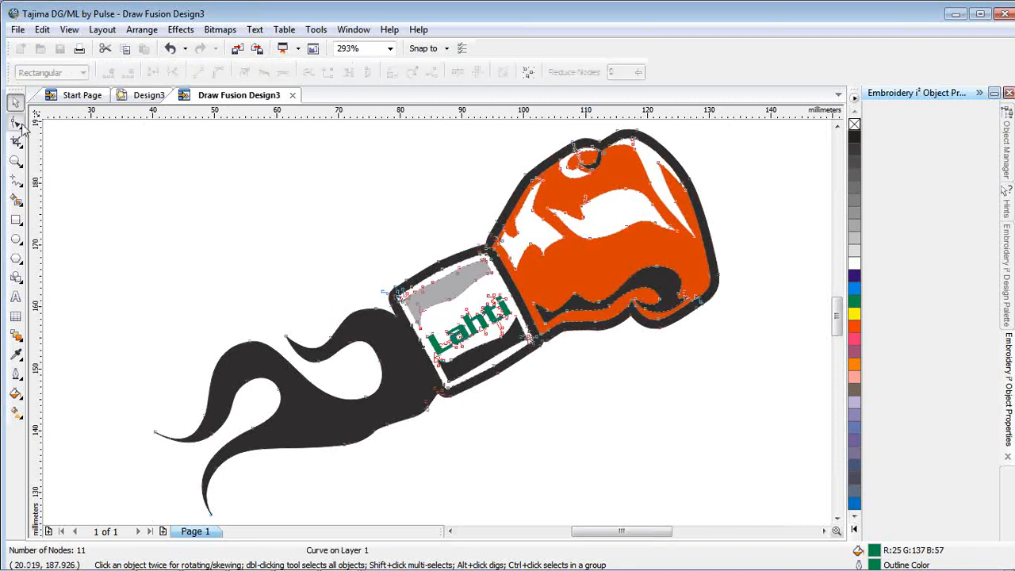
drag(252, 344, 240, 310)
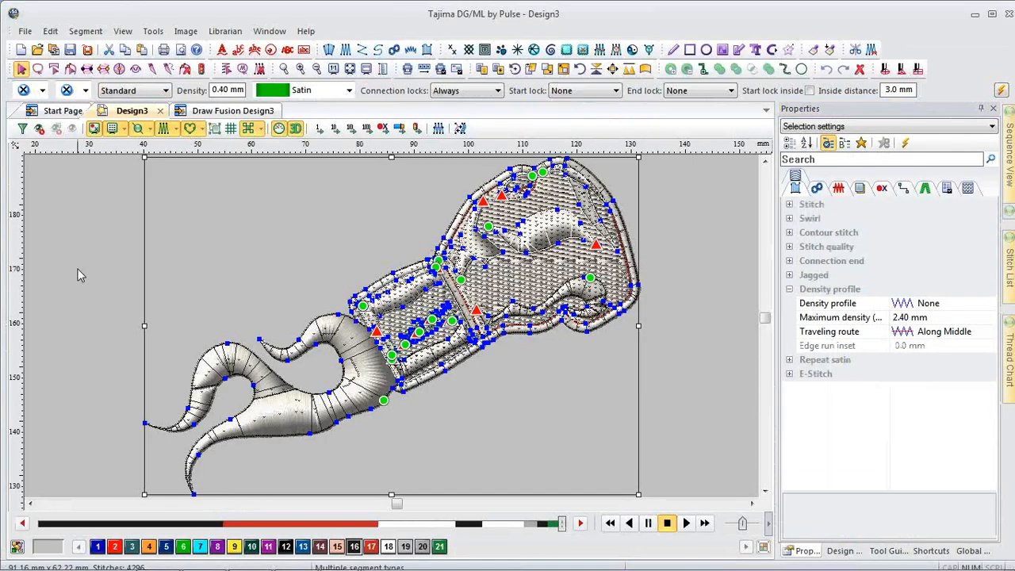
- In the embroidery design, select only the black flame and outline segment and convert it to a Complex fill
click(122, 274)
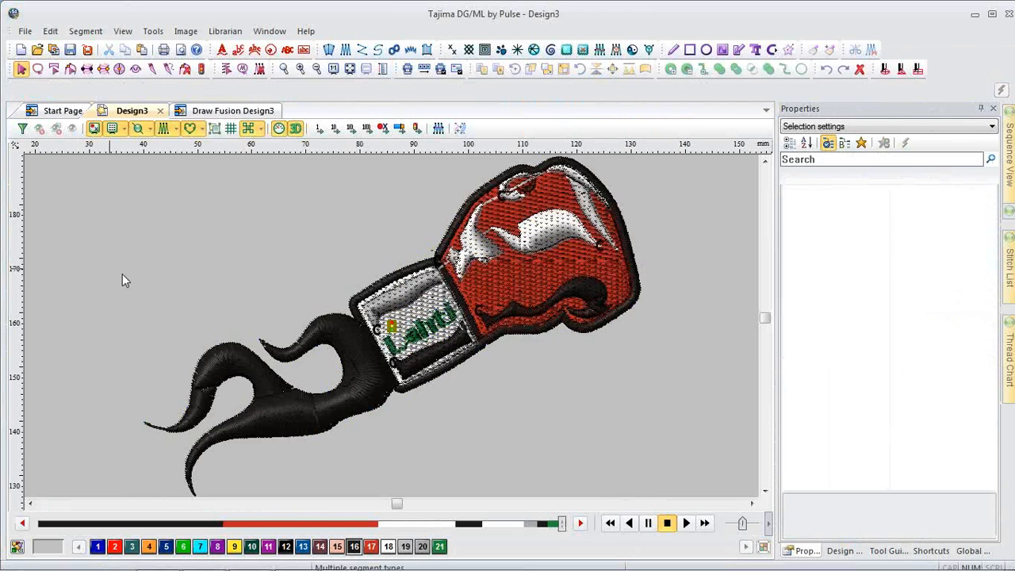
click(323, 324)
right_click(306, 363)
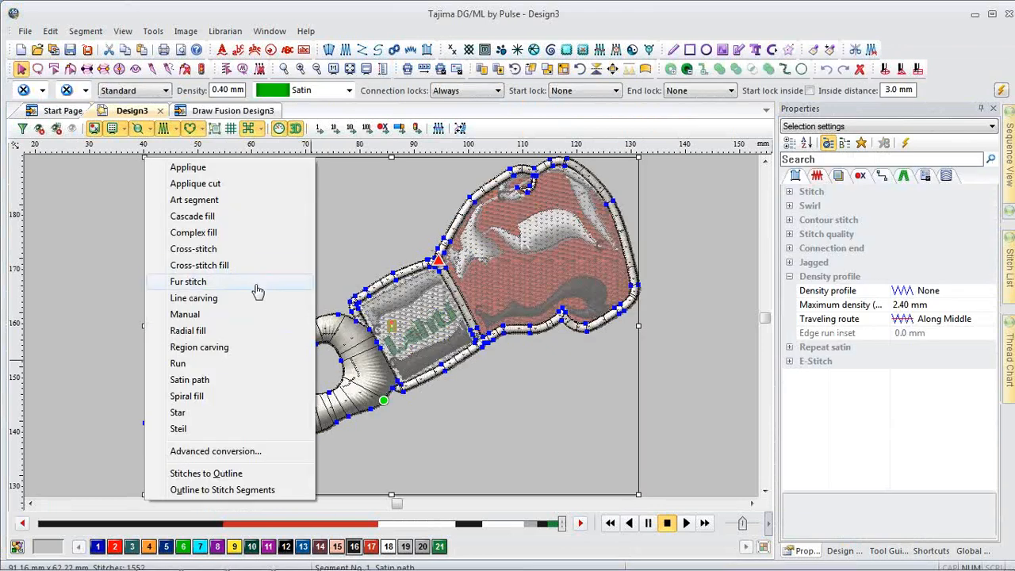
click(238, 233)
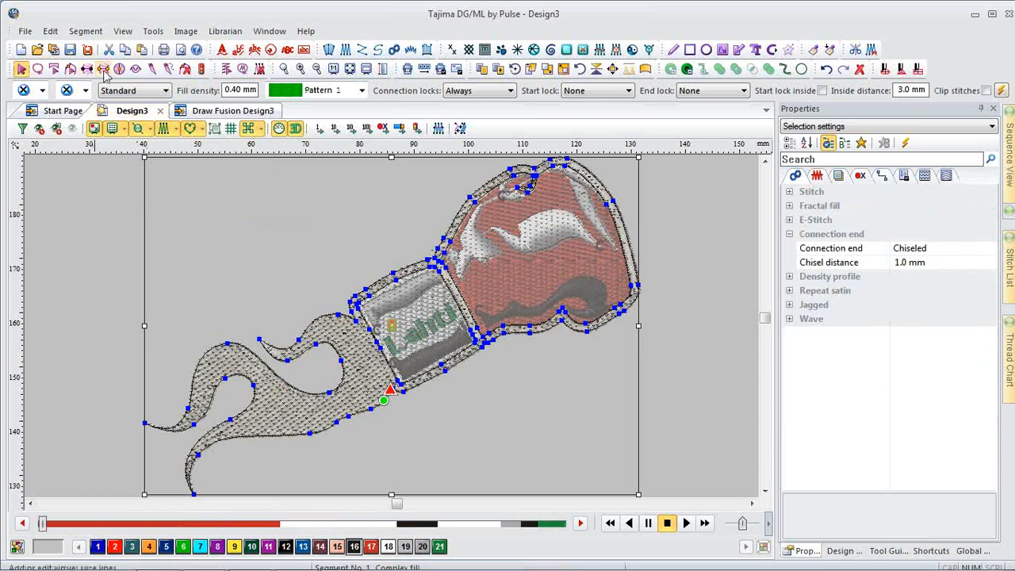
- Slice the black complex fill segment along the cuff edge to separate the flames from the glove outline
click(152, 69)
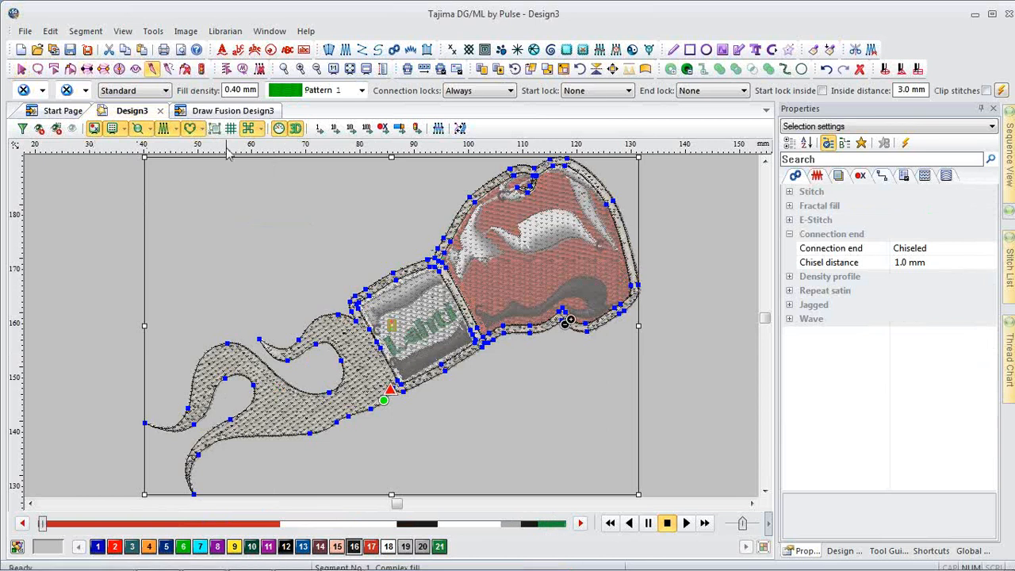
drag(361, 321, 390, 385)
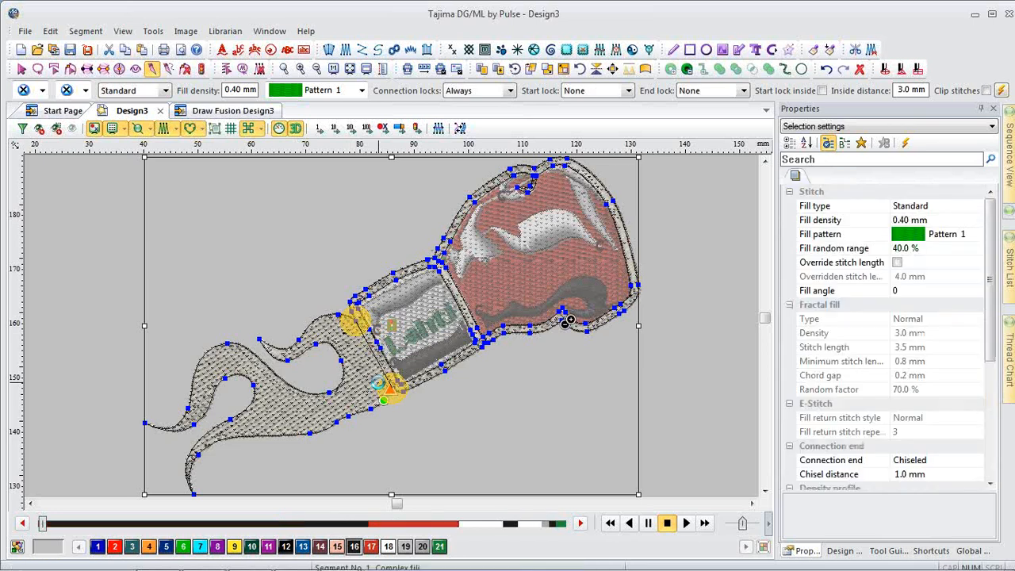
click(669, 387)
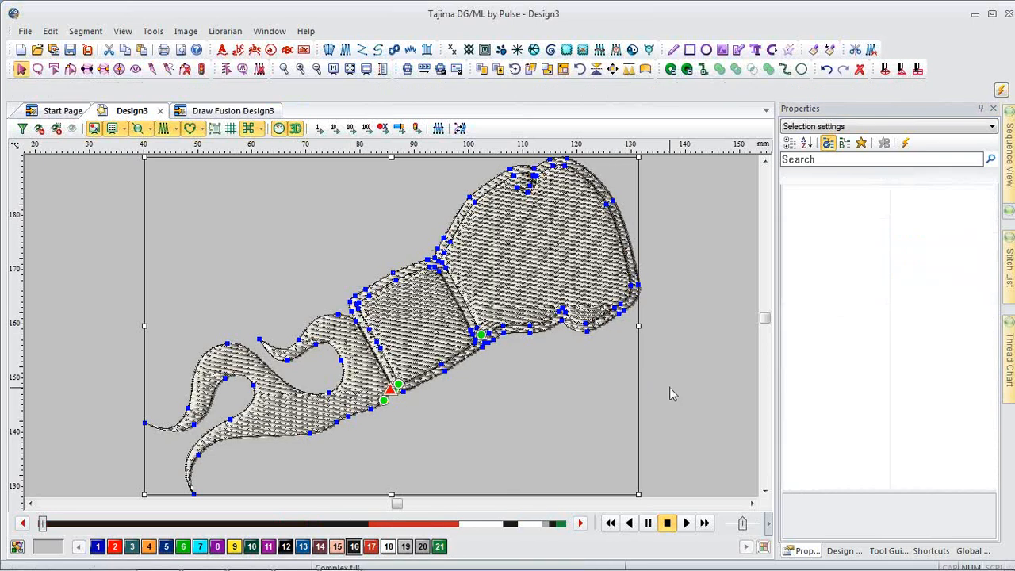
- Delete the separated flame segment and fit the remaining glove in view
click(324, 325)
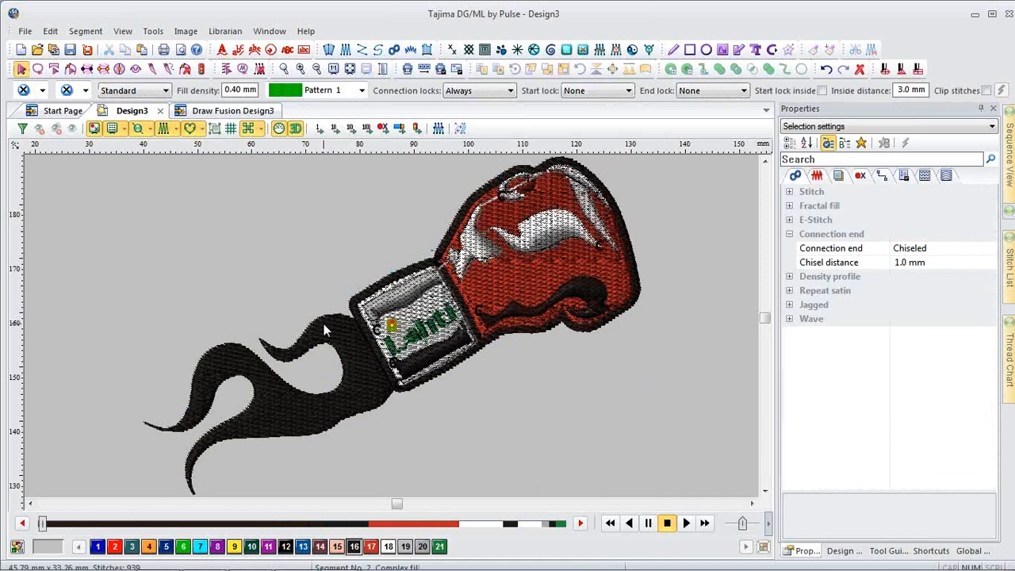
key(Delete)
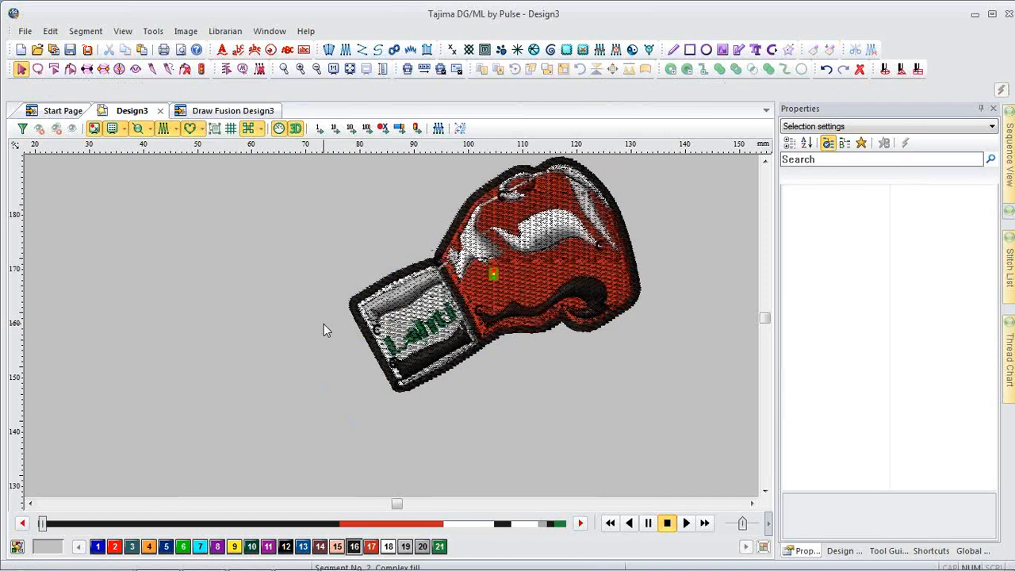
key(0)
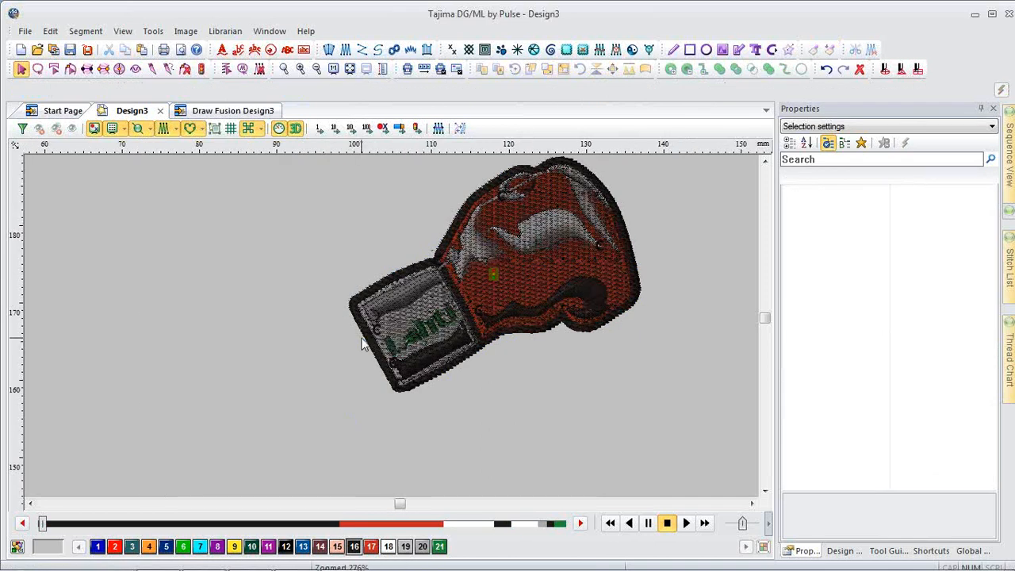
- Compare with the Draw Fusion artwork, then transfer the trimmed embroidery design to Draw Fusion to refresh it
click(218, 115)
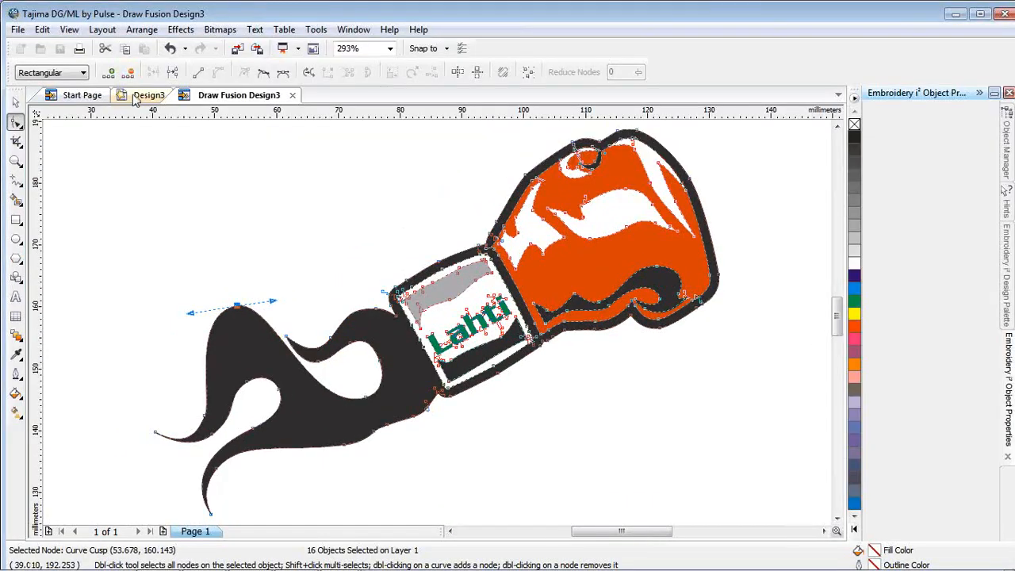
click(147, 95)
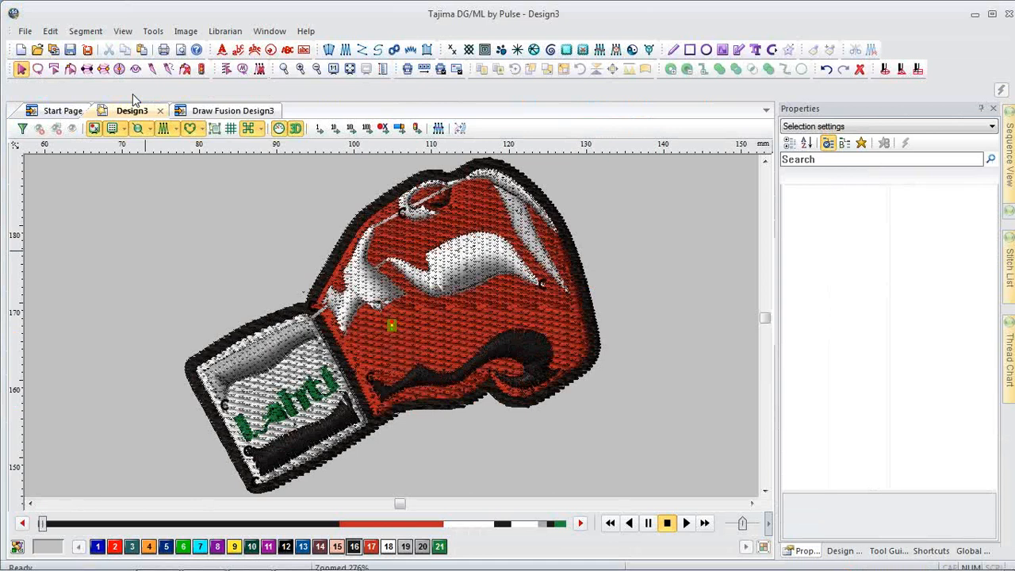
click(162, 127)
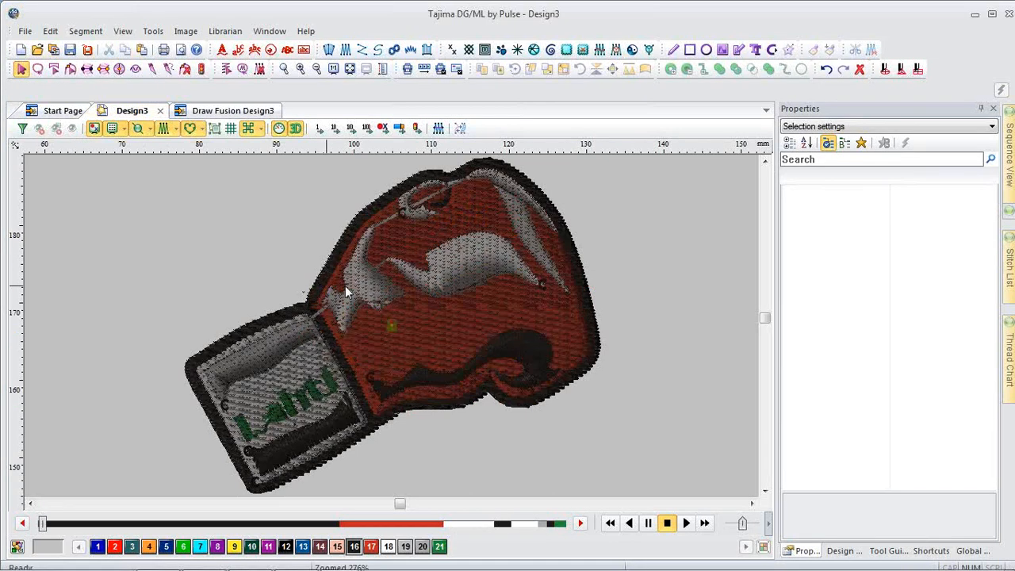
click(772, 50)
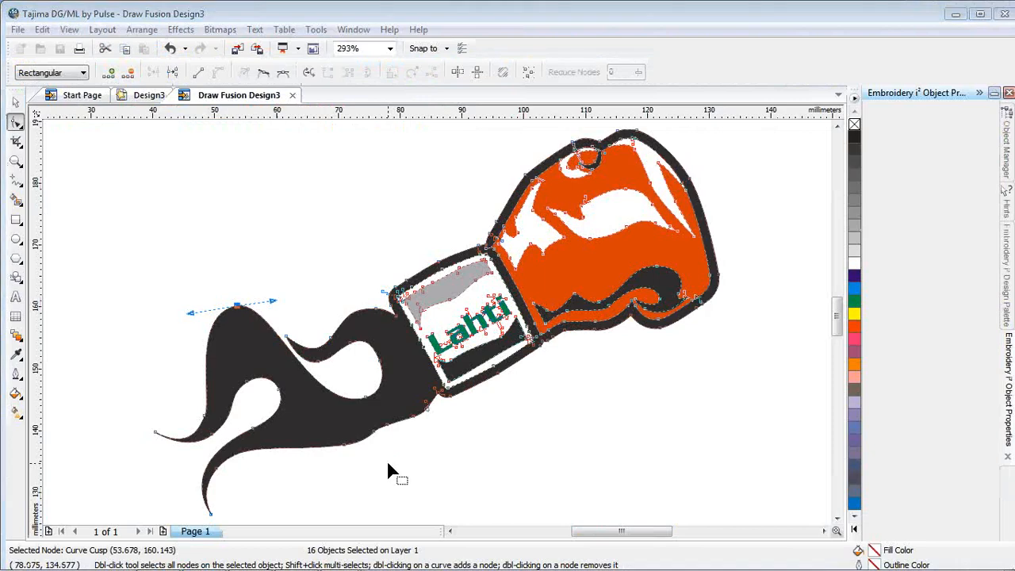
click(666, 481)
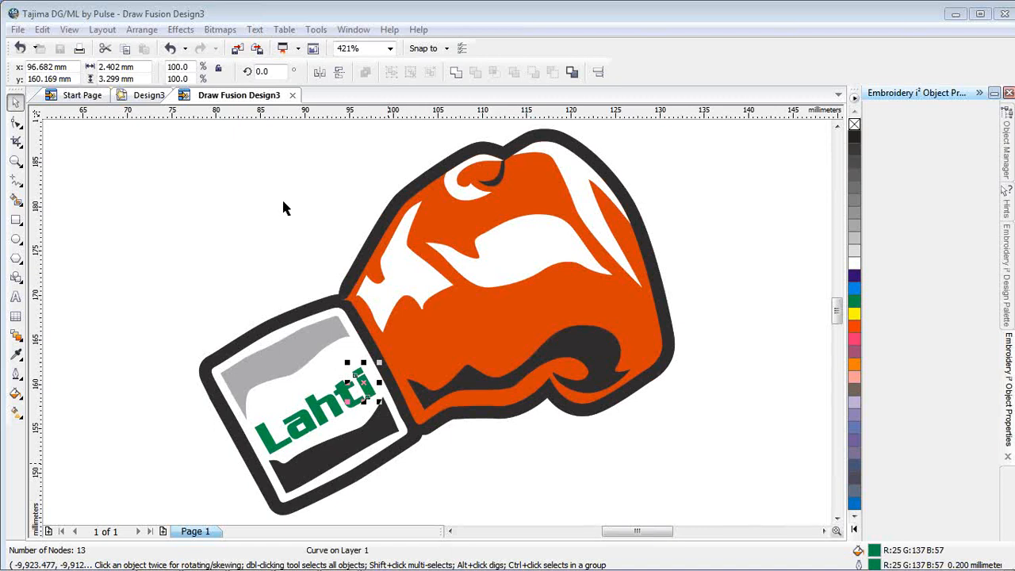
- Open the 3D view of Design3 and preview the glove on the Cap Front (Blue) 1 garment
click(140, 102)
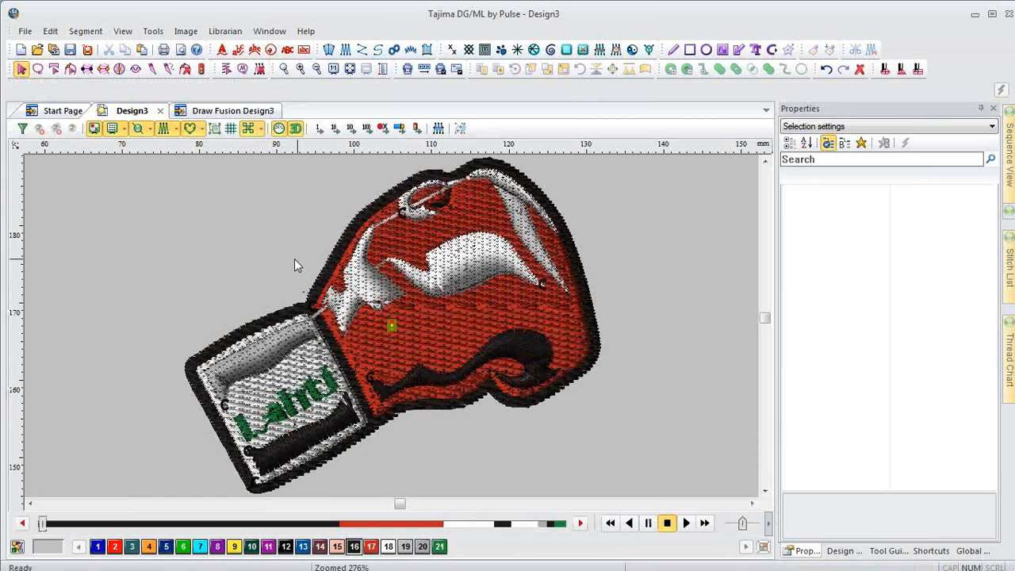
click(269, 32)
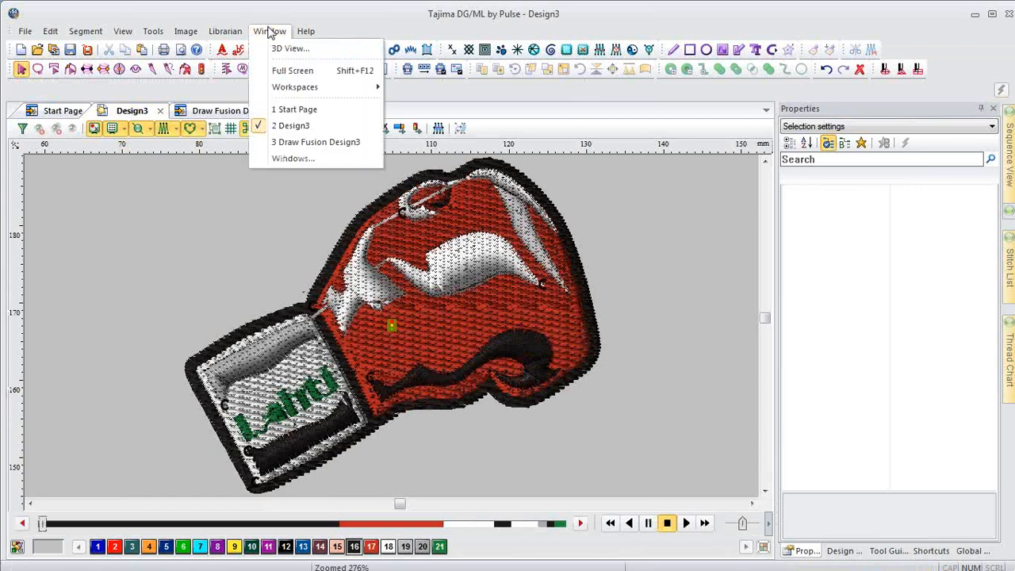
click(276, 50)
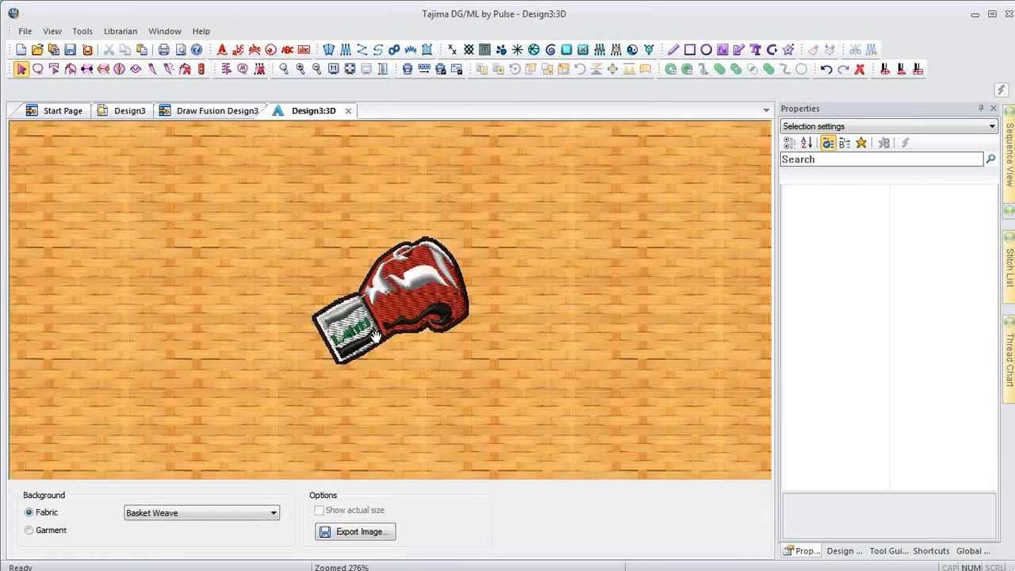
click(47, 529)
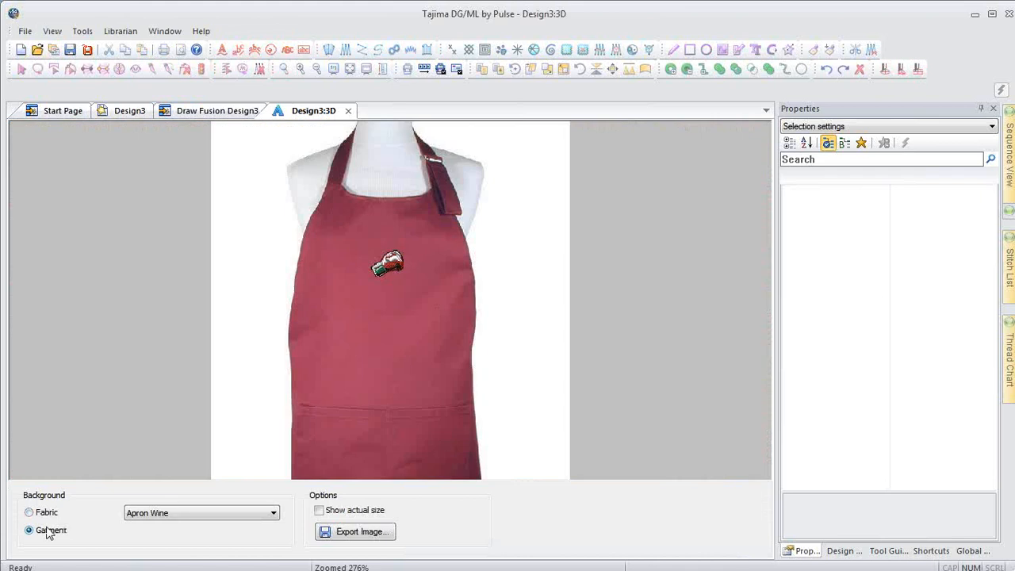
click(274, 514)
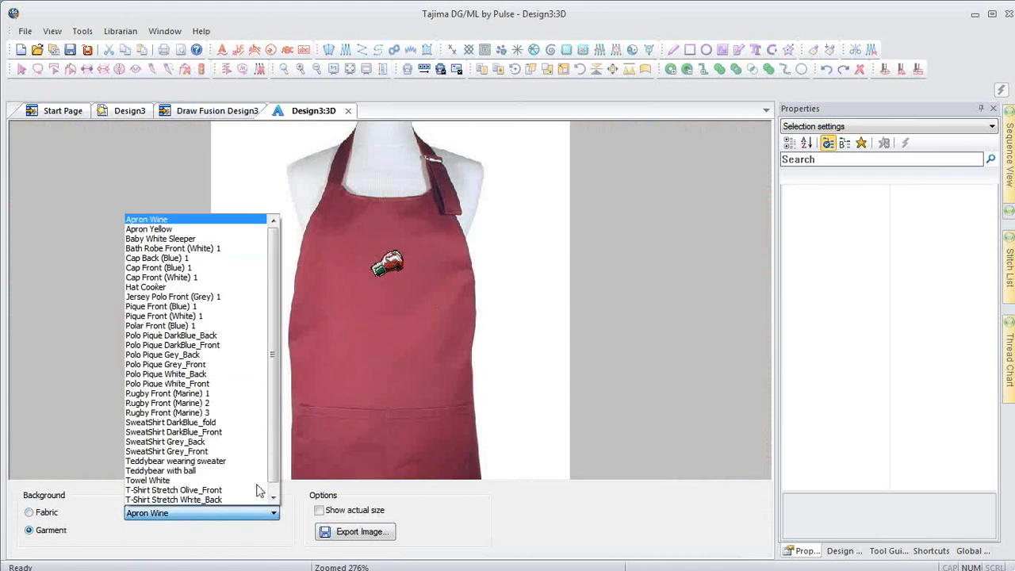
click(188, 271)
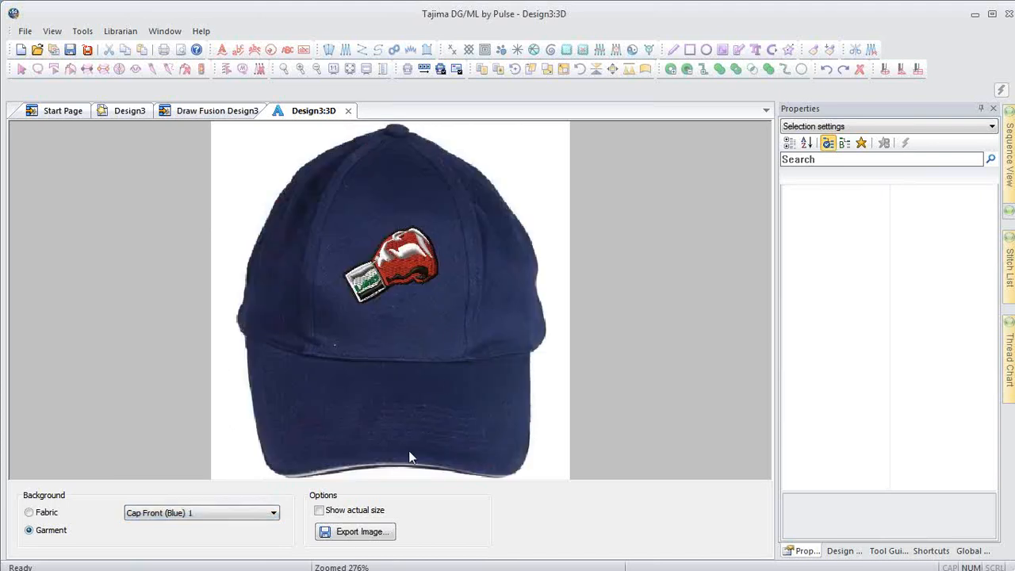
- Export the cap preview to the Desktop as a JPEG image named Design3
click(363, 532)
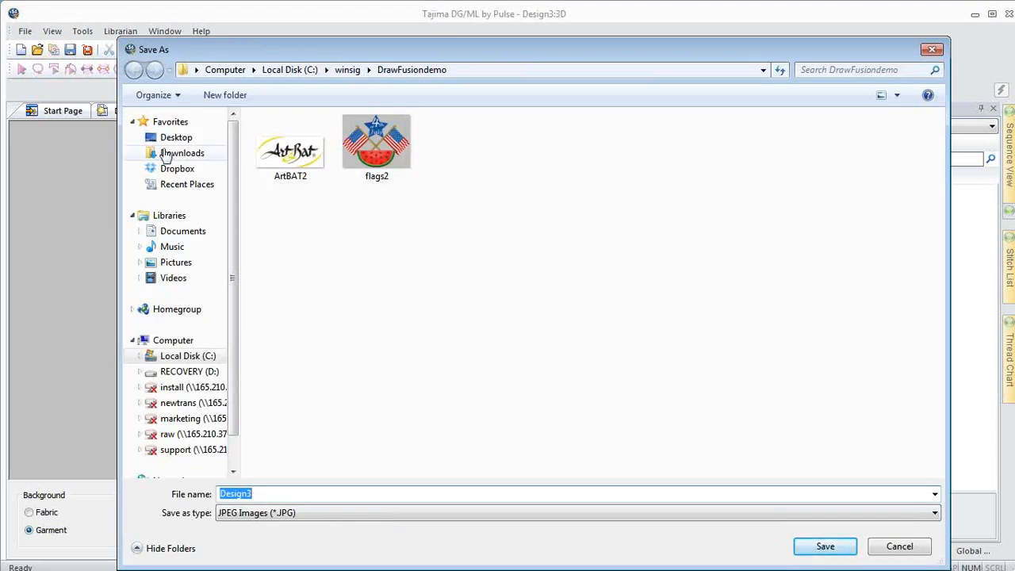
click(186, 142)
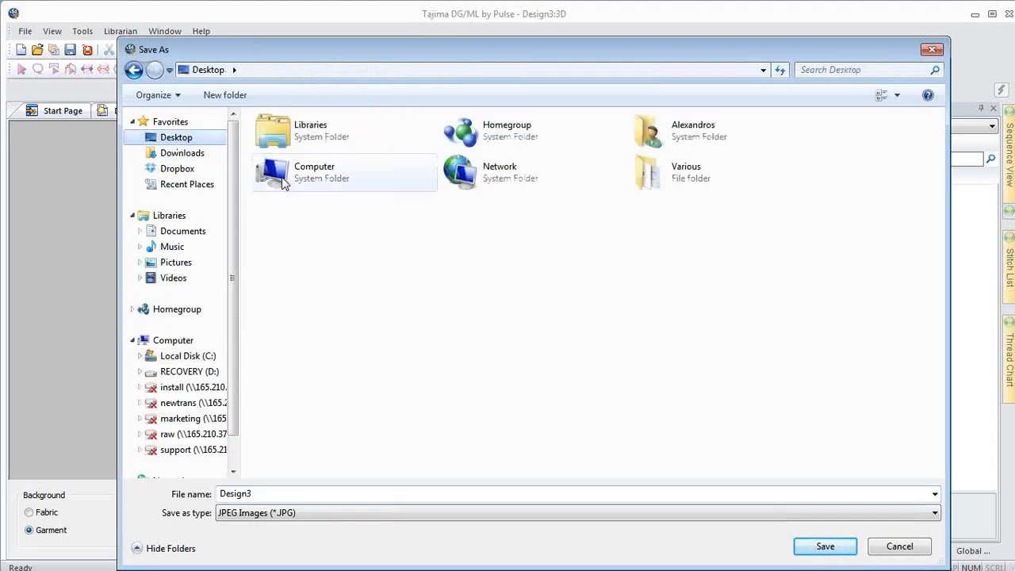
click(828, 549)
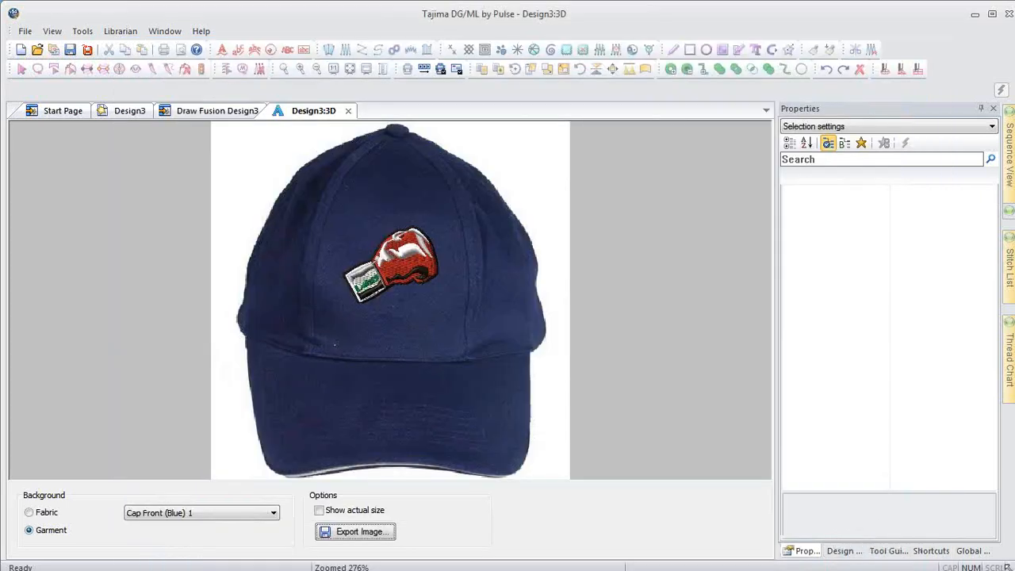
- Show the desktop, open the exported Design3 image in Windows Photo Viewer and examine the embroidered glove up close
click(974, 14)
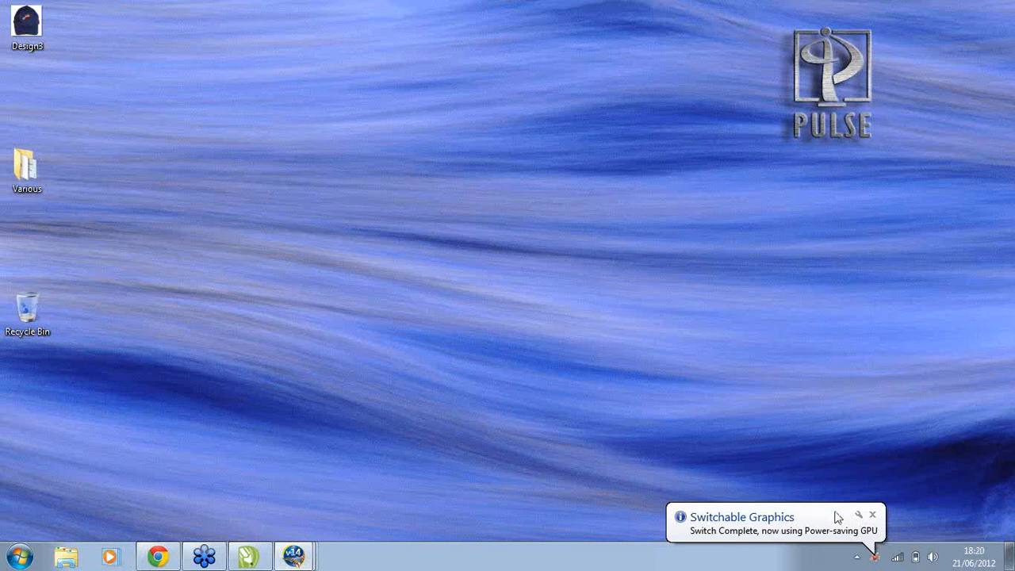
click(872, 517)
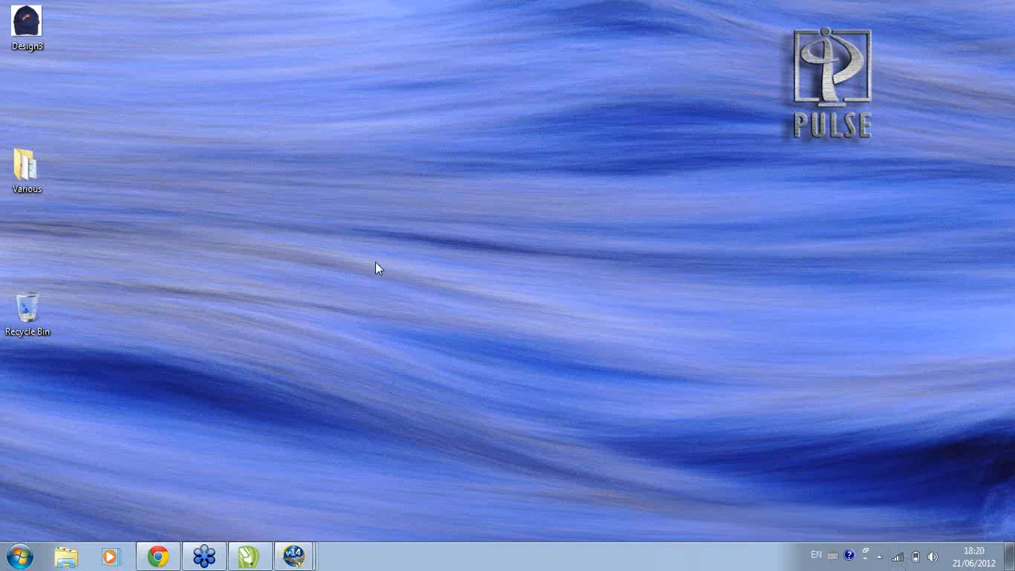
double_click(23, 30)
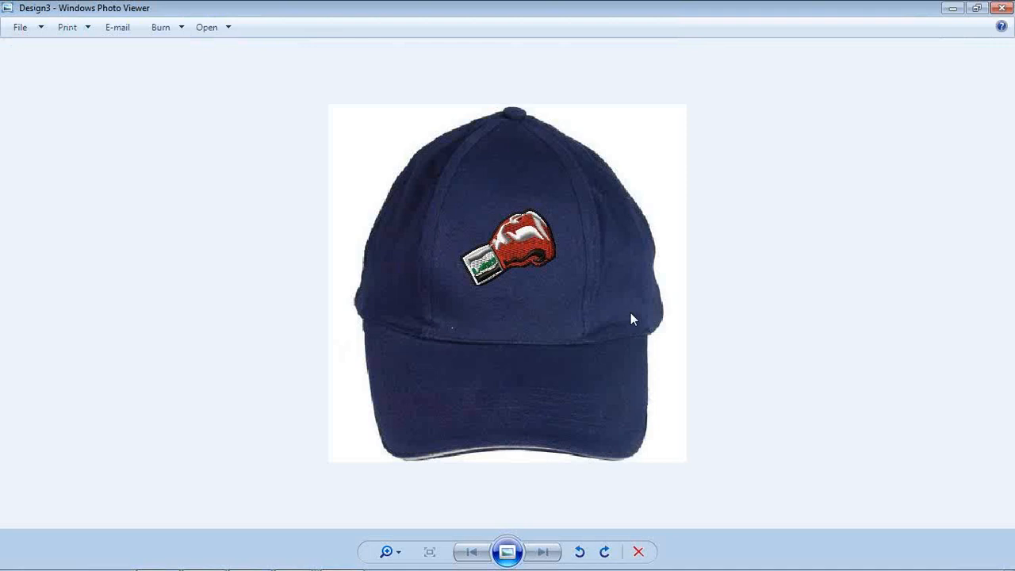
click(399, 554)
drag(398, 555, 399, 536)
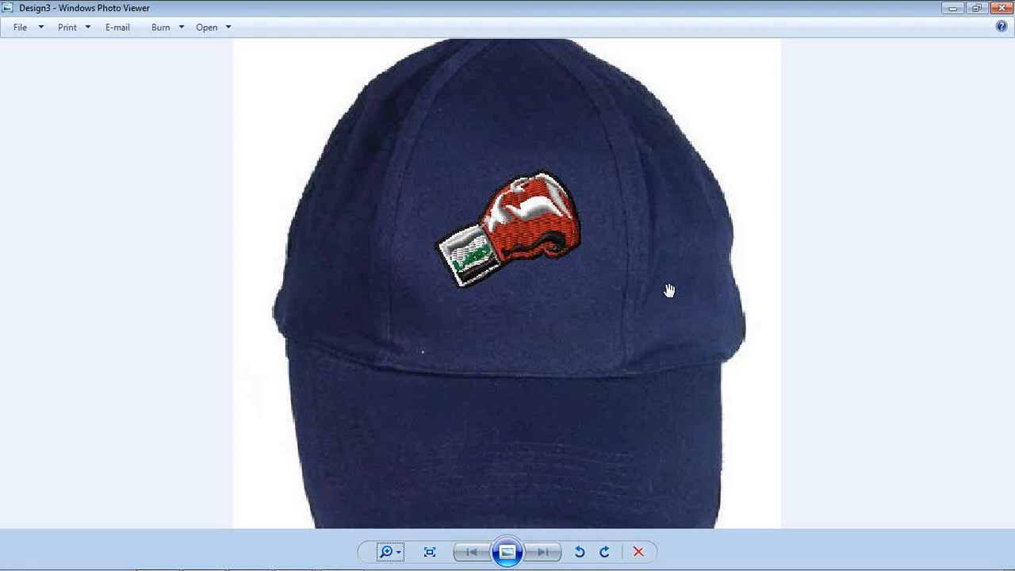
- Close the exported cap image, return to the Design3 3D view in Tajima DG/ML and maximize its window
click(1002, 9)
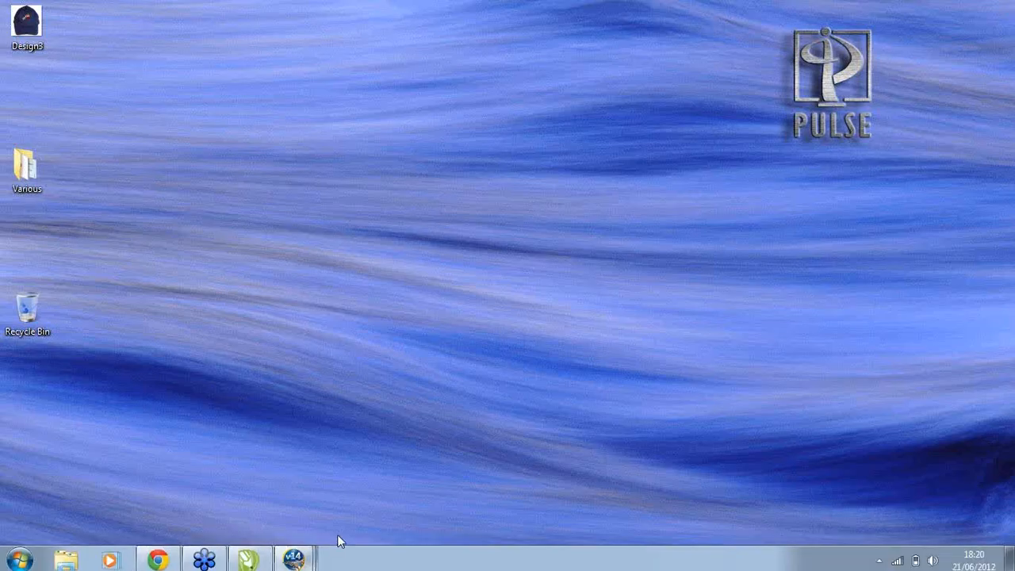
click(299, 564)
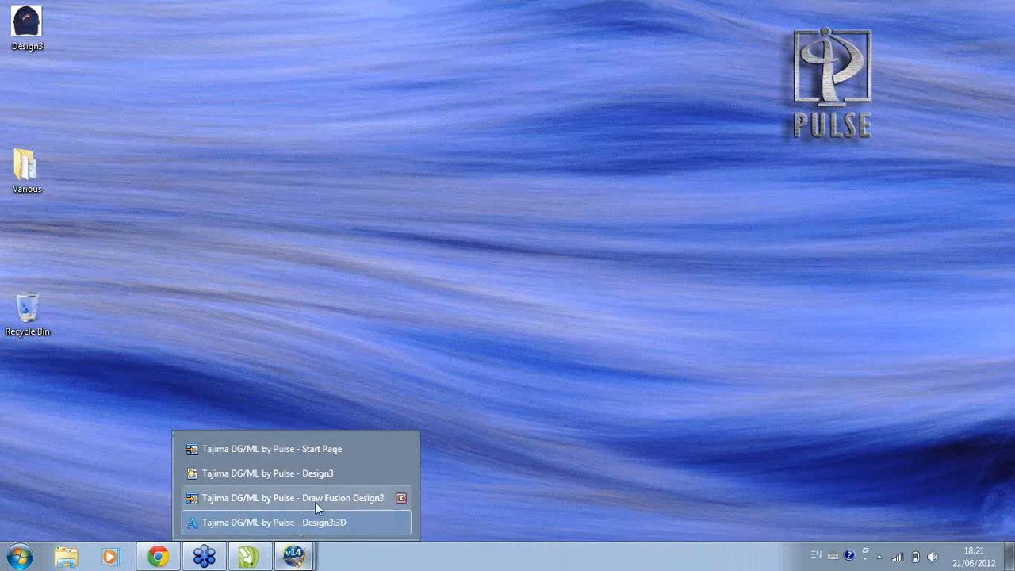
click(335, 476)
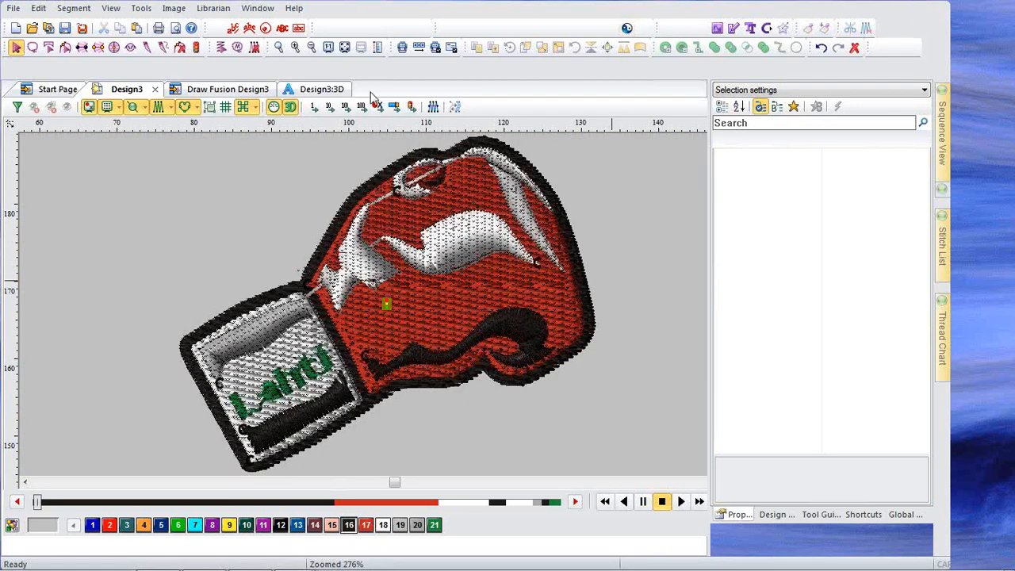
click(308, 92)
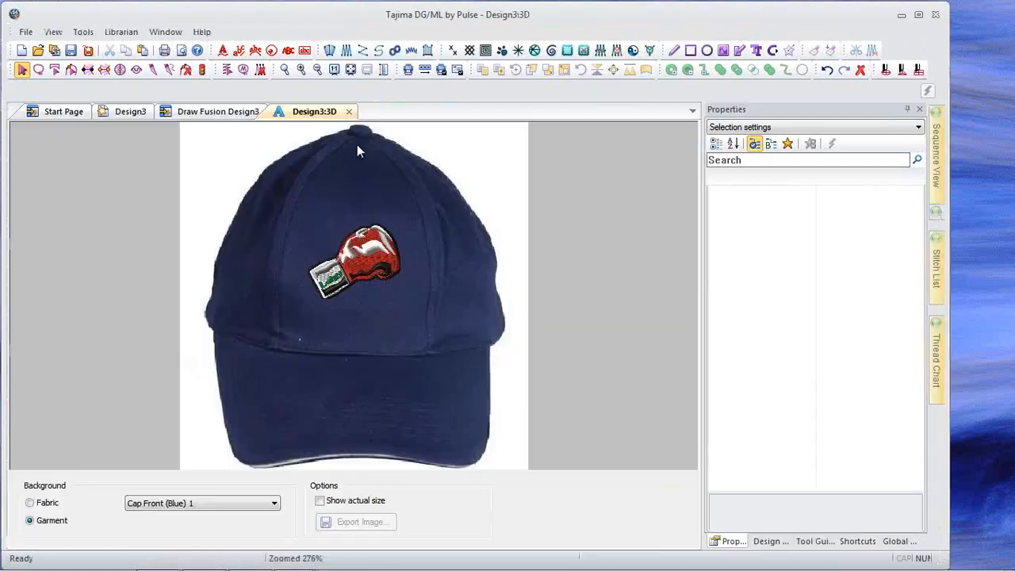
click(918, 16)
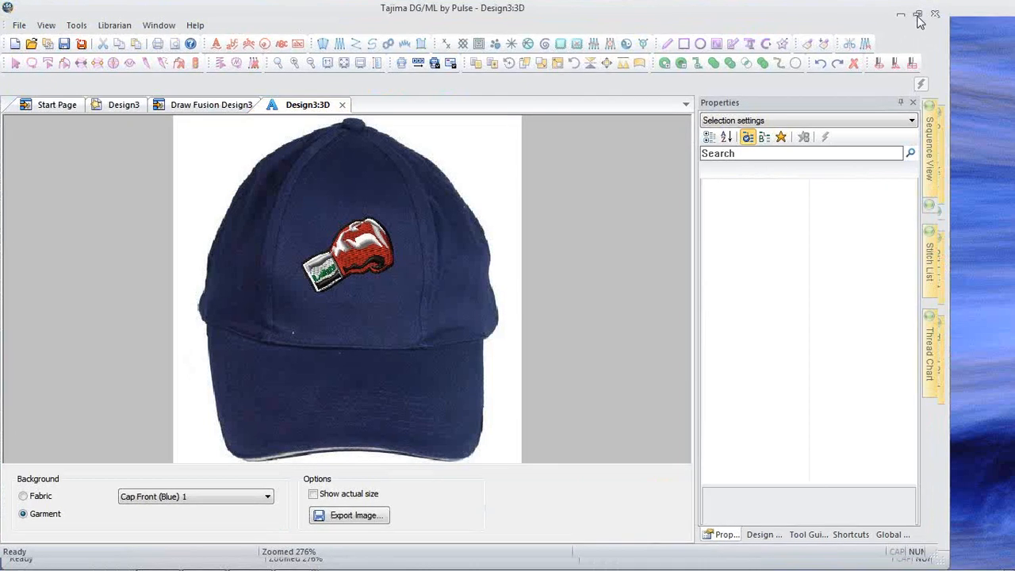
- Close the 3D view and the Draw Fusion document of Design3, leaving the embroidery design open
click(343, 105)
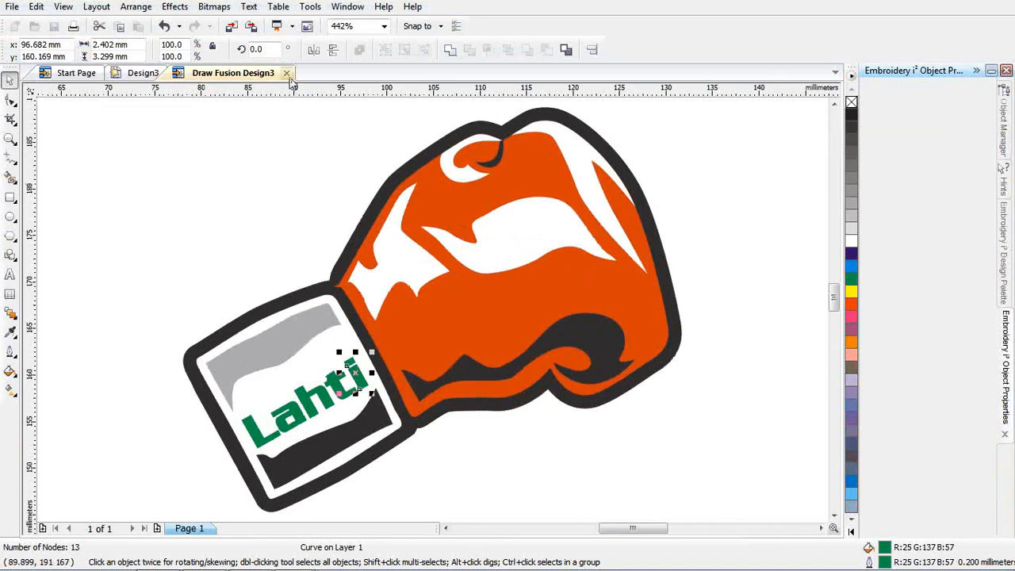
click(287, 73)
click(527, 323)
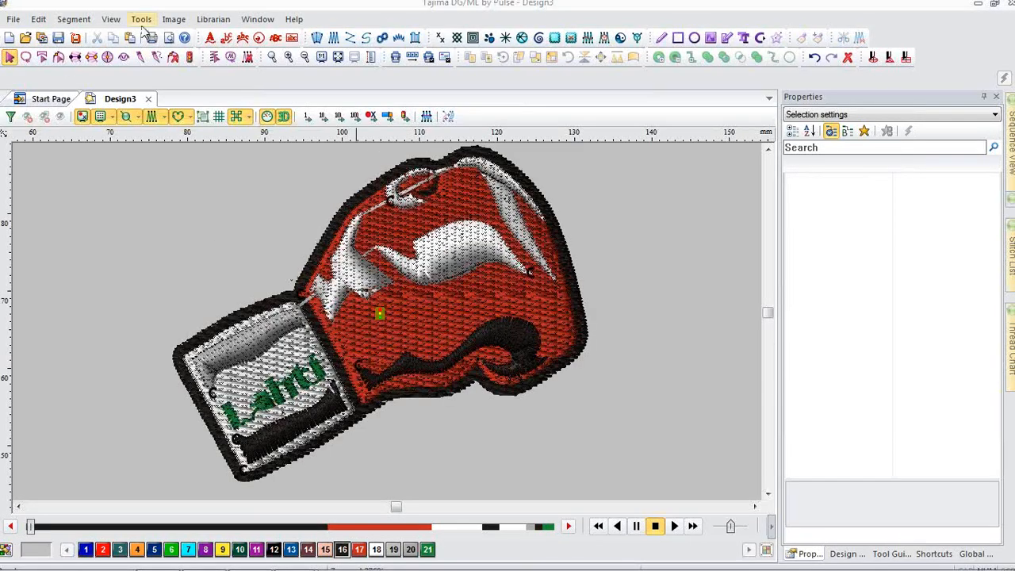
- Start the Quotation Estimator Wizard and load the Skateboarder design from Demo designs\Final PXFs for Giveaway\Set 2
click(139, 21)
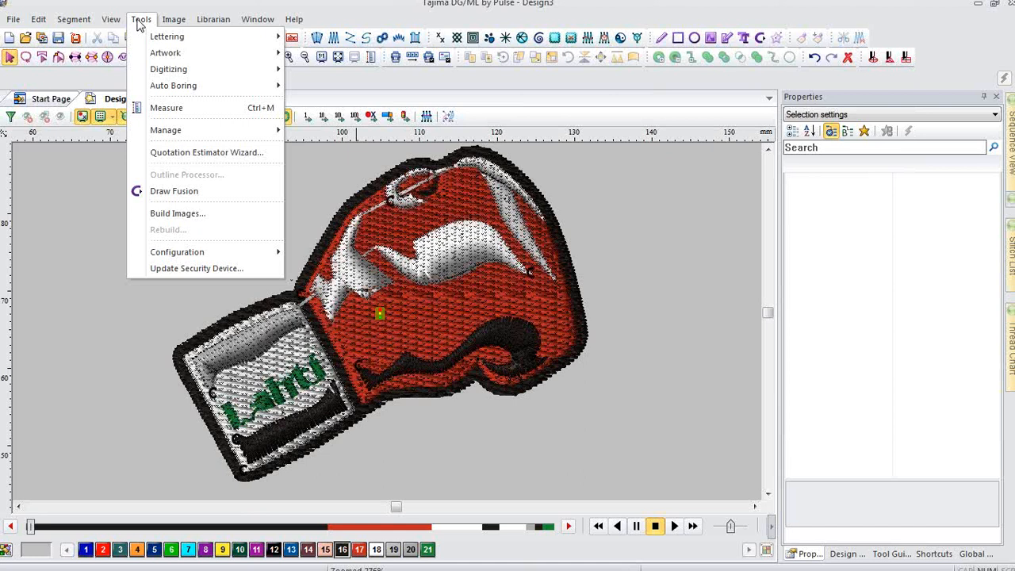
click(205, 153)
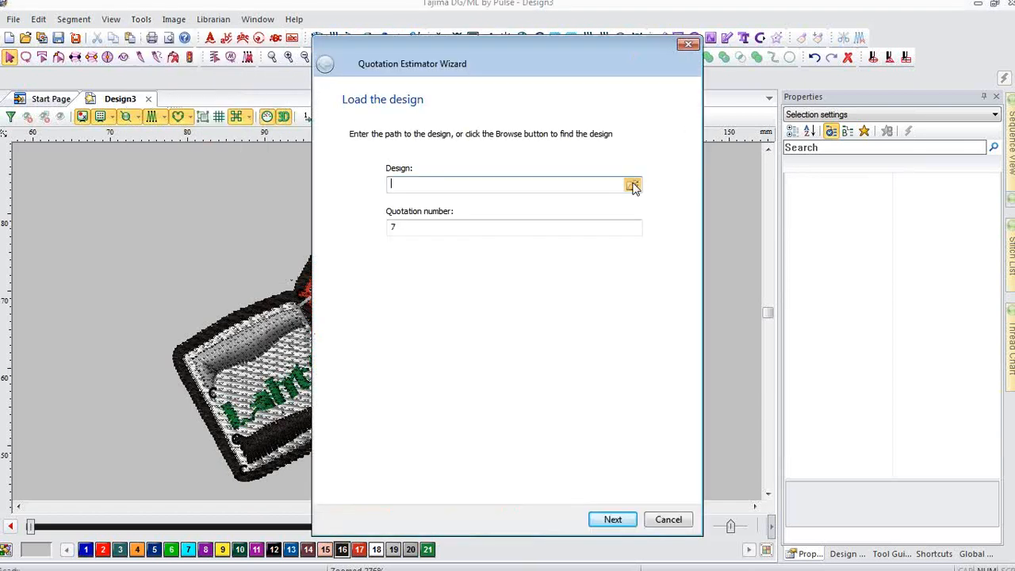
click(633, 185)
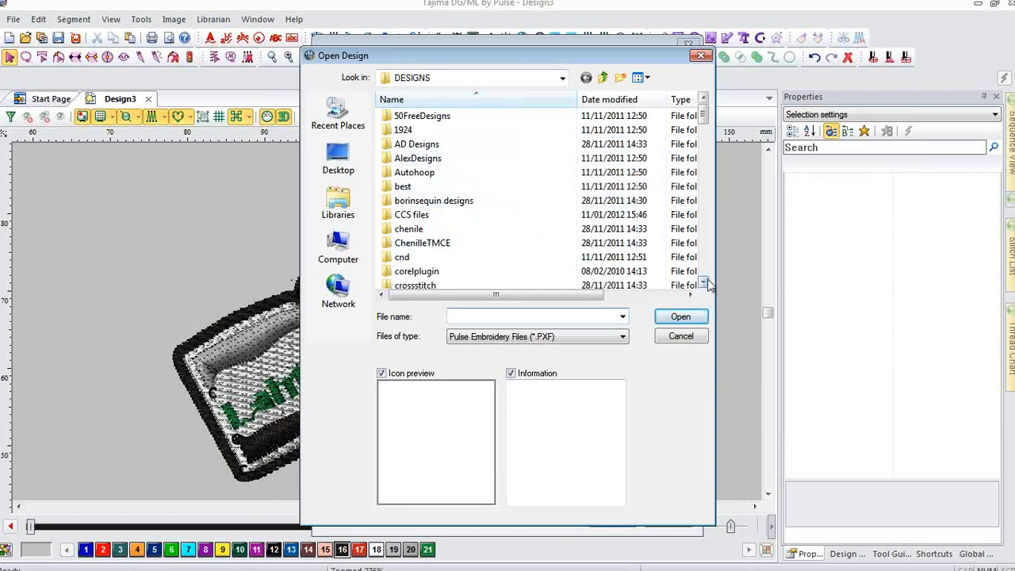
scroll(708, 284, down, 1)
double_click(481, 261)
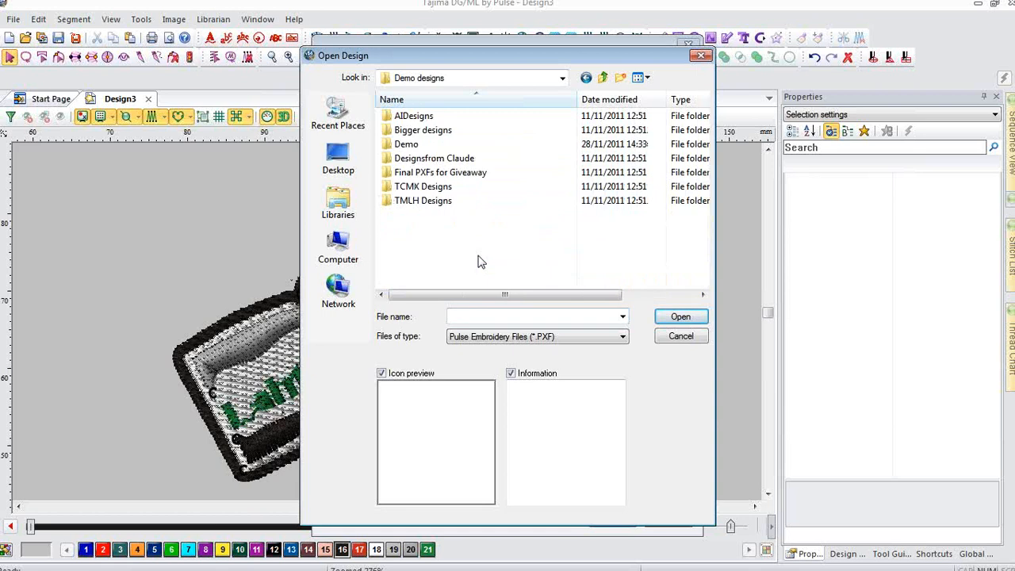
double_click(447, 173)
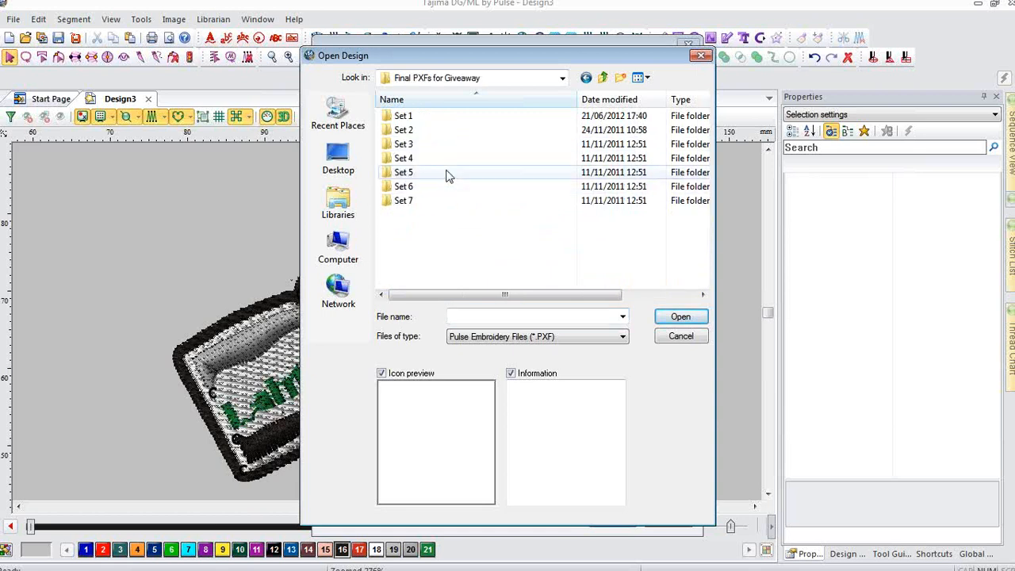
click(442, 133)
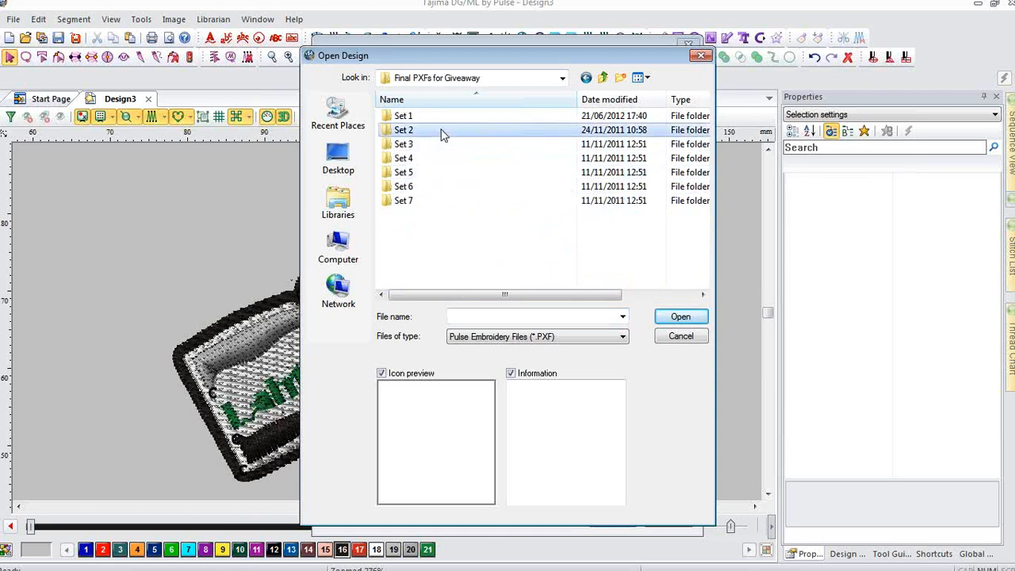
double_click(442, 133)
click(431, 172)
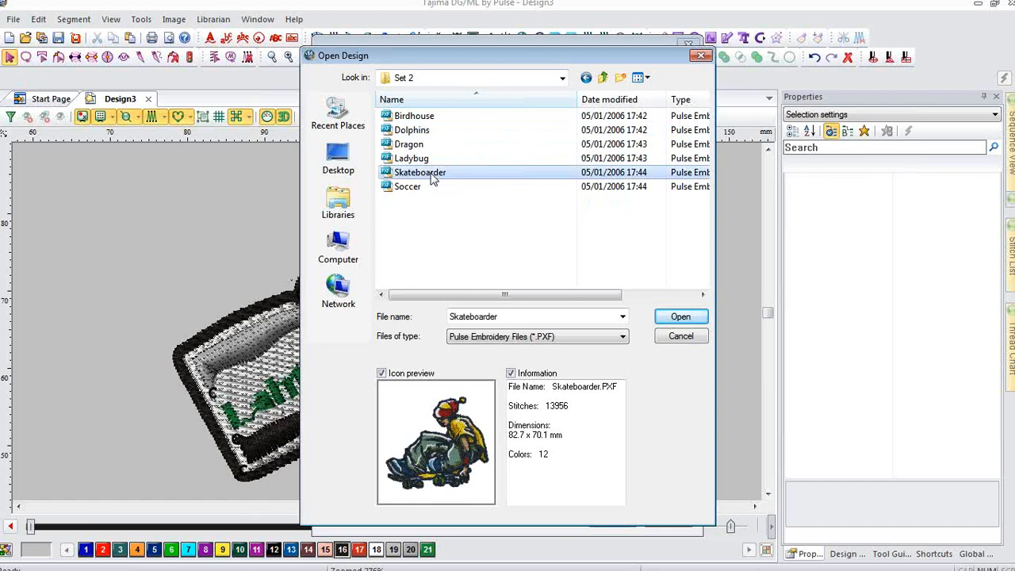
click(680, 316)
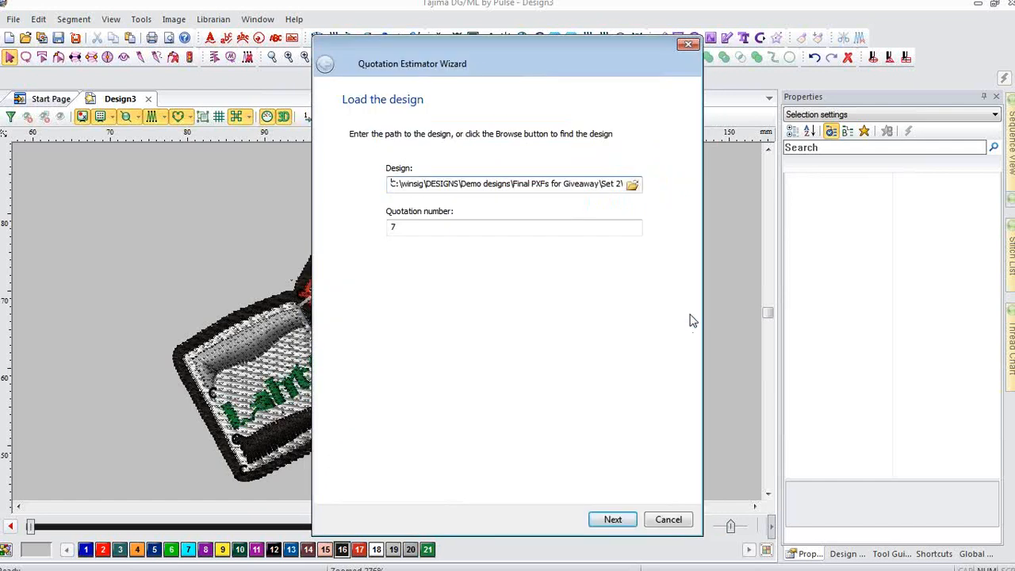
- Accept the loaded design statistics and set the machine to 6 heads with a 5-minute setup time
click(612, 519)
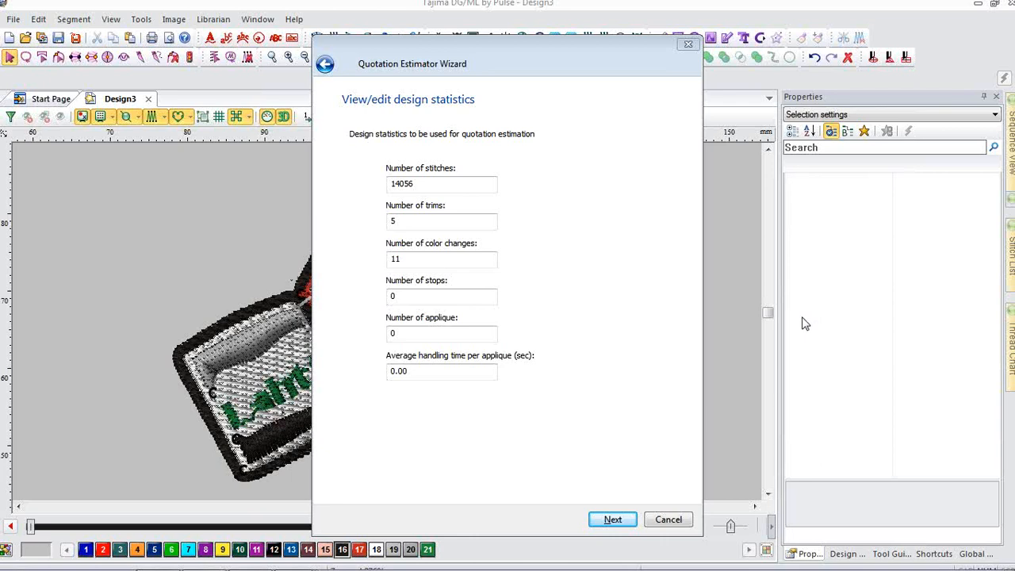
click(611, 519)
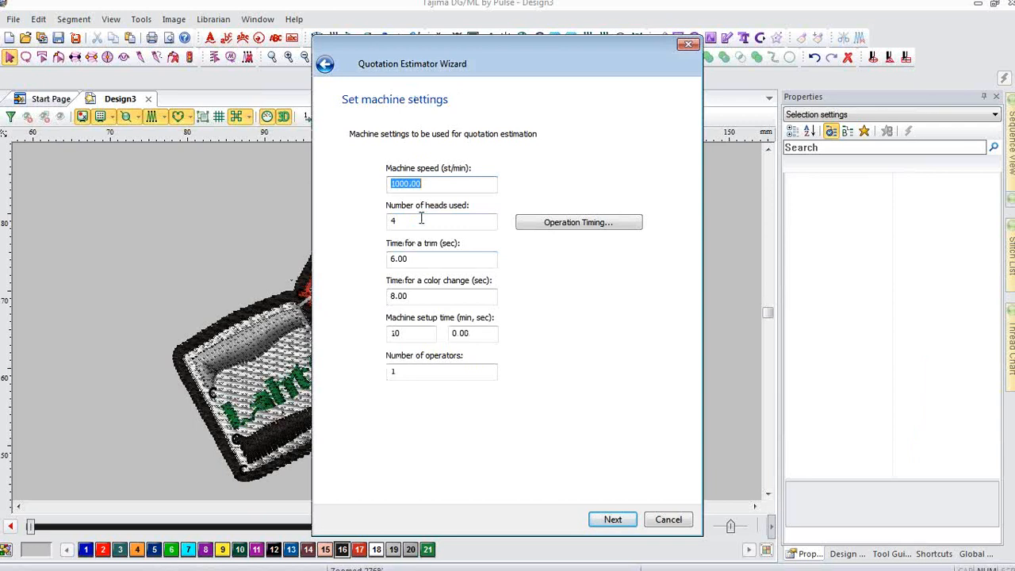
drag(421, 219, 346, 220)
text(6)
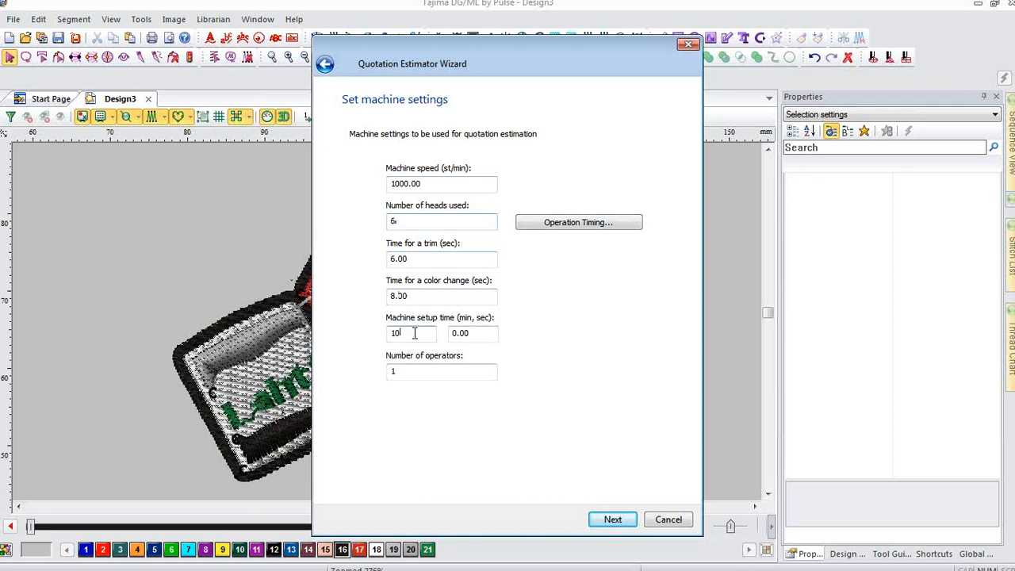
drag(398, 333, 385, 339)
text(5)
- In the operation timing, choose finished garment framing and set its time to 40 seconds per head
click(576, 223)
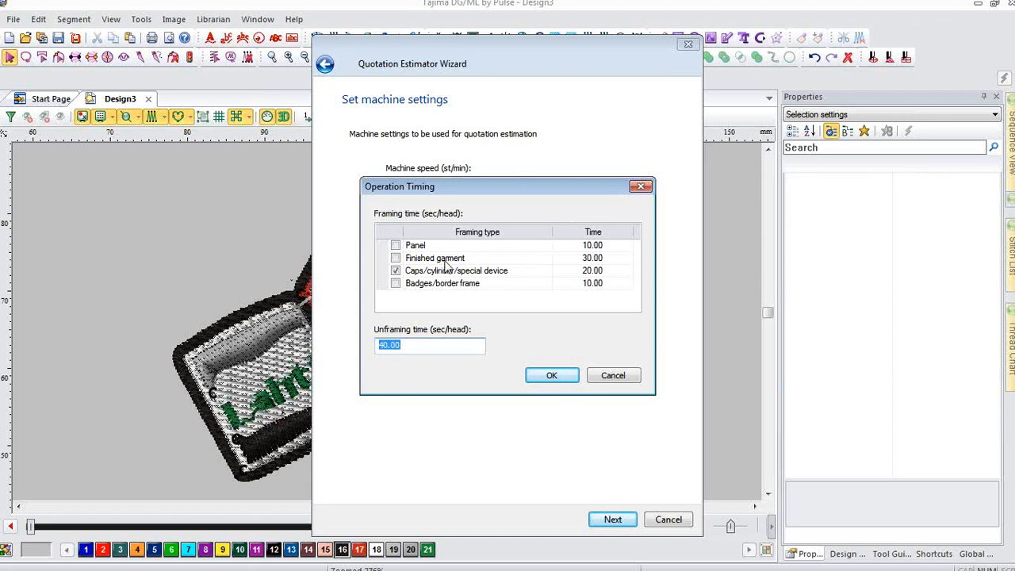
click(396, 258)
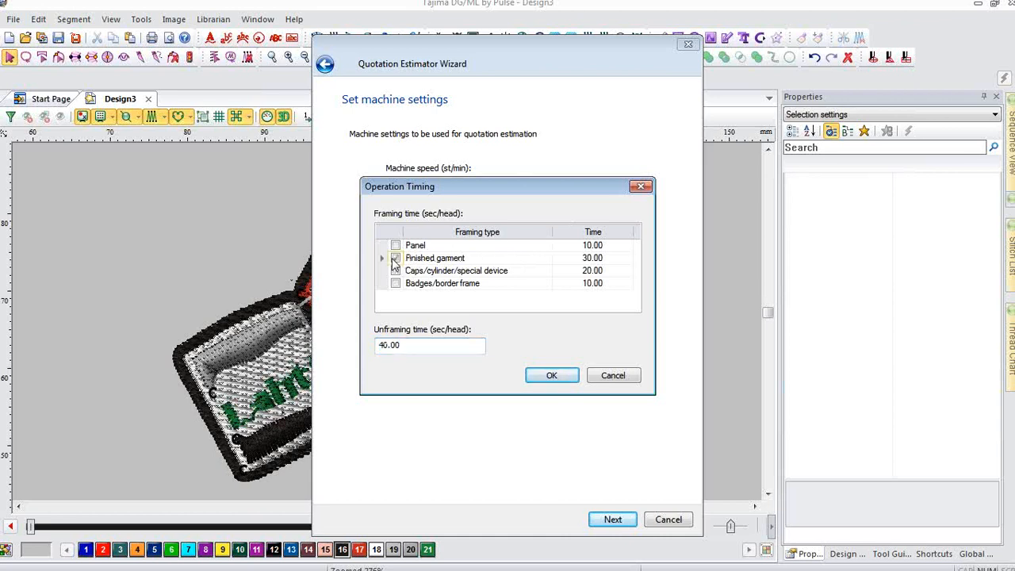
click(600, 259)
drag(608, 260, 552, 259)
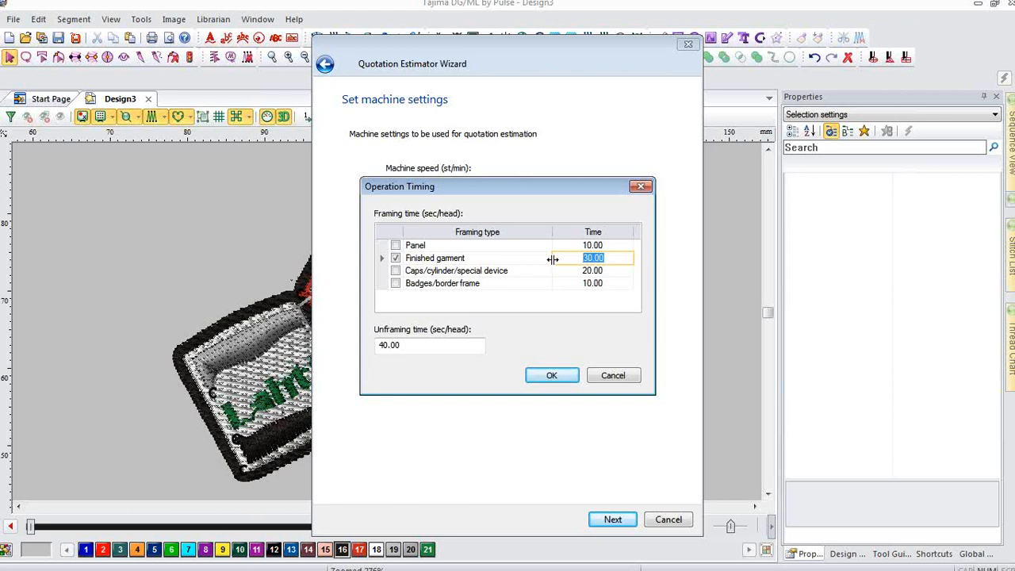
text(40)
- Set the unframing time to 10 seconds per head and accept the operation timing
click(422, 345)
drag(423, 345, 355, 347)
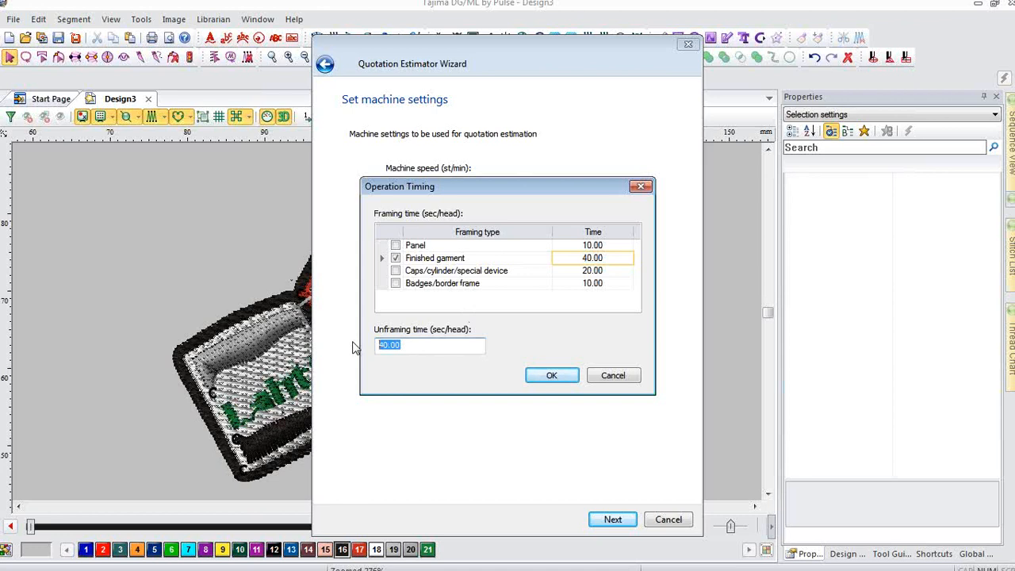
text(60)
drag(389, 346, 357, 351)
text(10)
click(553, 376)
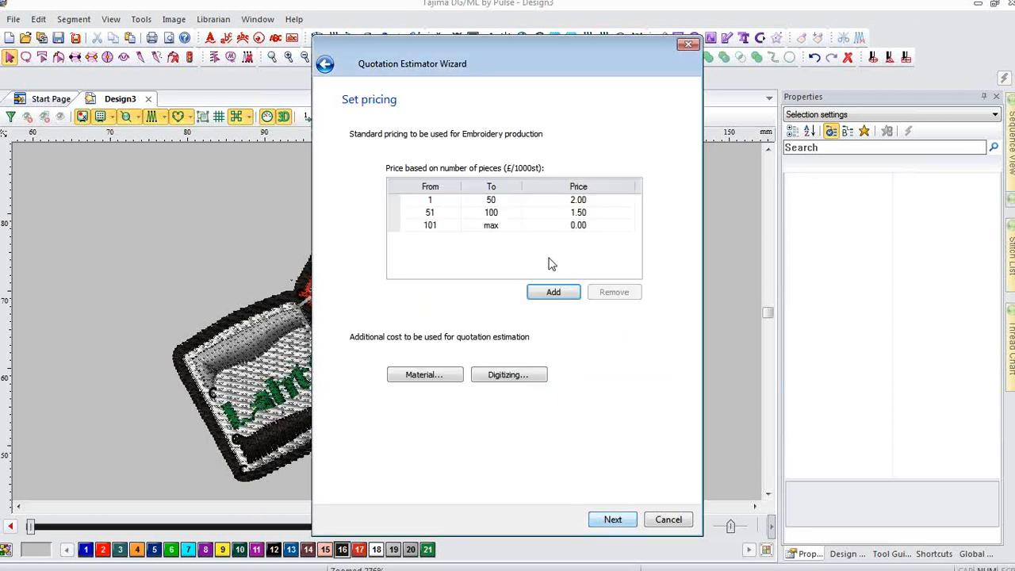
- Remove the price brackets starting at 101 and 51 pieces, leaving only the first bracket
click(493, 227)
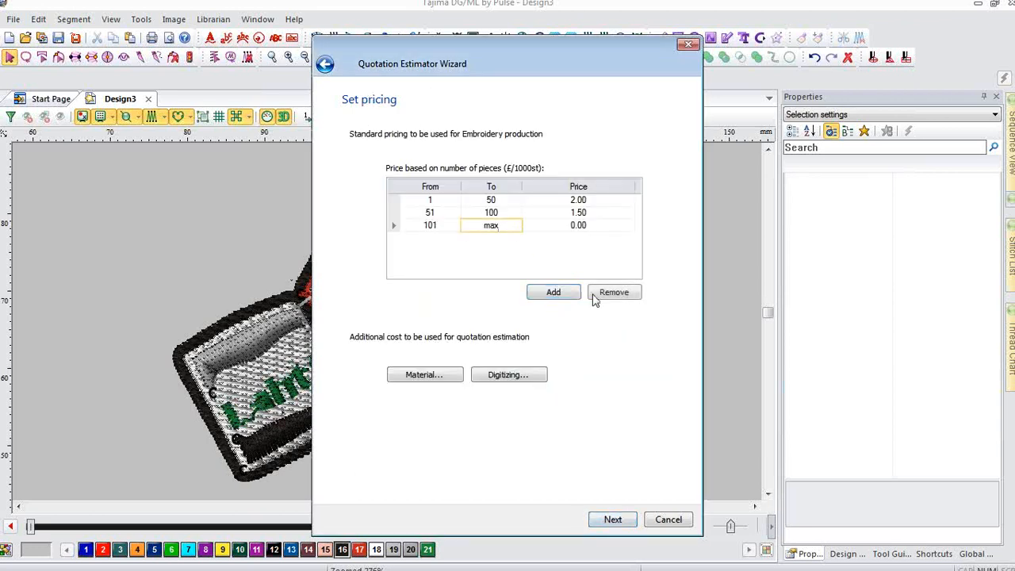
click(622, 296)
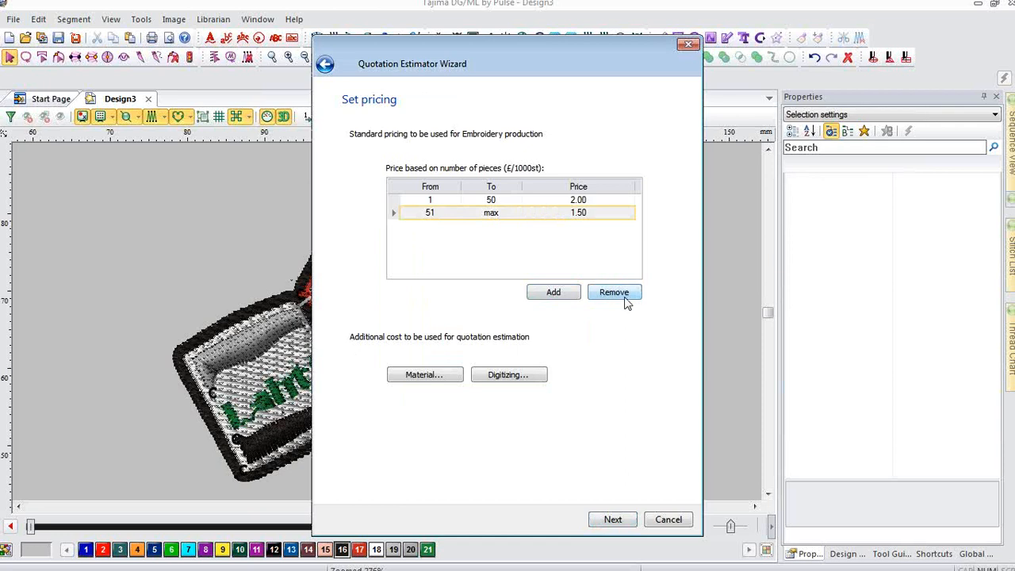
click(525, 214)
click(480, 217)
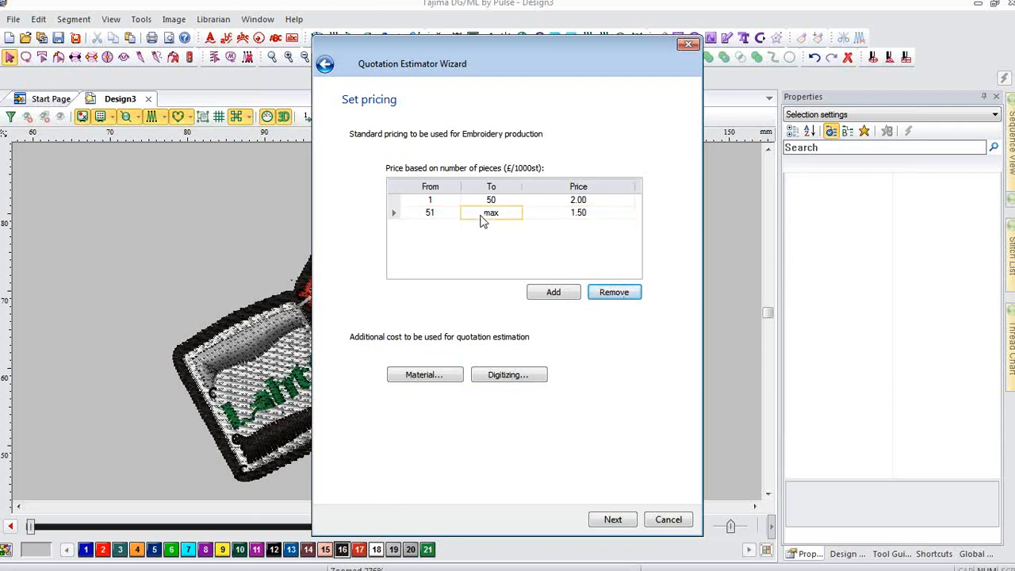
click(607, 293)
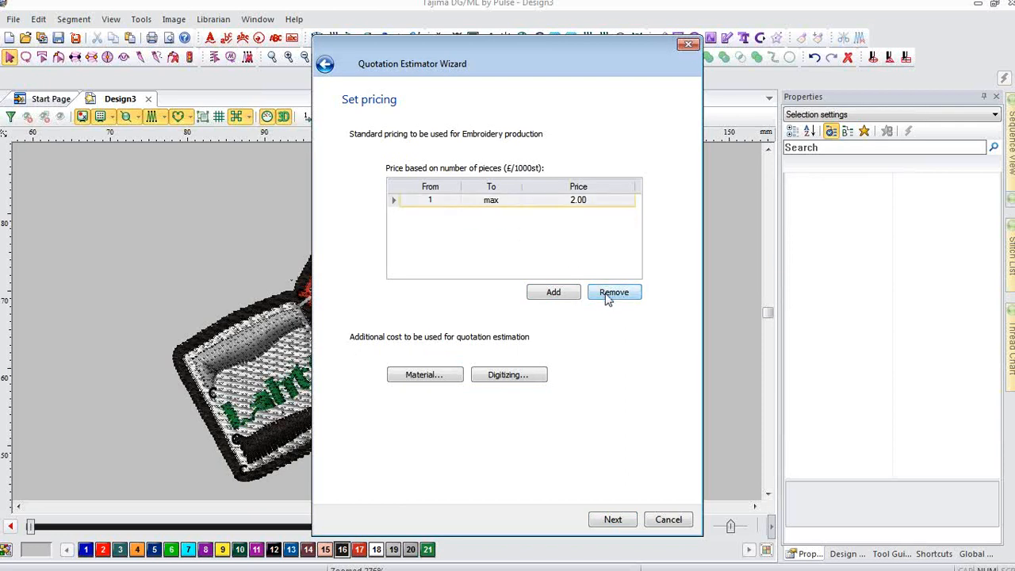
- Add a second price bracket and set the first bracket's upper limit to 20 pieces
click(557, 295)
click(507, 202)
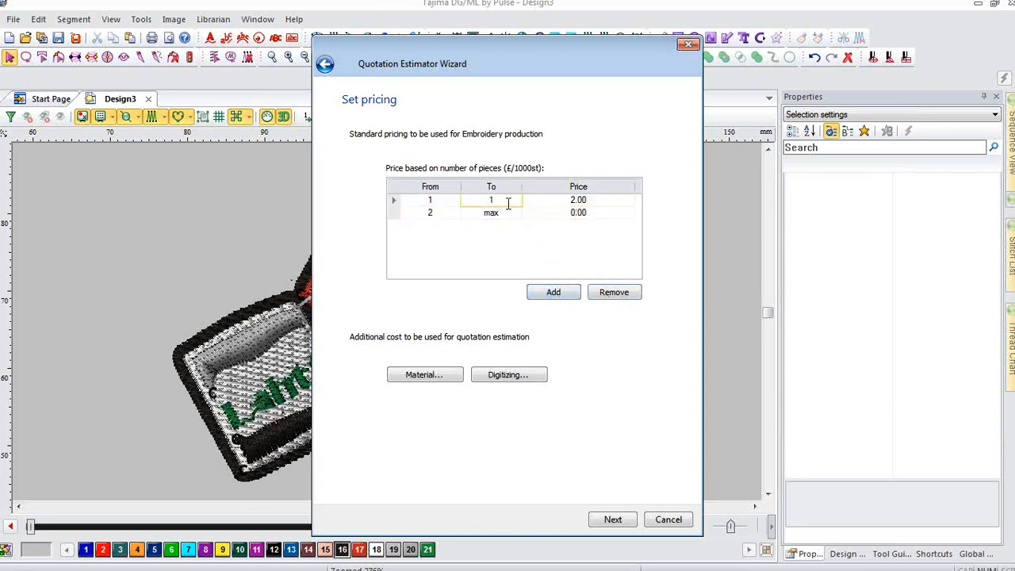
click(492, 200)
click(589, 200)
click(504, 228)
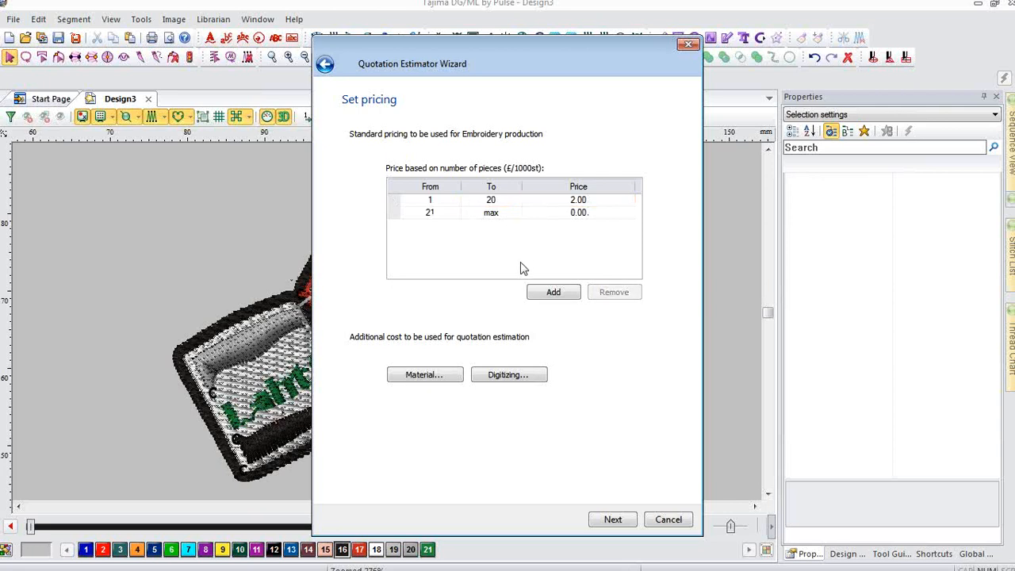
- Add a third price bracket, pricing 21 to 100 pieces at 1.50 and 101 pieces upward at 1 per 1000 stitches
click(491, 214)
click(545, 296)
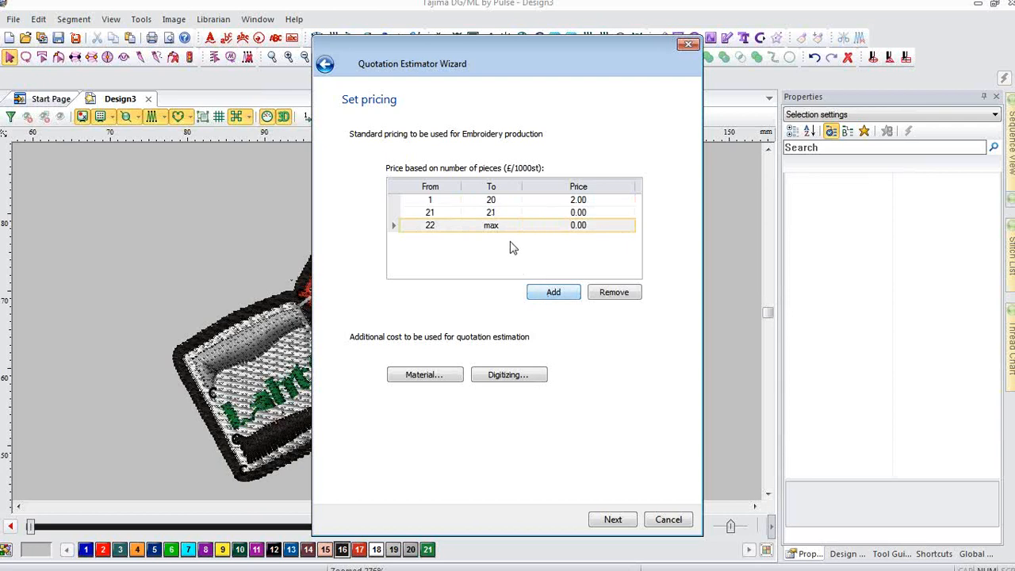
click(486, 214)
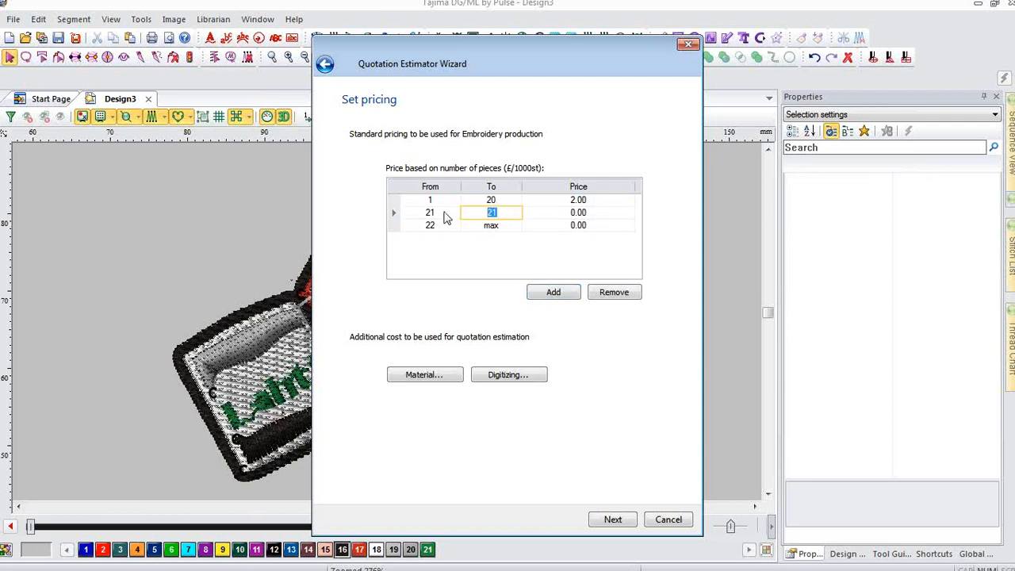
text(100)
click(601, 214)
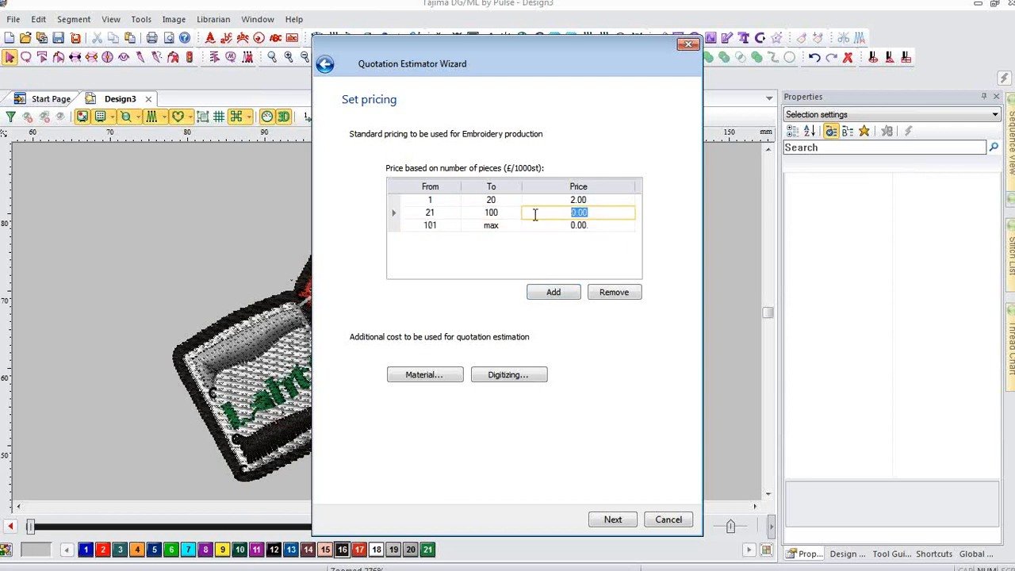
text(1.5)
click(595, 228)
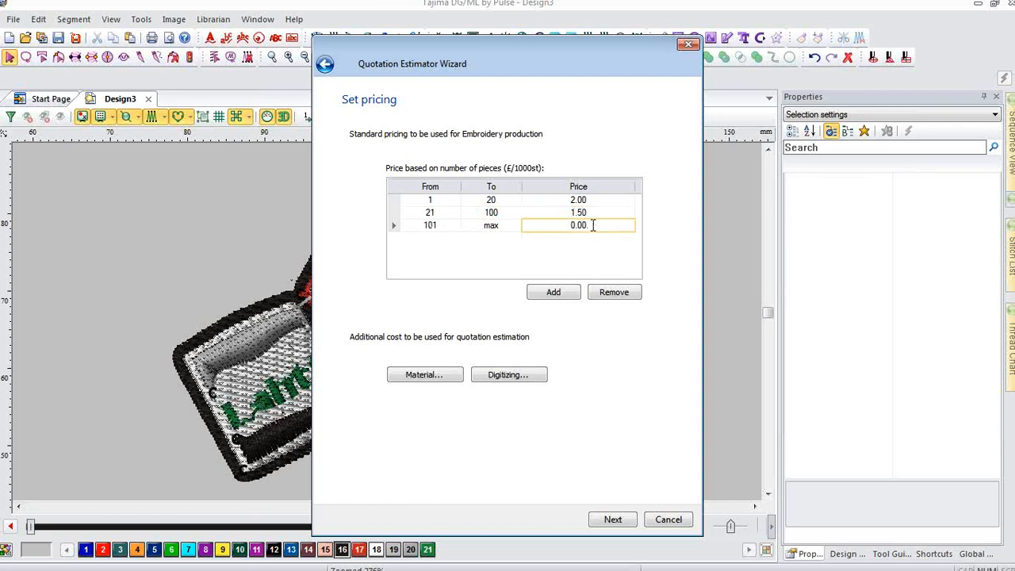
text(1)
- Include applique fabric at 500.00 in the material costs and set the special thread cost to 50.00 per design
click(417, 378)
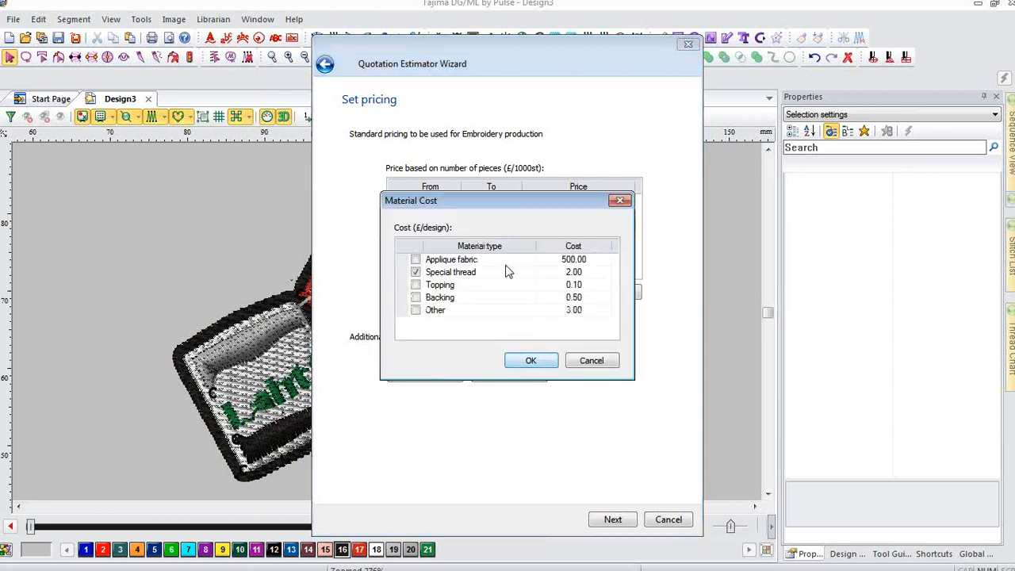
click(562, 264)
double_click(558, 259)
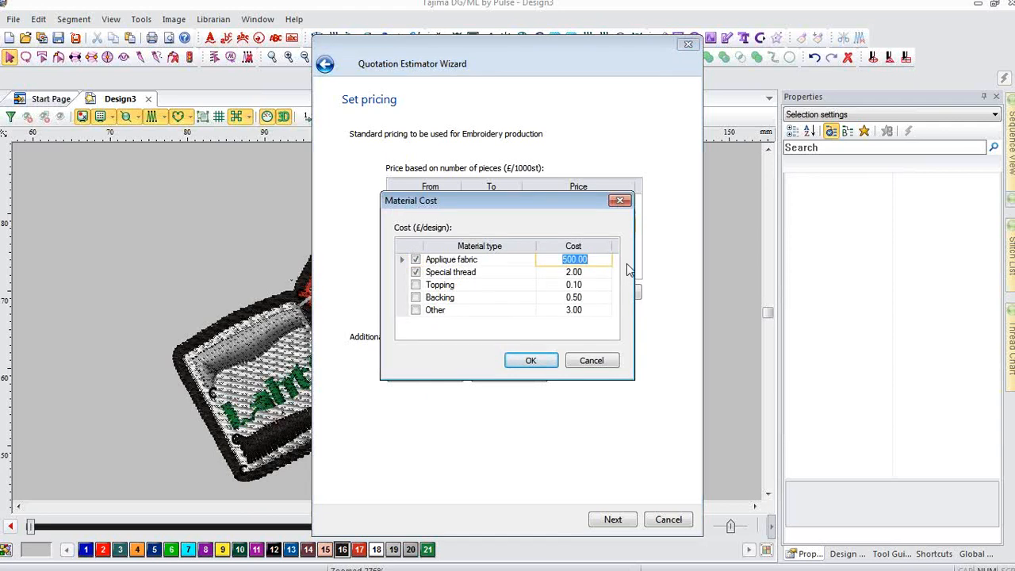
key(Left)
click(589, 272)
double_click(591, 272)
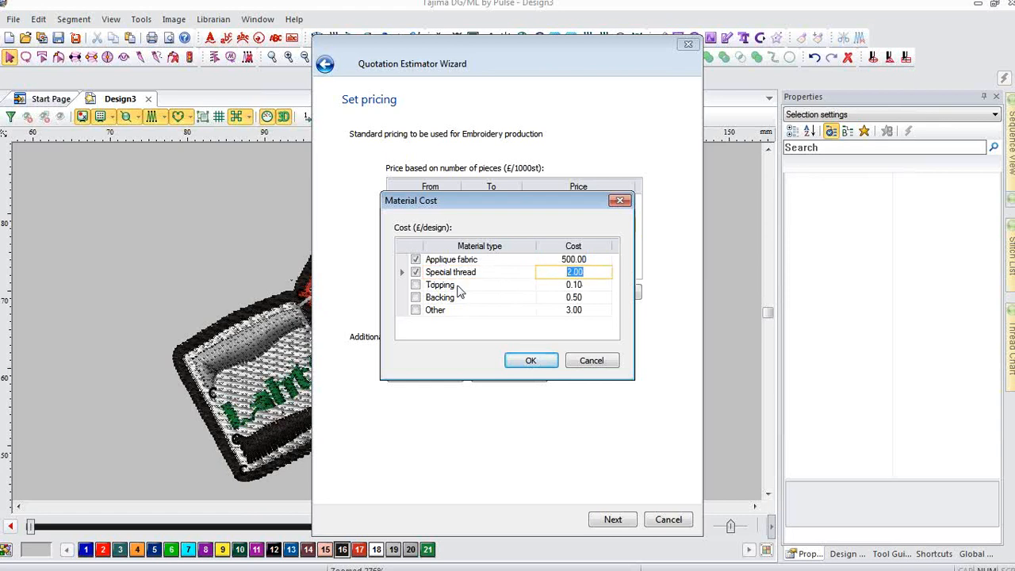
text(50.00)
- Include the Other material type at a cost of 50, leaving topping and backing excluded, and accept the material costs
click(416, 286)
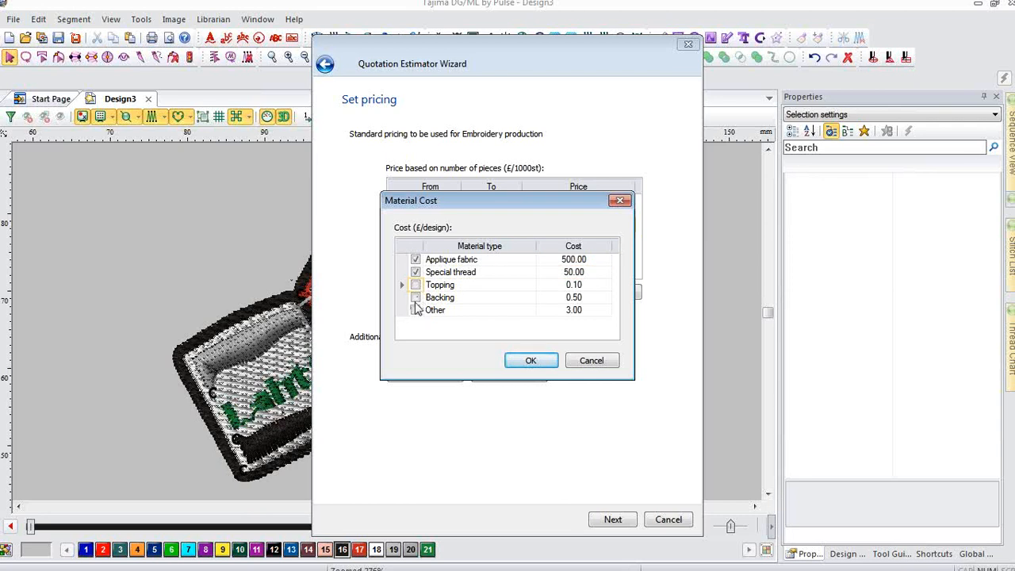
click(416, 310)
click(416, 309)
click(578, 310)
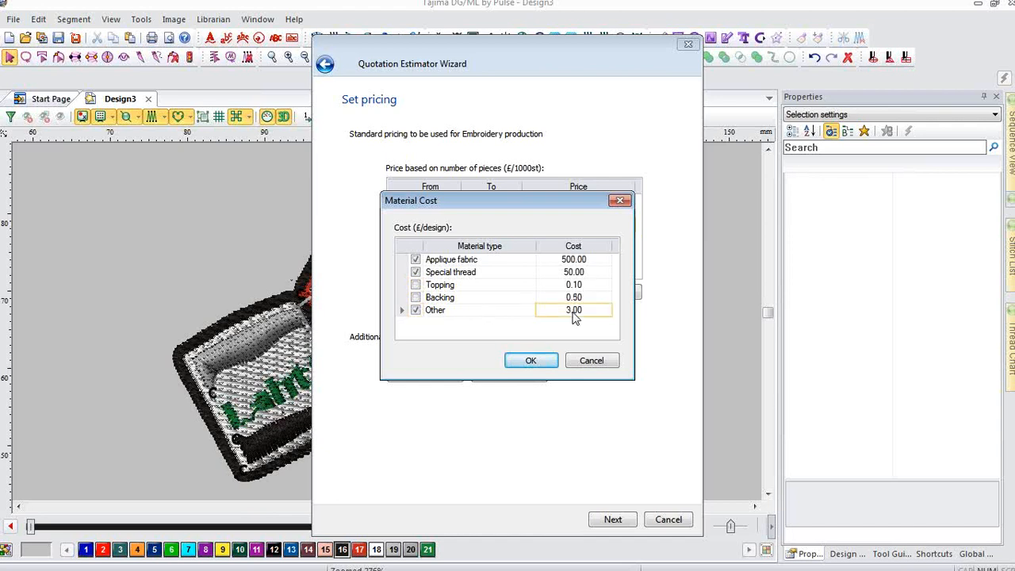
drag(586, 309, 519, 311)
text(50)
click(531, 361)
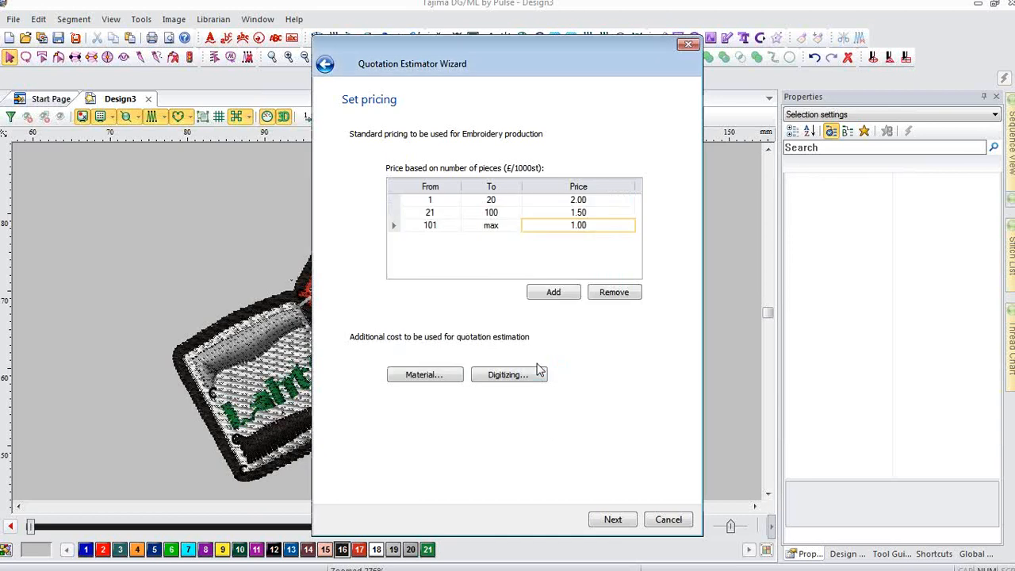
- Review the digitizing cost options and accept the fixed cost of £50.00
click(508, 374)
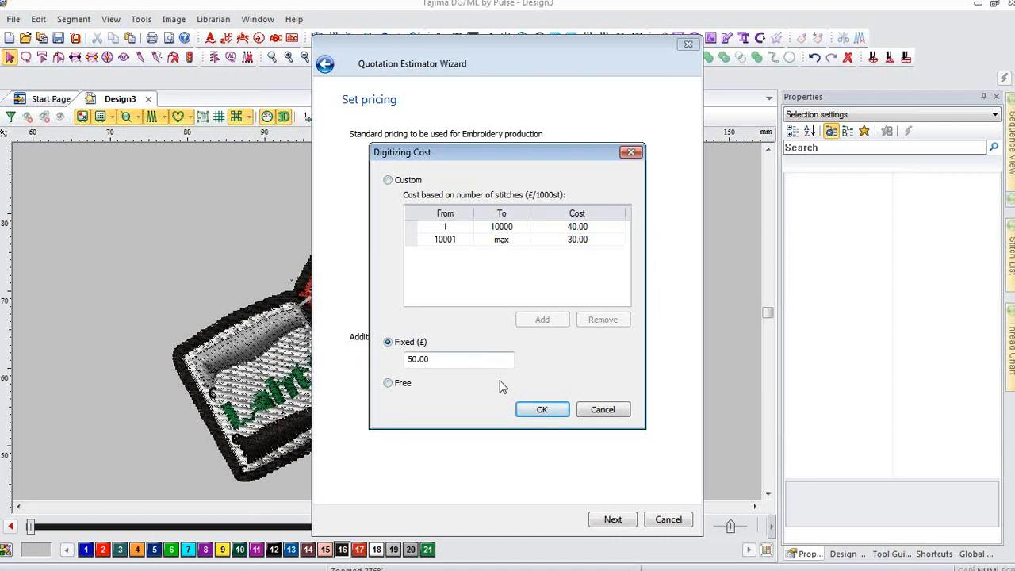
click(542, 410)
click(542, 410)
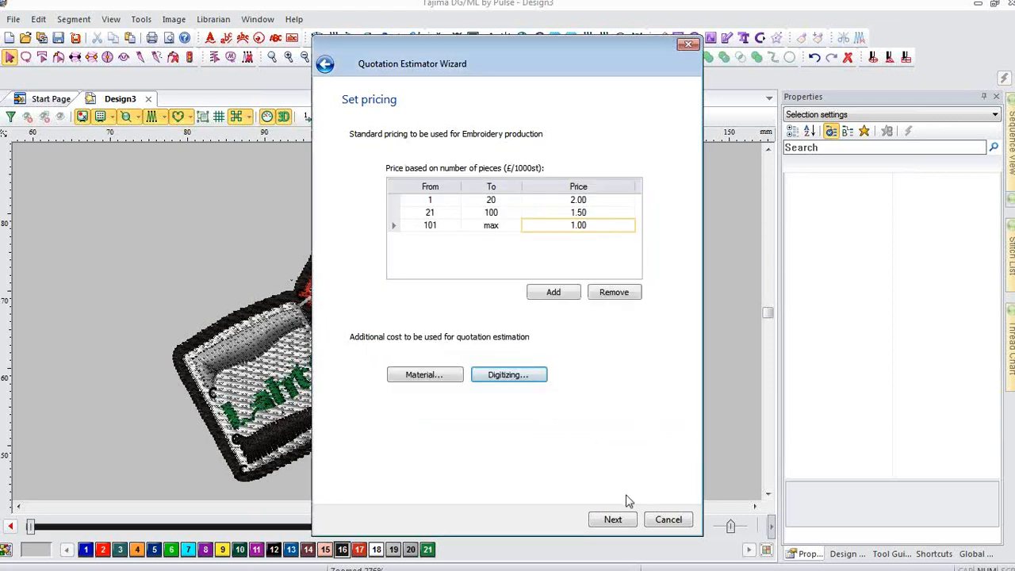
- Accept the pricing, leave the customer details blank, and keep Pulse Microsystems Ltd as the company name for the quotation
click(611, 520)
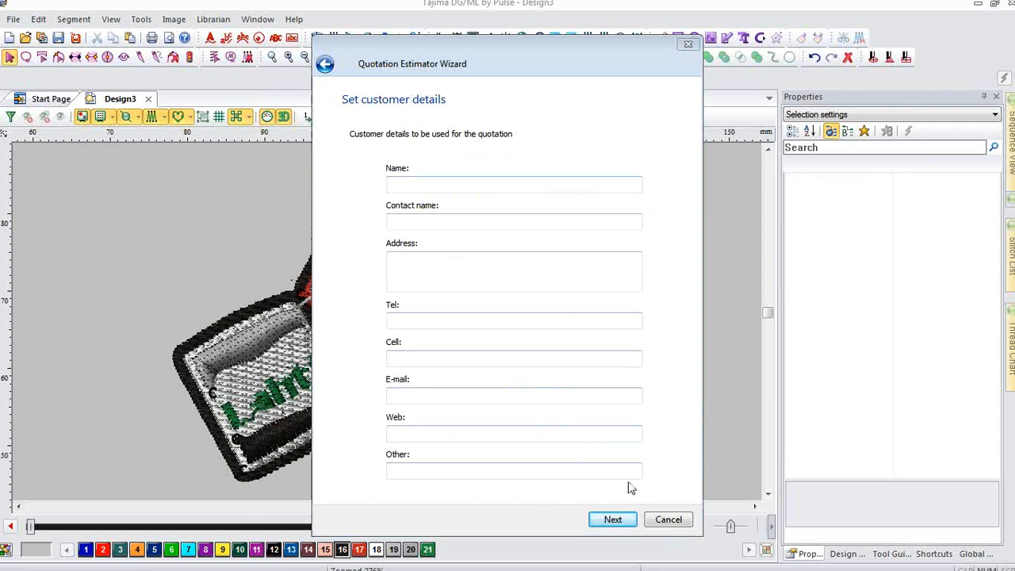
click(611, 520)
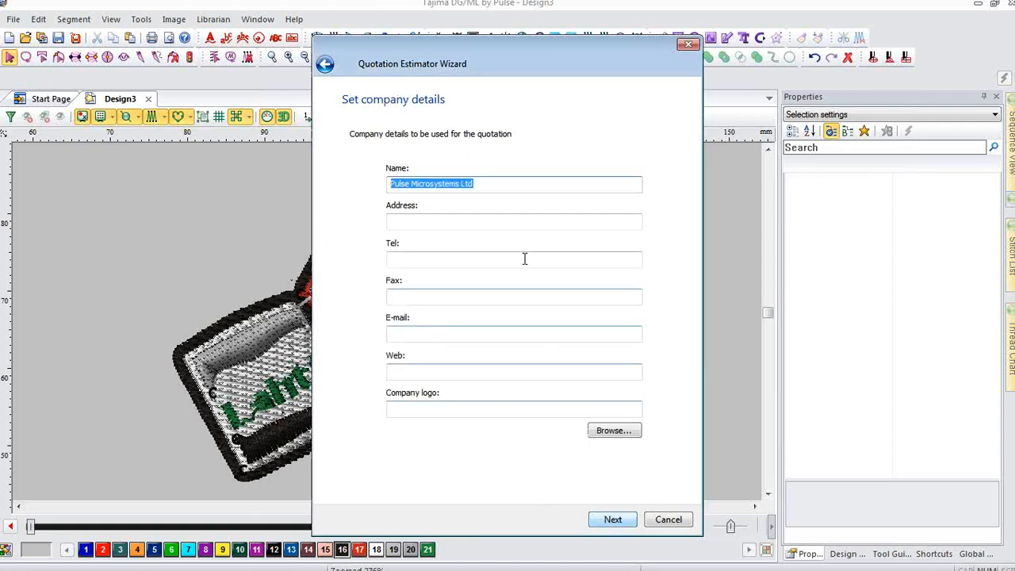
click(612, 519)
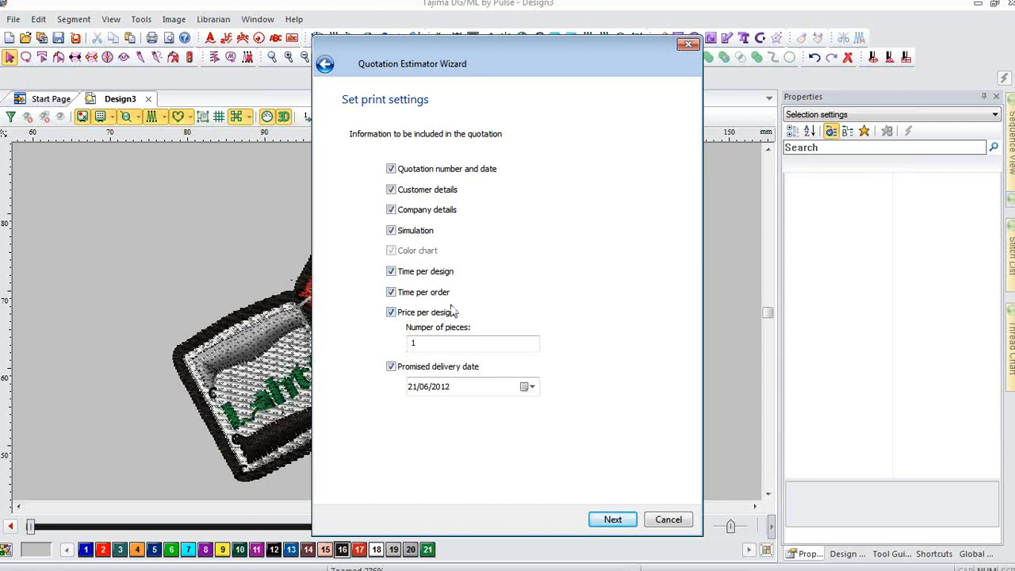
- Set the quotation's number of pieces to 200 and the promised delivery date to 29/06/2012, and accept the print settings
double_click(428, 342)
text(200)
click(528, 387)
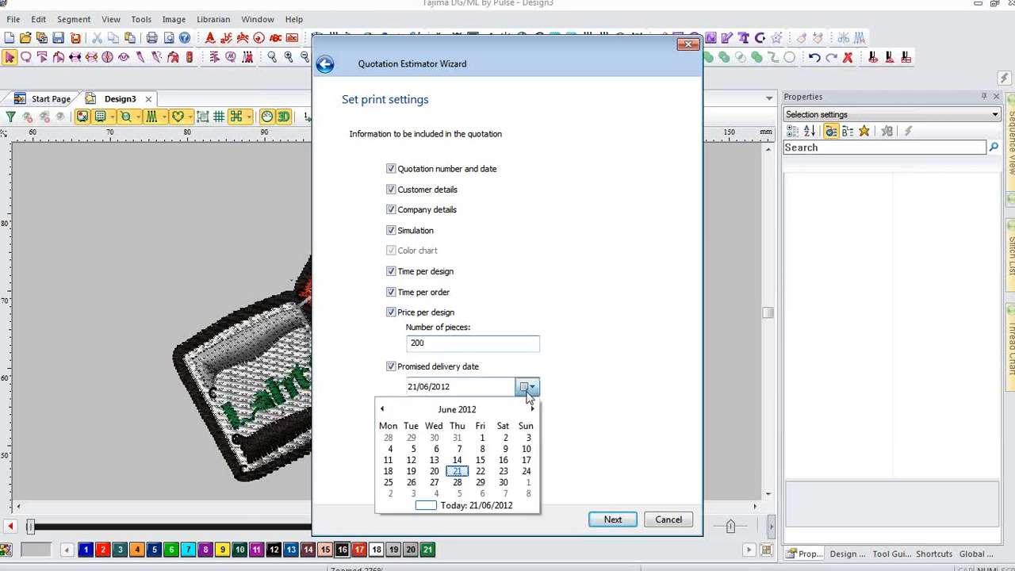
click(479, 483)
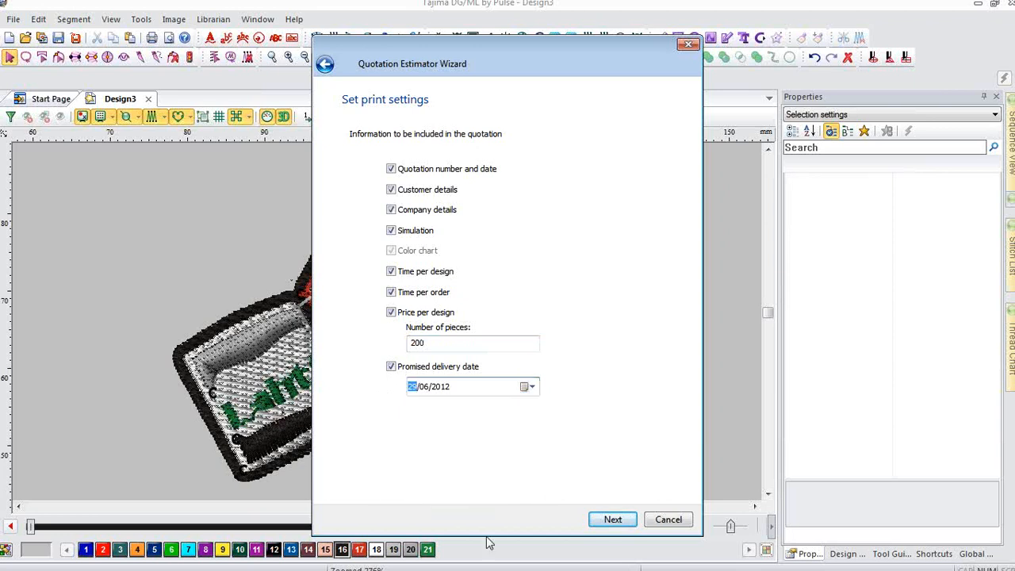
click(613, 520)
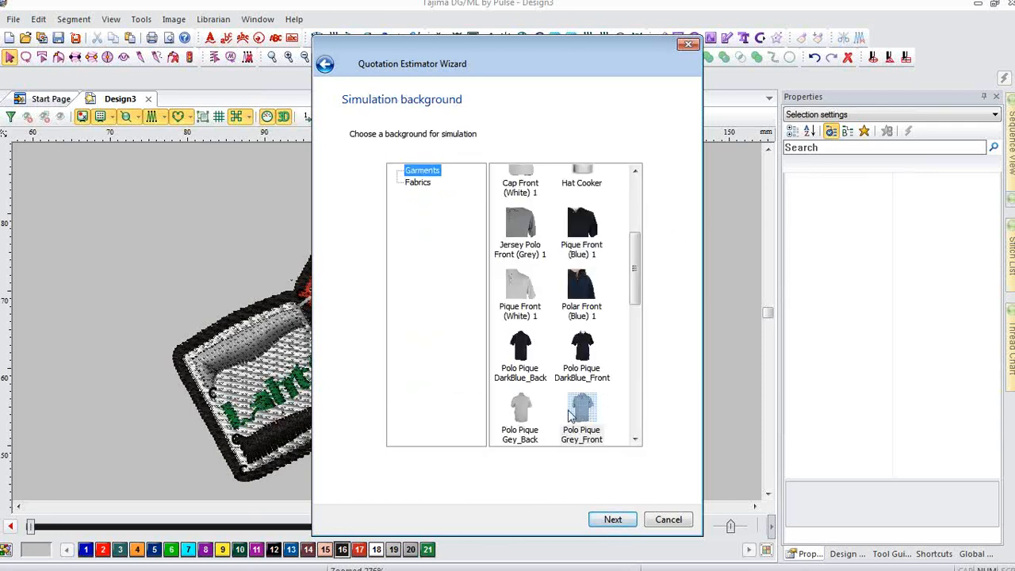
- Use the Polo Pique Gey_Back garment as the simulation background and accept the default design placement
click(520, 412)
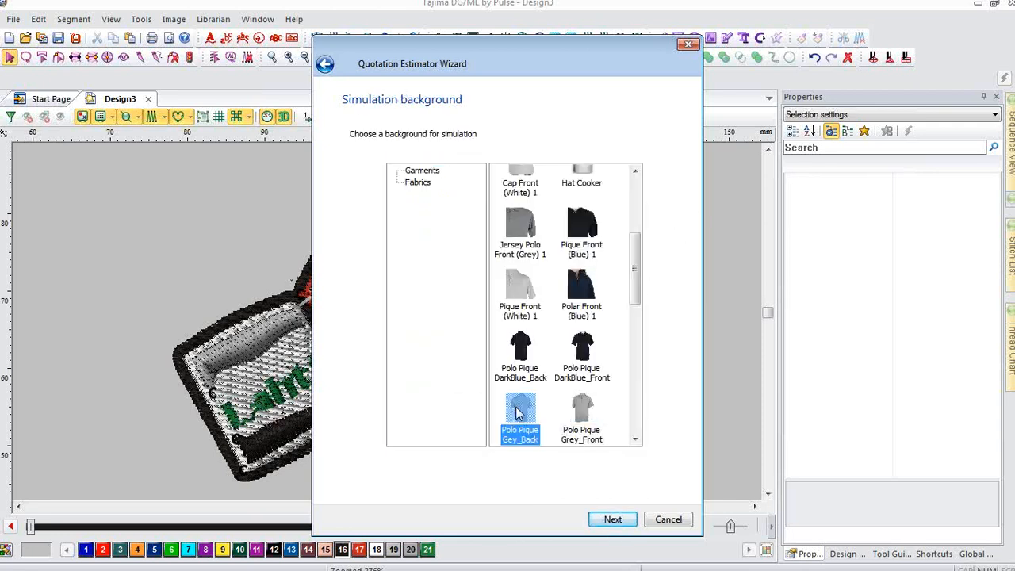
click(612, 519)
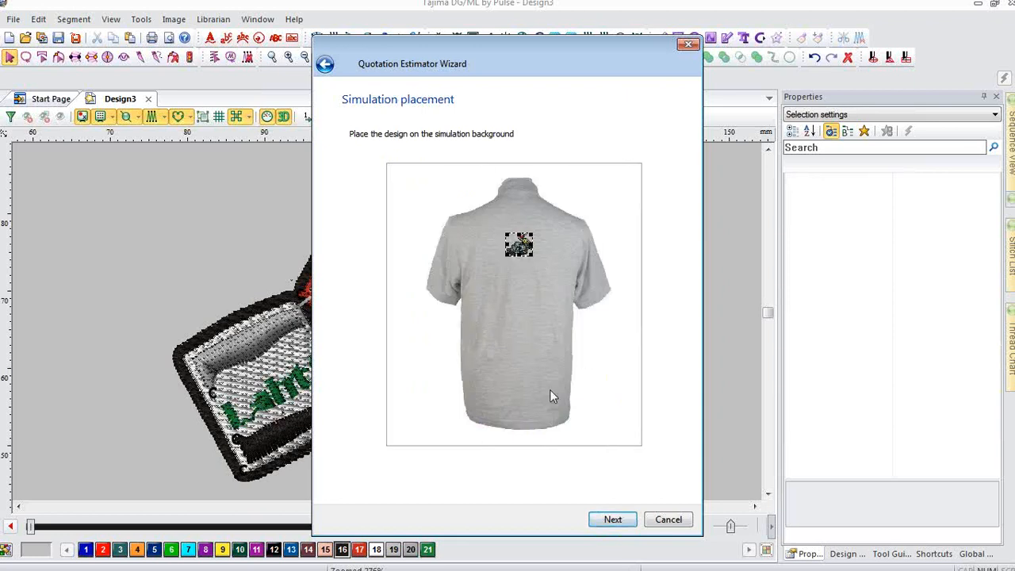
click(612, 519)
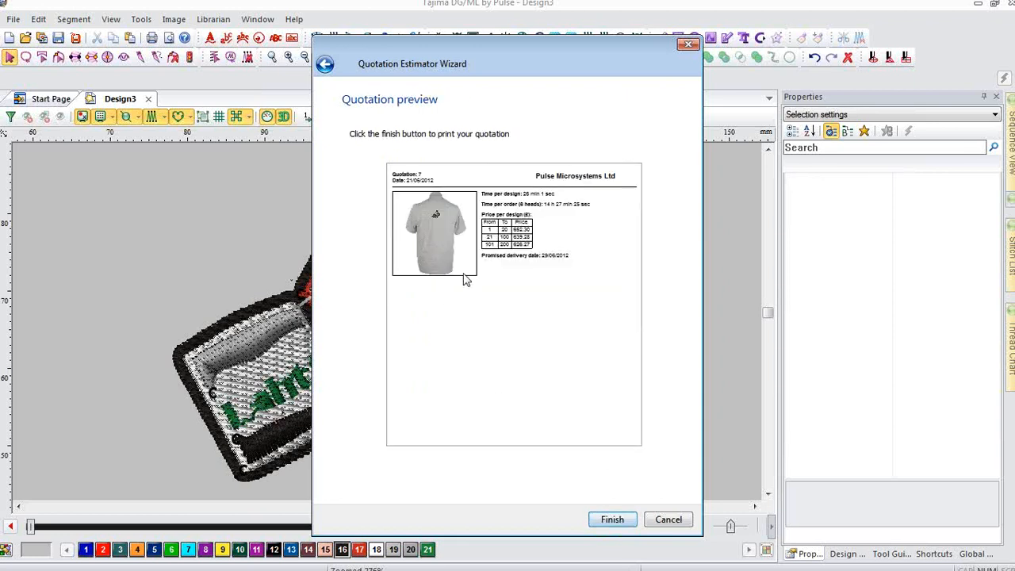
- Print the quotation with the Adobe PDF printer, saving it to the Desktop as Quotation Estimator Wizard Document
click(611, 519)
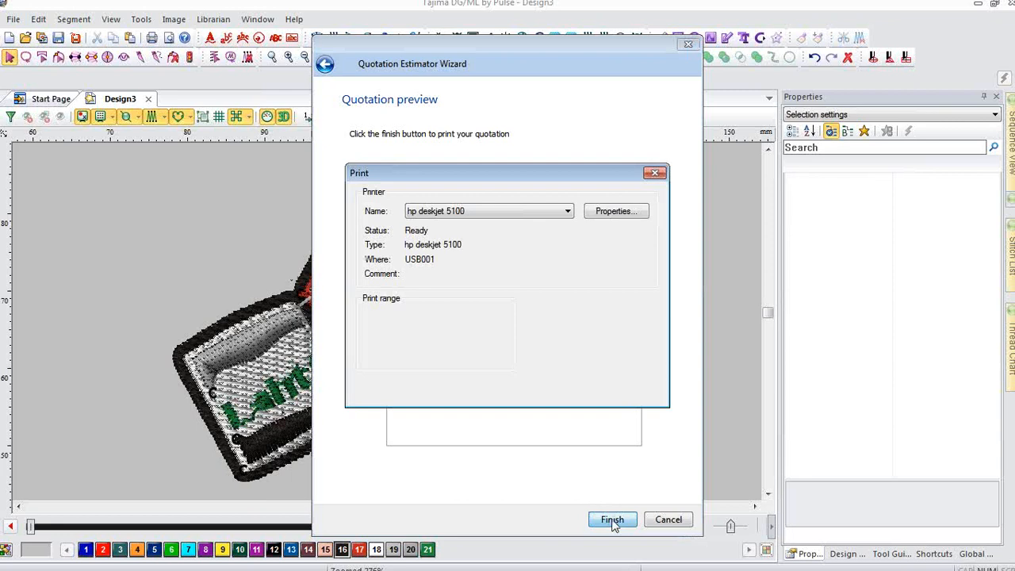
click(493, 212)
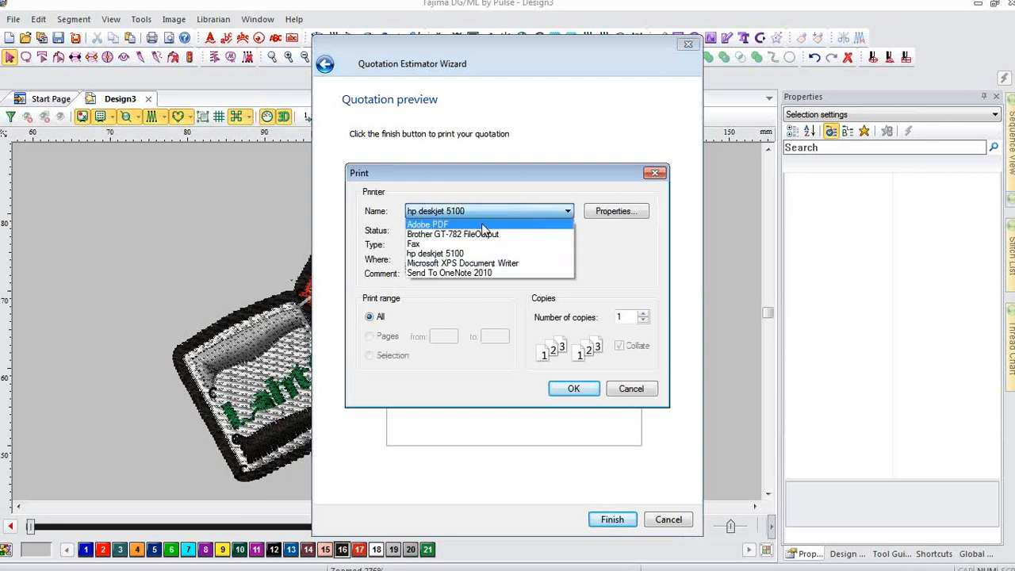
click(482, 225)
click(578, 392)
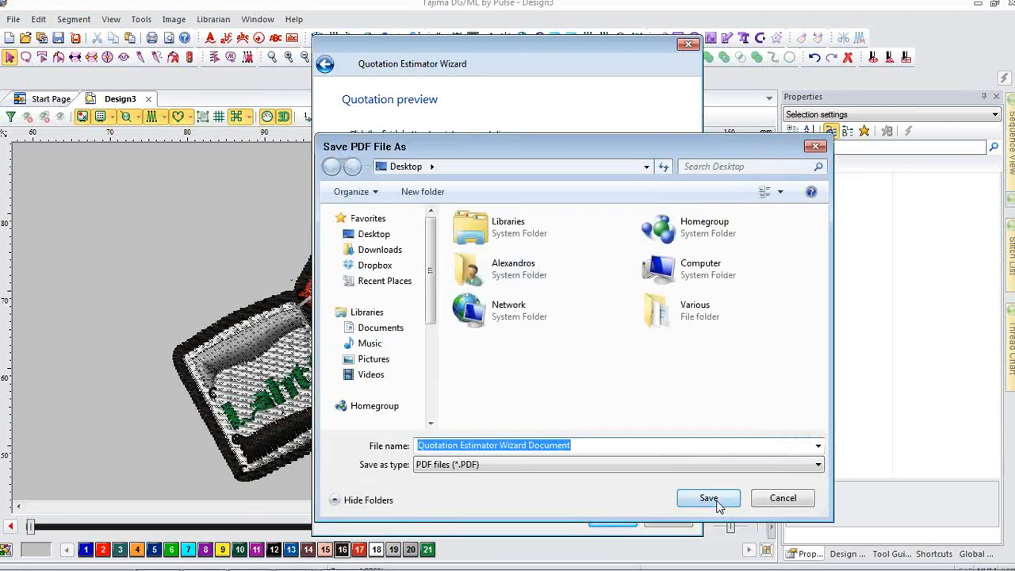
click(716, 499)
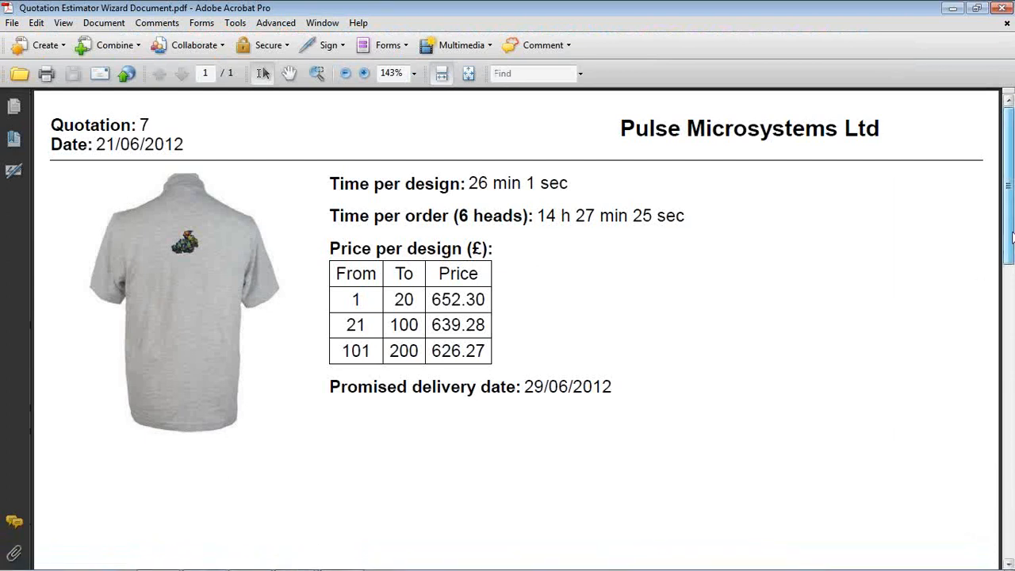
- Examine the times, prices and delivery date in the quotation PDF, and close it to return to the design
drag(1011, 236, 1011, 184)
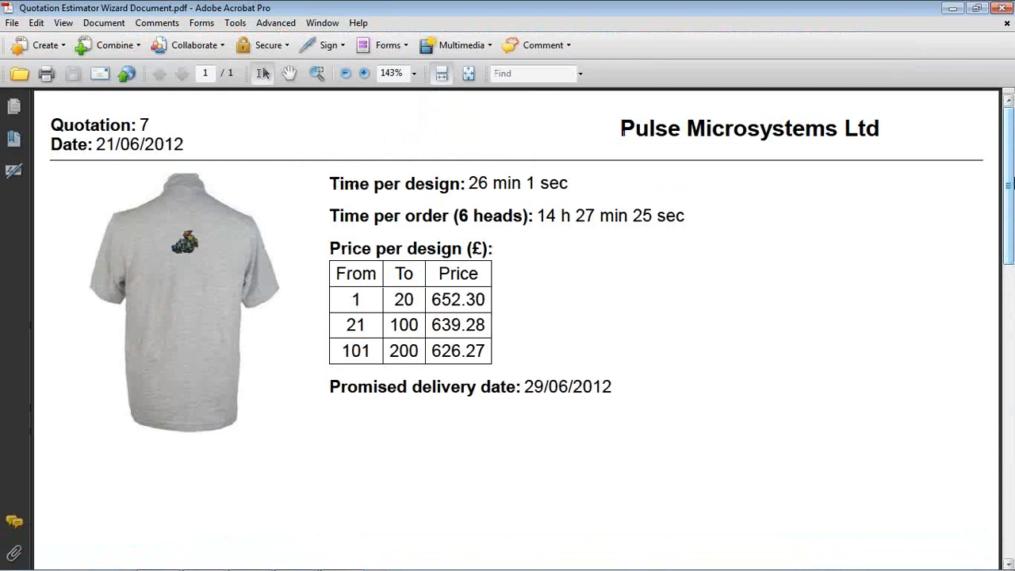
click(1006, 9)
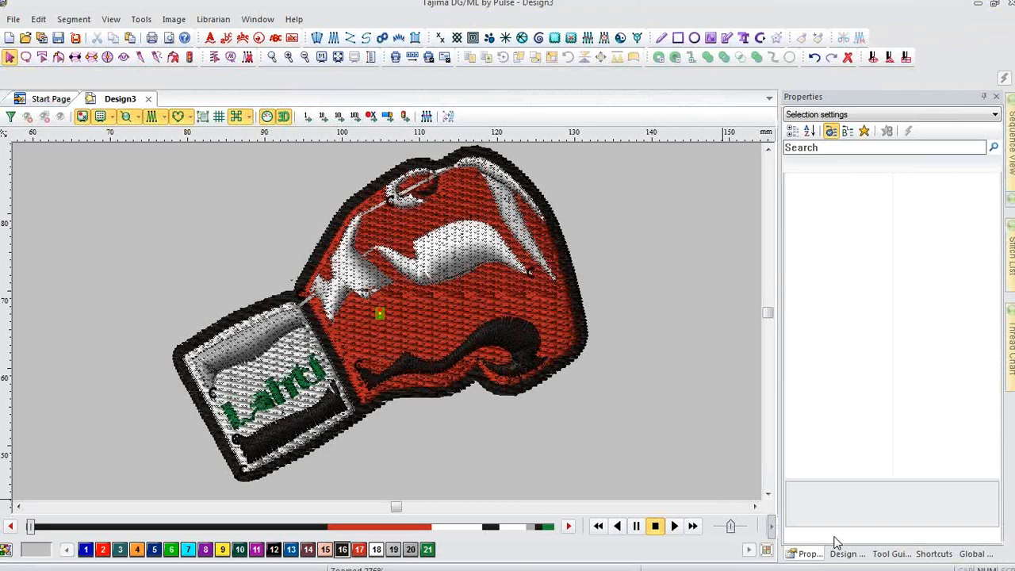
key(alt+Tab)
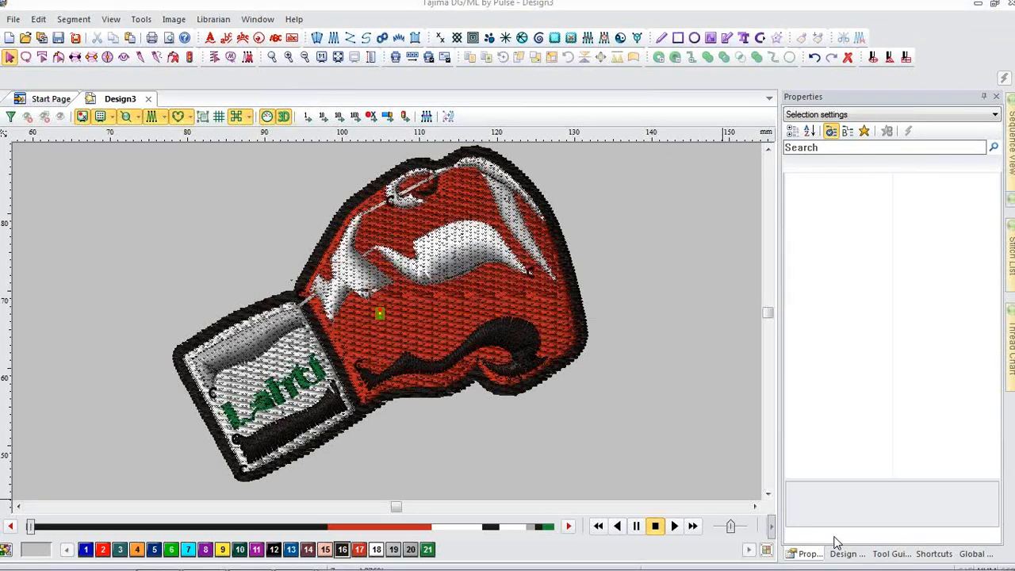